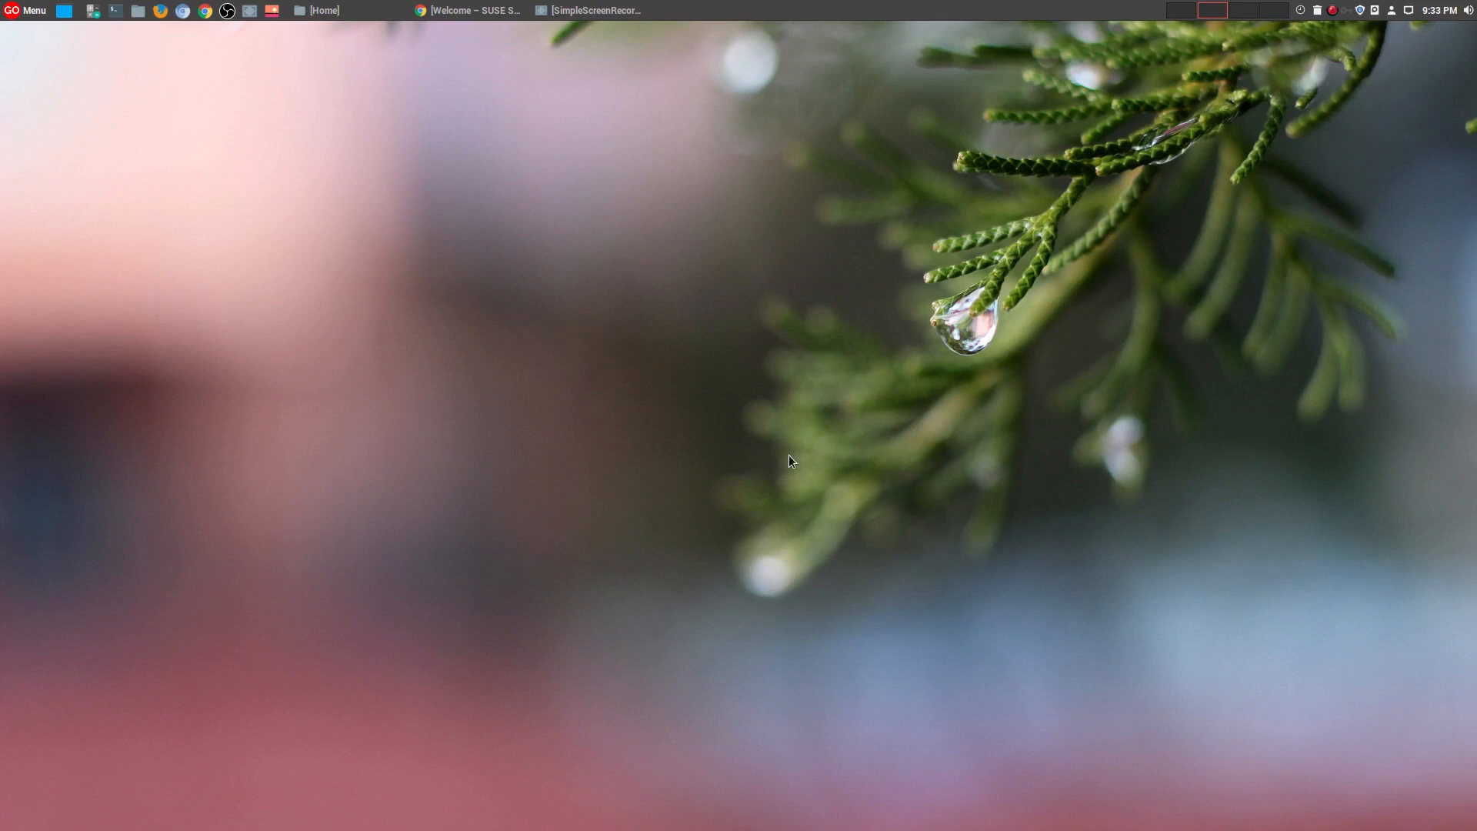
- Switch to Chrome and look over the SUSE homepage and the openSUSE TOOLS section of opensuse.org
left_click(469, 10)
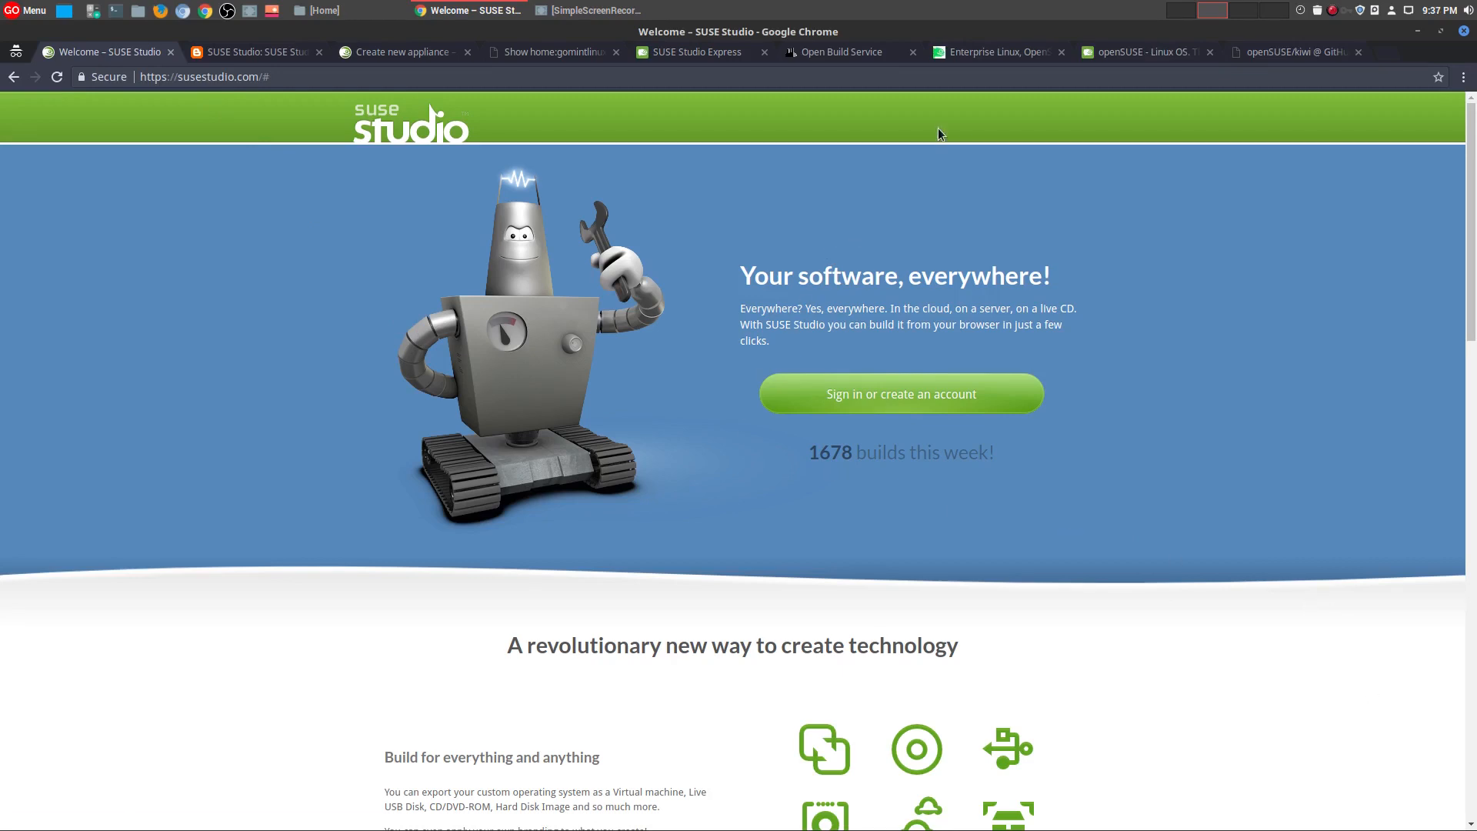
left_click(1002, 51)
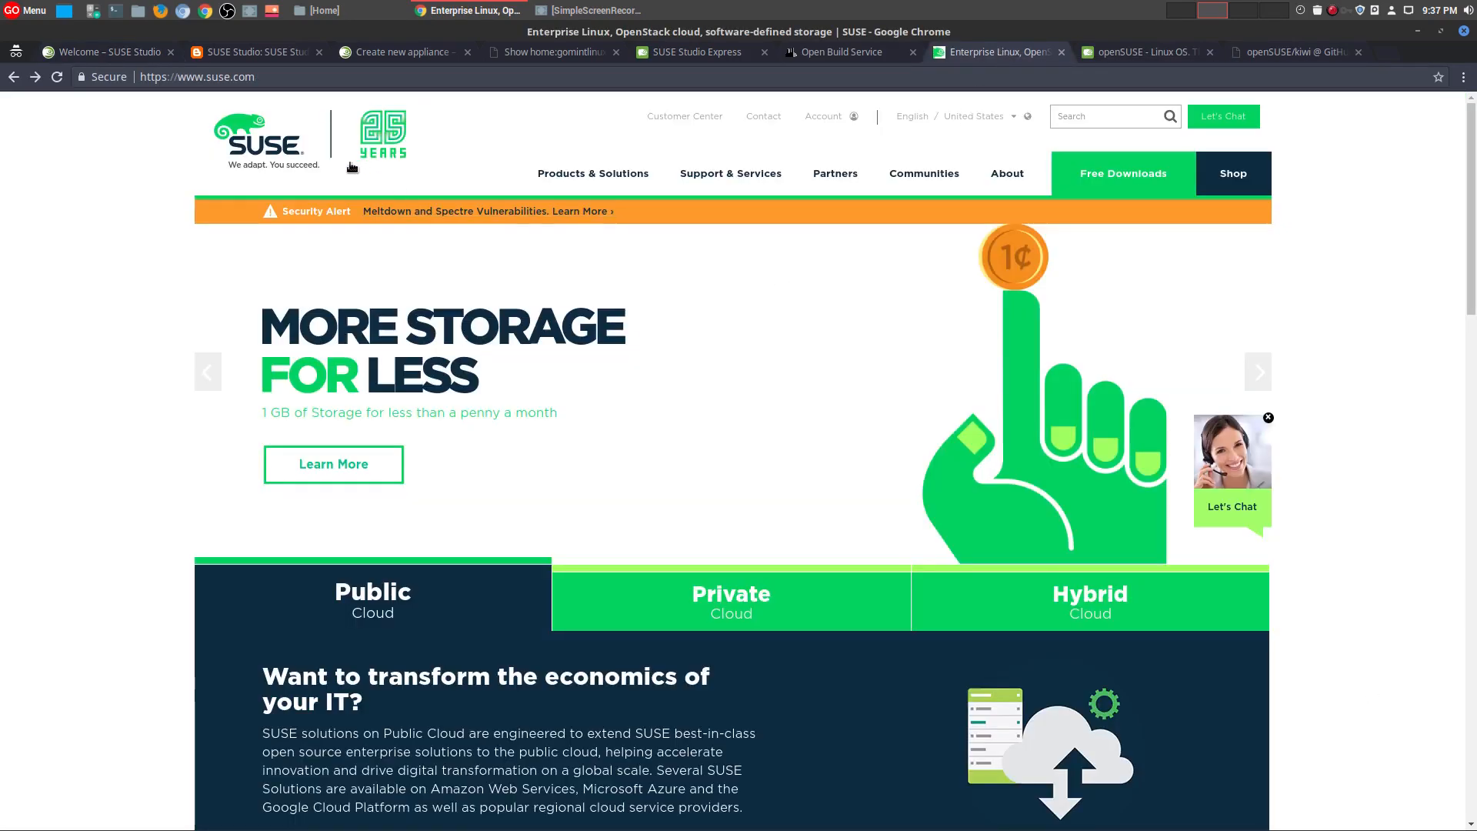
left_click(1106, 56)
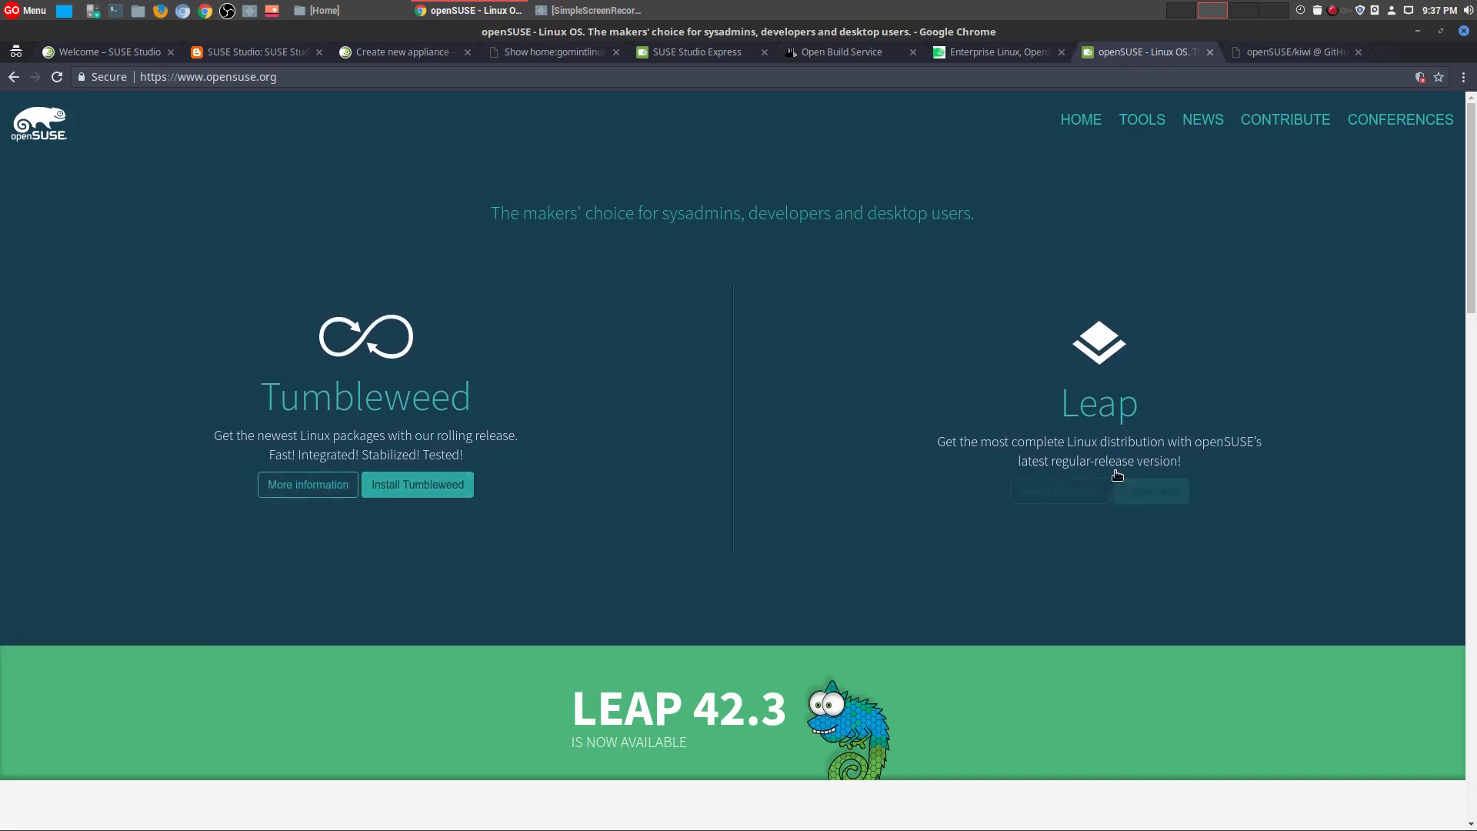
scroll(1340, 537, "down", 1)
scroll(1339, 531, "down", 8)
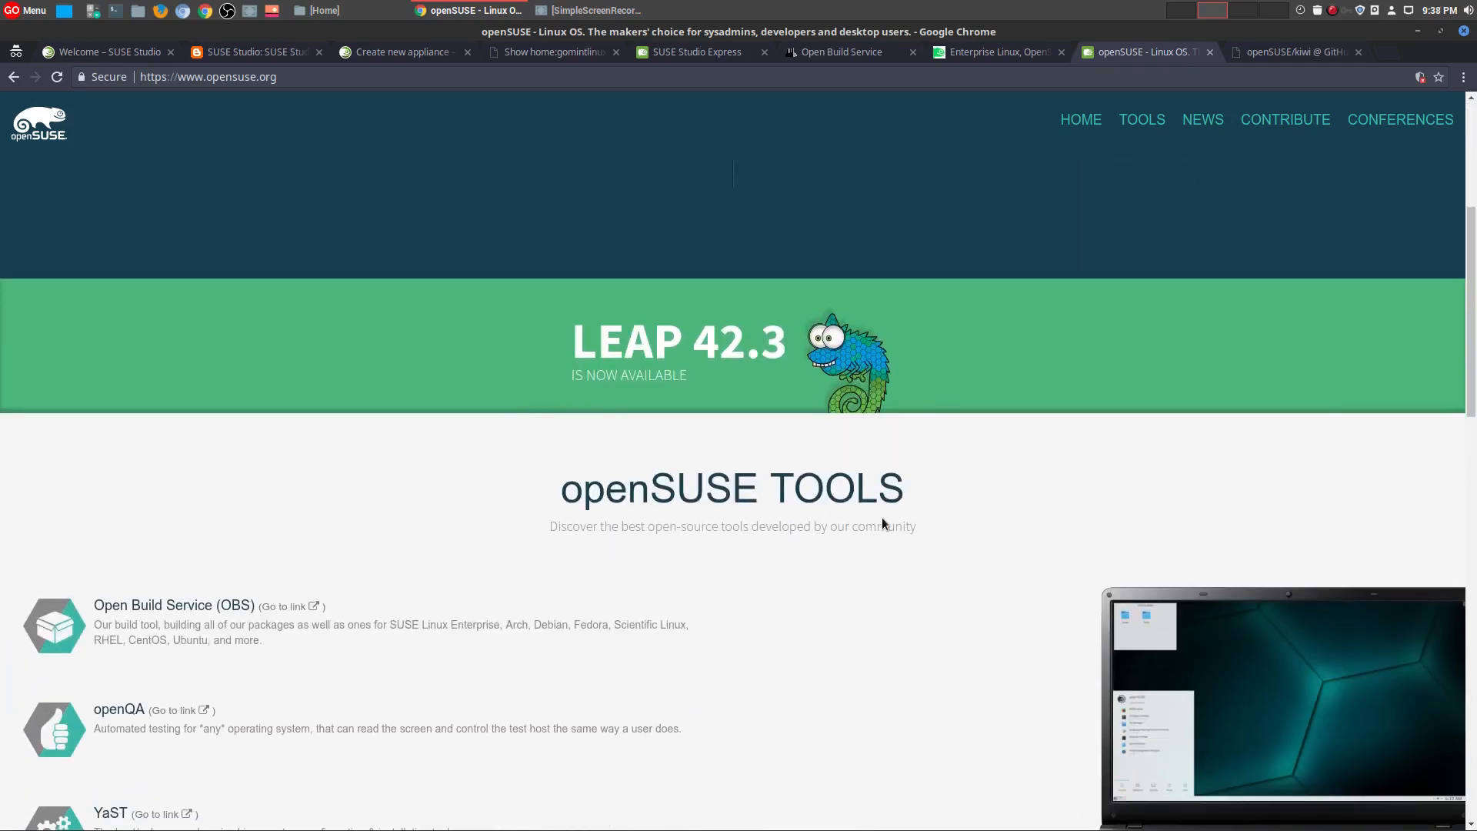
scroll(897, 519, "down", 6)
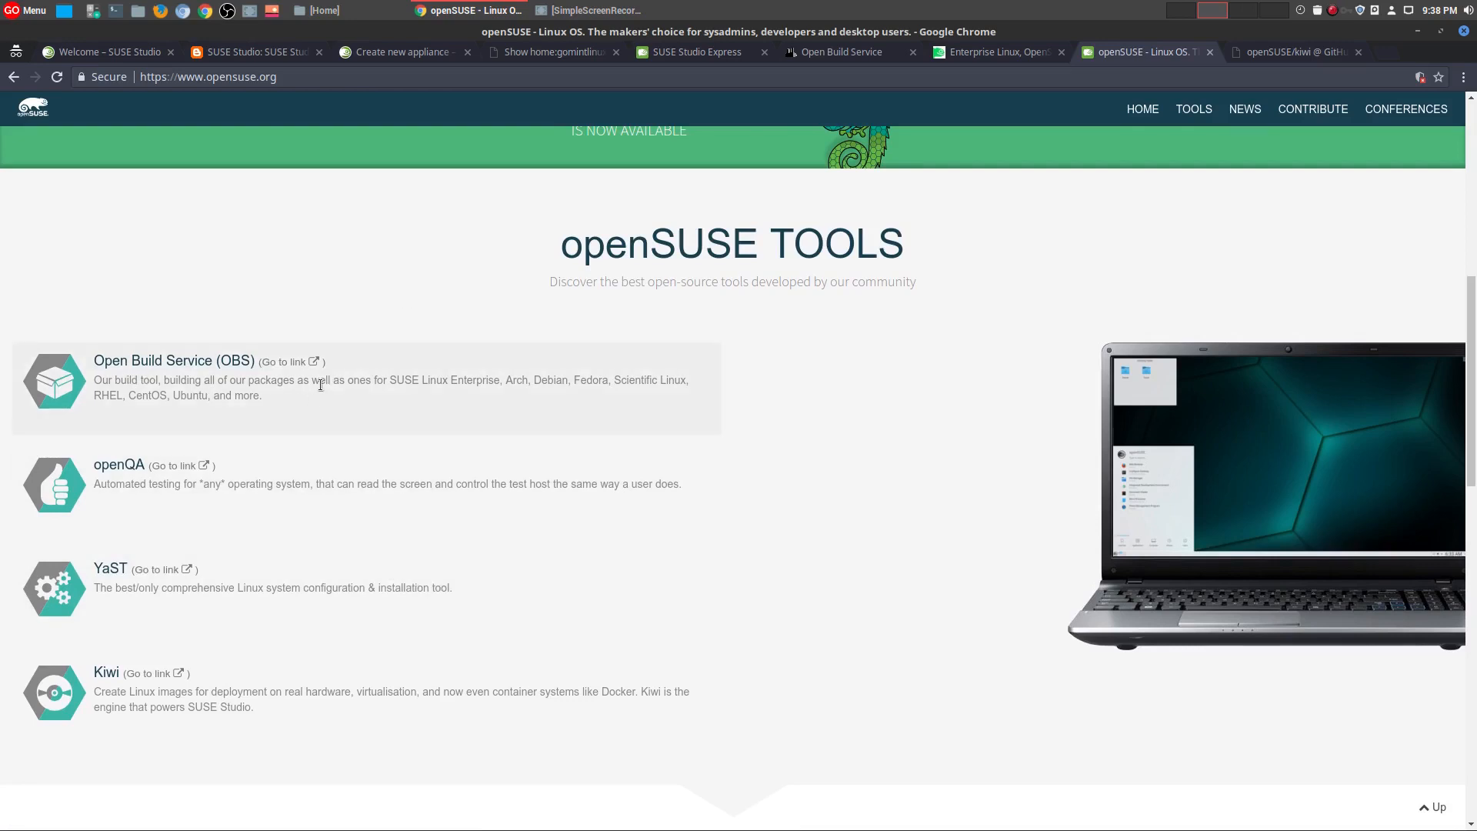
- Revisit the SUSE Studio and openSUSE tools pages and look through the KIWI by openSUSE project page
left_click(129, 47)
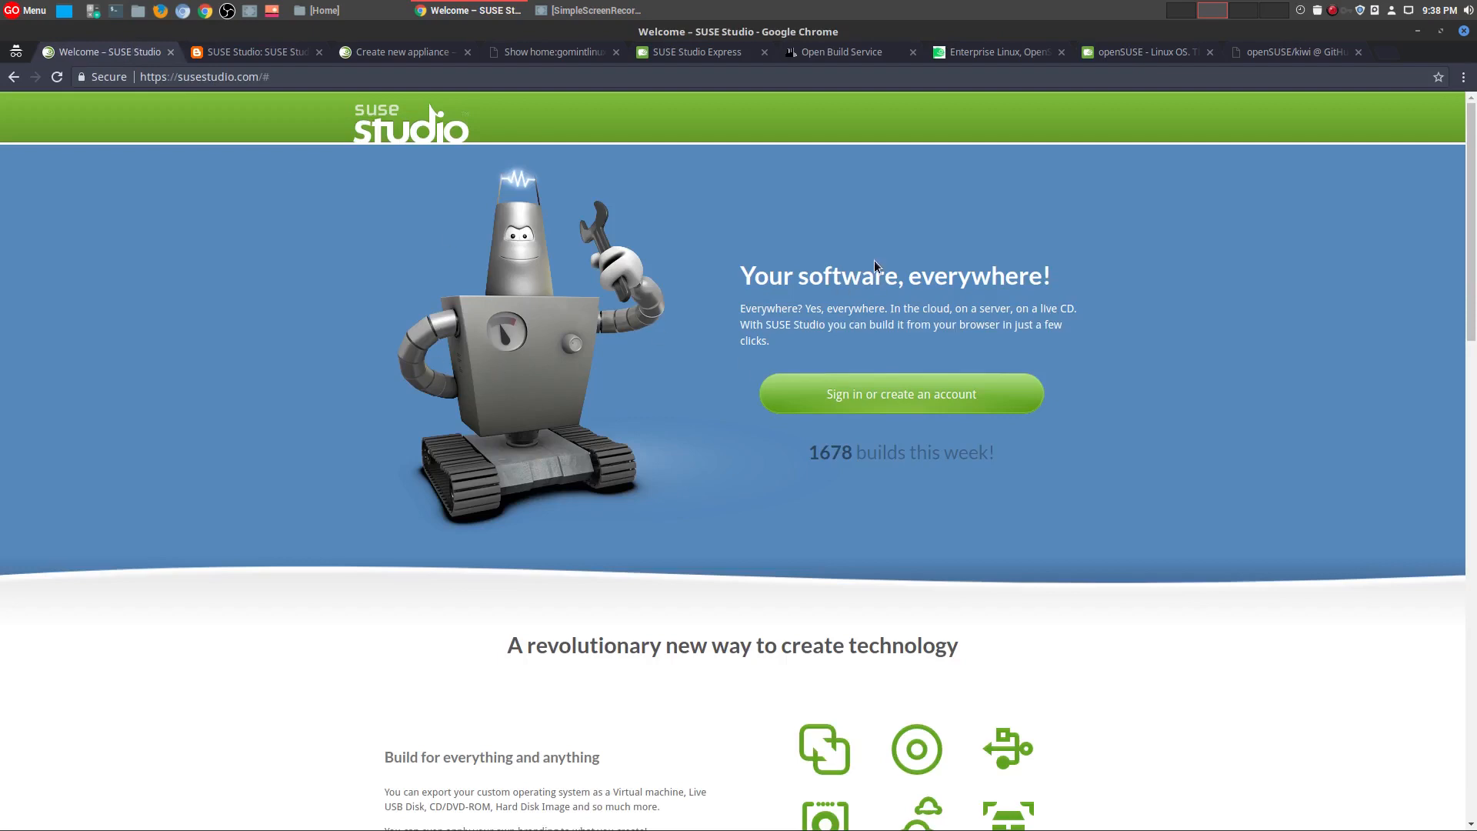
left_click(1174, 54)
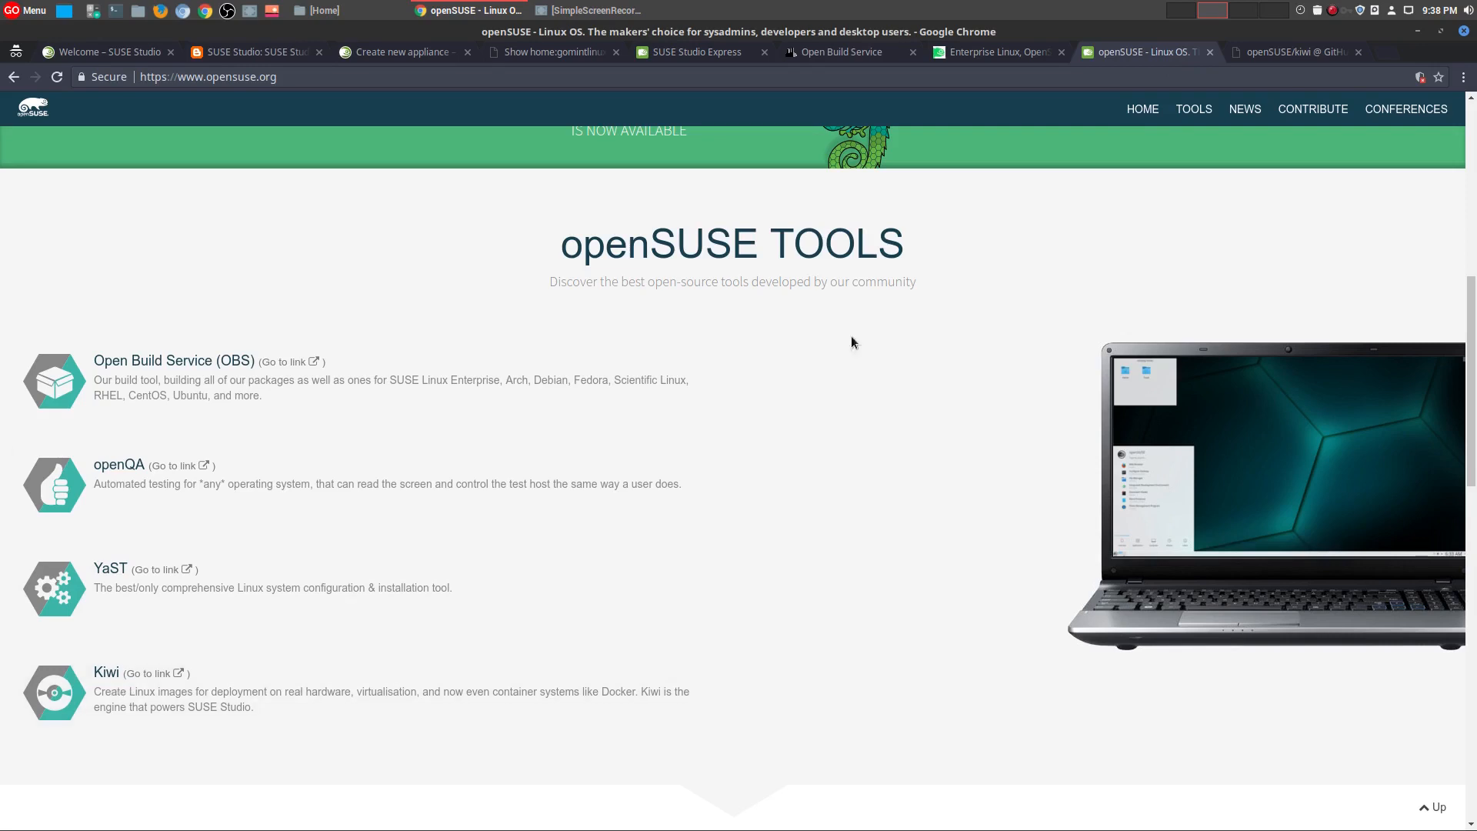
left_click(1290, 54)
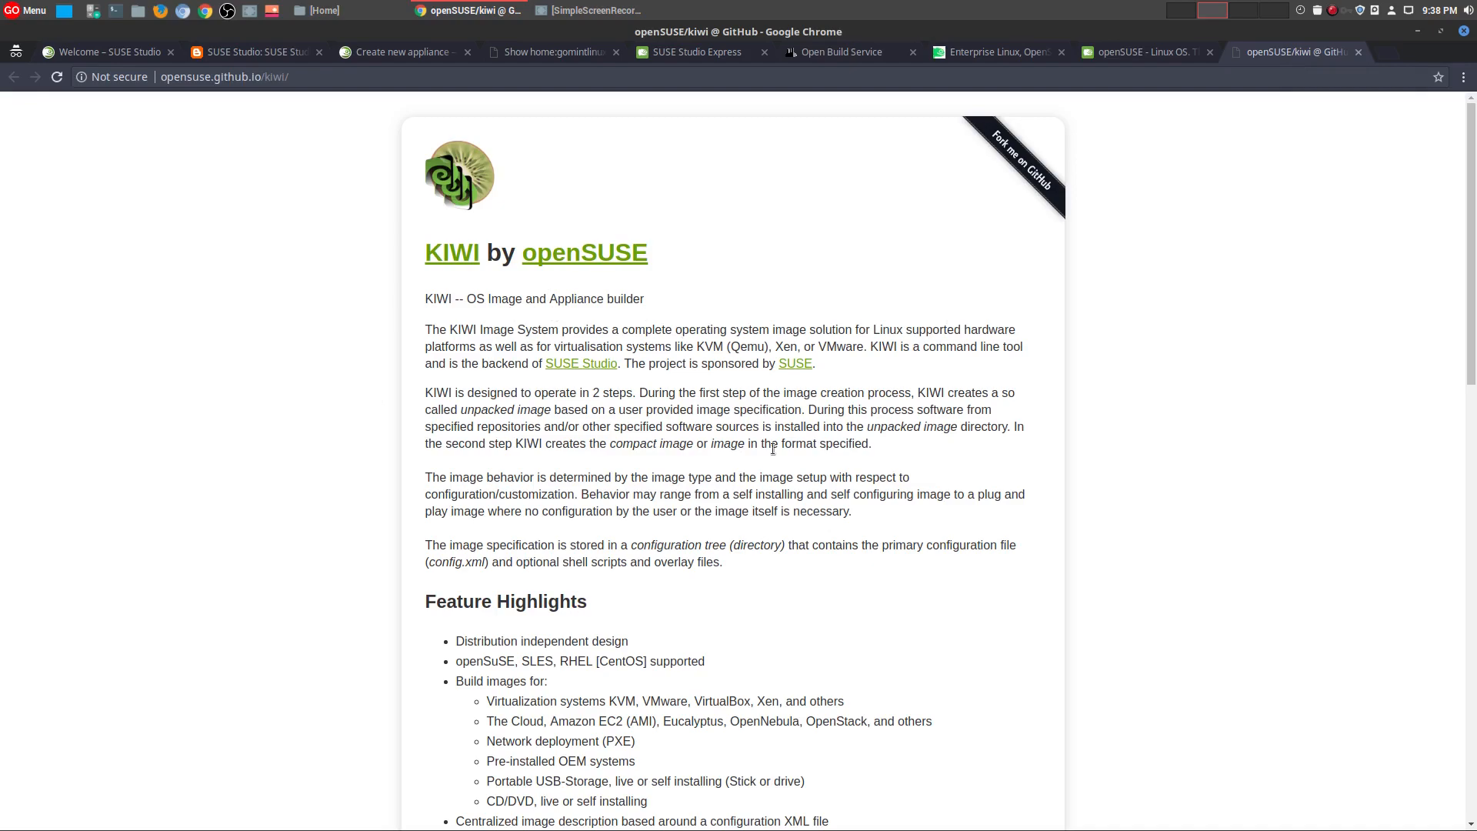
scroll(771, 446, "down", 4)
scroll(771, 446, "down", 10)
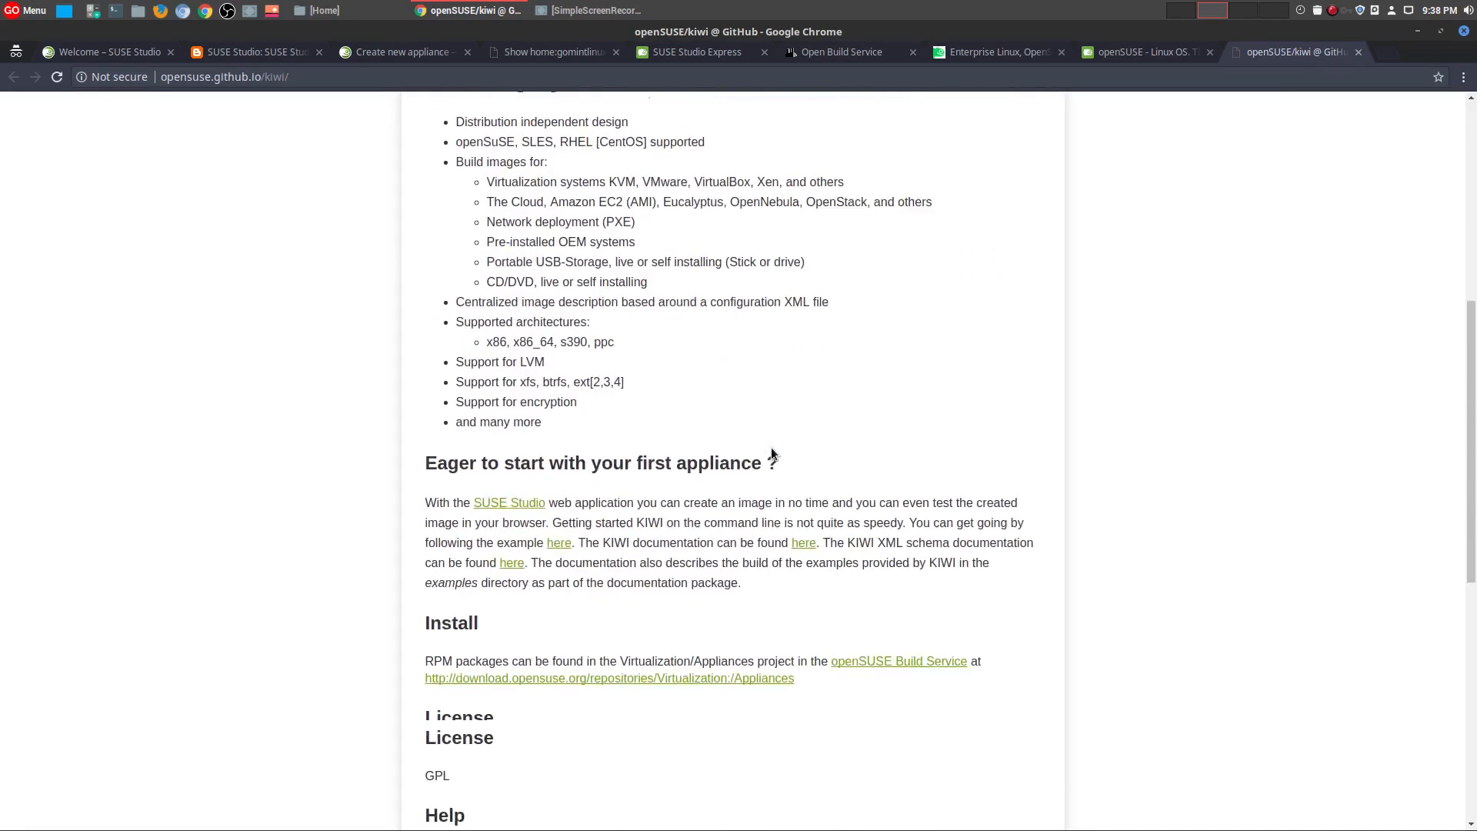
scroll(972, 628, "up", 14)
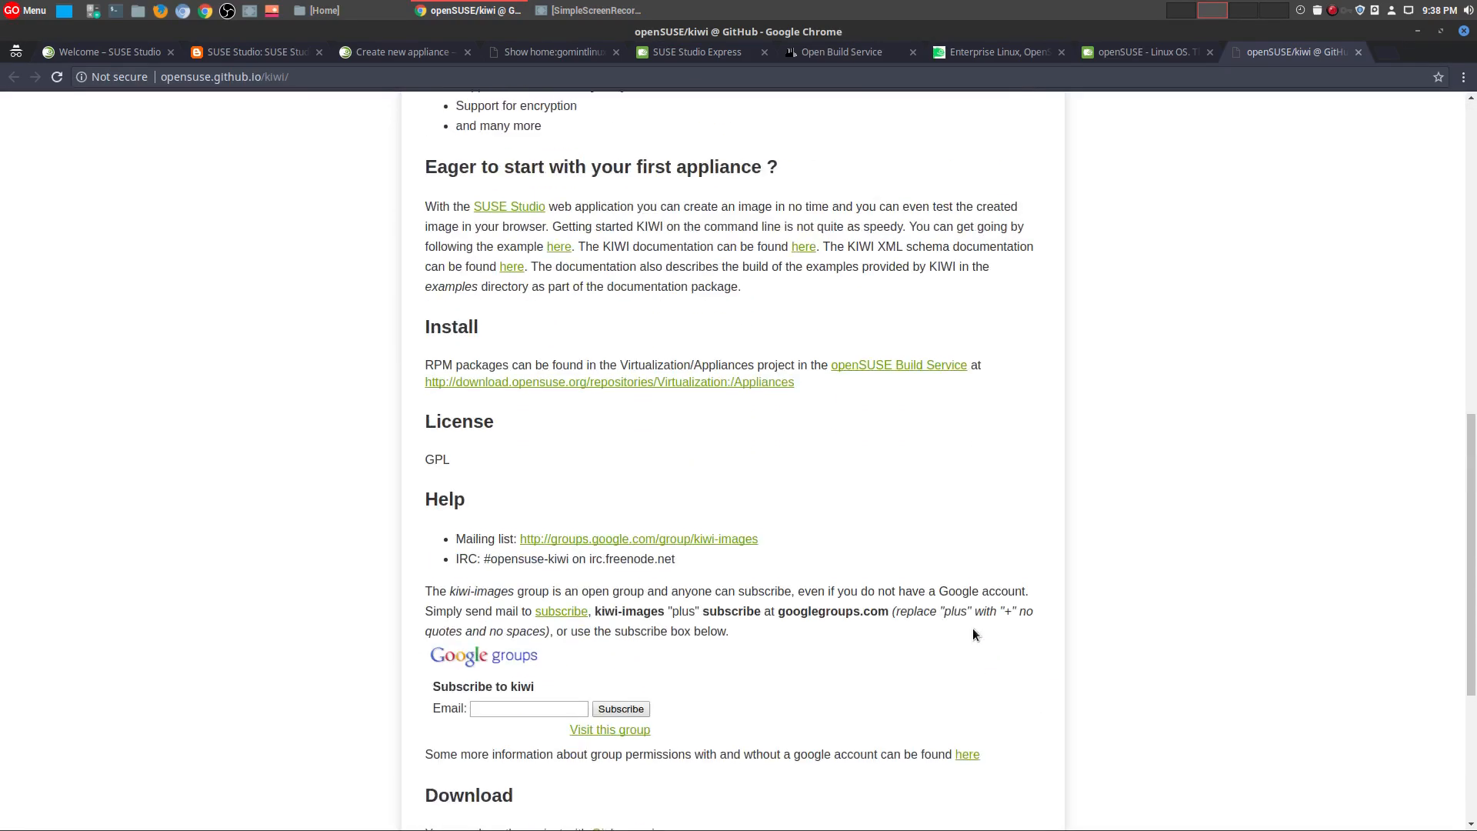
scroll(972, 622, "up", 2)
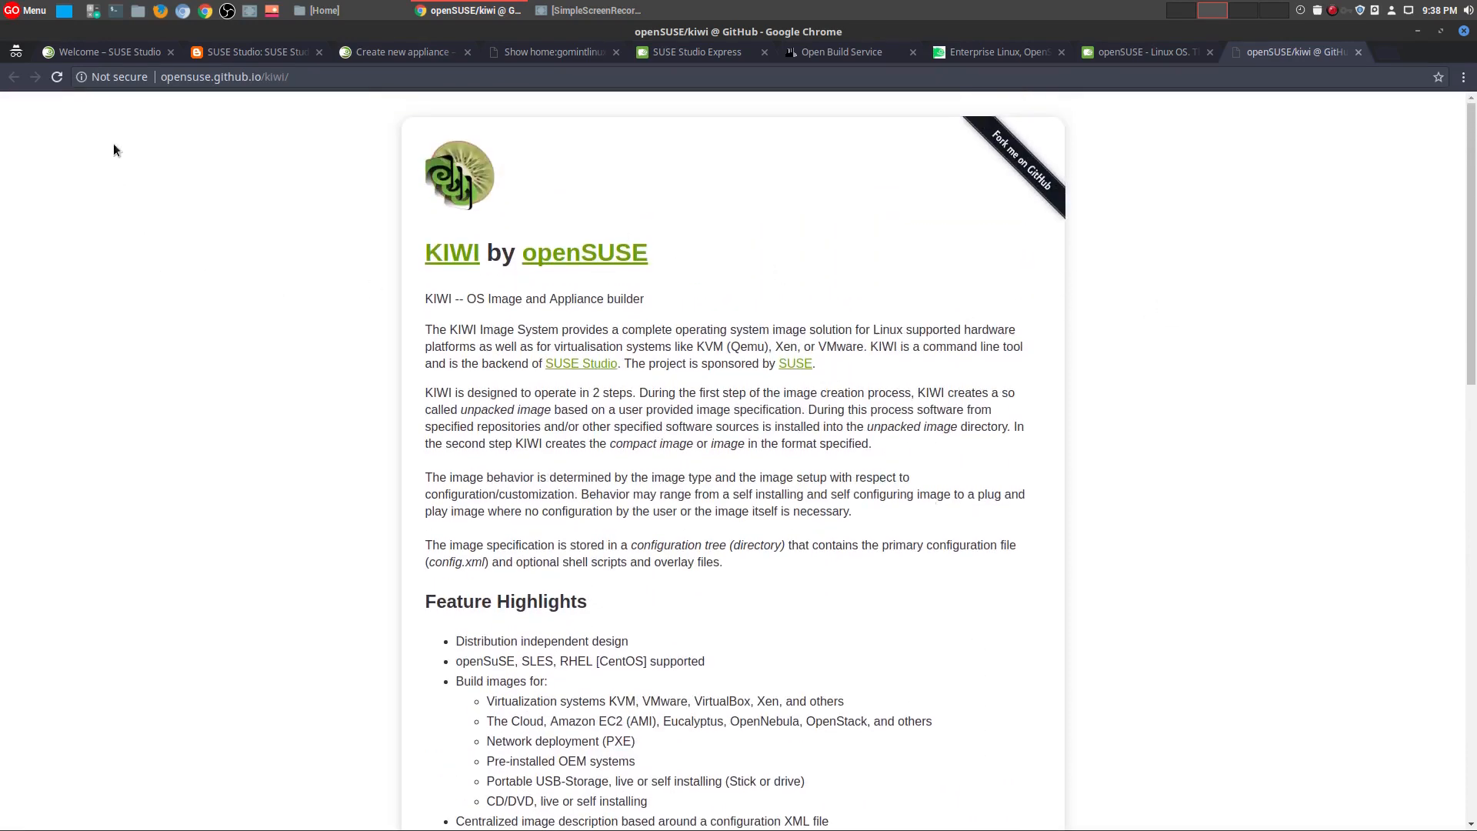
- Bring up SUSE Studio's sign-in options and view the blog post about merging SUSE Studio with Open Build Service
left_click(99, 50)
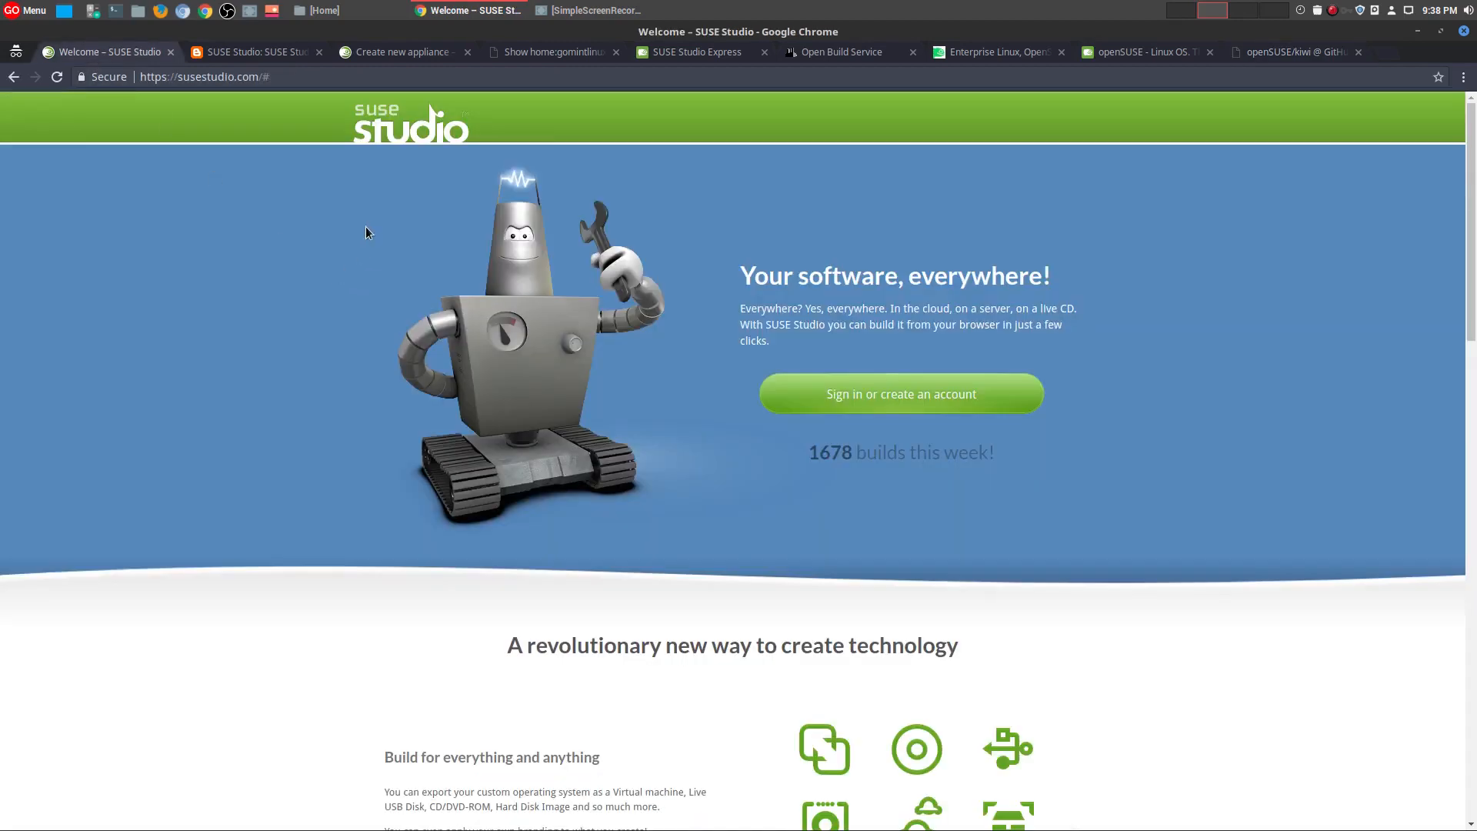
left_click(876, 404)
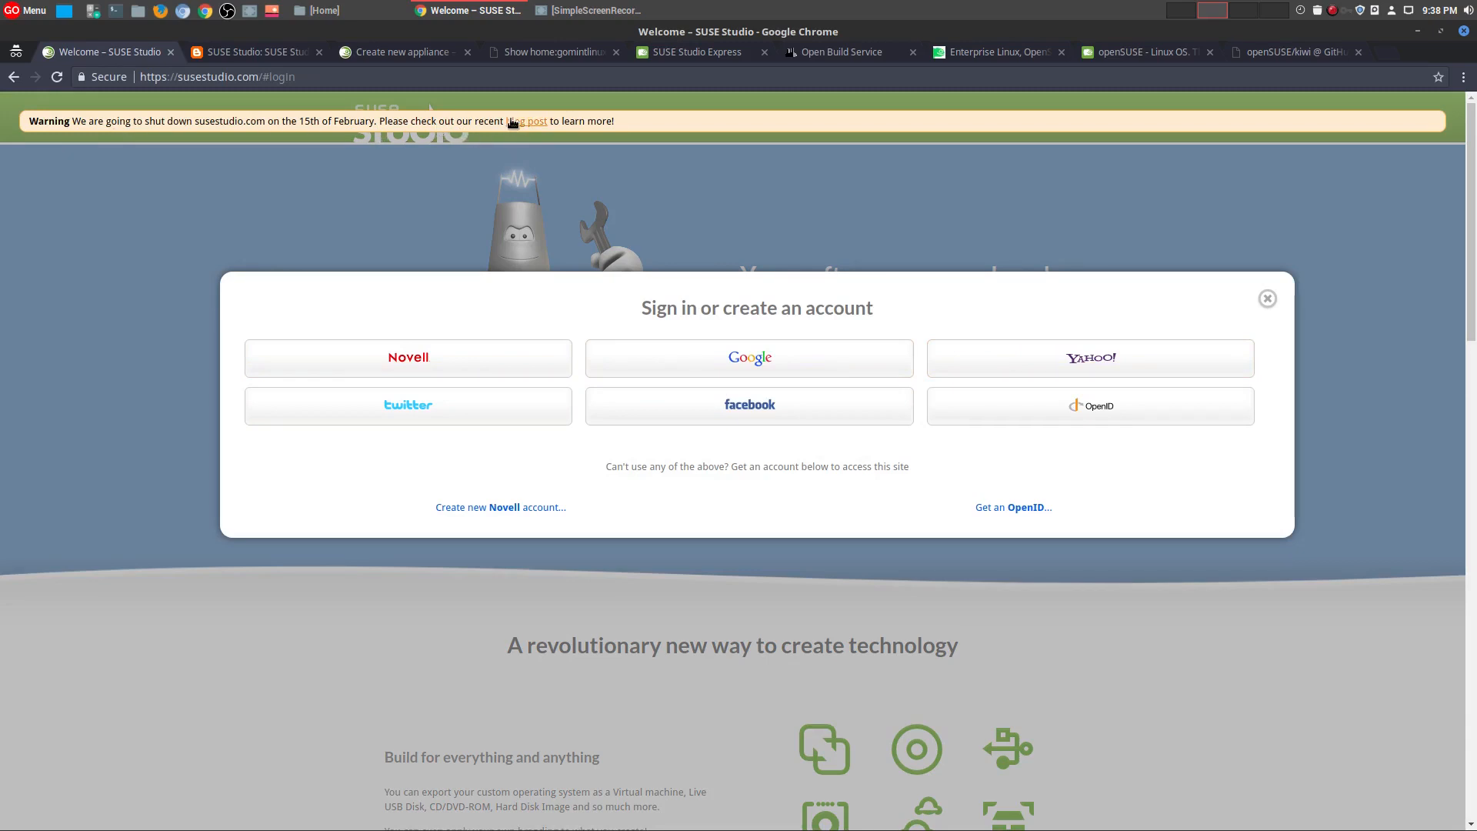
left_click(294, 54)
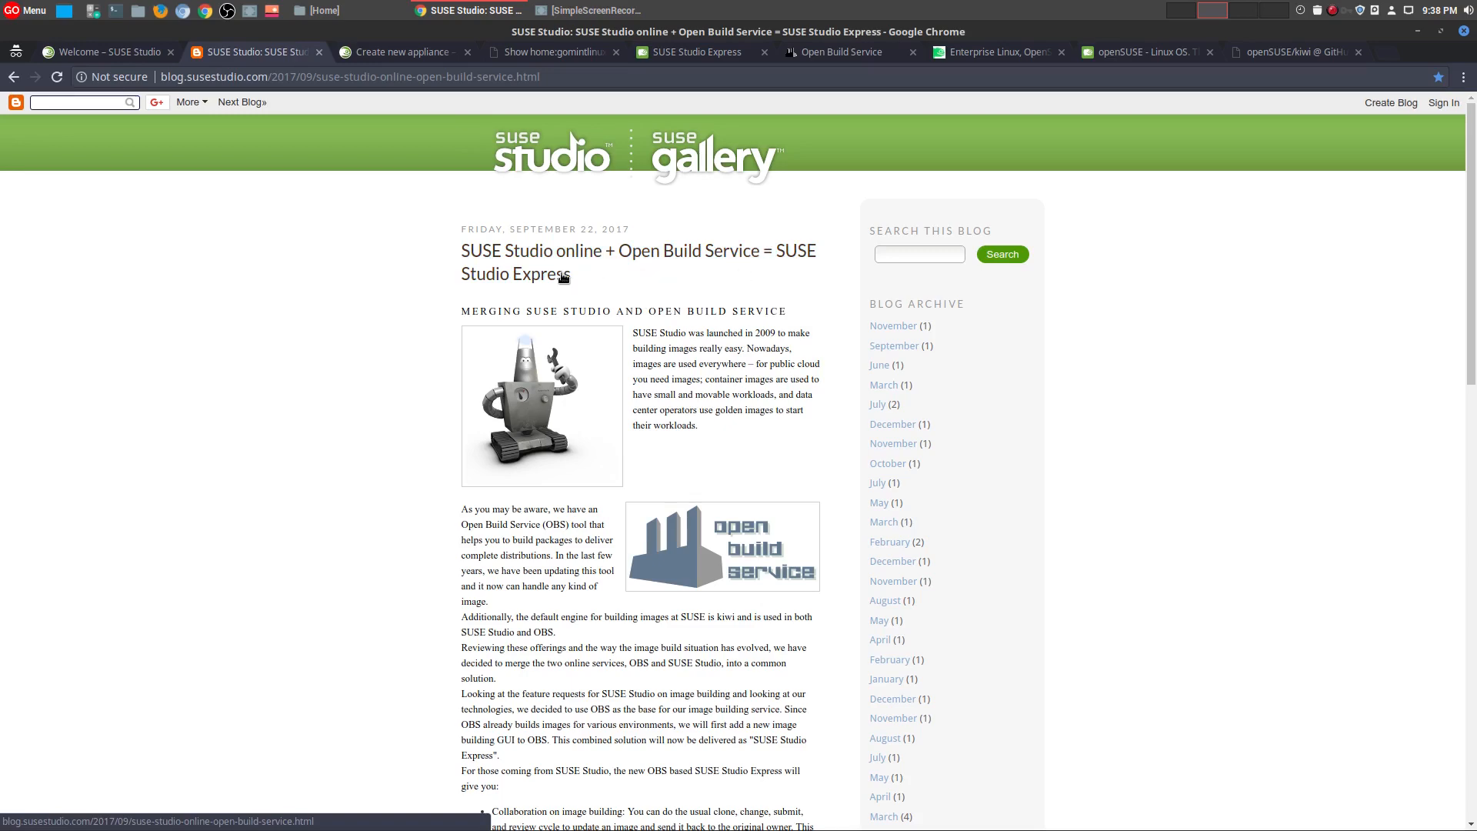
- Look through the SUSE Studio Express welcome page, including its template and further development sections
left_click(676, 57)
scroll(1079, 451, "down", 3)
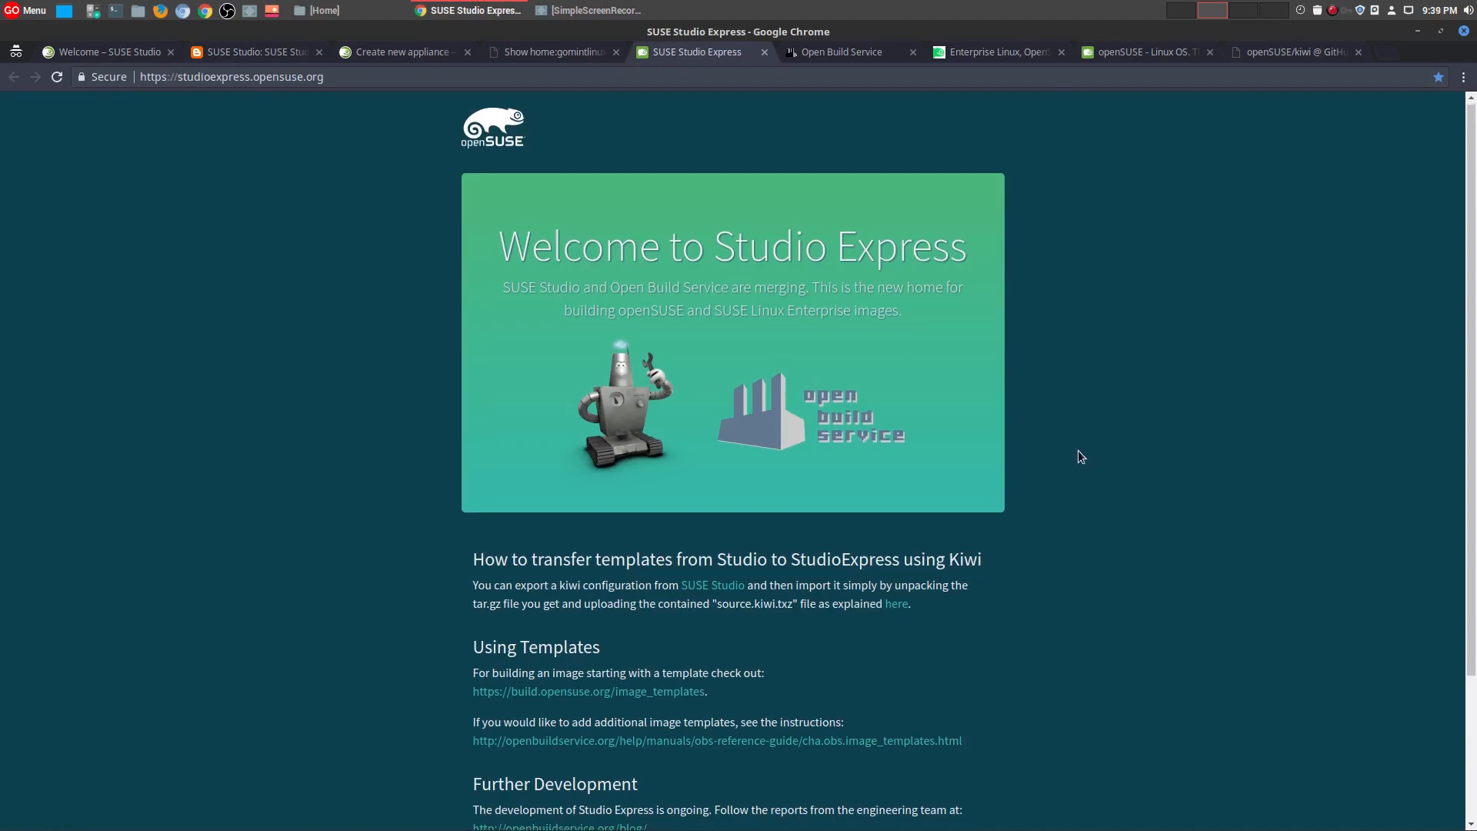
scroll(1160, 526, "up", 3)
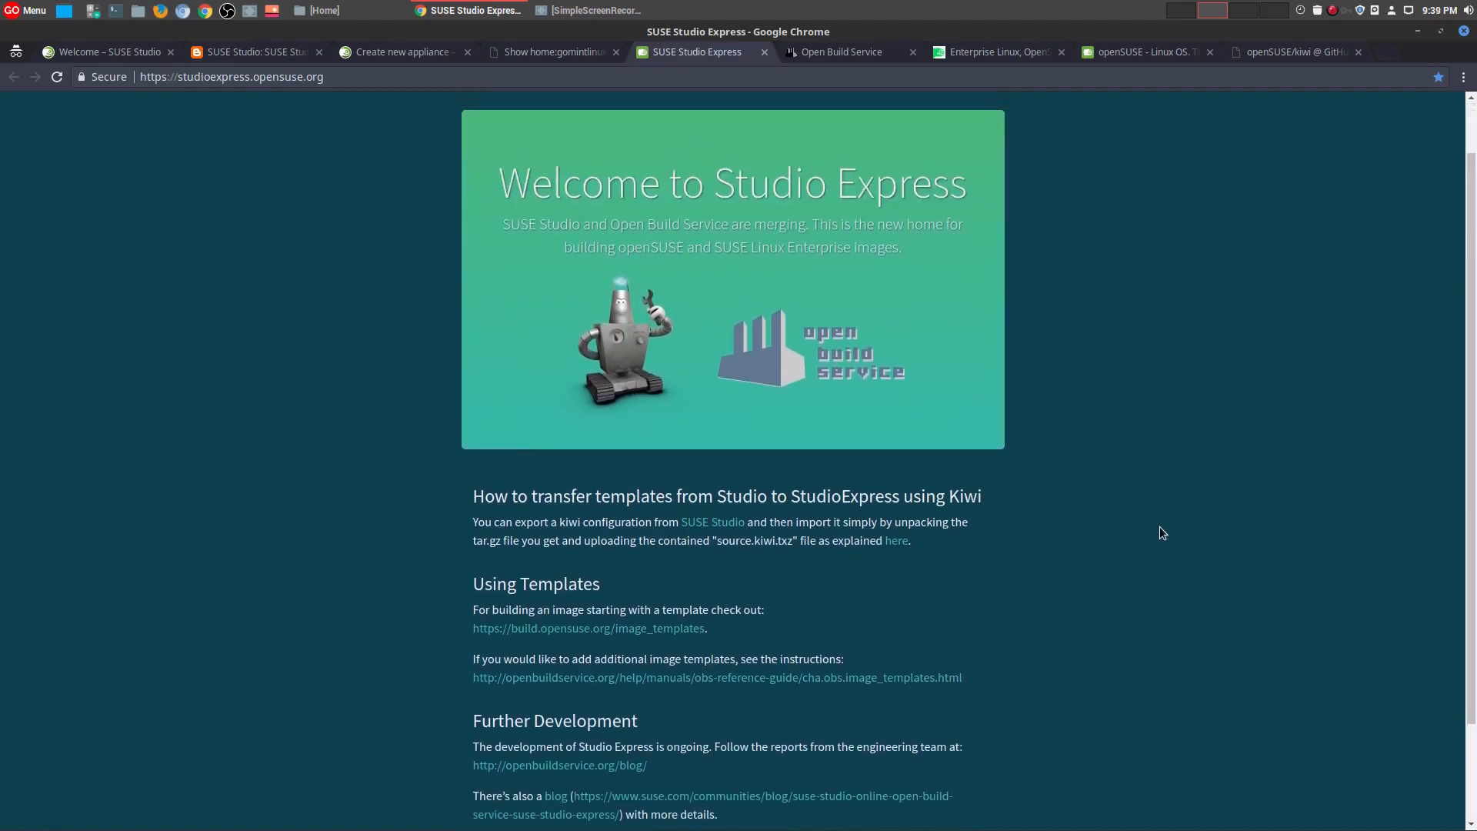
scroll(902, 520, "down", 3)
scroll(1087, 547, "up", 3)
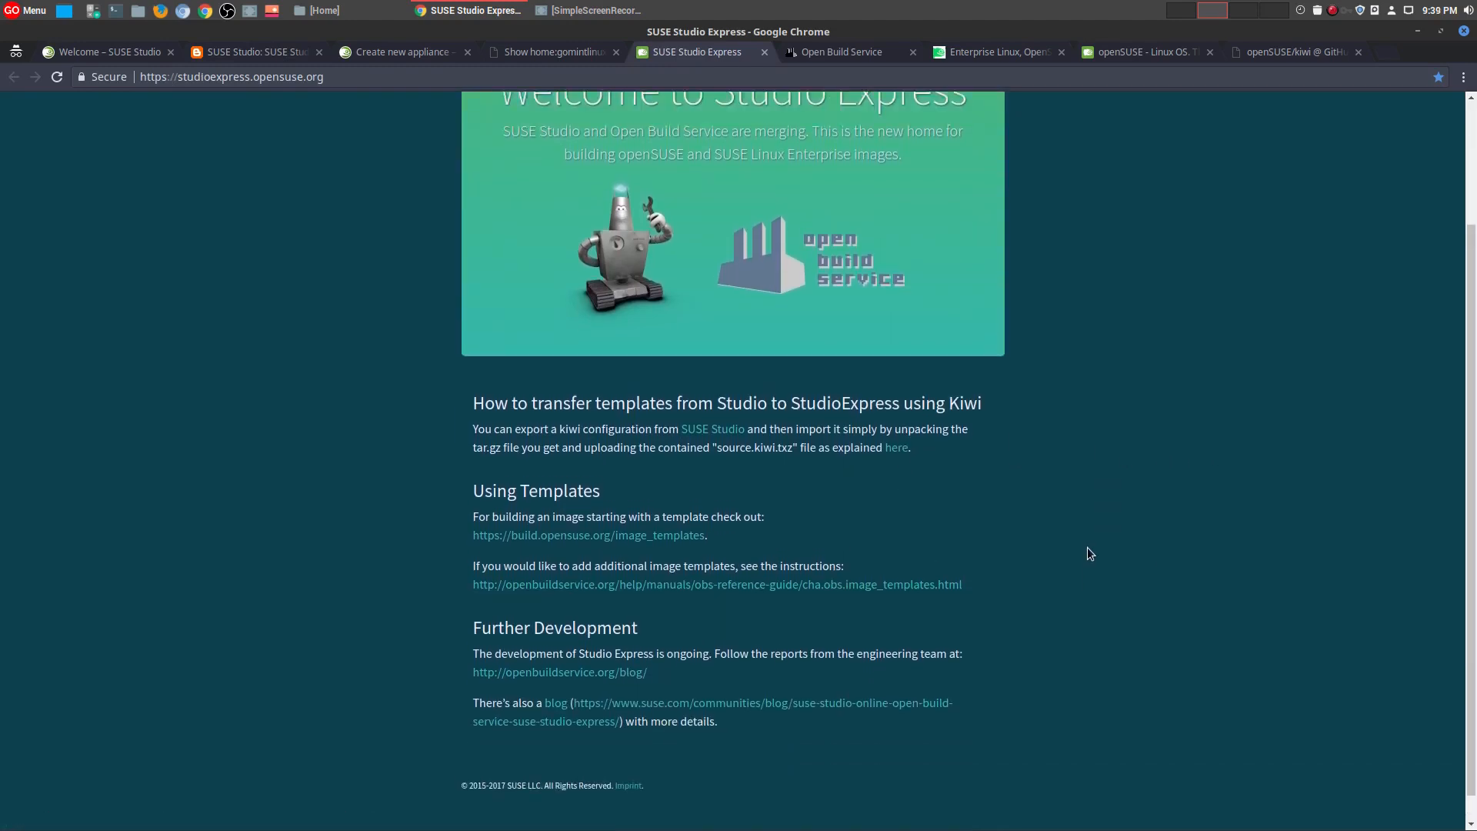
- Review the base templates, architecture and naming options on SUSE Studio's Create new appliance page
left_click(375, 53)
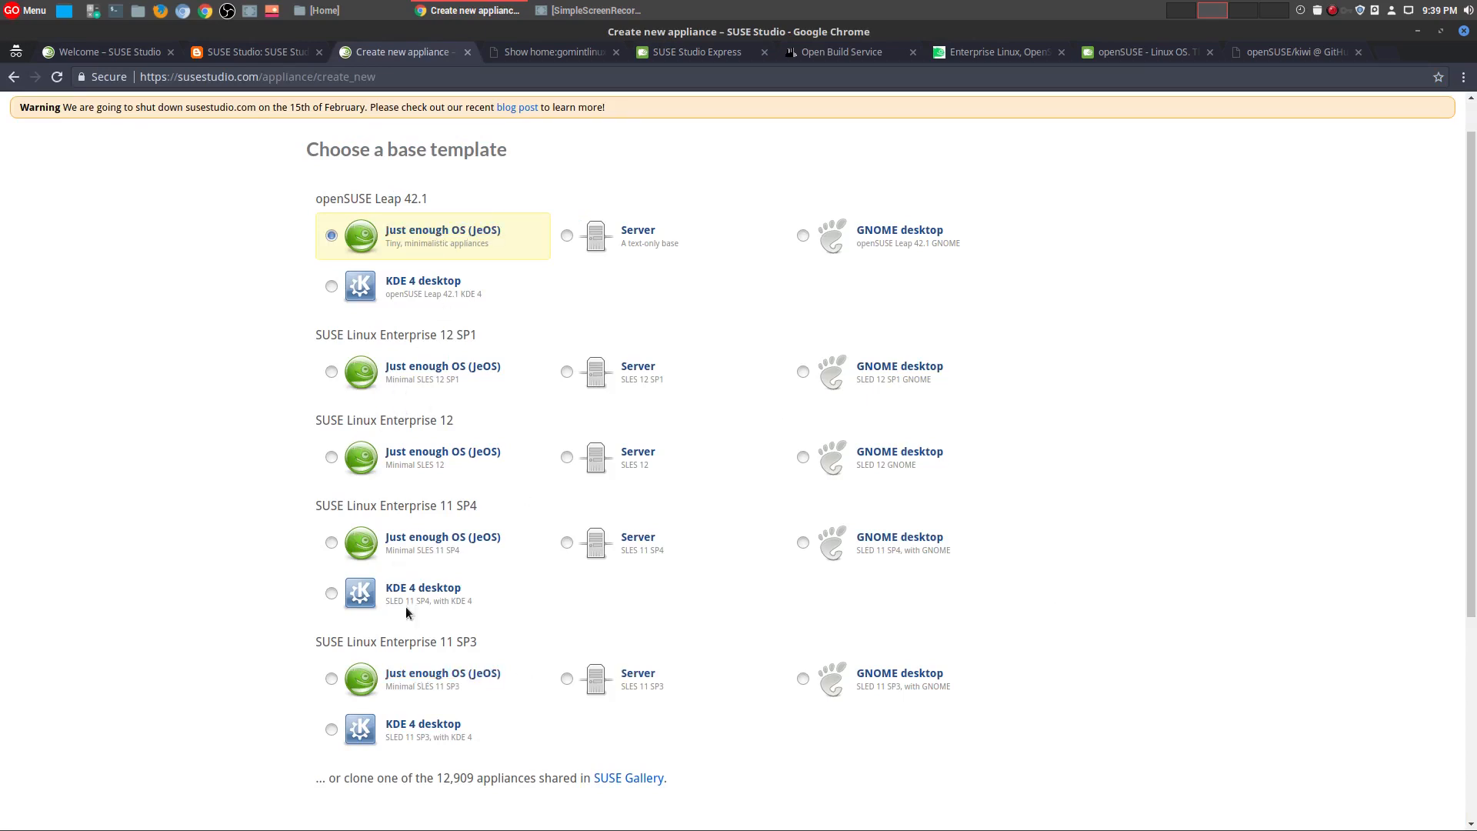
scroll(1105, 496, "down", 3)
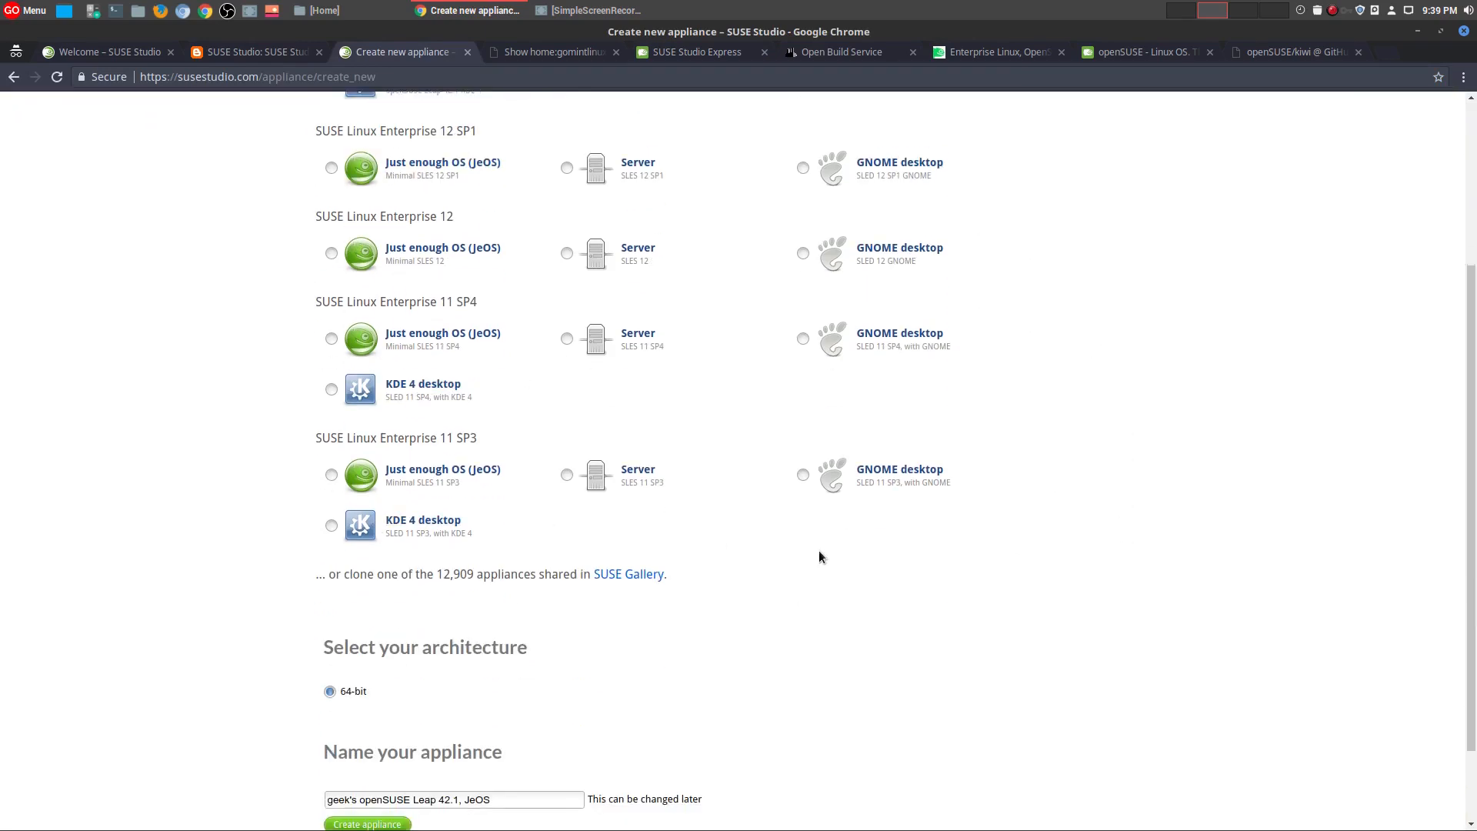
scroll(818, 551, "up", 4)
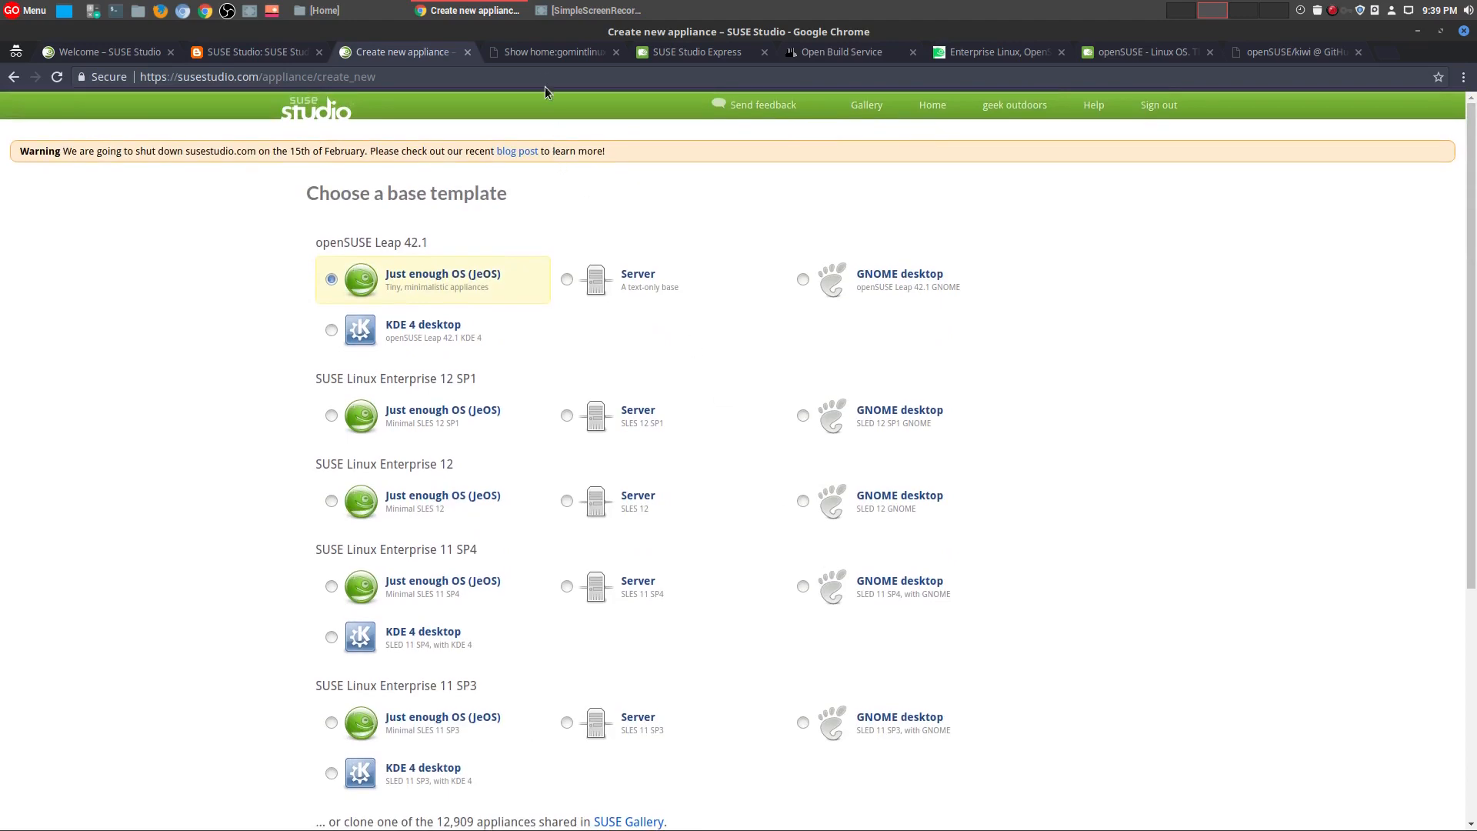
- Compare the openSUSE-Leap-42.3-Container-kiwi package page with Studio Express's template links and SUSE Studio's base templates
left_click(534, 55)
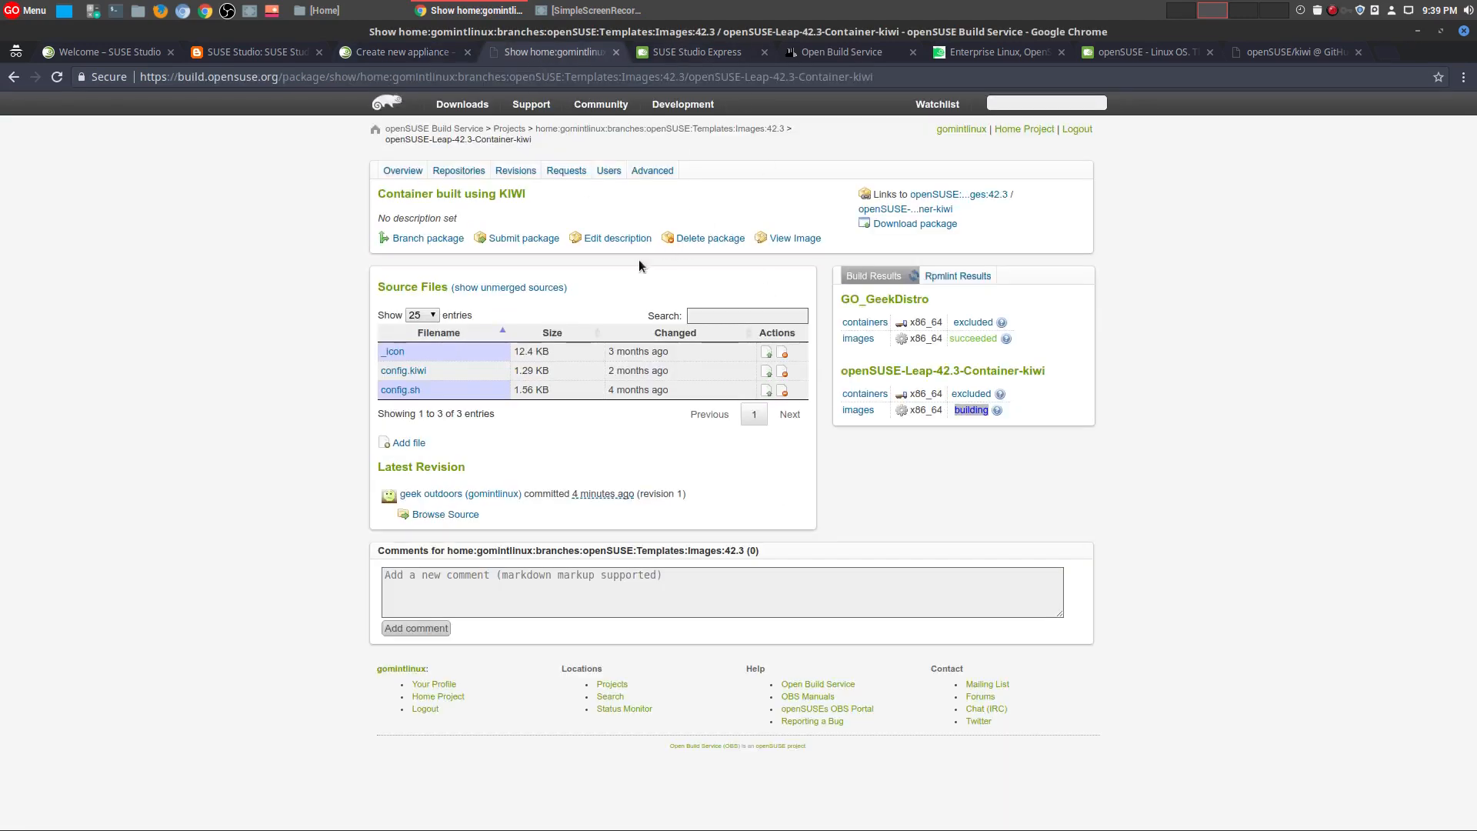
left_click(697, 52)
scroll(677, 645, "down", 1)
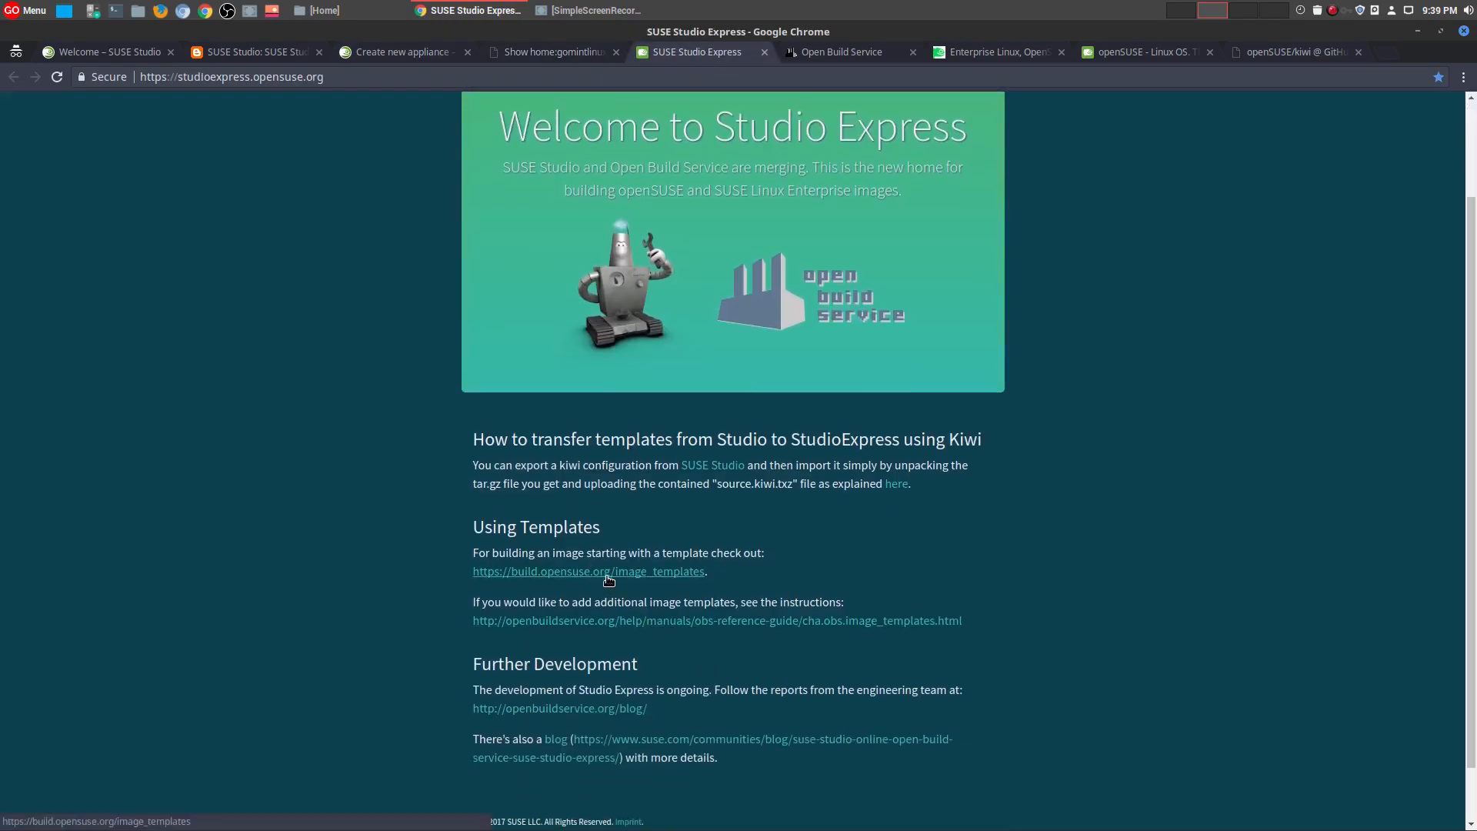
left_click(541, 54)
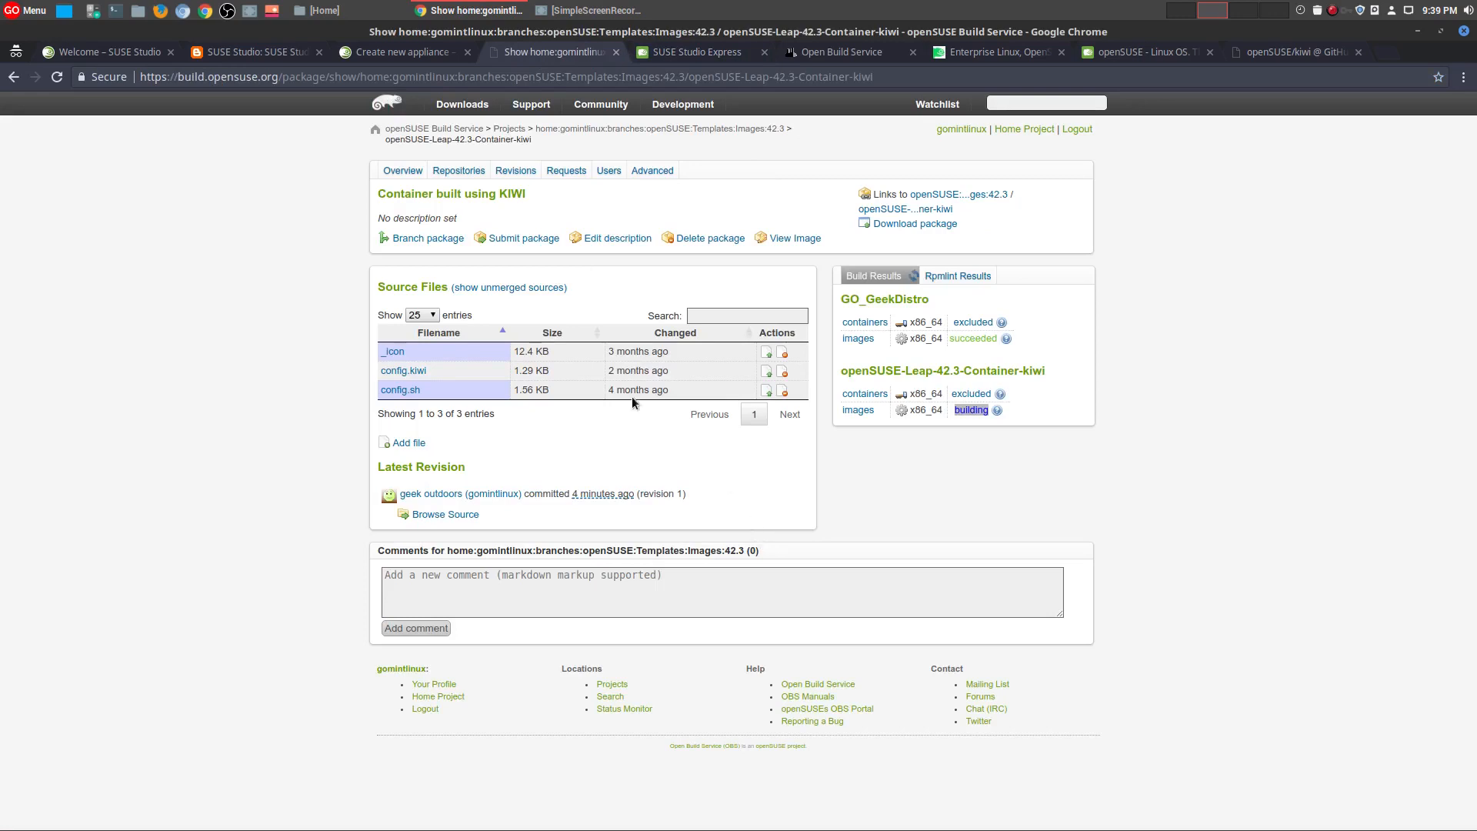
left_click(409, 53)
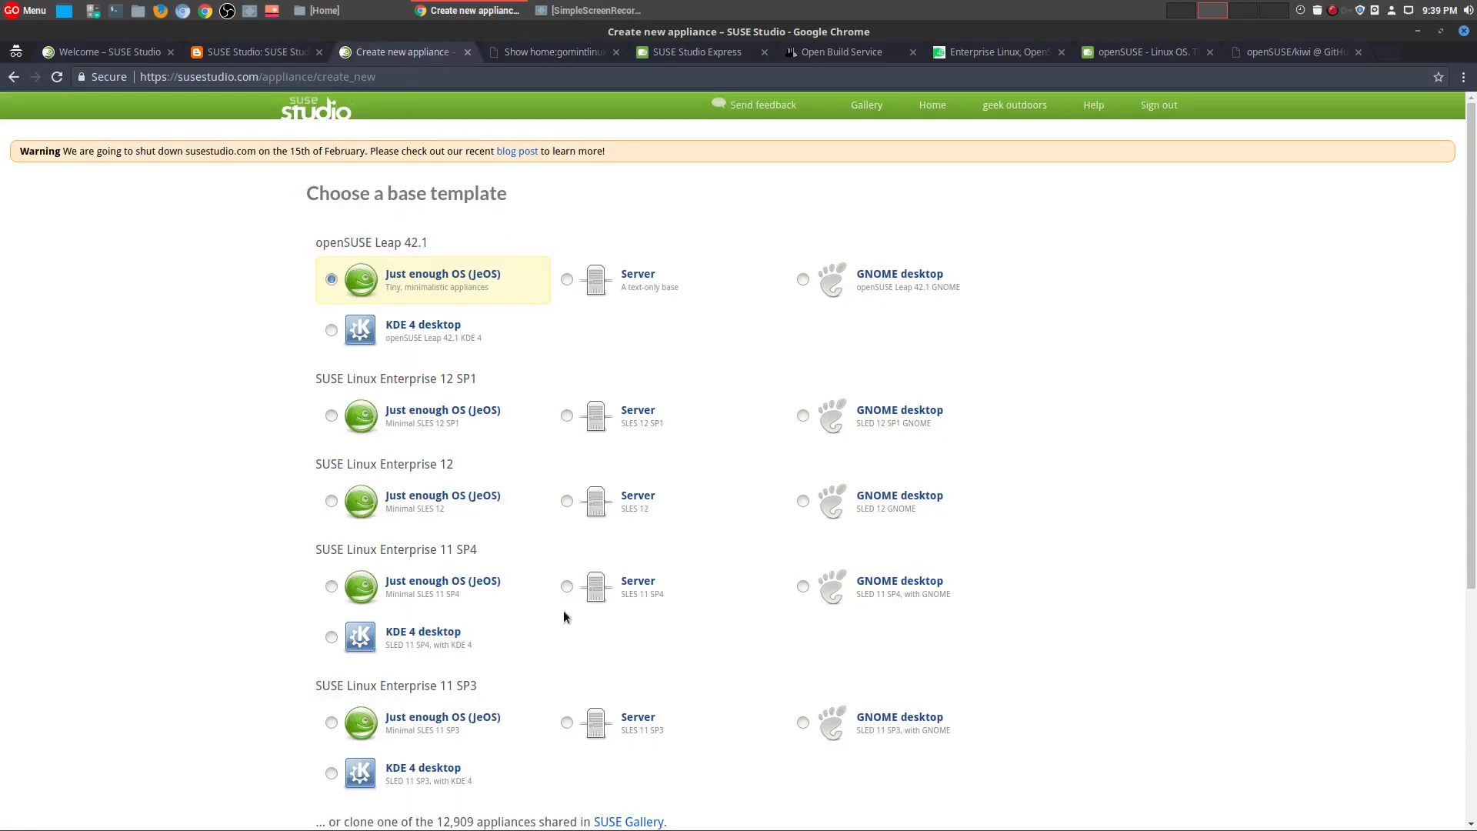
left_click(536, 54)
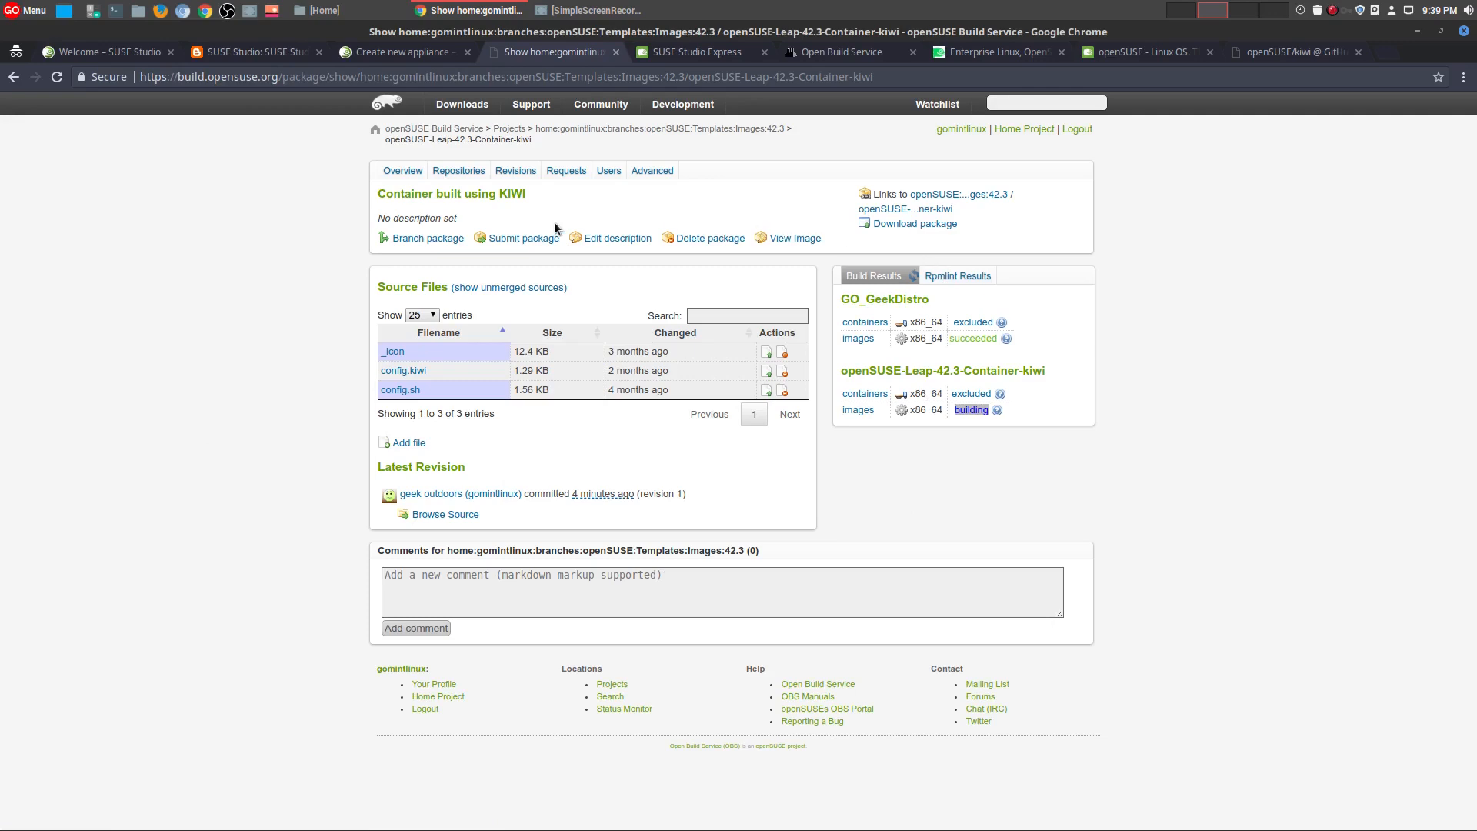
left_click(380, 57)
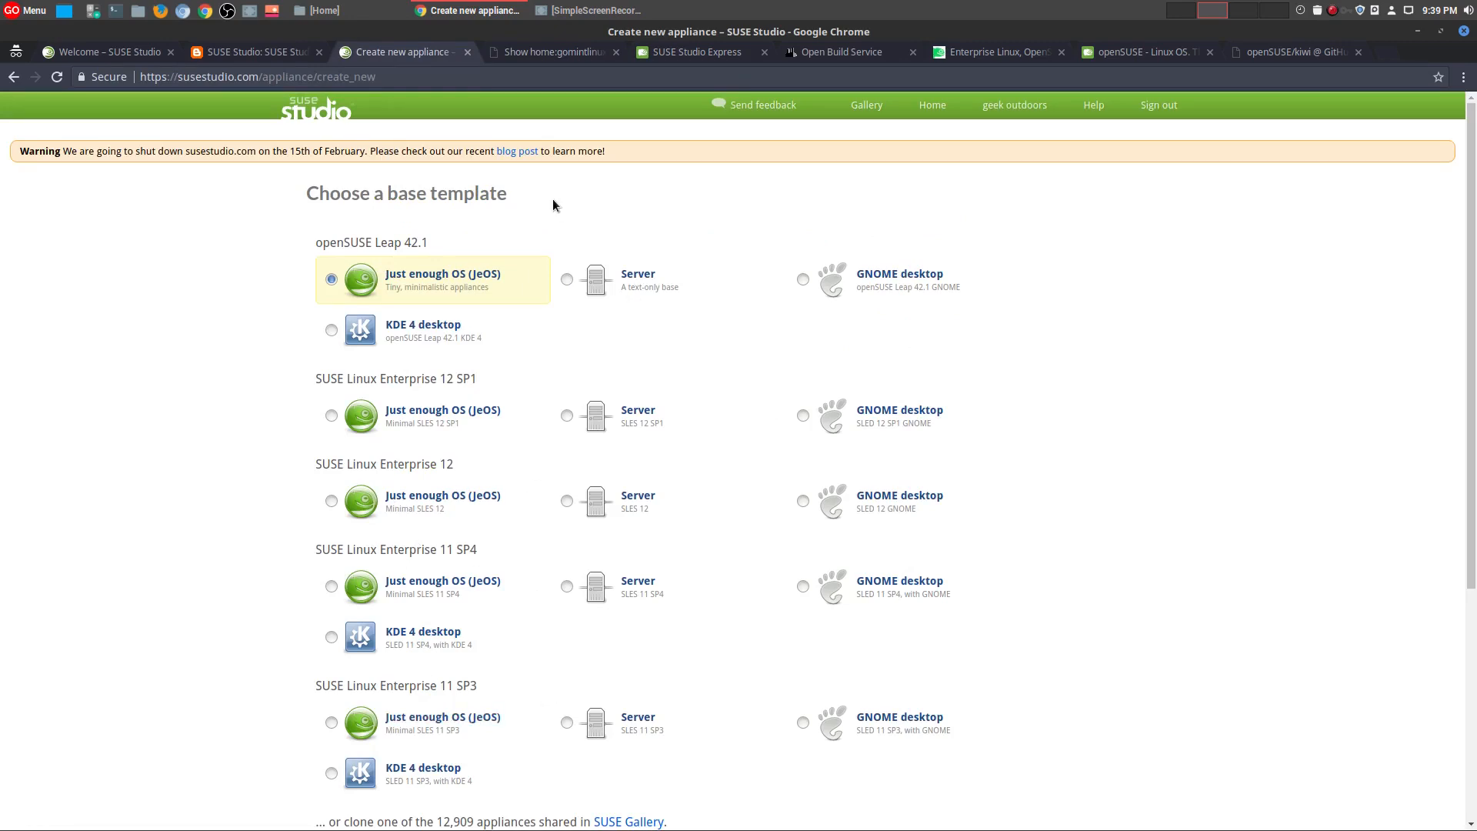
left_click(546, 51)
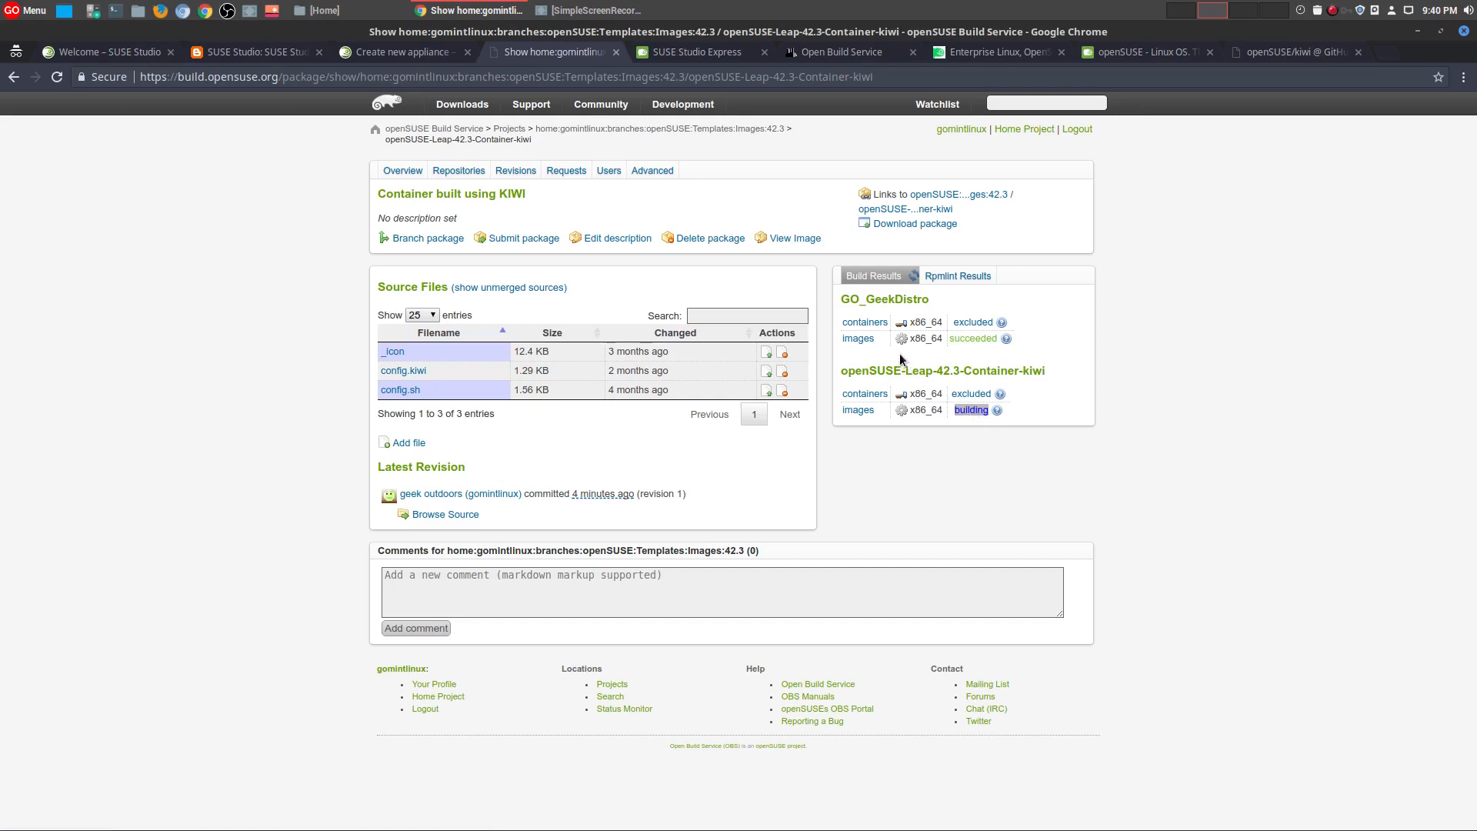
- Inspect the GO_GeekDistro image build files and try its download repository before returning to the package page
left_click(863, 339)
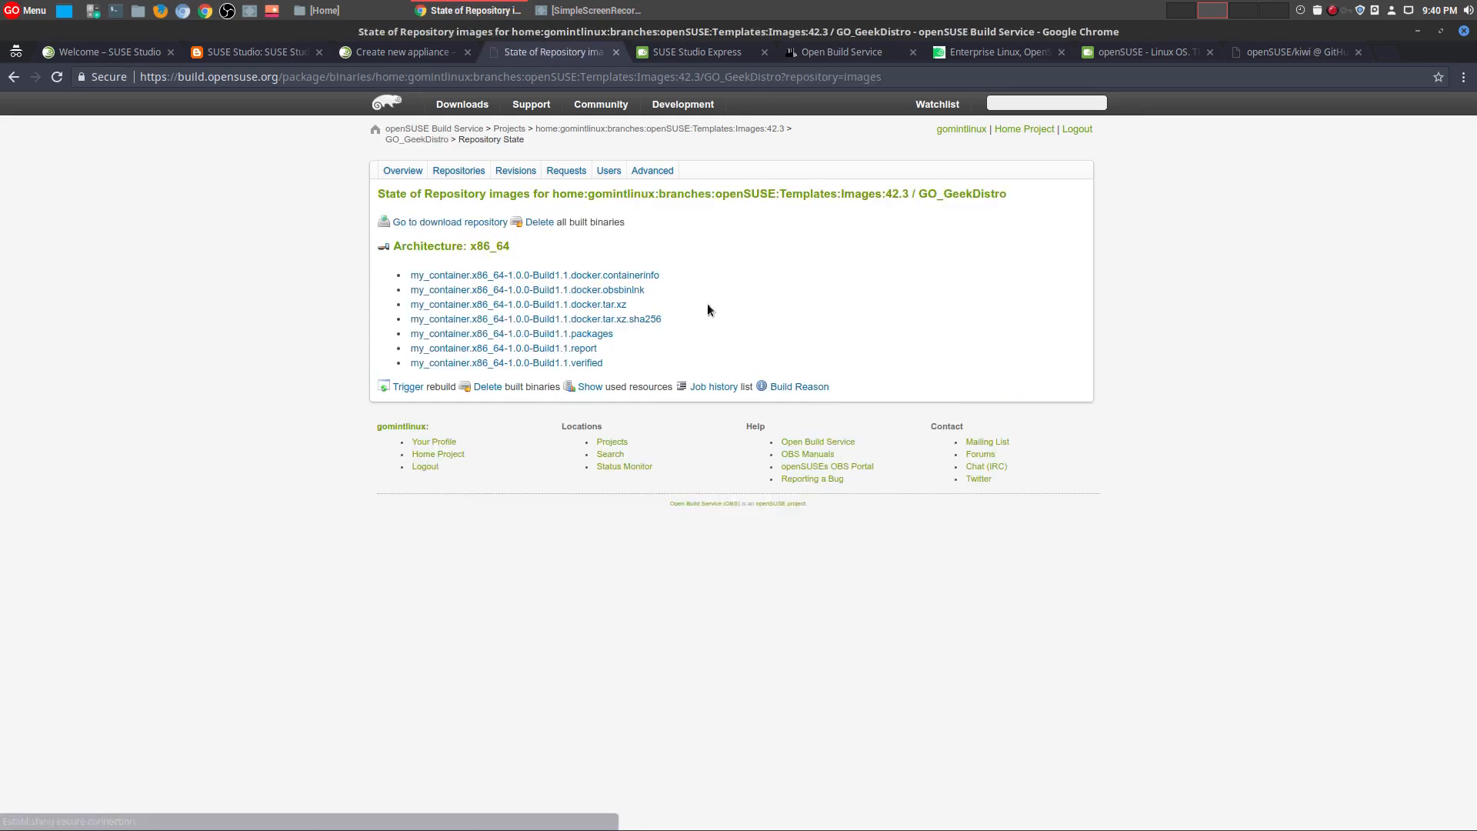
left_click(440, 222)
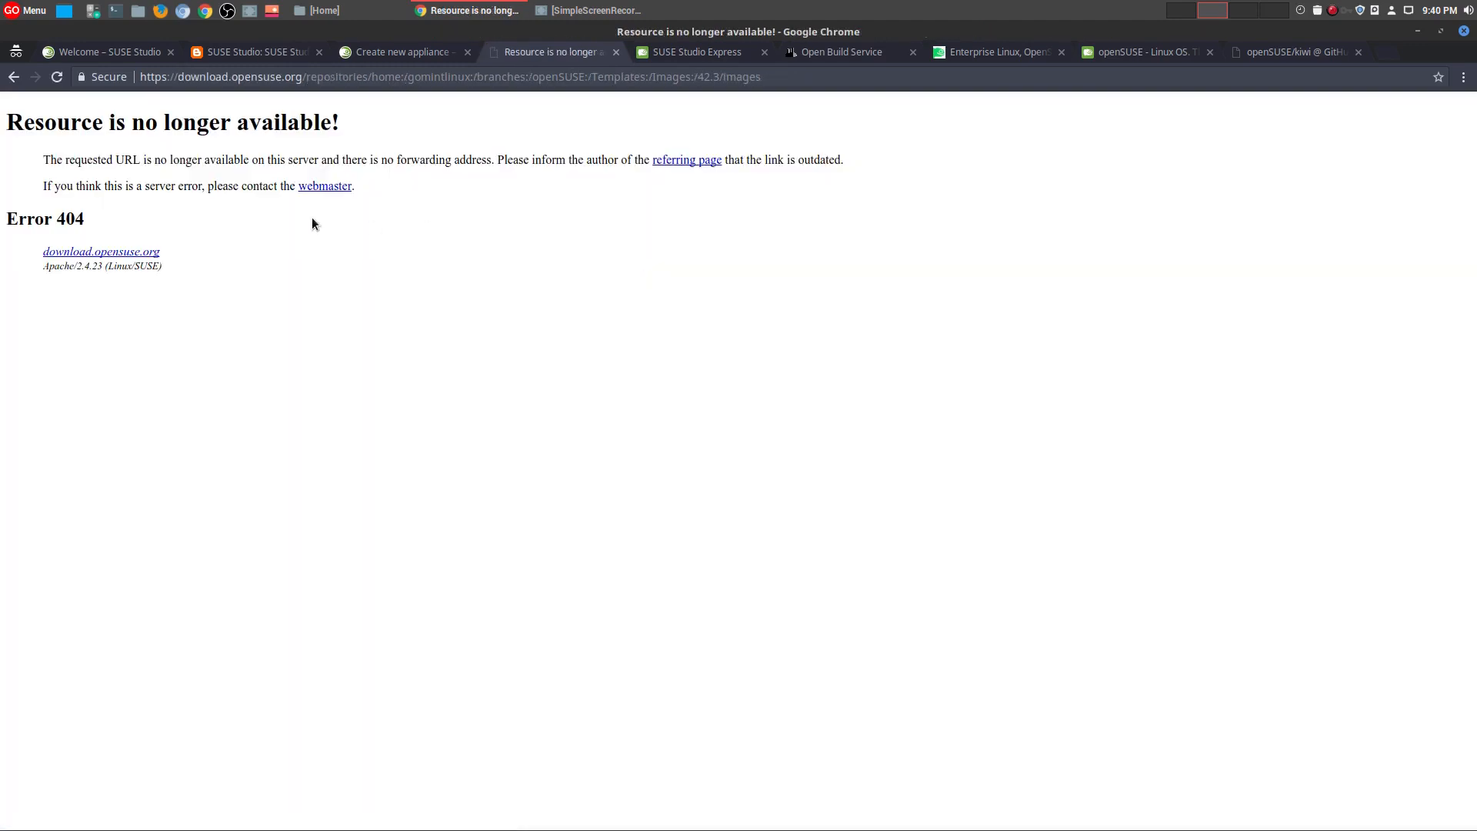
left_click(14, 77)
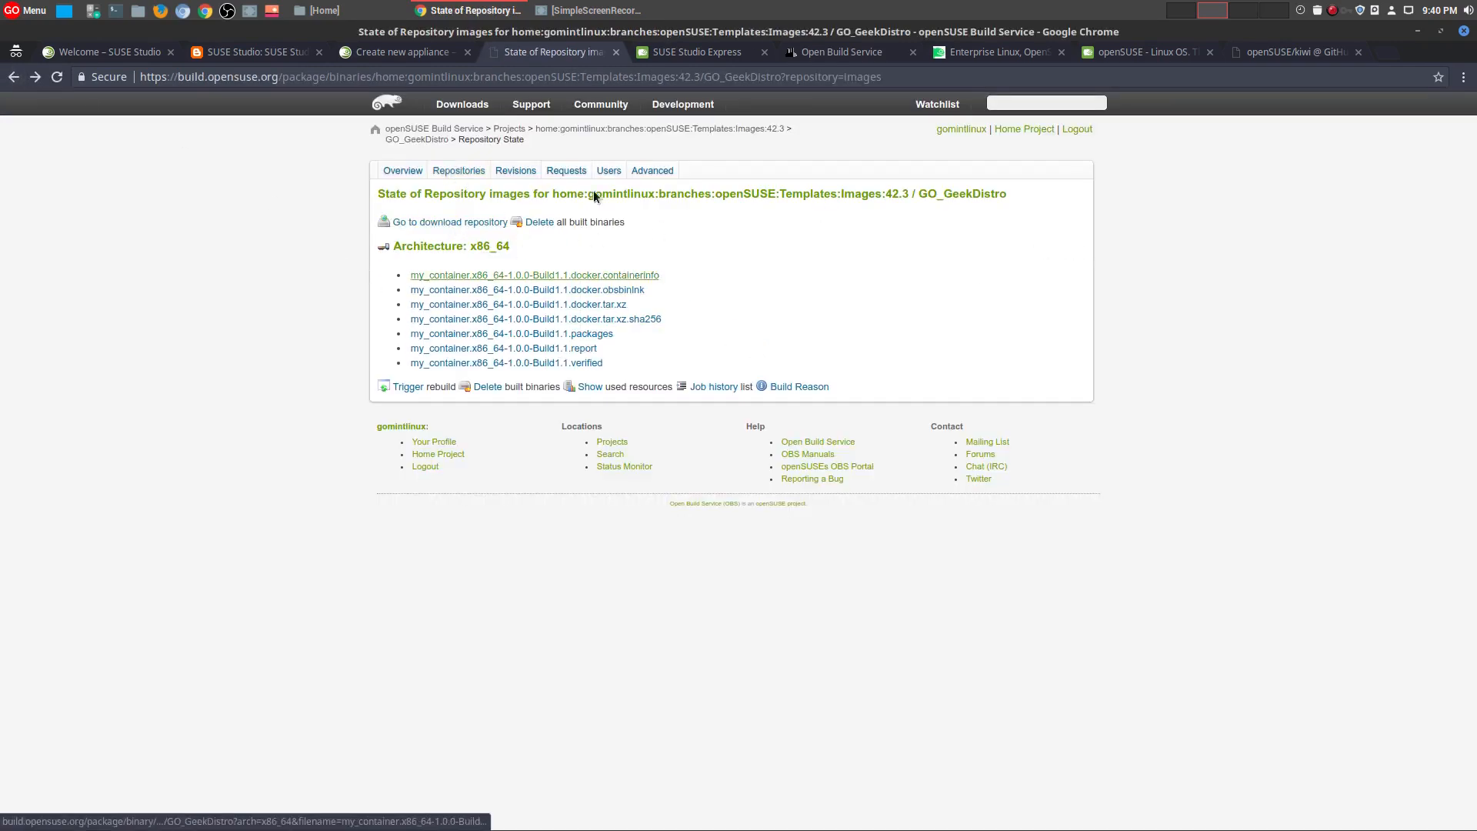
left_click(14, 77)
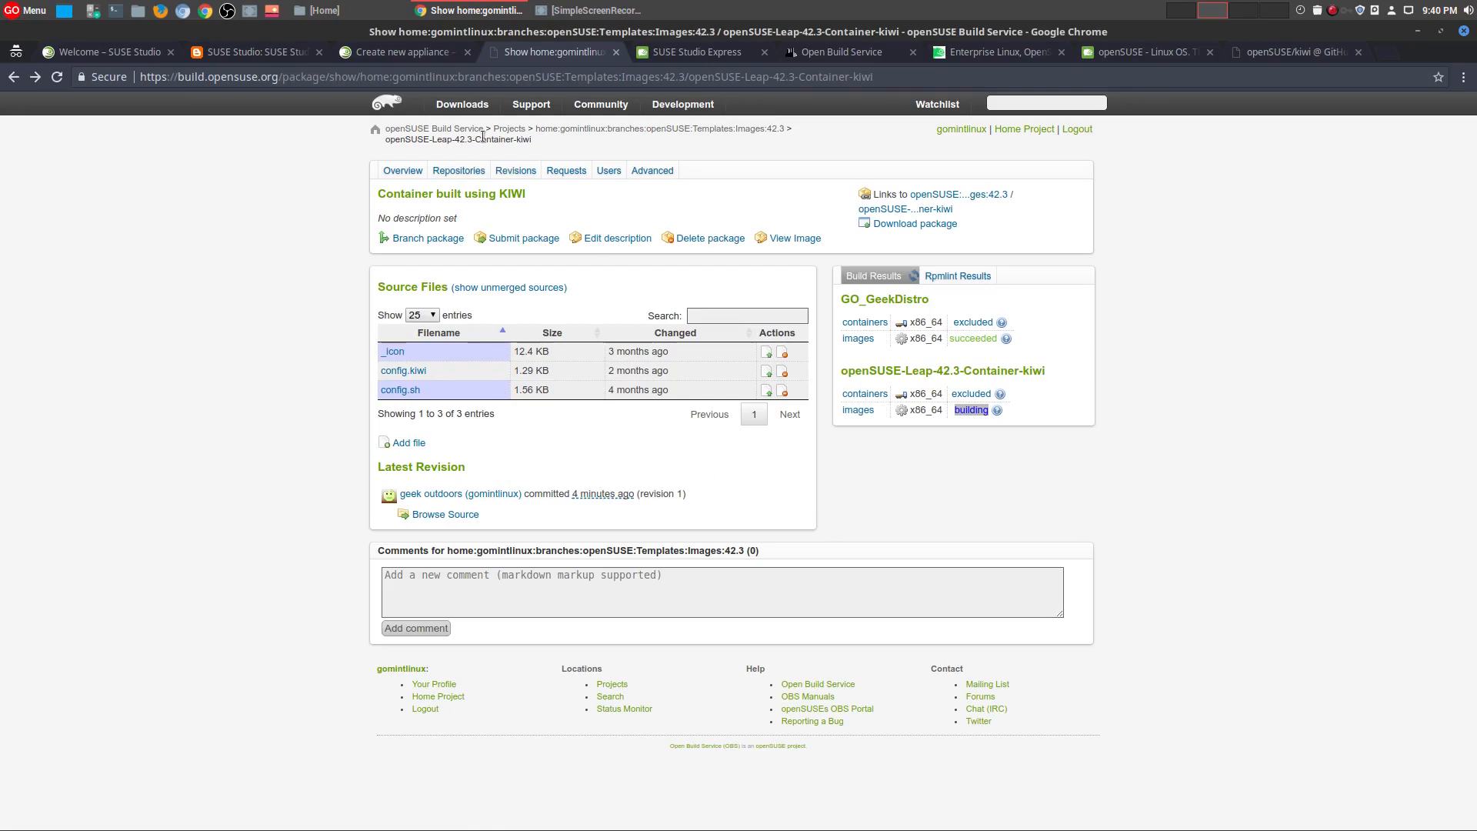
- Revisit the Studio Express blog post and the SUSE Studio sign-in page, and return to the Create new appliance page
left_click(401, 54)
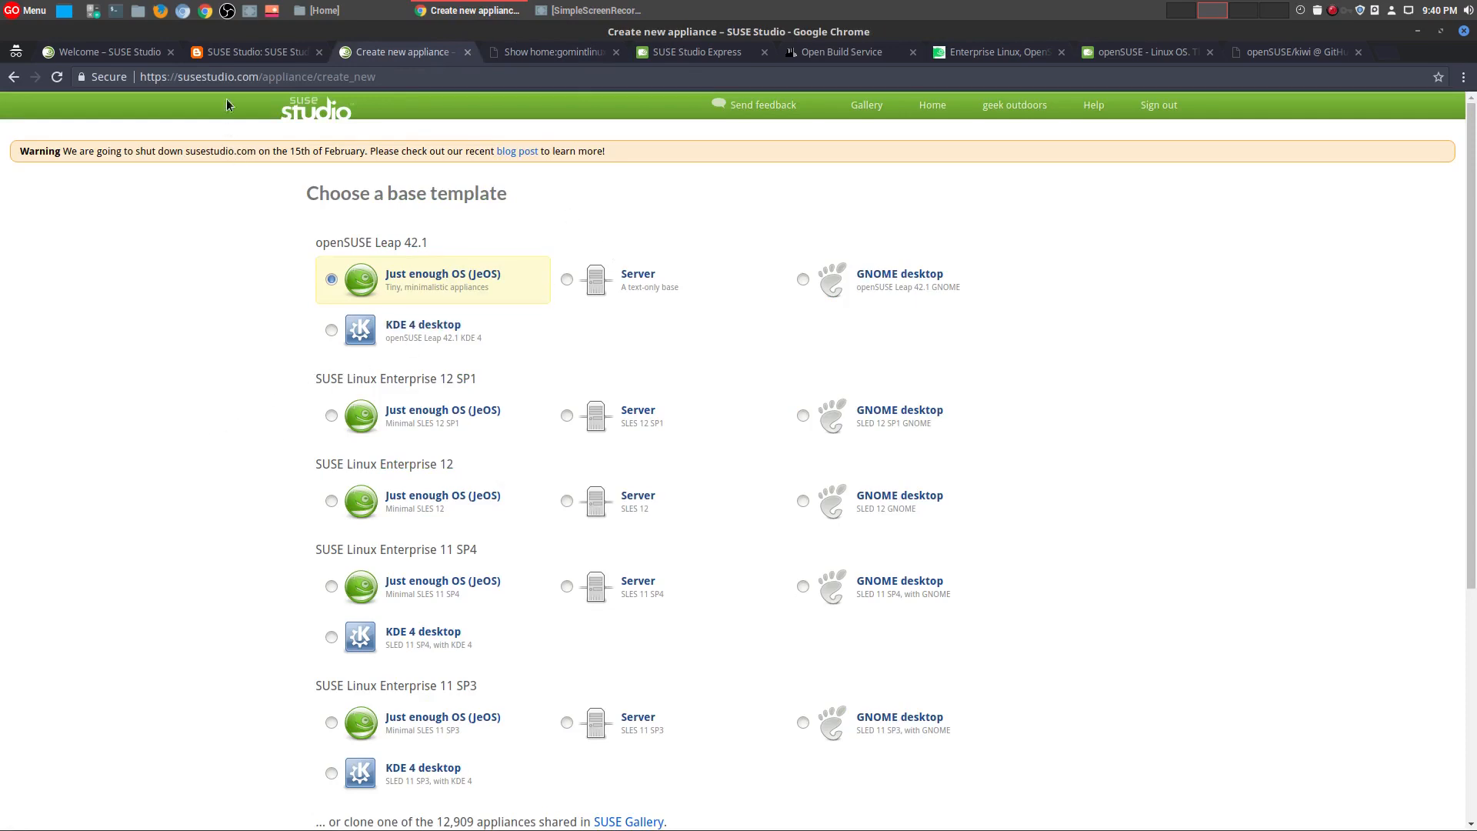
left_click(233, 54)
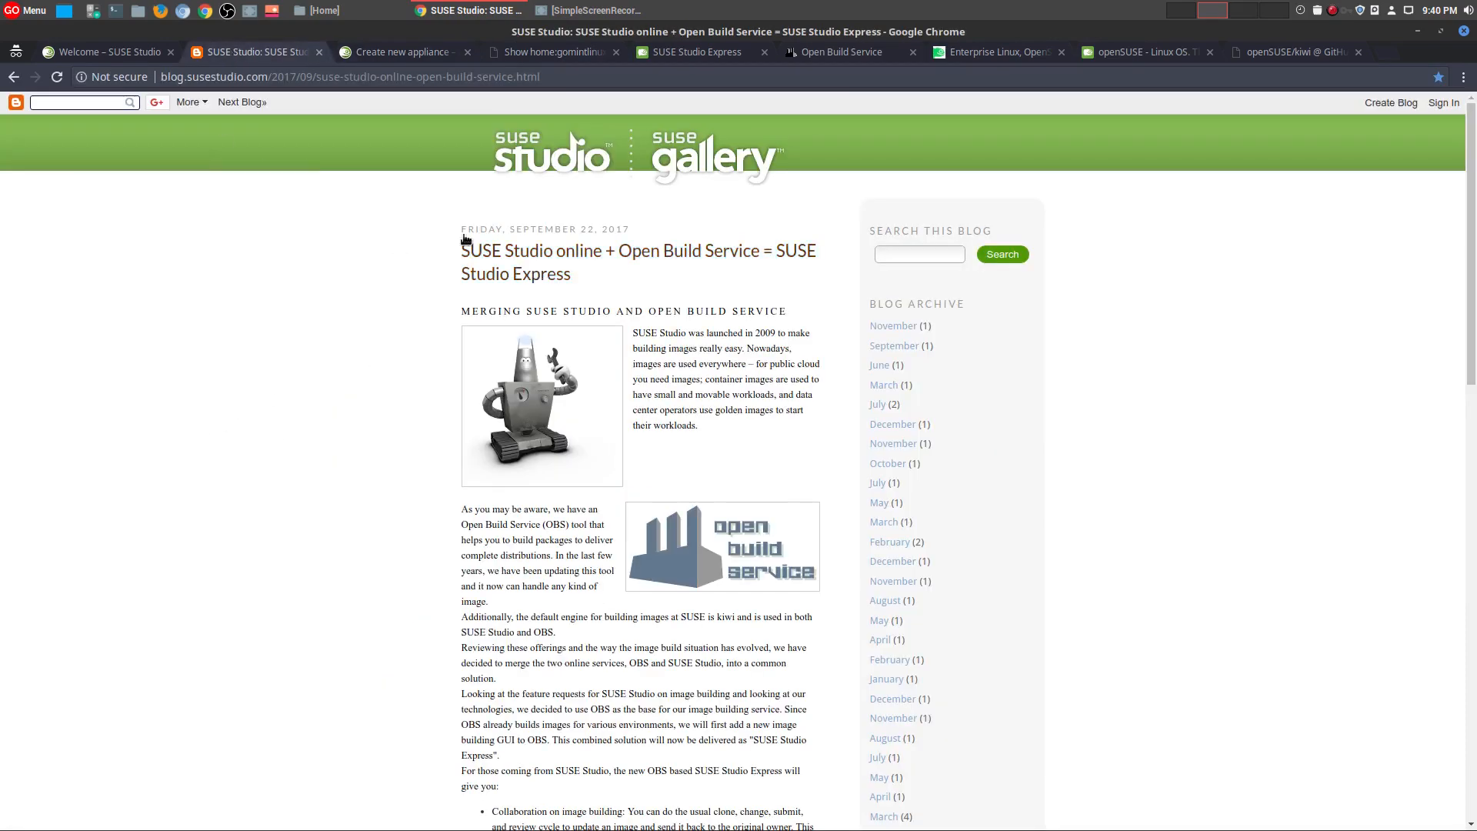
left_click(84, 54)
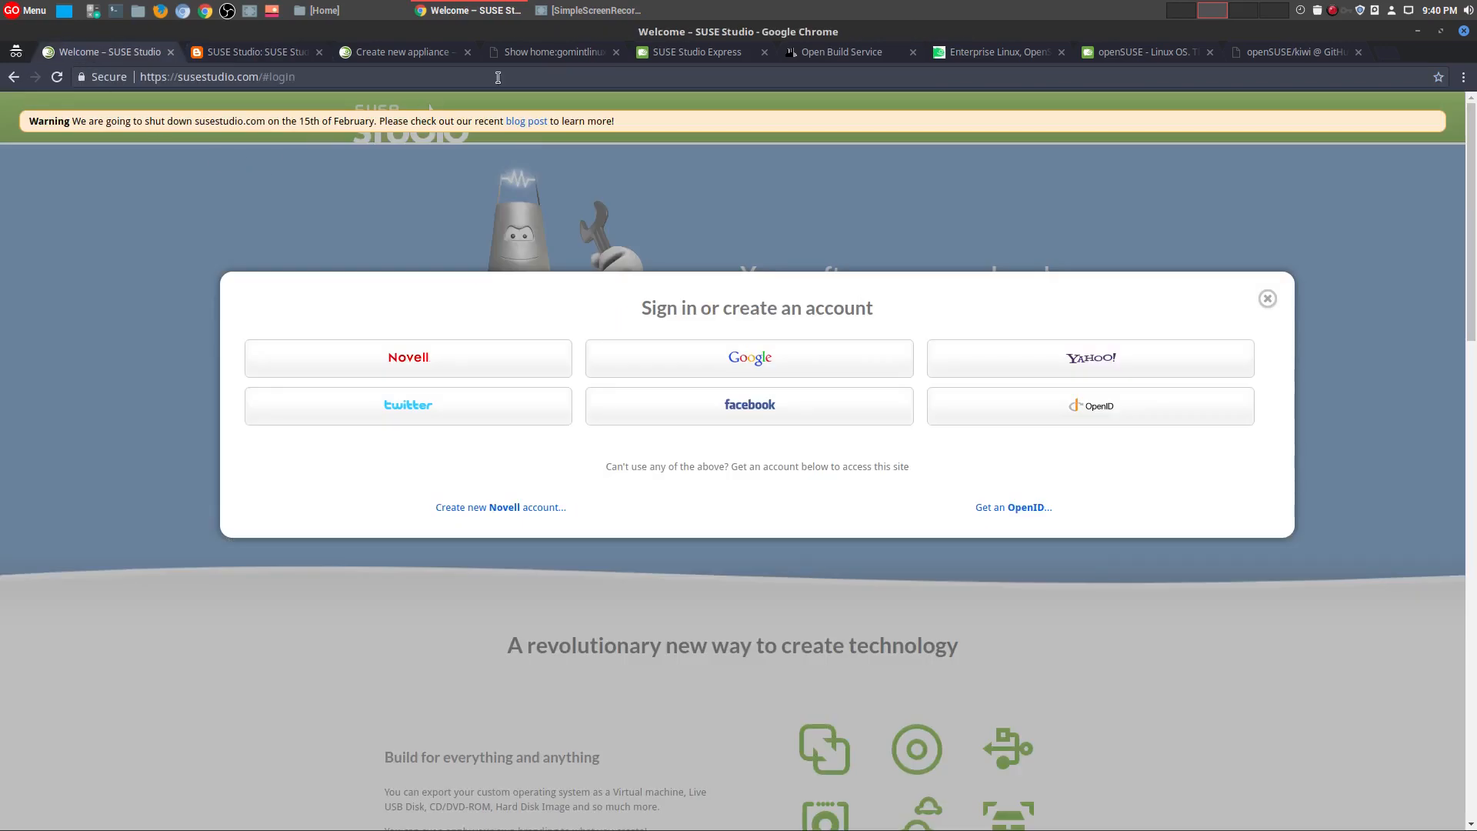
left_click(405, 52)
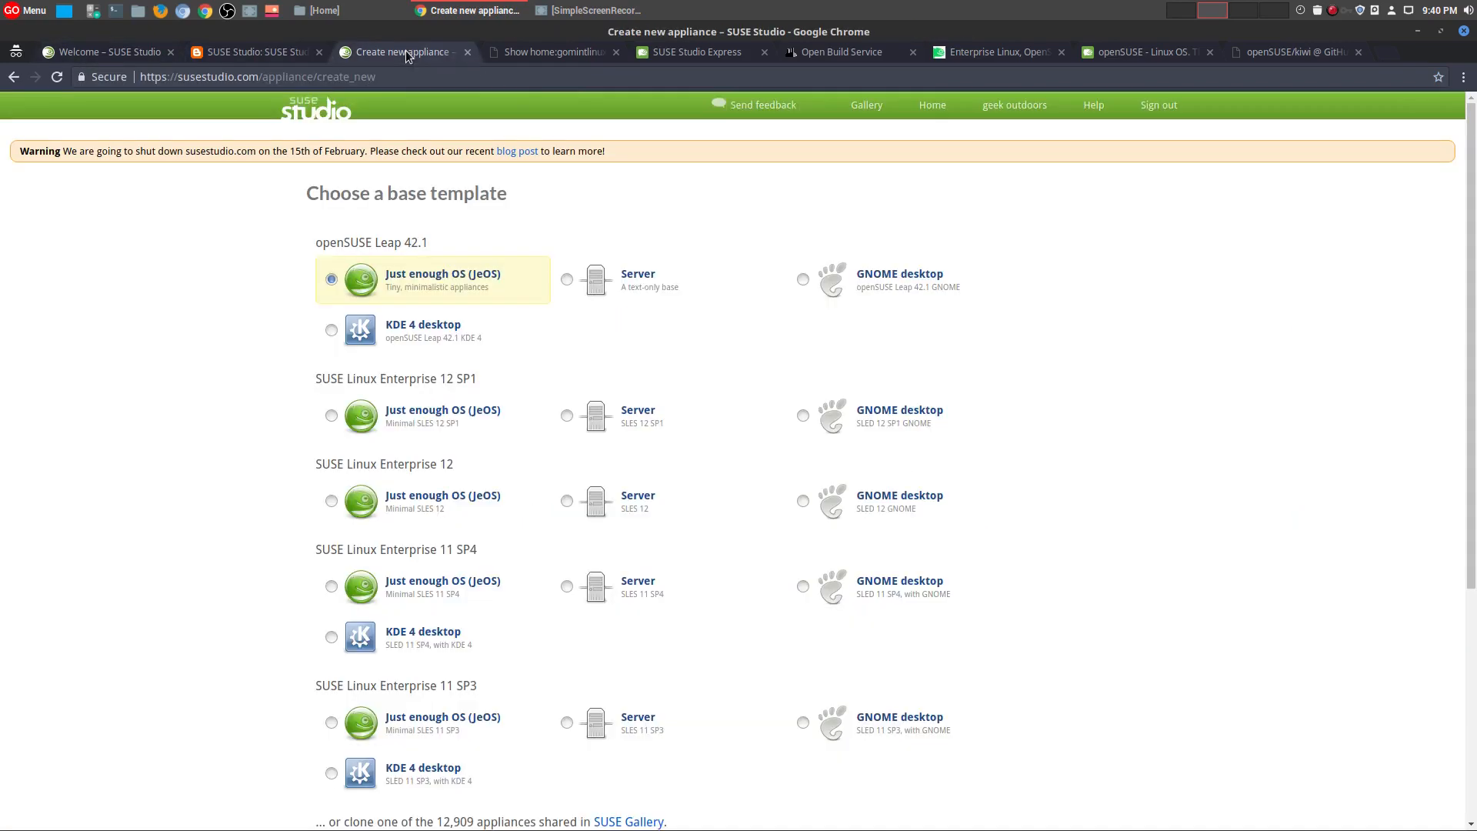
- Compare the openSUSE-Leap-42.3-Container-kiwi package page with the base templates and architecture options on SUSE Studio's Create new appliance page
left_click(515, 54)
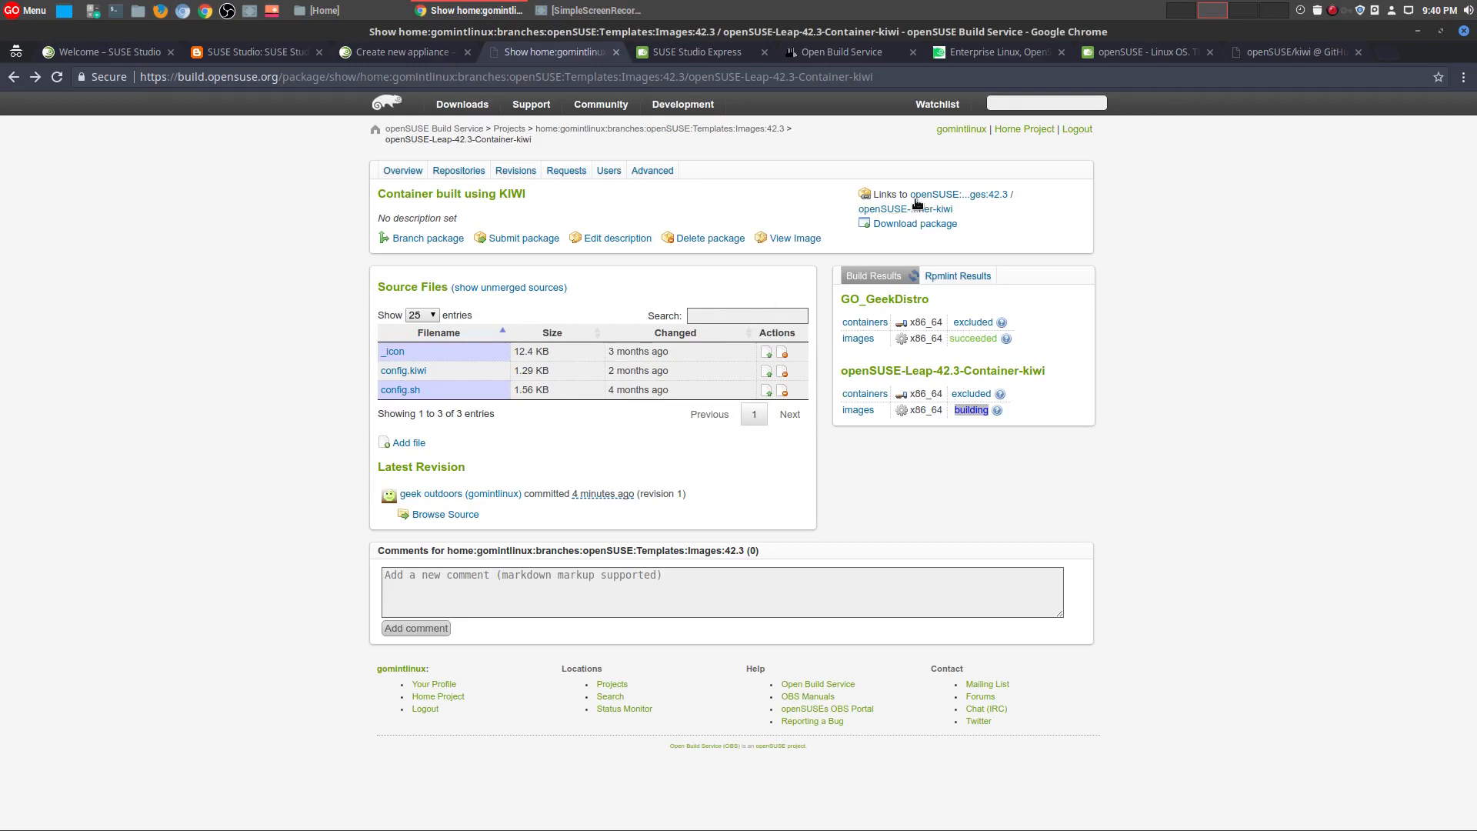
left_click(425, 54)
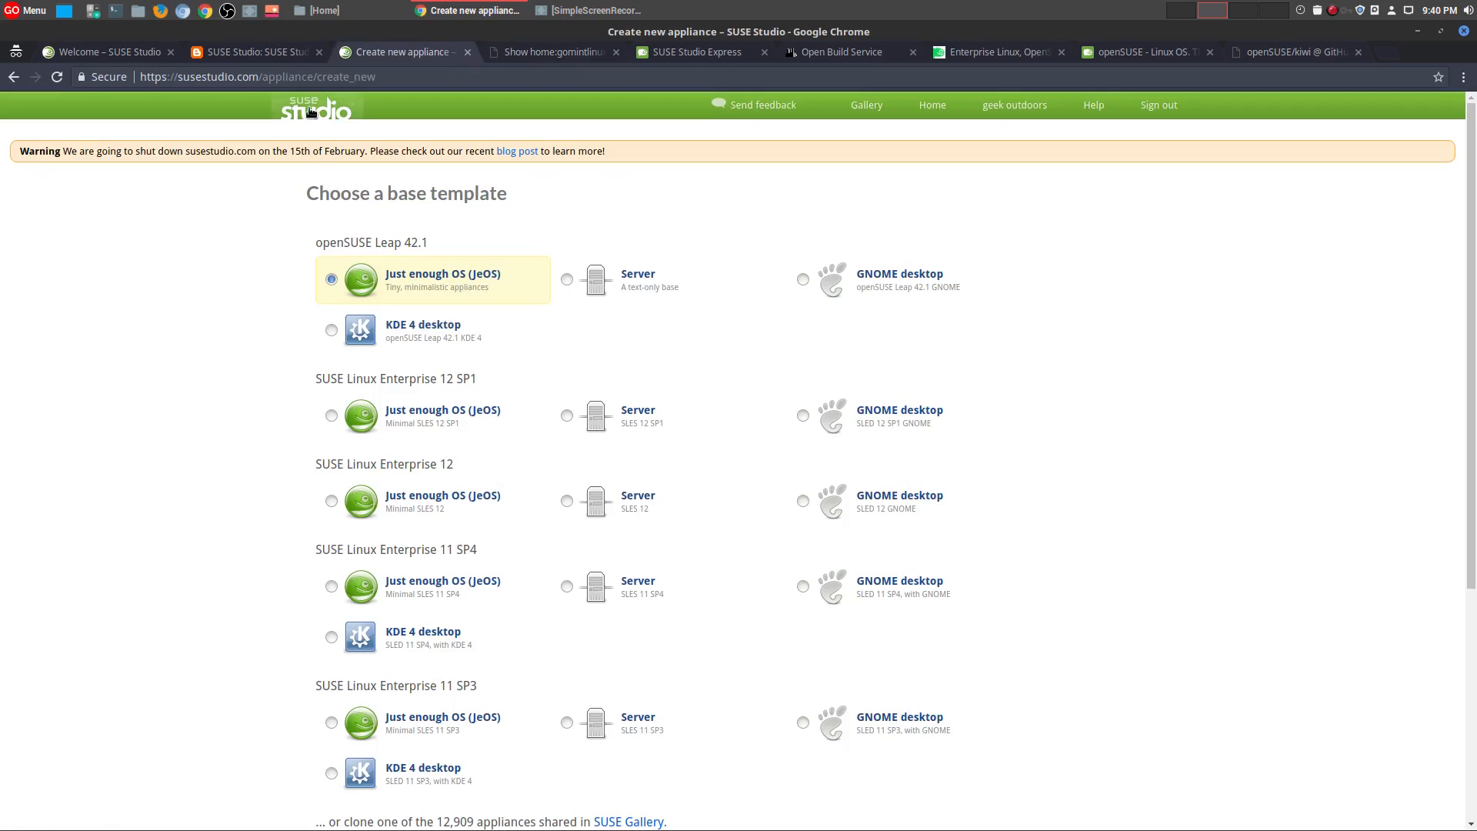
scroll(1187, 477, "down", 2)
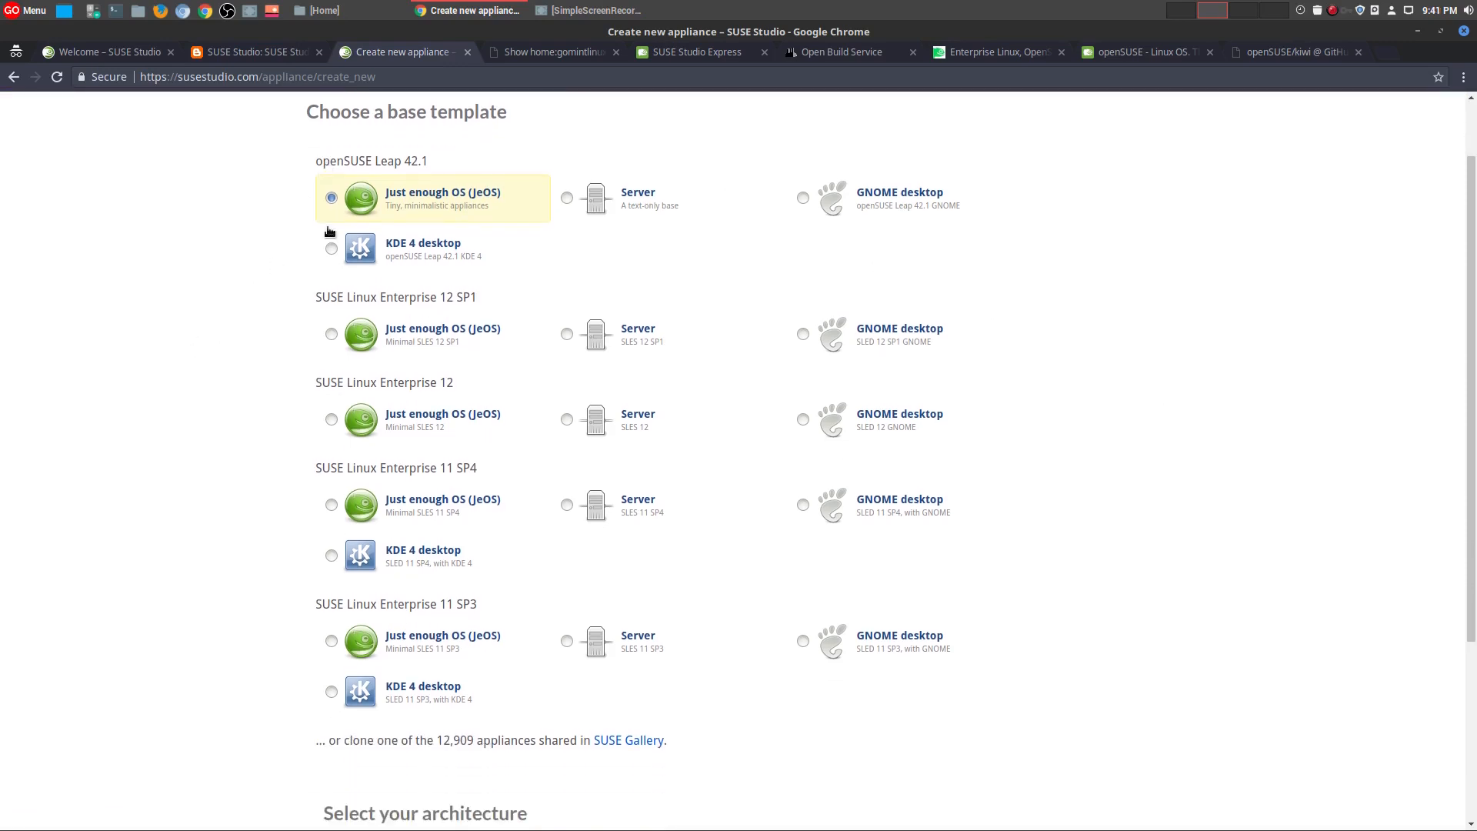
scroll(1197, 488, "down", 3)
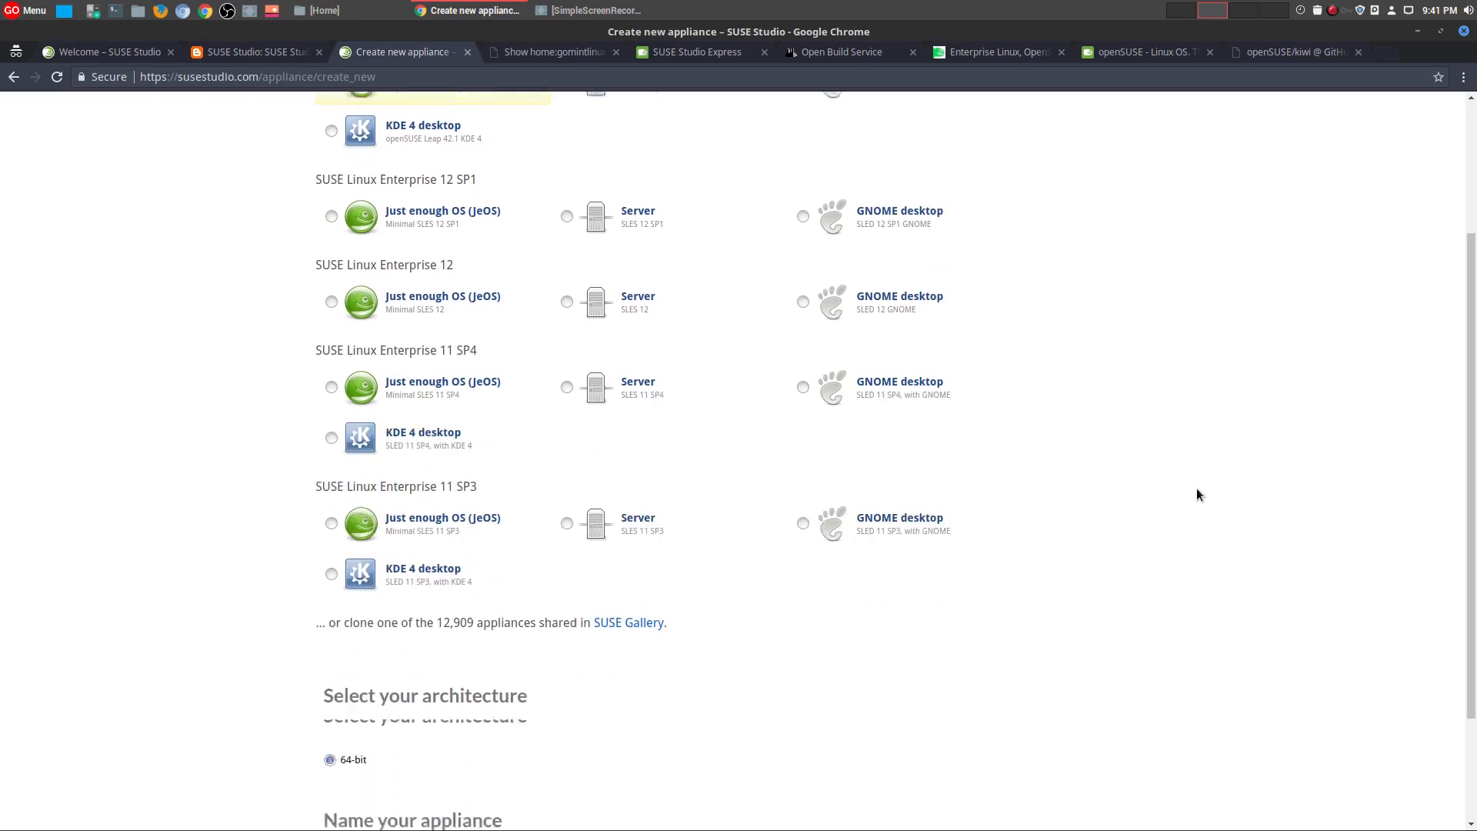
scroll(1197, 488, "up", 5)
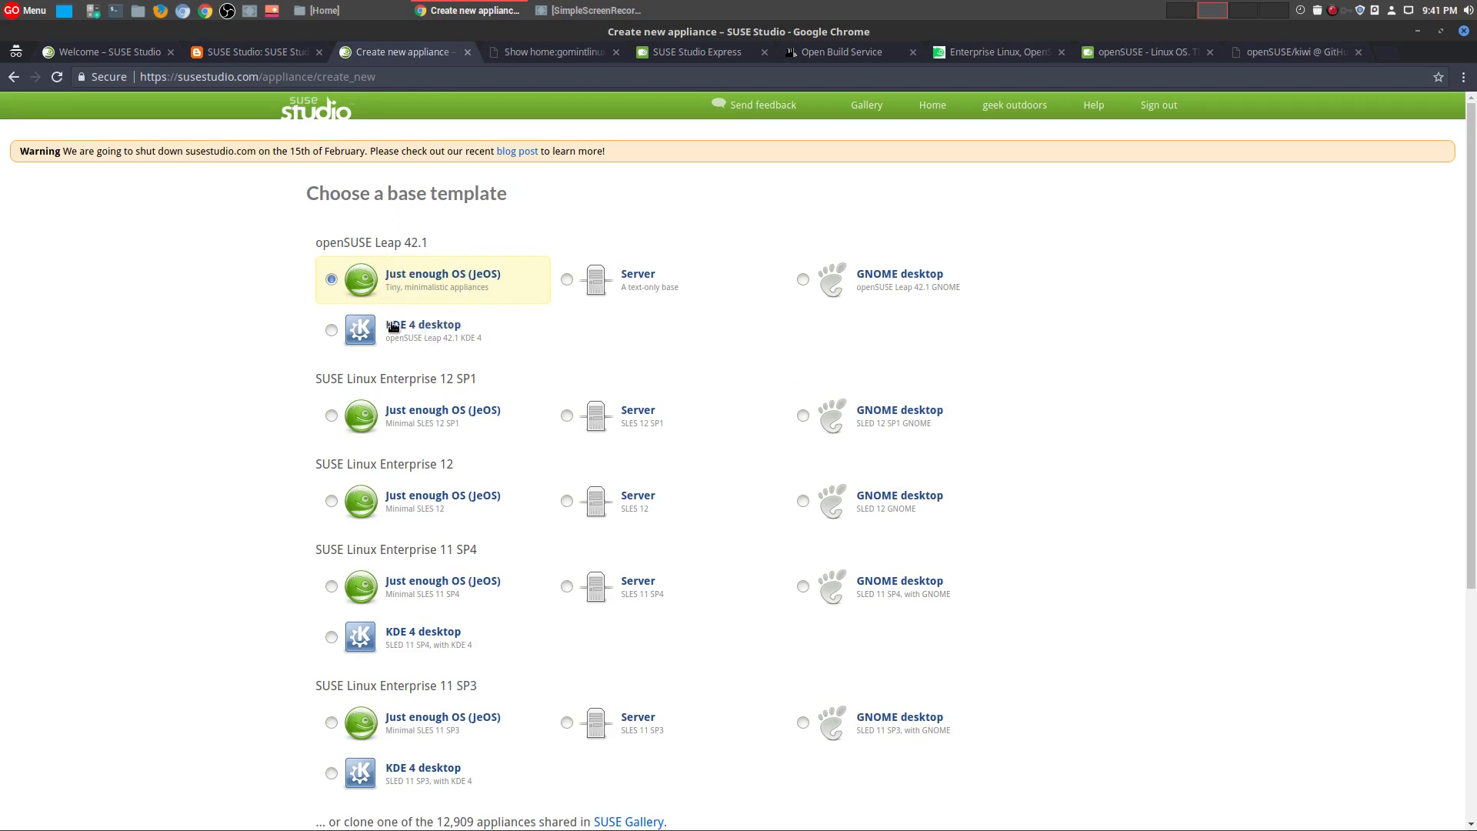
- Review the KIWI project page and openSUSE's Leap 42.3 announcement against SUSE Studio's base template list
left_click(1254, 54)
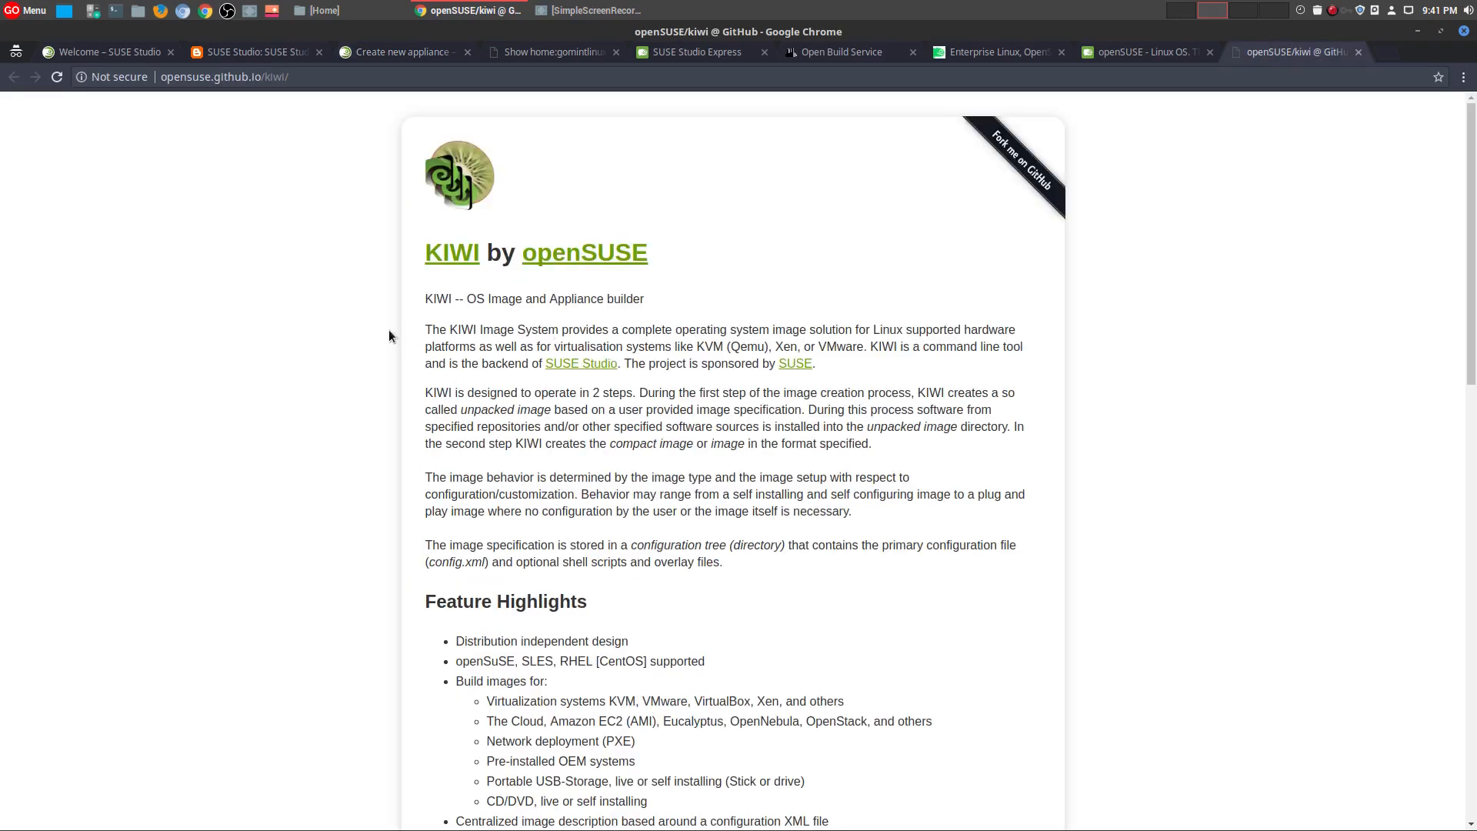
left_click(397, 52)
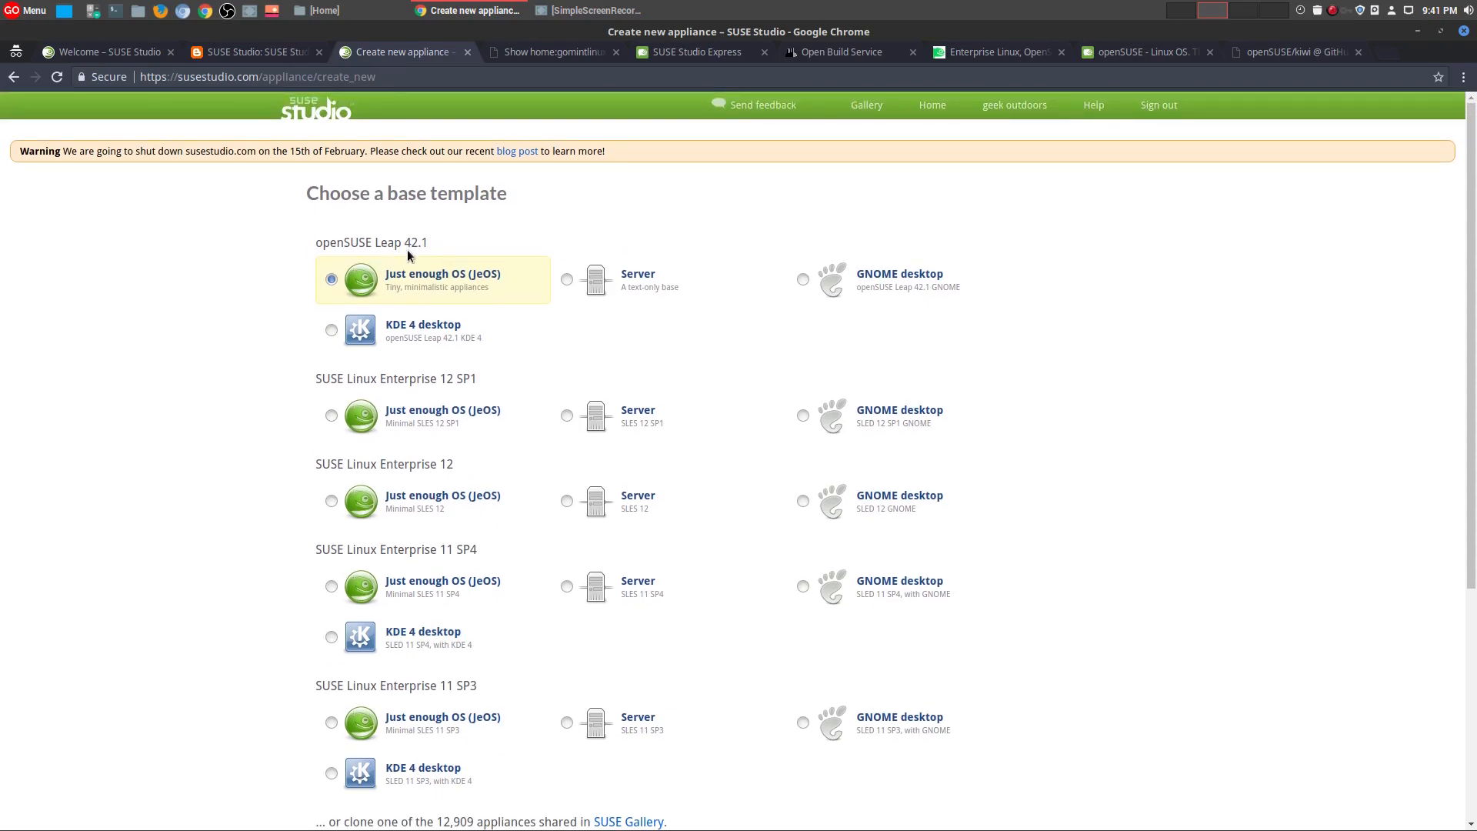
left_click(1165, 54)
scroll(1091, 372, "up", 3)
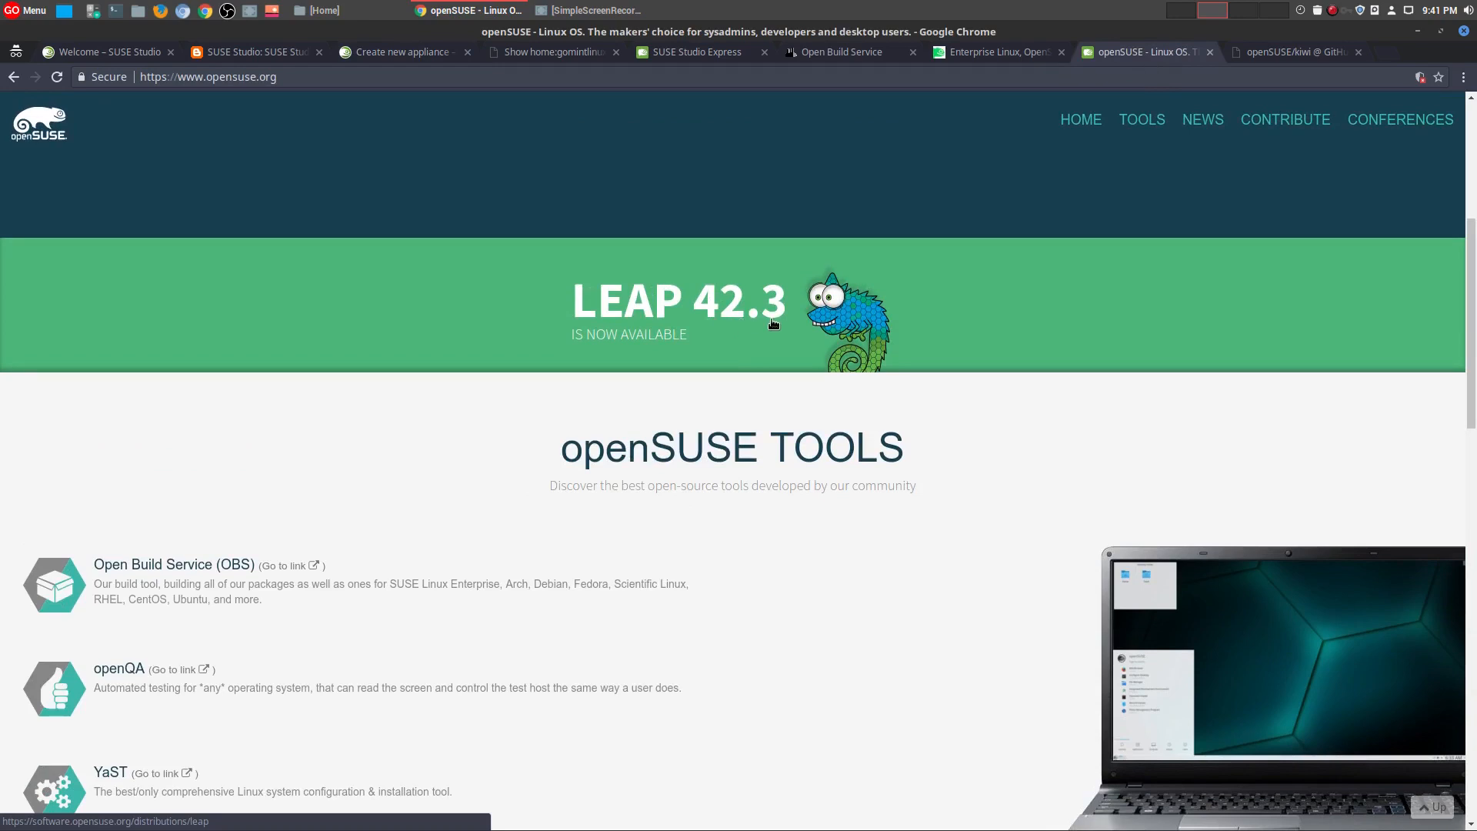
left_click(362, 53)
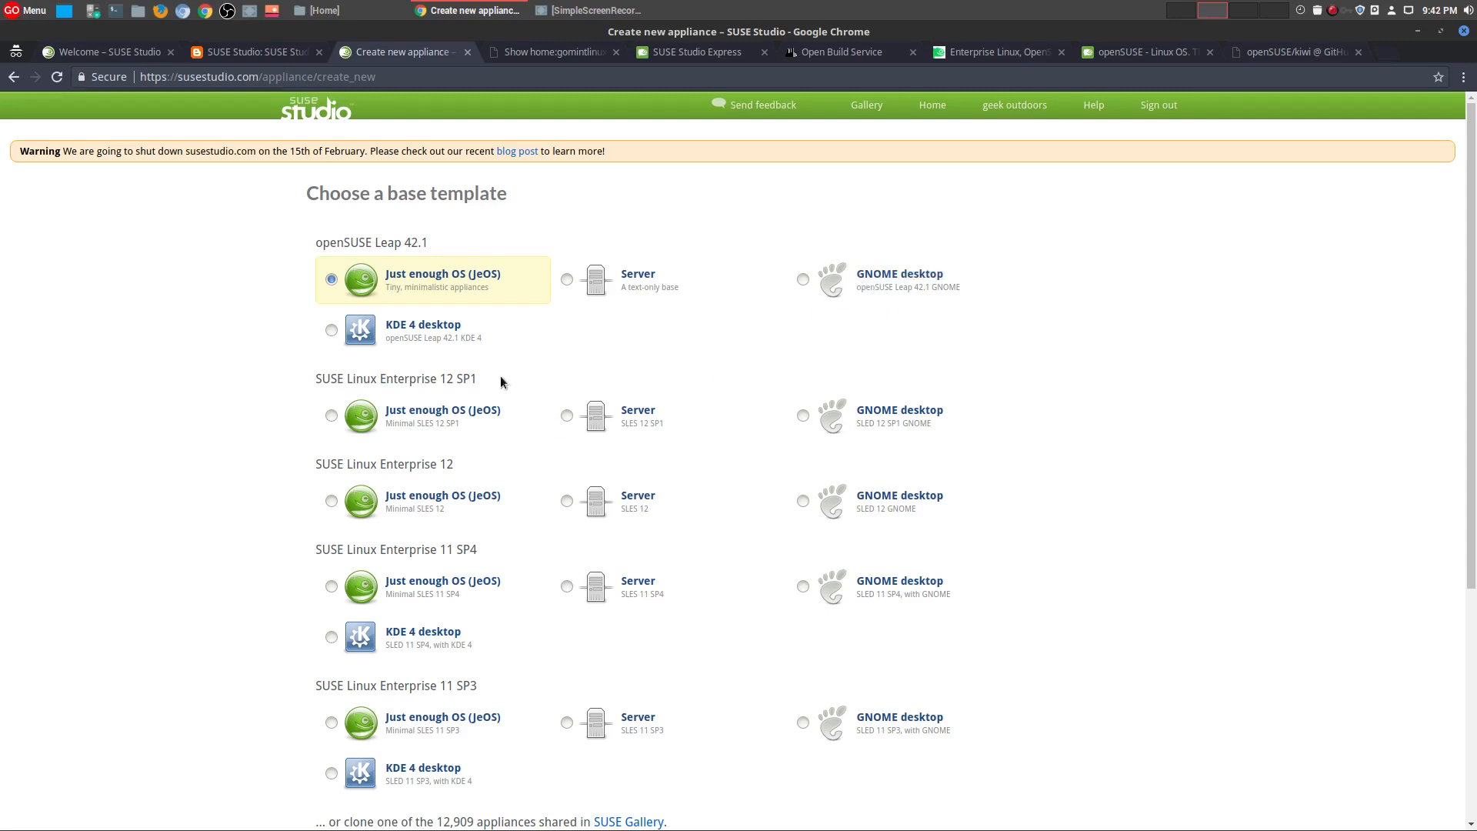
- Select the openSUSE Leap 42.1 KDE 4 desktop base template and check the Tumbleweed and Leap editions on the openSUSE homepage
left_click(331, 332)
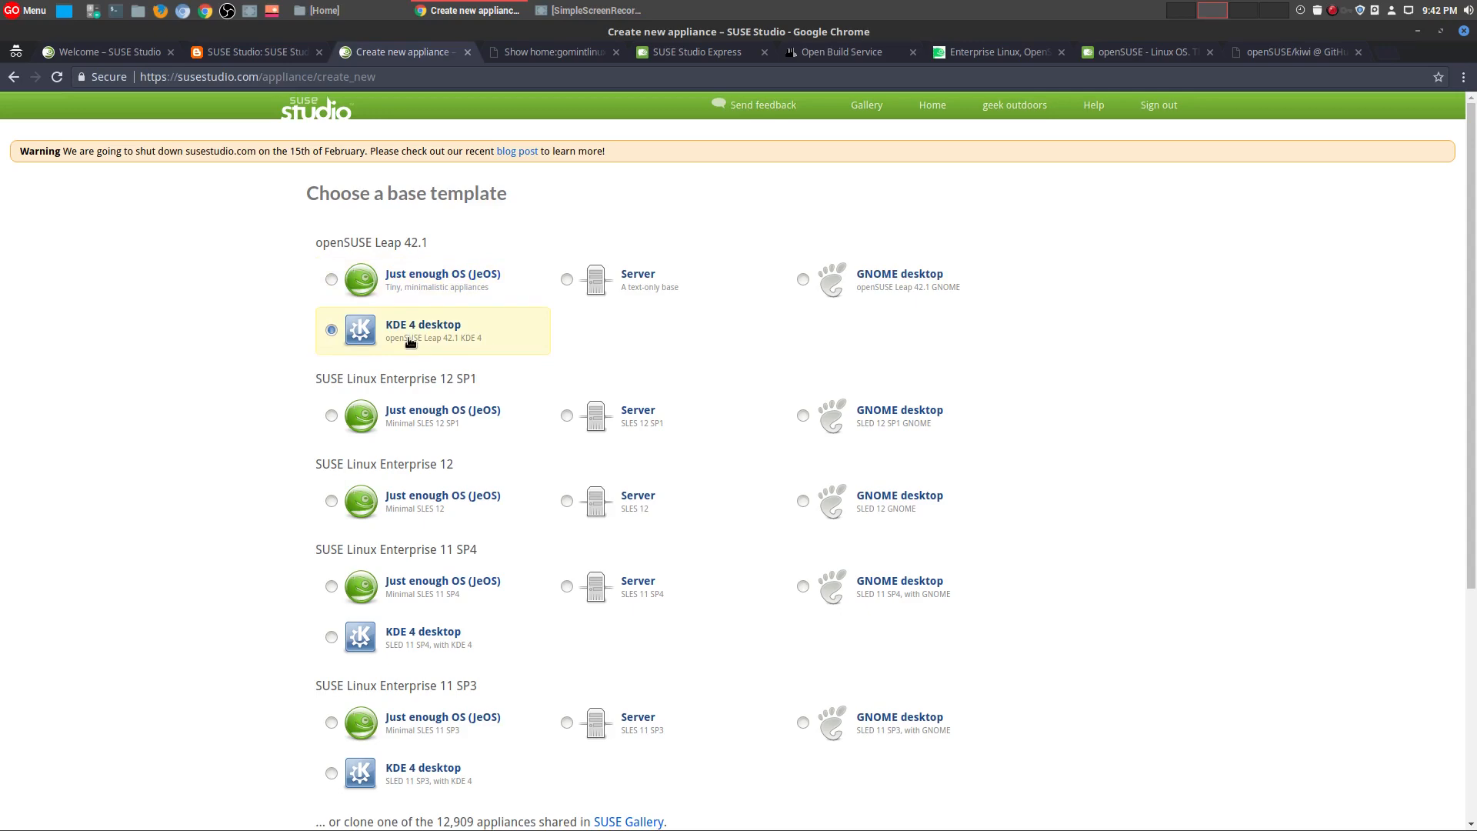
left_click(1122, 59)
scroll(1077, 593, "down", 1)
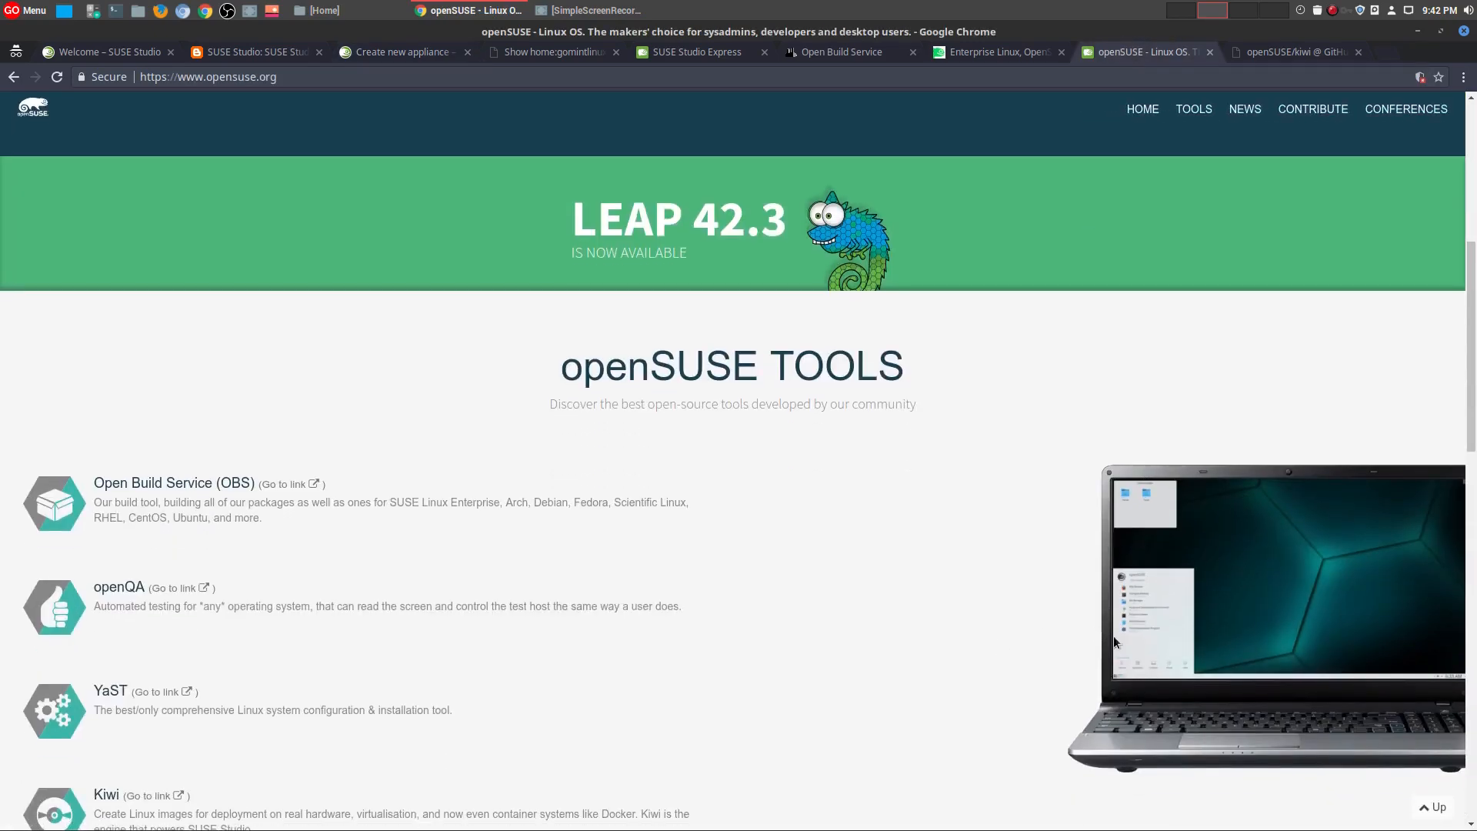
scroll(1114, 643, "up", 6)
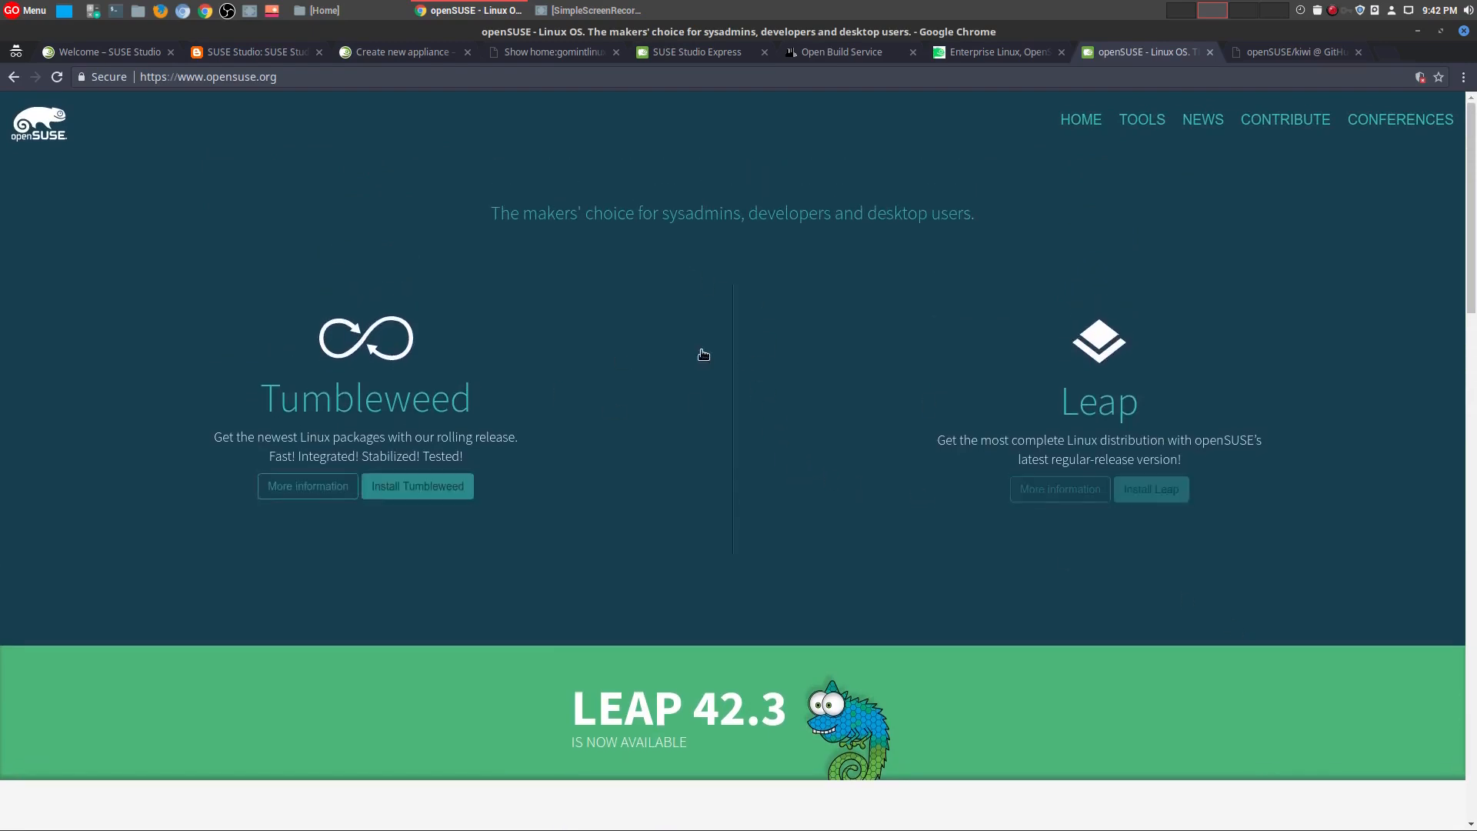
left_click(389, 54)
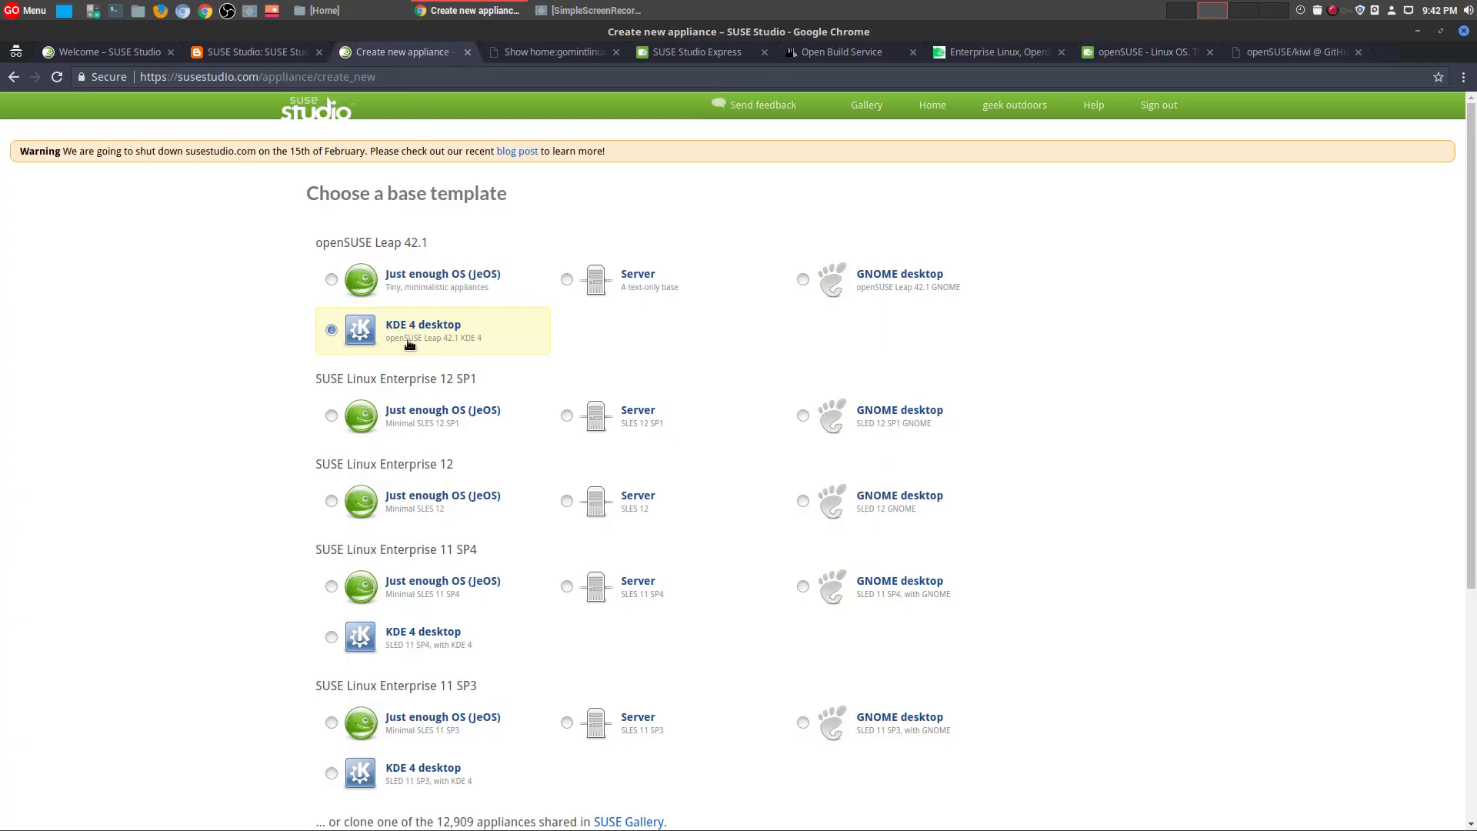
scroll(666, 408, "down", 1)
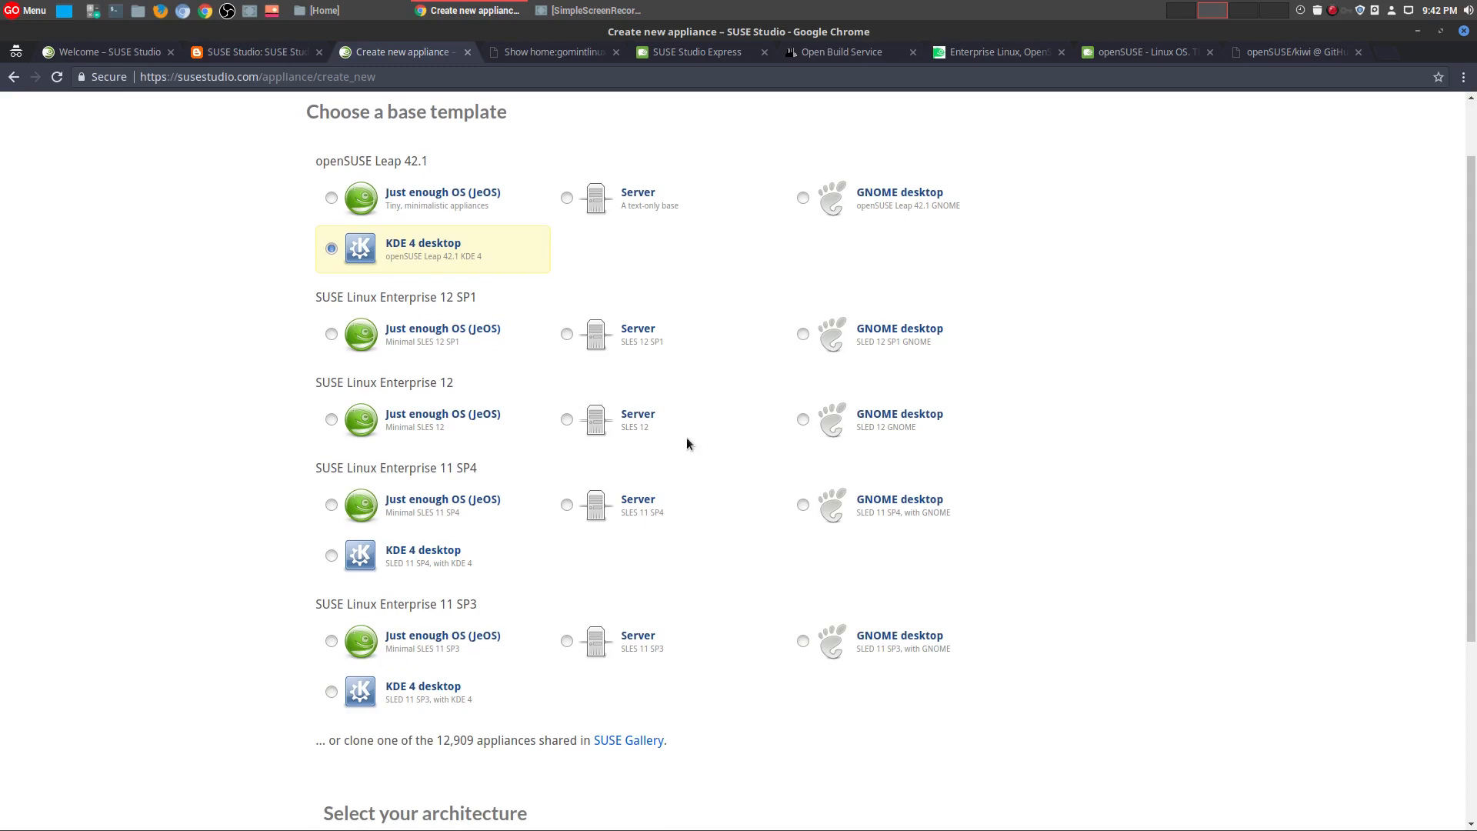
- View the SUSE company homepage and review the SUSE Linux Enterprise base templates in SUSE Studio
left_click(994, 52)
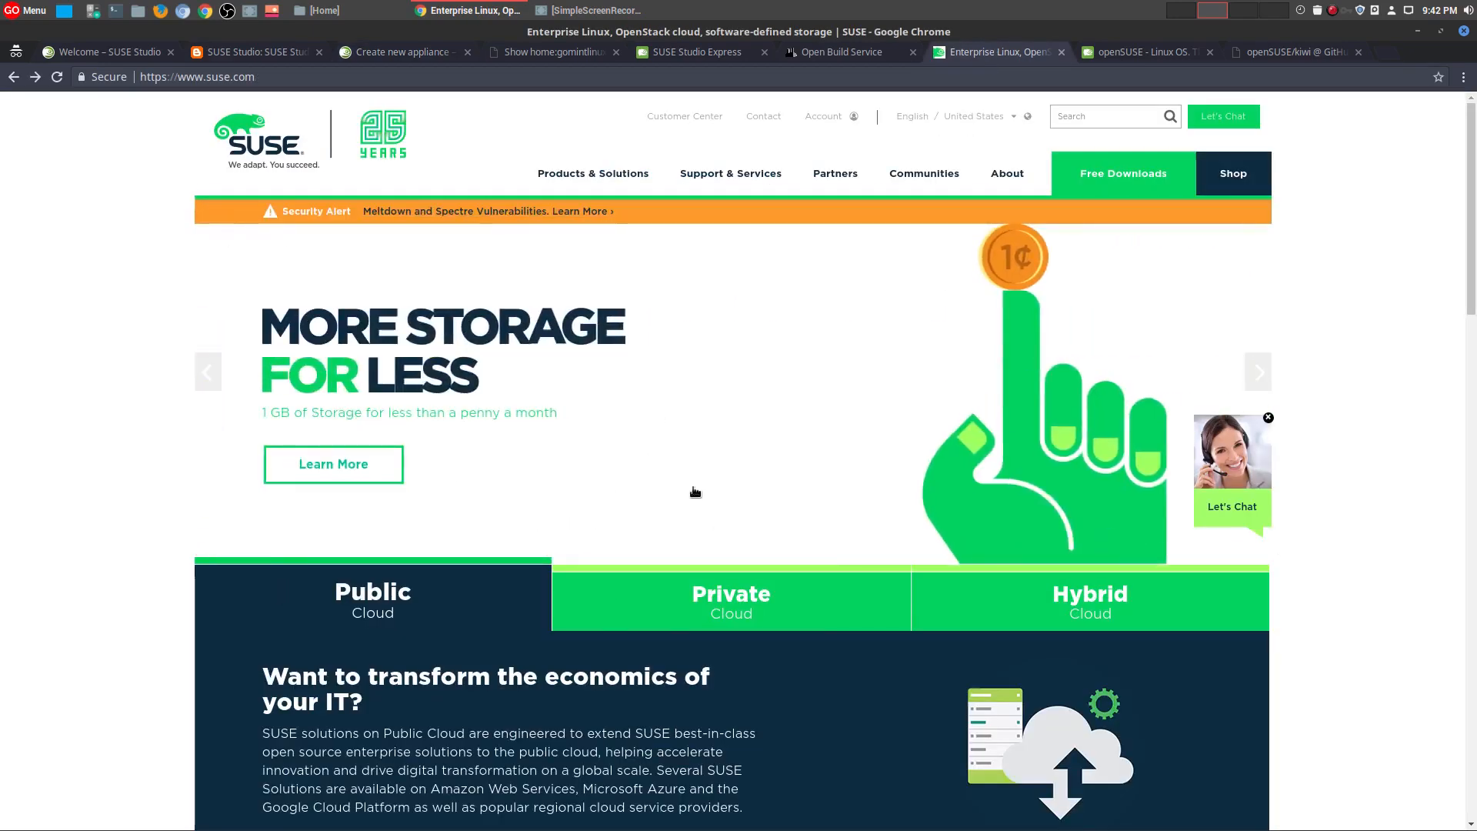
left_click(429, 55)
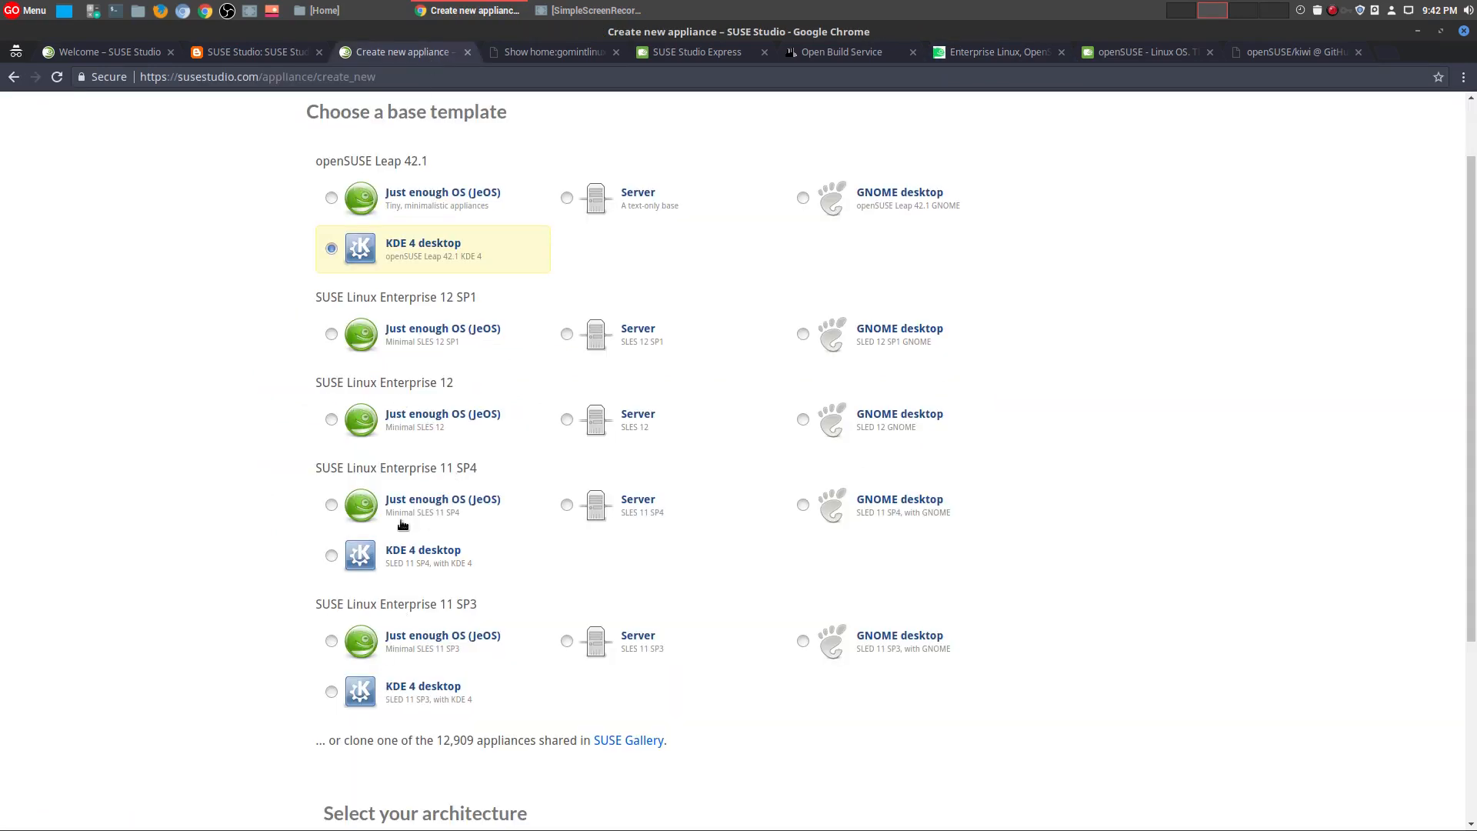
scroll(1170, 430, "down", 3)
scroll(1164, 430, "up", 5)
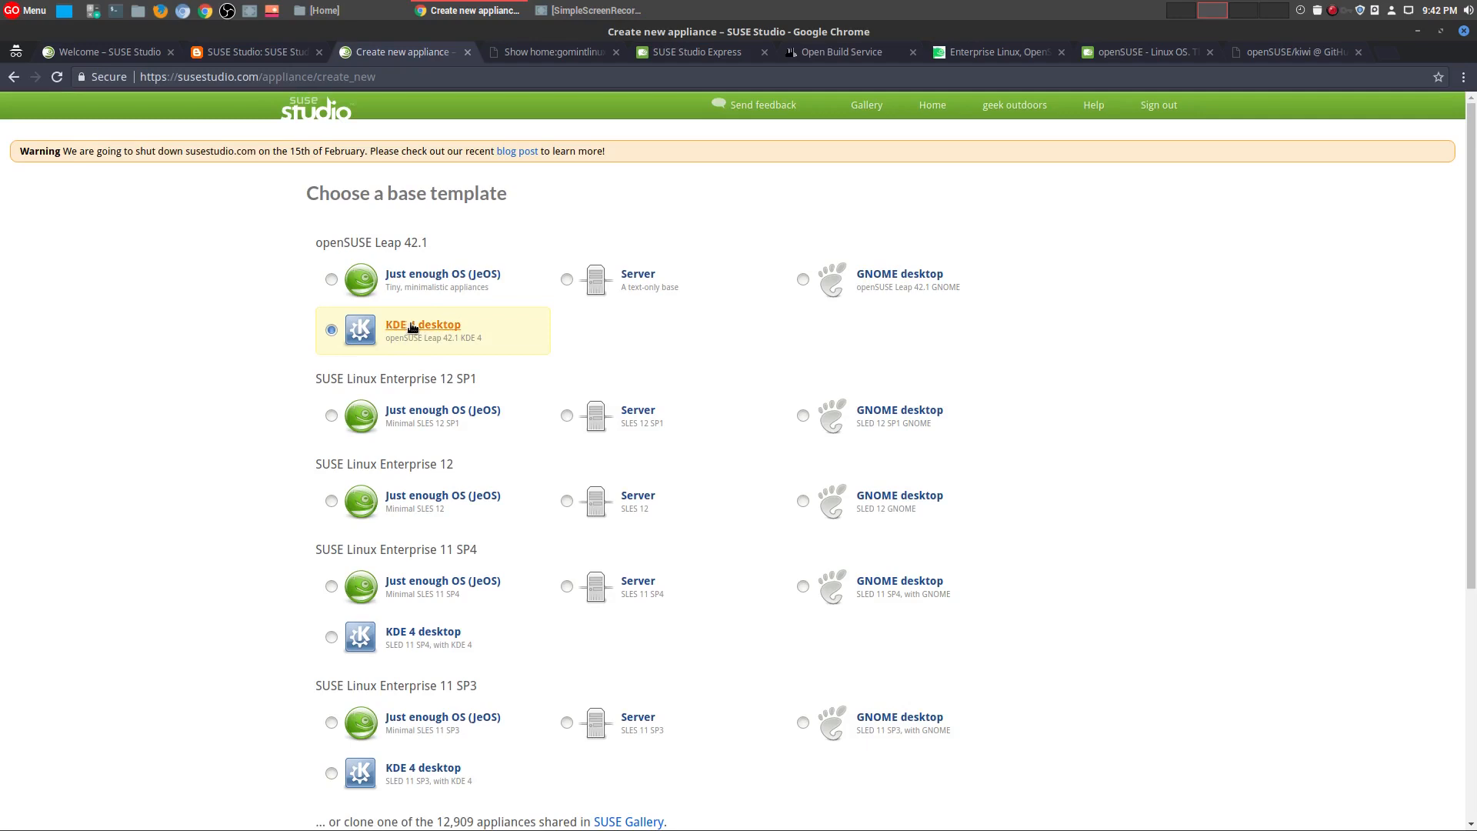
- Name the appliance GO_GeekDistroVer1 and create it with the 64-bit architecture
scroll(1184, 369, "down", 3)
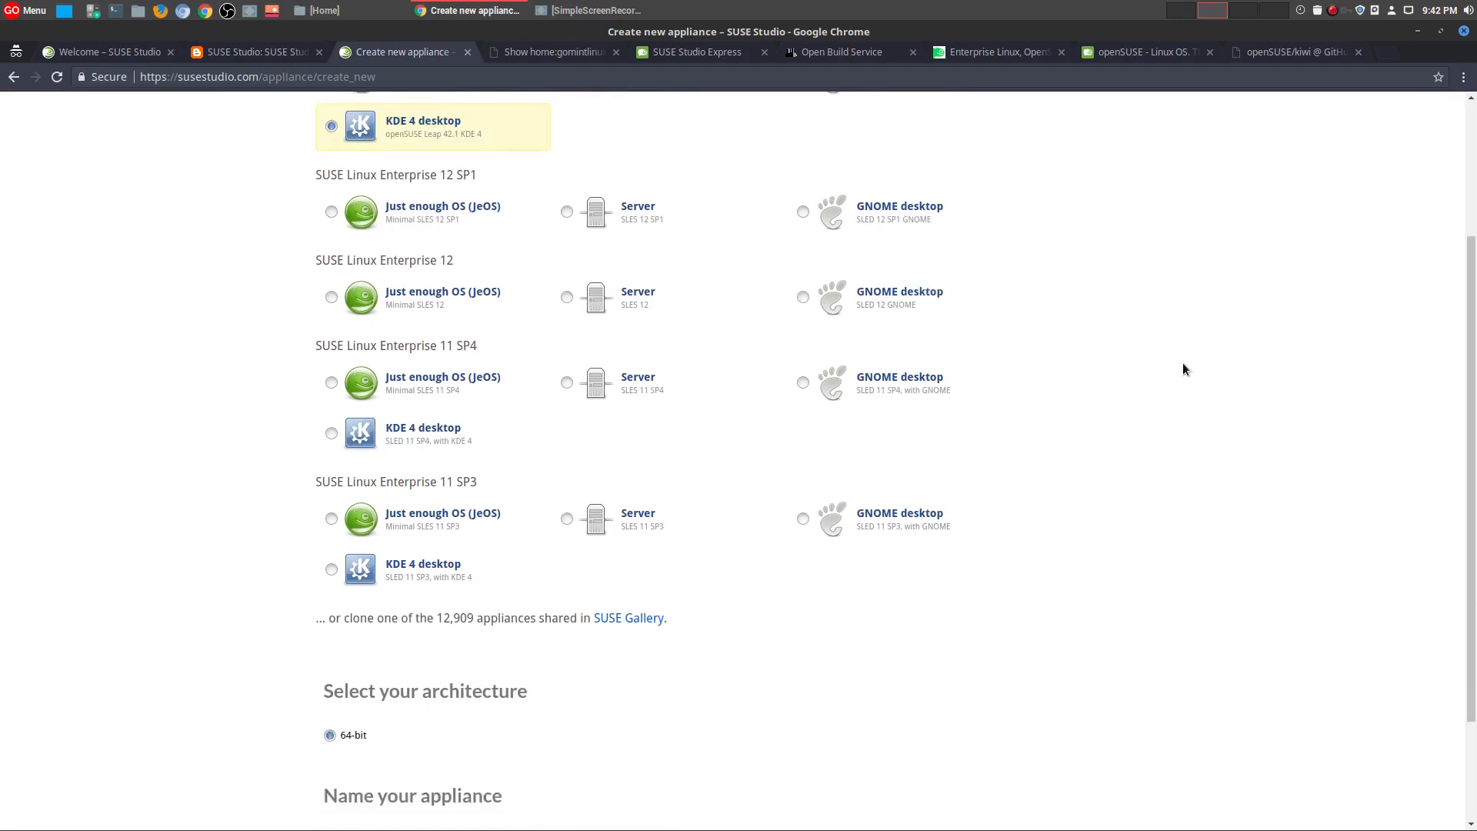
scroll(1183, 369, "down", 2)
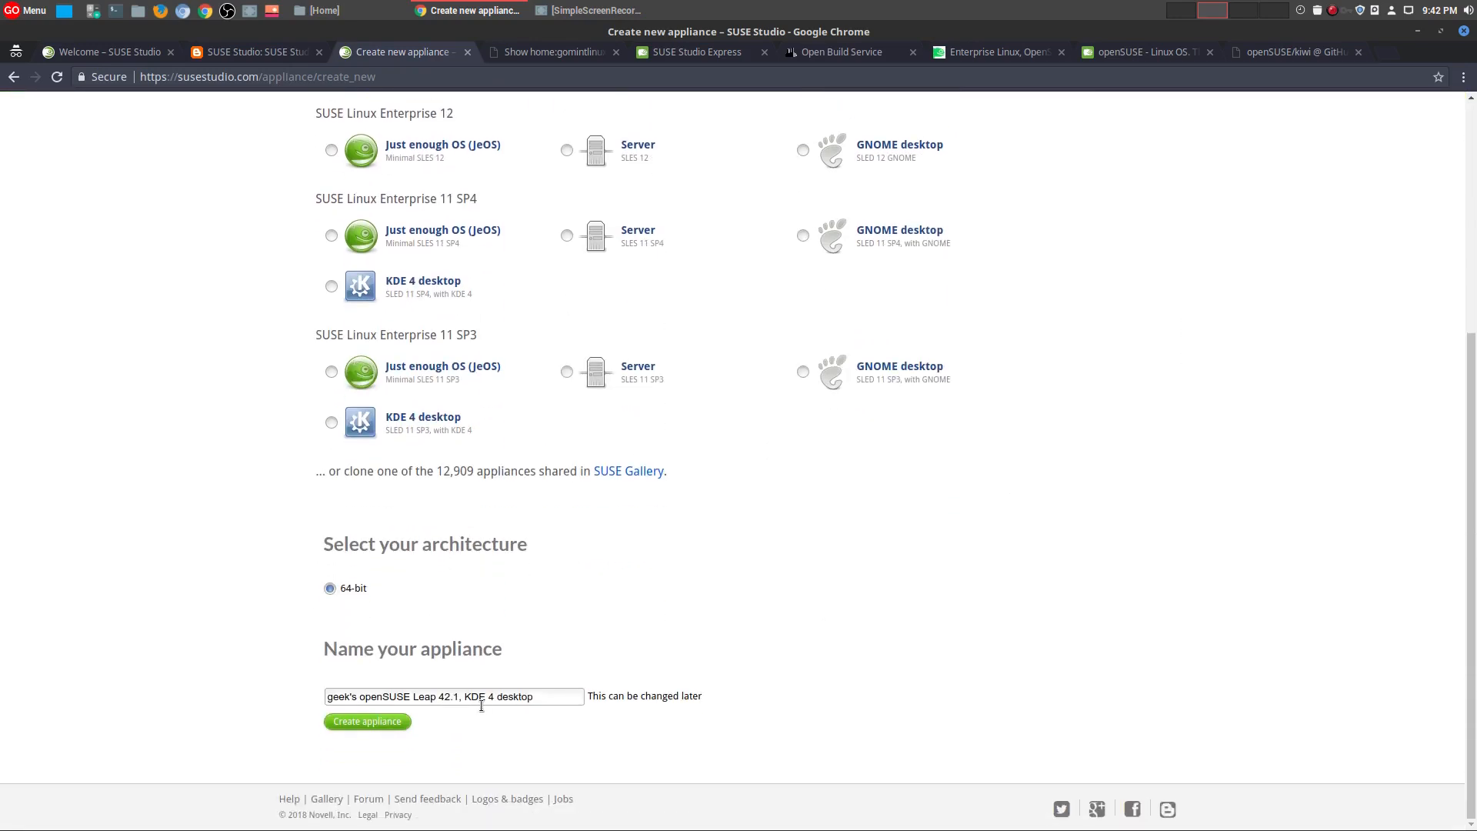
triple_click(481, 696)
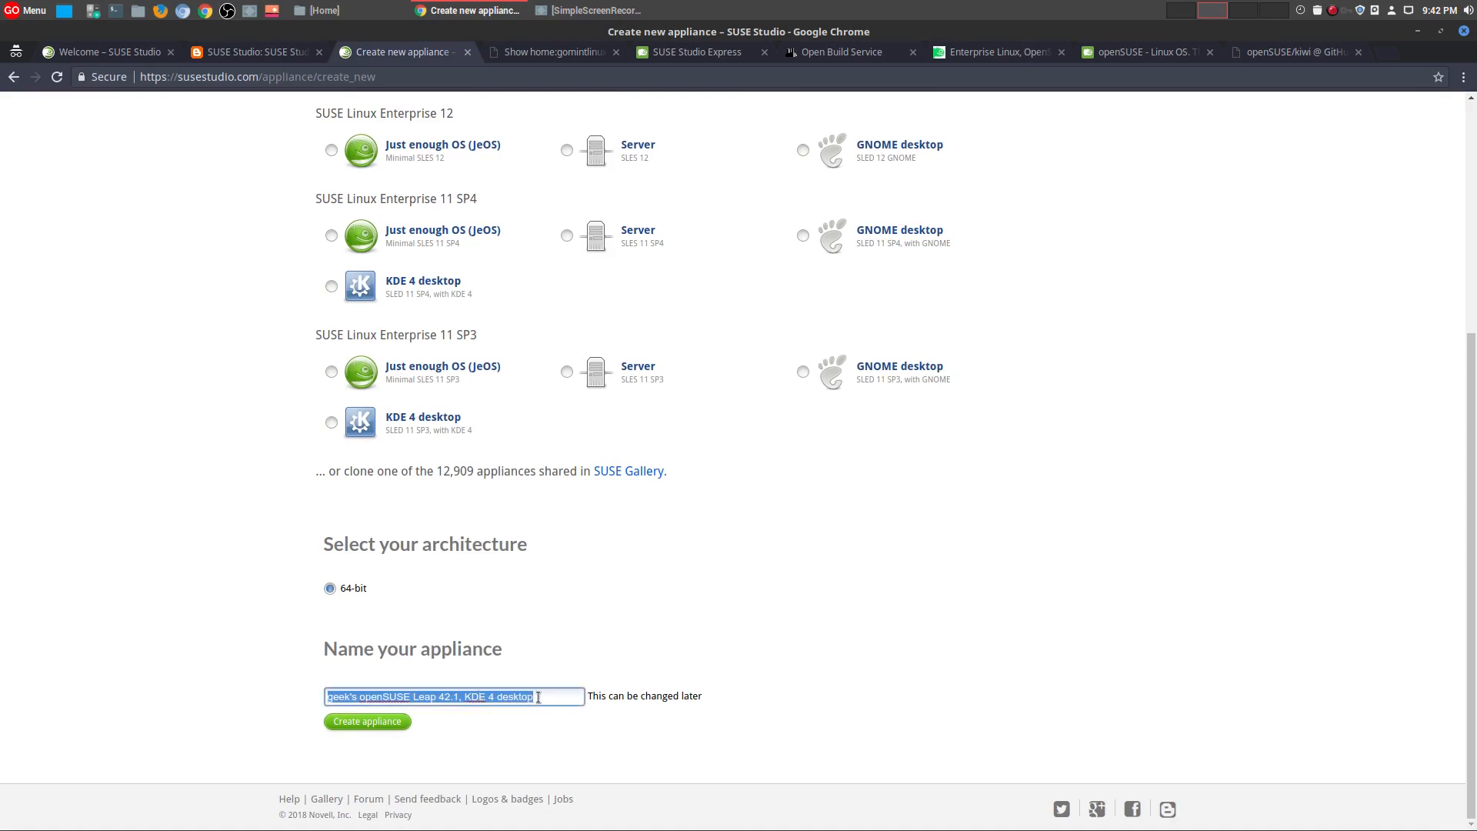
type("GO")
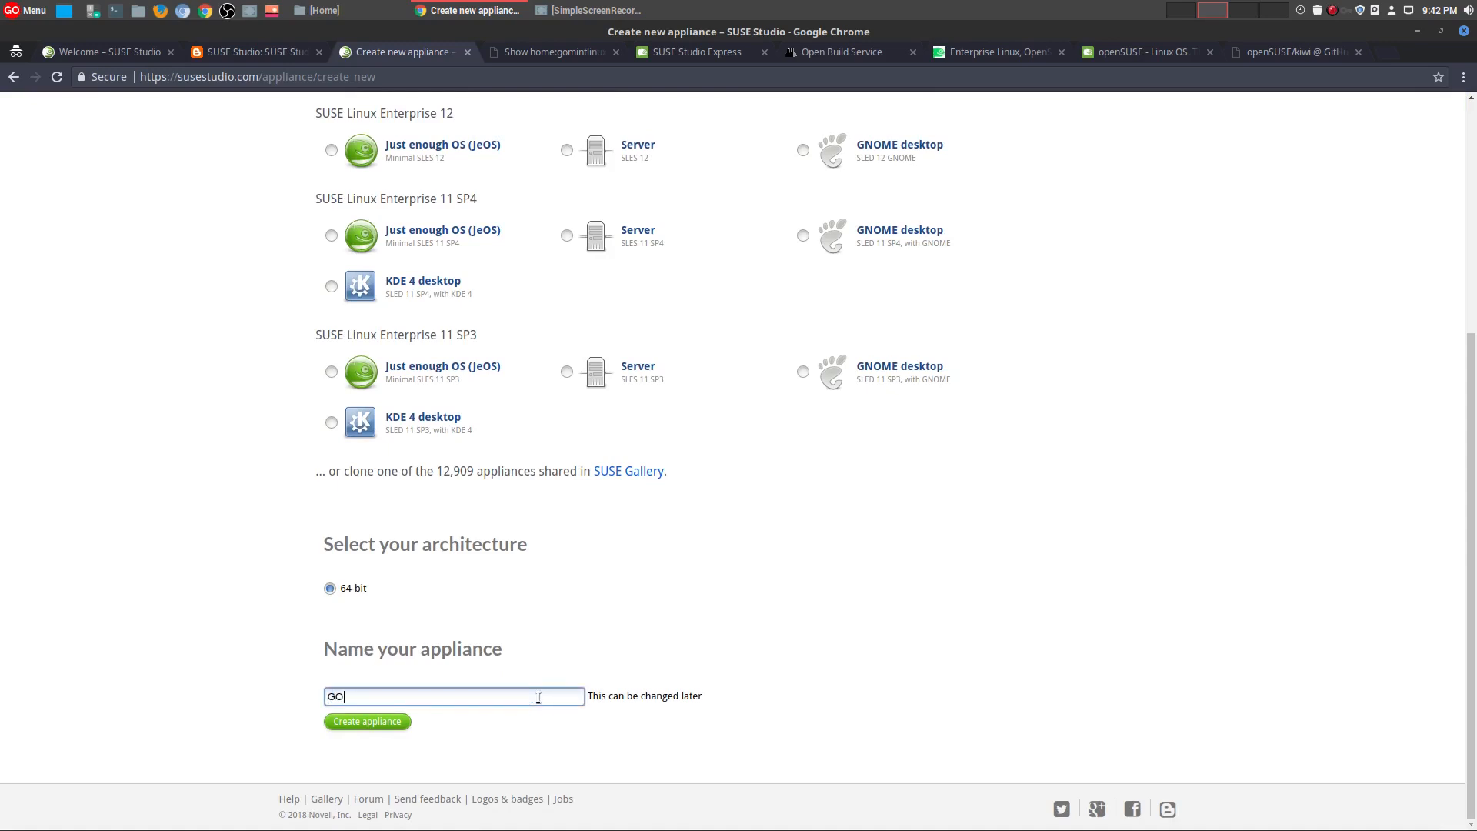
type("_GeekDistro")
type("Ver1")
left_click(361, 723)
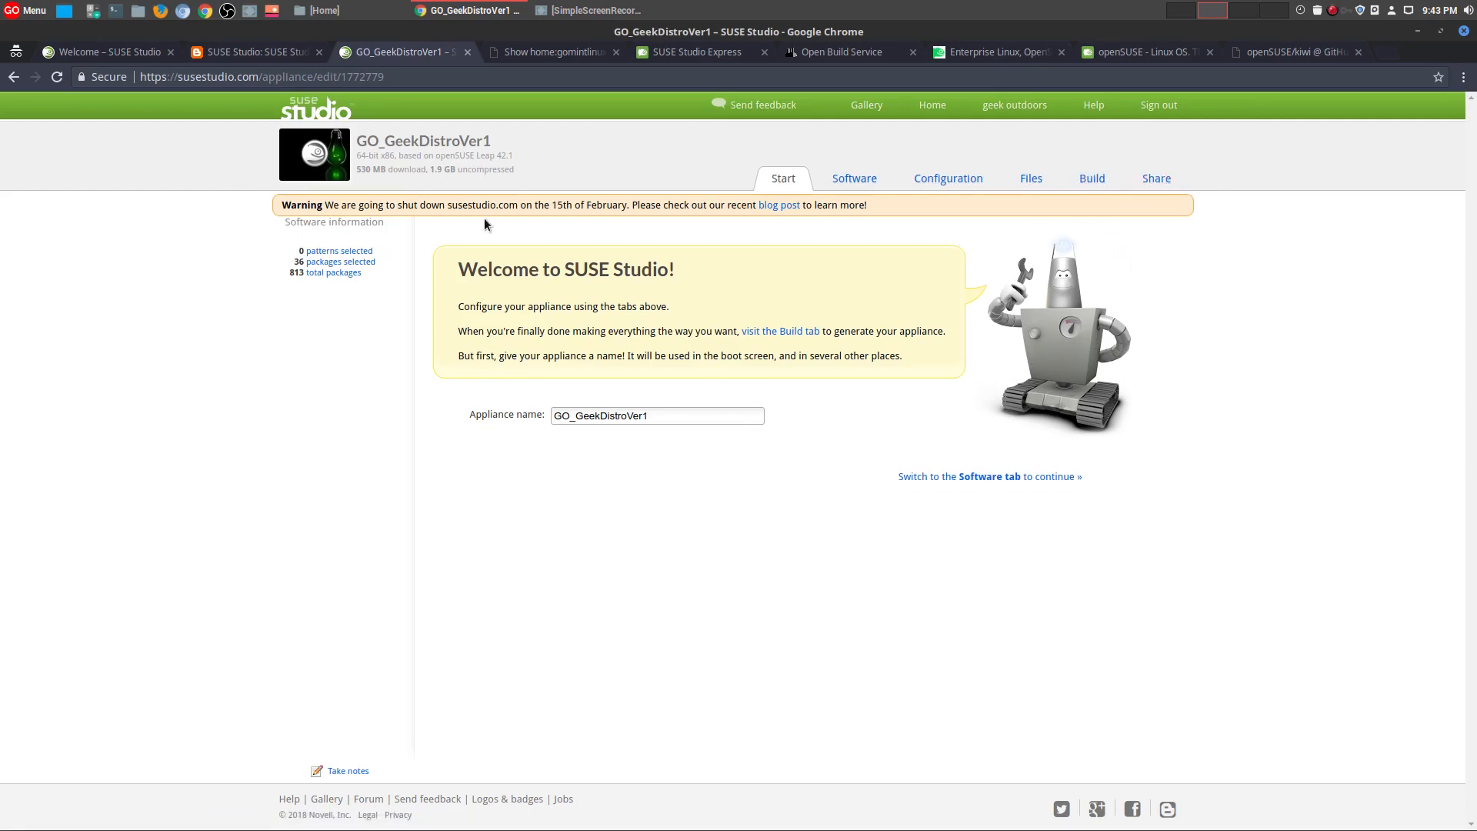
- Open the appliance's software settings and review its sources, selected packages and software groups
left_click(958, 477)
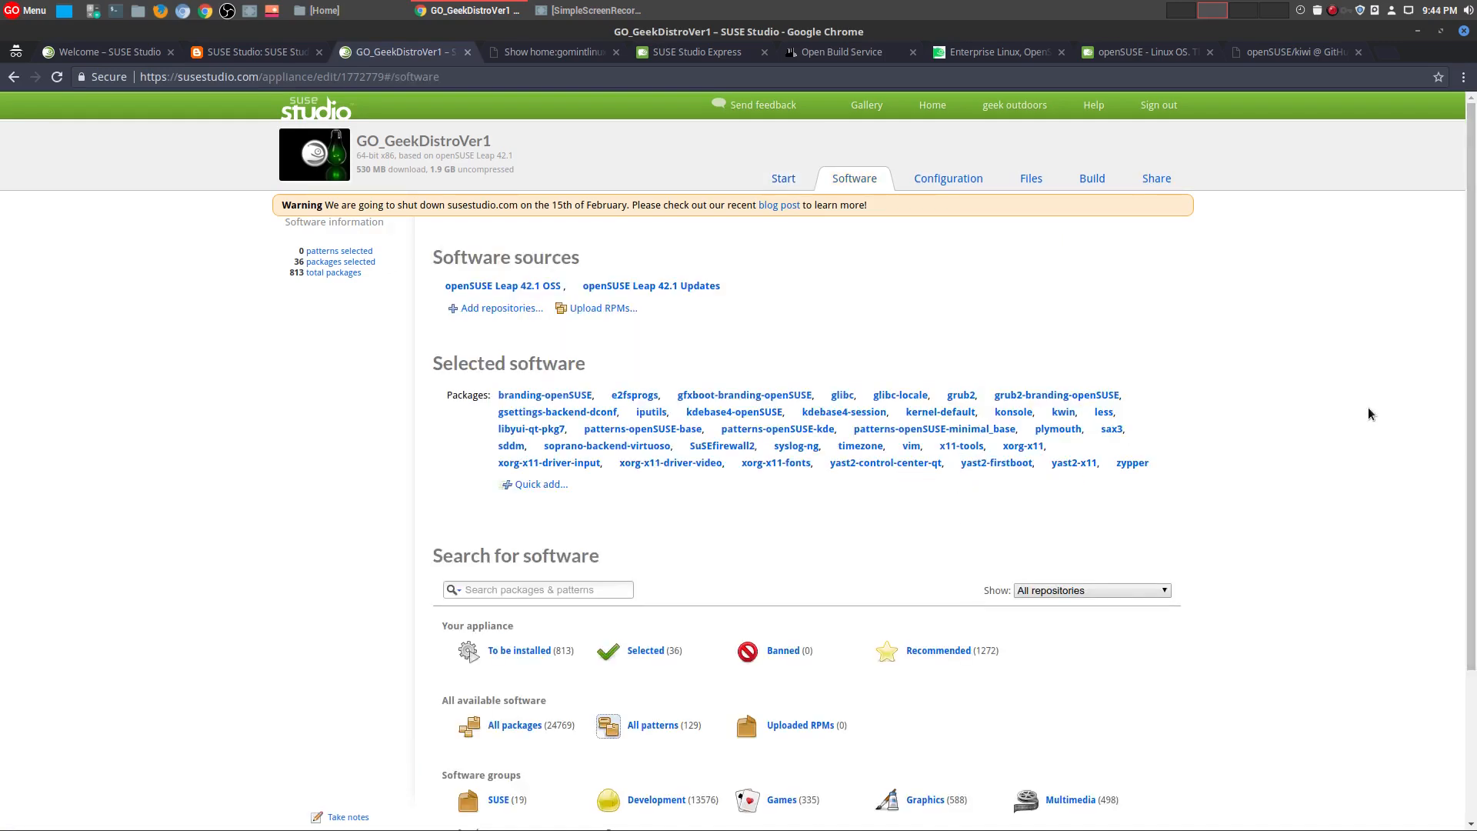
scroll(1367, 409, "down", 2)
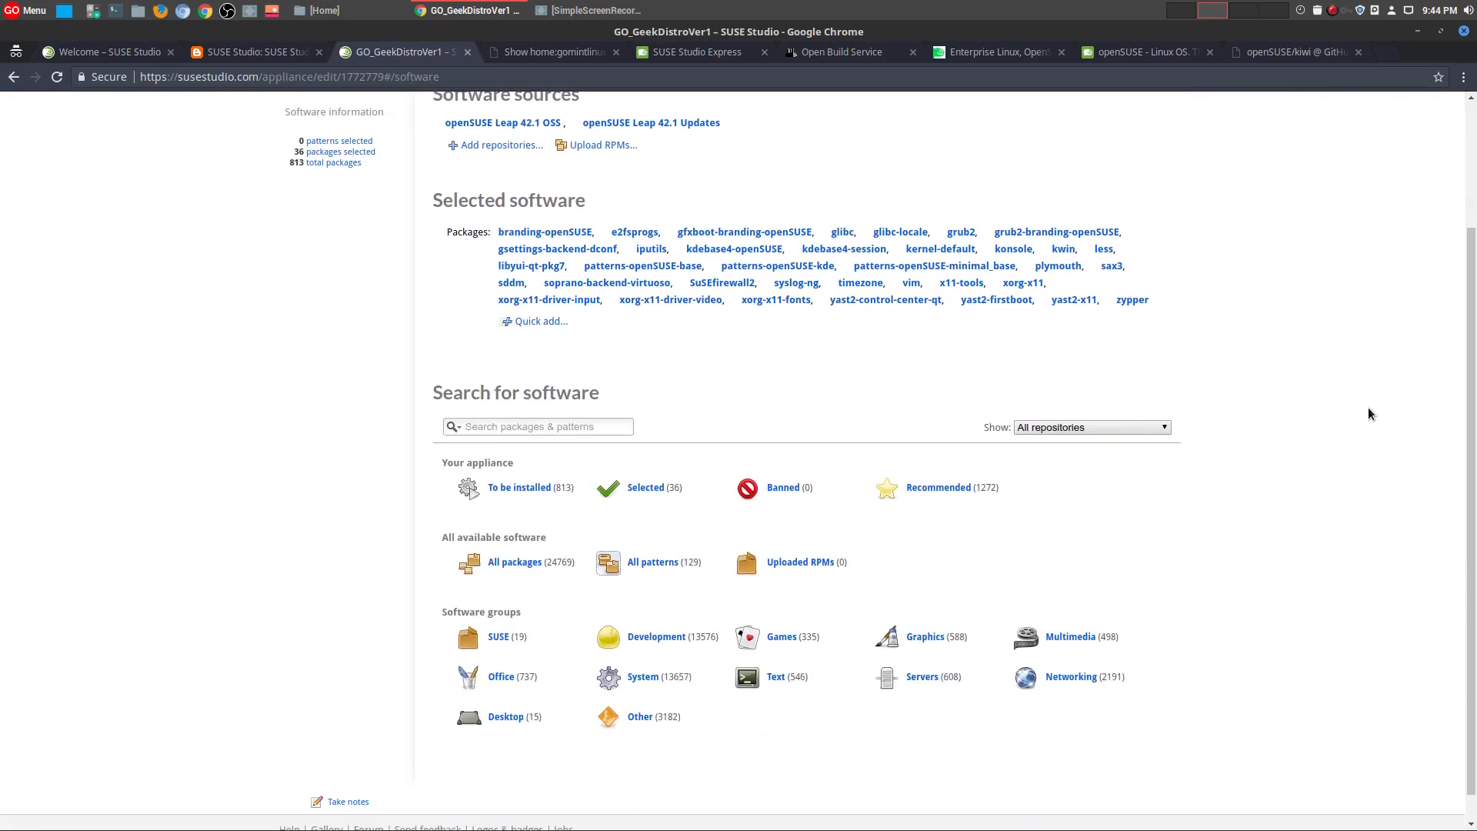
scroll(1228, 417, "up", 2)
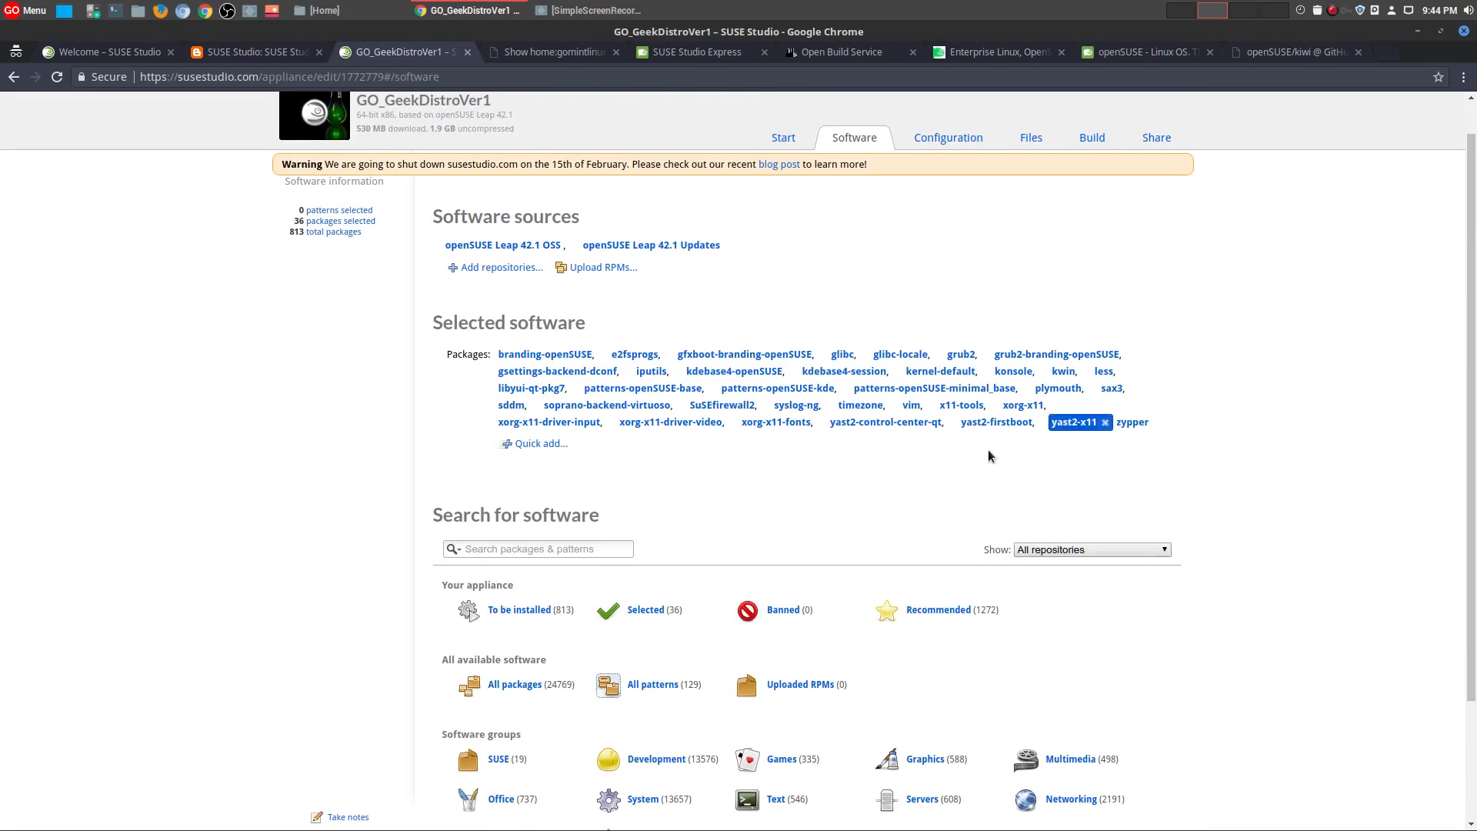
mouse_move(532, 360)
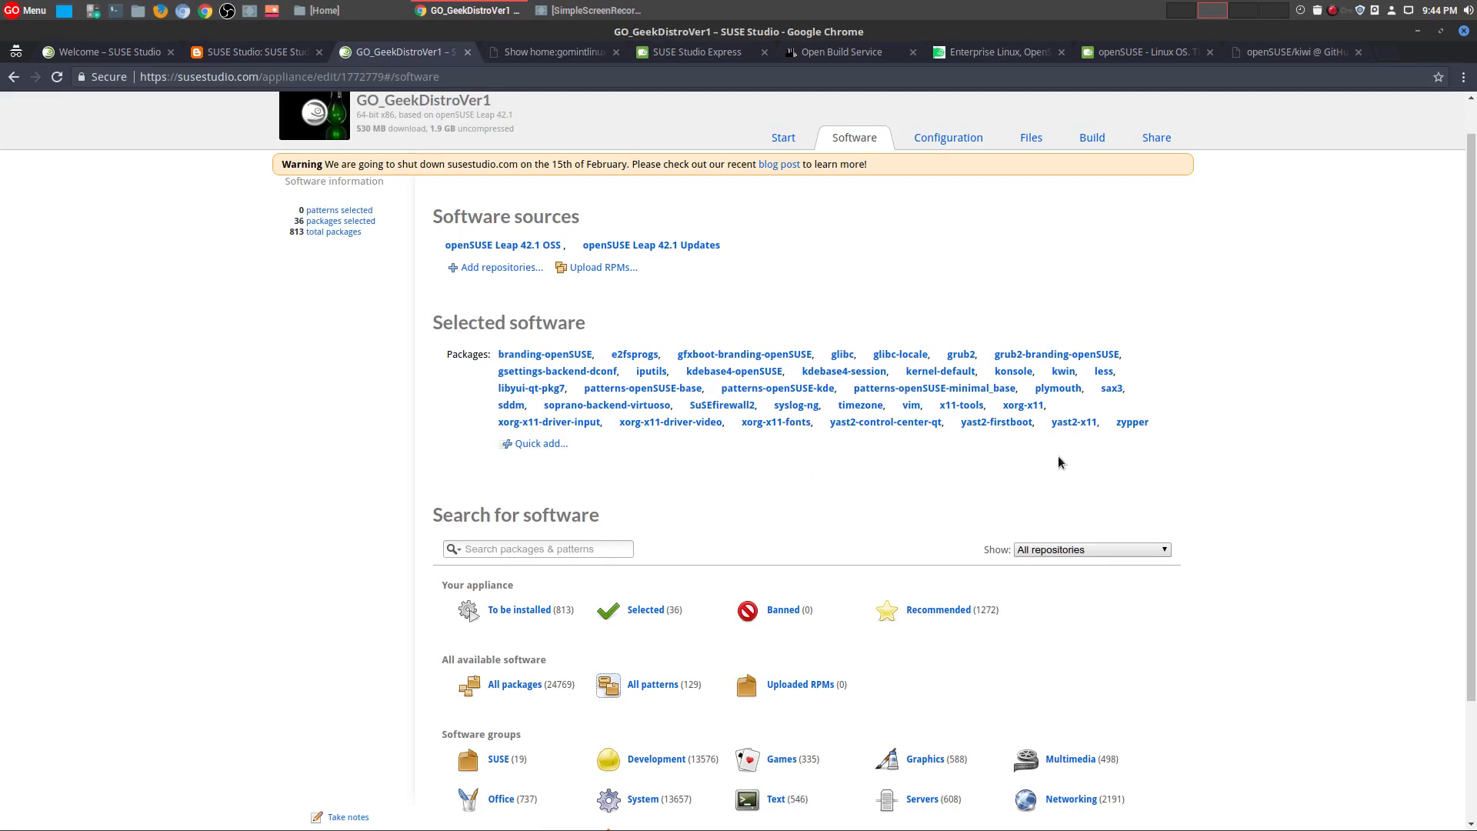
scroll(1293, 454, "down", 2)
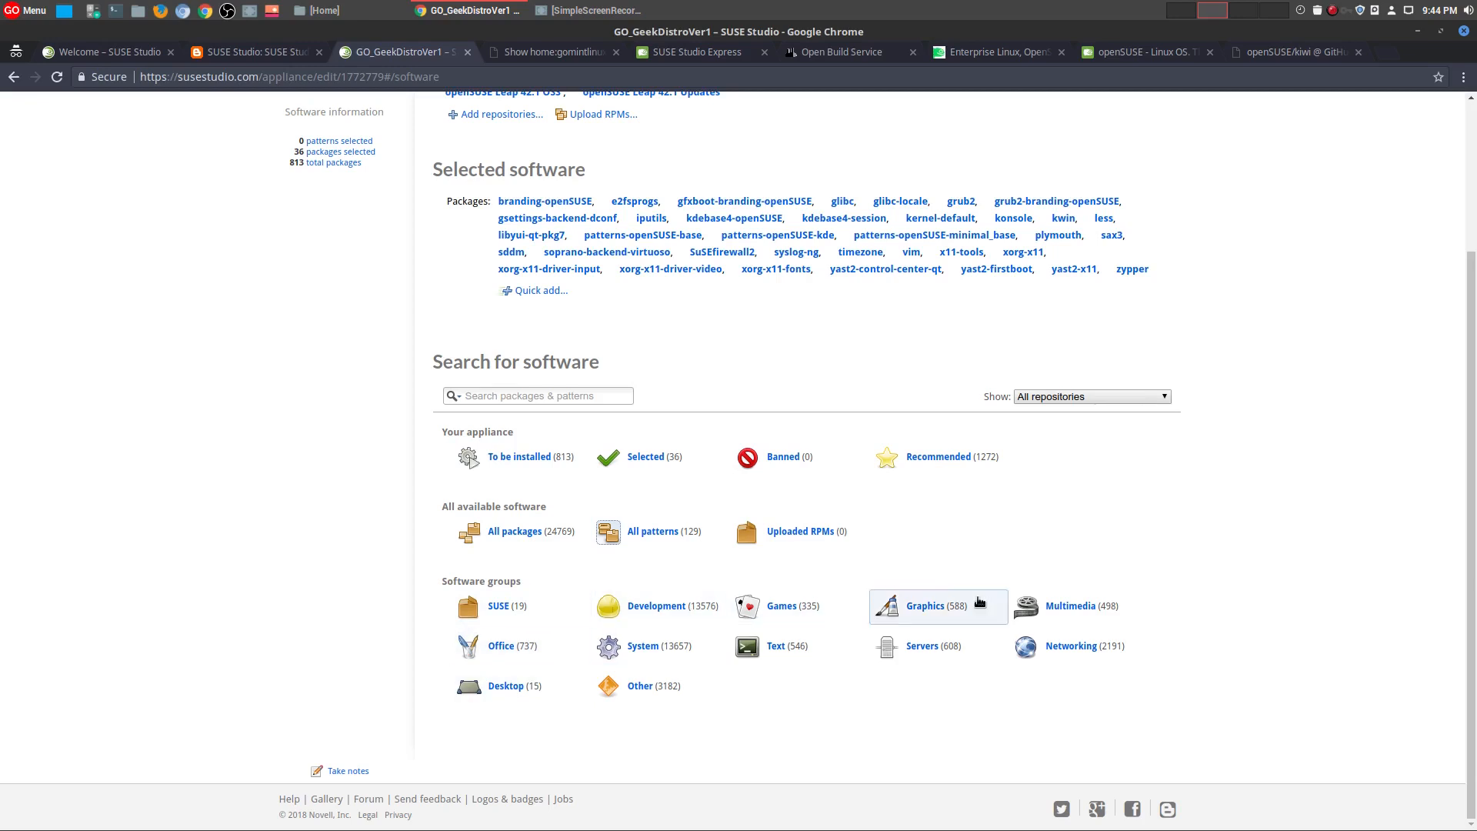
- Browse the SUSE software group and read the software details of the susehelp package
left_click(505, 605)
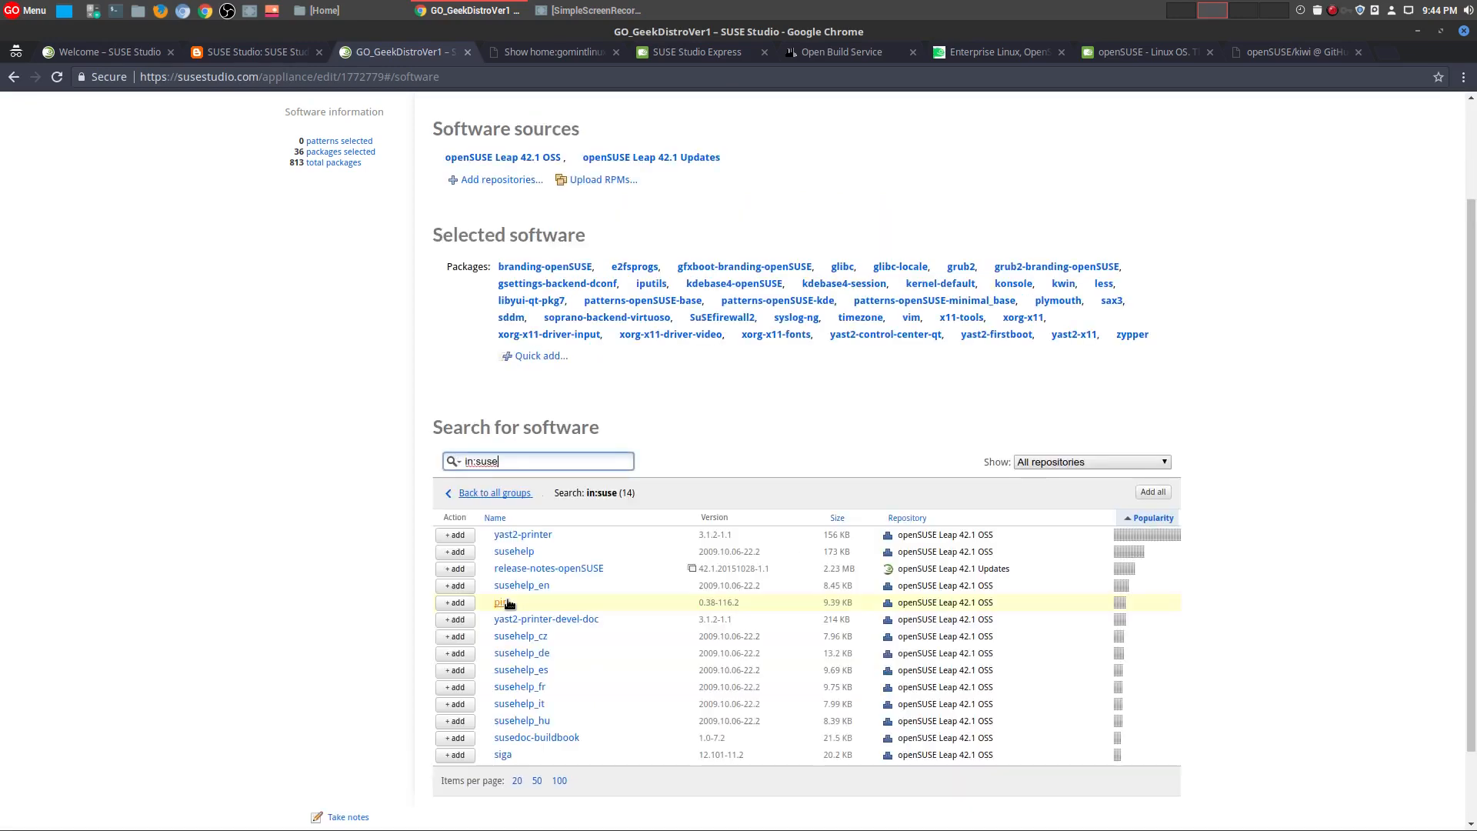
scroll(580, 524, "down", 1)
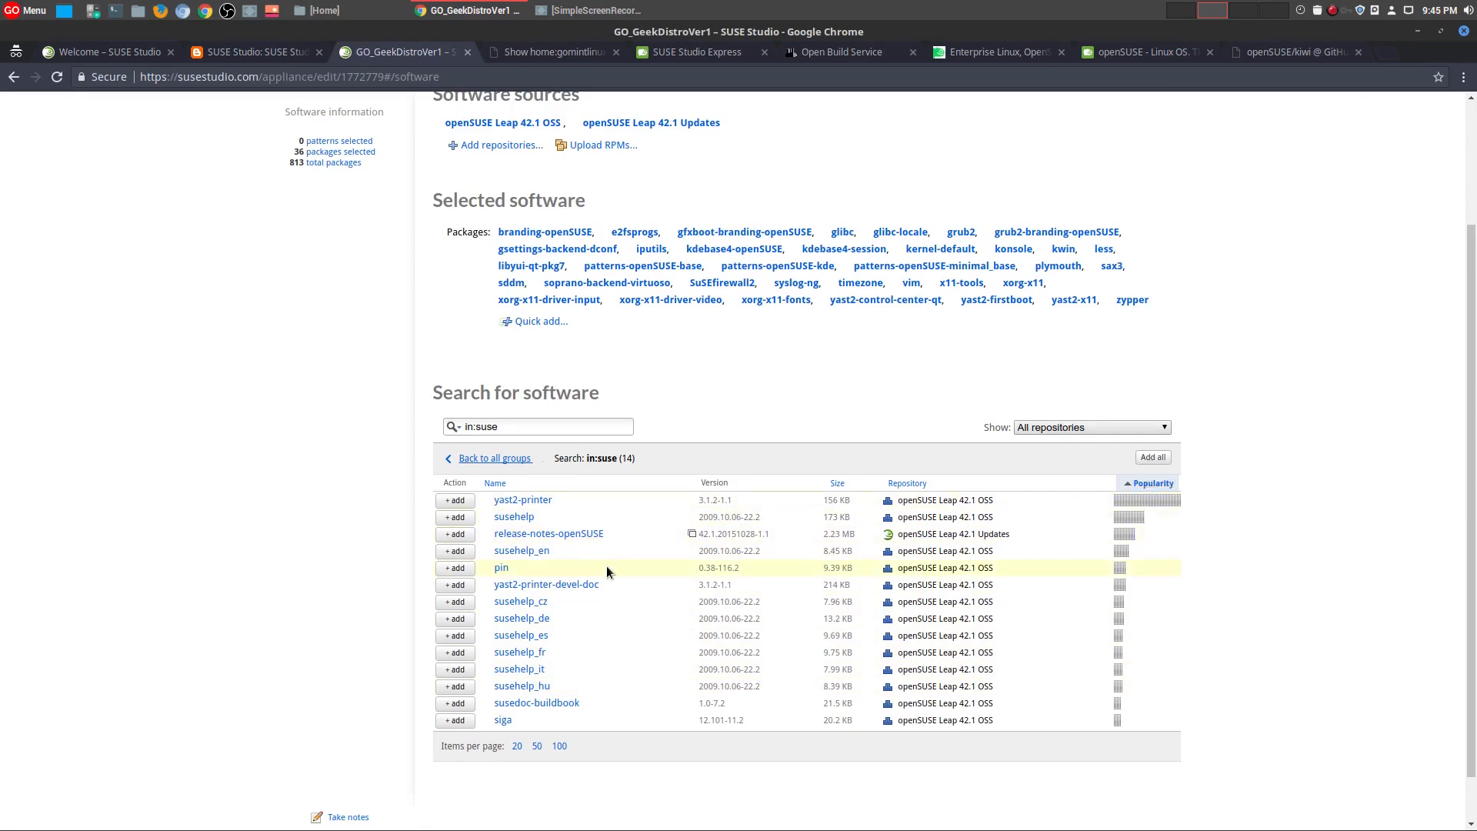
left_click(506, 520)
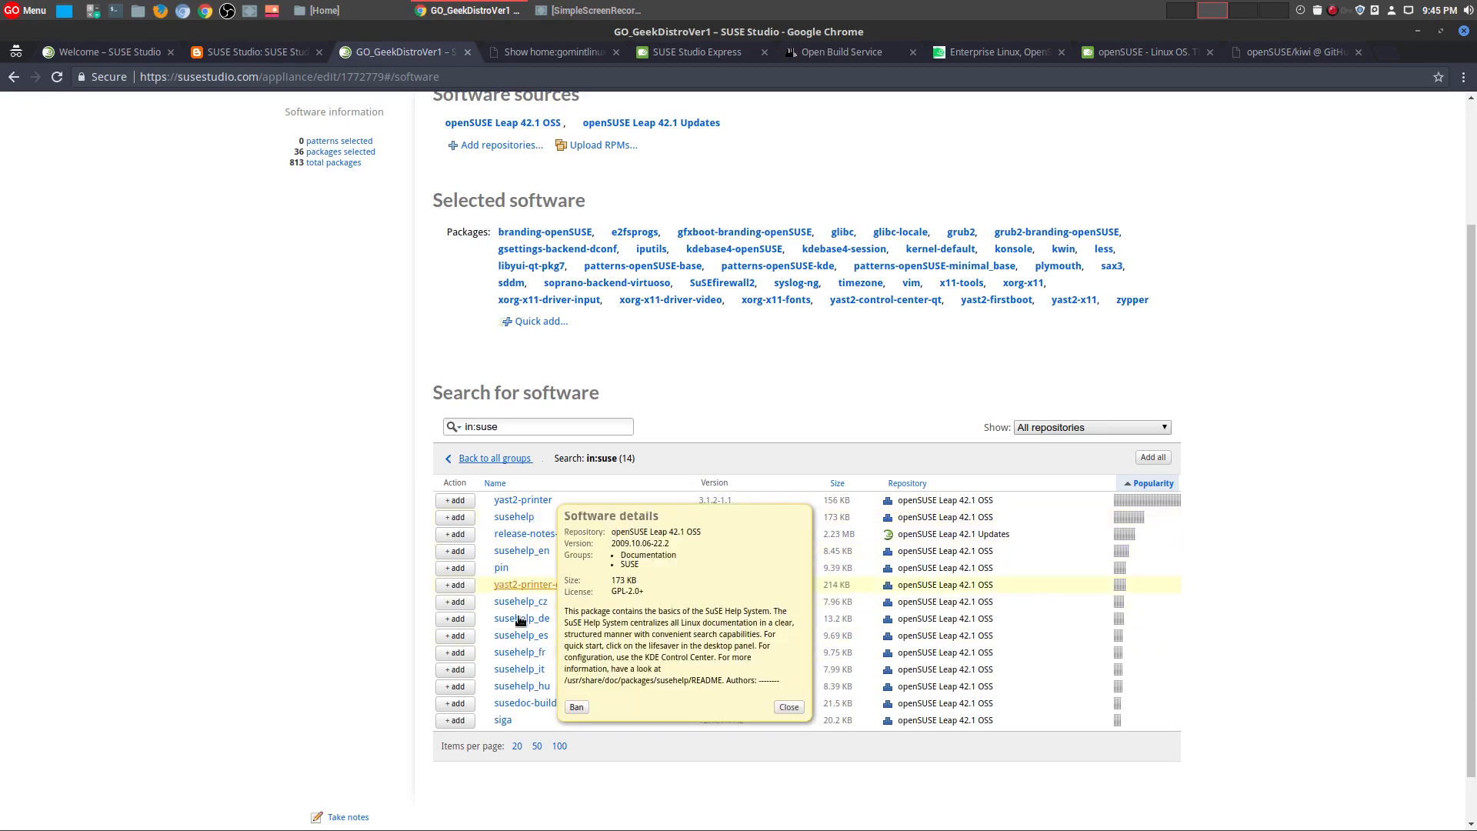
left_click(791, 707)
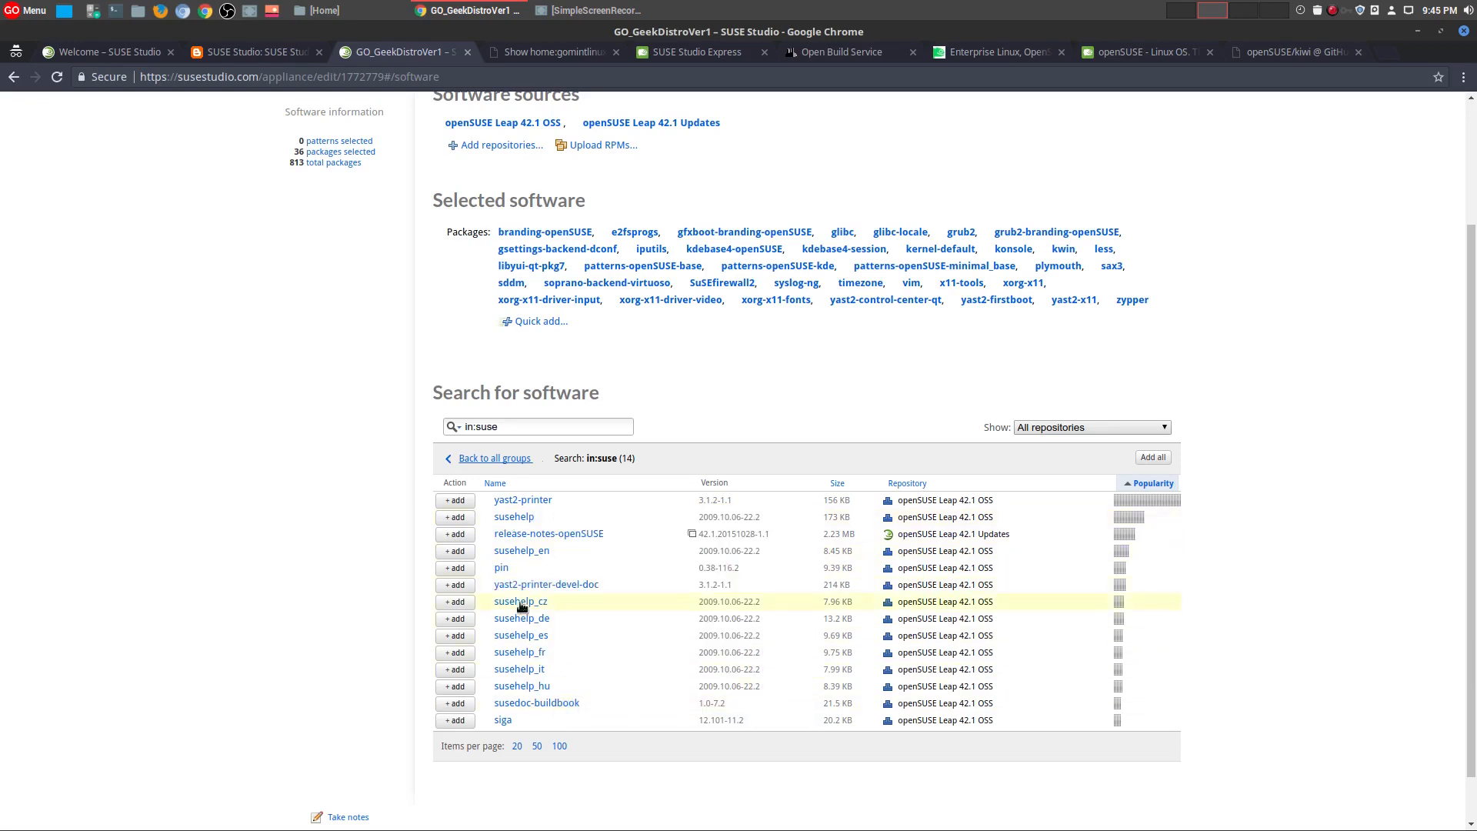
- Add yast2-printer, susehelp, release-notes-openSUSE and susehelp_en to the appliance, and view the pin package's details
left_click(457, 501)
left_click(459, 519)
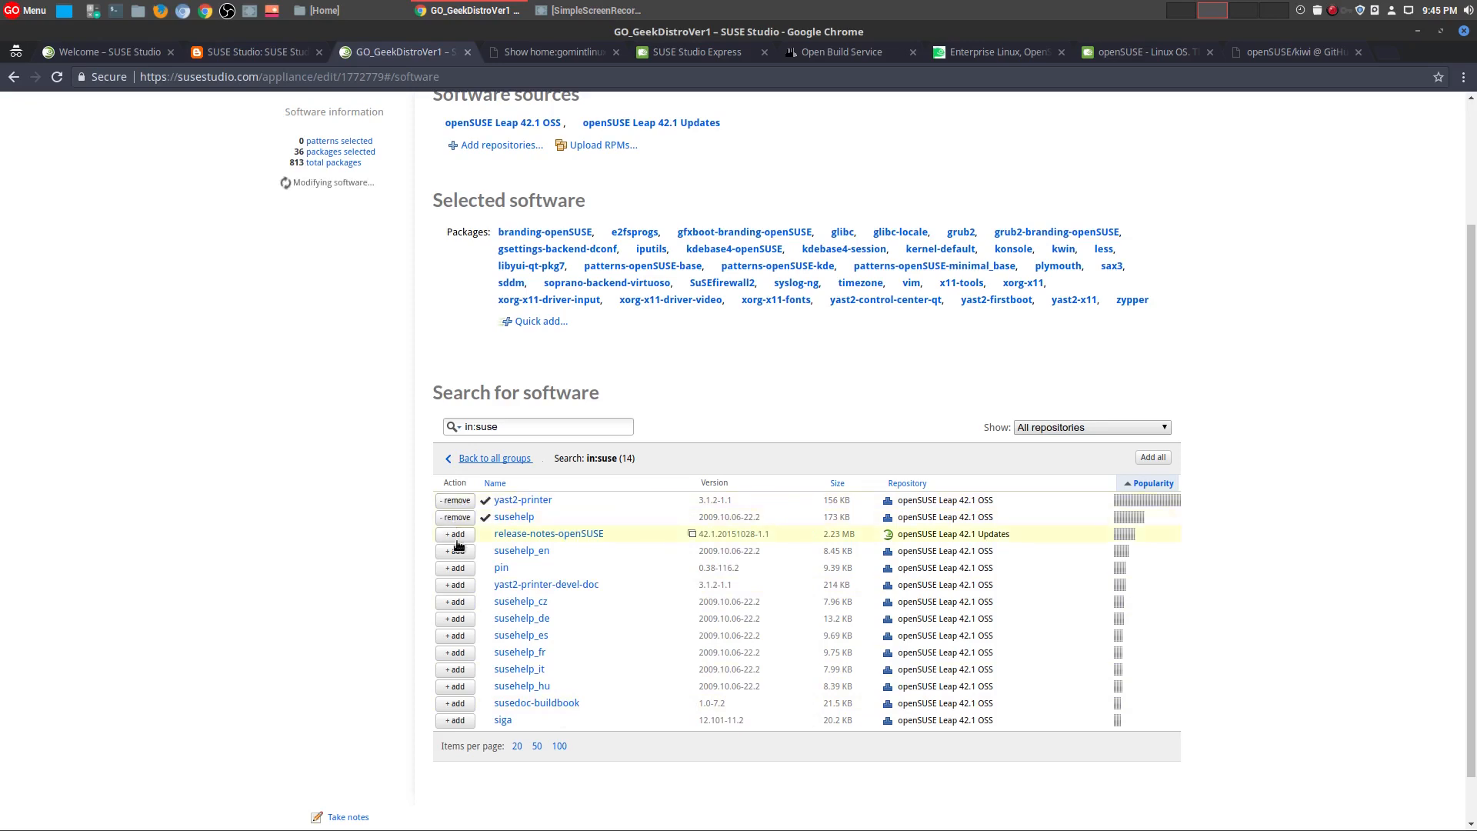
left_click(458, 535)
left_click(459, 552)
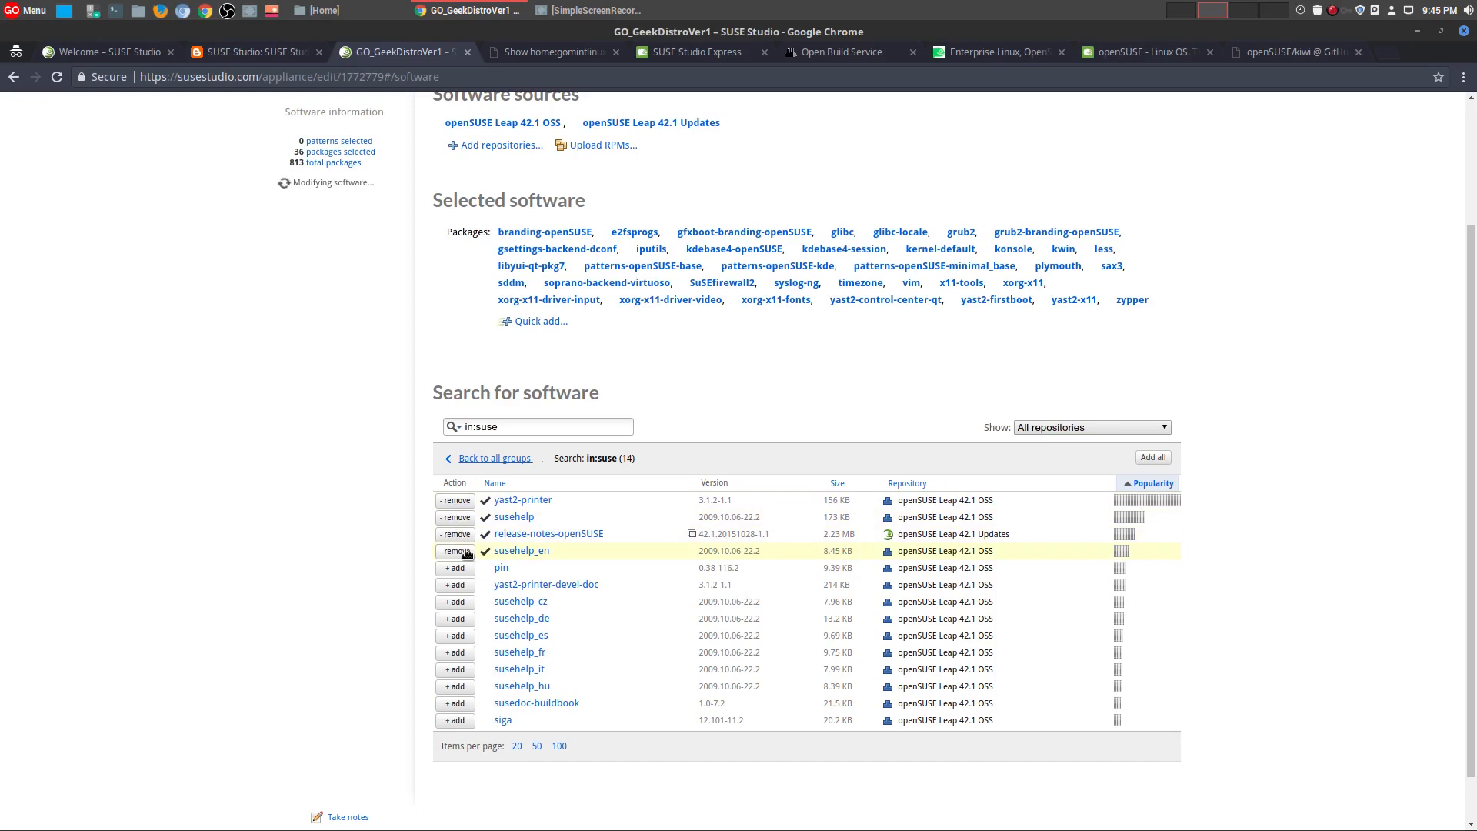
left_click(501, 569)
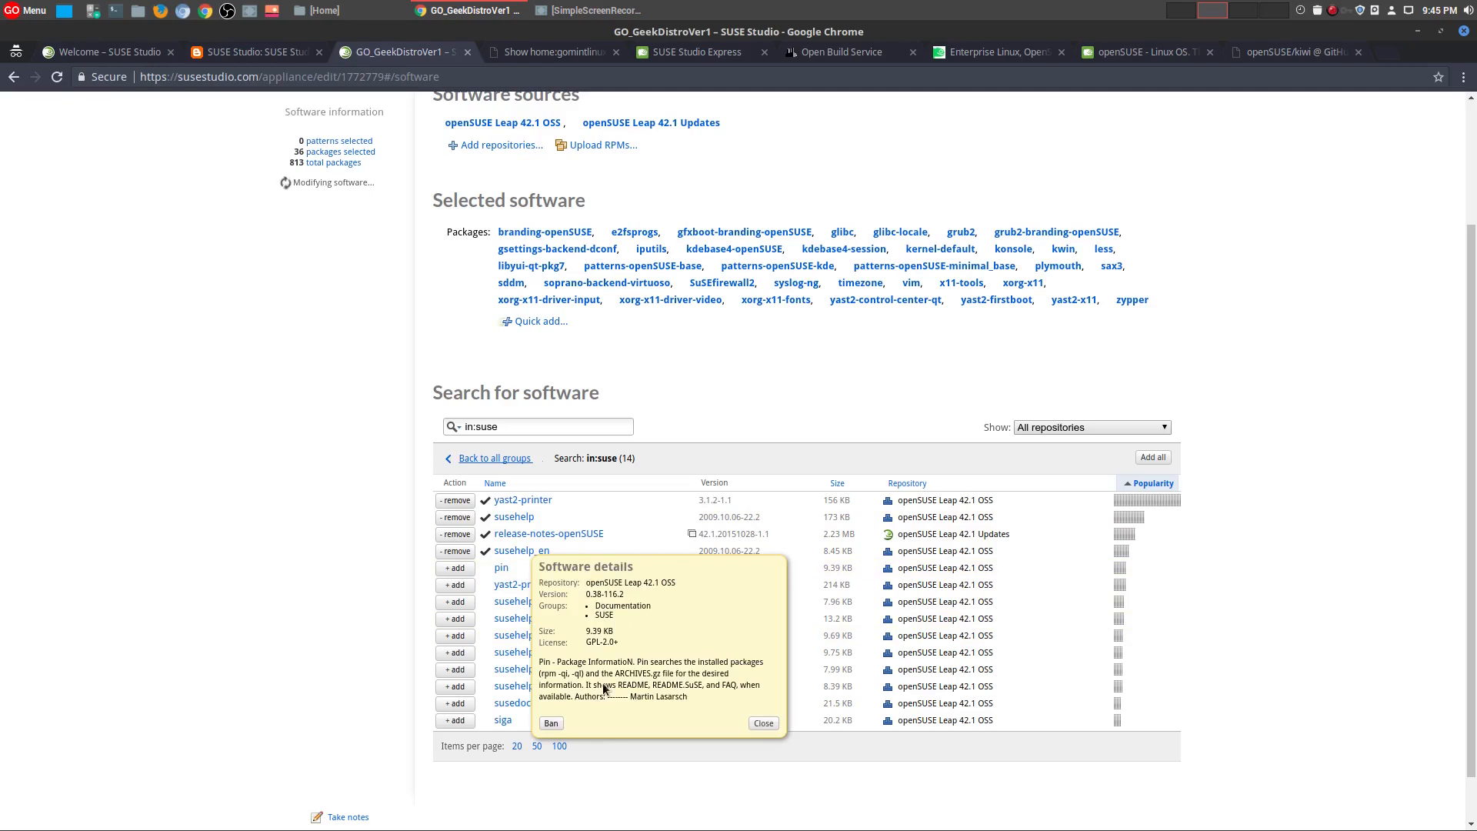
left_click(763, 723)
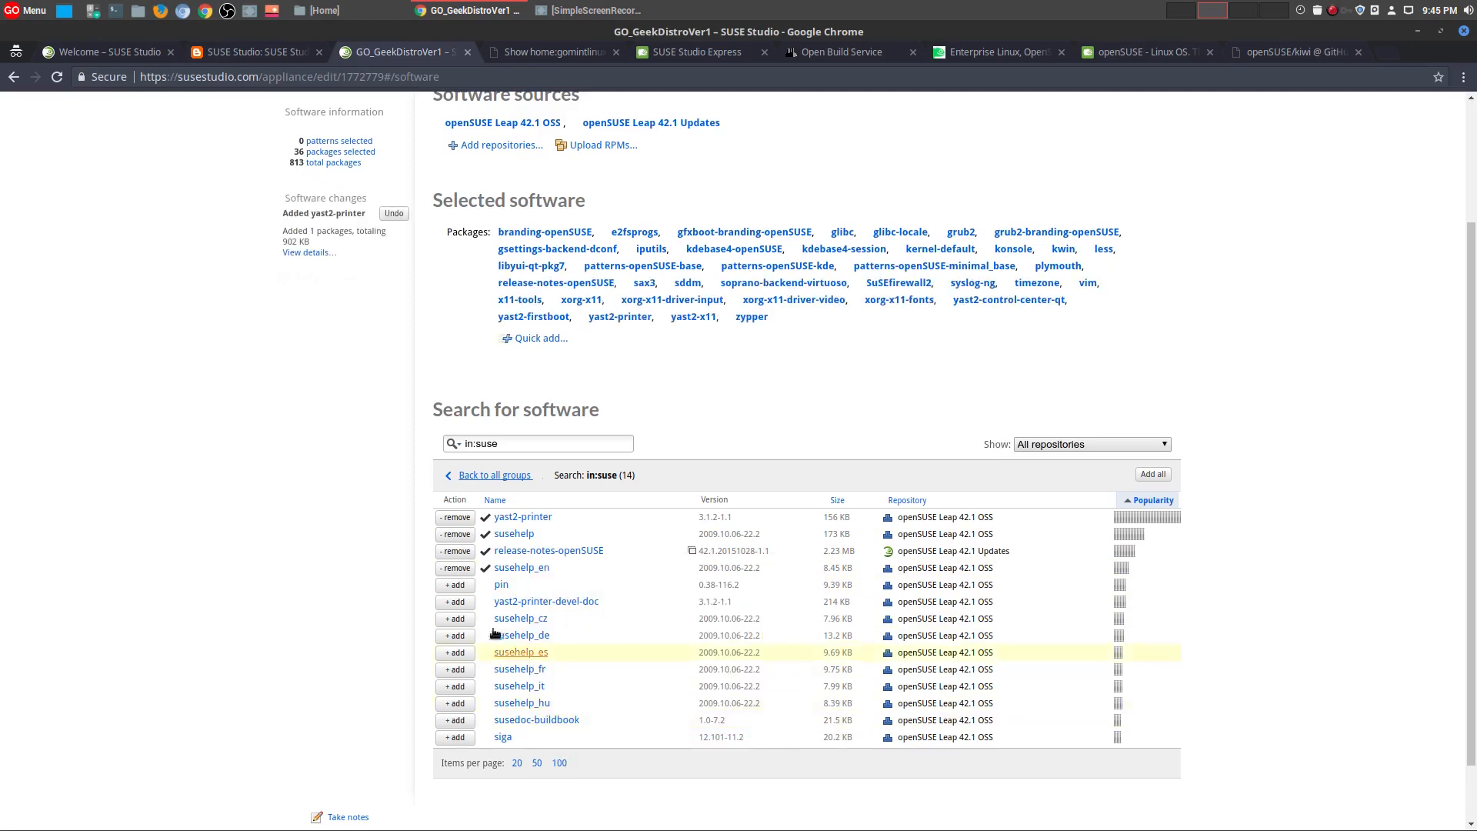
- Add the pin, yast2-printer-devel-doc, susedoc-buildbook and siga packages to the appliance
left_click(457, 586)
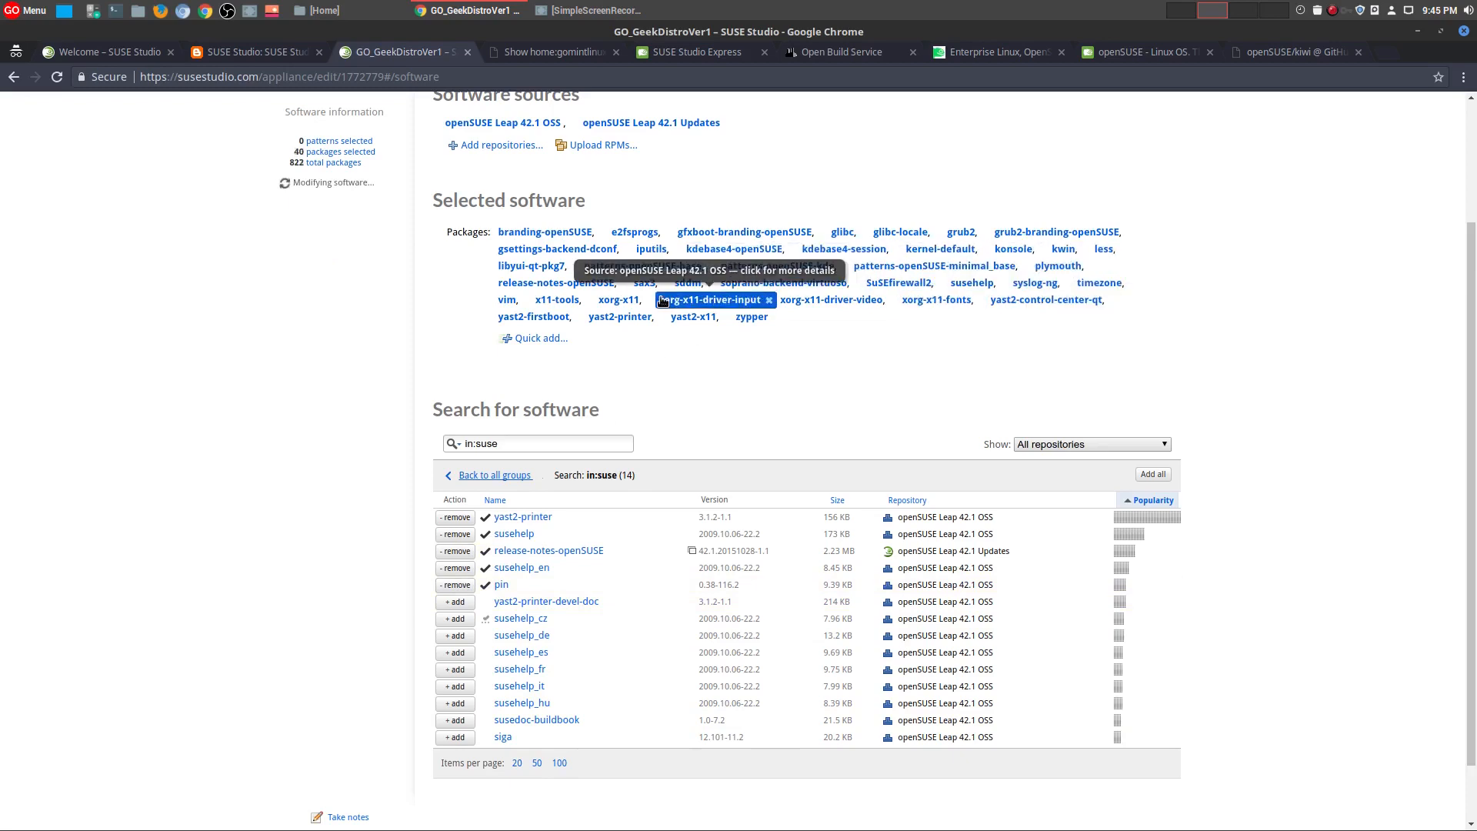
left_click(457, 602)
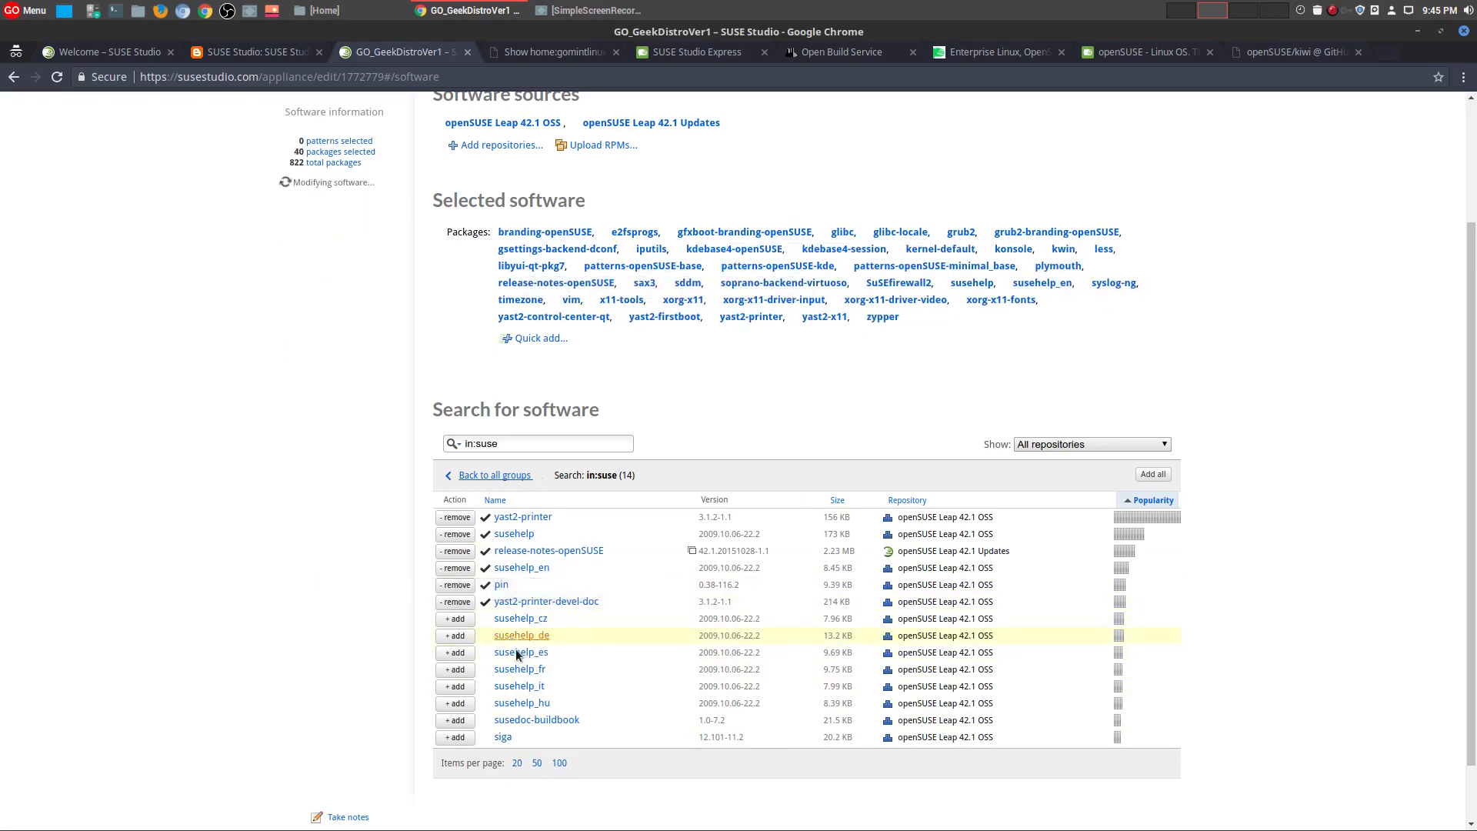
left_click(455, 720)
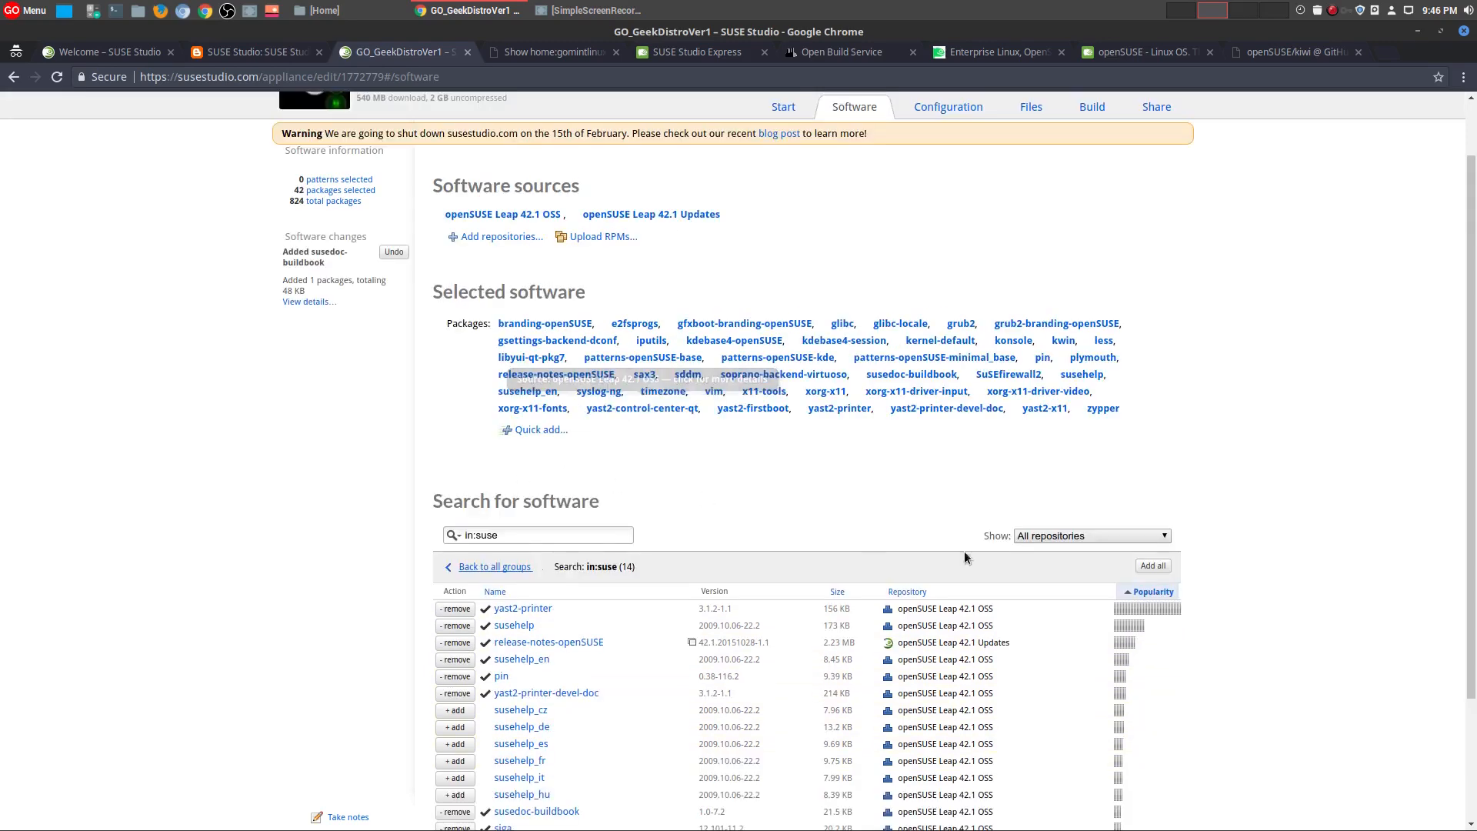
scroll(846, 579, "down", 3)
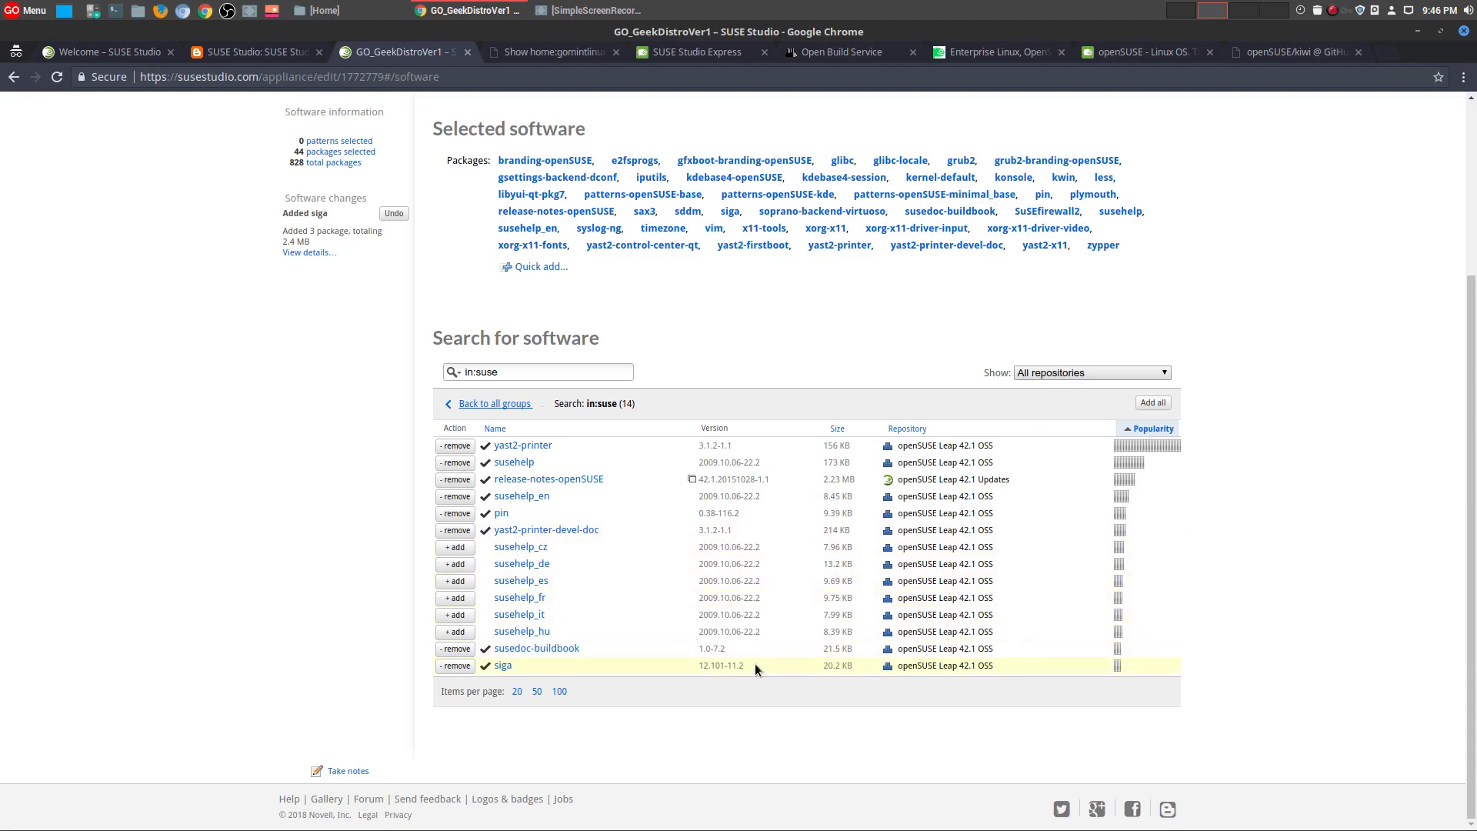
- Recheck the packages of the SUSE software group and look through the first page of the Office group
left_click(479, 406)
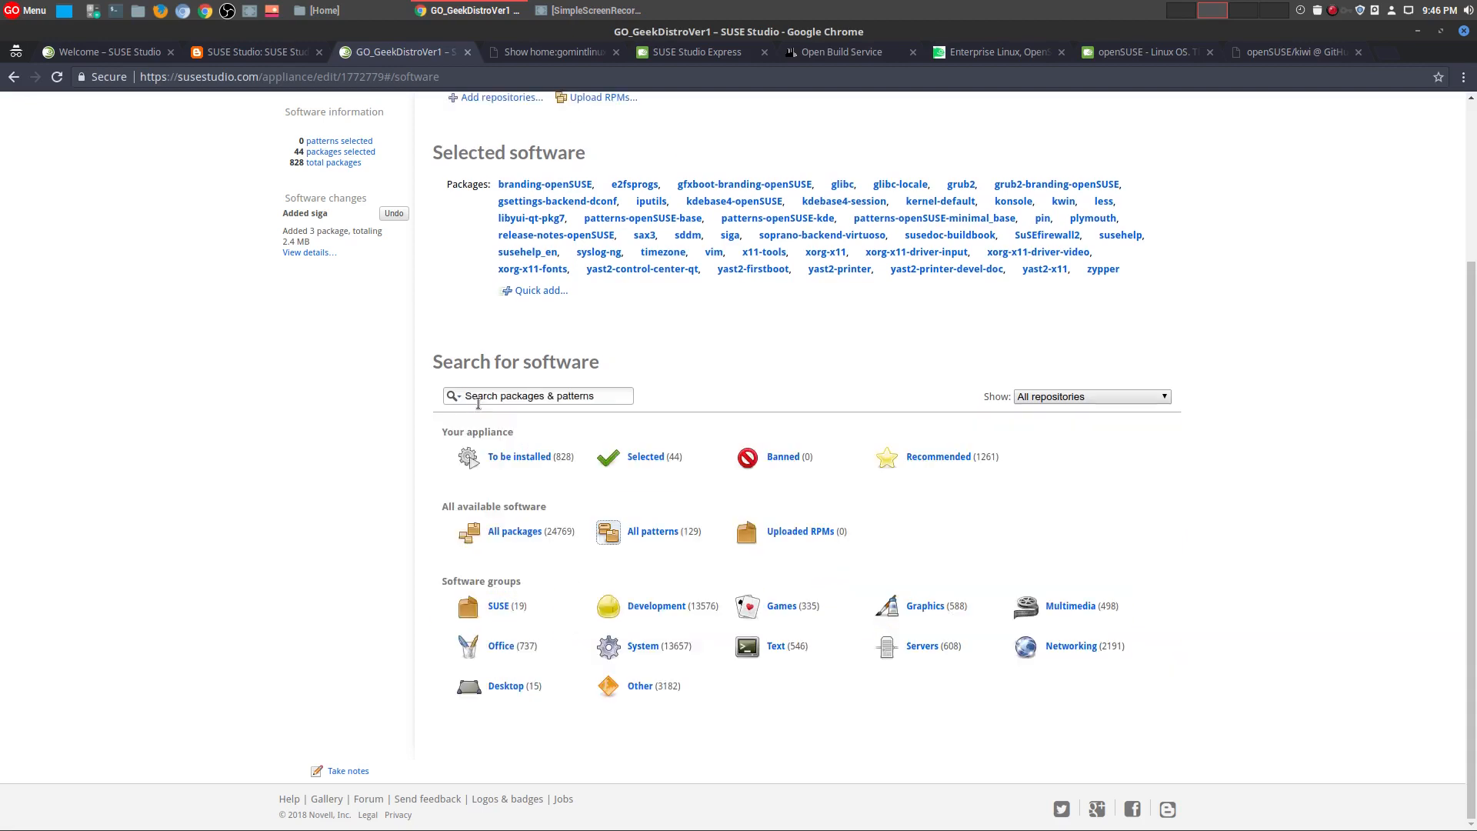
left_click(494, 614)
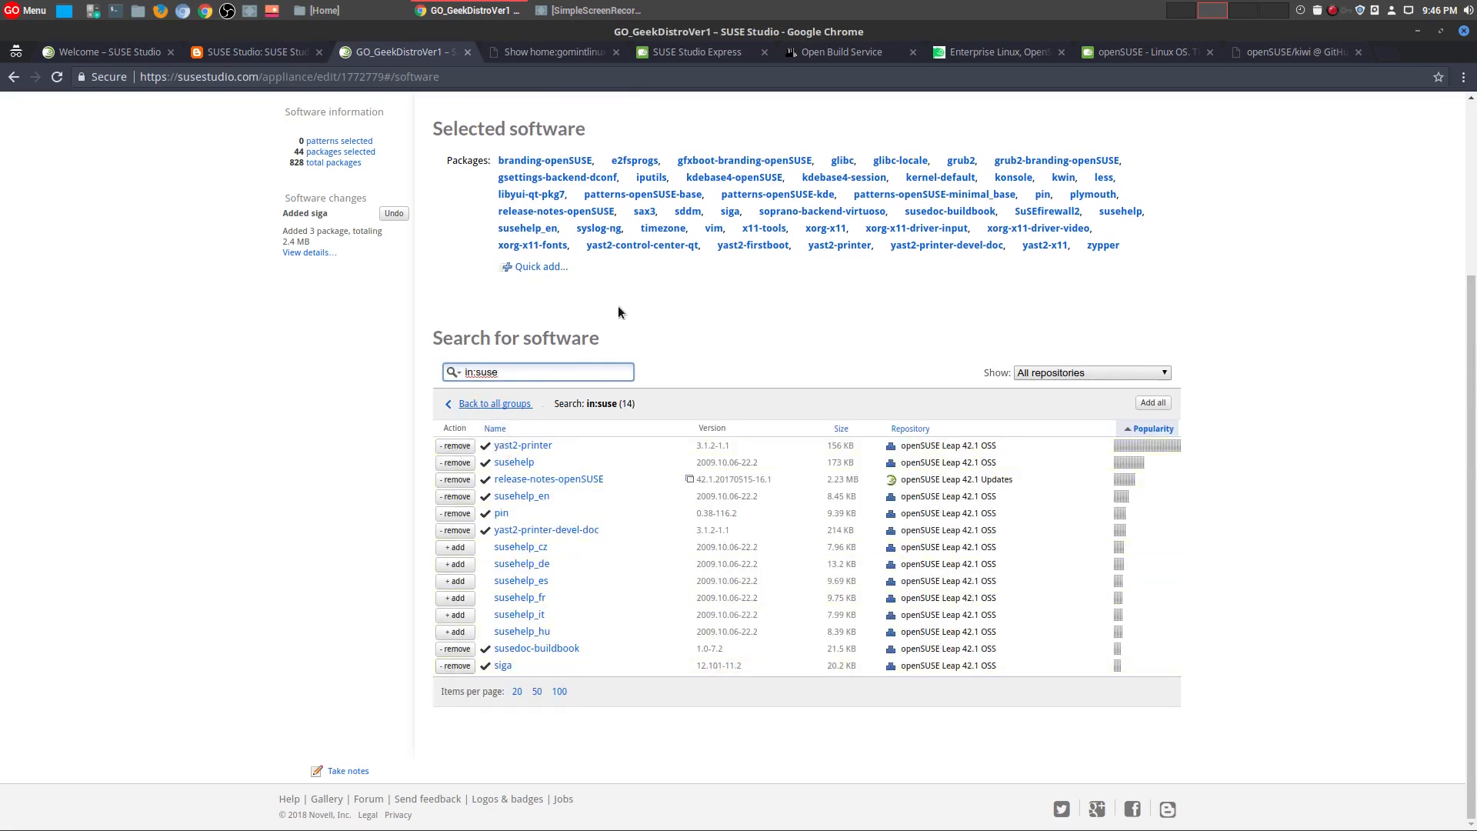
left_click(474, 407)
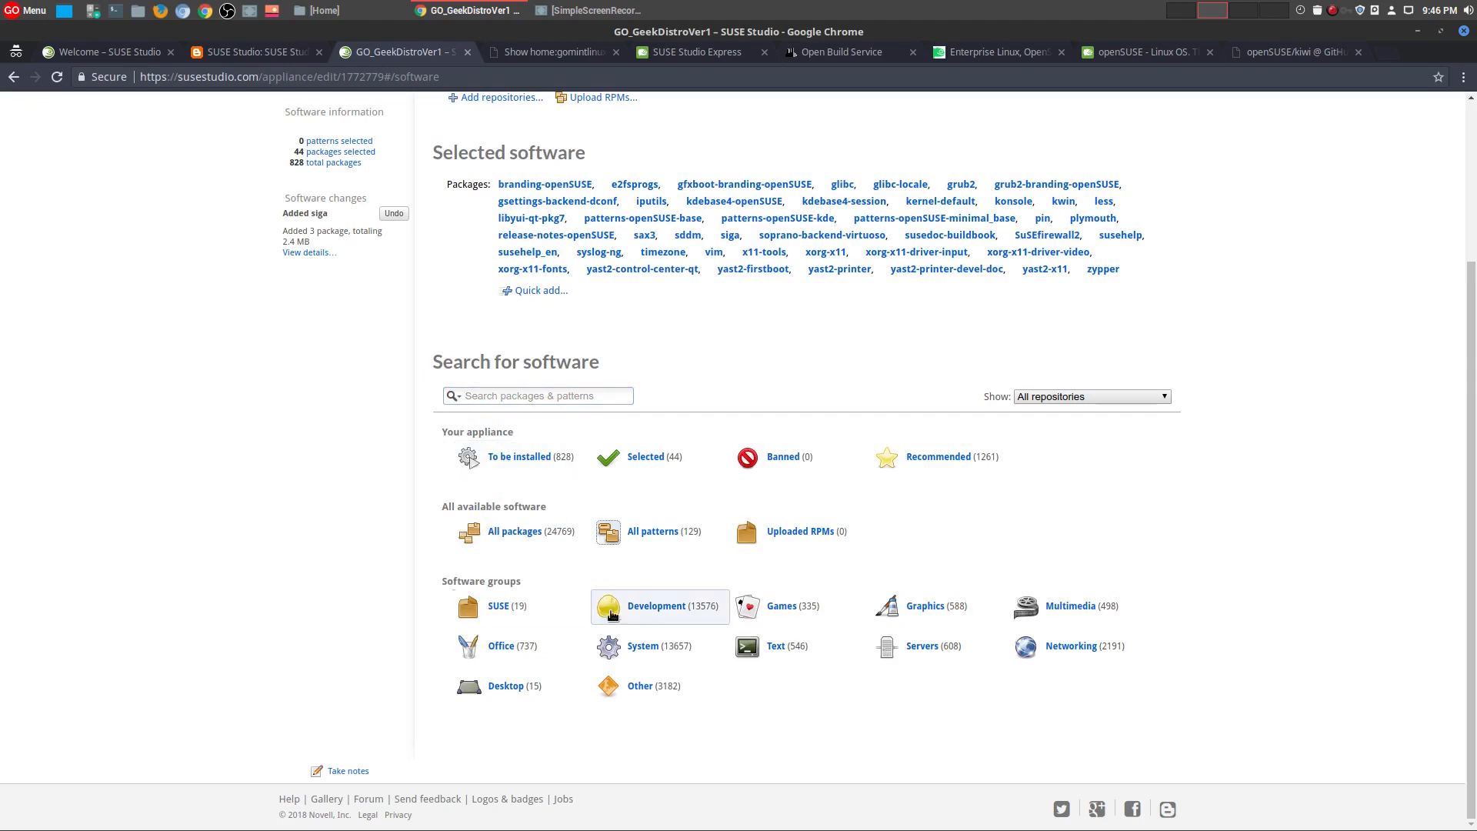
left_click(503, 648)
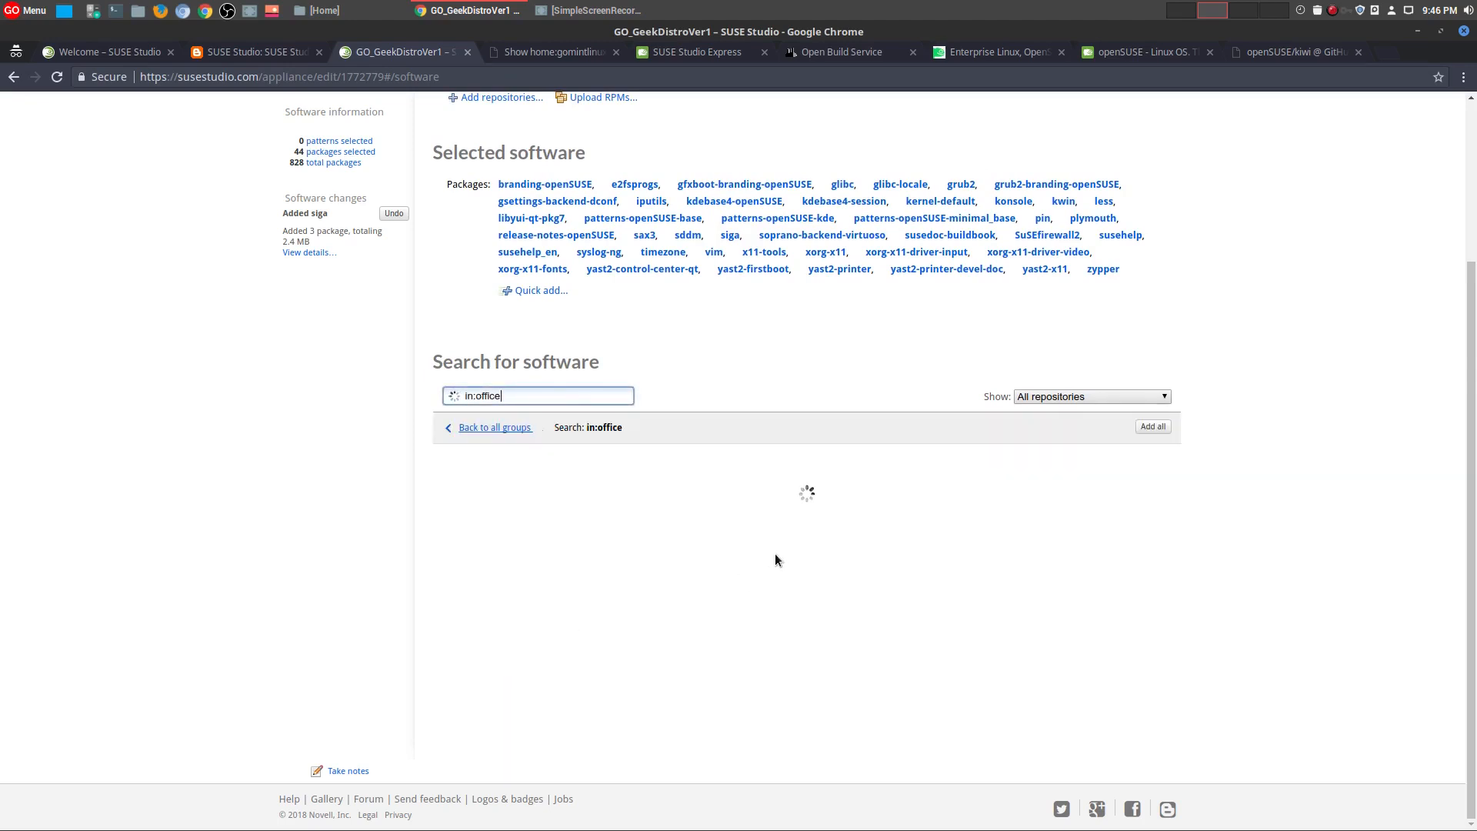
scroll(635, 658, "up", 6)
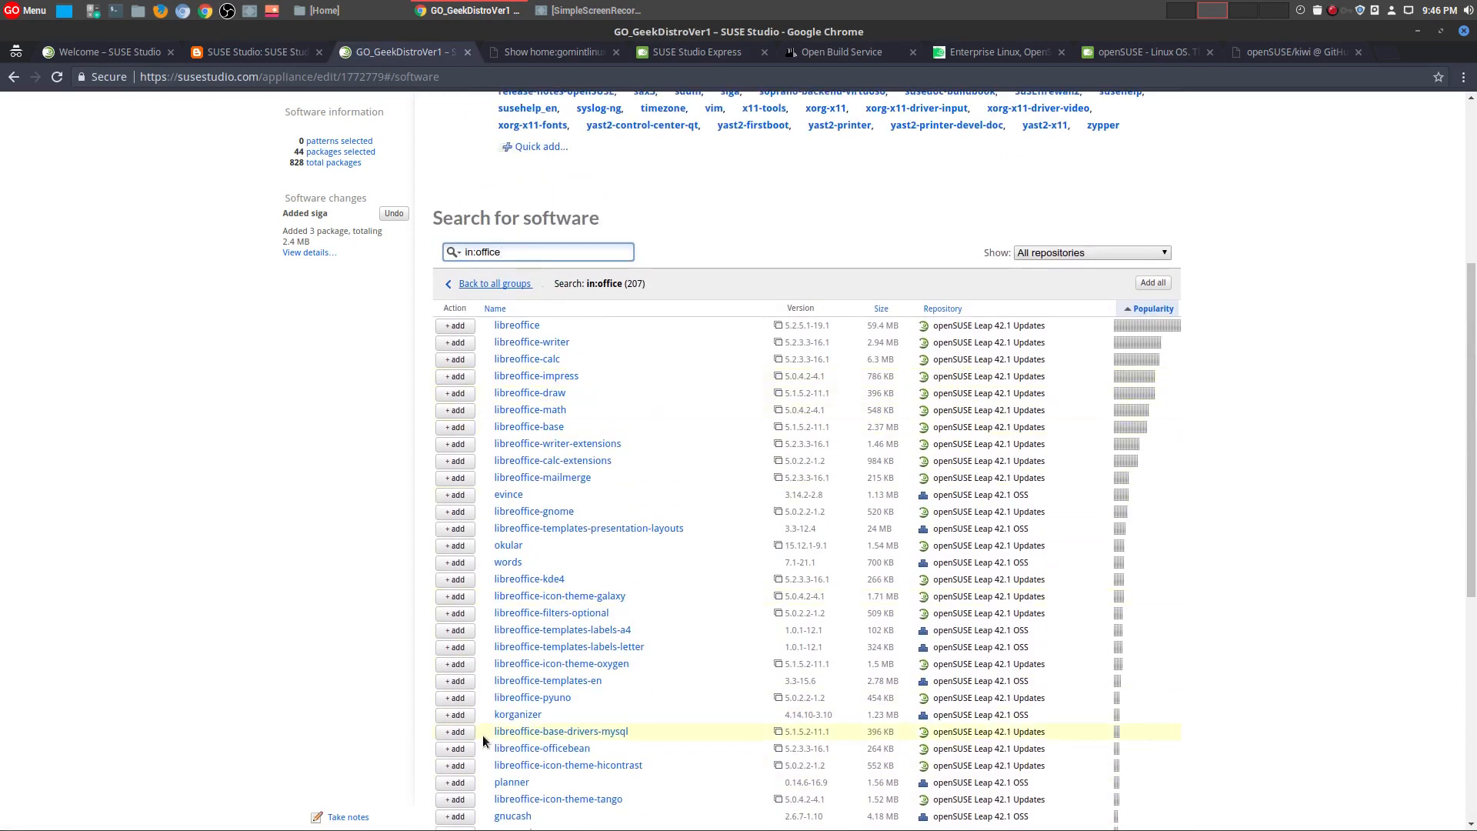
scroll(514, 661, "down", 5)
scroll(522, 659, "down", 4)
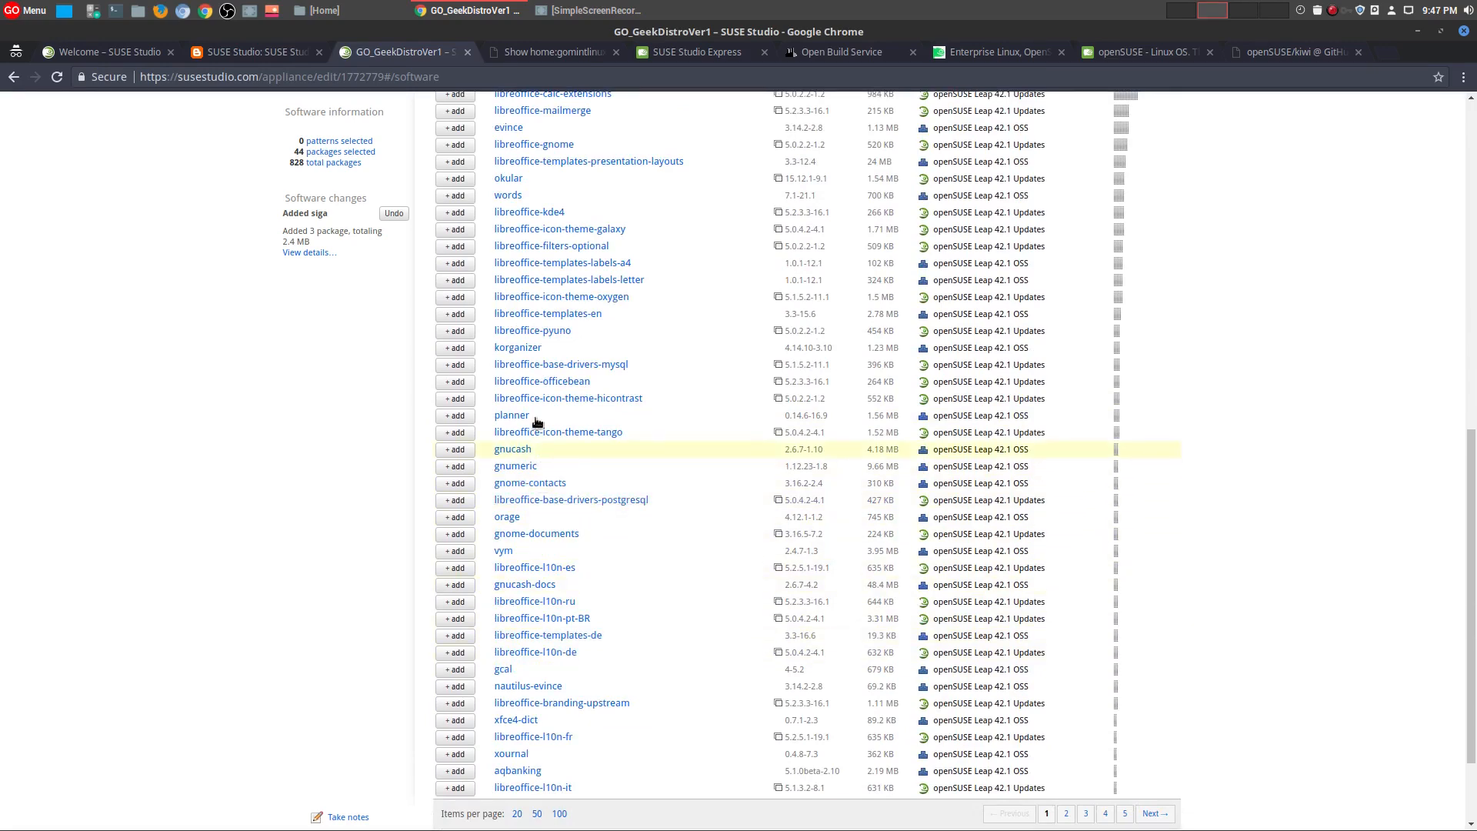
scroll(534, 419, "up", 9)
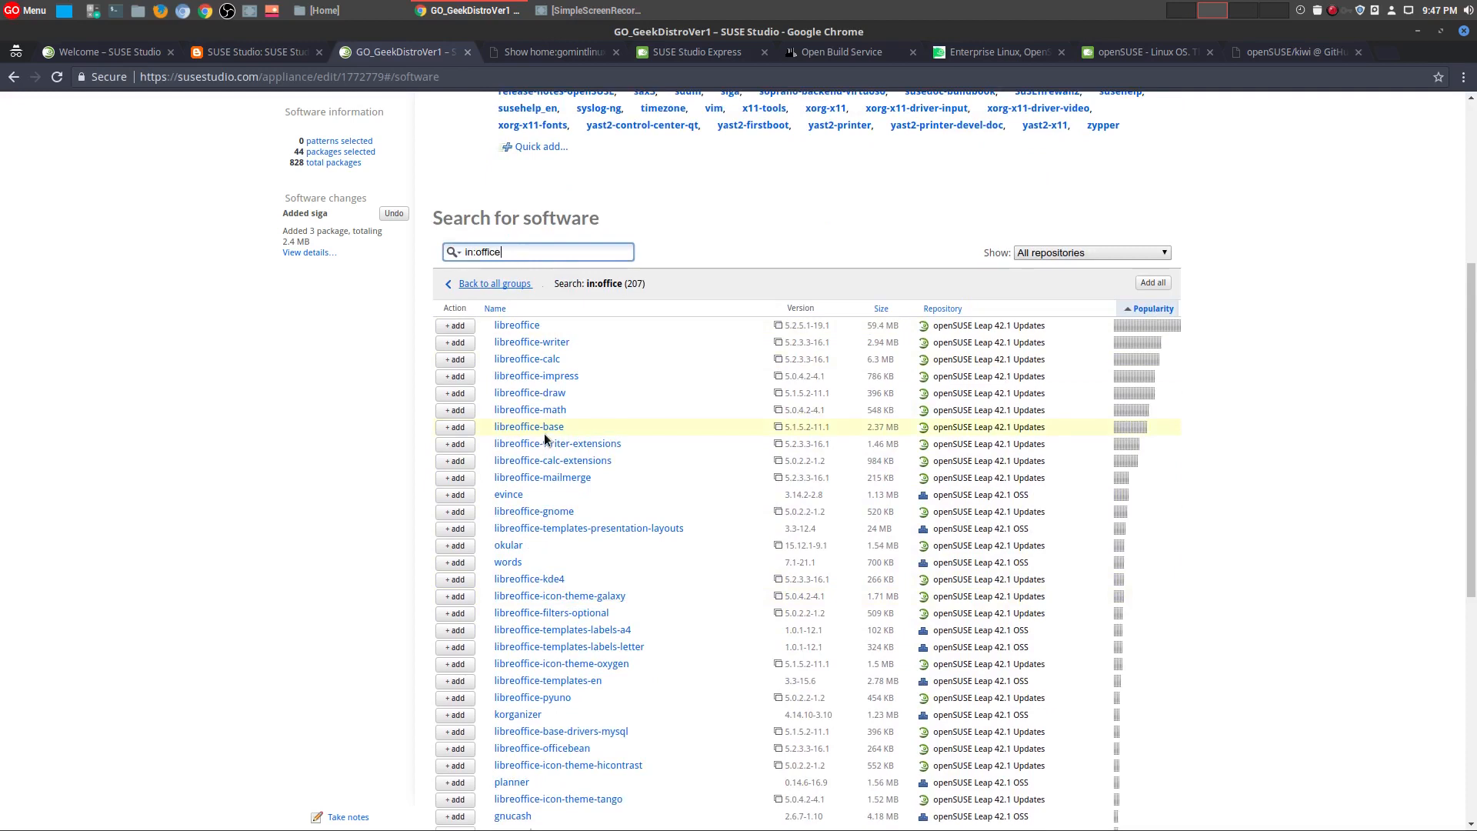
- Add libreoffice and its writer, calc, impress, draw, math, base, writer-extensions, calc-extensions and mailmerge packages to the appliance
left_click(457, 326)
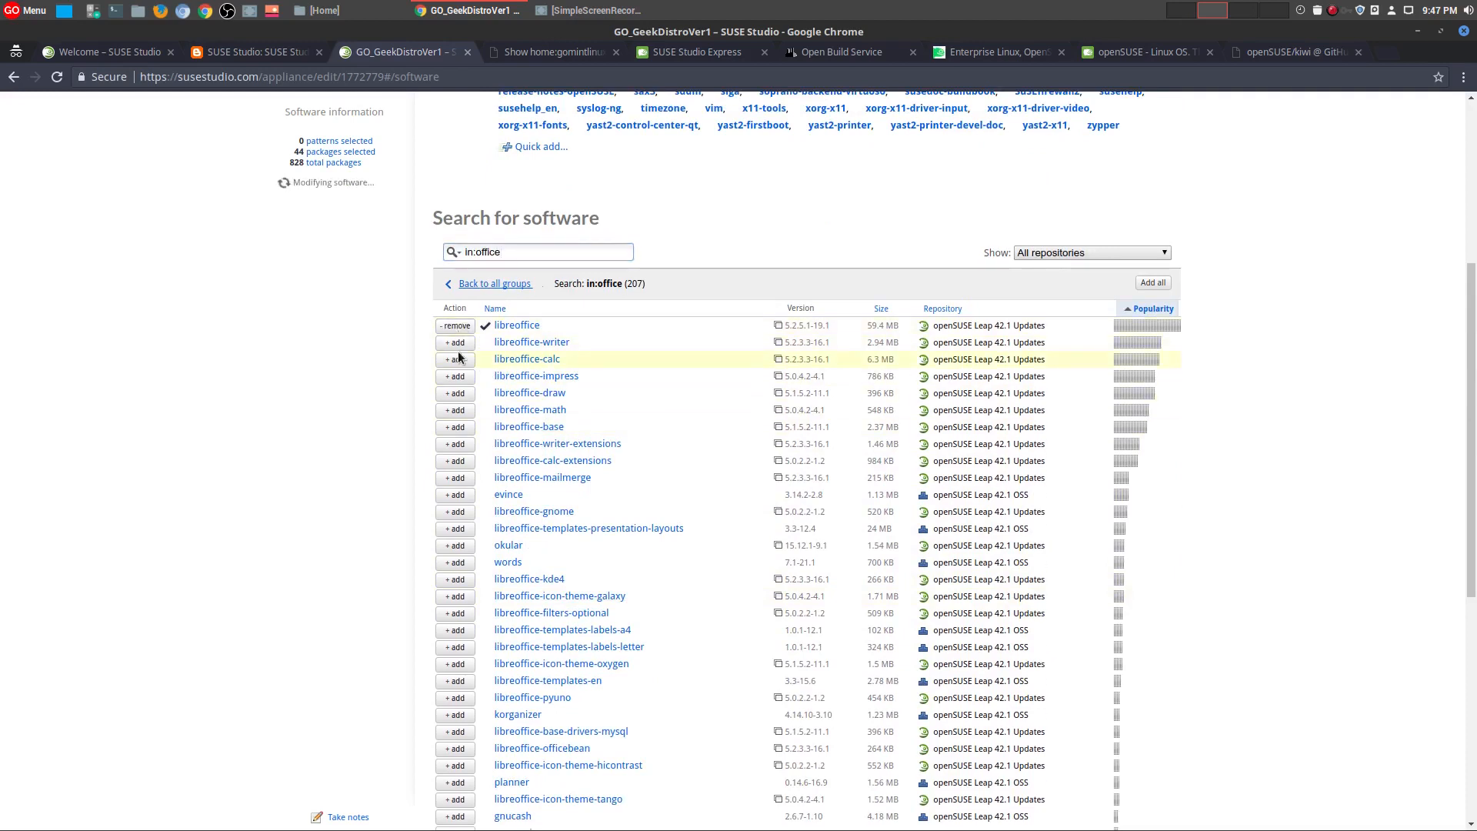
left_click(457, 343)
left_click(457, 360)
left_click(458, 375)
left_click(459, 394)
left_click(457, 410)
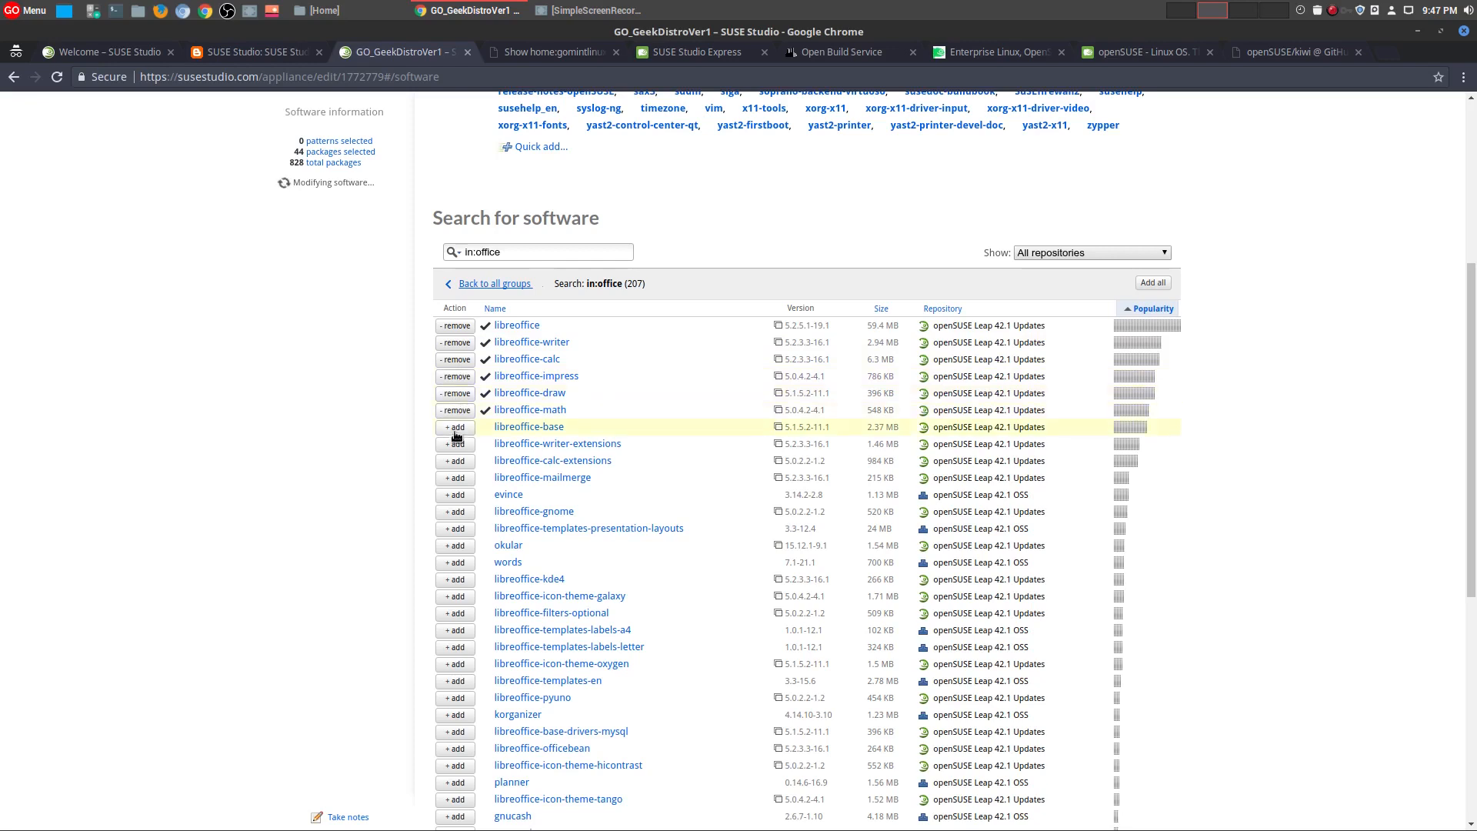
left_click(457, 427)
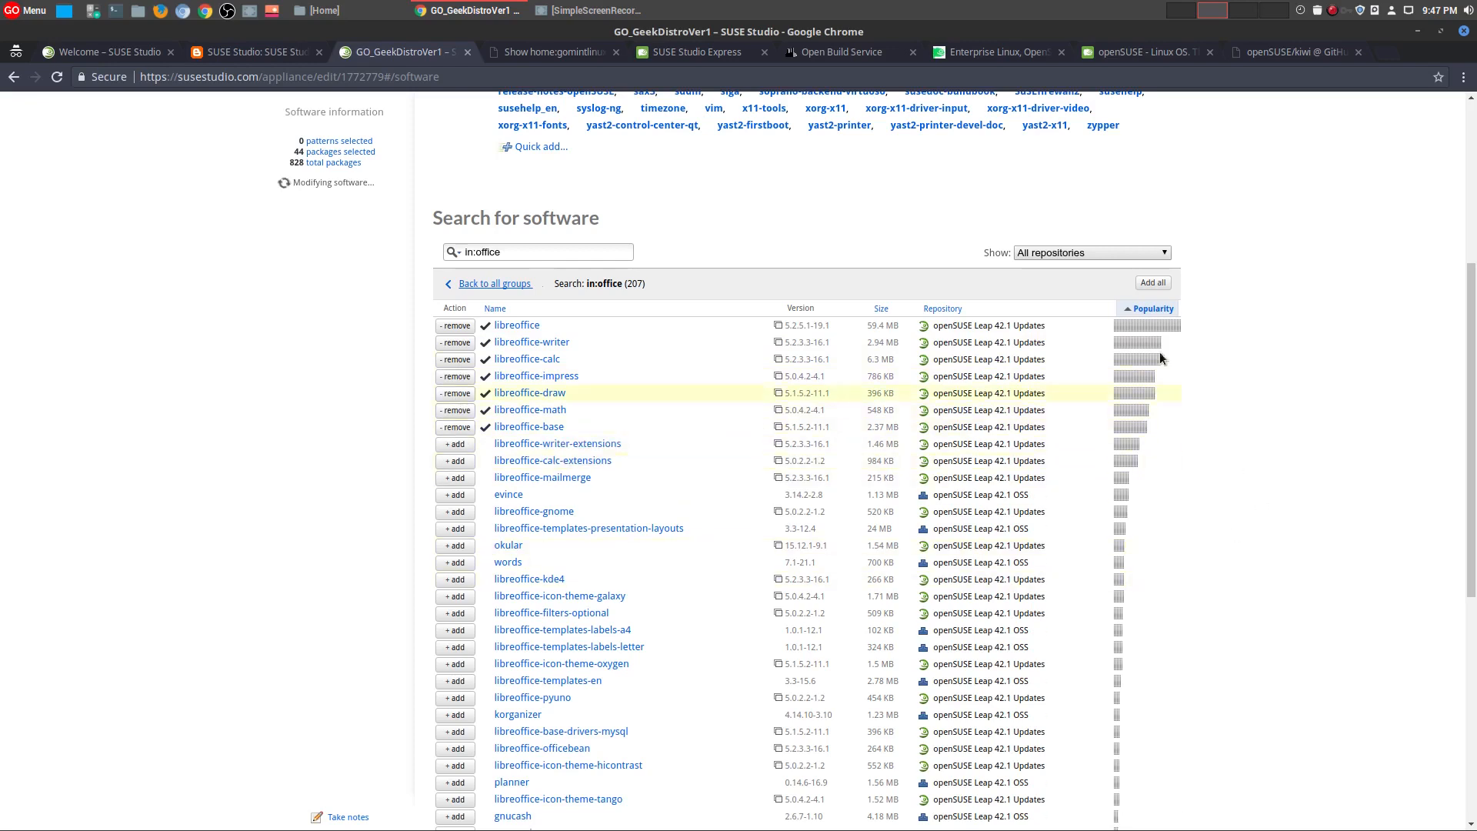
left_click(457, 444)
left_click(471, 461)
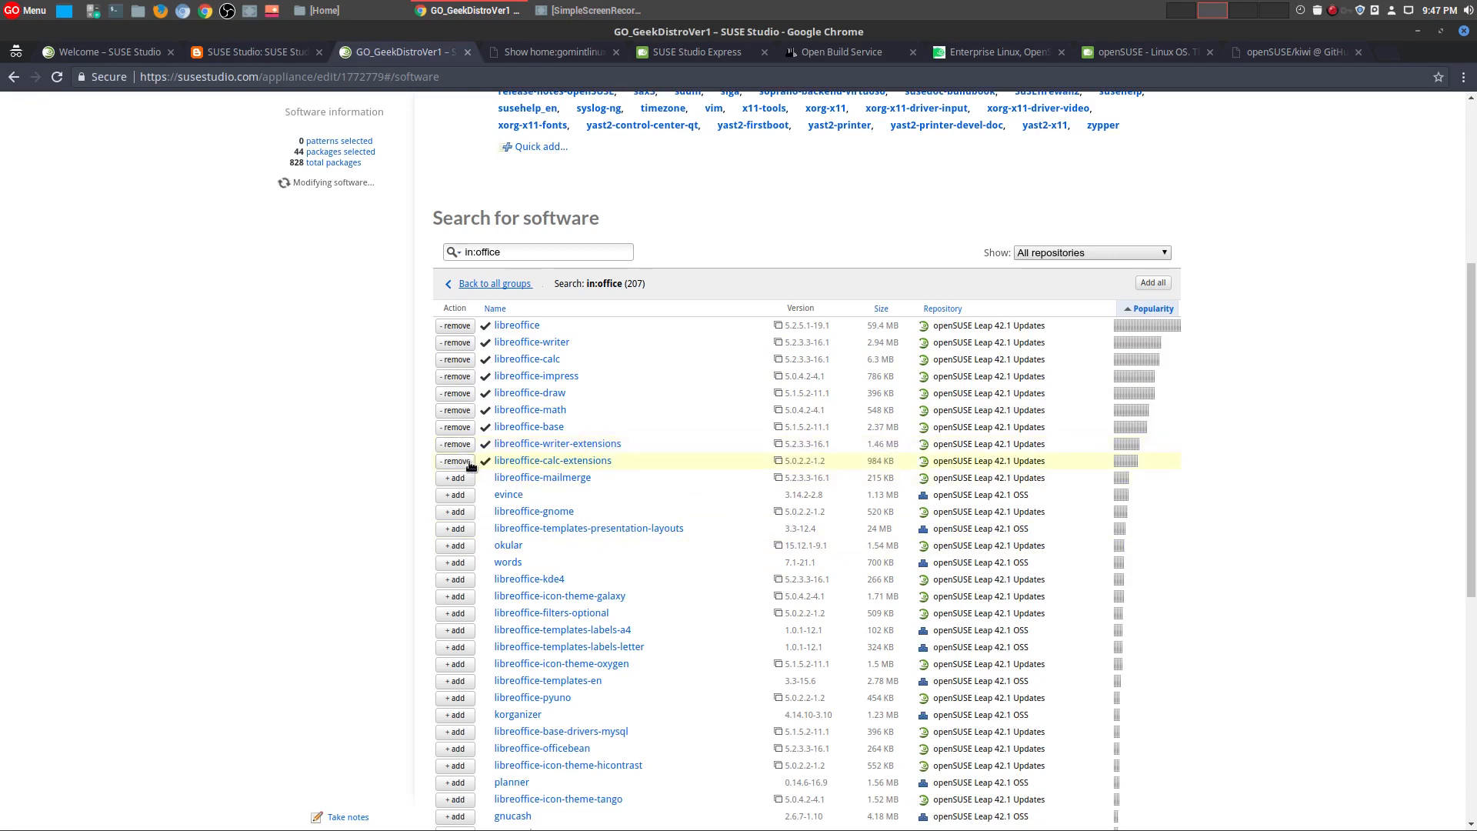
left_click(455, 478)
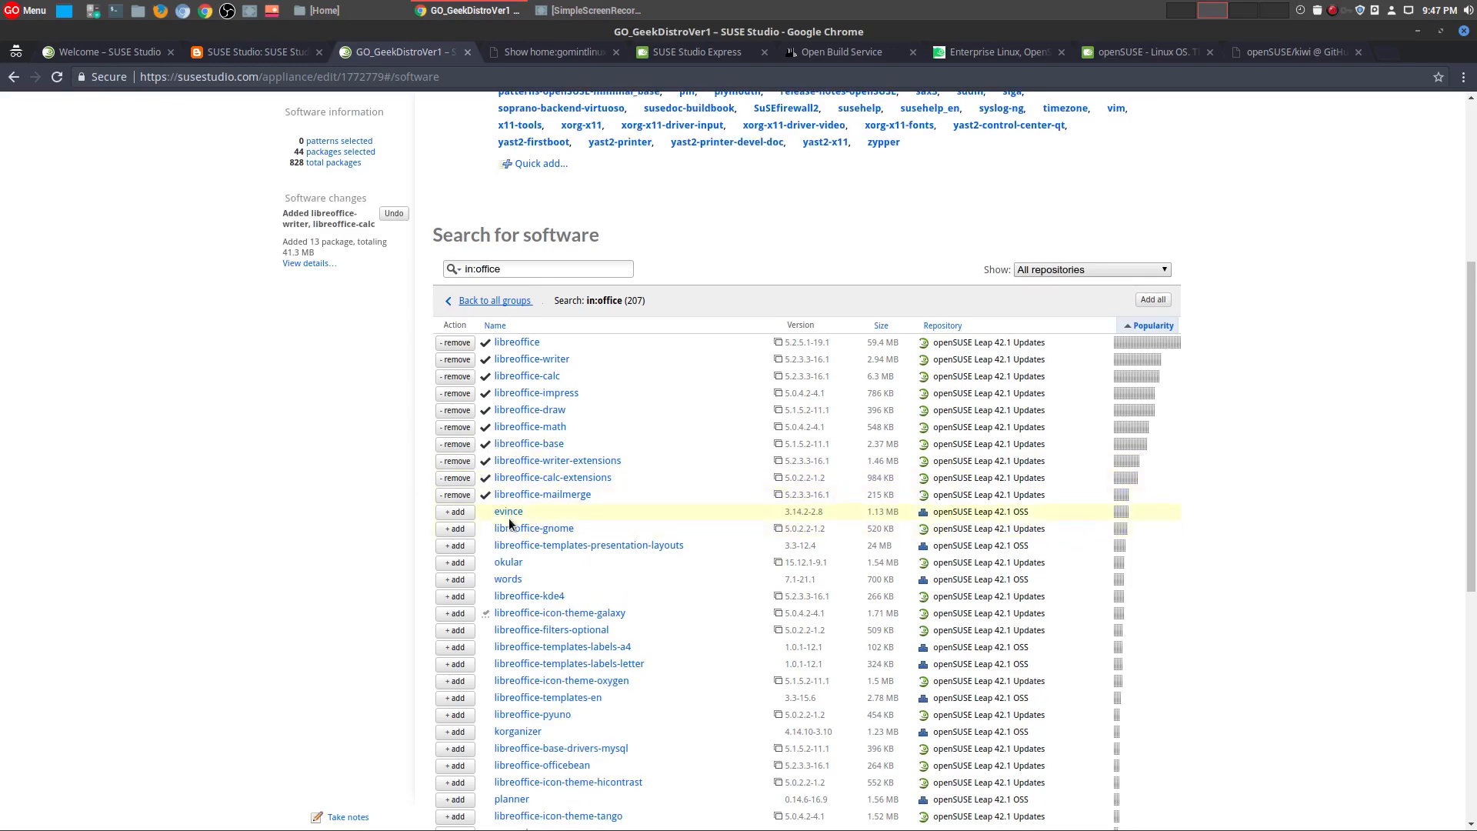
- View the evince package's details and add evince and libreoffice-templates-presentation-layouts to the appliance
left_click(496, 512)
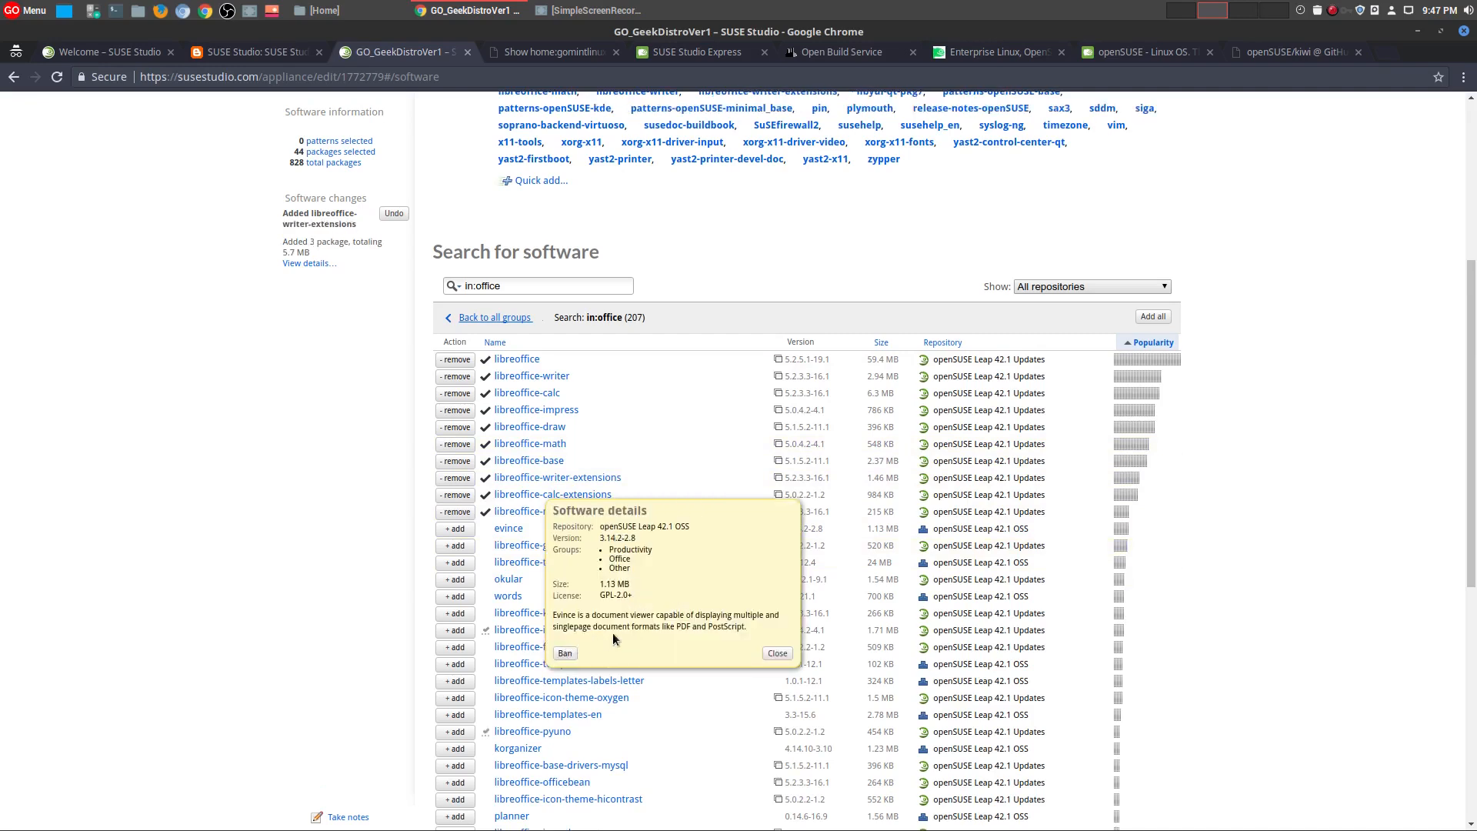
left_click(778, 654)
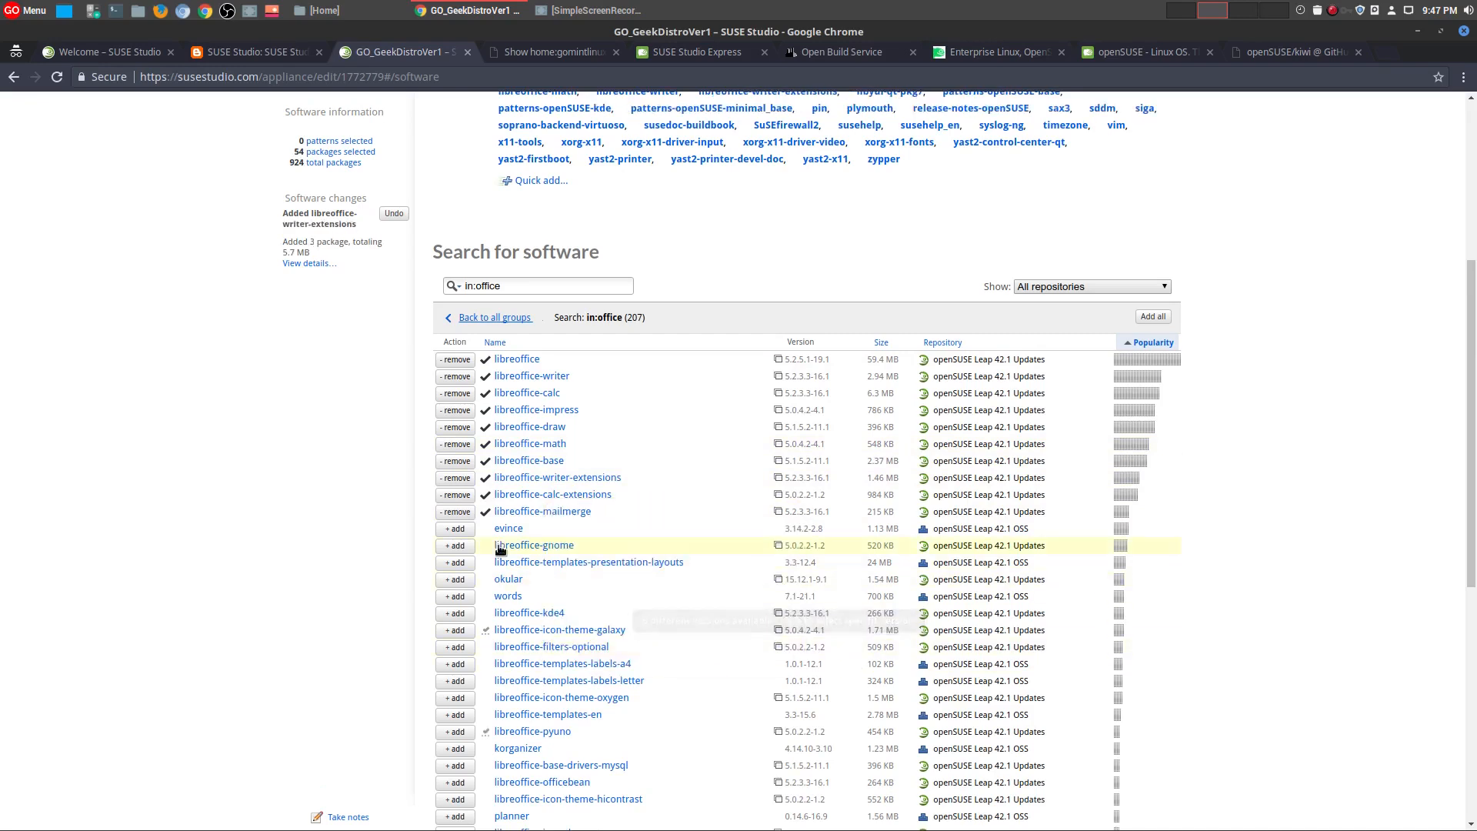
left_click(454, 529)
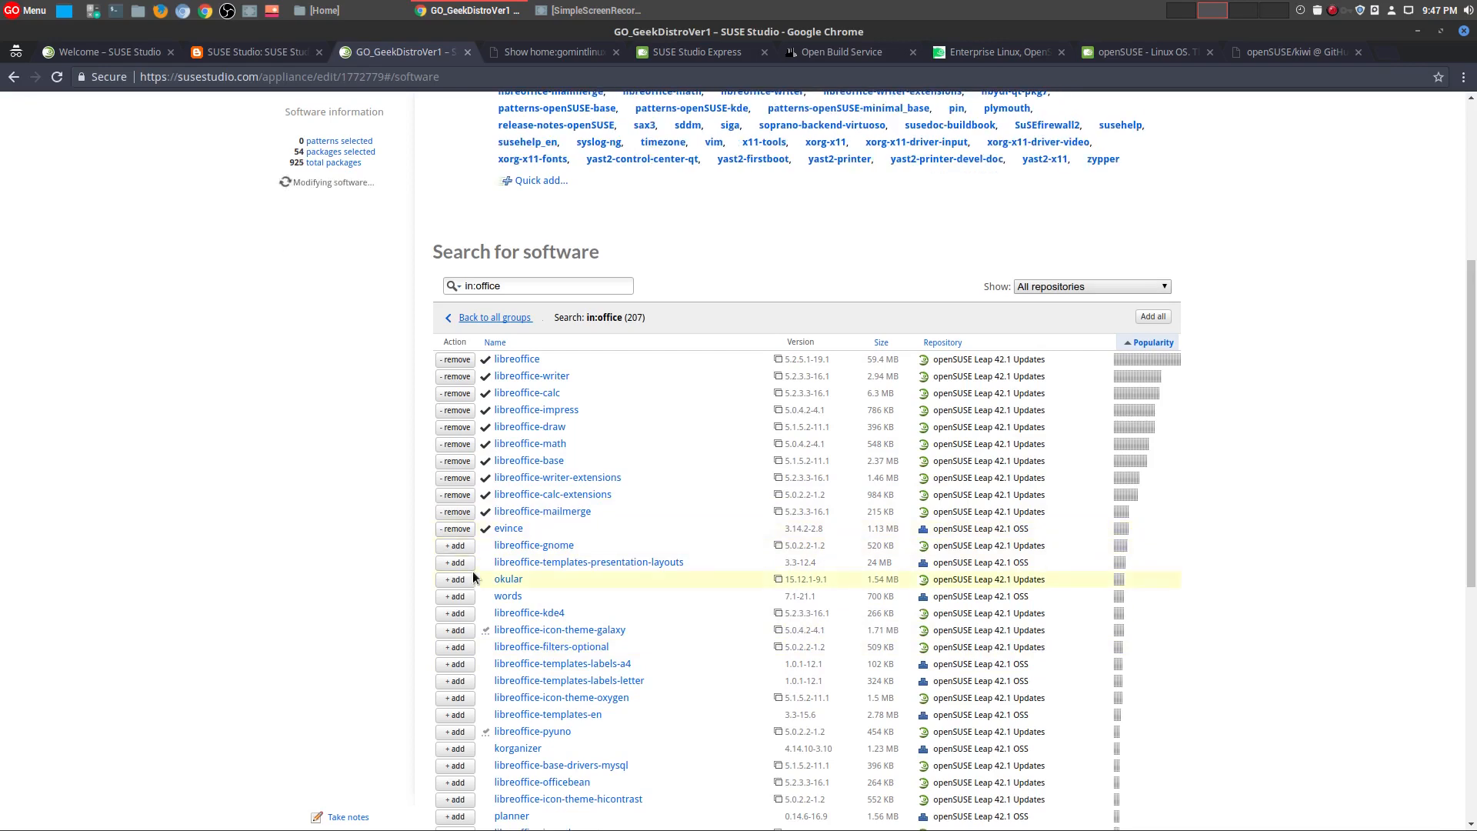
left_click(460, 564)
- Add okular, words, planner, gnucash, gnucash-docs and LibreOffice's kde4, filters-optional, pyuno, galaxy and oxygen icon themes, and A4, letter and English templates
left_click(505, 581)
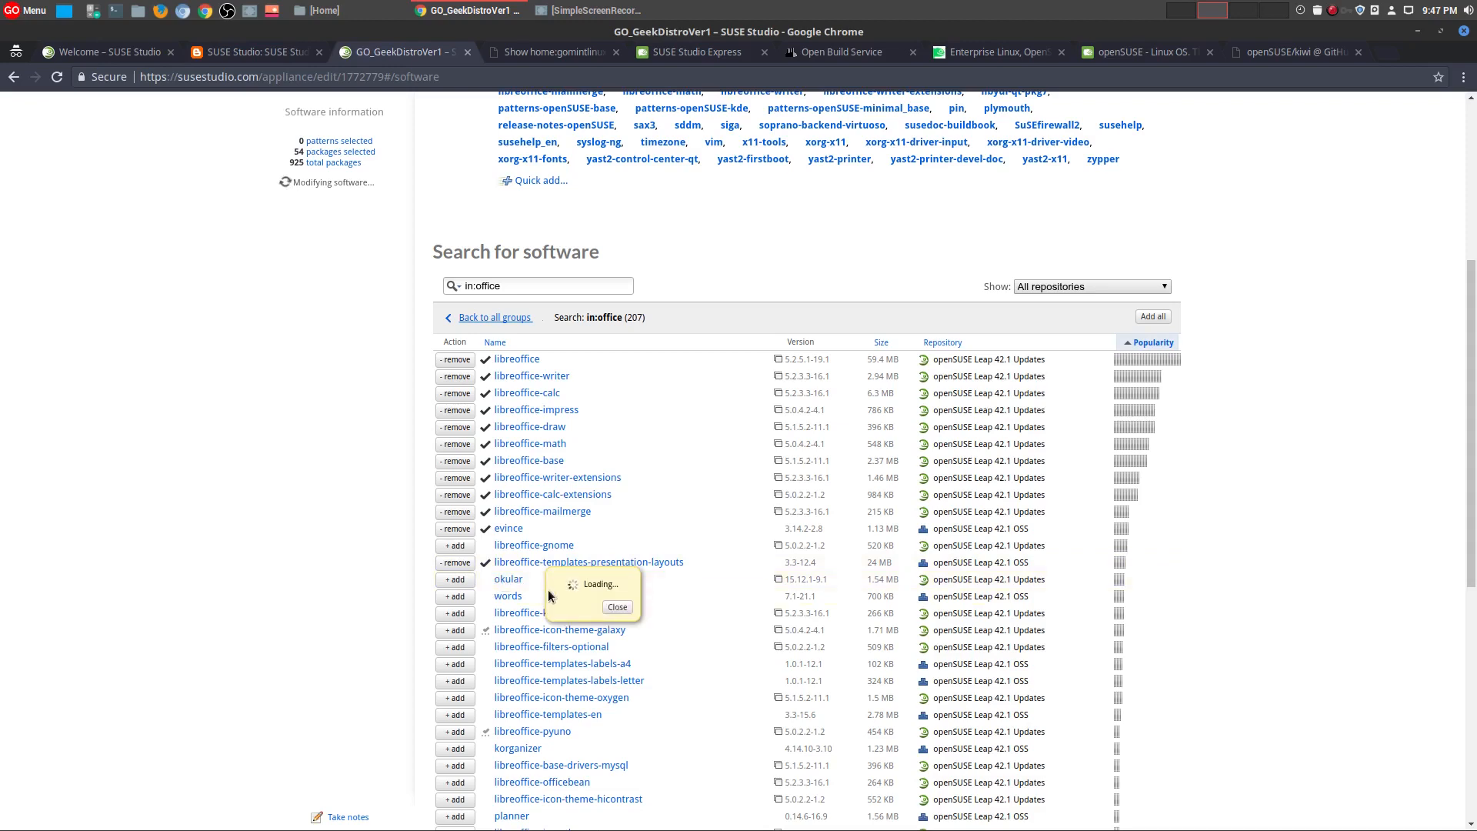
scroll(548, 594, "down", 3)
left_click(457, 616)
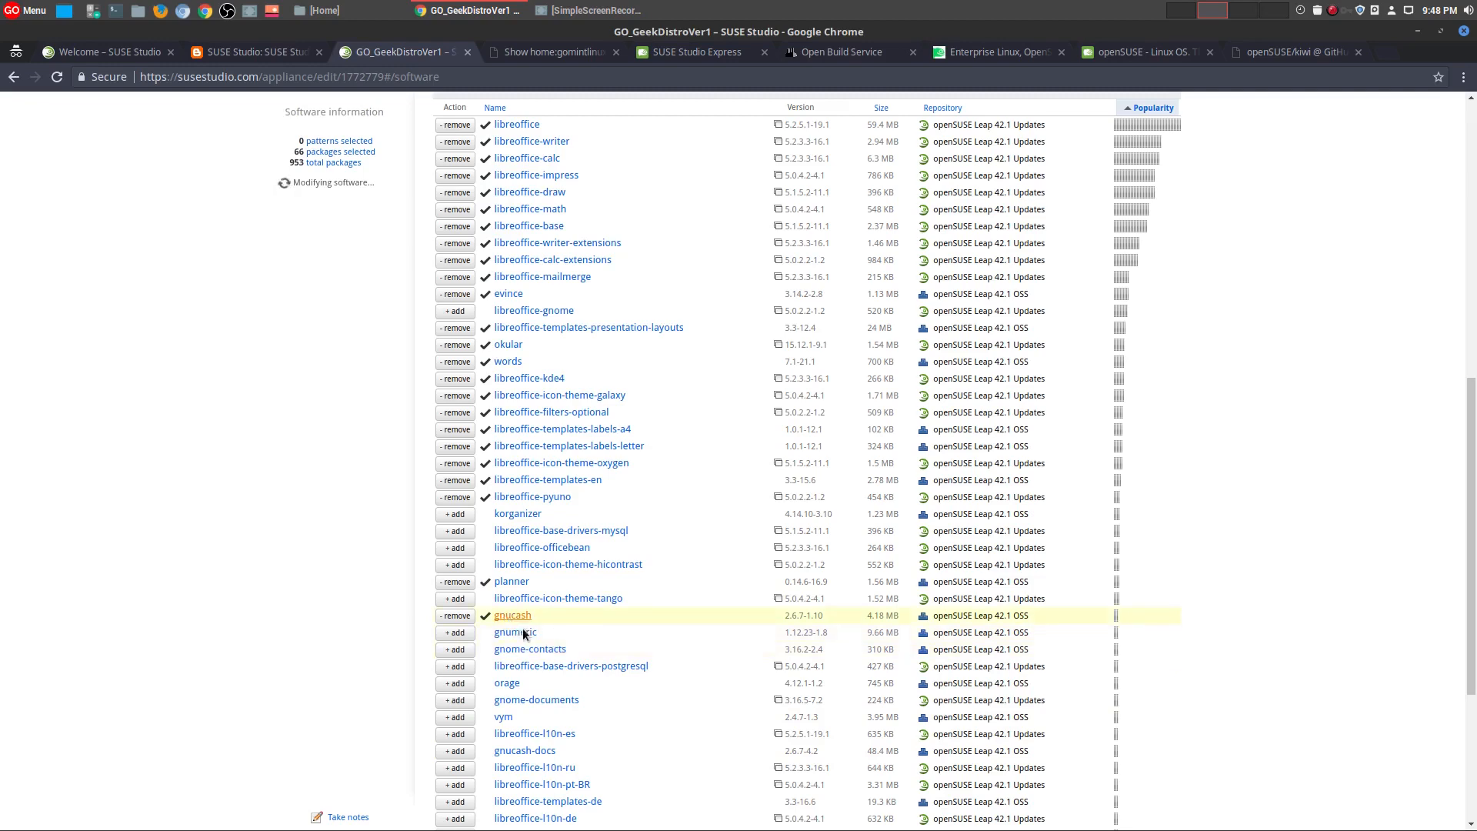
scroll(649, 684, "down", 4)
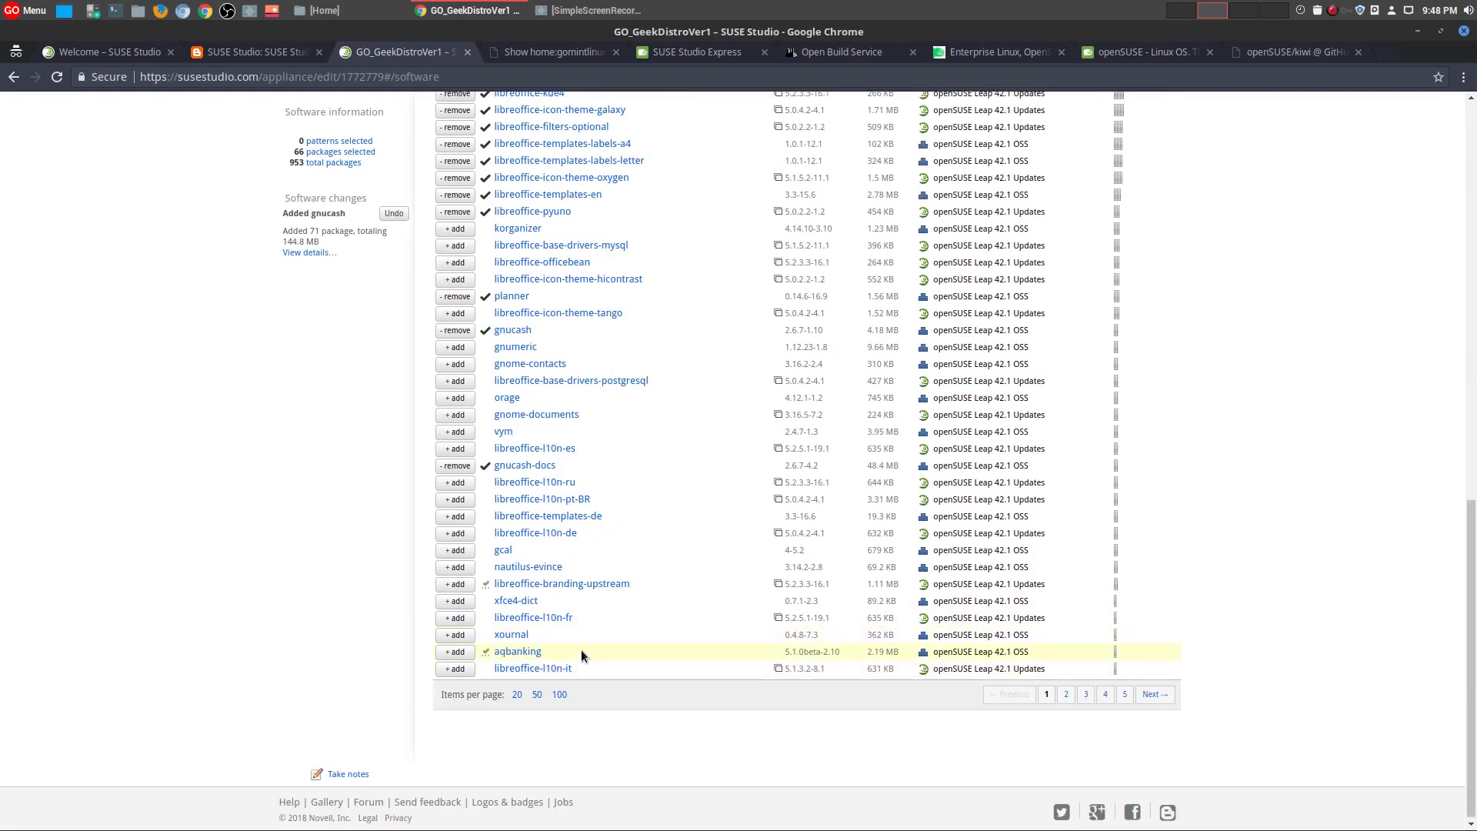
- Look through the second page of packages in the Office software group
left_click(1159, 695)
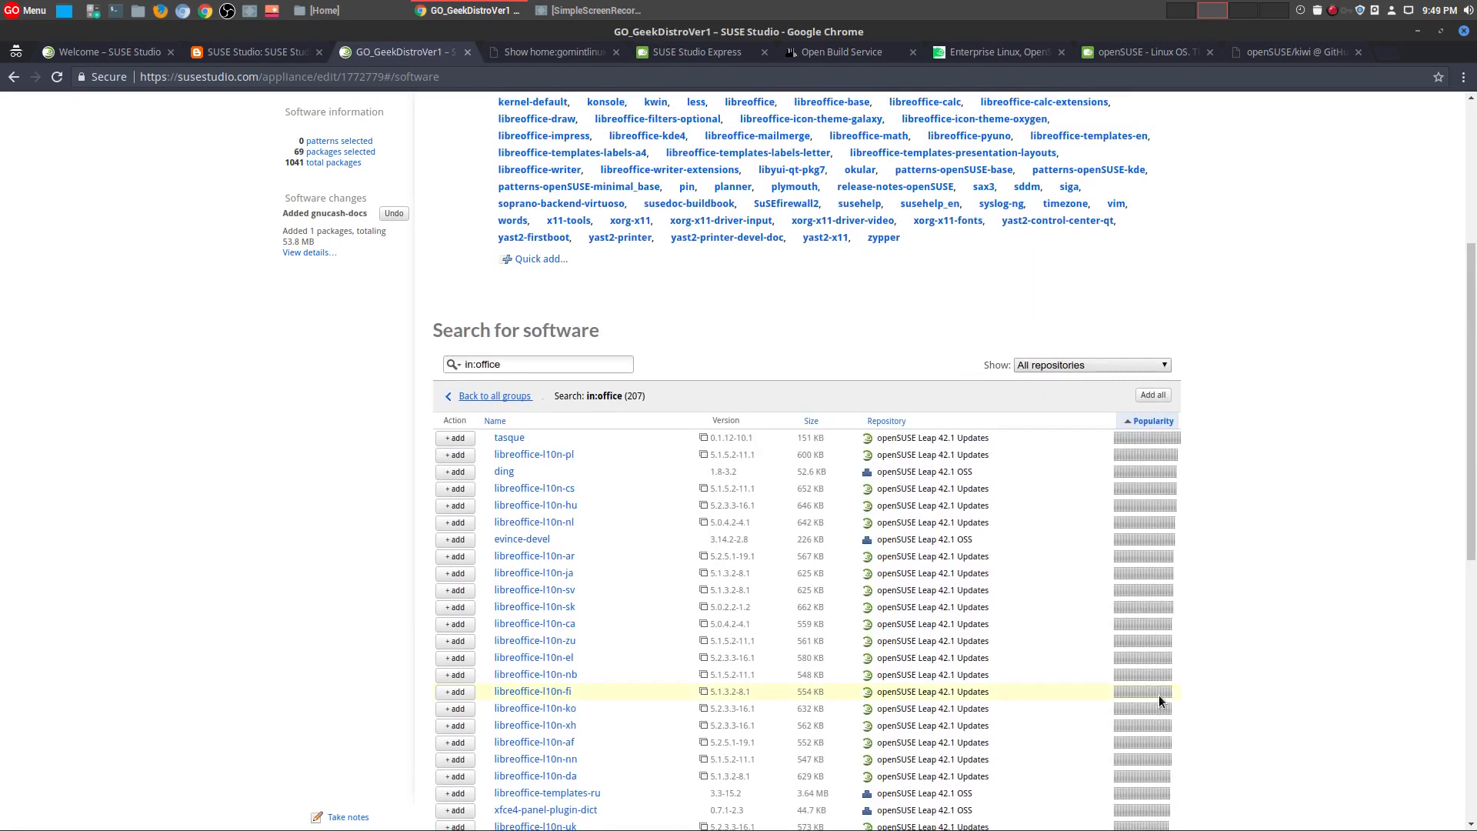
scroll(1159, 694, "down", 8)
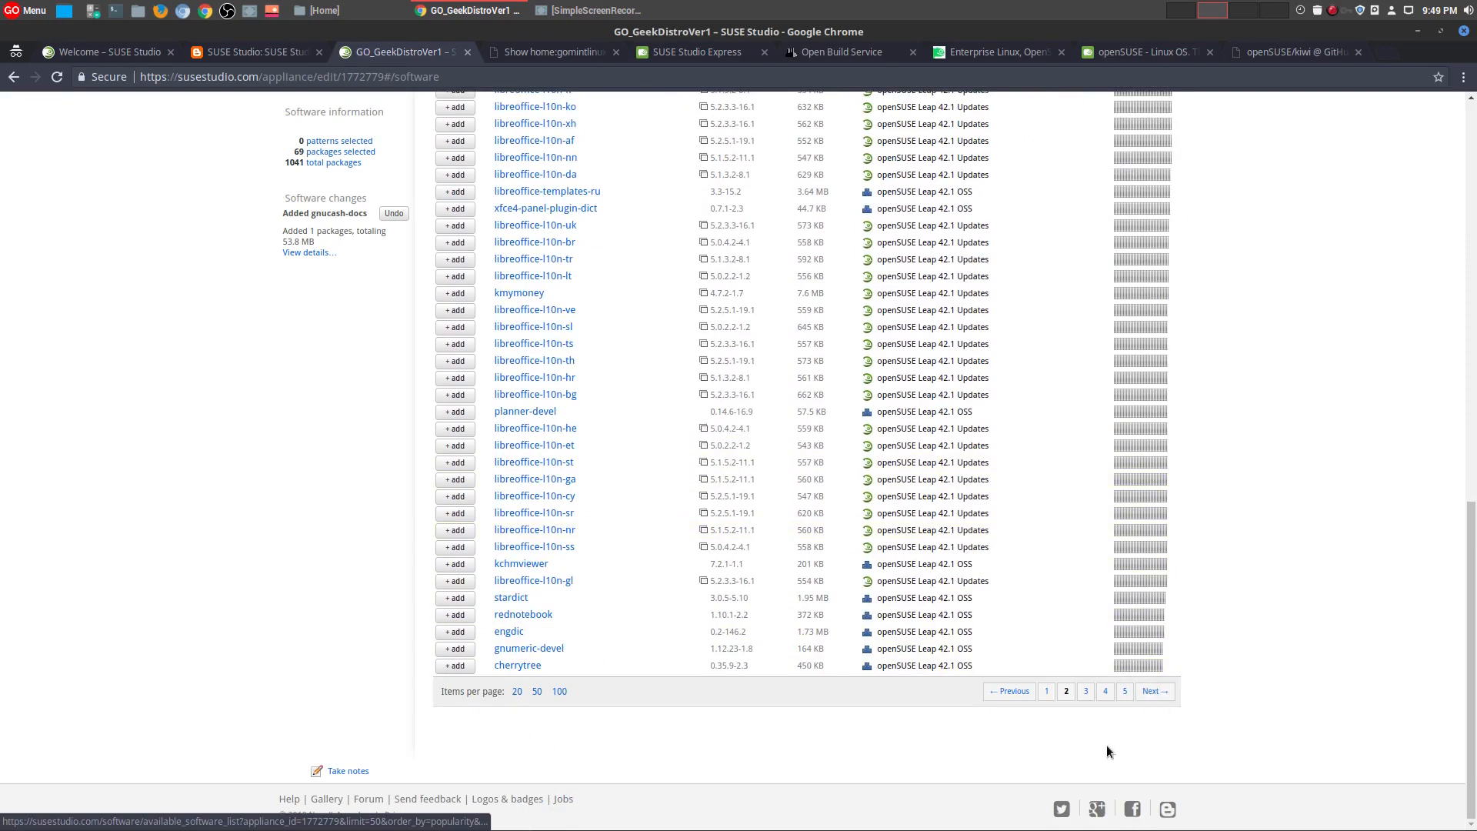
scroll(1107, 626, "up", 10)
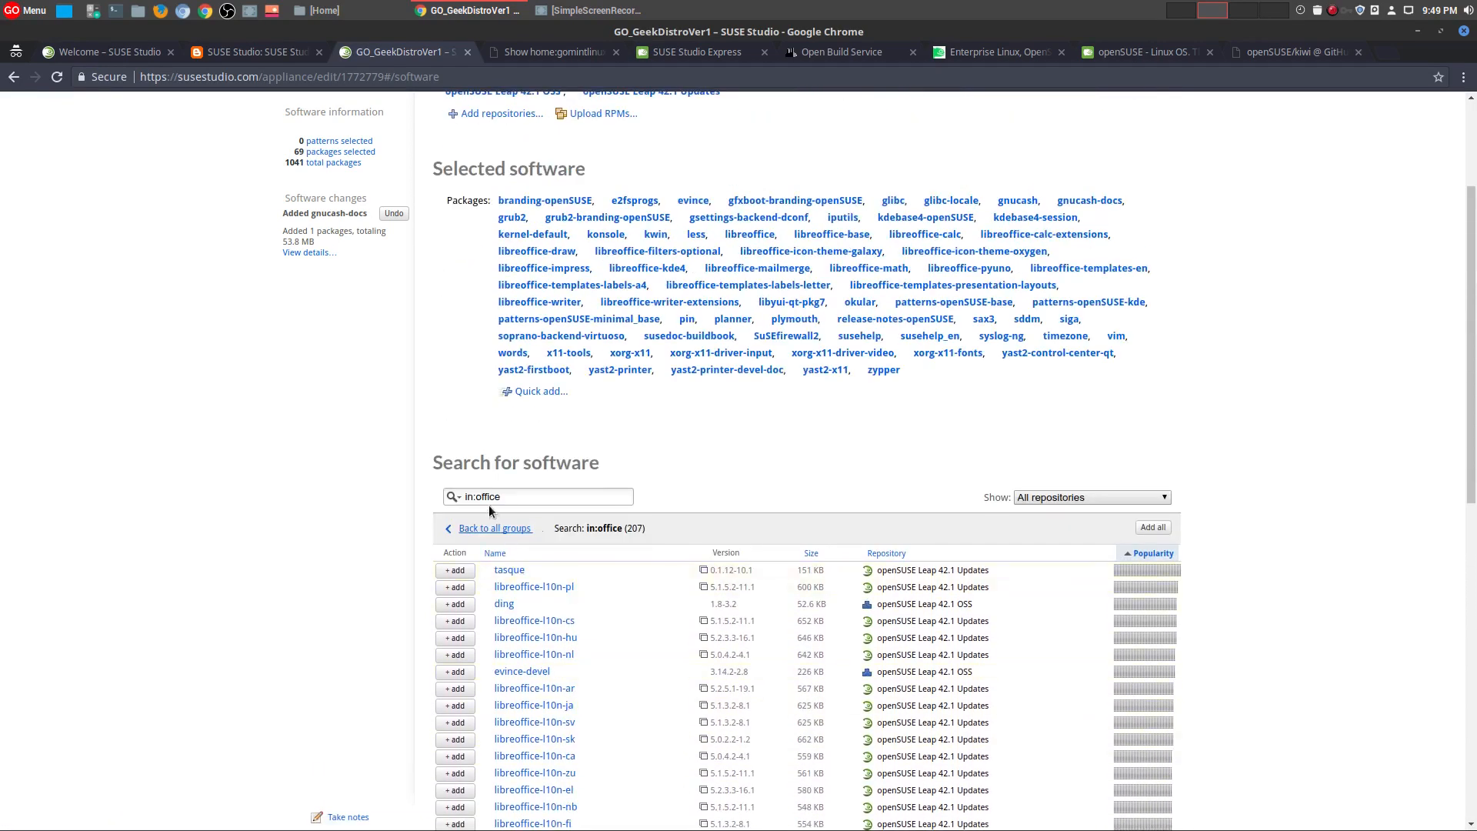
- Open the Desktop software group and add all its listed packages: krdc, krfb, linuxvnc and tint2
left_click(494, 529)
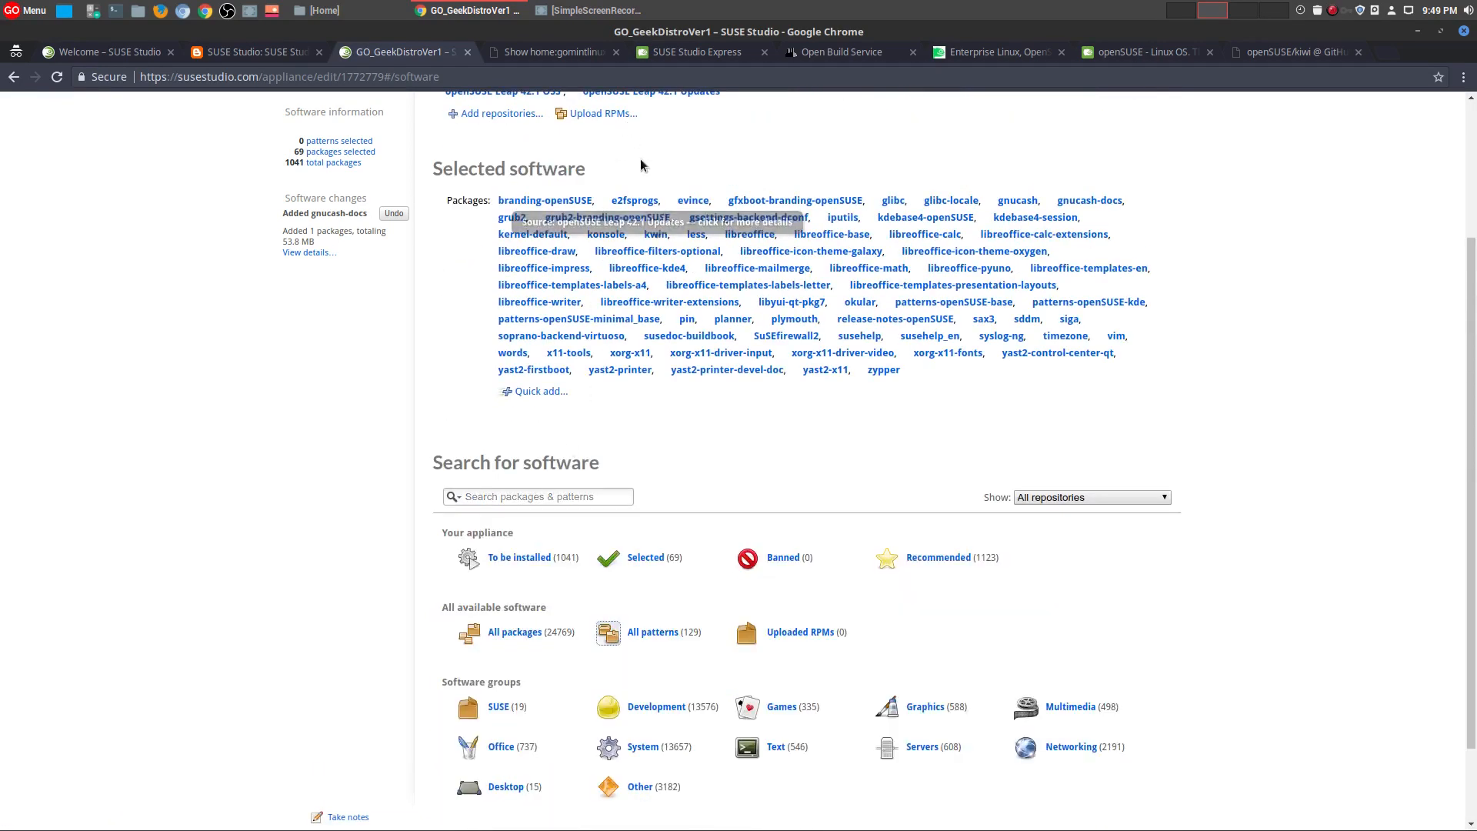
scroll(697, 753, "down", 2)
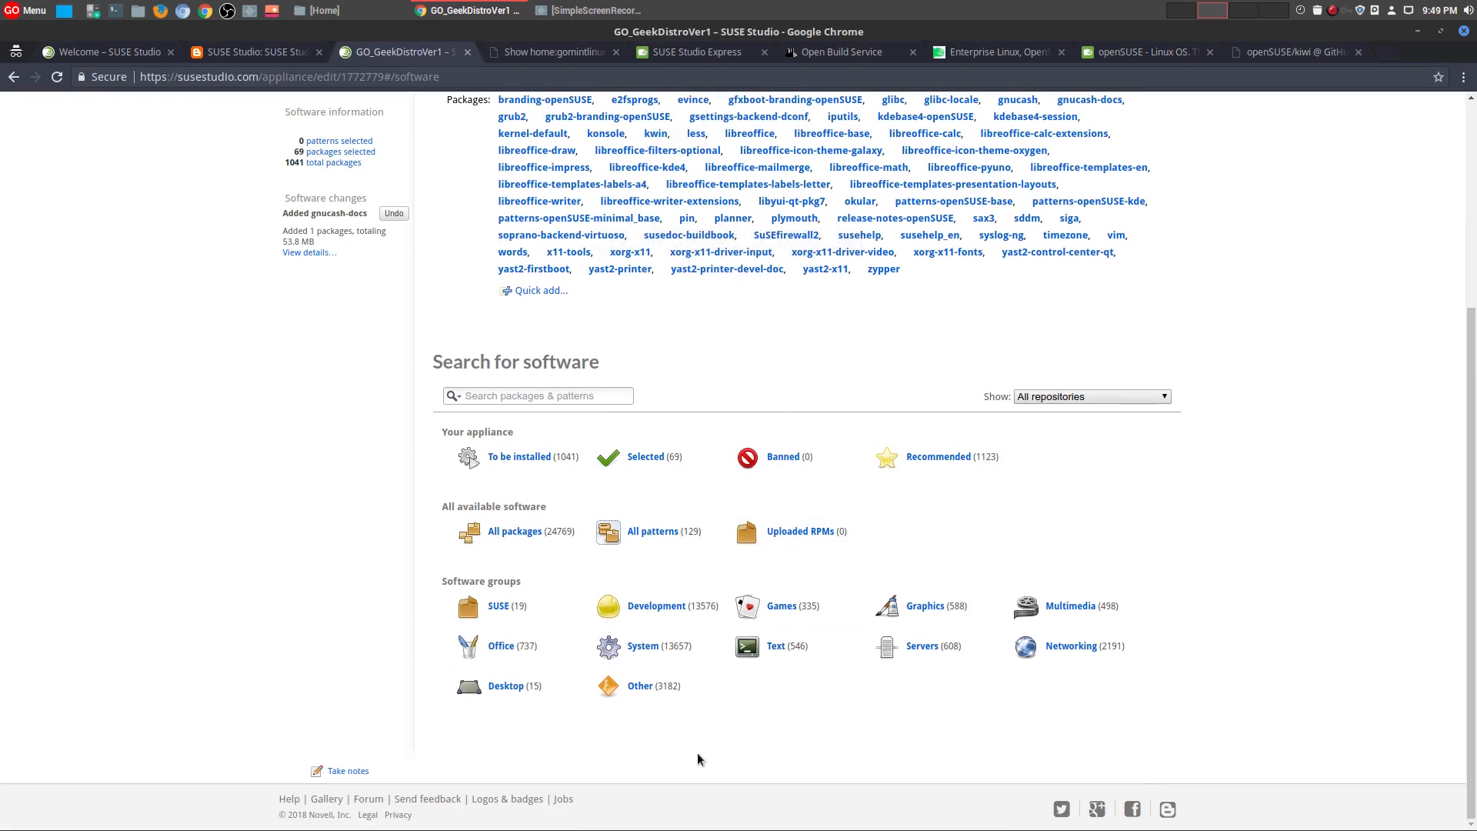
left_click(514, 687)
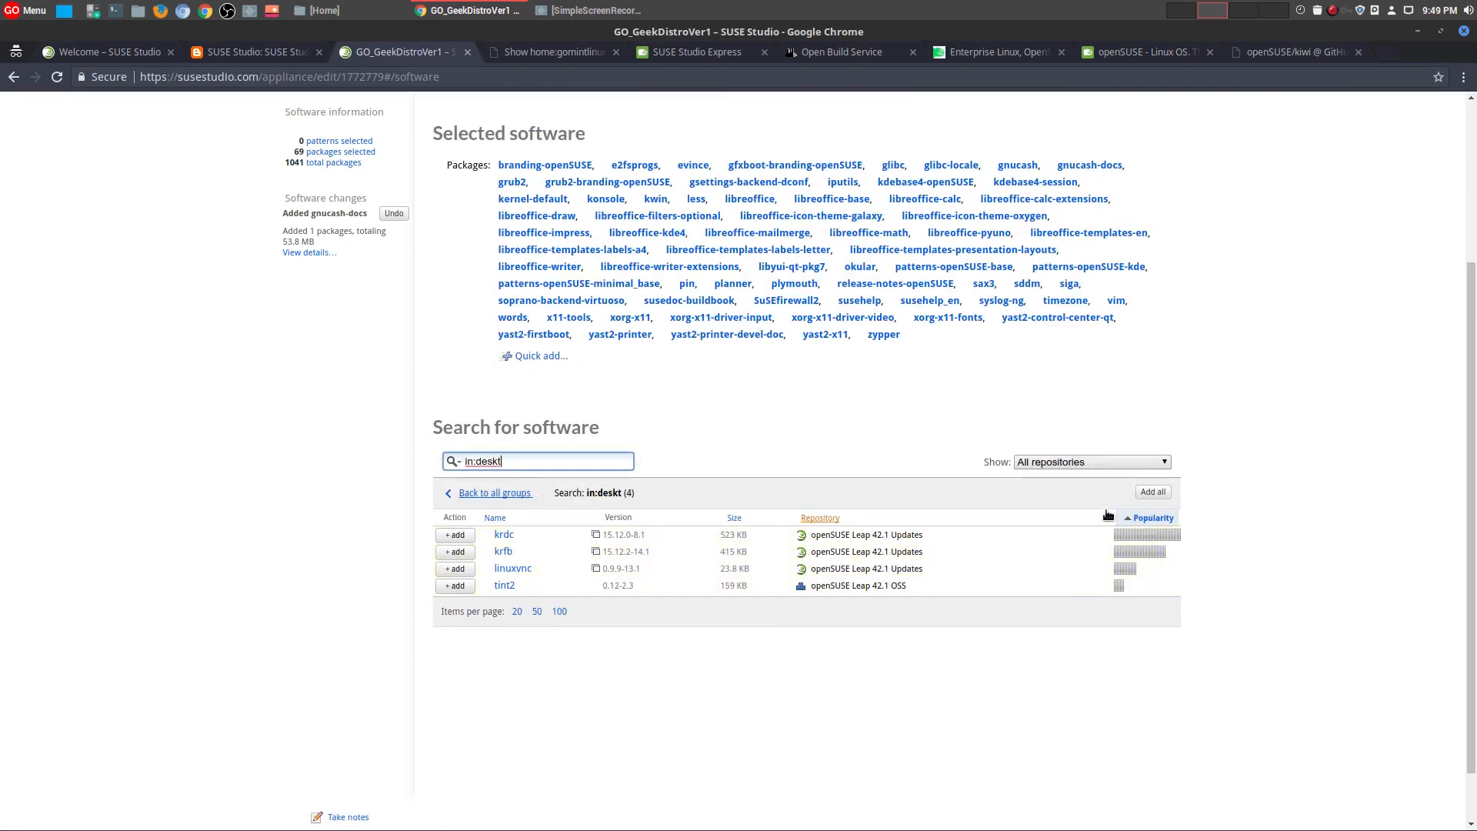
left_click(1152, 494)
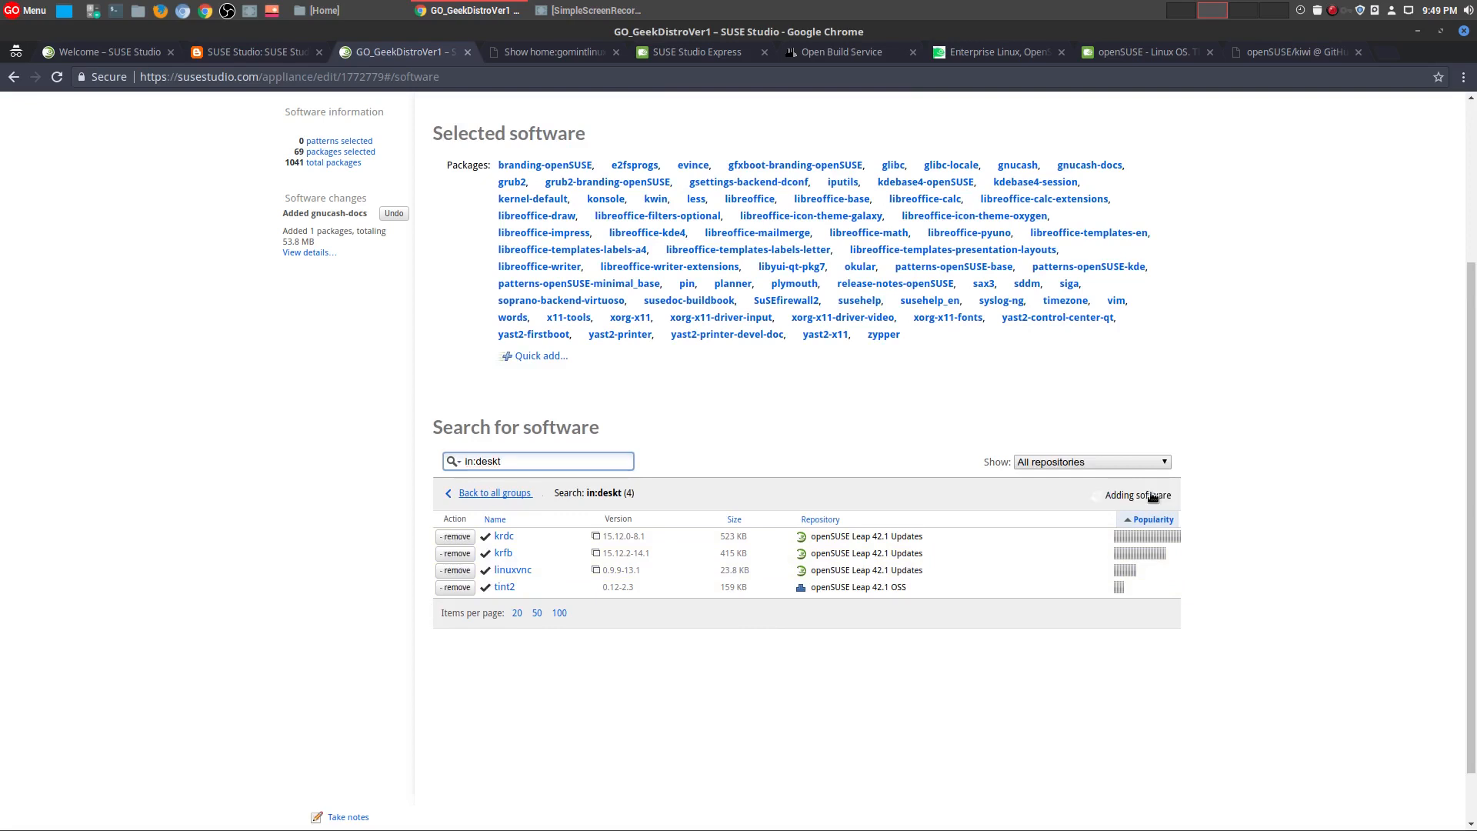
- Open the Development software group and look through the packages on its first page
left_click(469, 493)
left_click(677, 674)
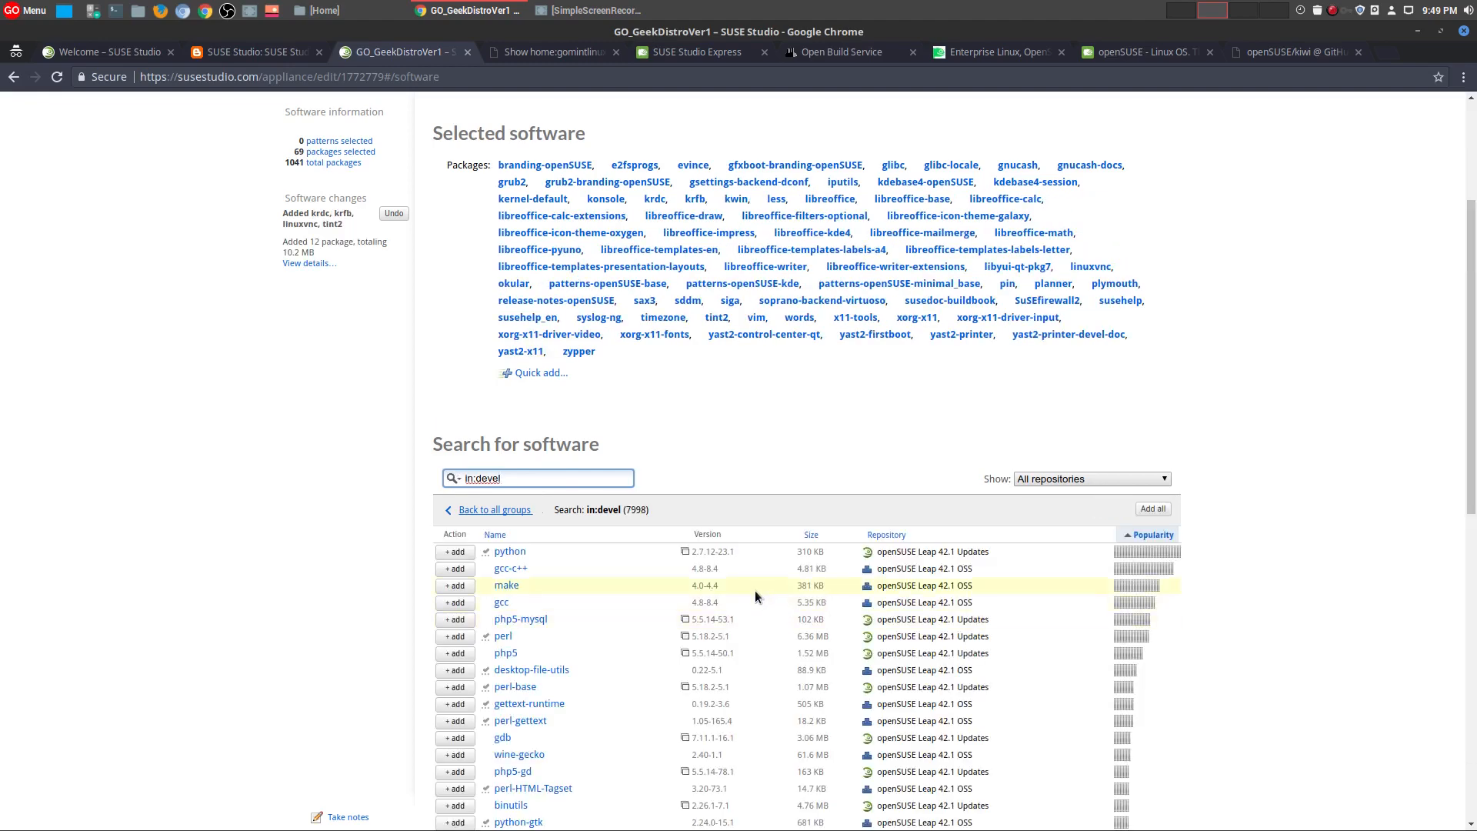
scroll(755, 591, "down", 2)
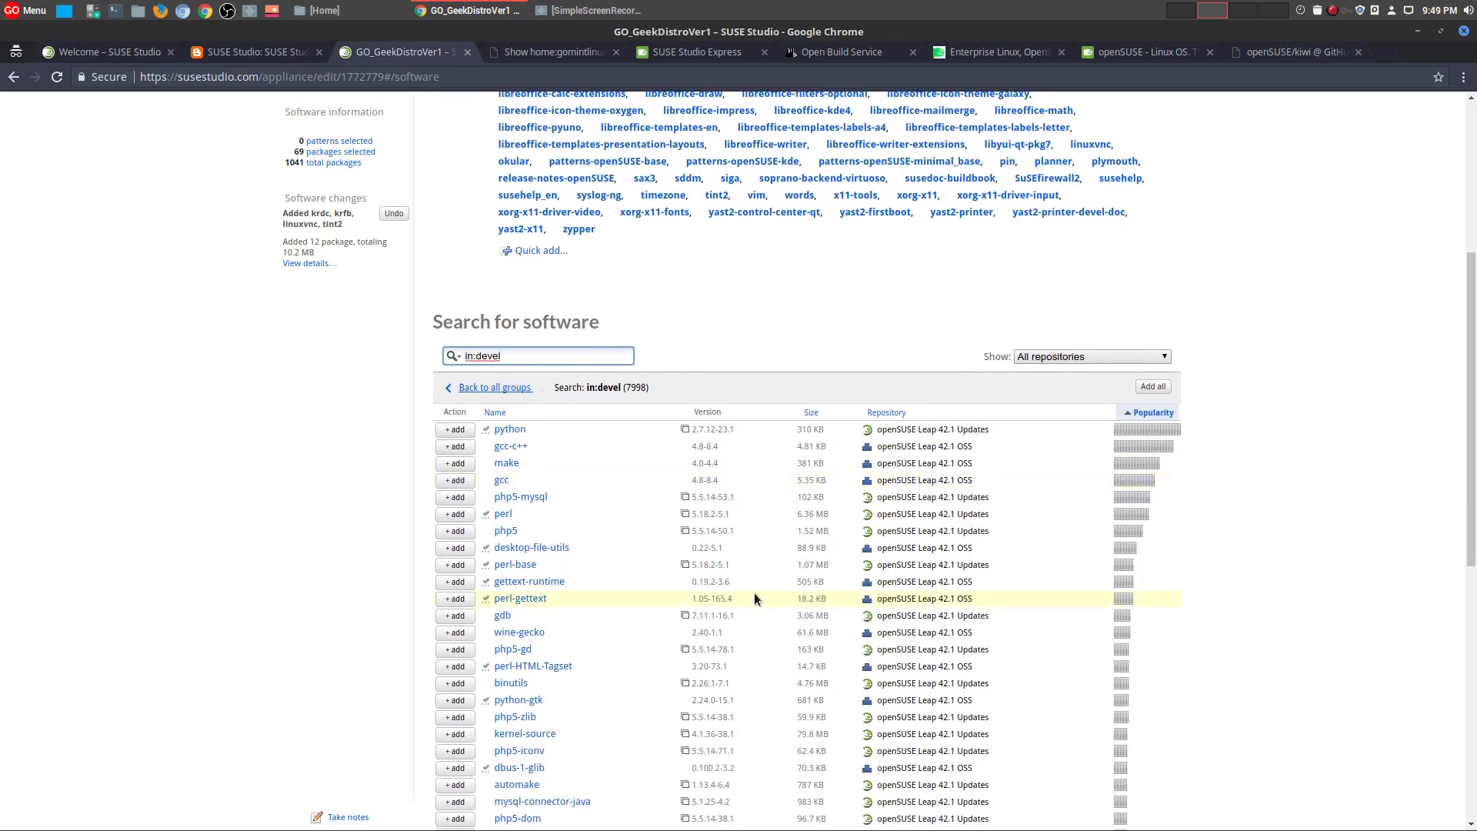
scroll(755, 594, "down", 2)
scroll(755, 594, "down", 3)
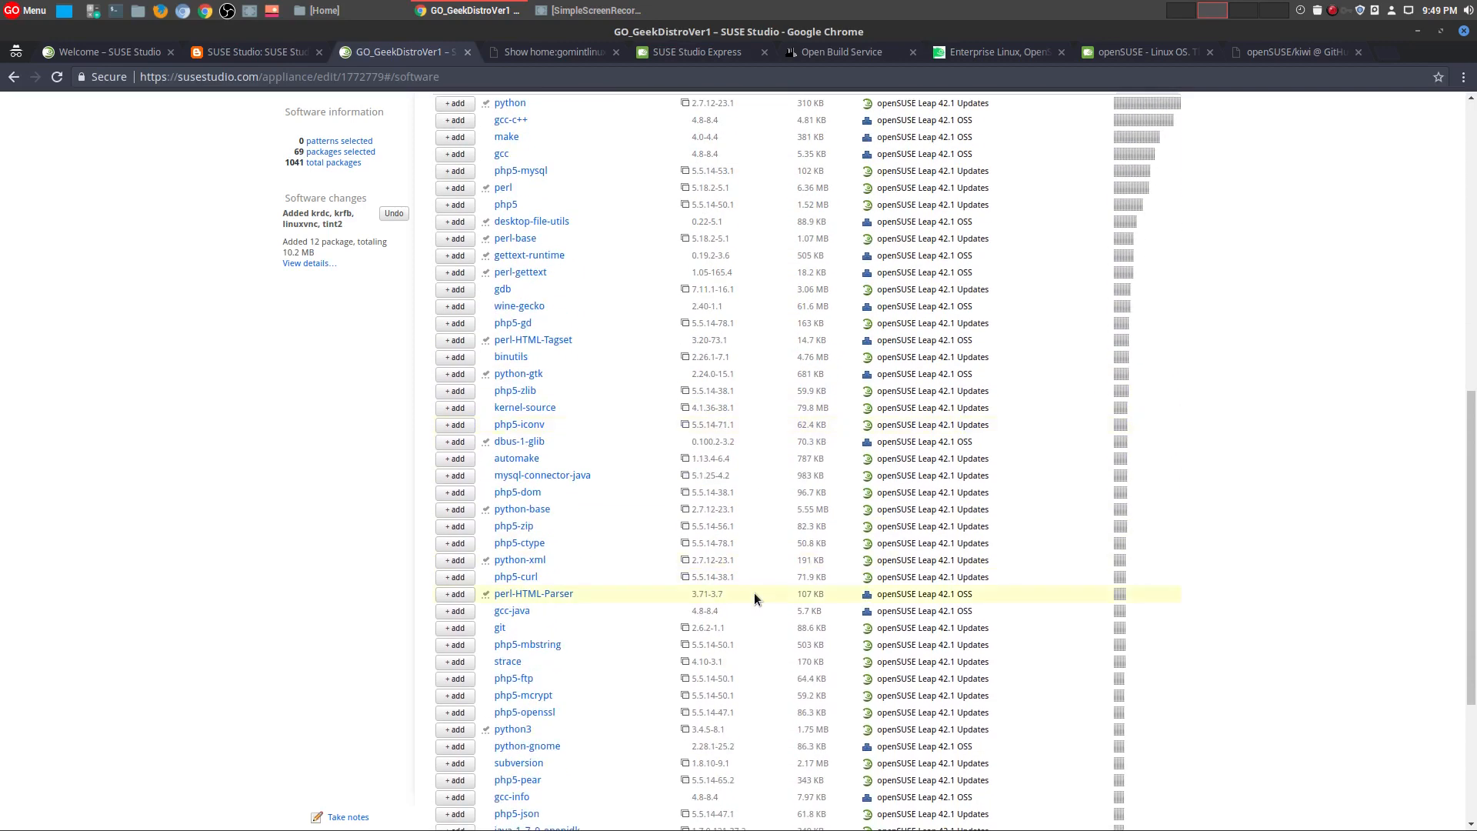
scroll(754, 594, "down", 3)
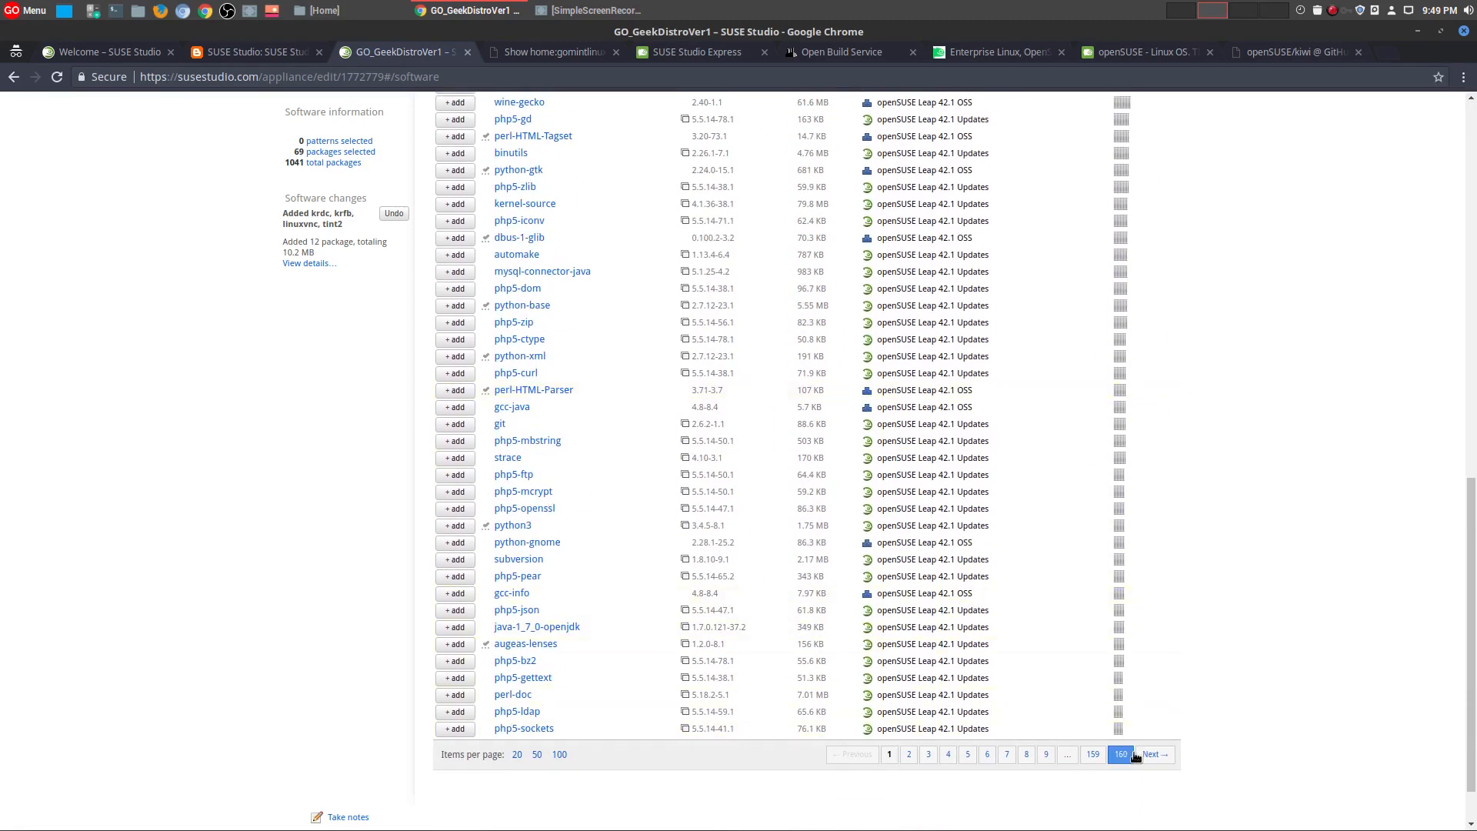
scroll(740, 652, "up", 3)
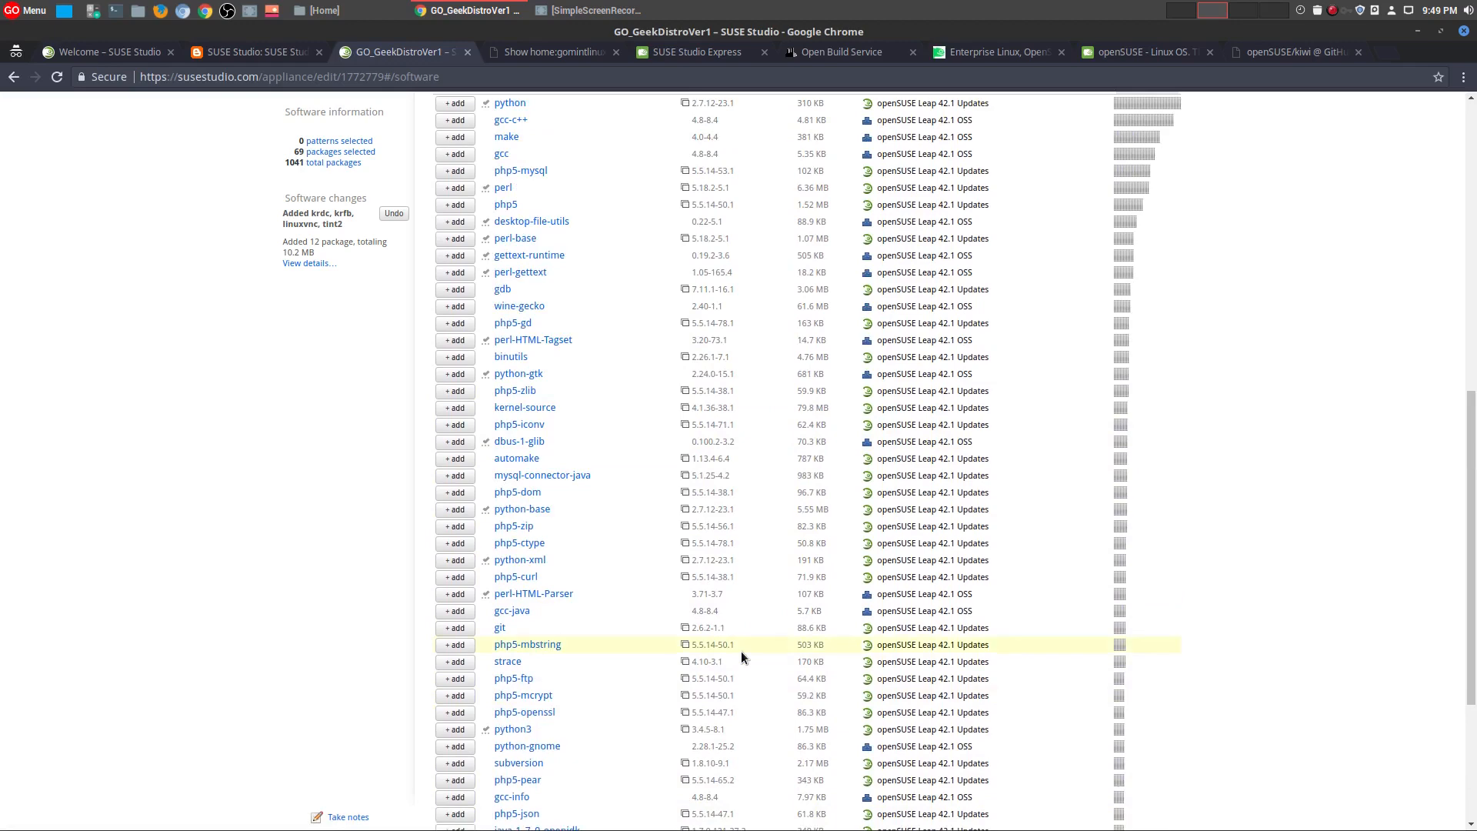
scroll(740, 651, "up", 3)
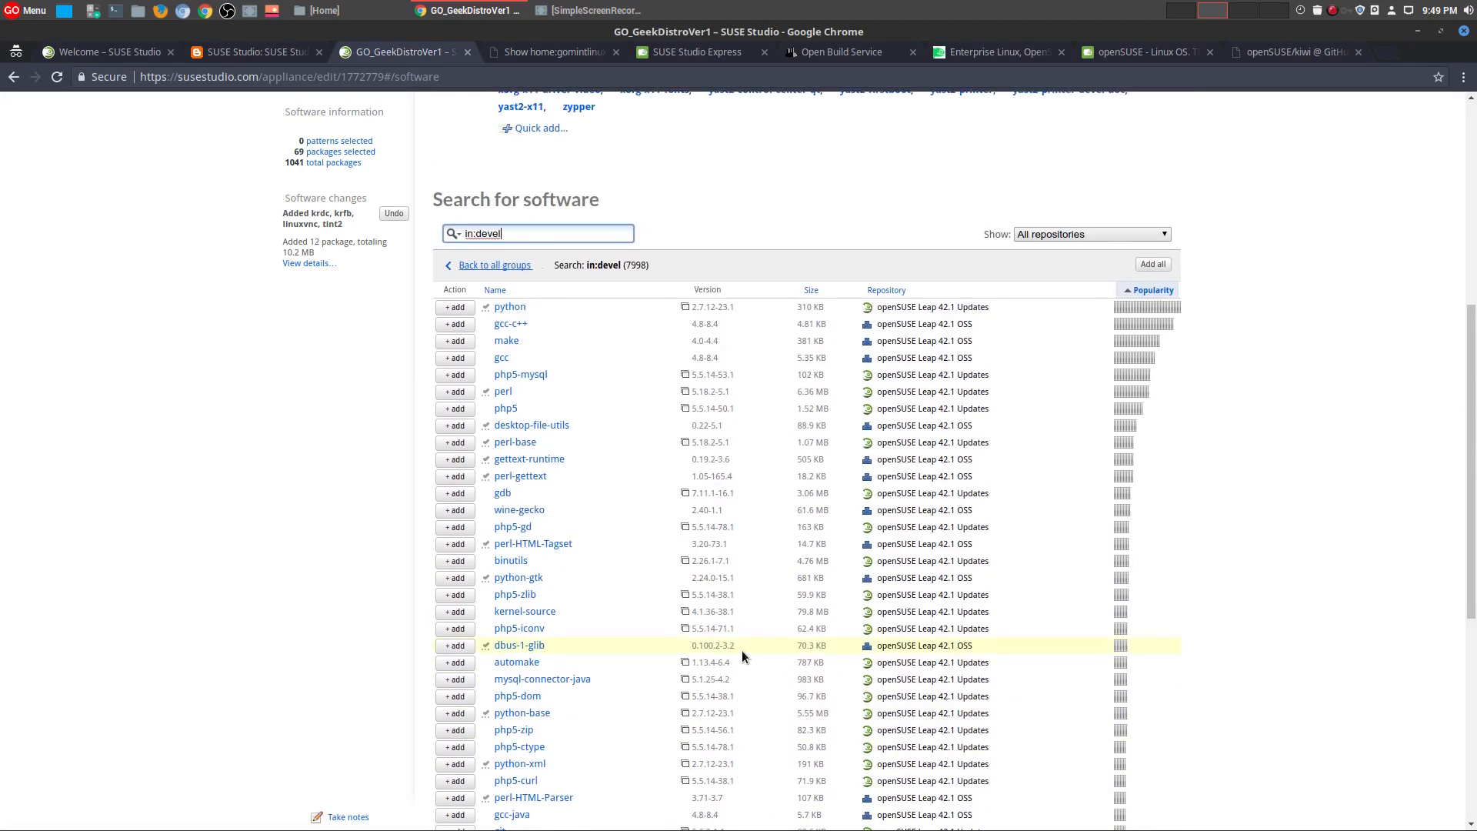
- Return to all software groups, open the System group and look through the packages on its first page
scroll(742, 654, "up", 4)
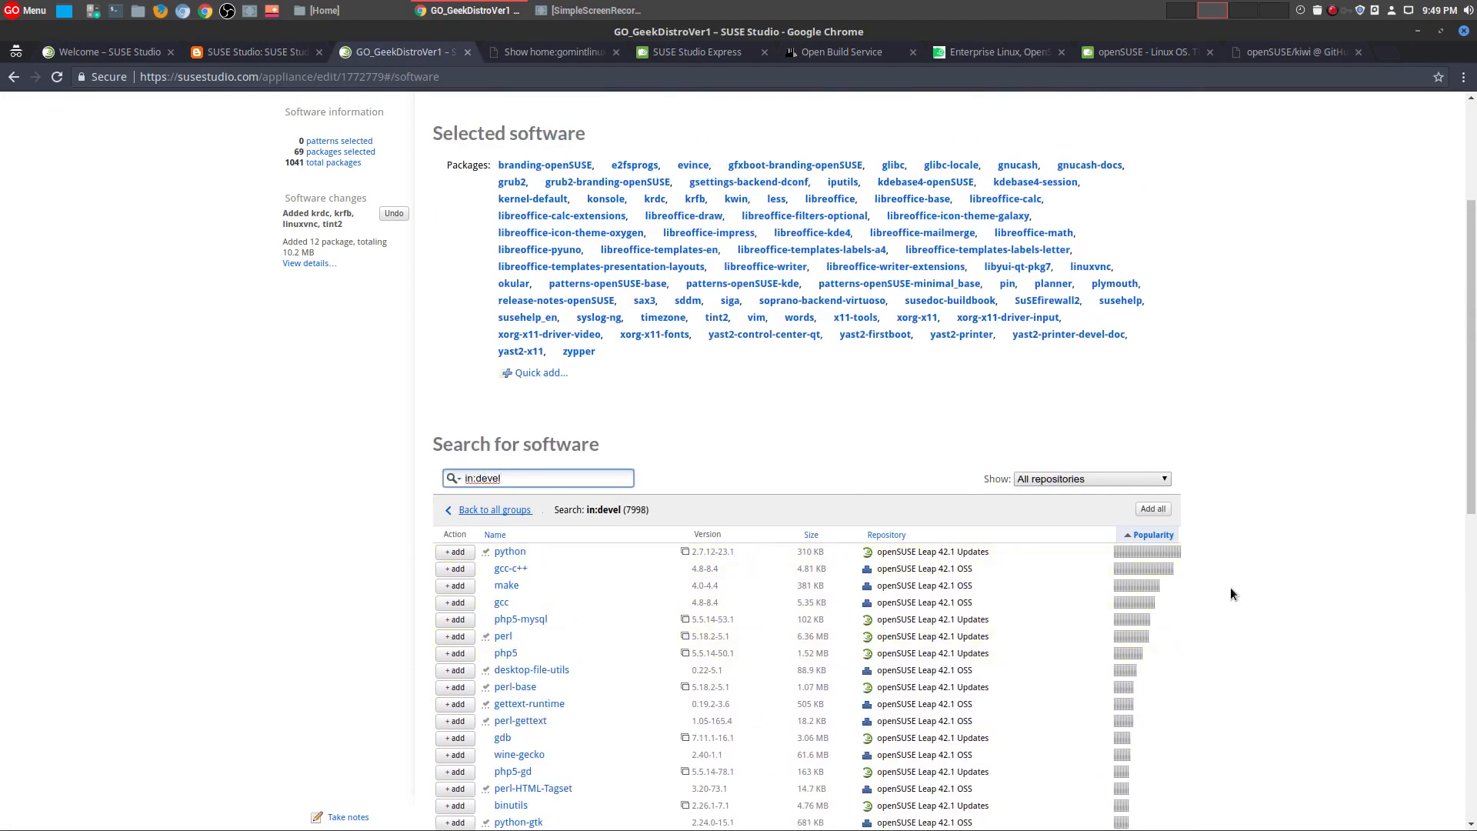
scroll(1231, 594, "up", 3)
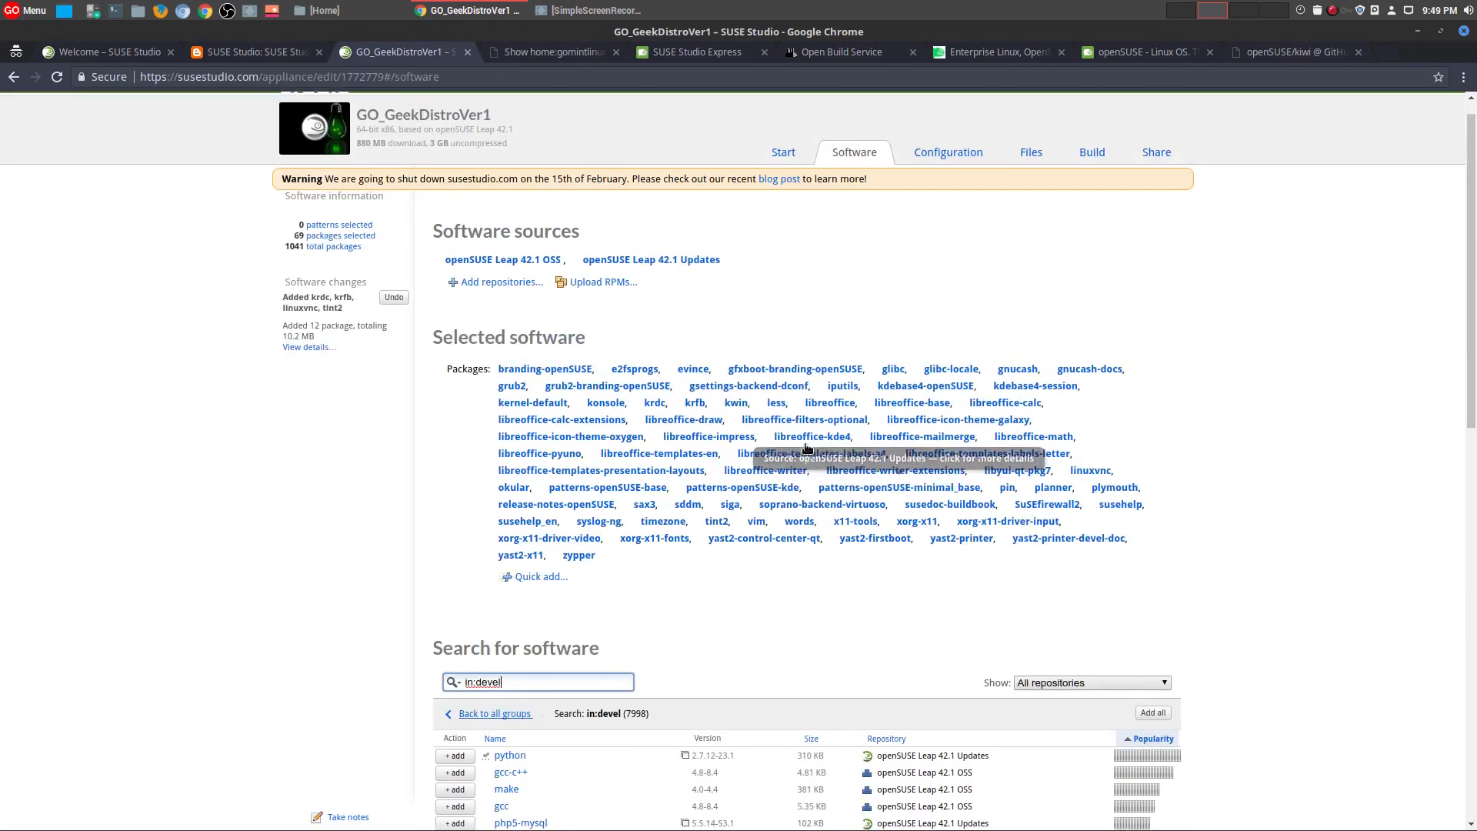
left_click(496, 713)
scroll(944, 685, "down", 4)
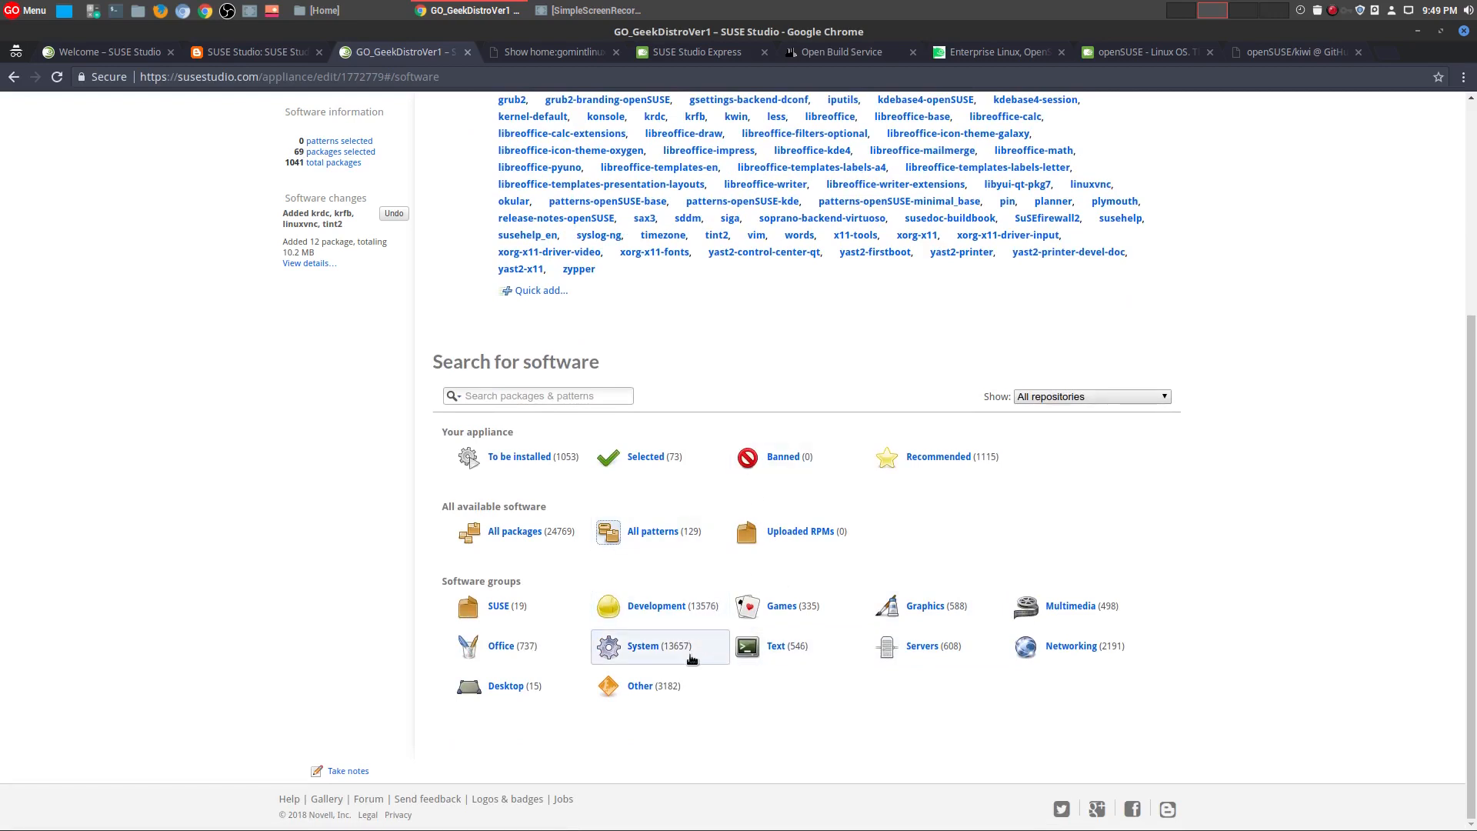
left_click(643, 647)
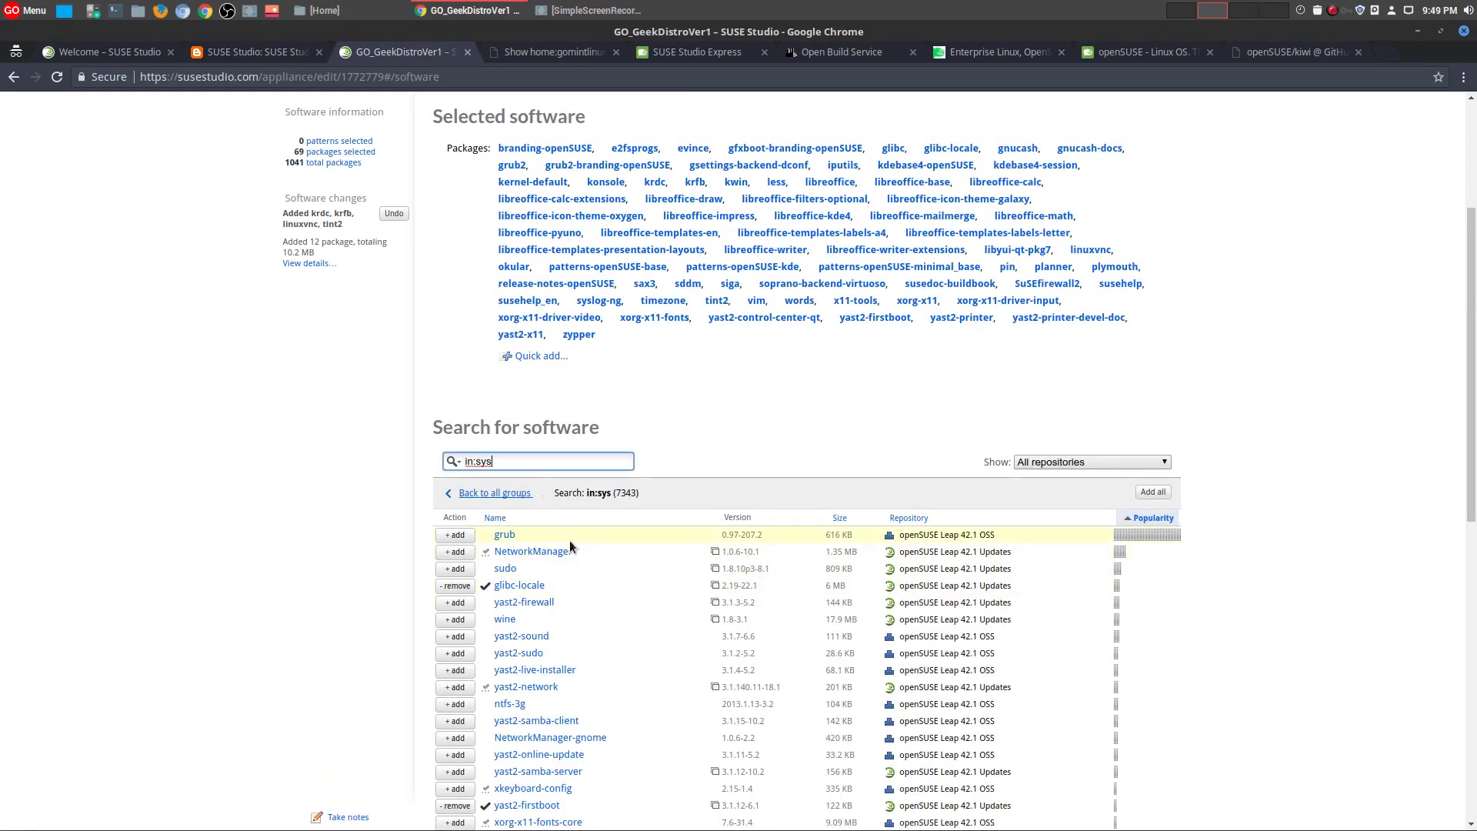
scroll(616, 523, "down", 4)
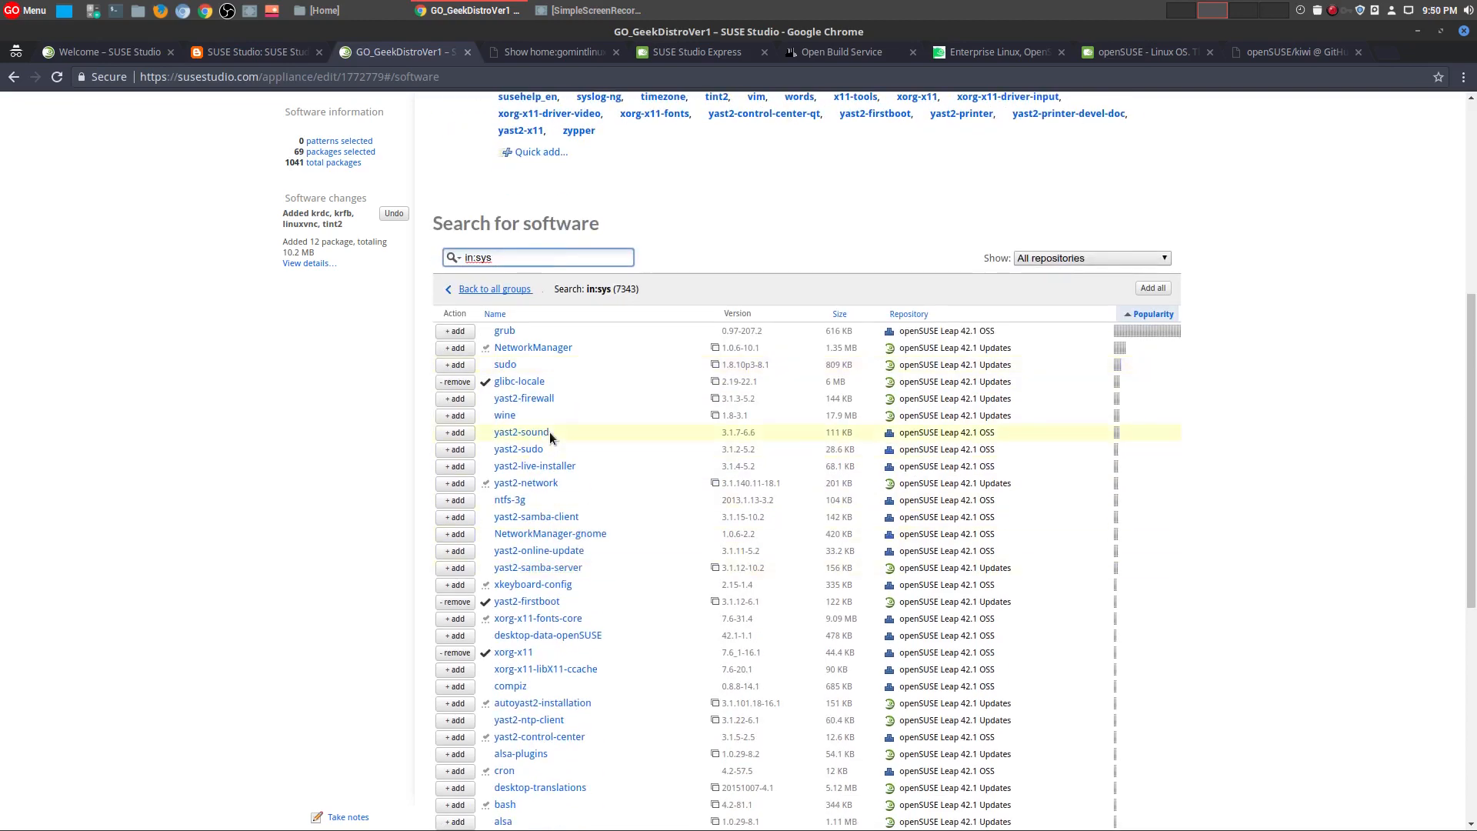
scroll(616, 508, "down", 4)
scroll(675, 589, "down", 4)
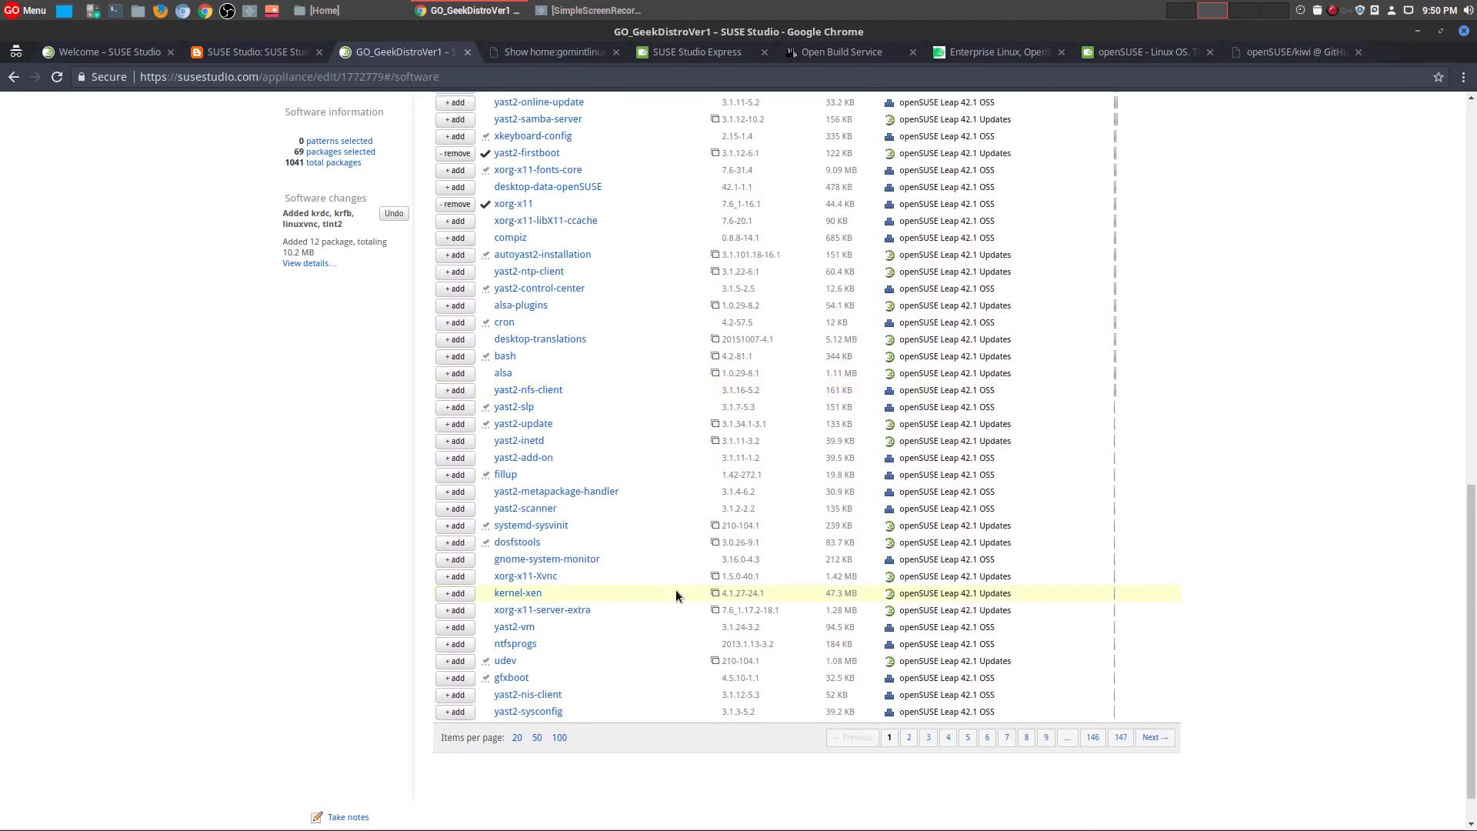
scroll(676, 590, "up", 3)
scroll(676, 590, "up", 3)
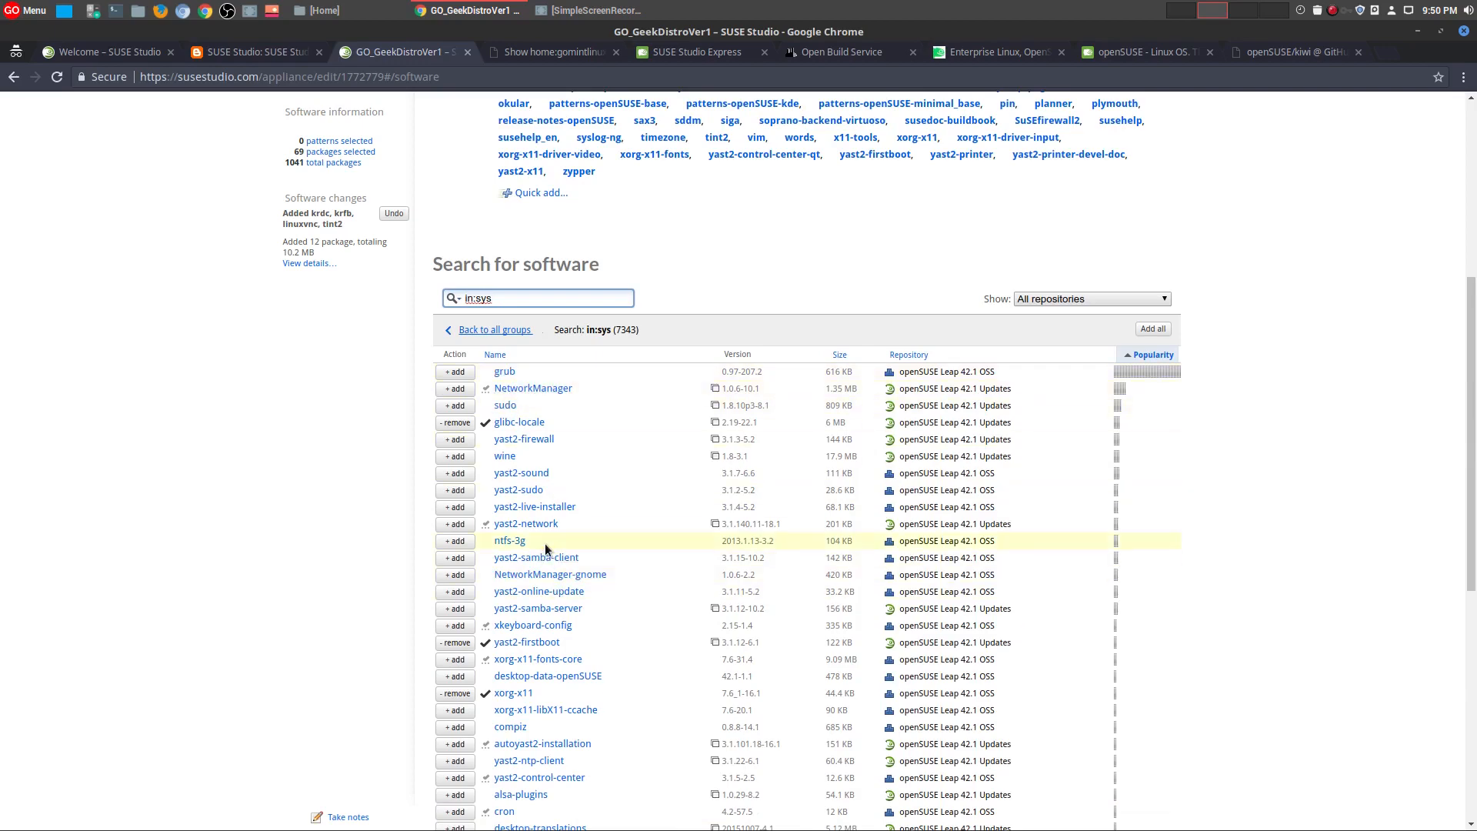
scroll(544, 543, "down", 7)
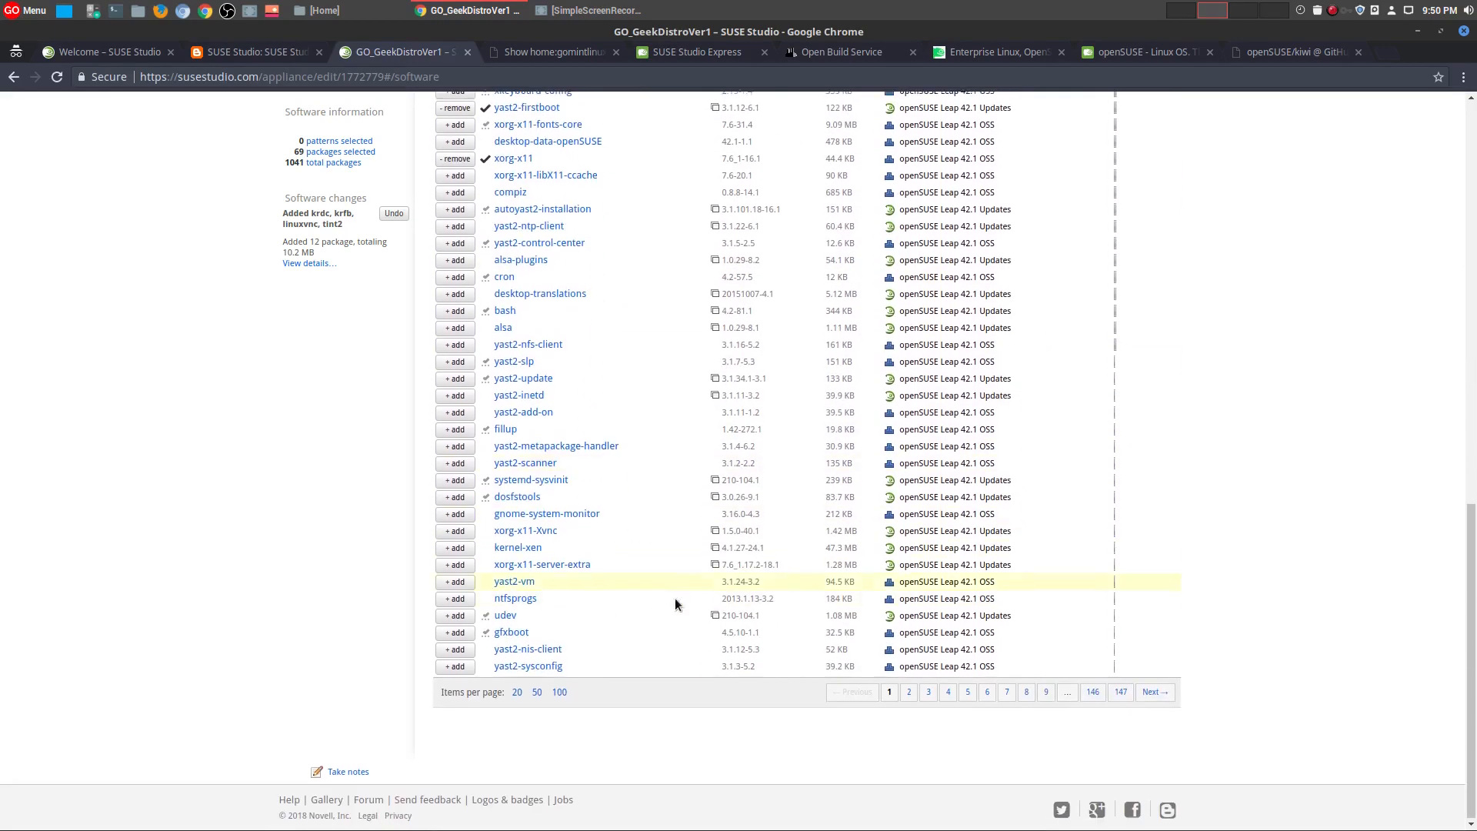
scroll(682, 598, "up", 9)
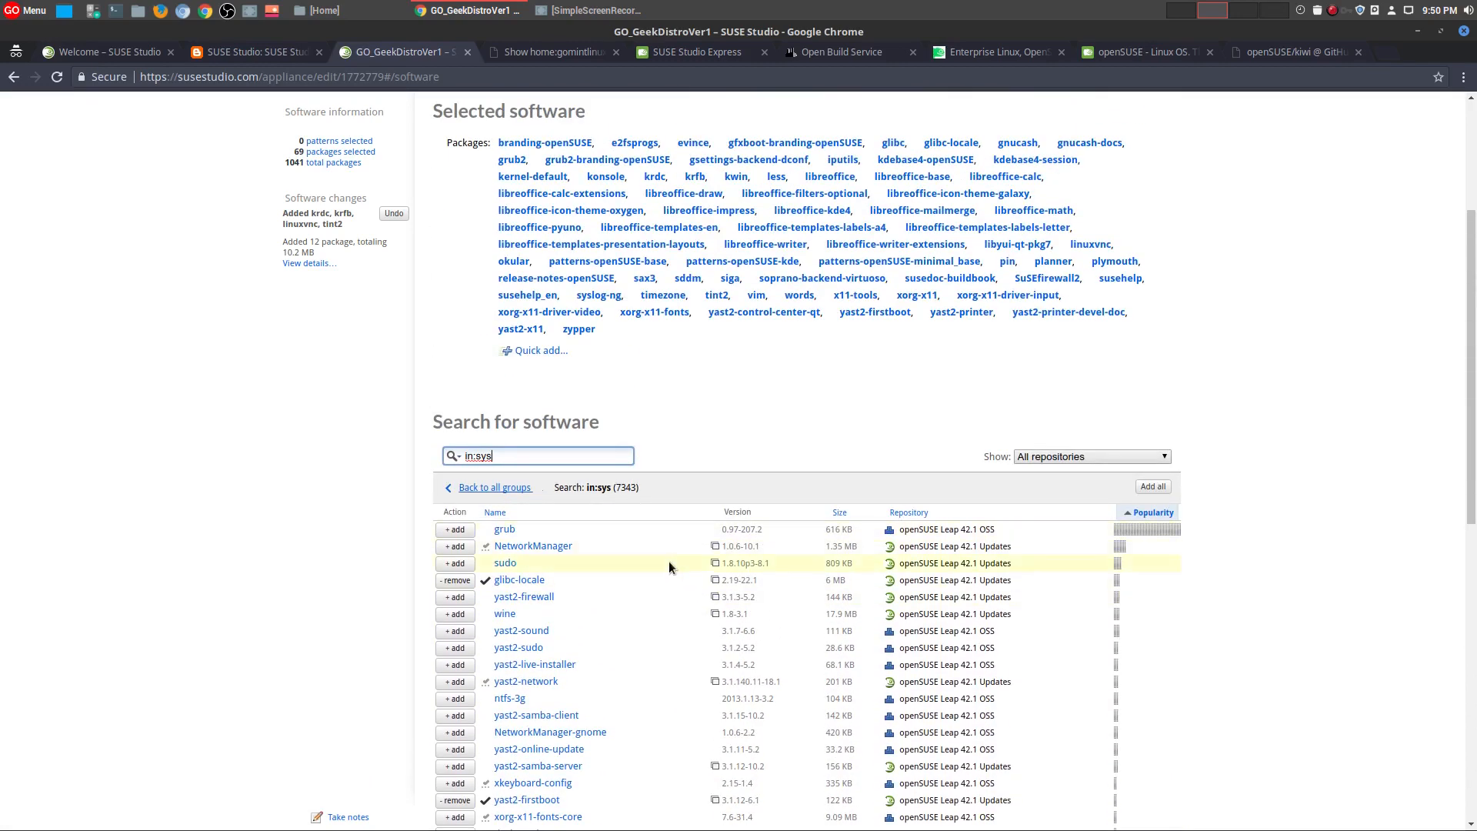
- Check the yast2-sudo package details and add grub, NetworkManager and sudo from the System group
left_click(507, 650)
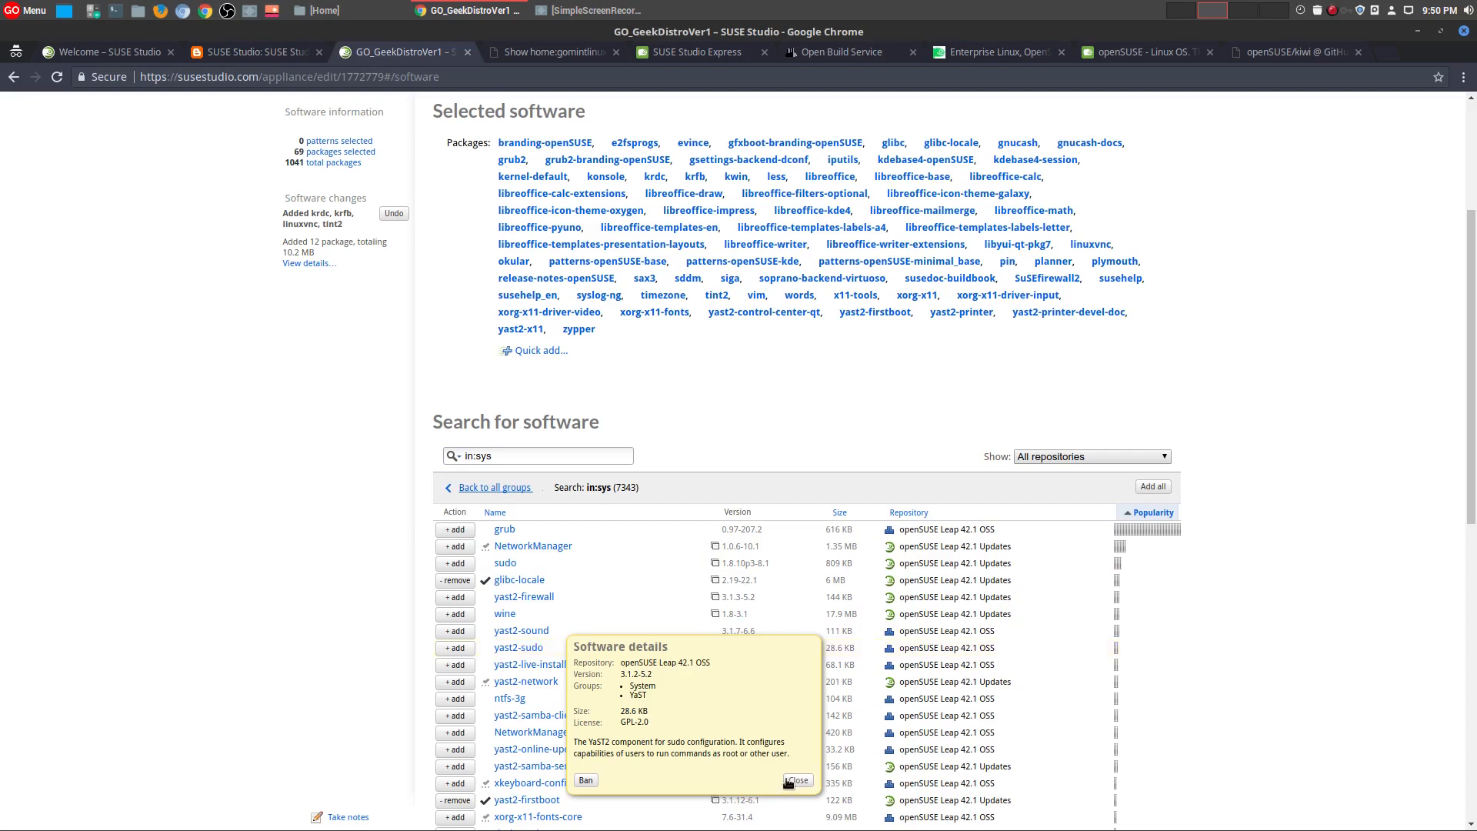
left_click(798, 780)
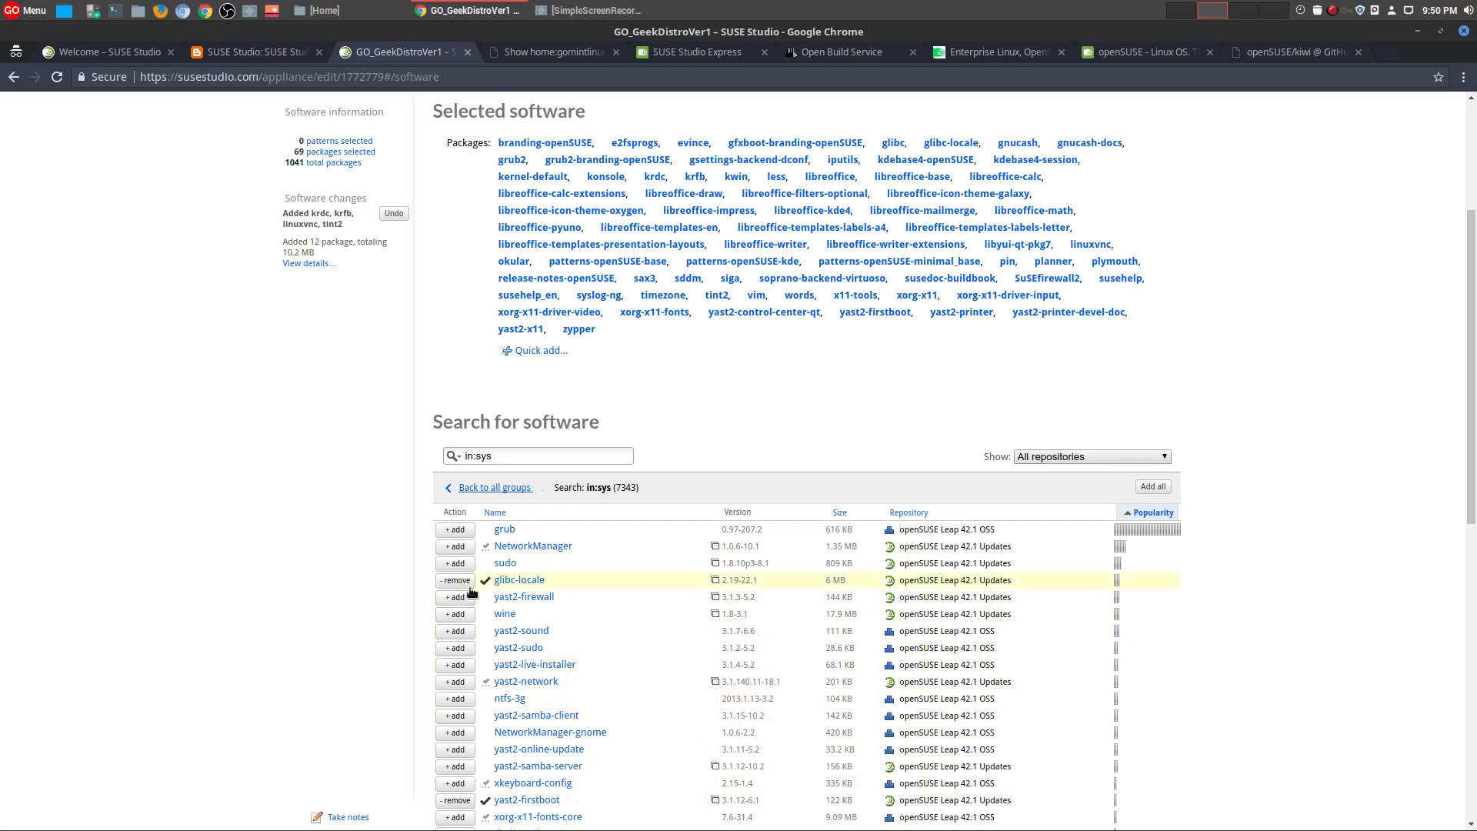
left_click(460, 531)
left_click(457, 548)
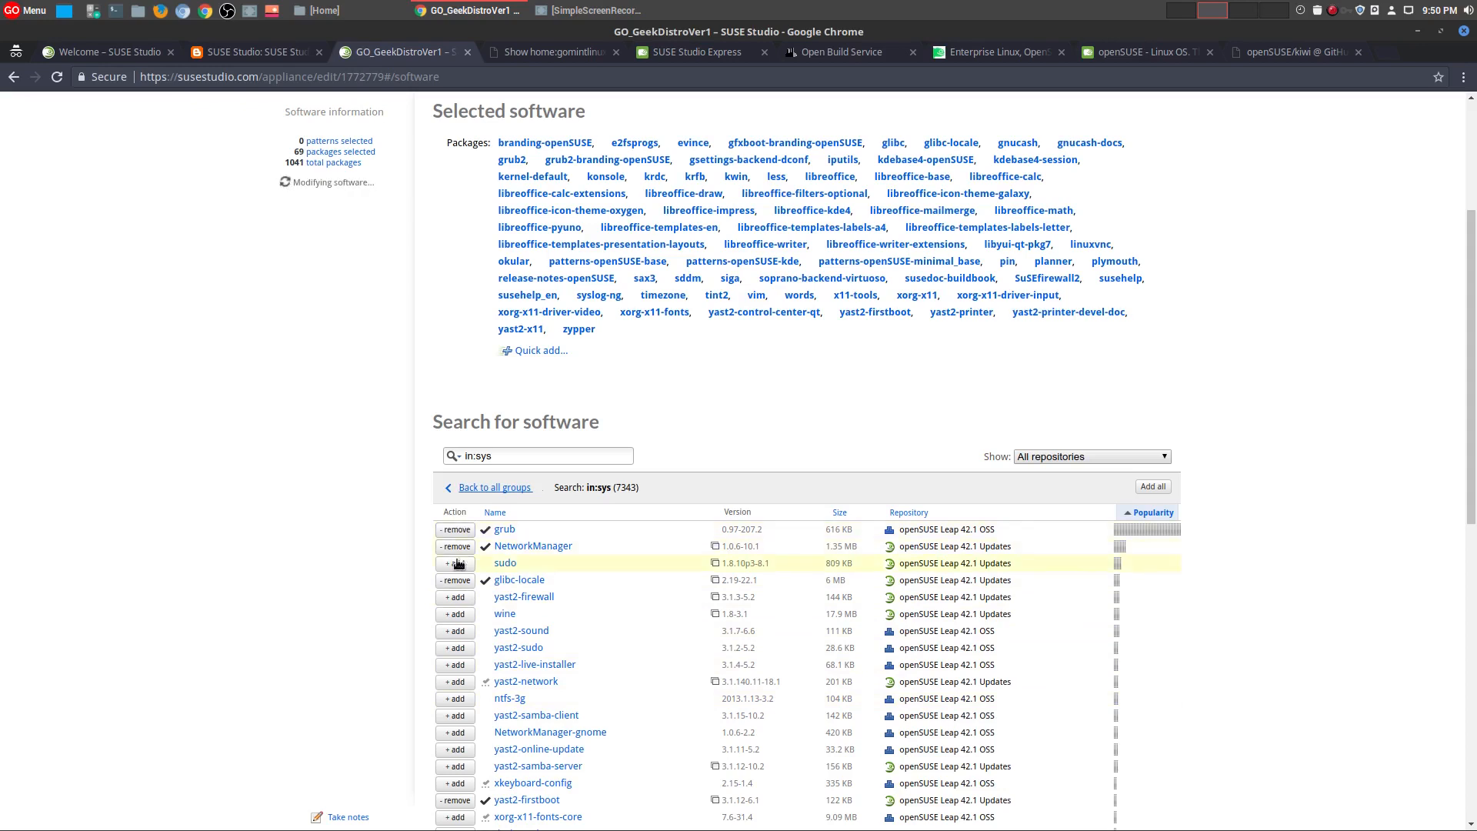
left_click(457, 565)
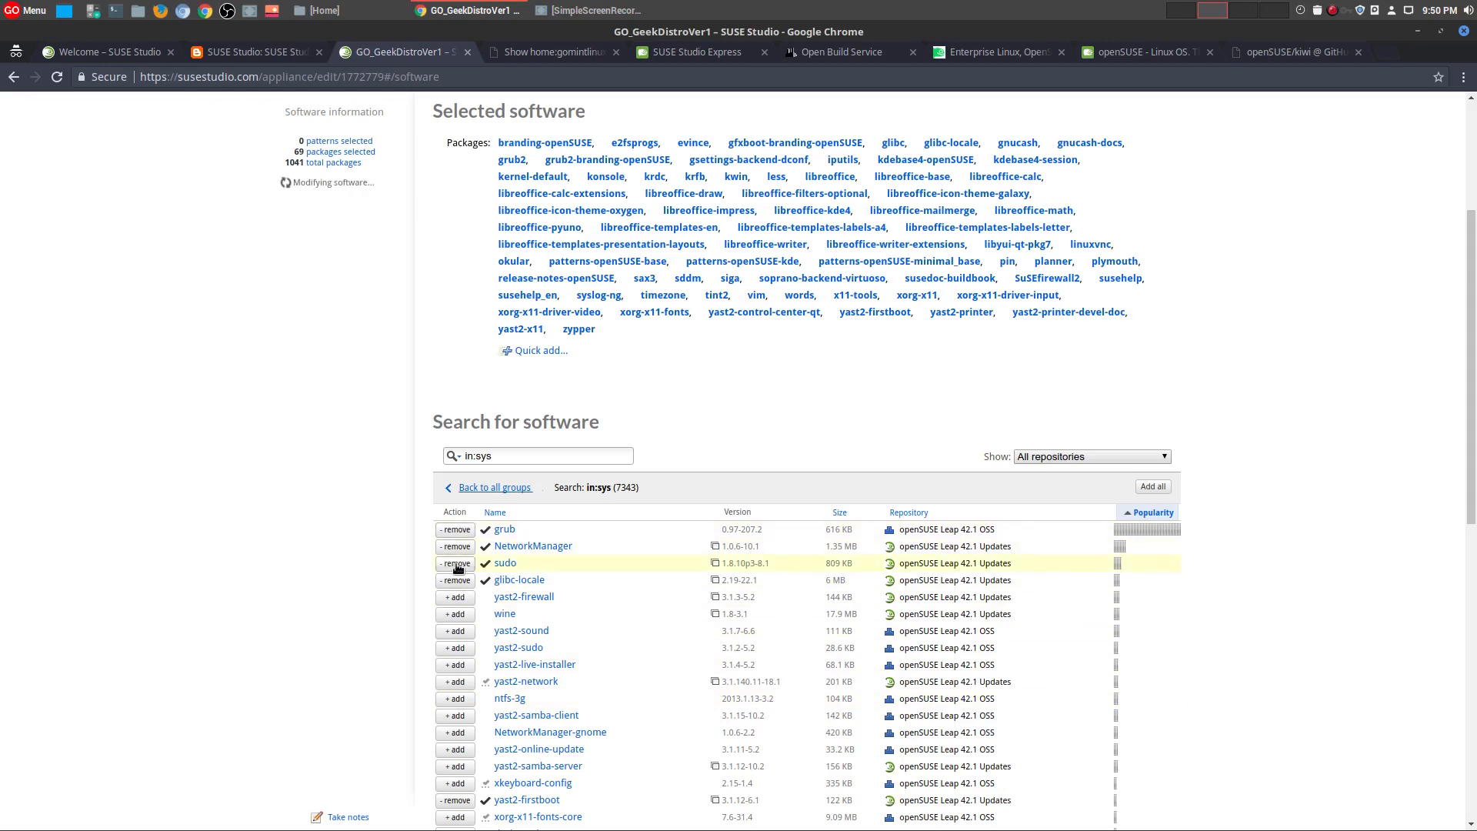
- Review the details of glibc-locale, wine and yast2-sound, and add yast2-firewall and yast2-sound to the appliance
left_click(514, 582)
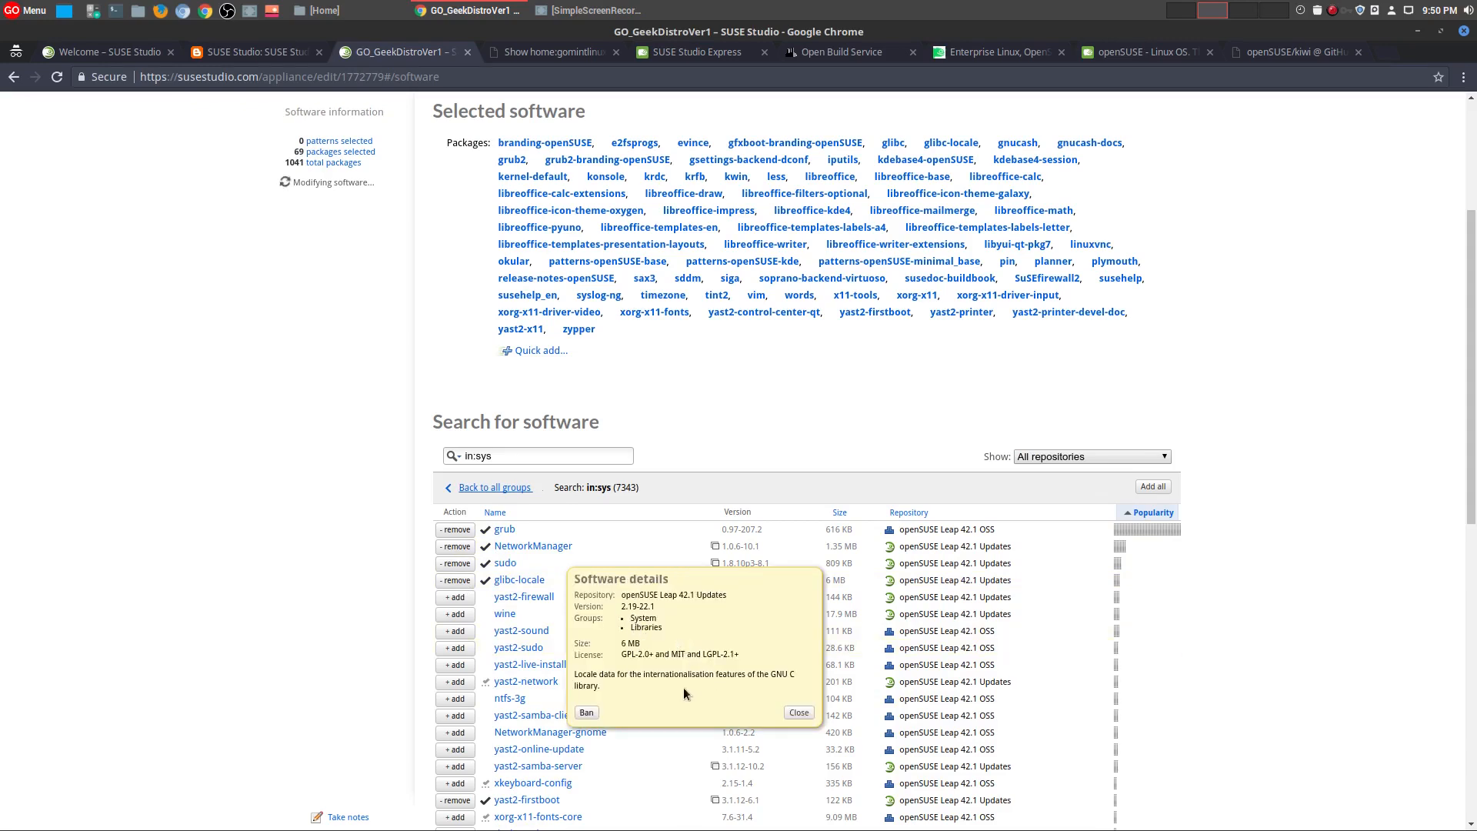
left_click(799, 713)
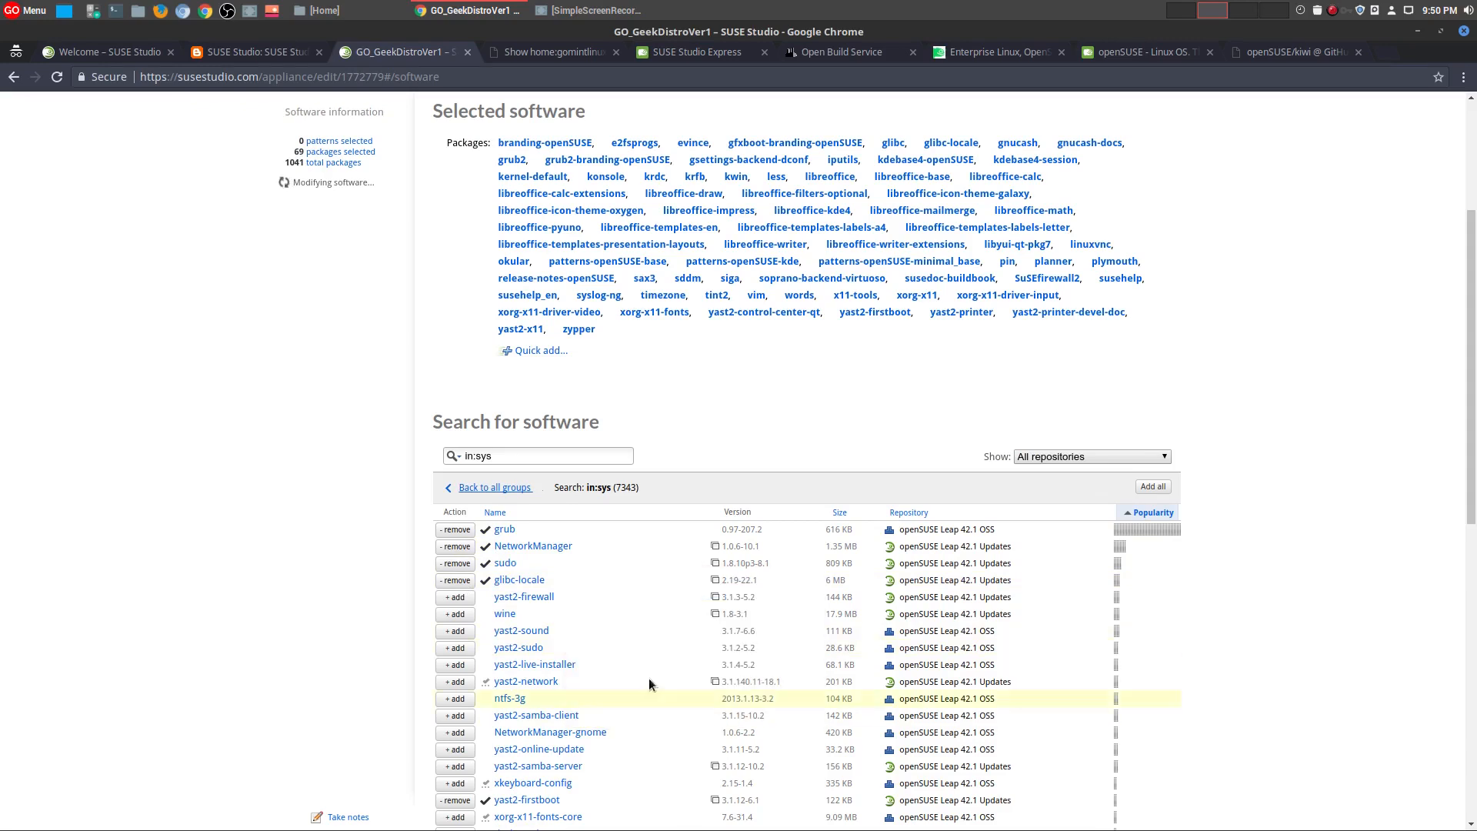
left_click(469, 598)
left_click(500, 619)
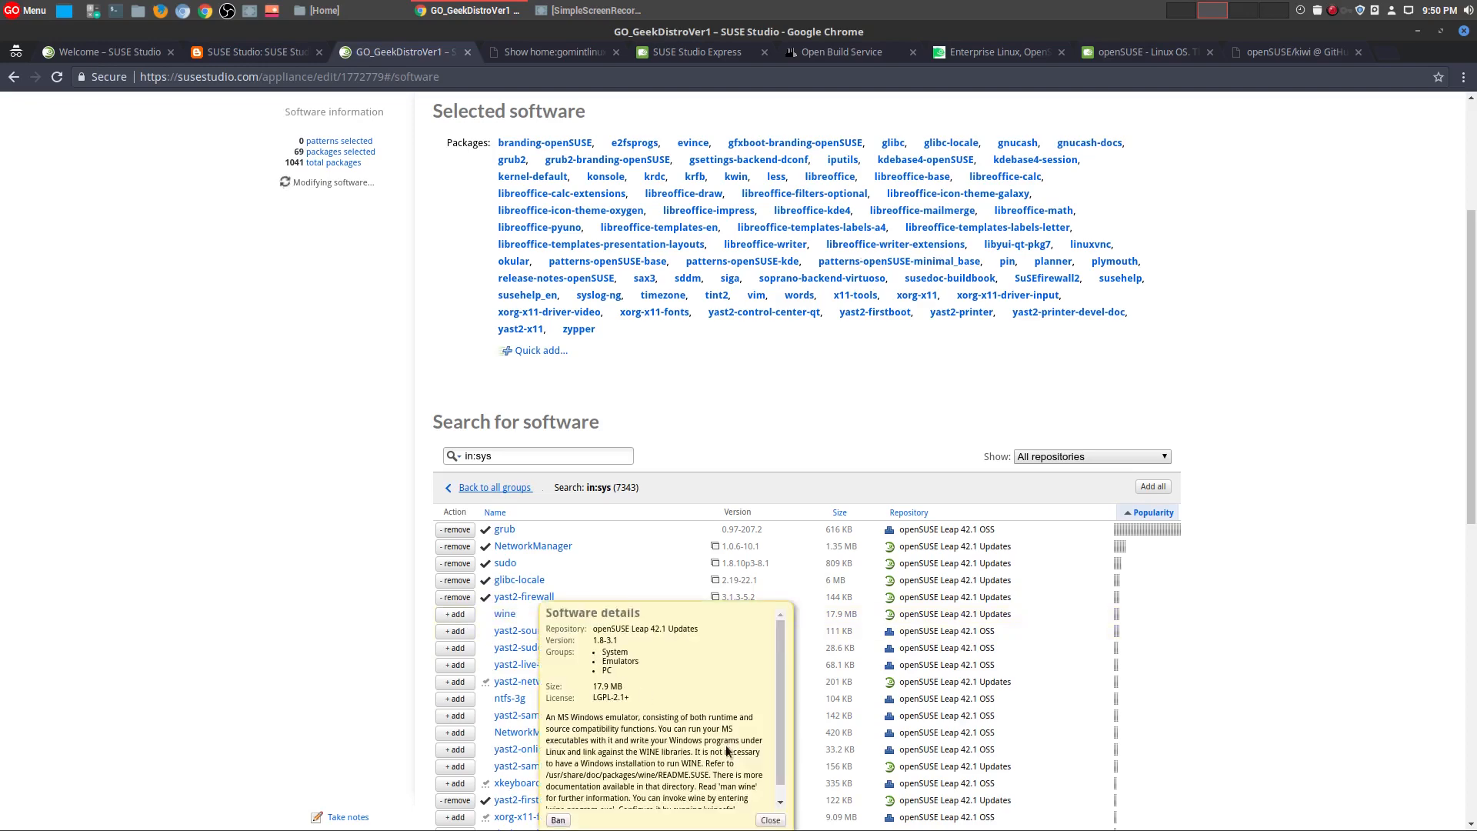
left_click(511, 631)
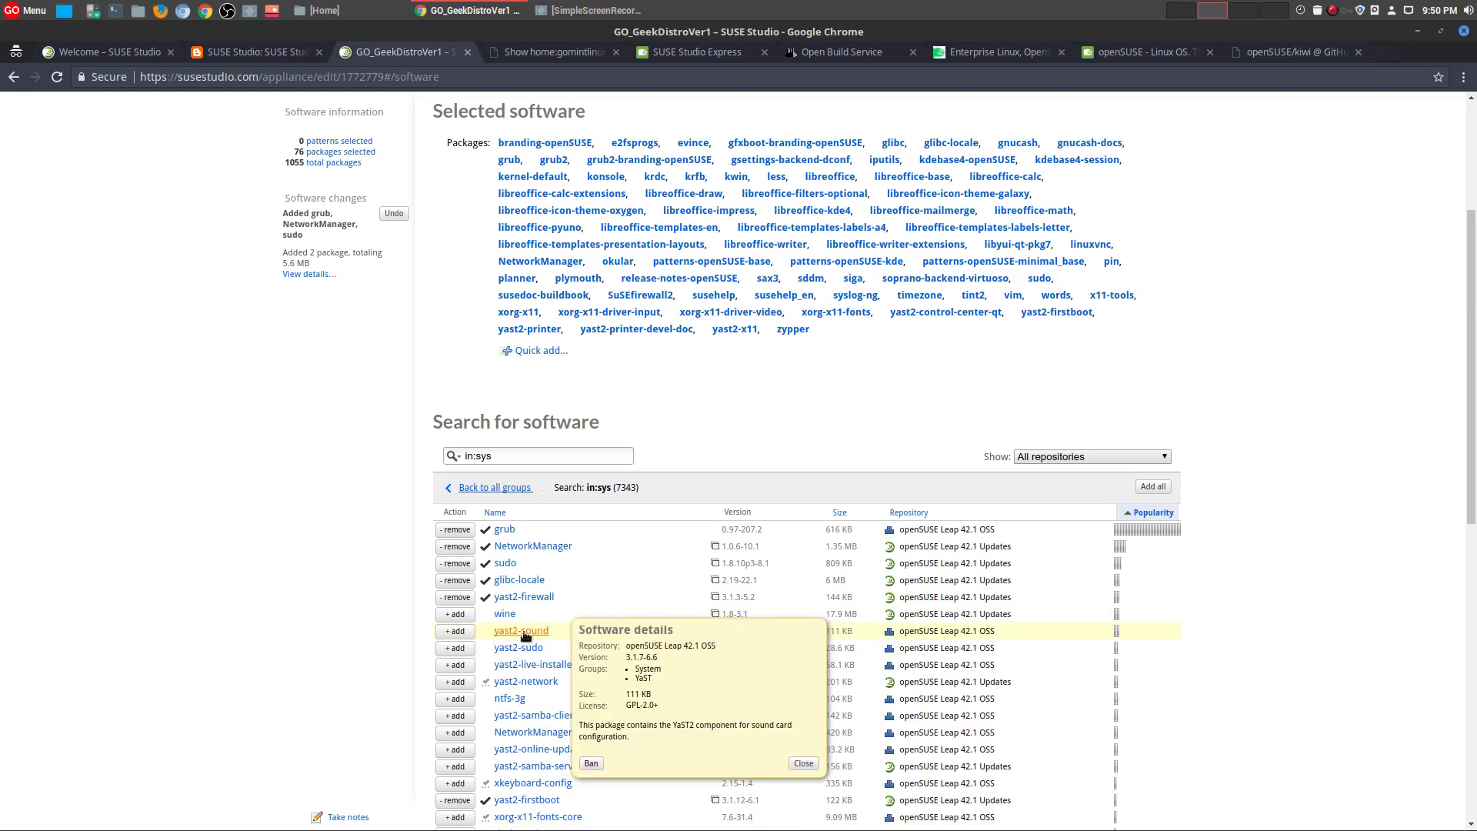
left_click(804, 764)
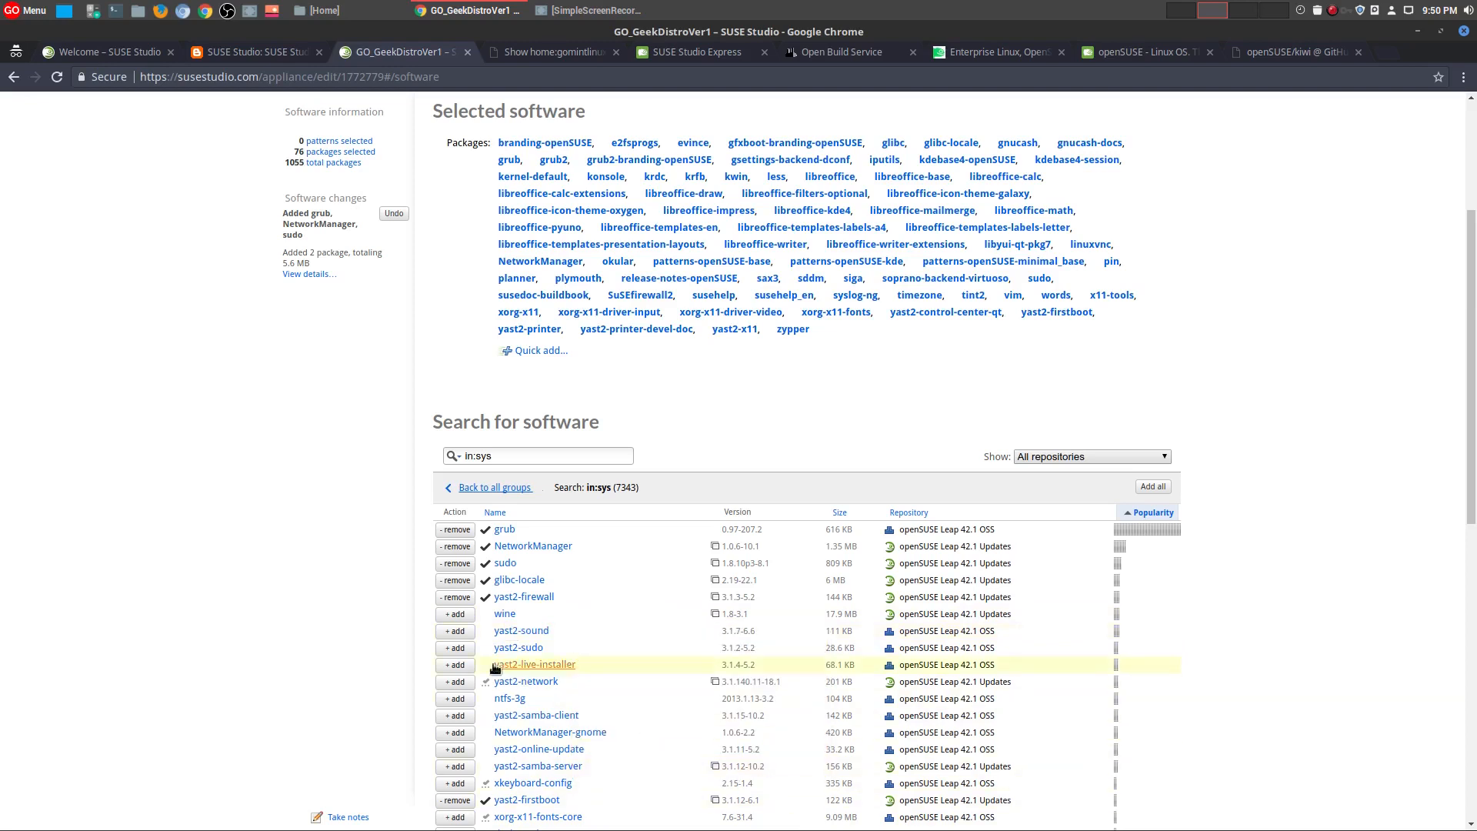
left_click(455, 631)
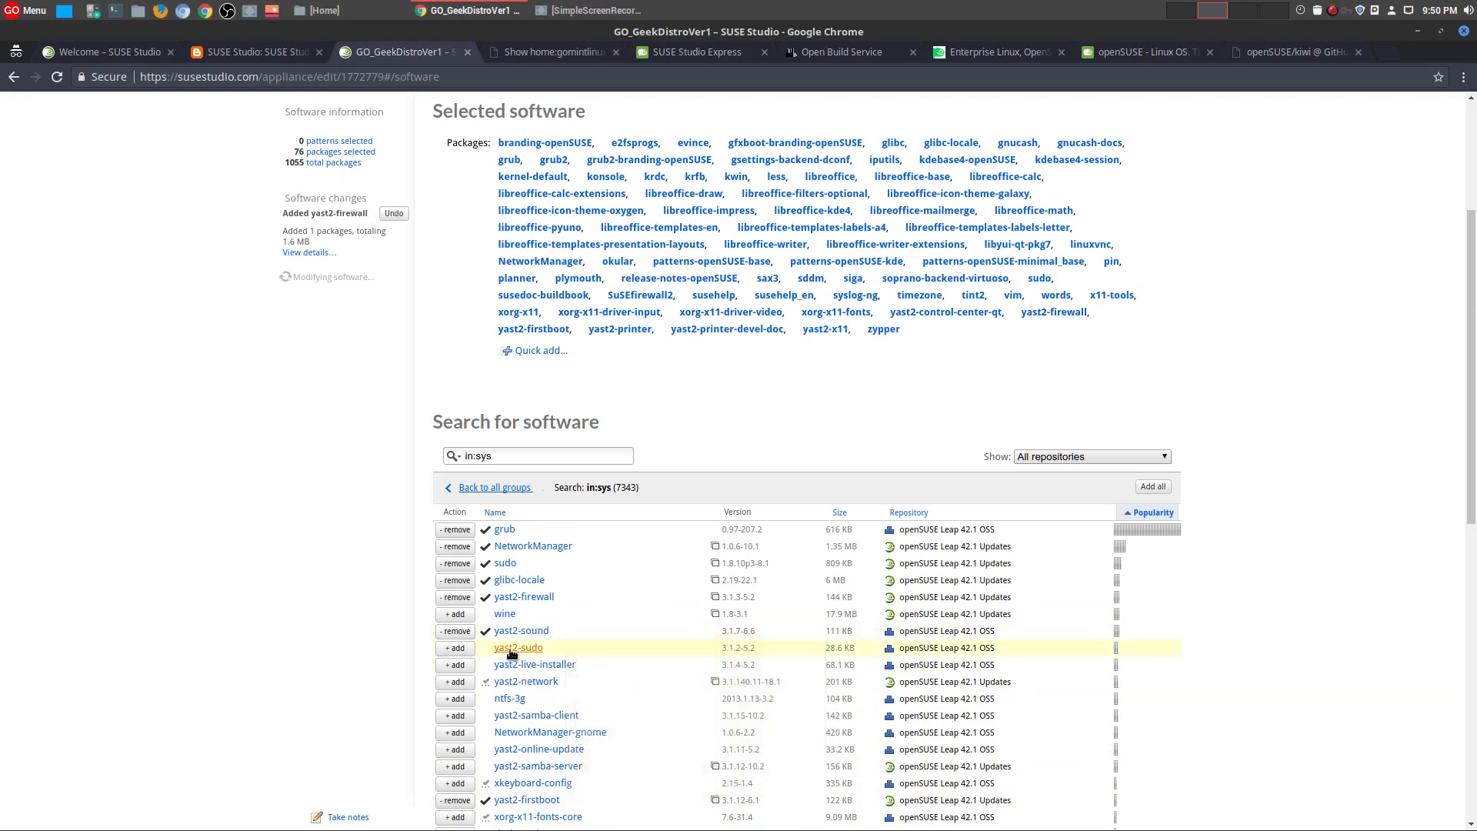
- Check the details of yast2-sudo and yast2-live-installer and add both packages to the appliance
left_click(534, 650)
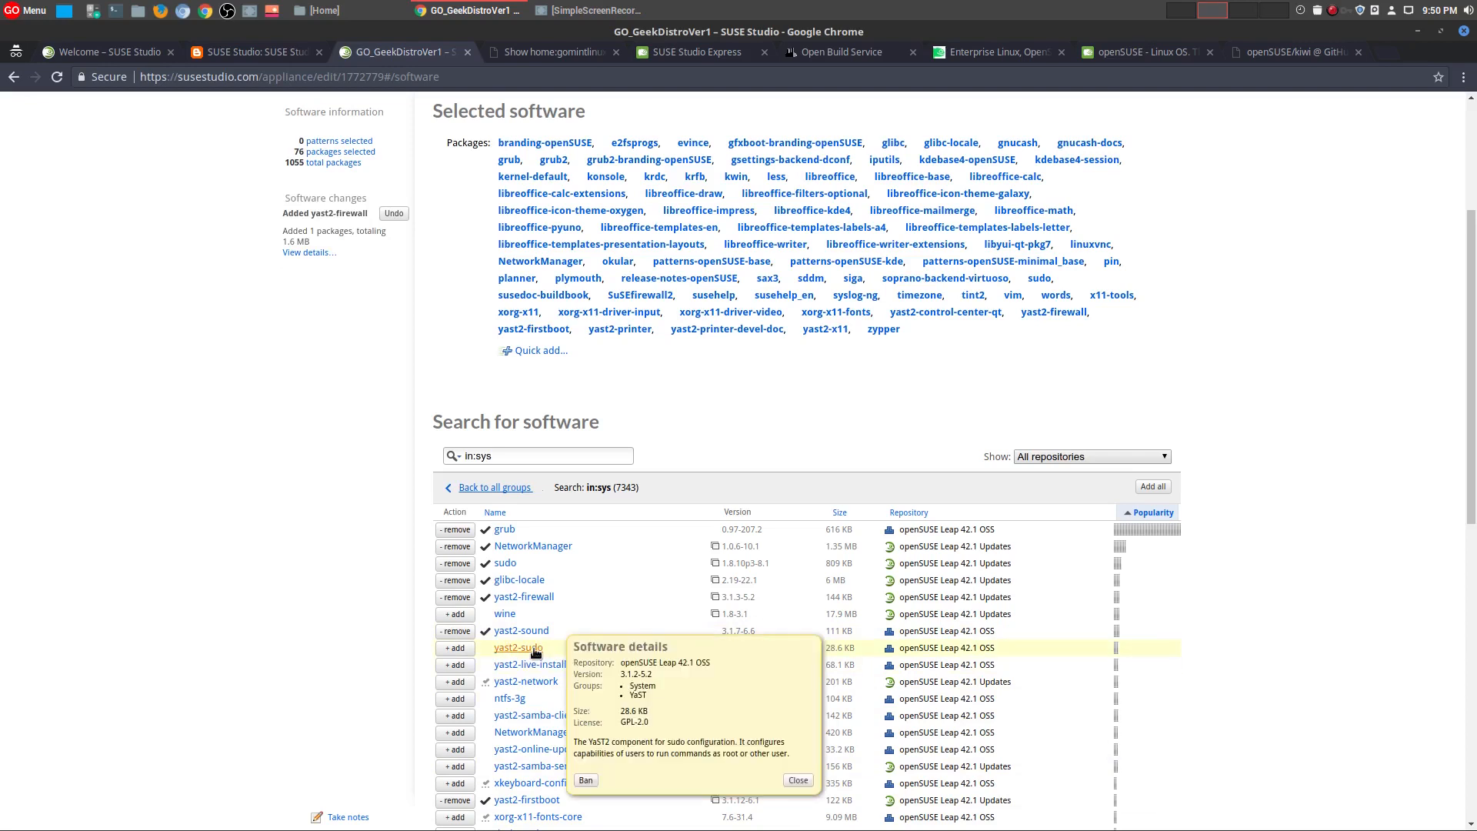
left_click(794, 779)
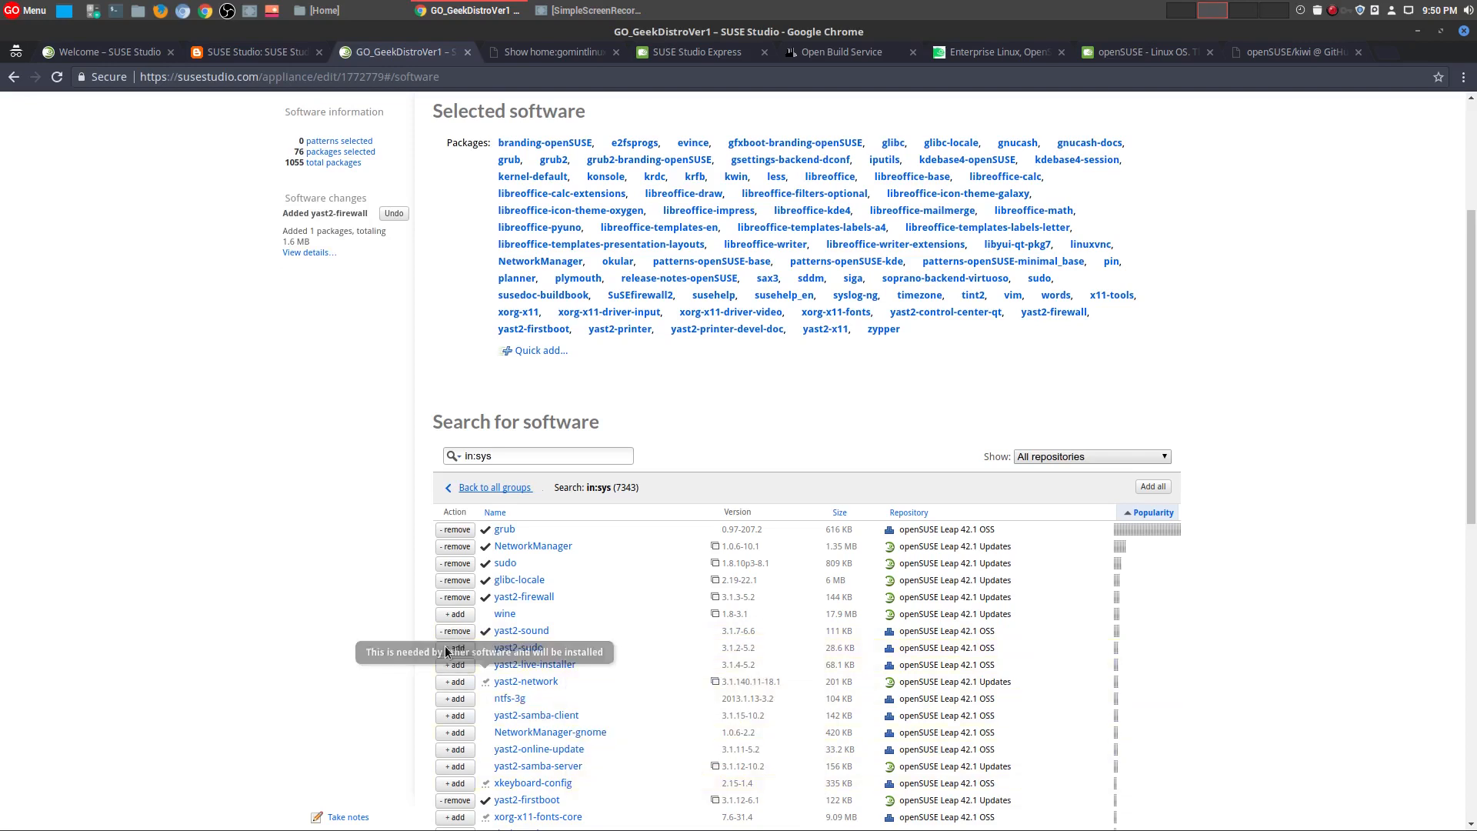
left_click(455, 648)
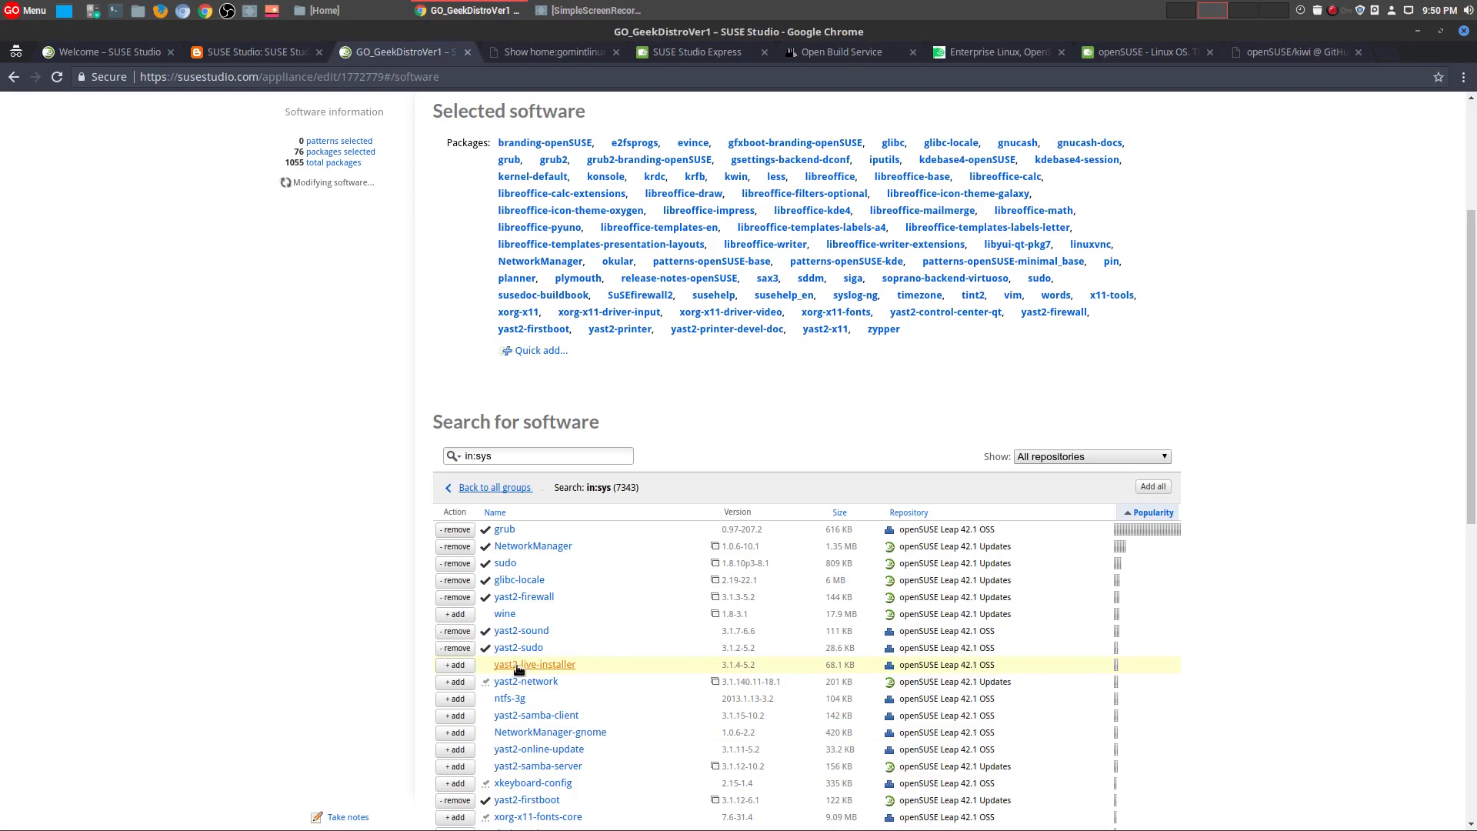
left_click(528, 668)
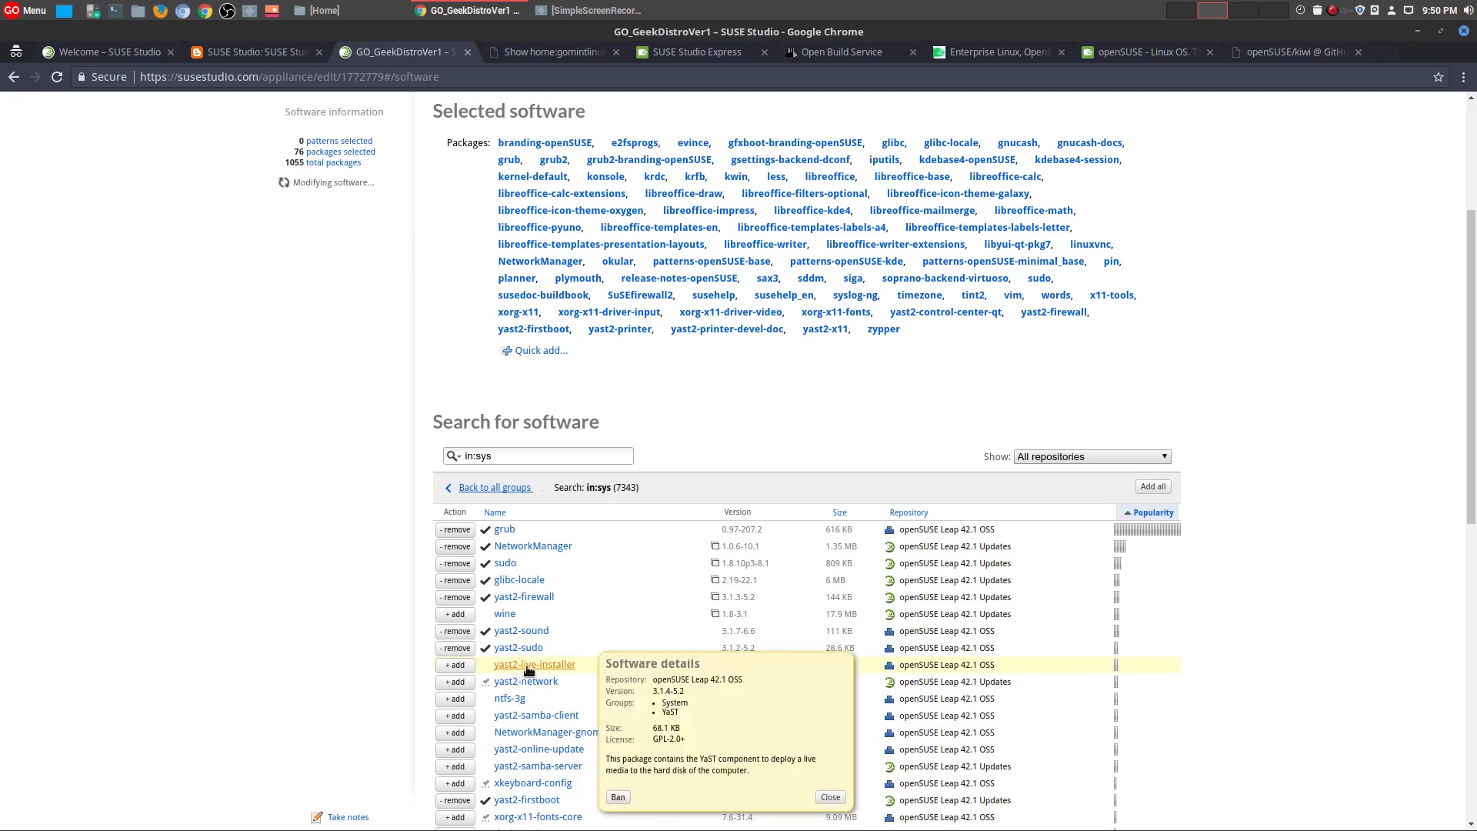
left_click(830, 797)
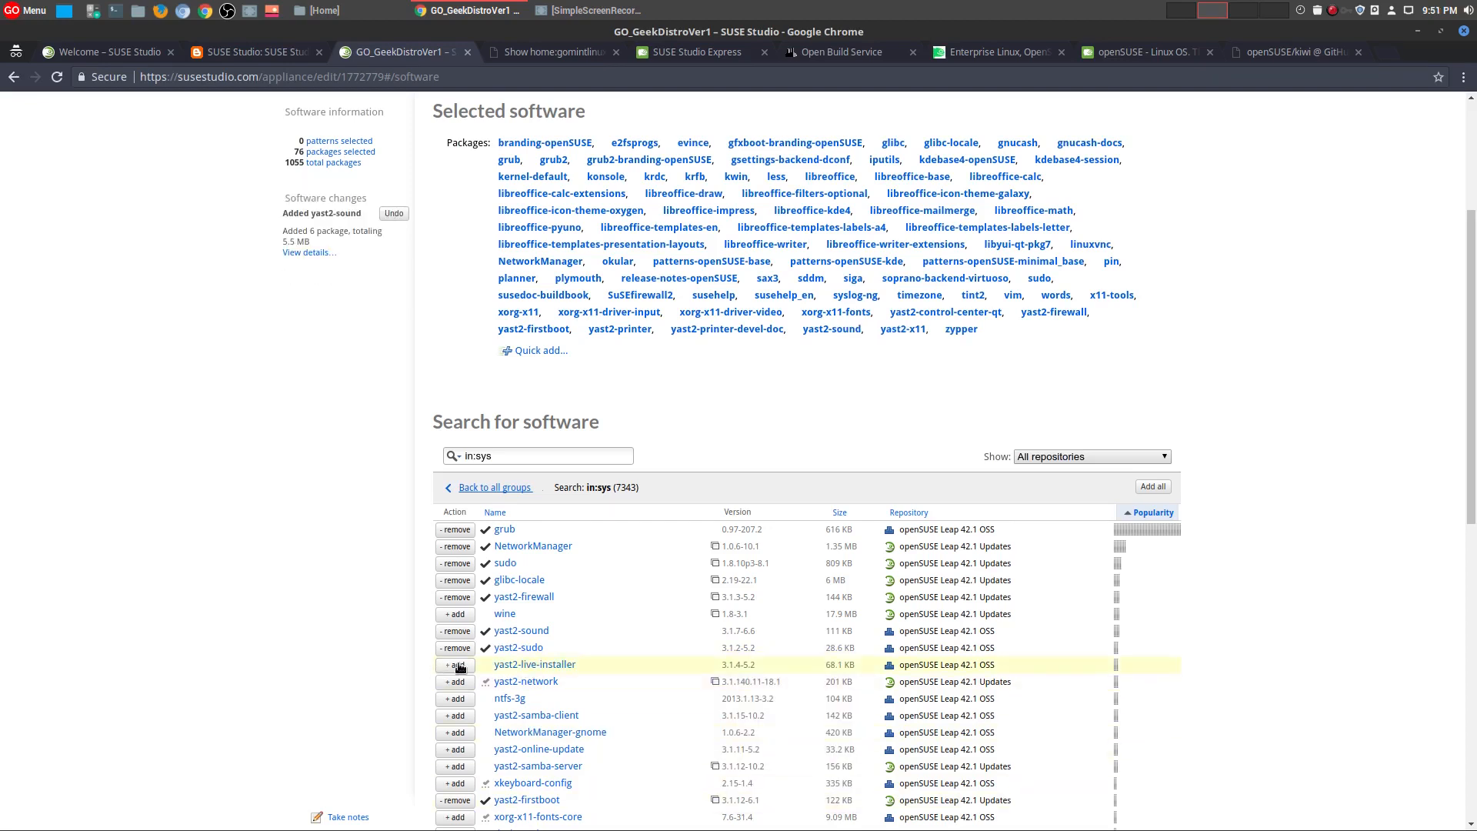
left_click(455, 665)
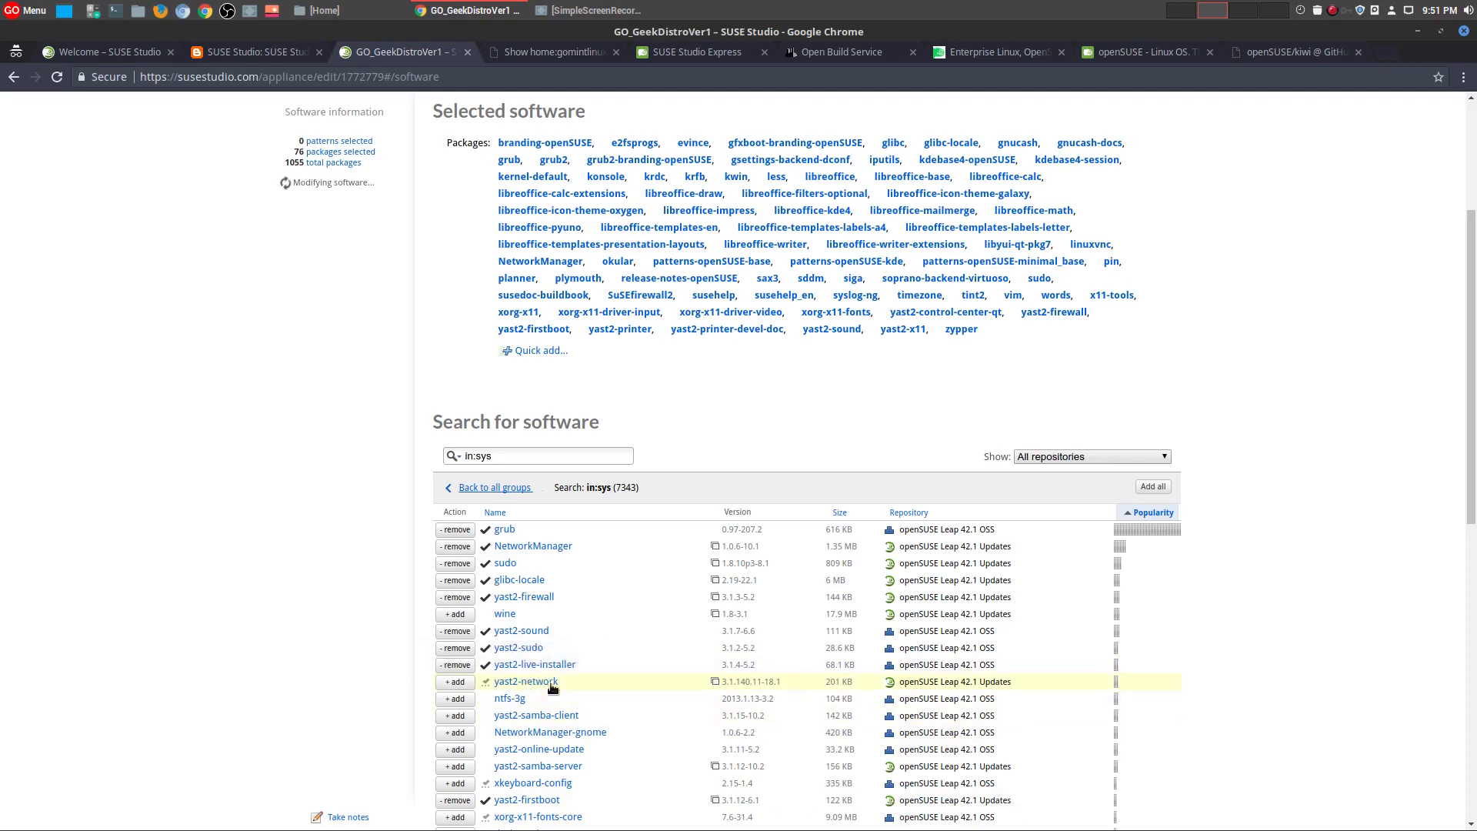
- Add the yast2-network and ntfs-3g packages from the System group
left_click(526, 681)
scroll(746, 764, "down", 4)
left_click(454, 535)
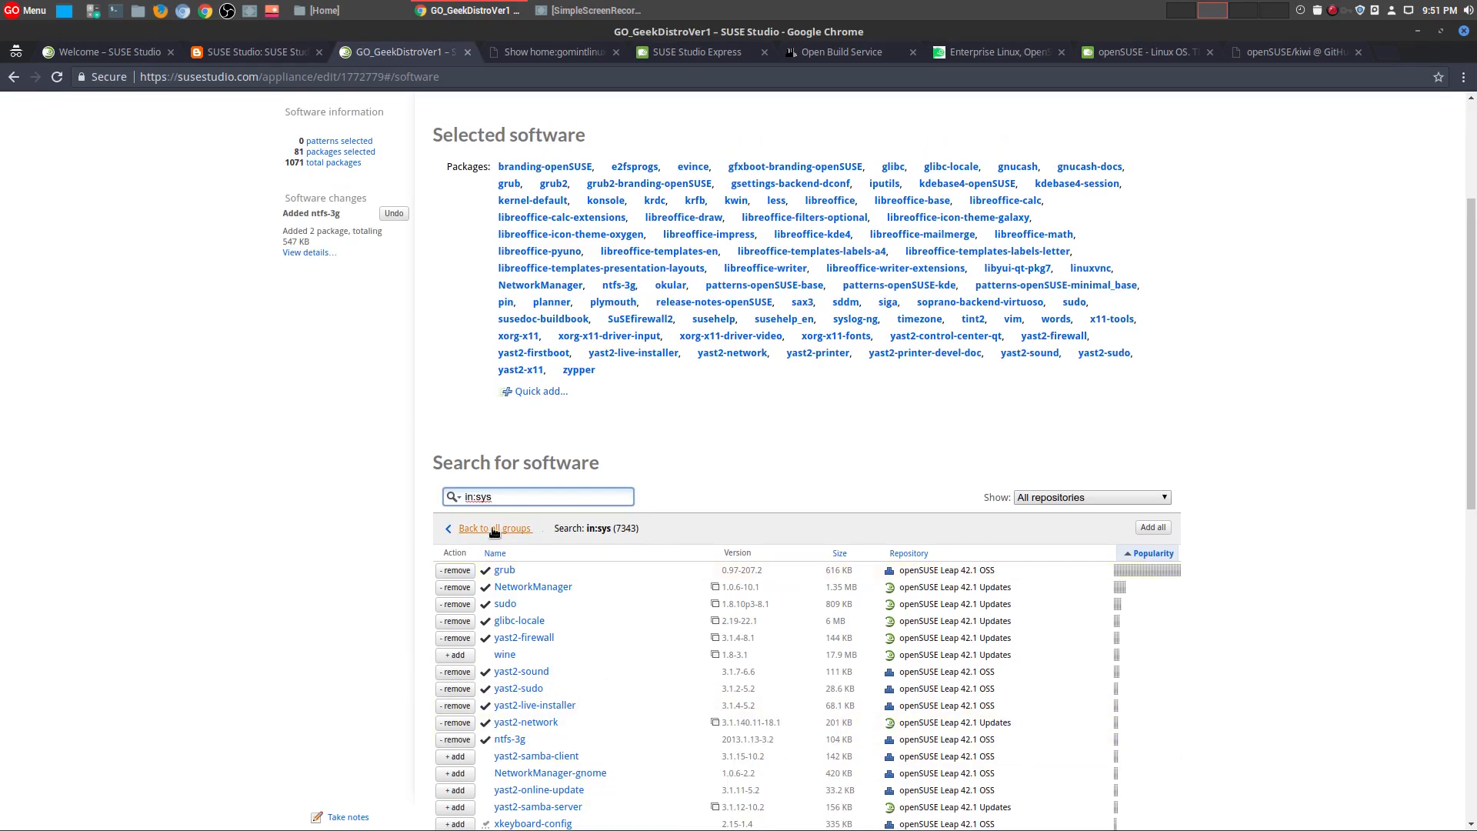
scroll(563, 670, "up", 5)
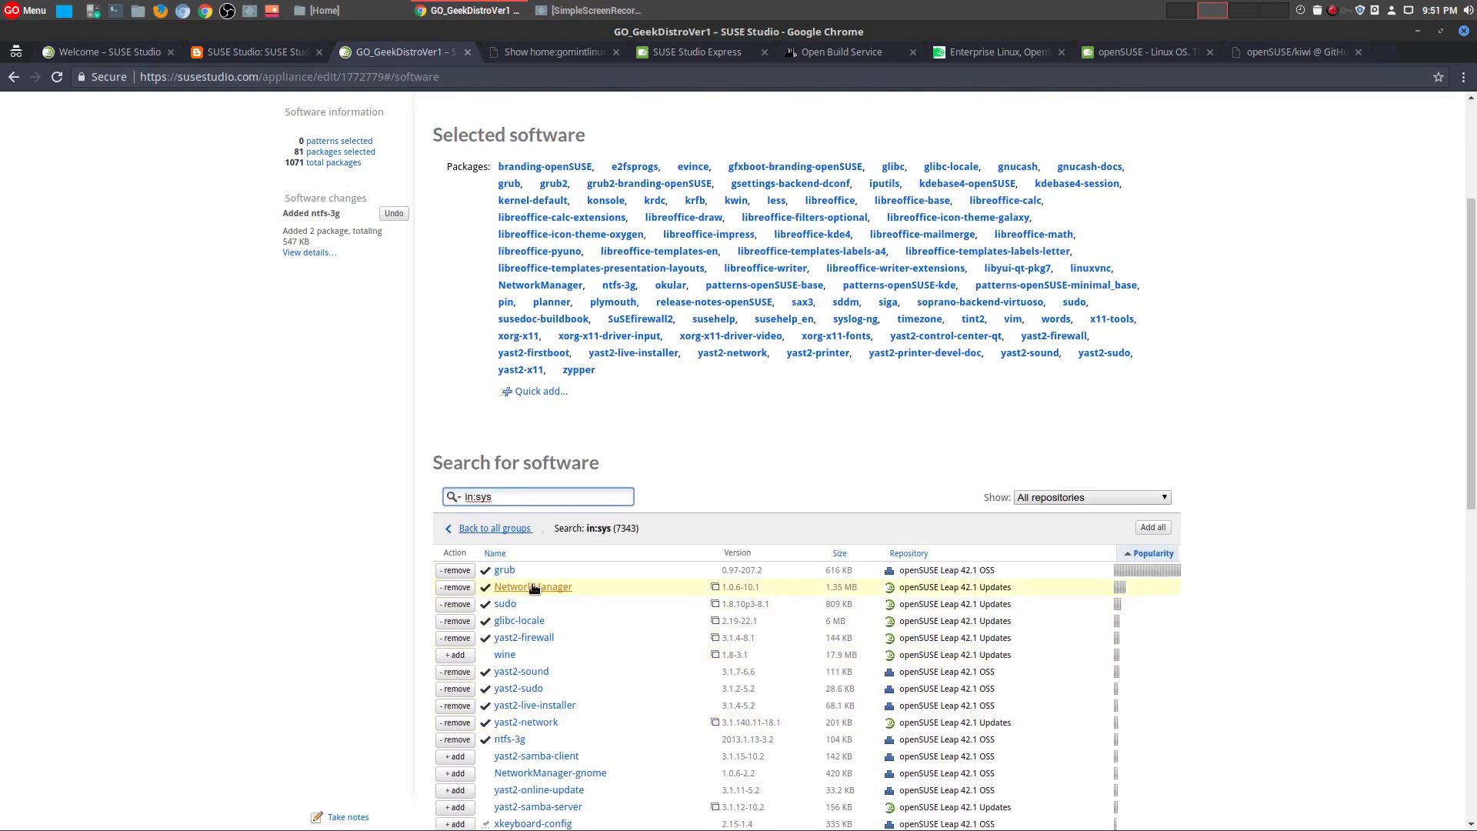
- Open the Other software group and add net-tools, gstreamer-0_10-plugins-good, telnet and gstreamer-0_10-plugins-base
left_click(483, 528)
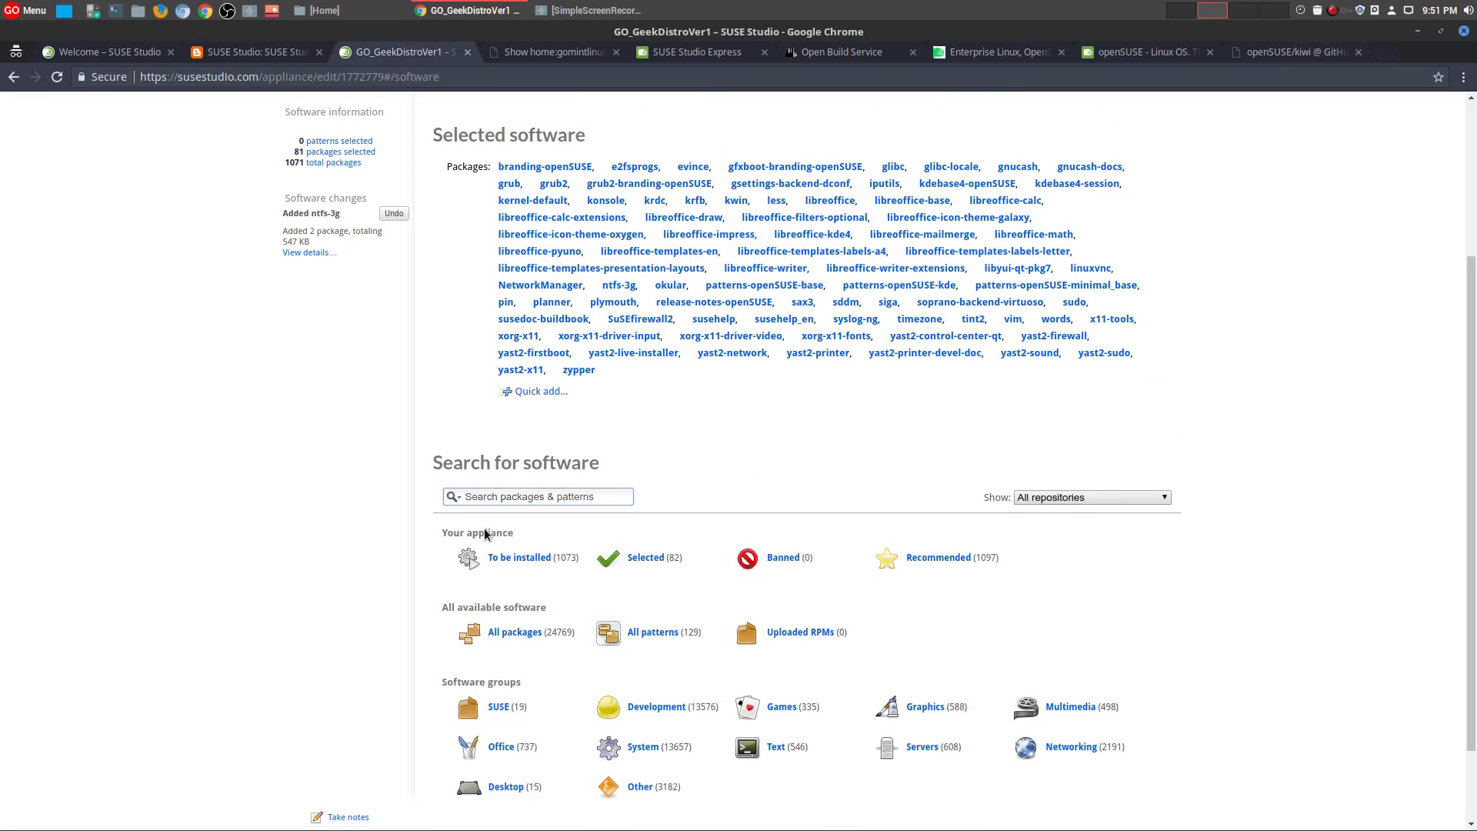
scroll(784, 682, "down", 3)
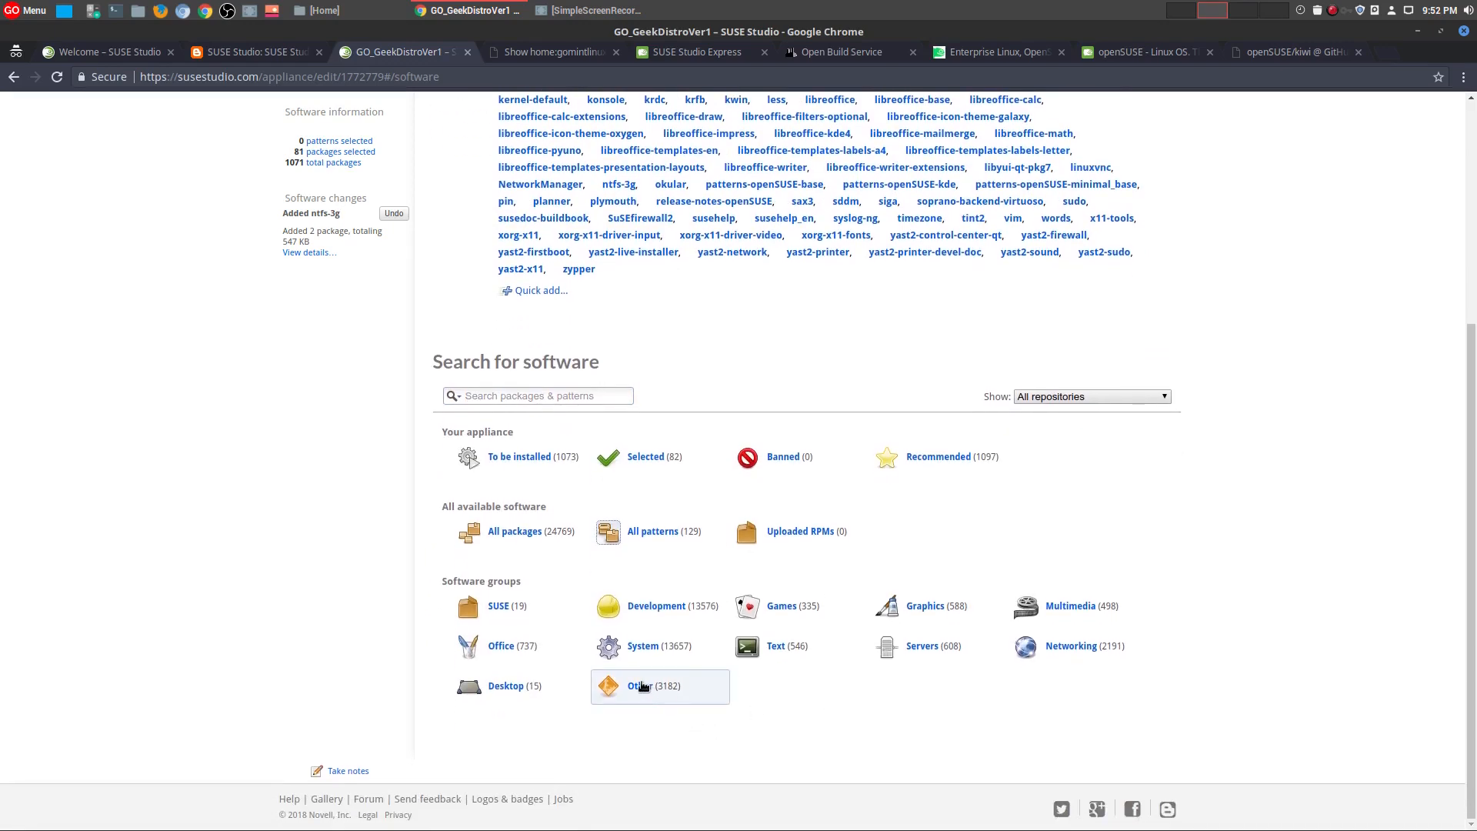
left_click(642, 686)
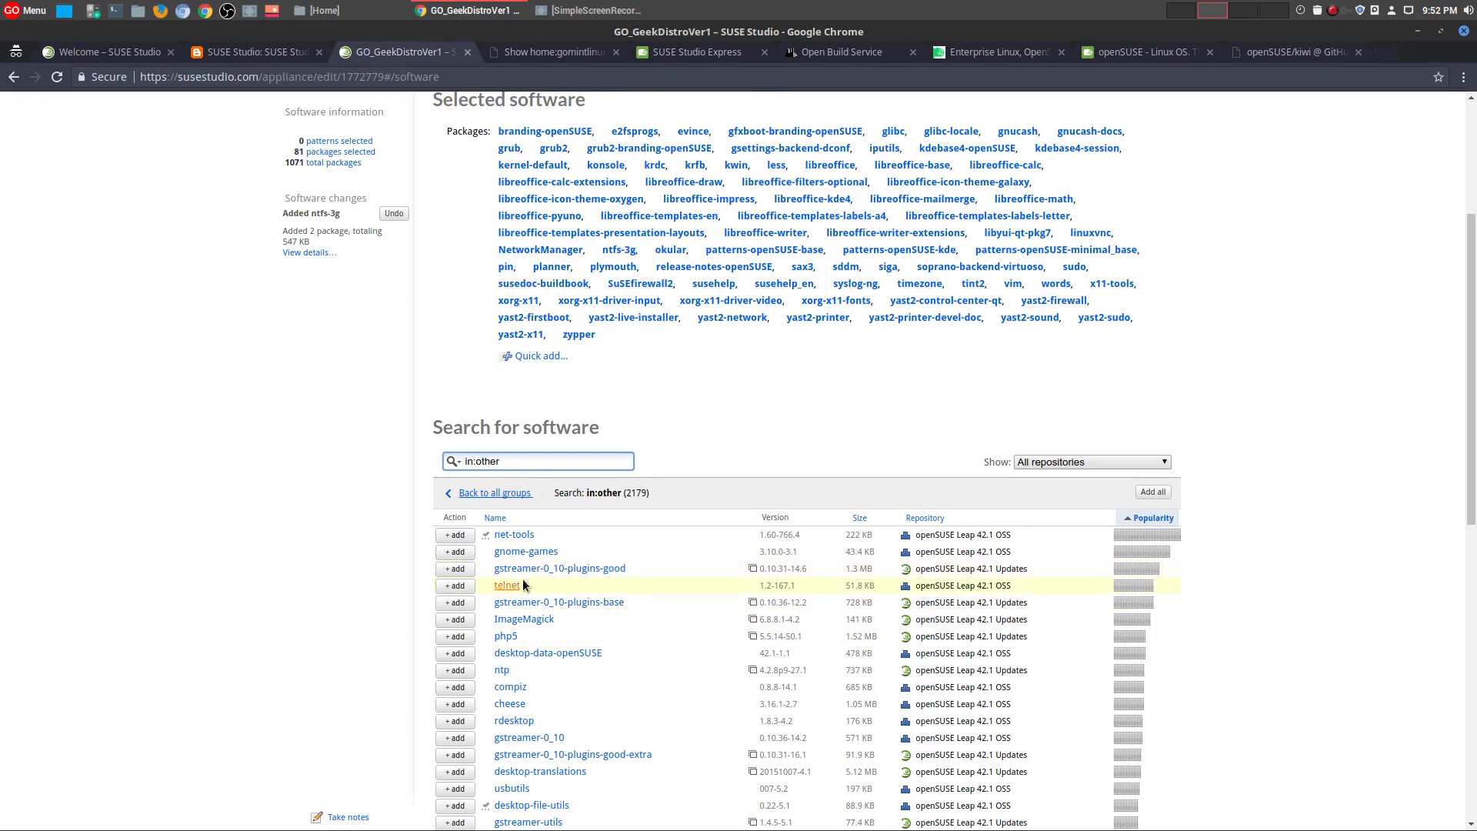
- Check the ImageMagick package details and add compiz, gstreamer-utils and rsync from the Other group
left_click(523, 619)
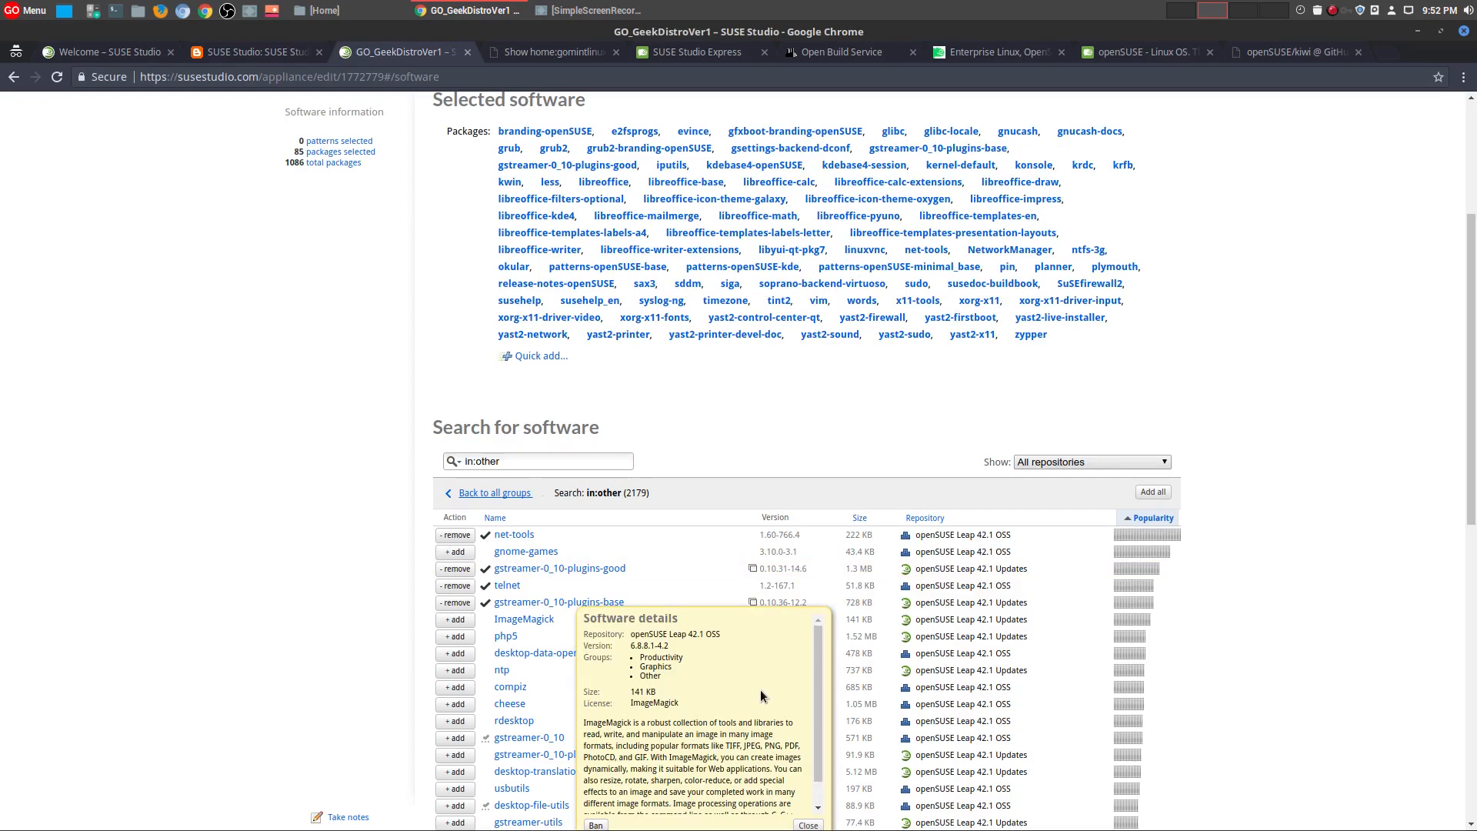
scroll(760, 691, "down", 1)
left_click(807, 824)
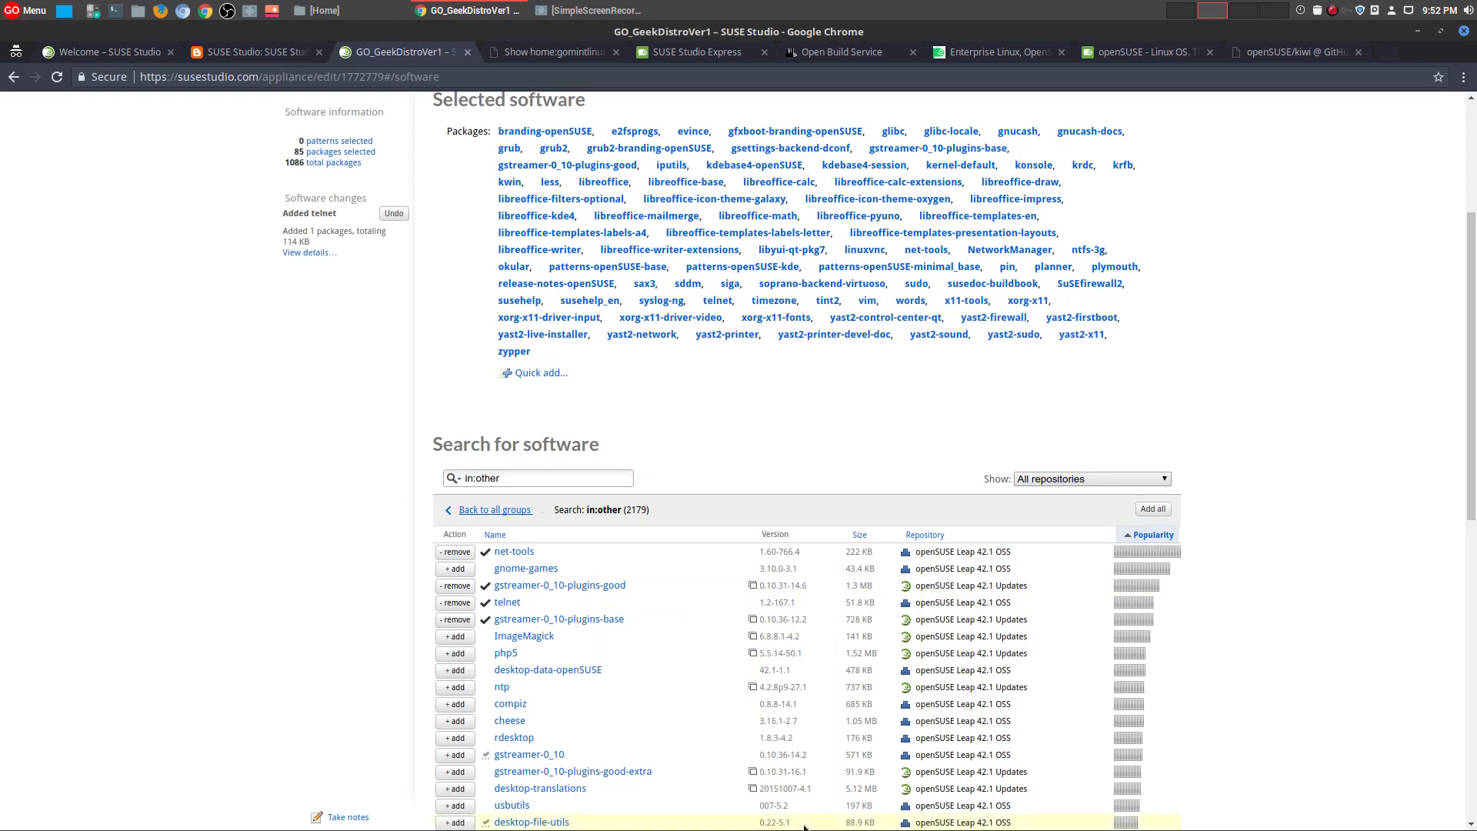
scroll(681, 707, "down", 2)
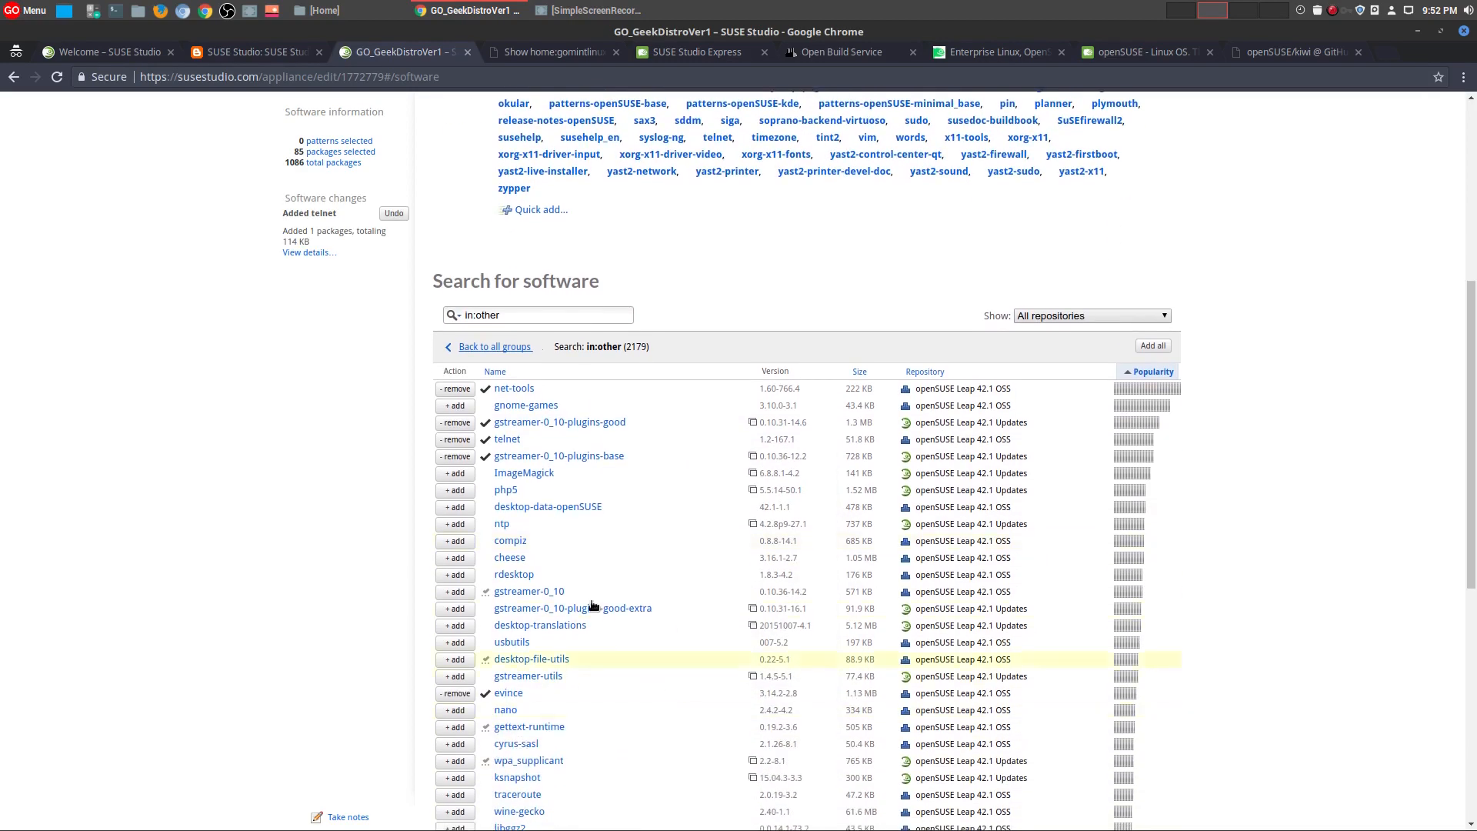
left_click(453, 543)
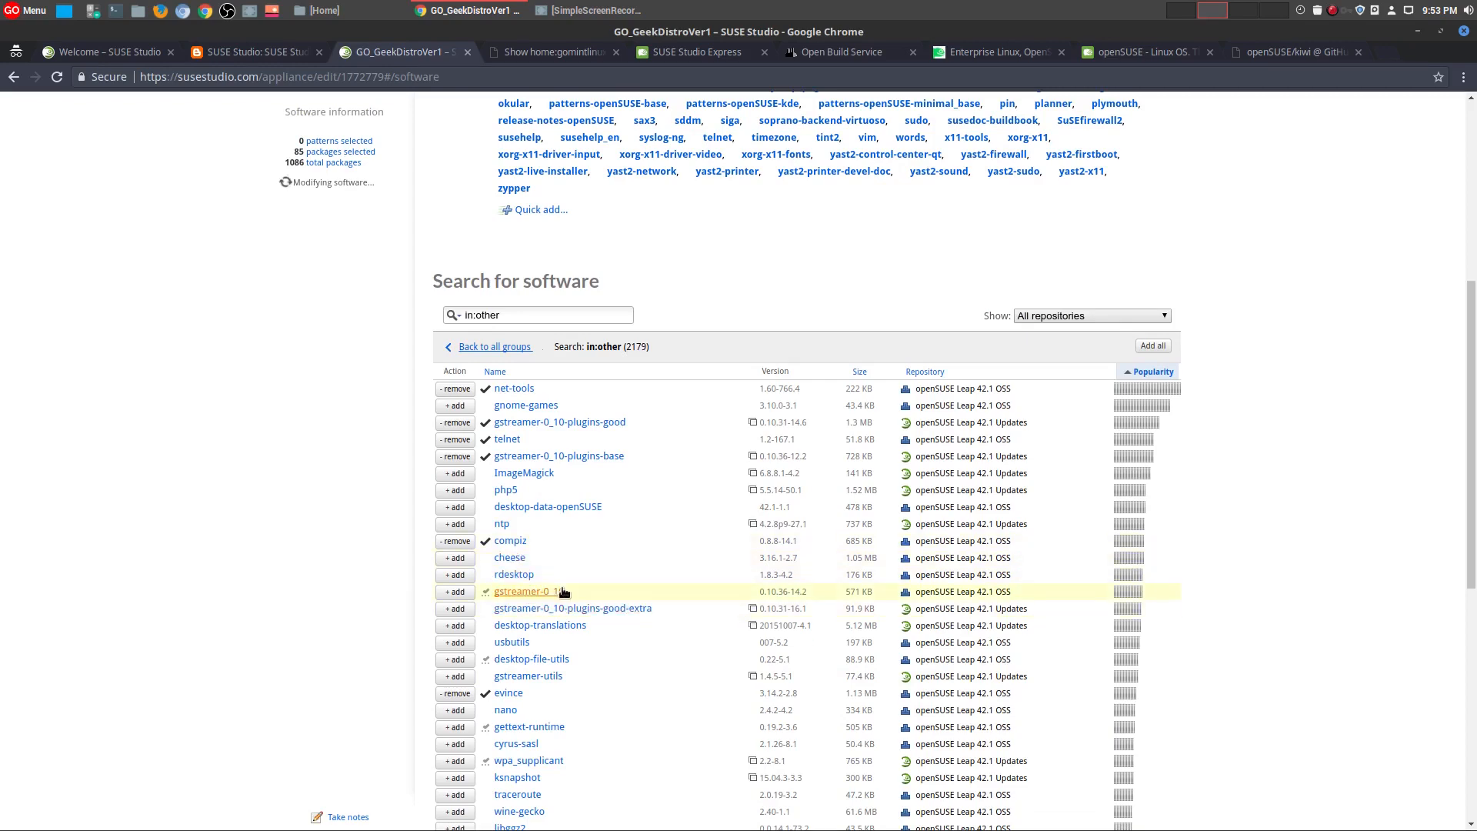
scroll(562, 590, "down", 5)
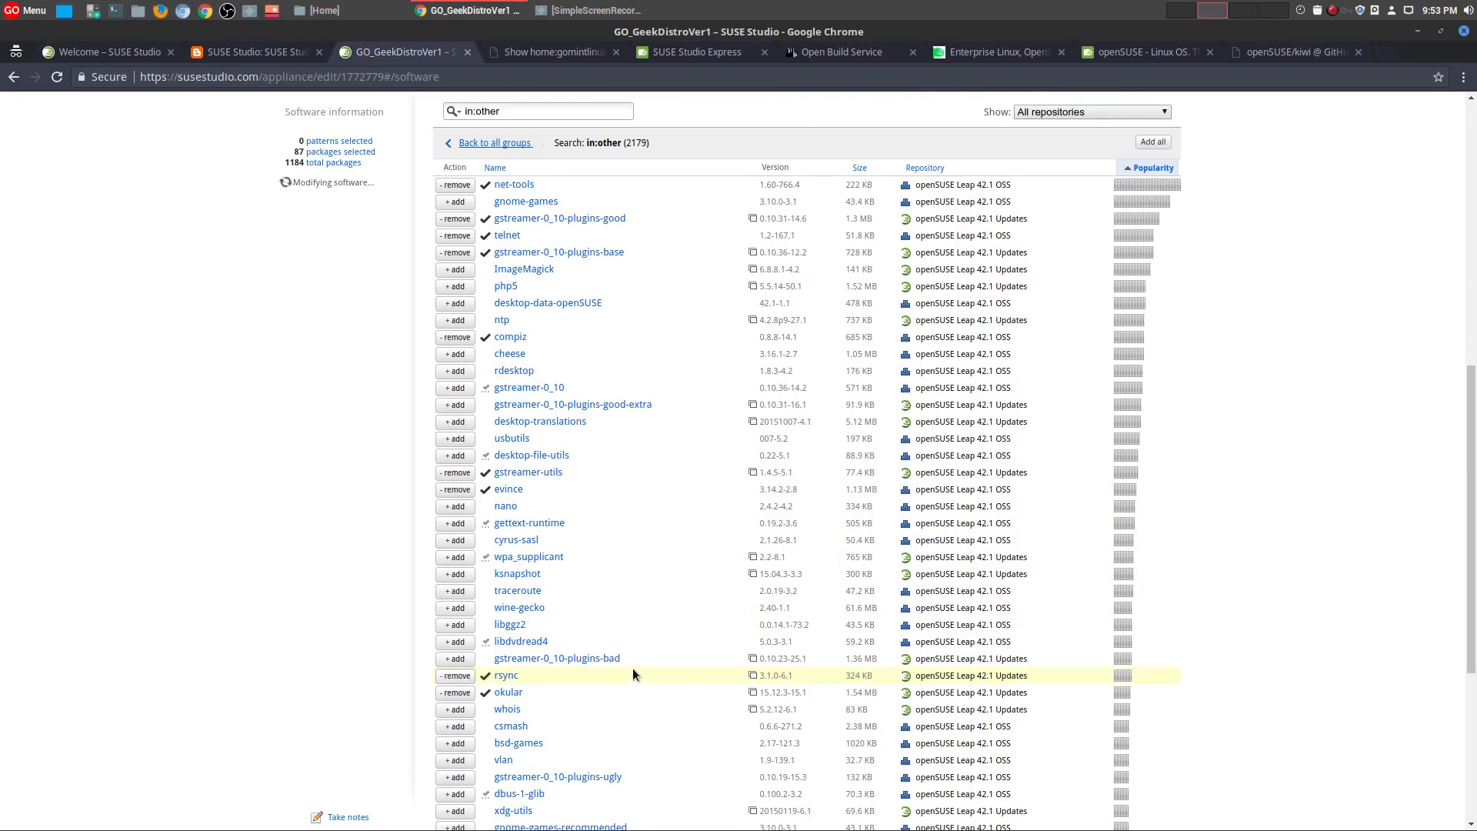
- Open the Text software group, add the gedit package and return to the list of all groups
scroll(632, 672, "down", 5)
scroll(1234, 676, "up", 10)
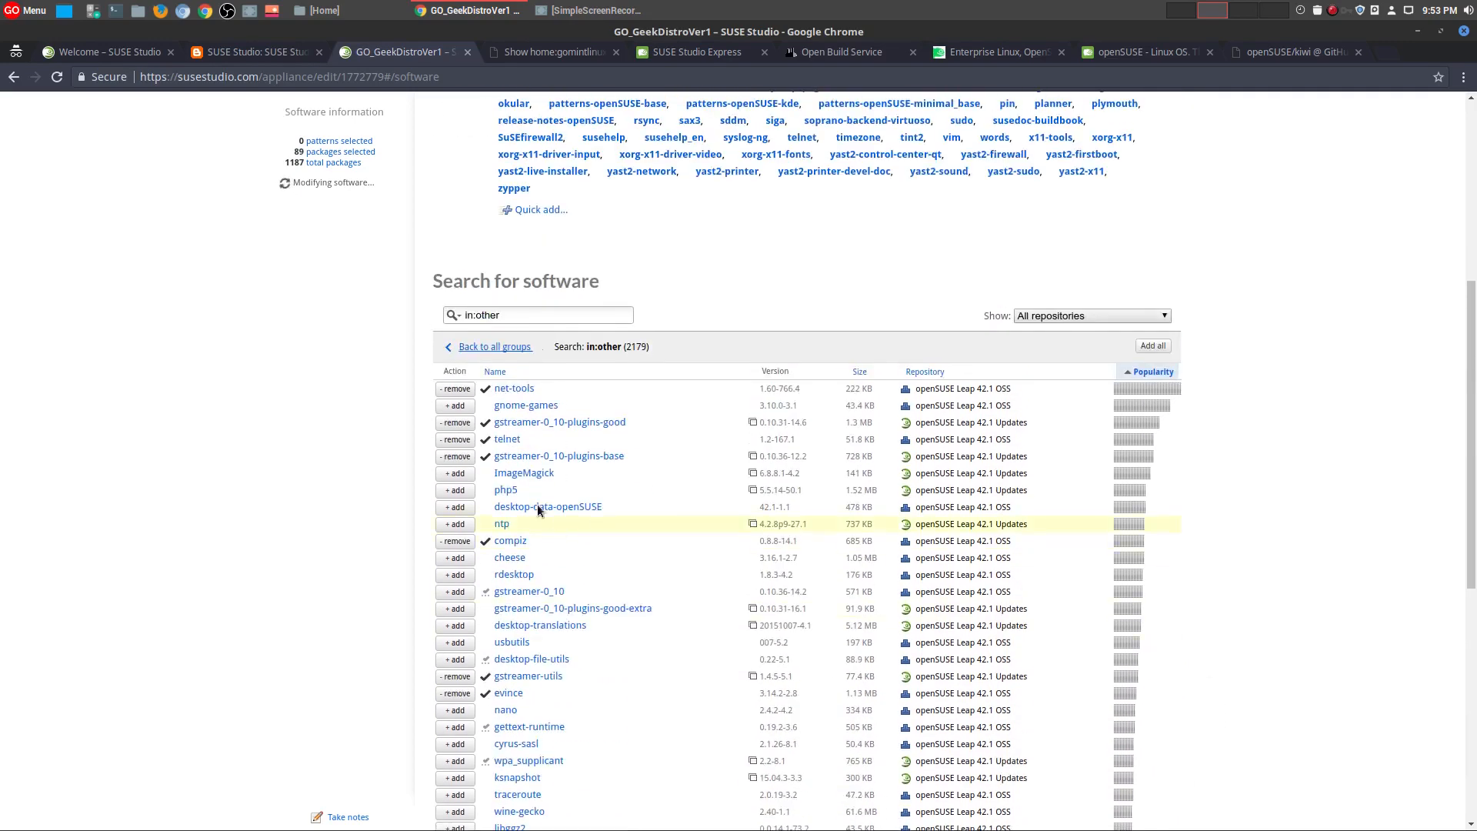
left_click(485, 346)
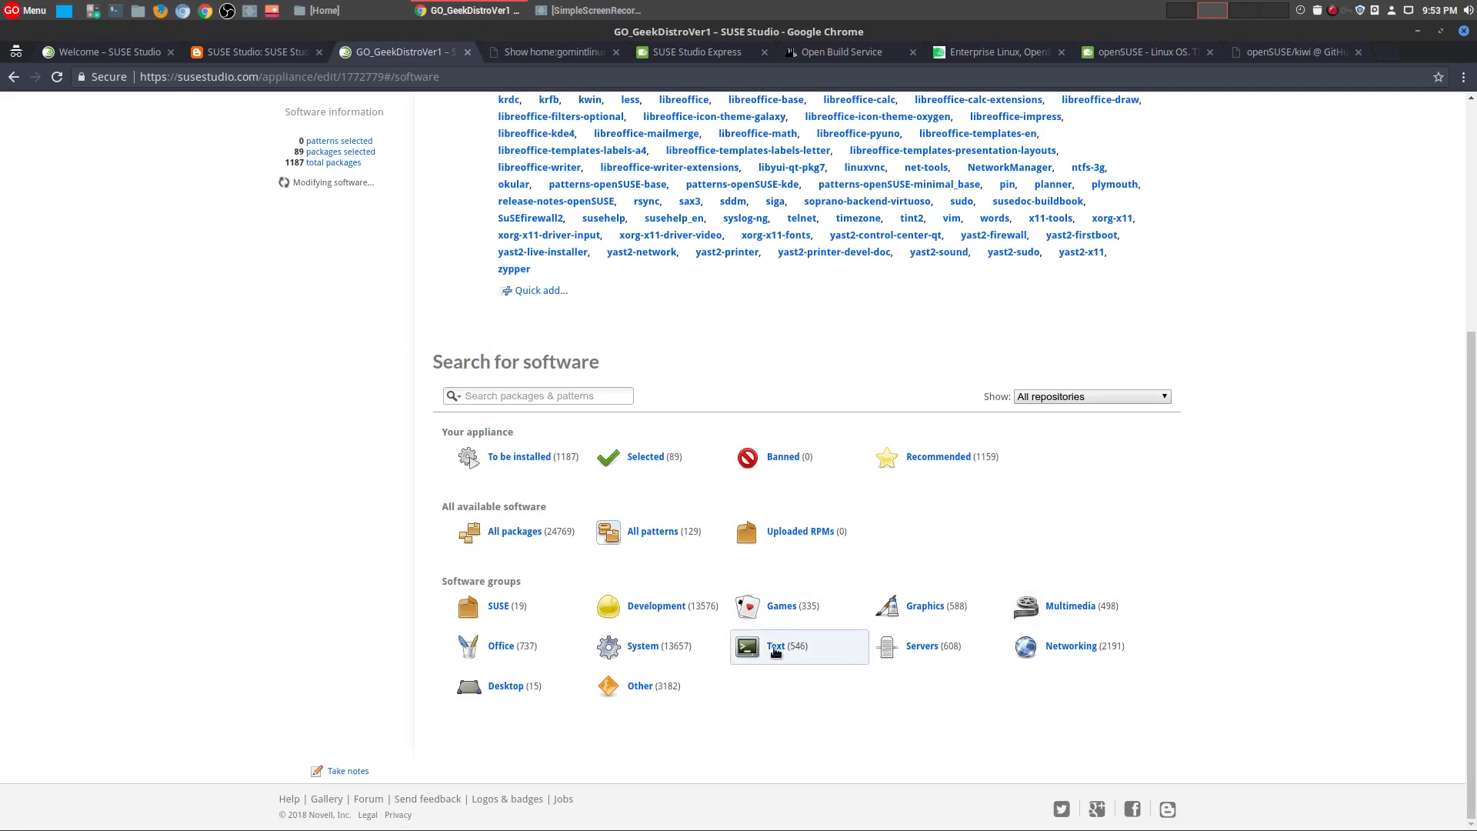
left_click(775, 646)
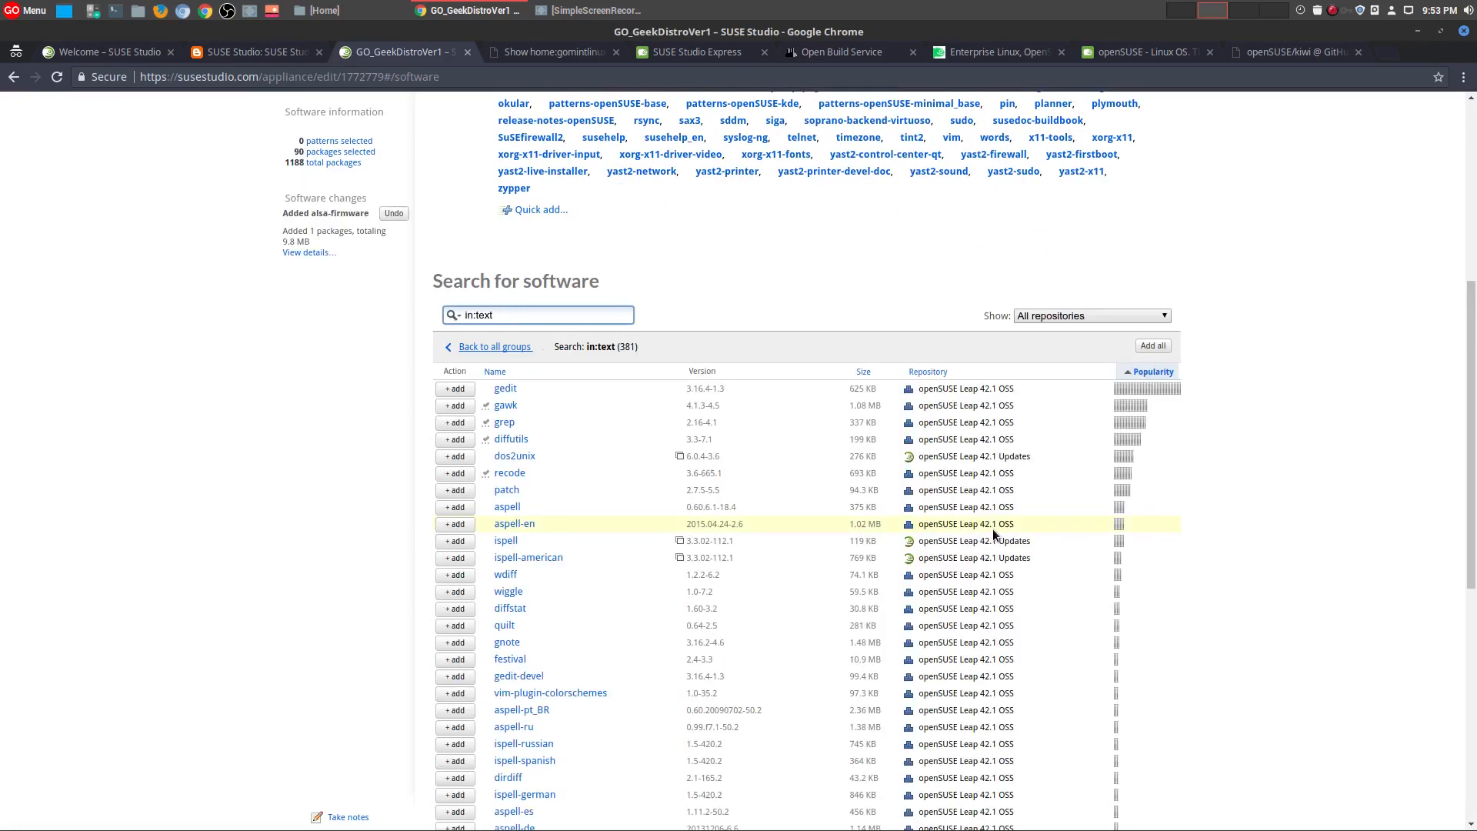
left_click(457, 390)
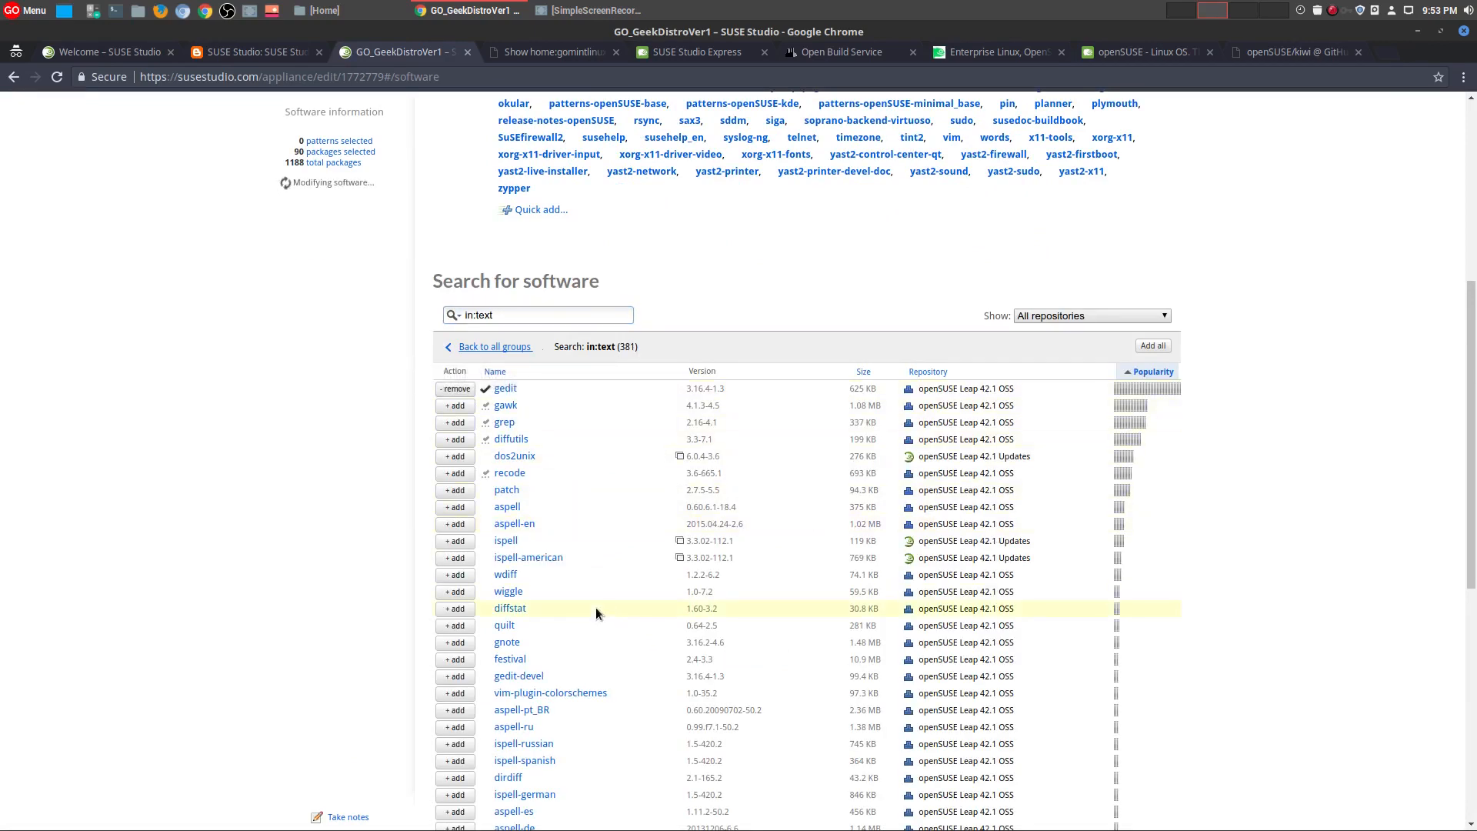
scroll(596, 607, "down", 2)
scroll(596, 606, "down", 2)
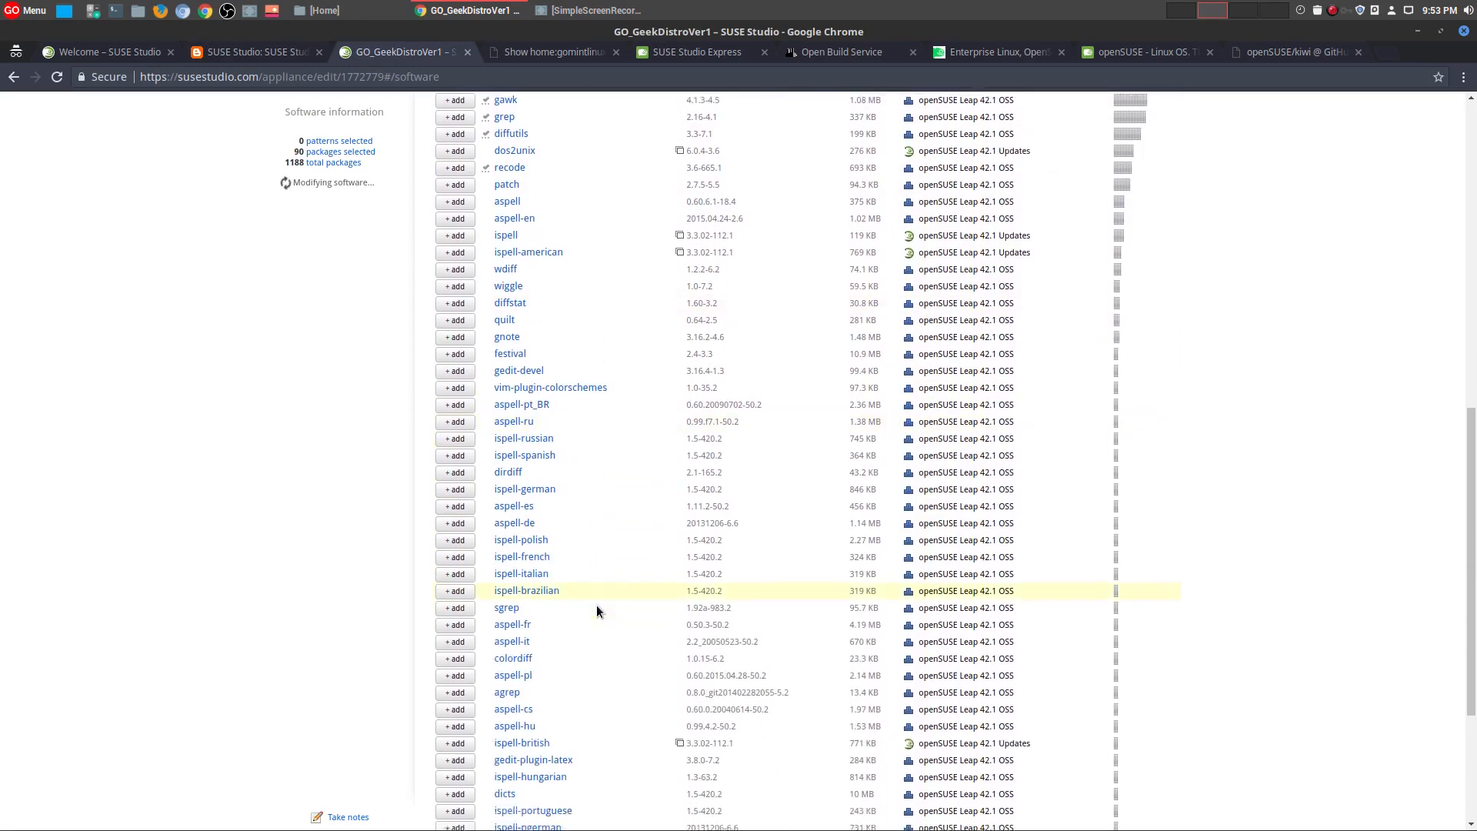
scroll(597, 608, "down", 2)
scroll(600, 606, "up", 6)
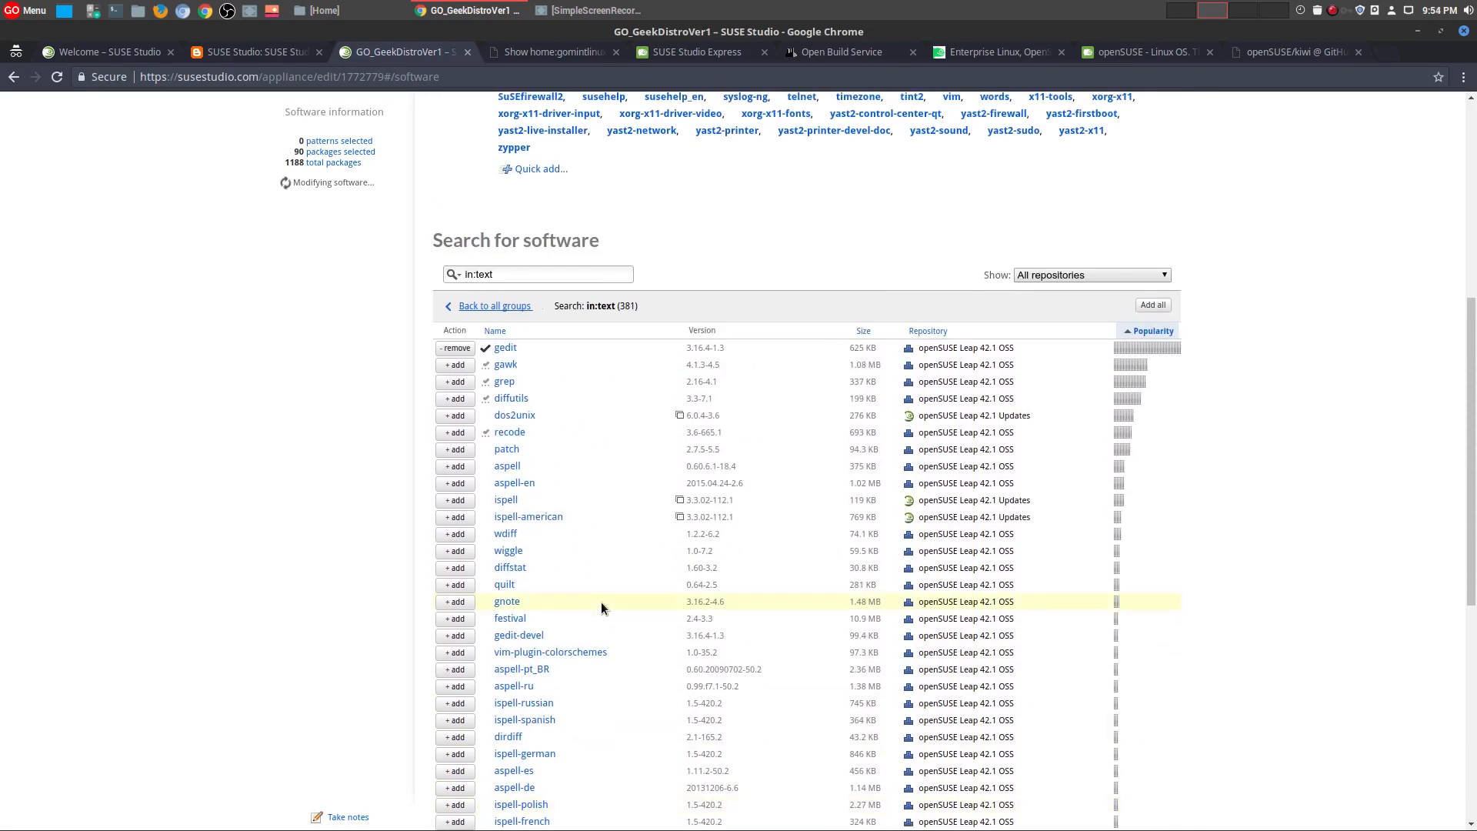
scroll(602, 602, "up", 3)
left_click(474, 556)
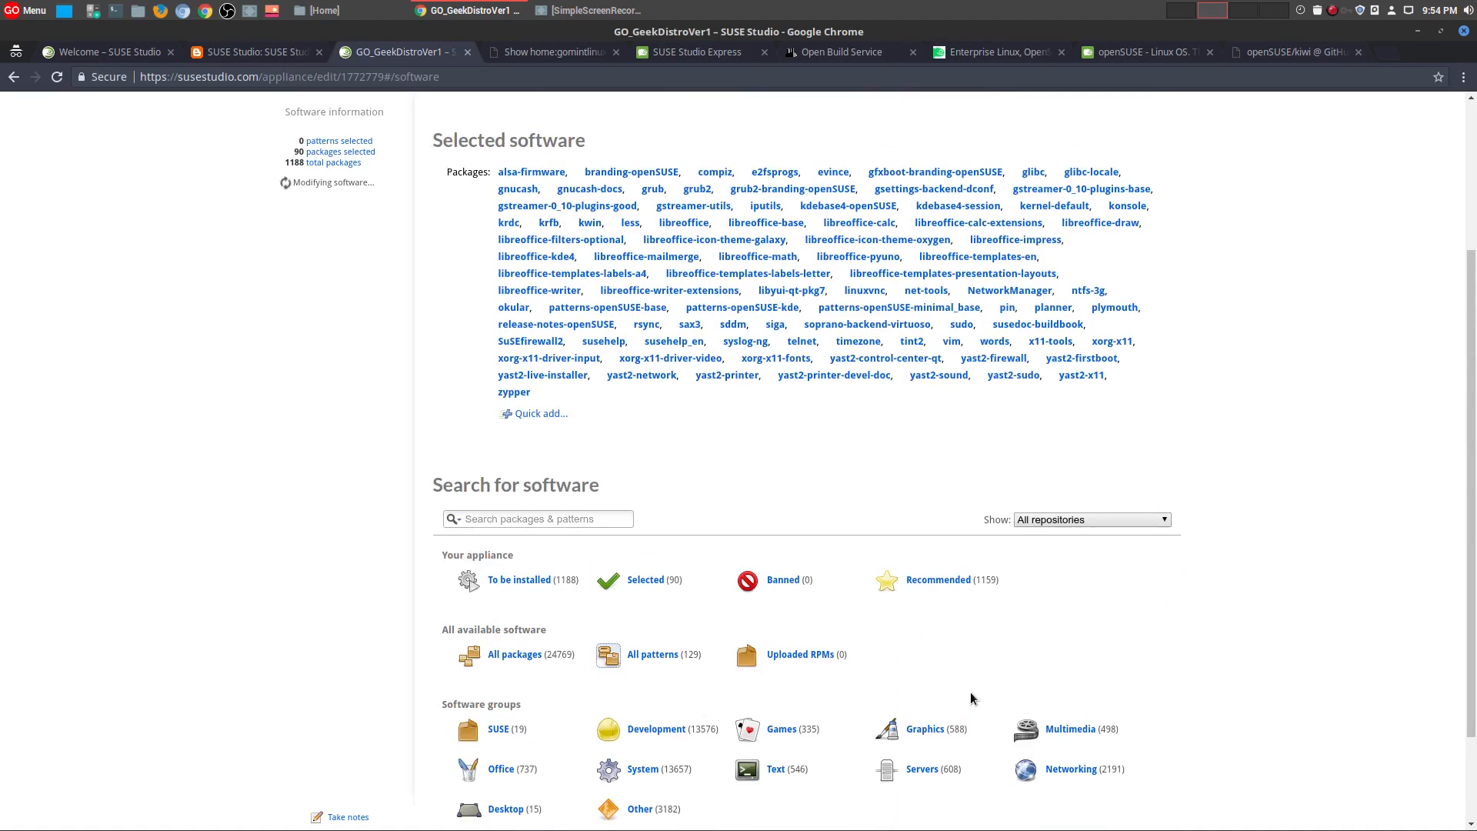
- Open the Graphics software group, add the gimp and inkscape packages and return to the list of all groups
scroll(971, 691, "down", 2)
left_click(923, 613)
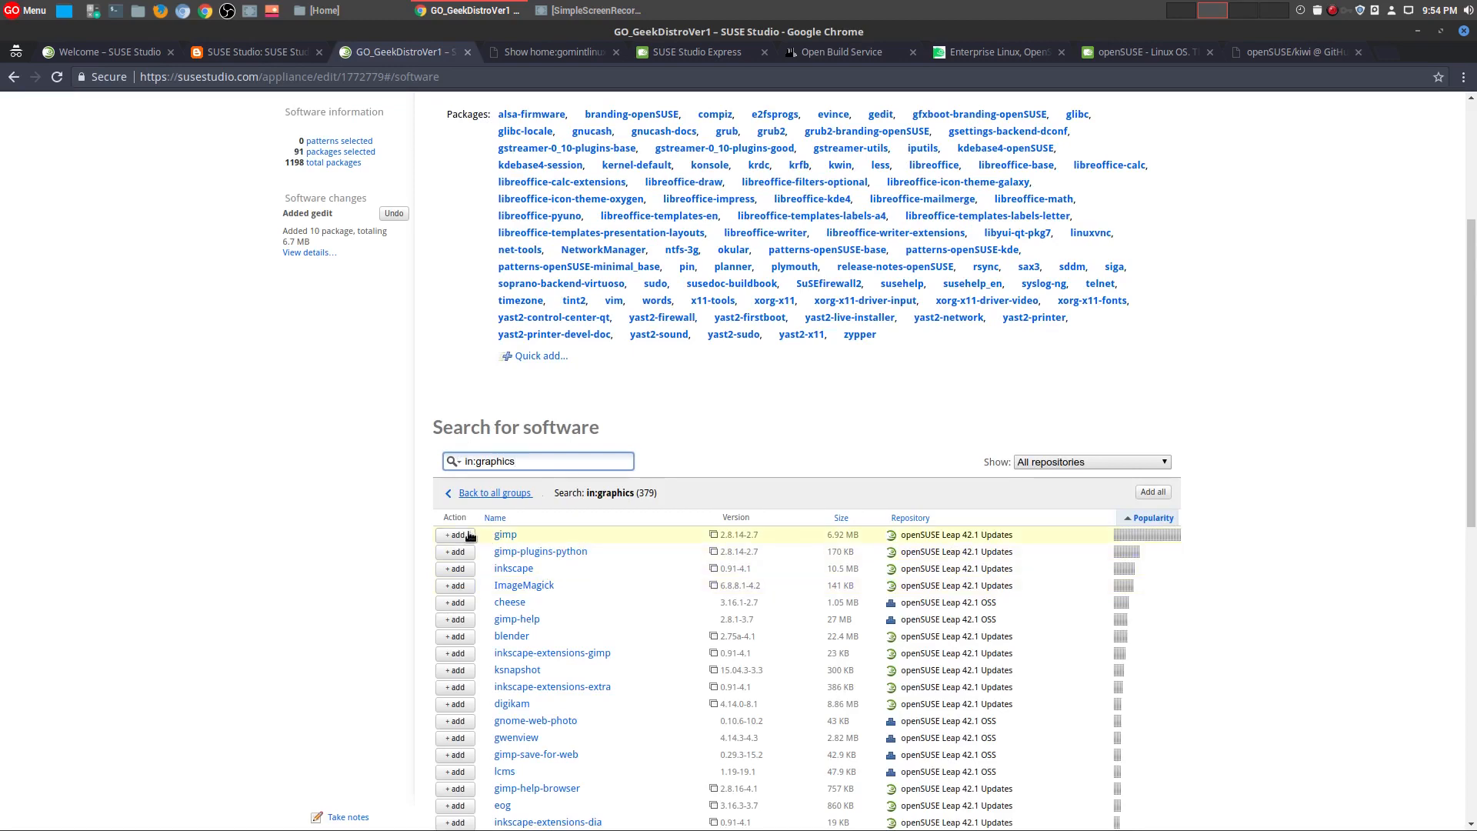
left_click(468, 535)
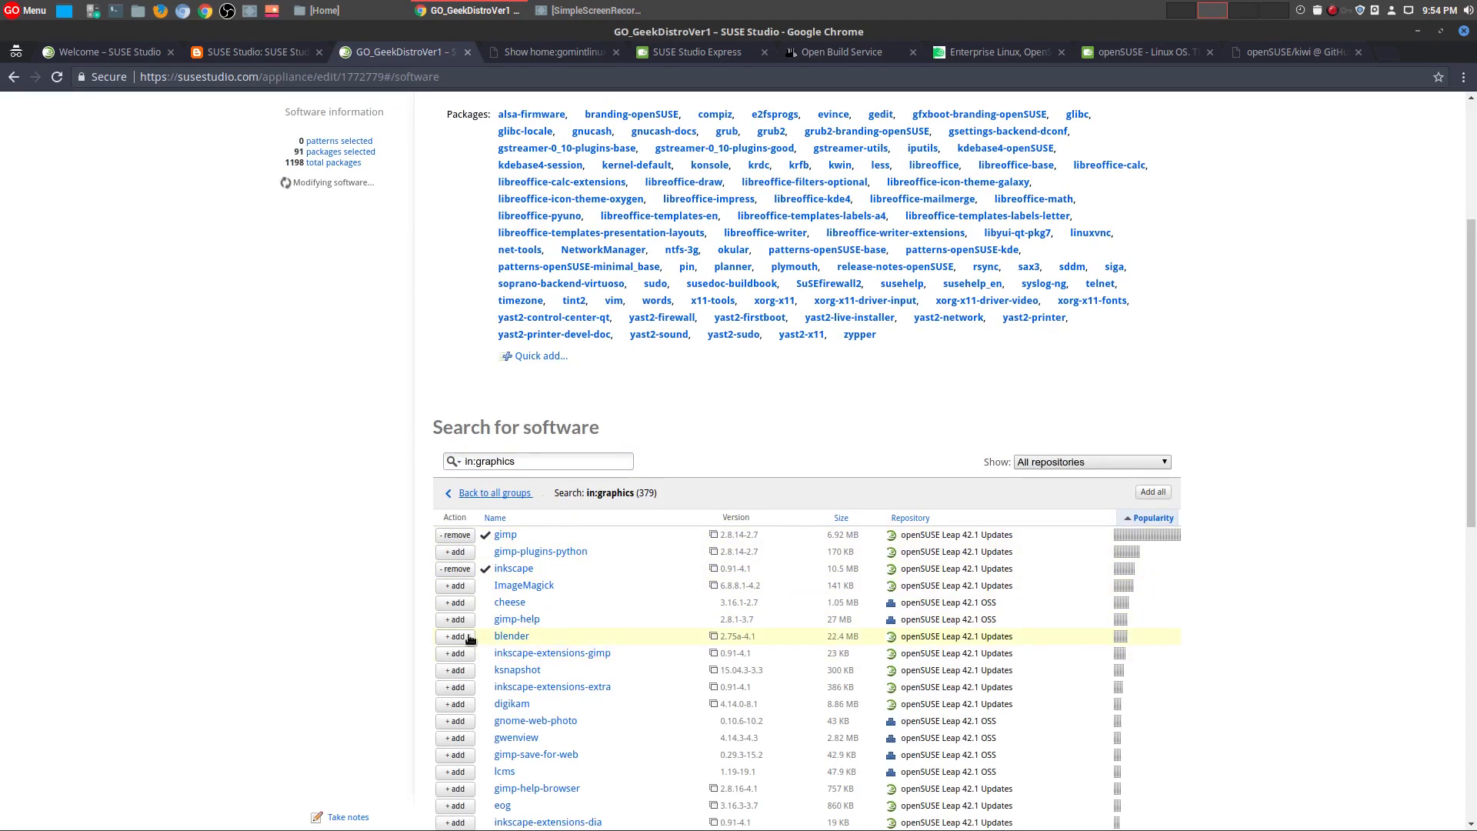
scroll(603, 573, "down", 2)
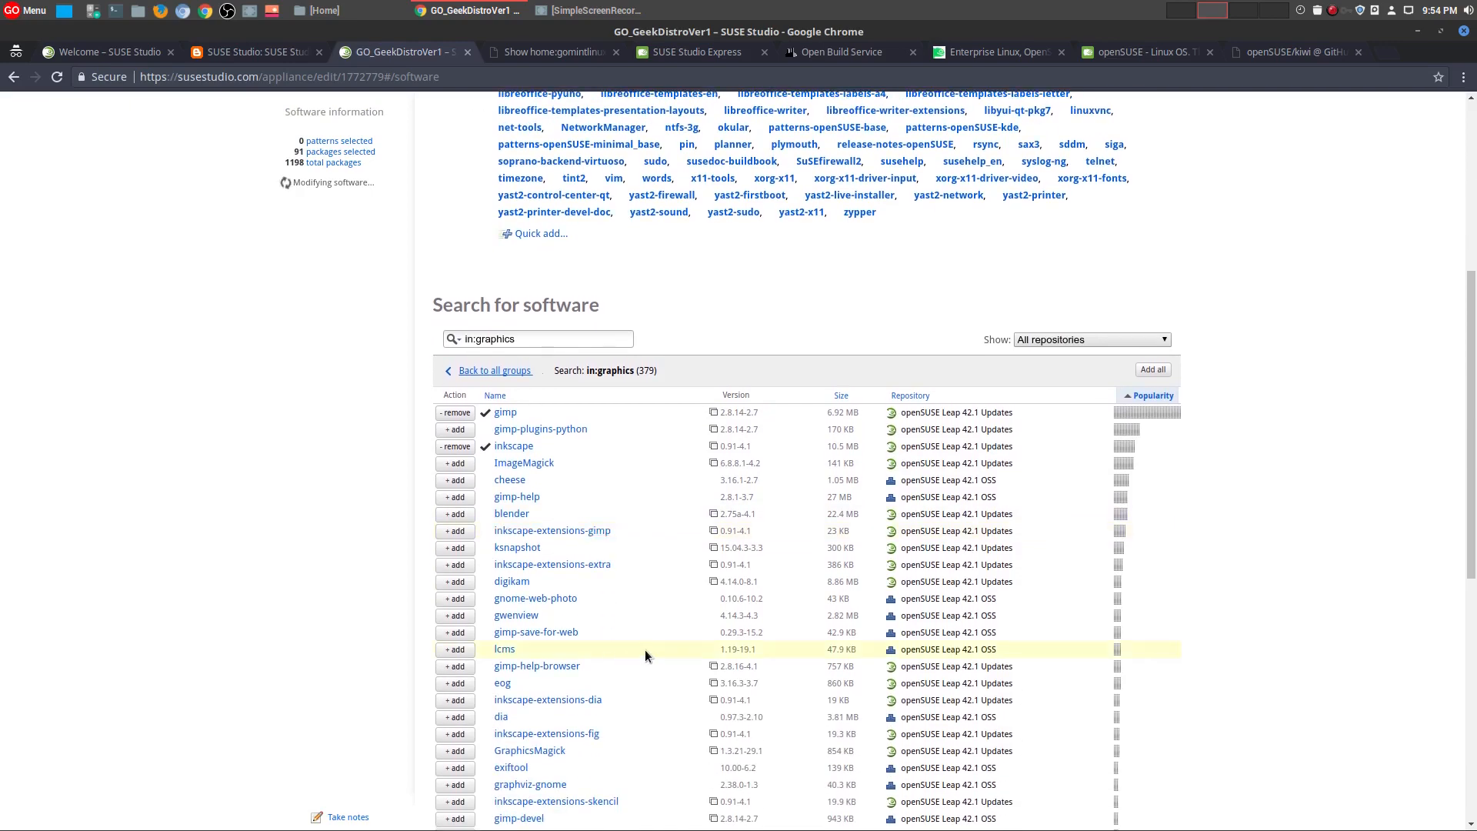
scroll(645, 650, "down", 2)
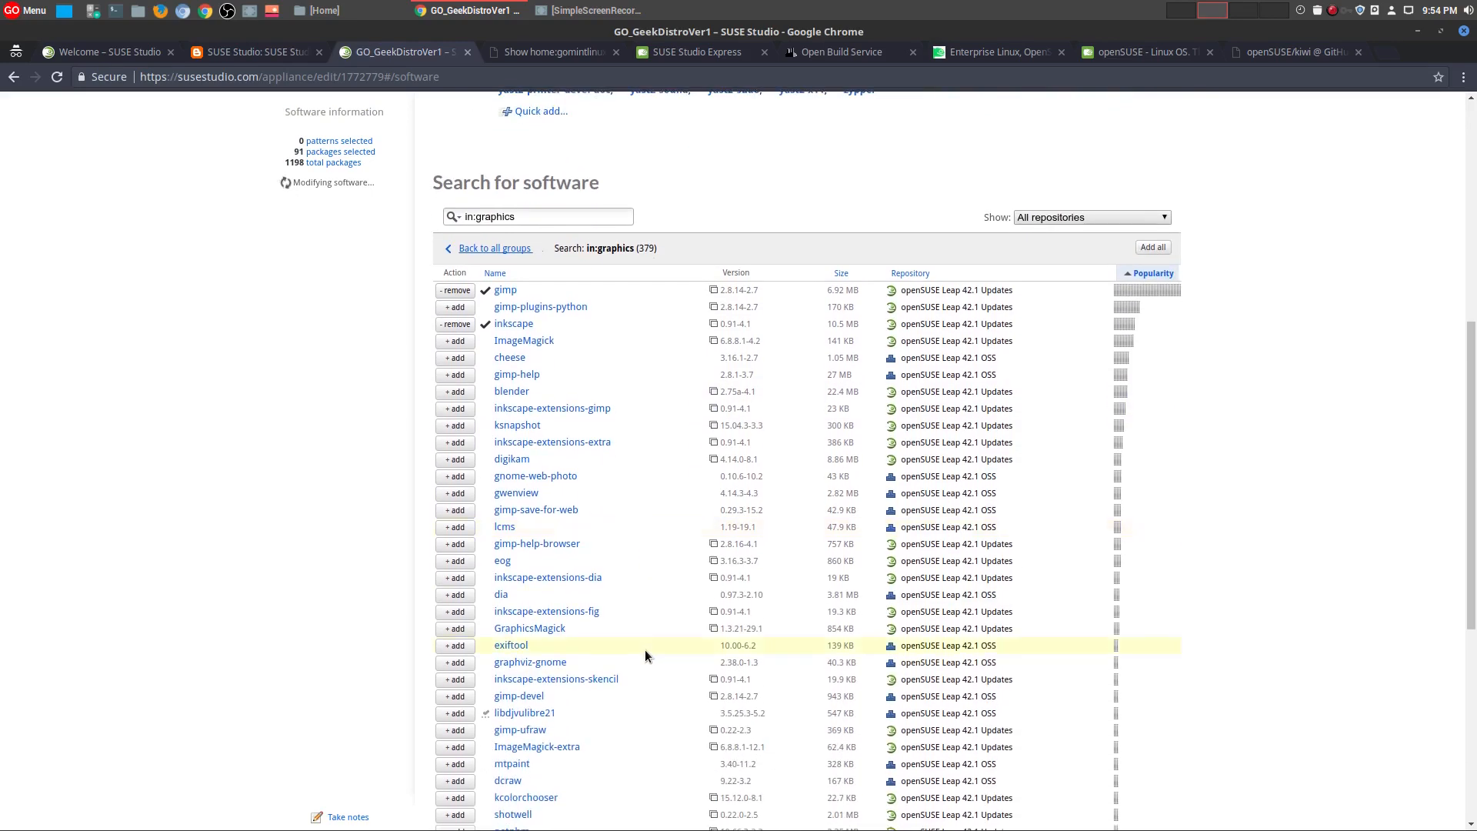
scroll(644, 650, "down", 3)
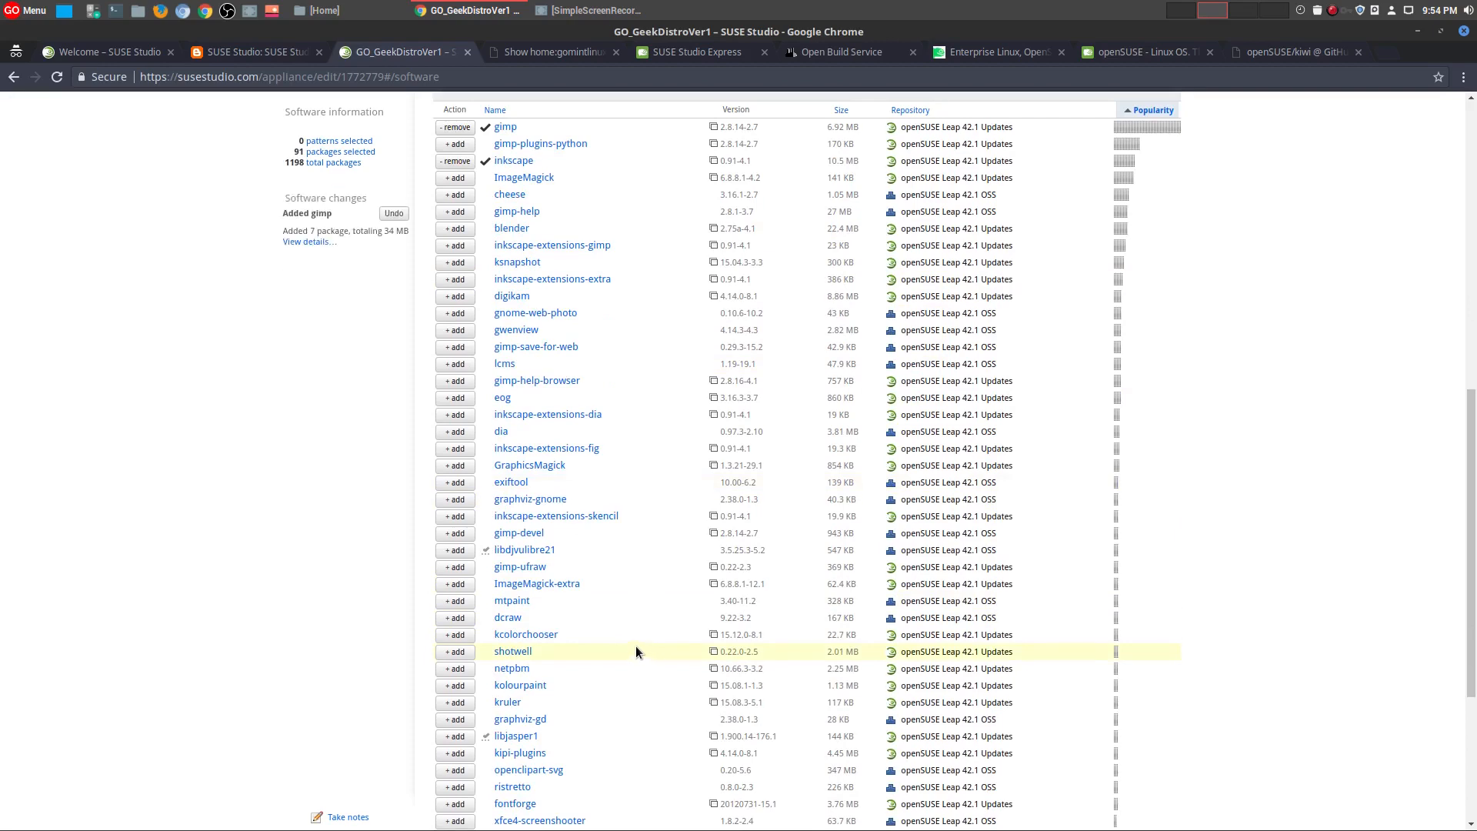
scroll(635, 651, "down", 4)
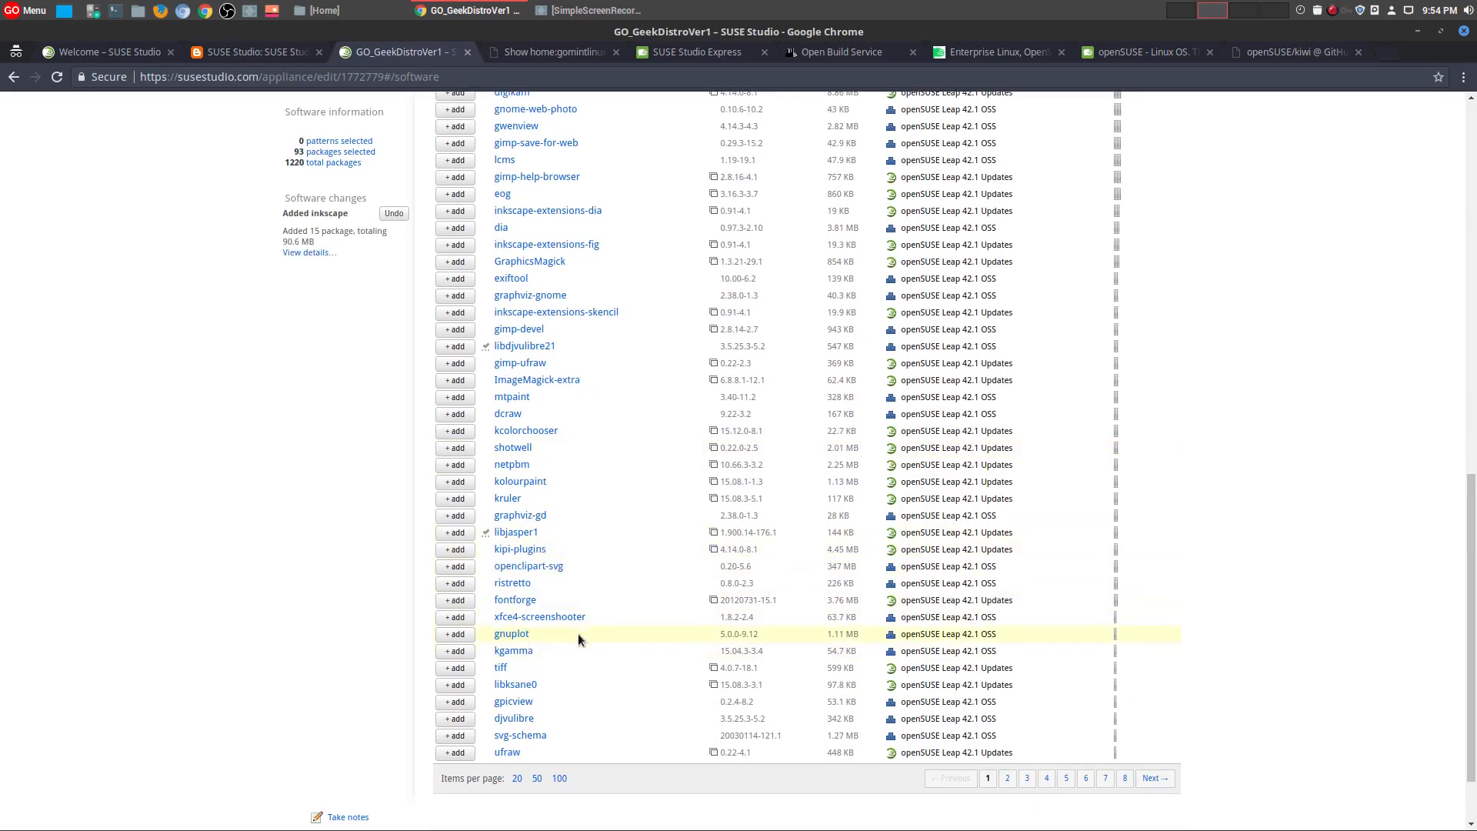
scroll(578, 634, "up", 10)
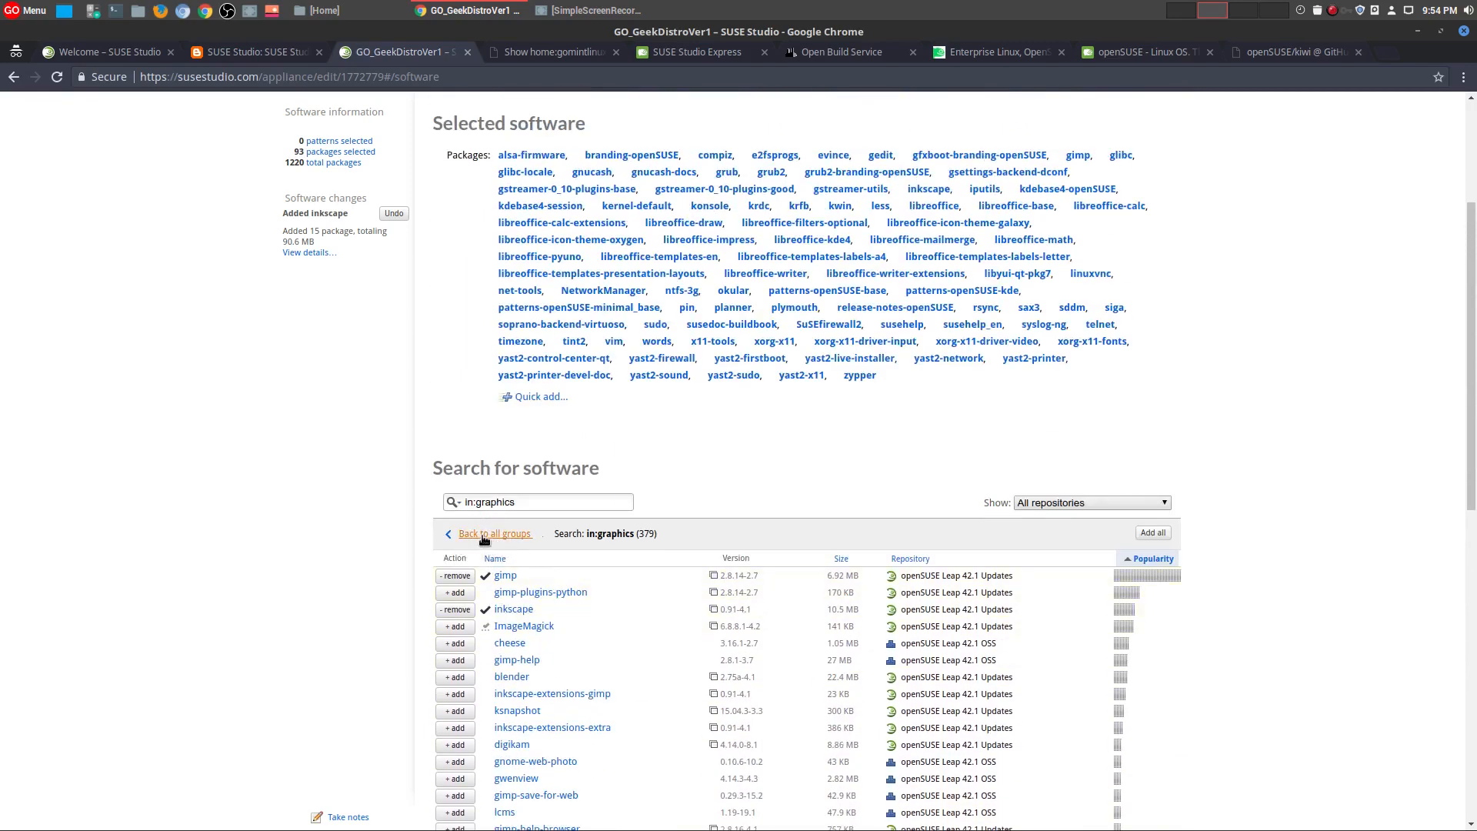
left_click(483, 534)
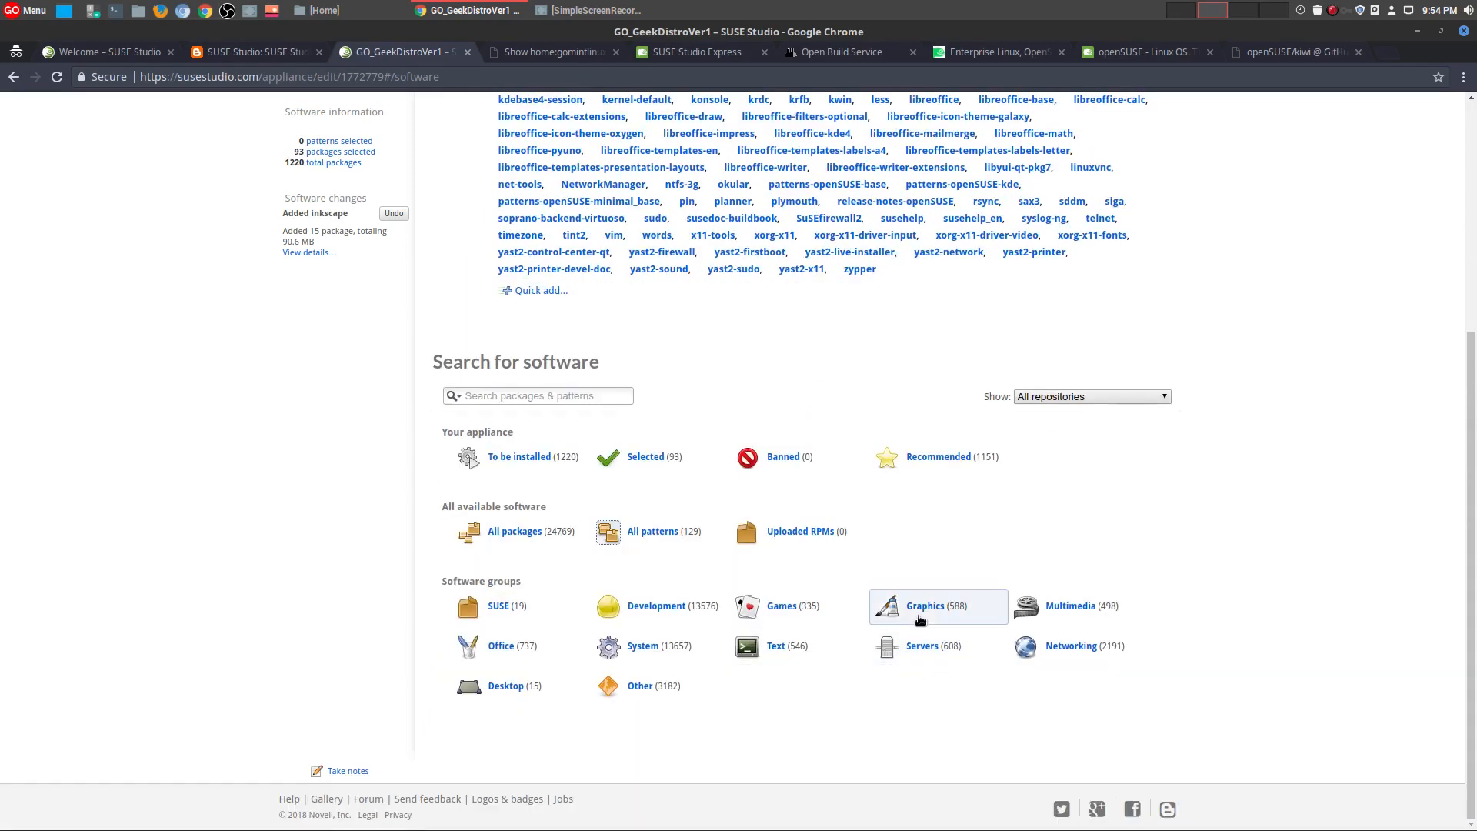
- Open the Multimedia software group and add dvd+rw-tools, audacity, vlc, brasero and k3b
left_click(1068, 608)
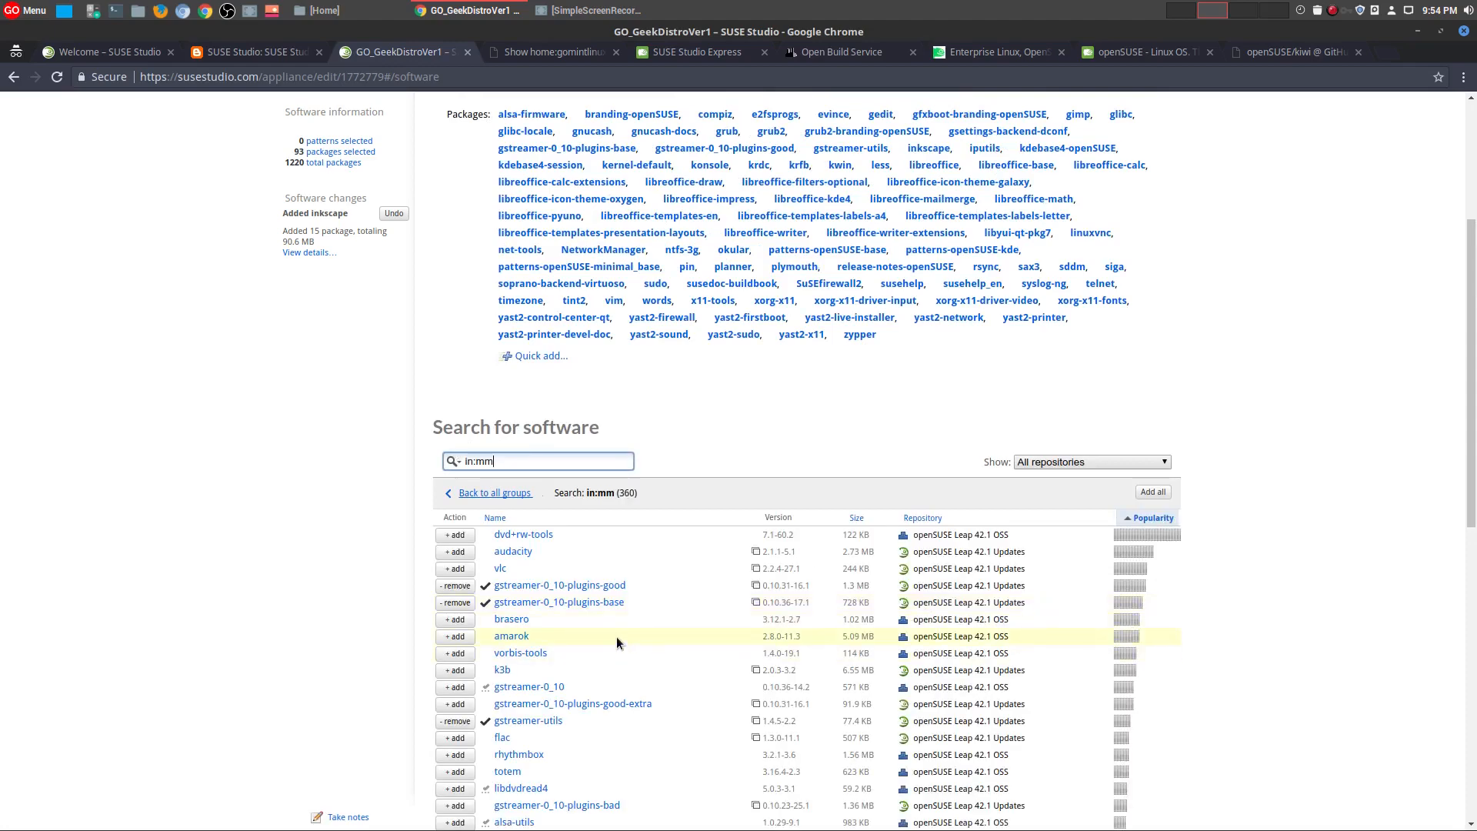
left_click(455, 535)
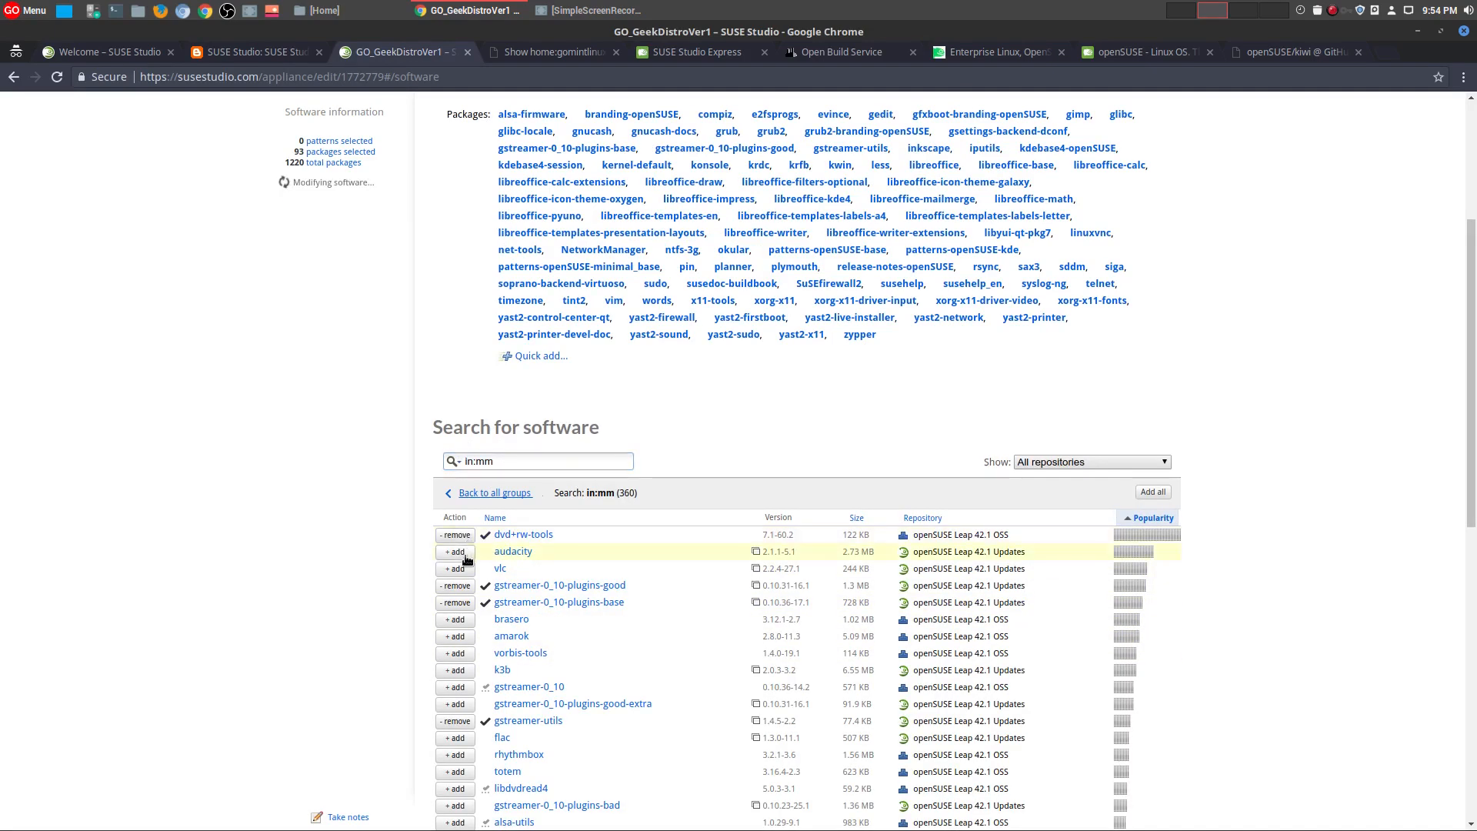
left_click(460, 552)
left_click(464, 570)
left_click(455, 620)
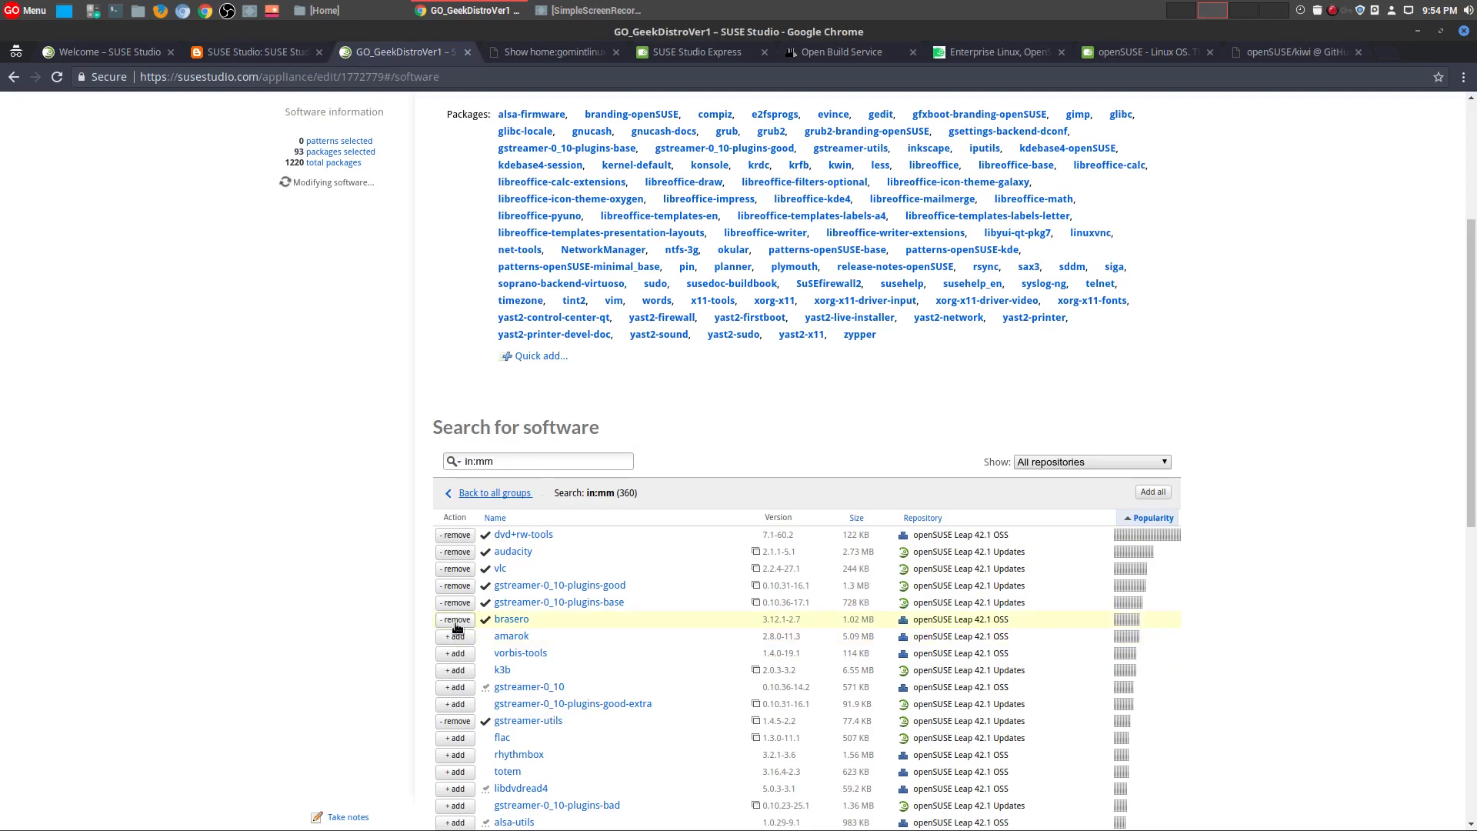
left_click(455, 670)
- Add the pavucontrol package from the Multimedia group and return to the list of all groups
scroll(620, 717, "down", 8)
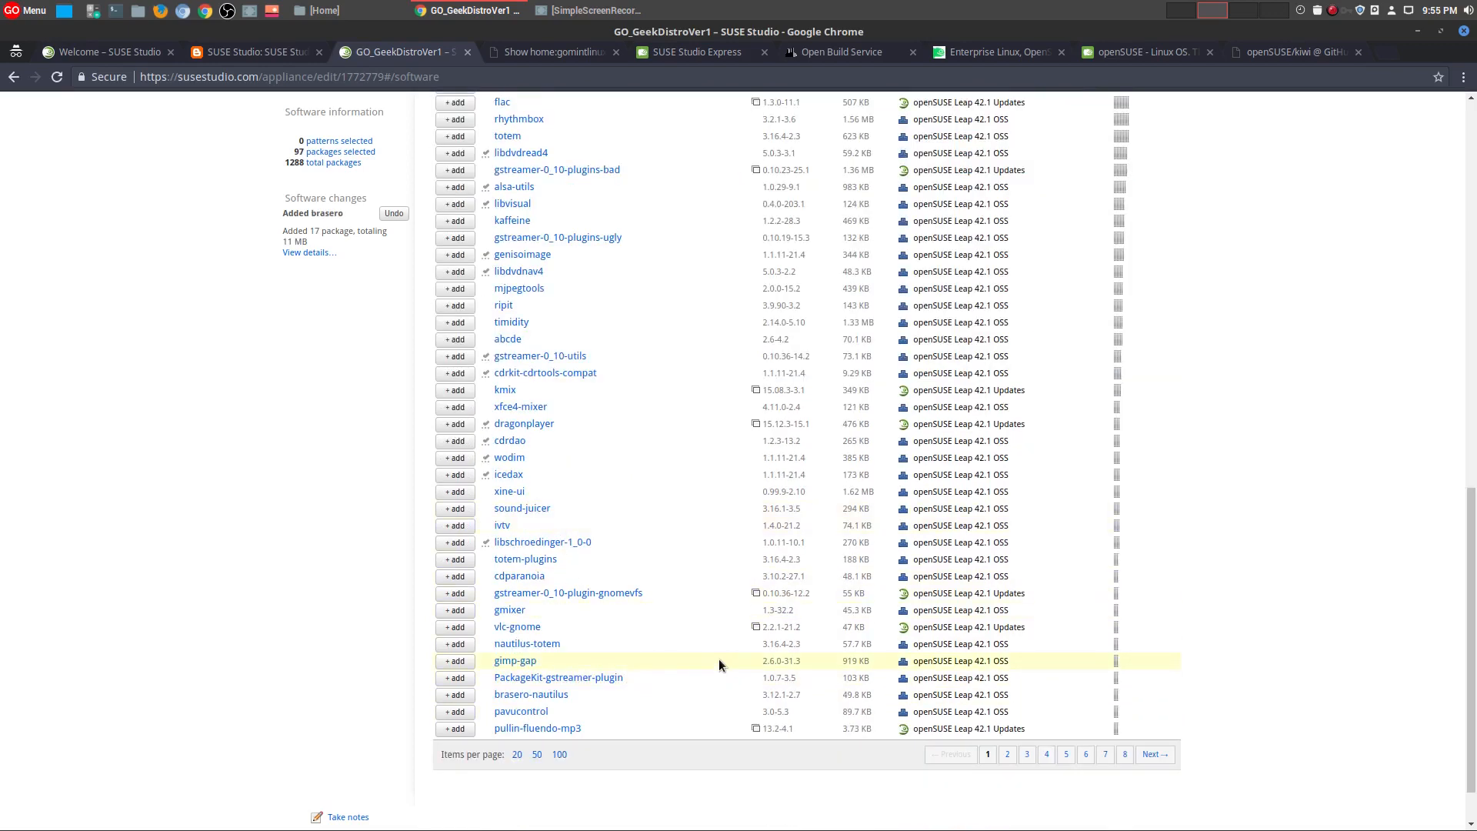
left_click(454, 711)
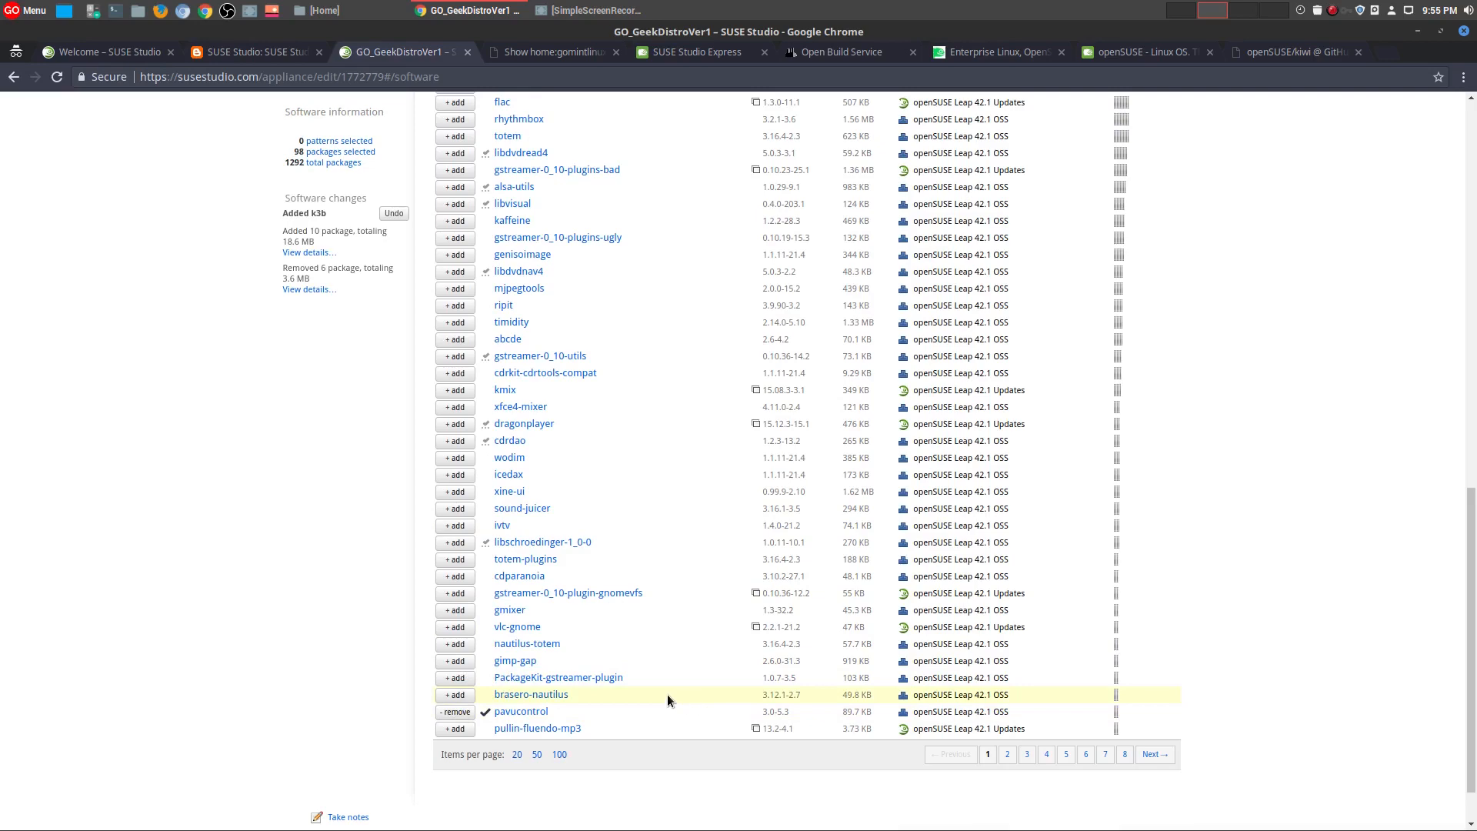
scroll(667, 694, "up", 9)
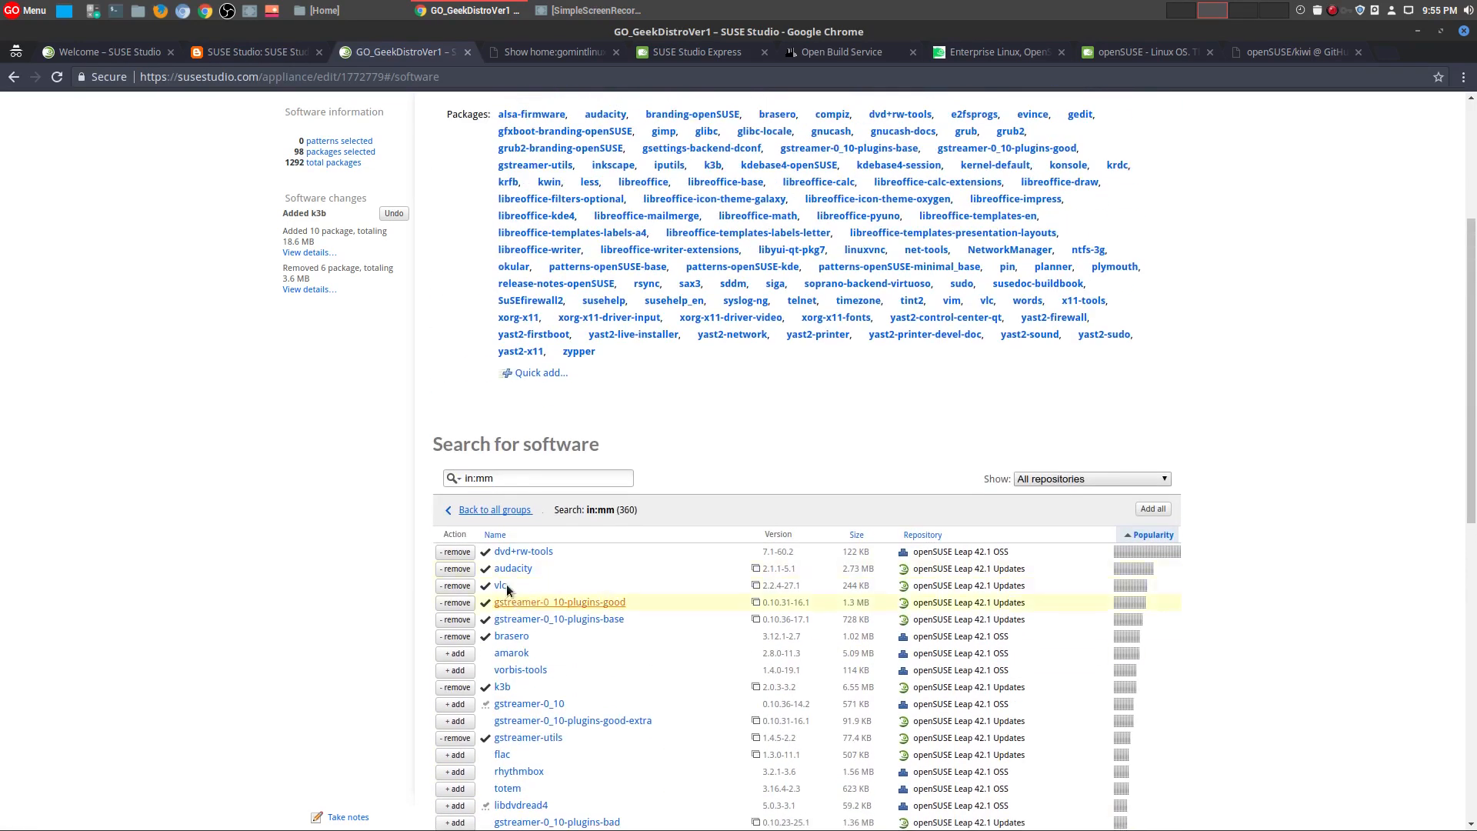
left_click(481, 514)
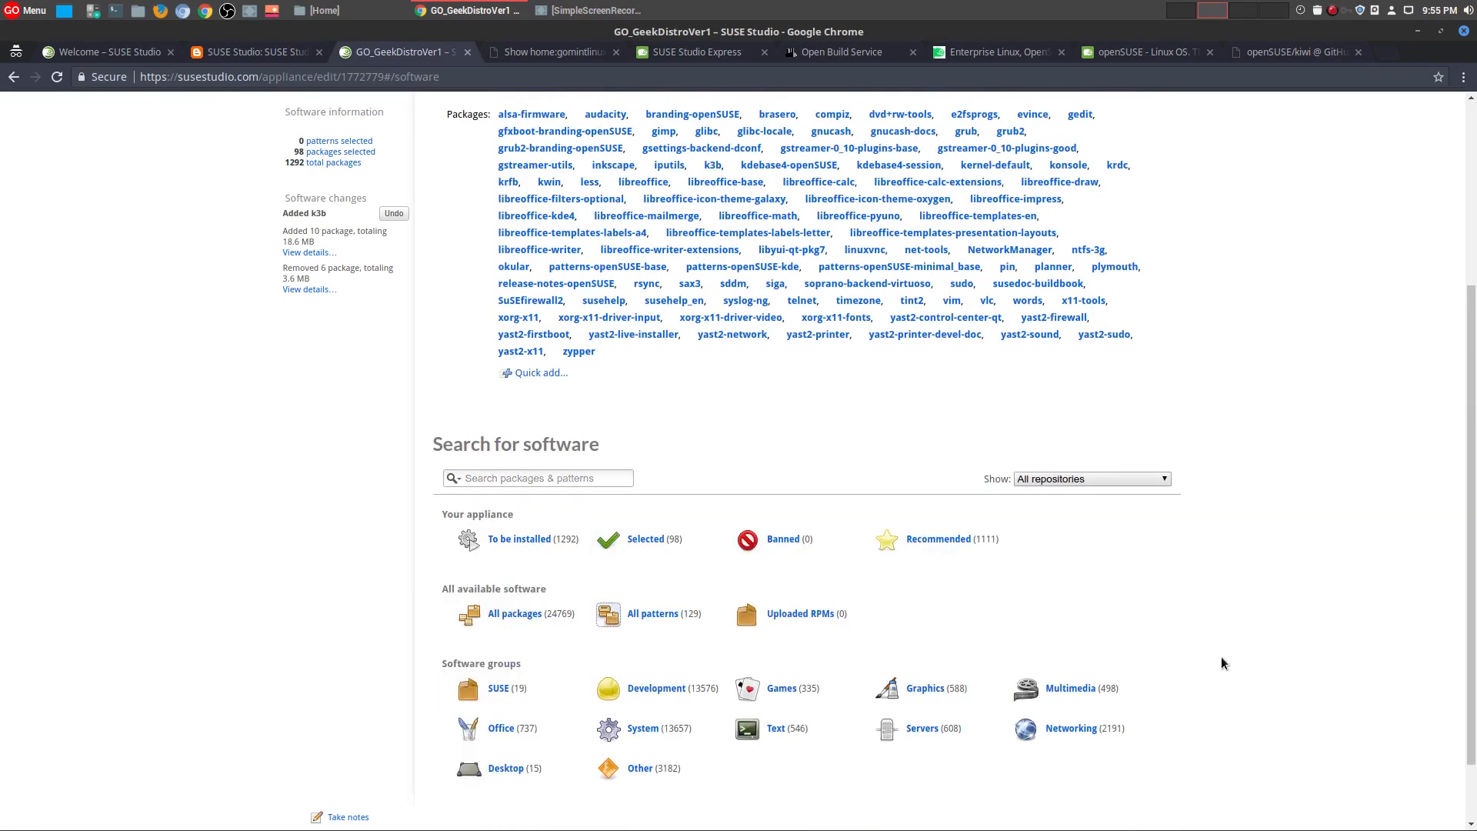
- Open the Networking software group, add MozillaFirefox and chromium, and return to the list of all groups
scroll(1223, 662, "down", 2)
left_click(1067, 646)
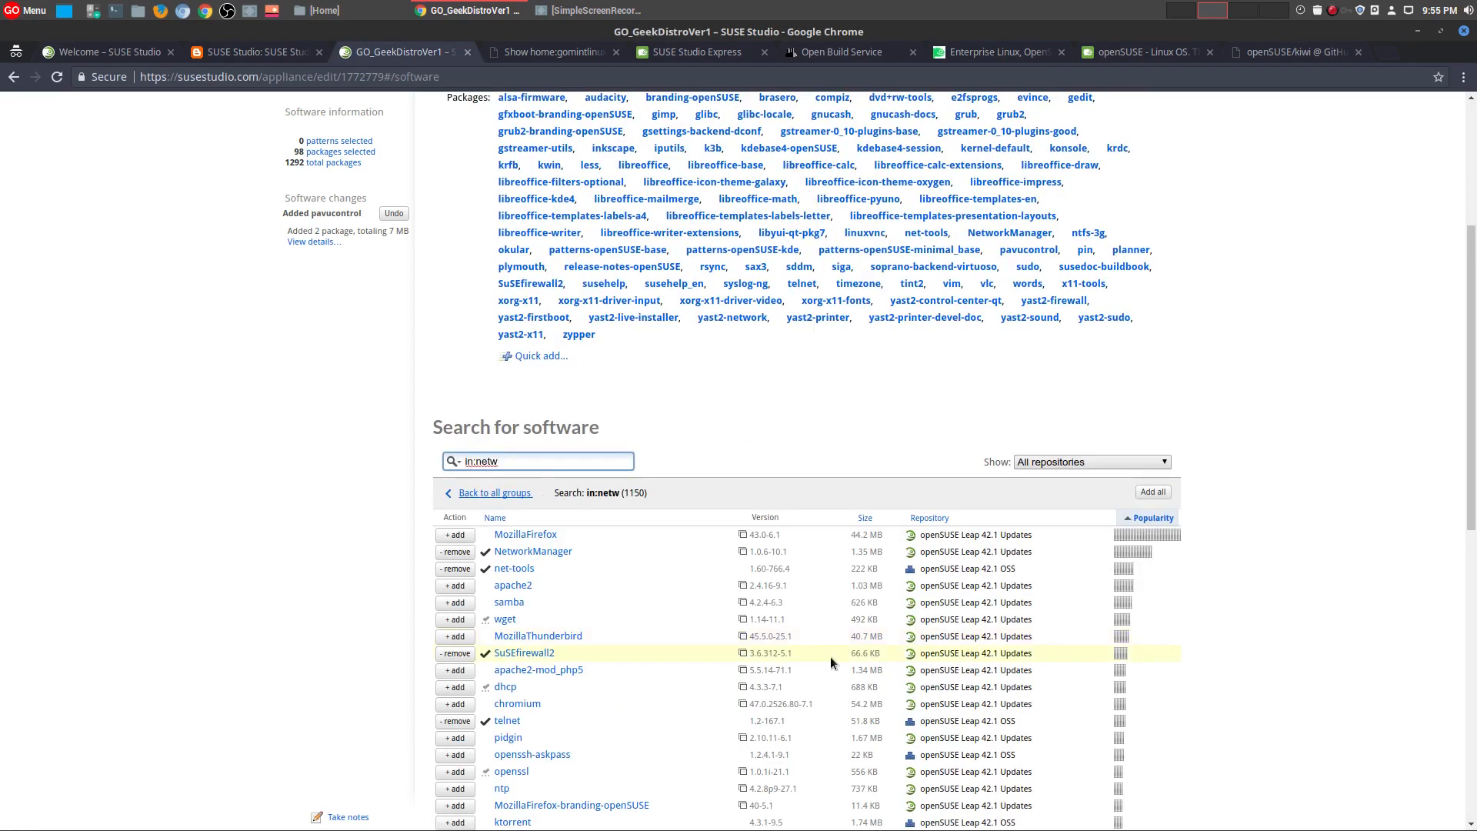
left_click(455, 536)
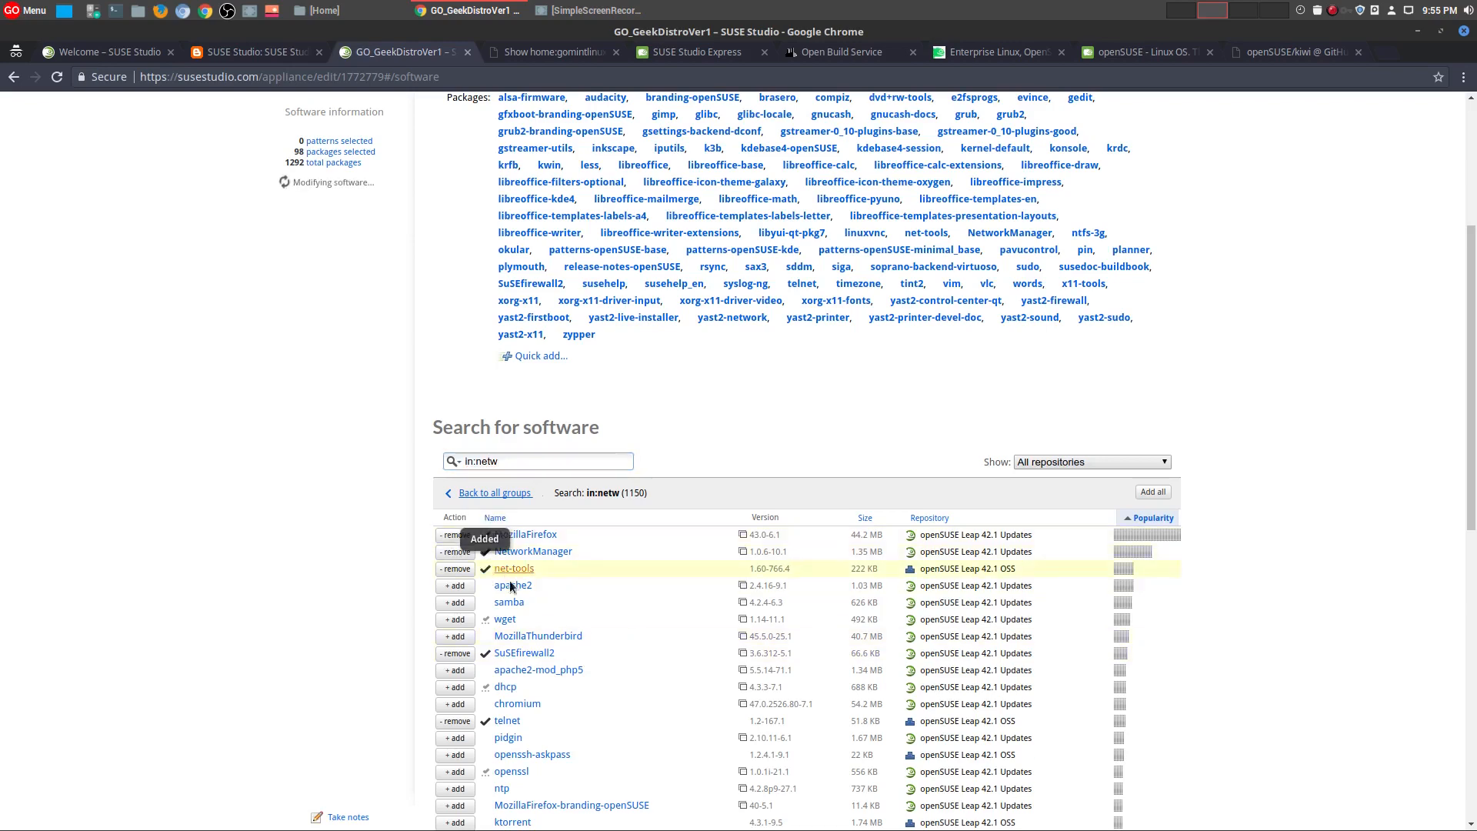
scroll(580, 643, "down", 2)
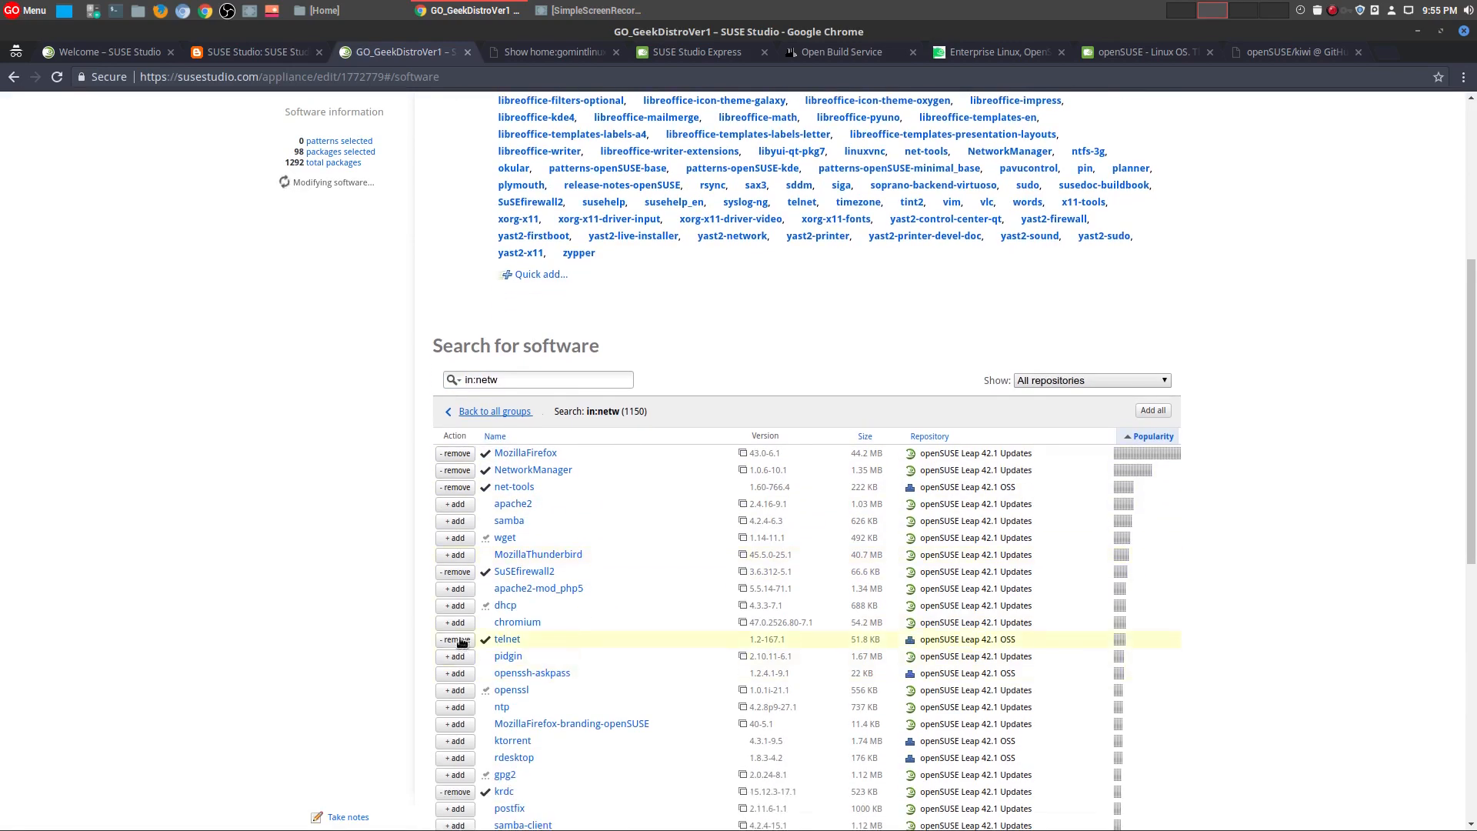
left_click(454, 622)
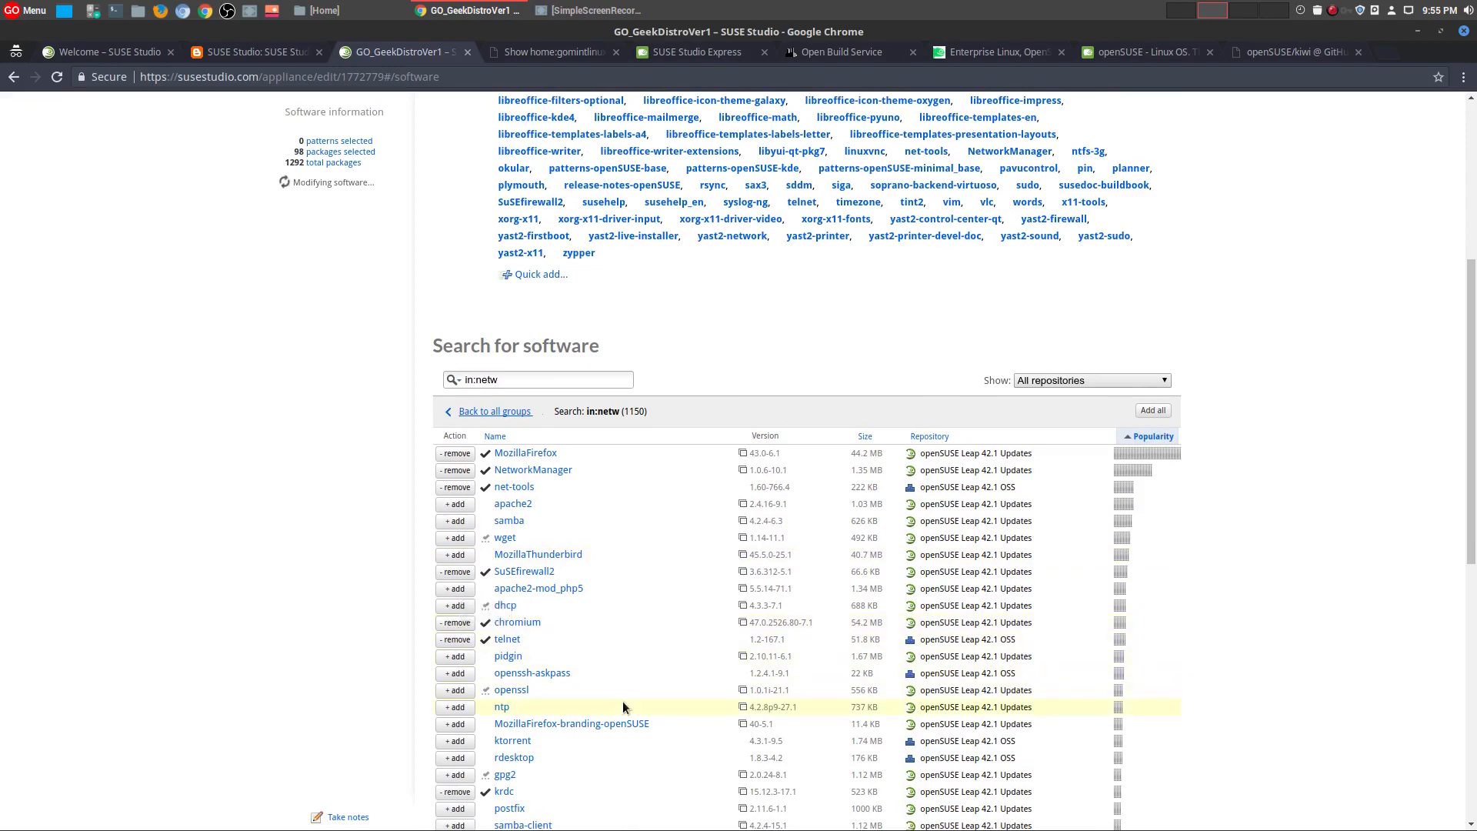
scroll(621, 700, "up", 3)
left_click(504, 538)
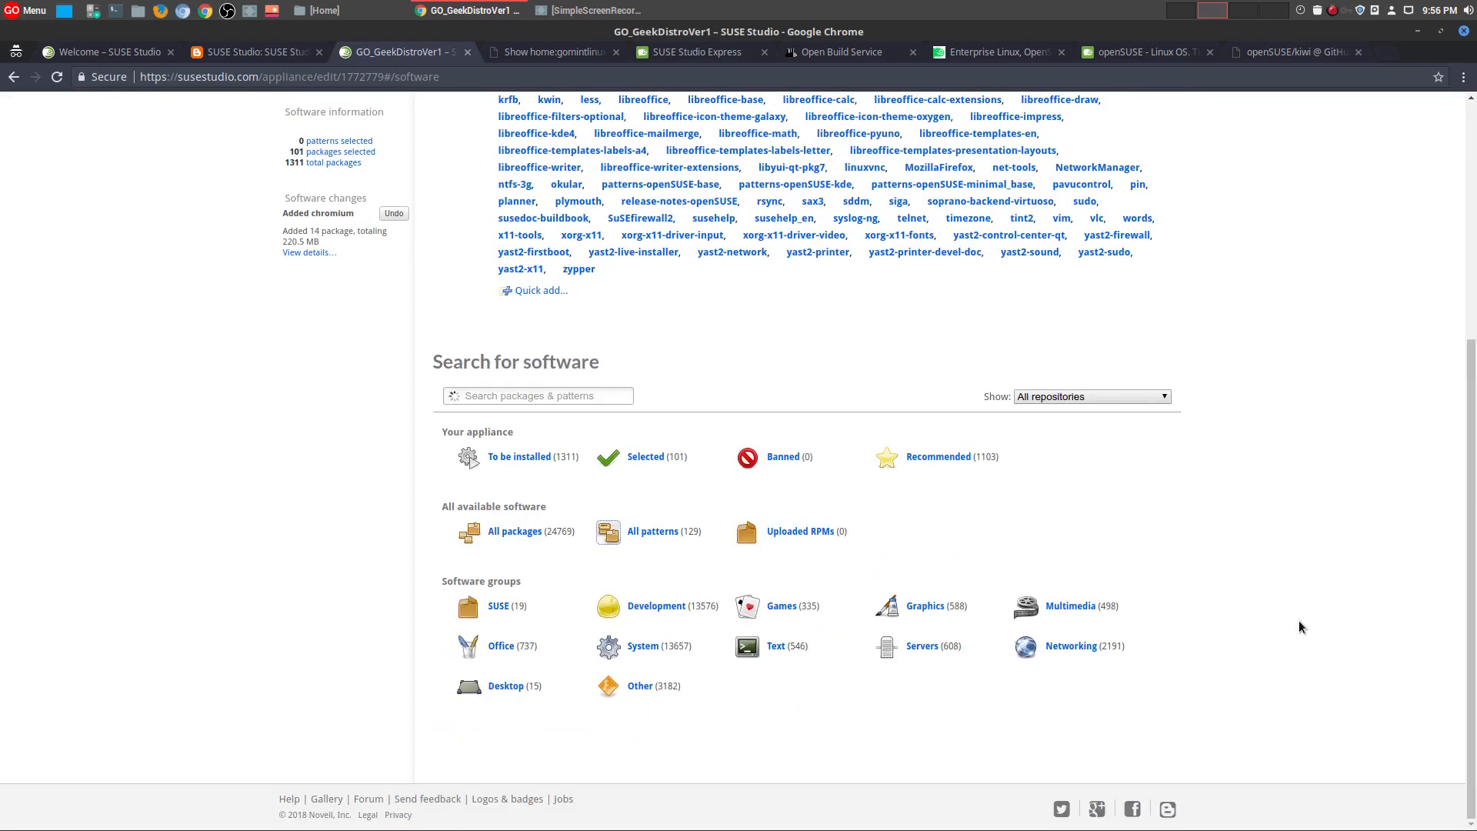
- Review the appliance's software sources, selected packages and available software groups
scroll(1298, 626, "up", 8)
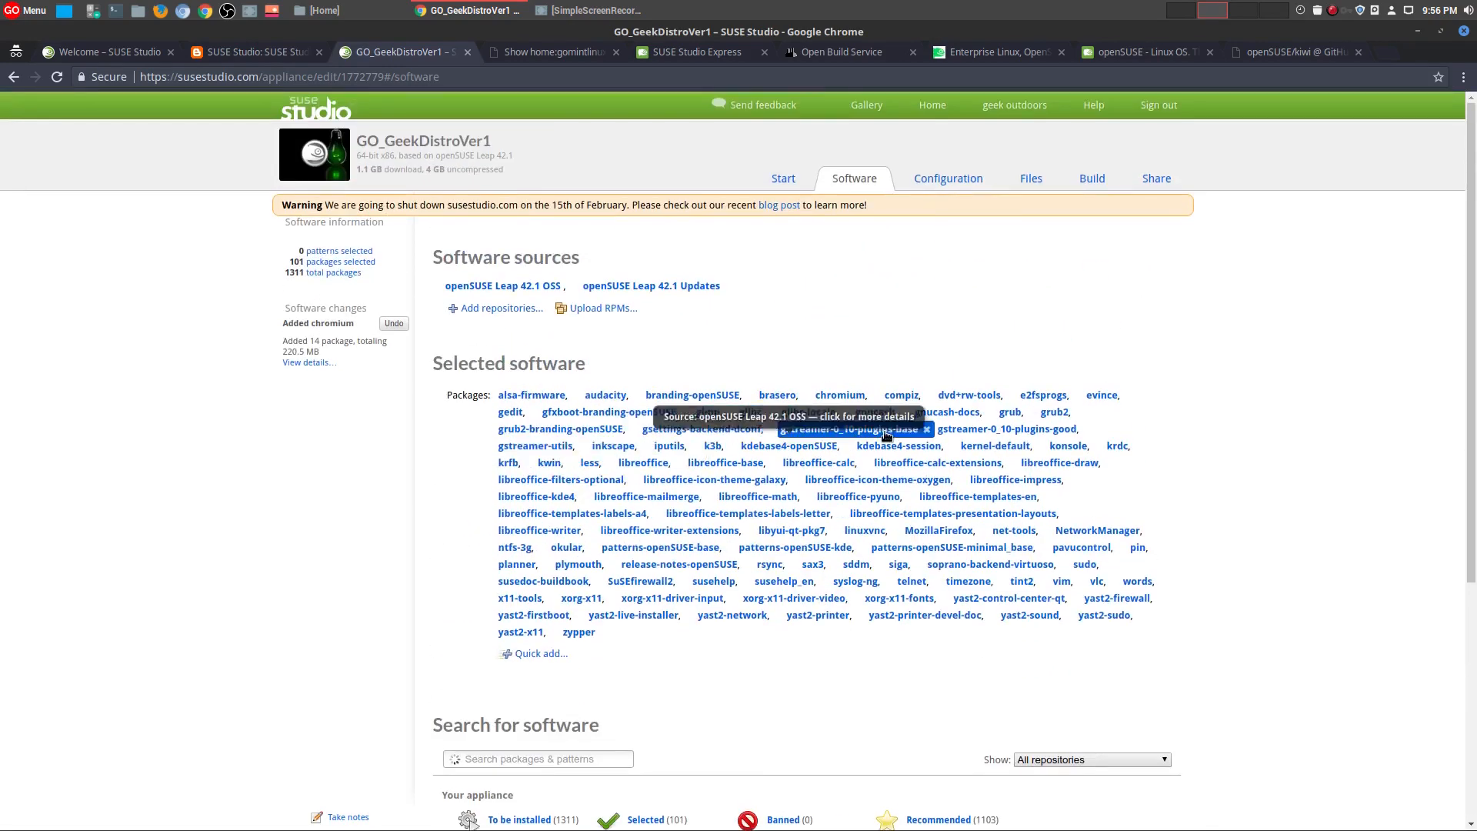
scroll(1193, 514, "down", 4)
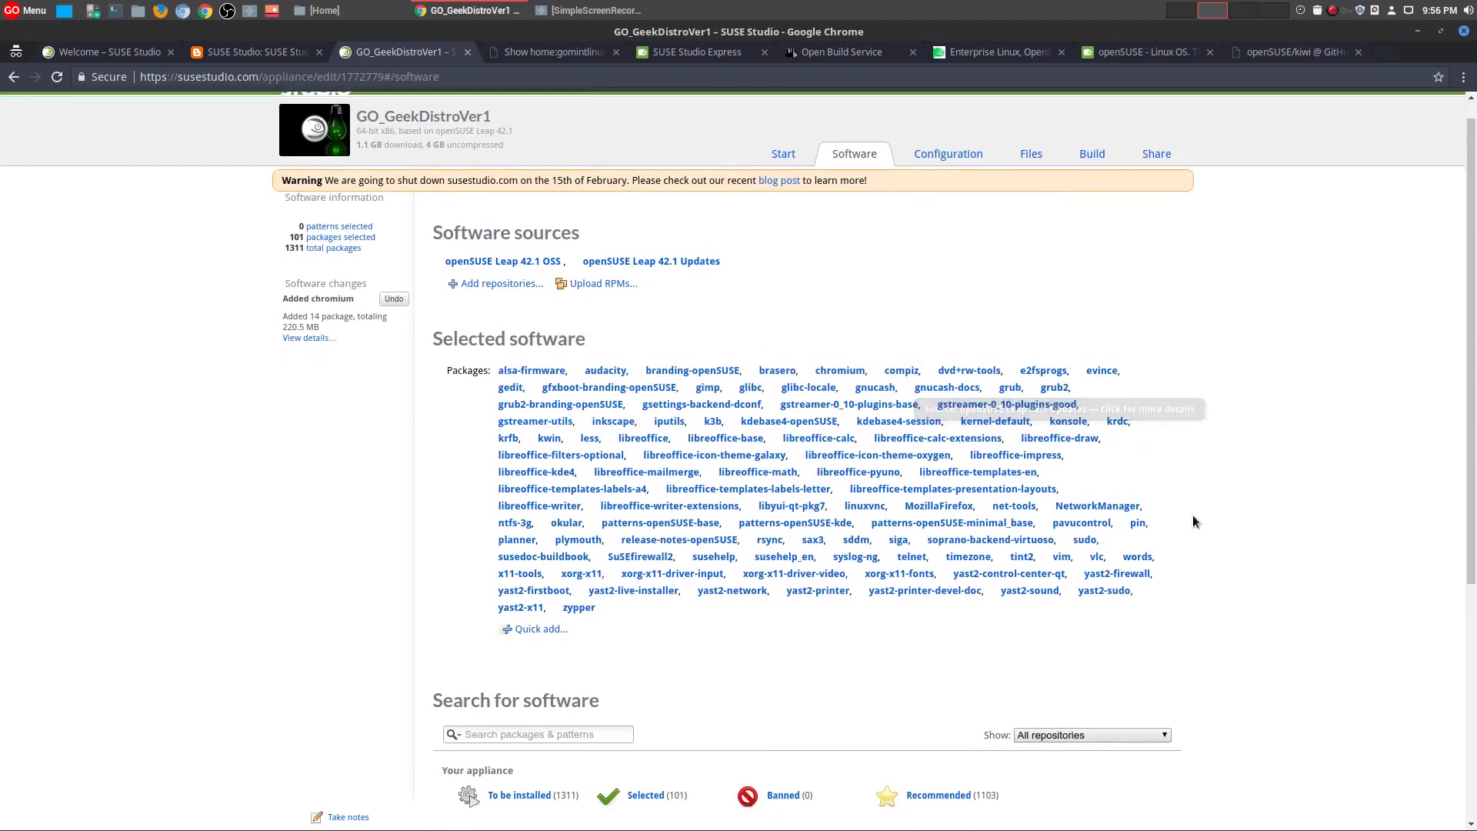
scroll(1208, 531, "down", 4)
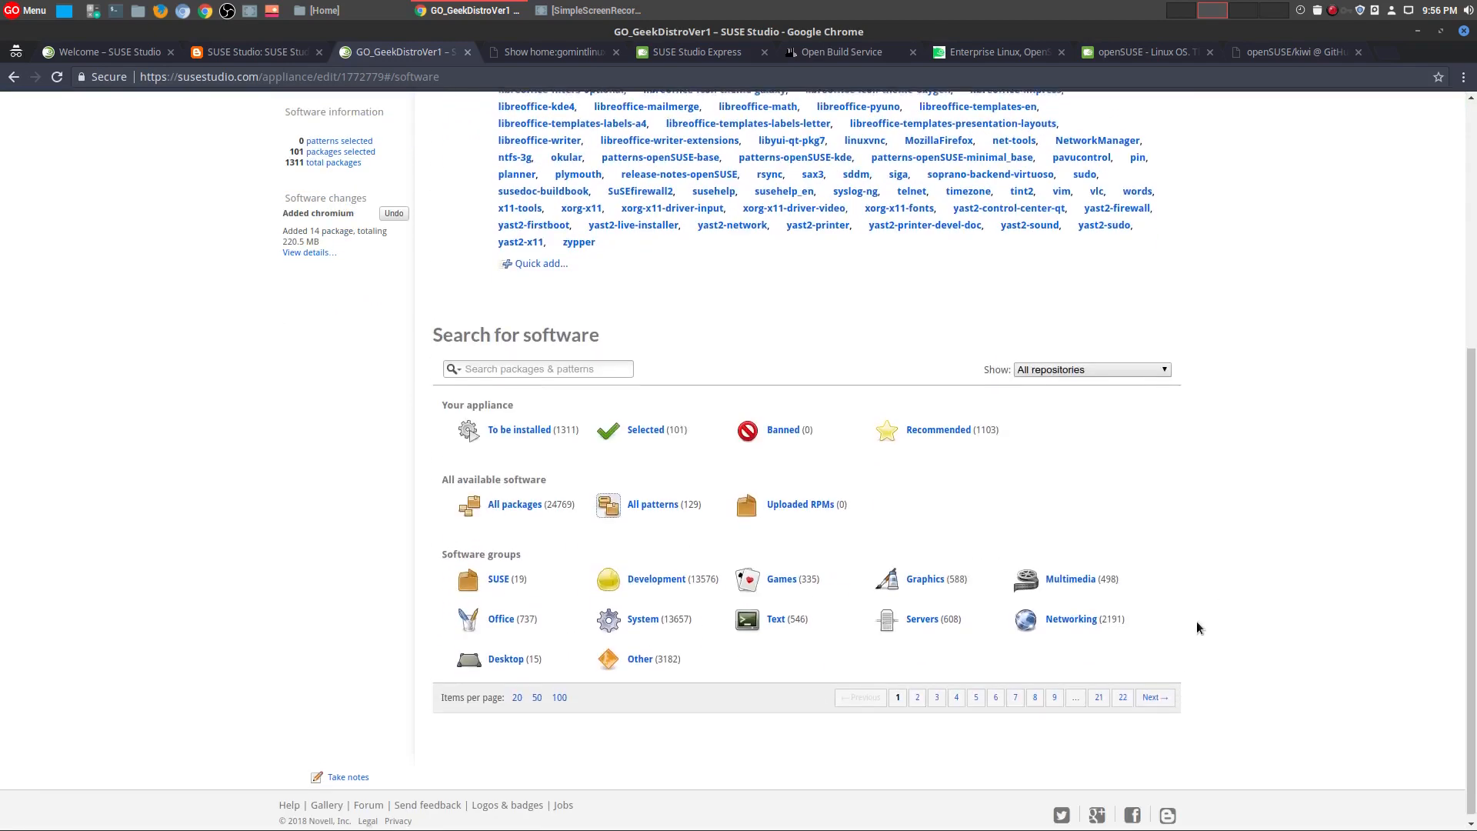
scroll(1197, 621, "up", 8)
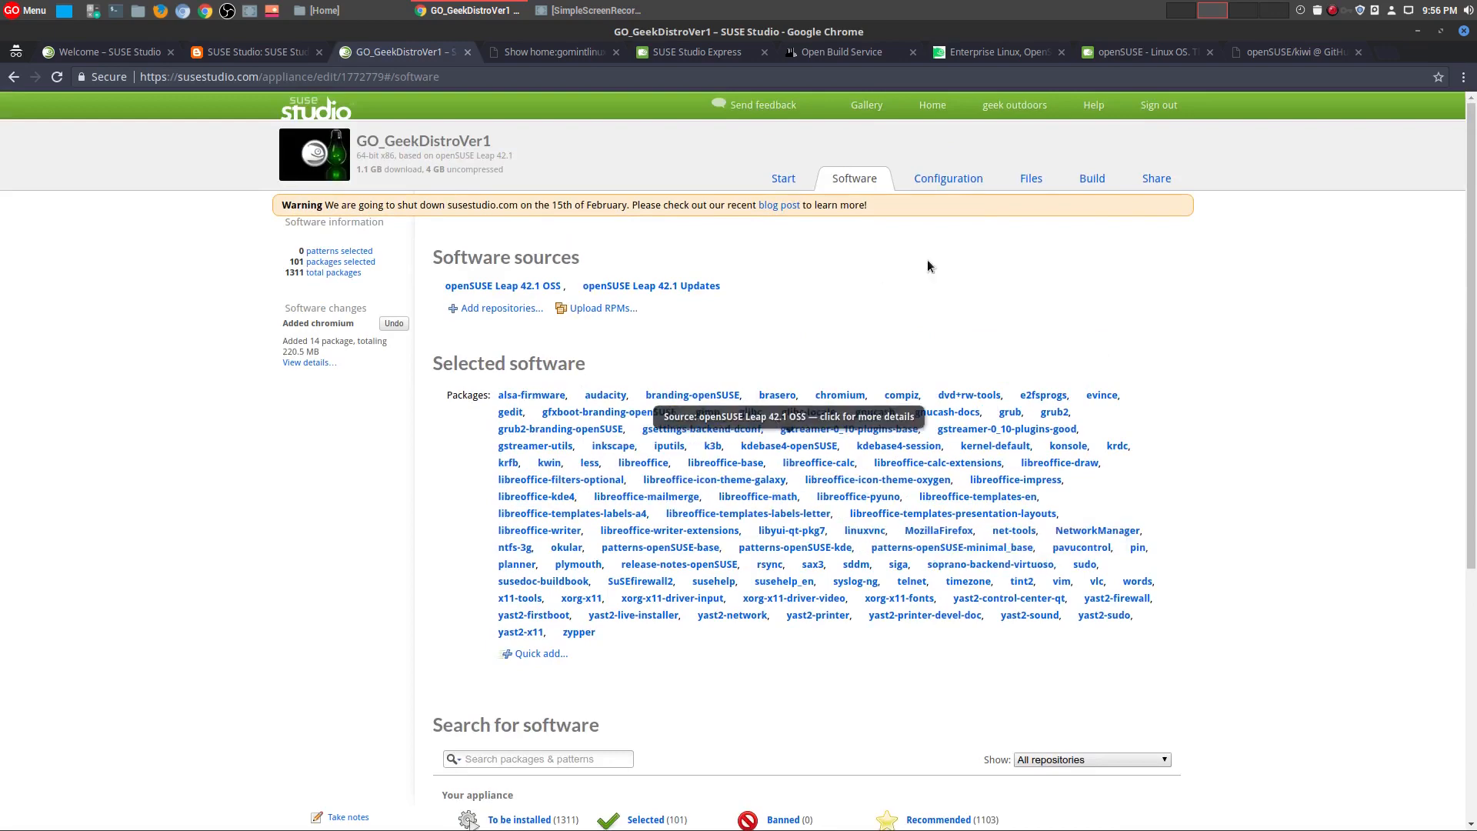
scroll(1143, 457, "down", 2)
scroll(1143, 451, "up", 1)
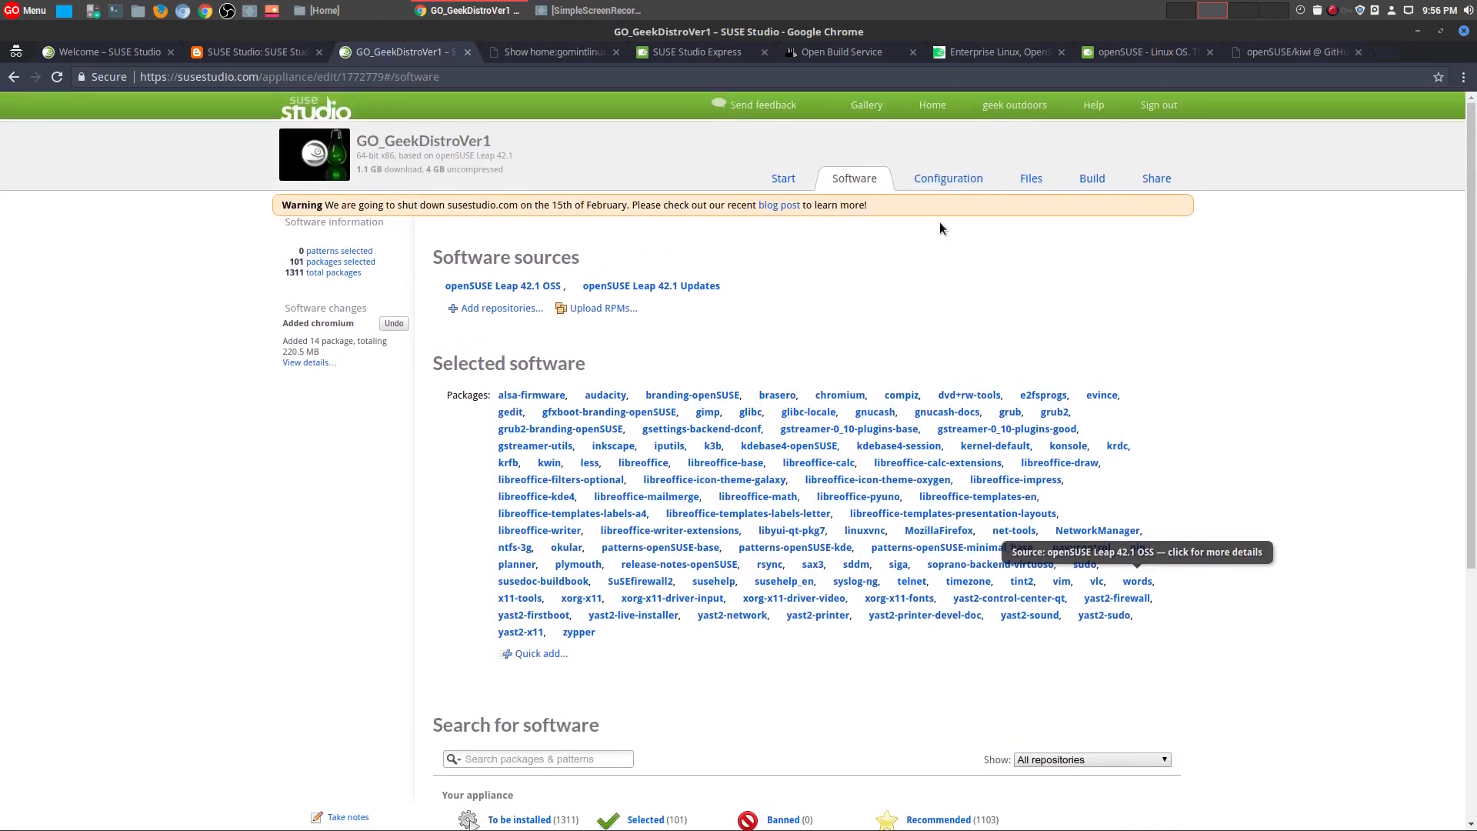
scroll(1256, 597, "down", 6)
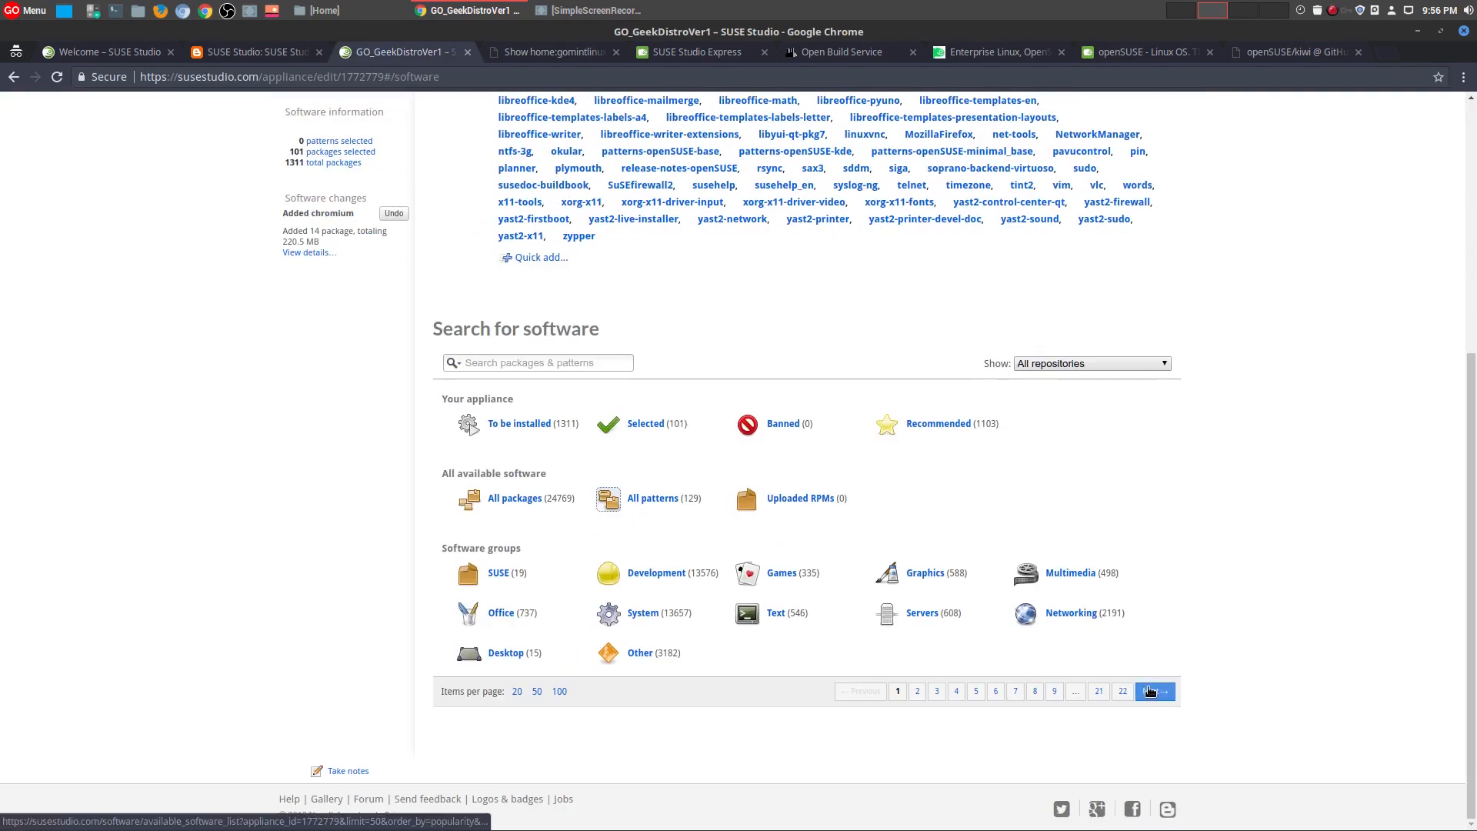
scroll(1146, 585, "up", 8)
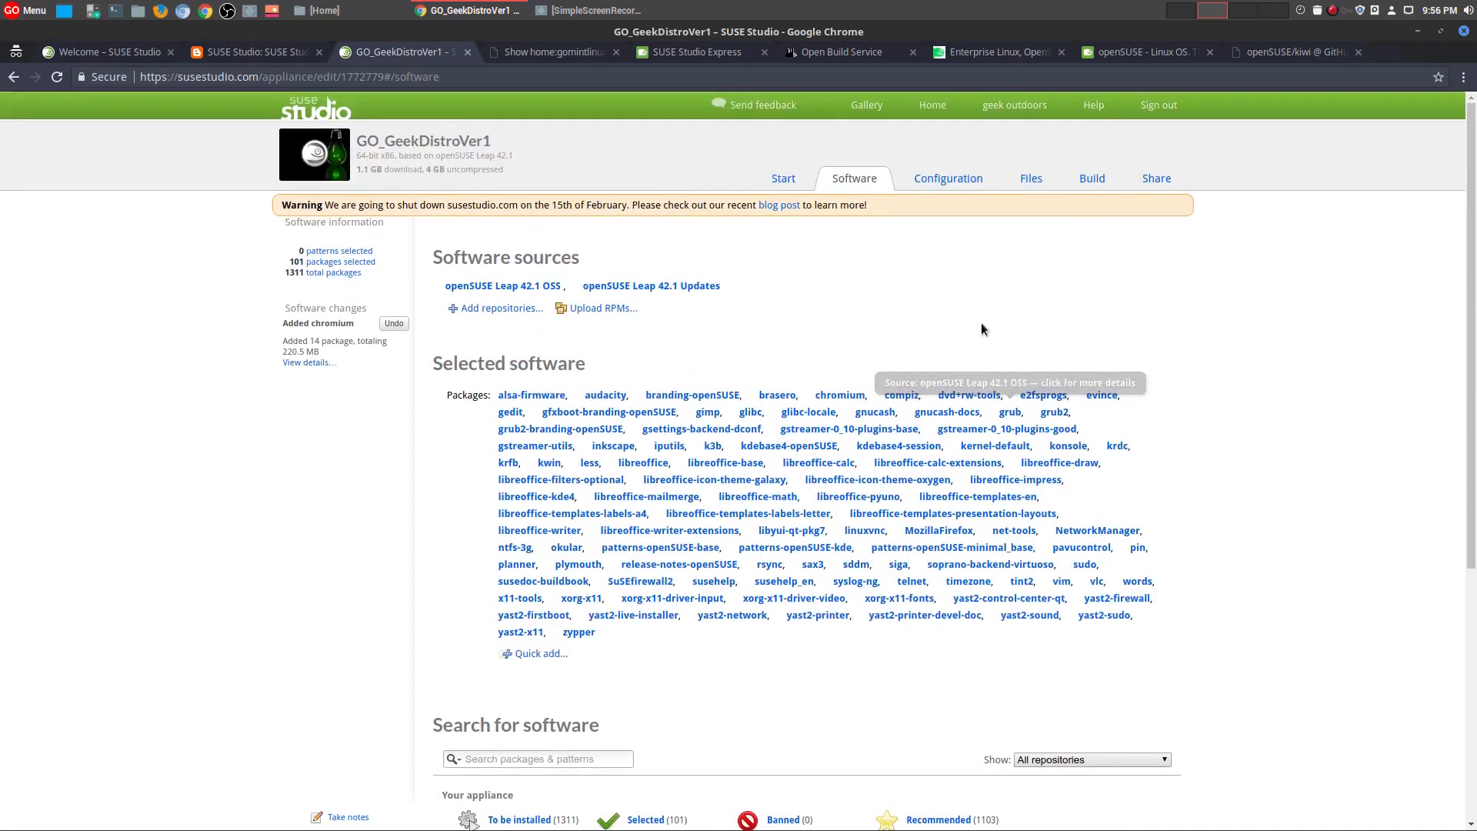
- Change the appliance background to the plain green one in the personalization settings
left_click(948, 177)
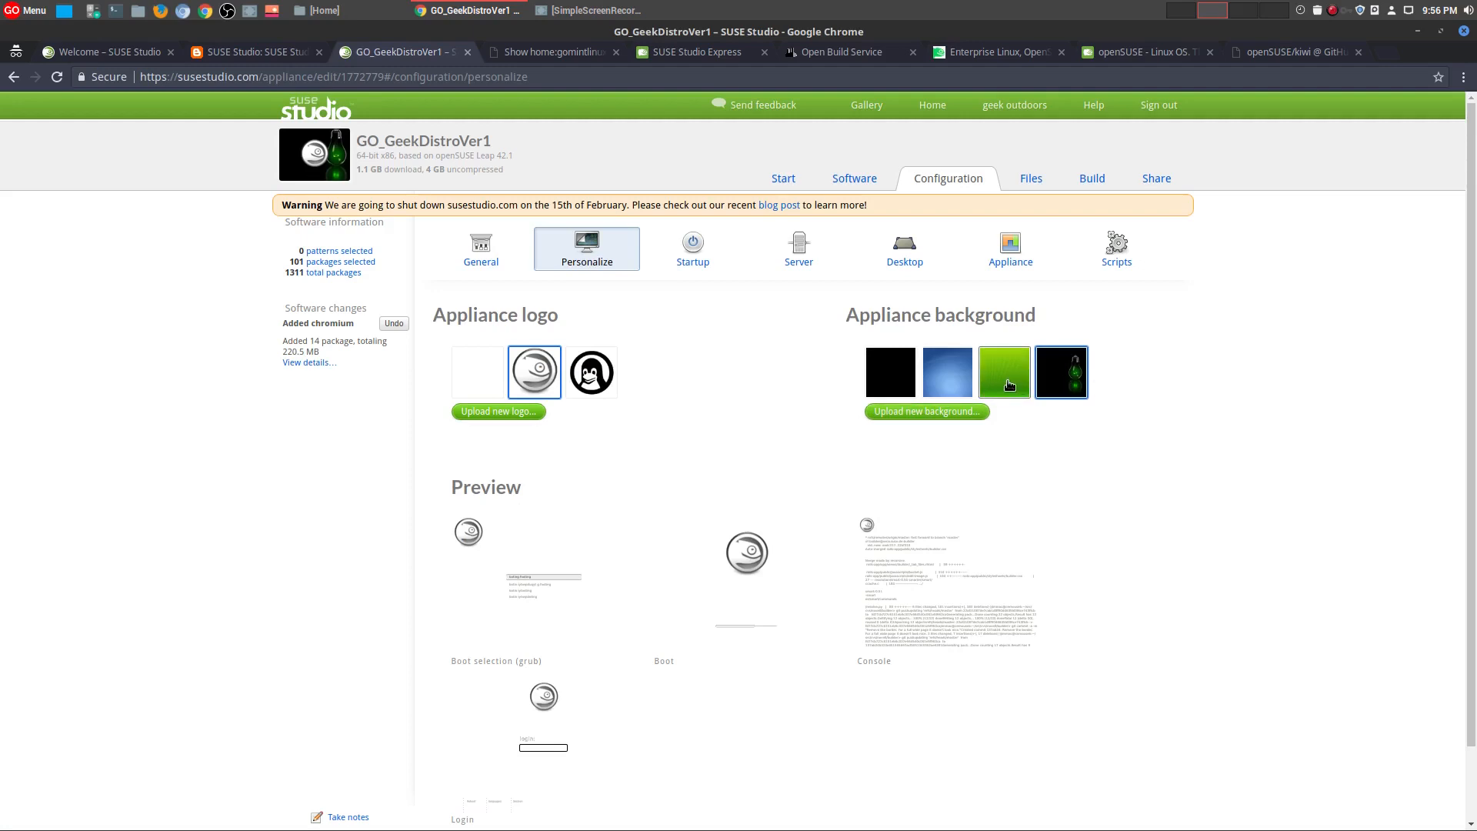
left_click(1008, 384)
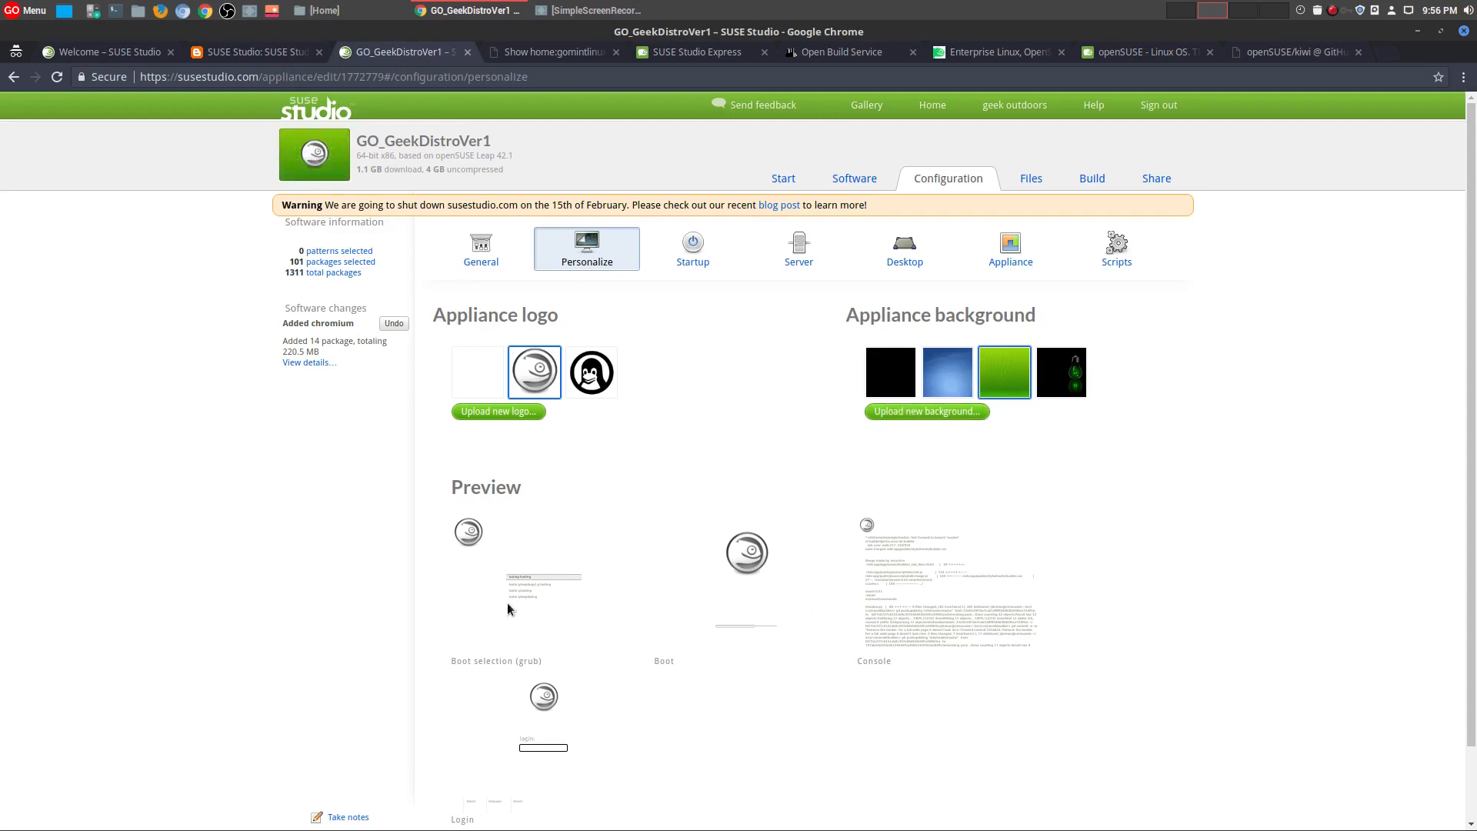
scroll(877, 633, "down", 2)
scroll(878, 633, "up", 2)
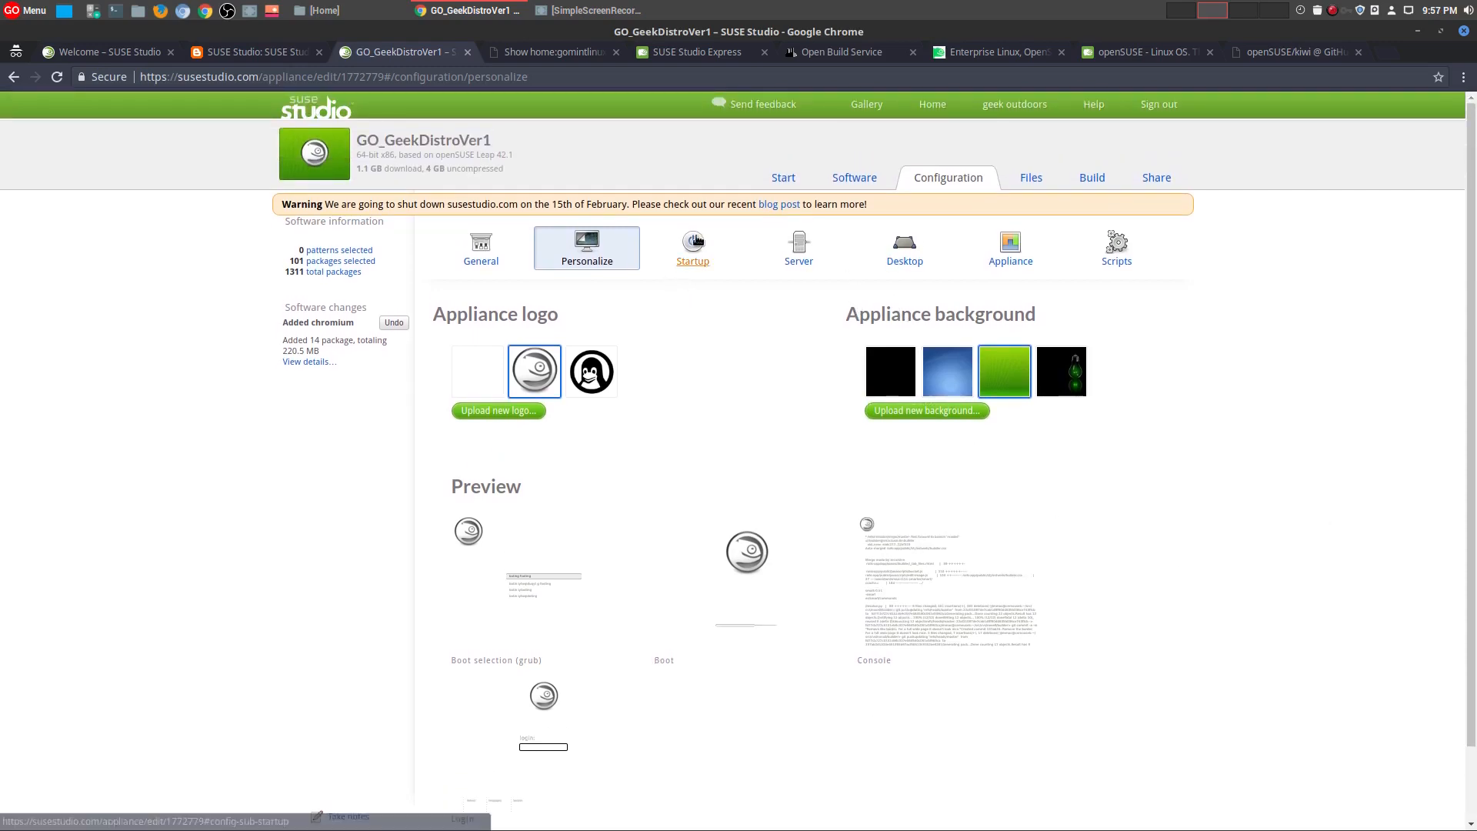
- Choose 5: Graphical Login as the default startup runlevel, and look through the server and desktop settings
left_click(697, 247)
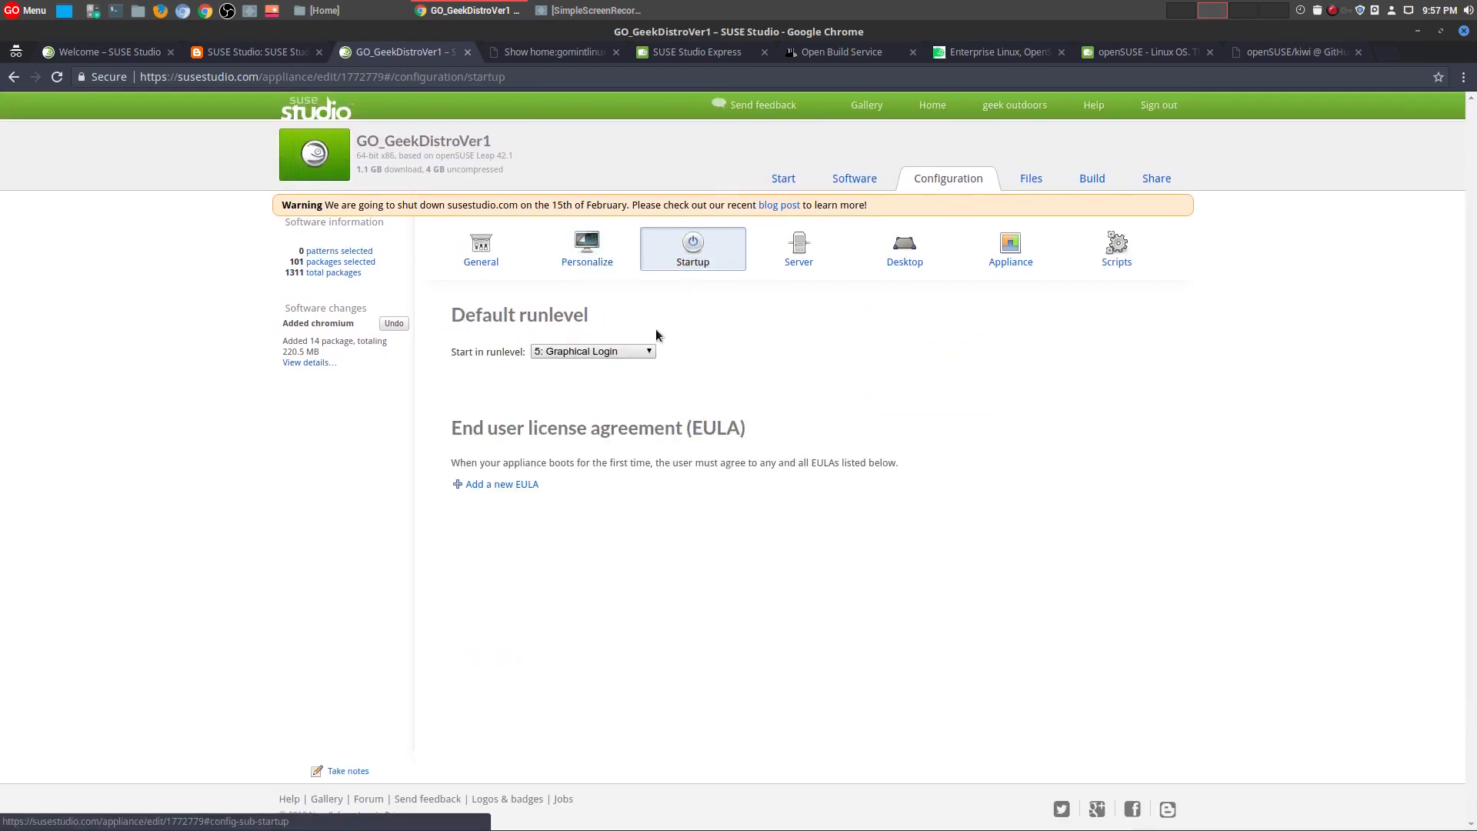
left_click(619, 351)
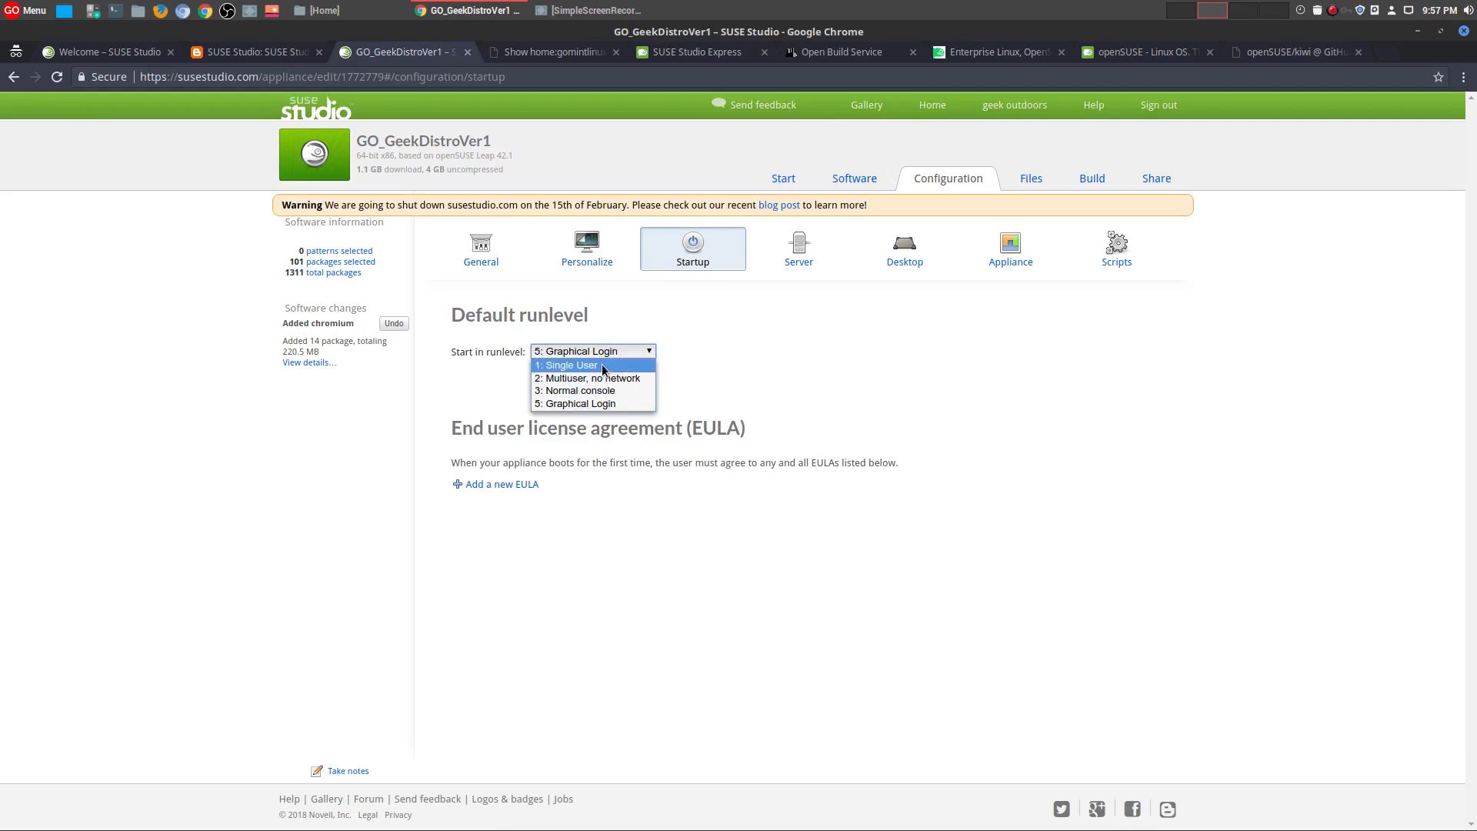
left_click(599, 405)
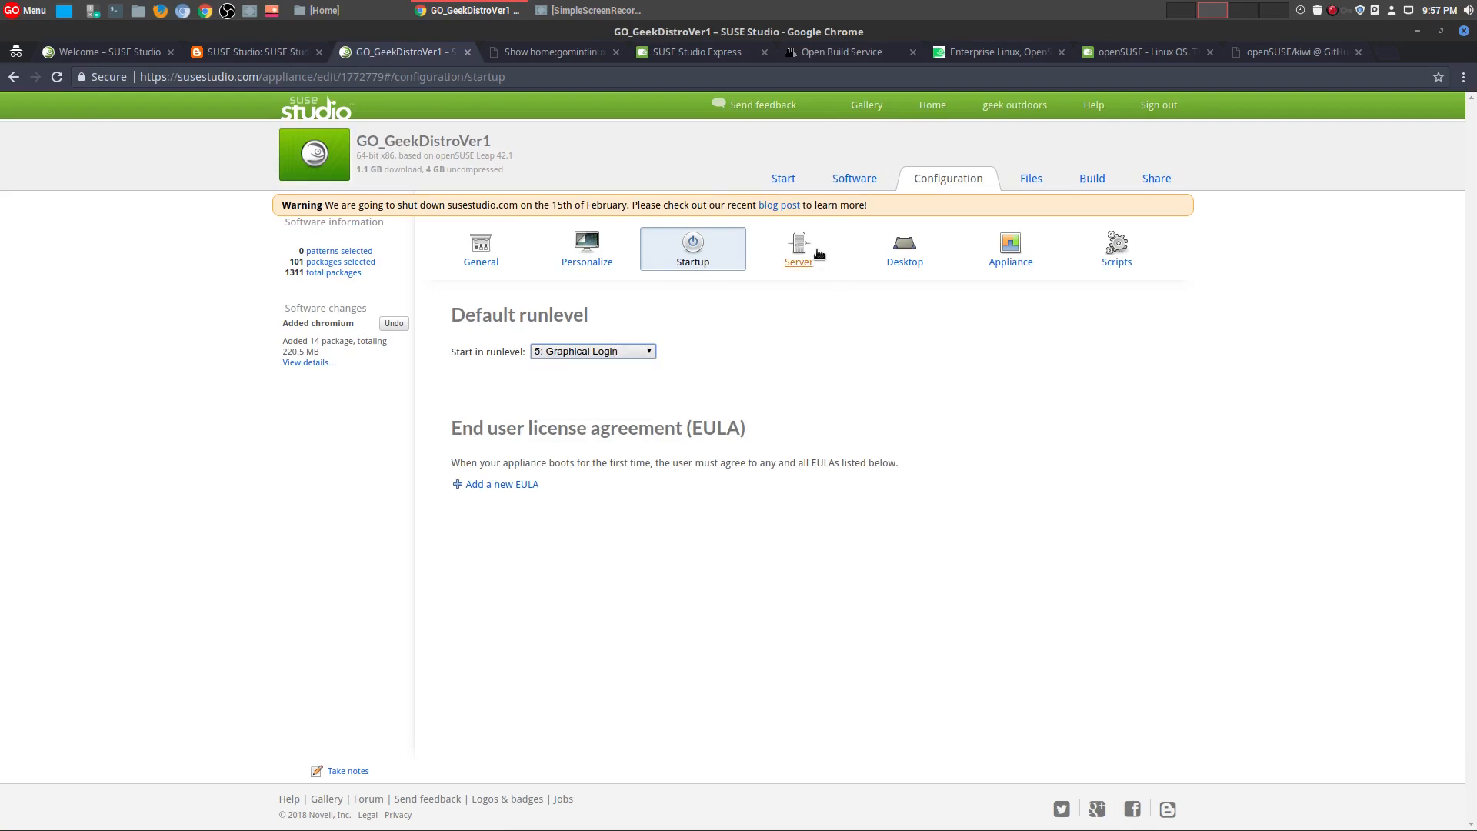
left_click(790, 257)
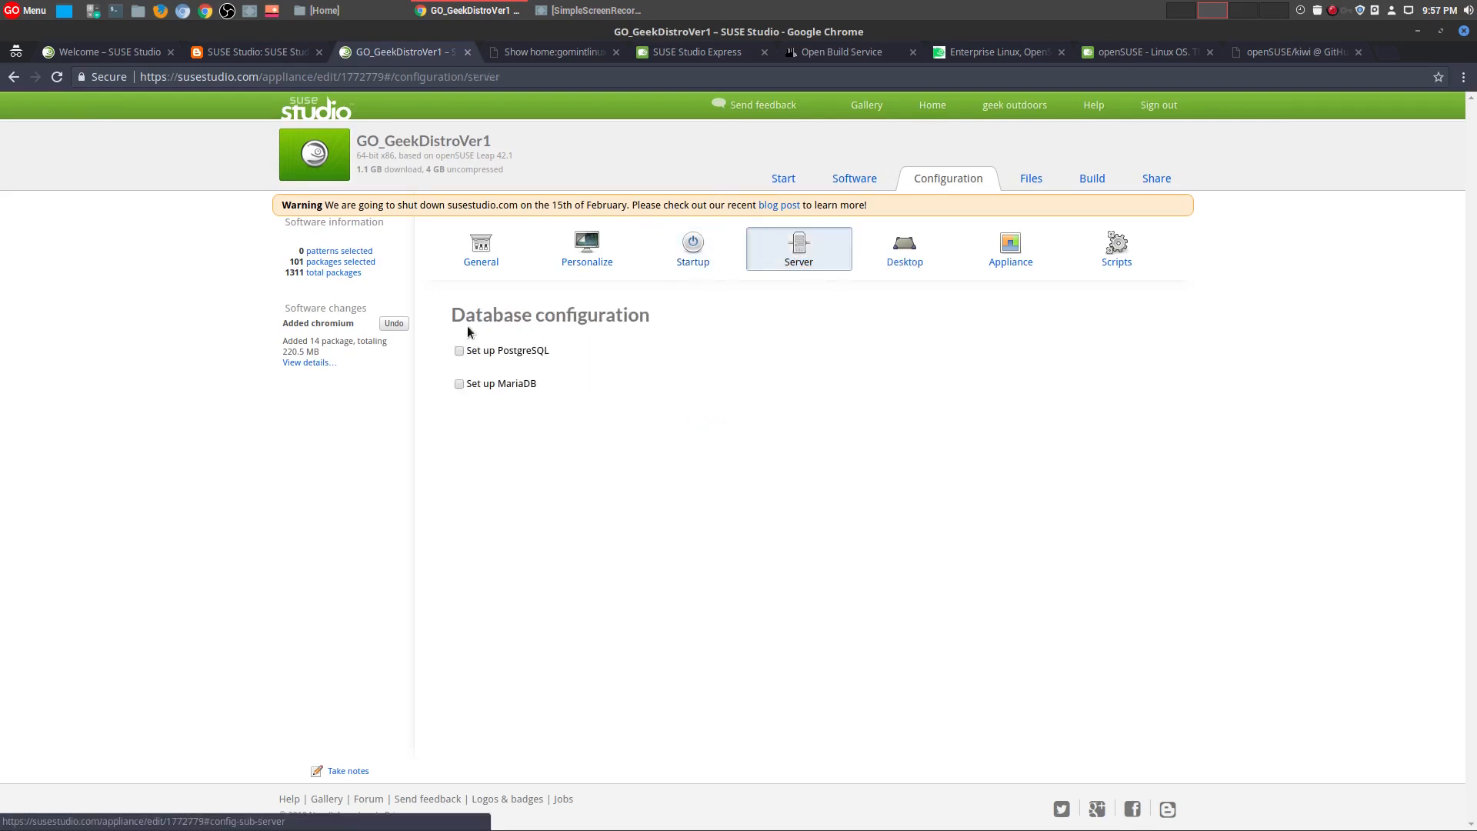
left_click(911, 256)
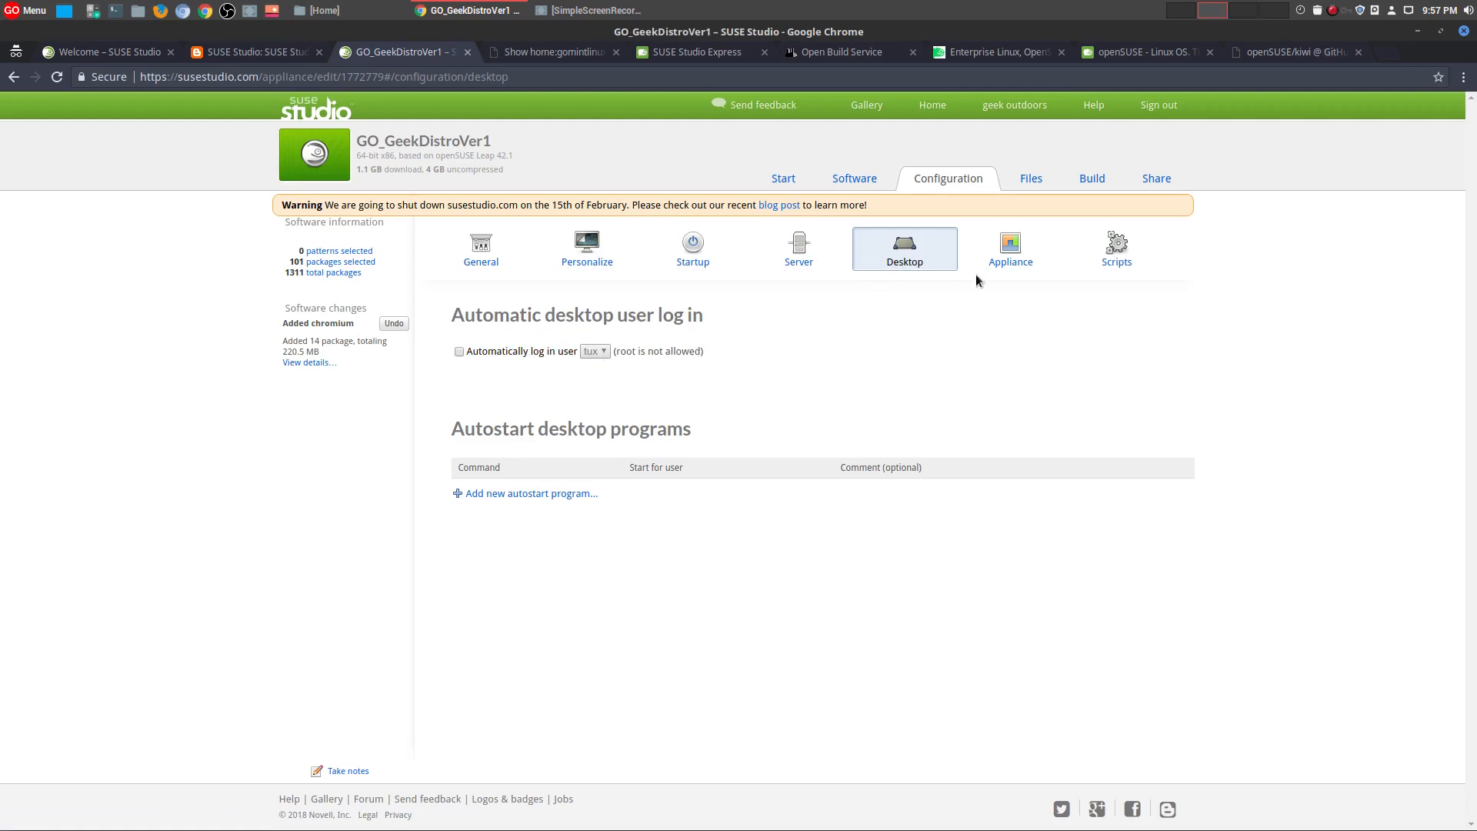
- Set the appliance's memory for OVF, VMware, and Xen to 8000 MB
left_click(992, 256)
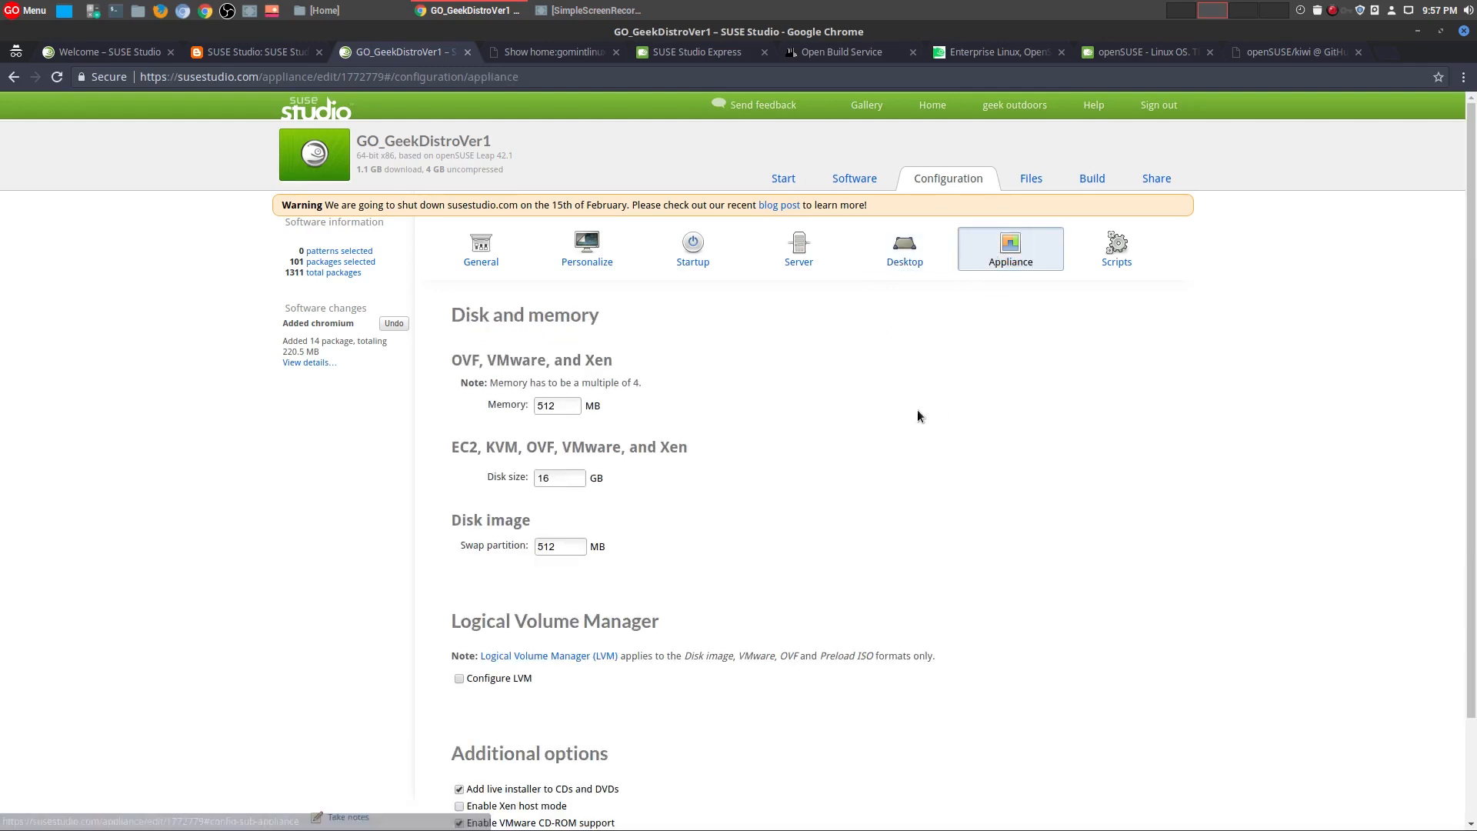
double_click(569, 408)
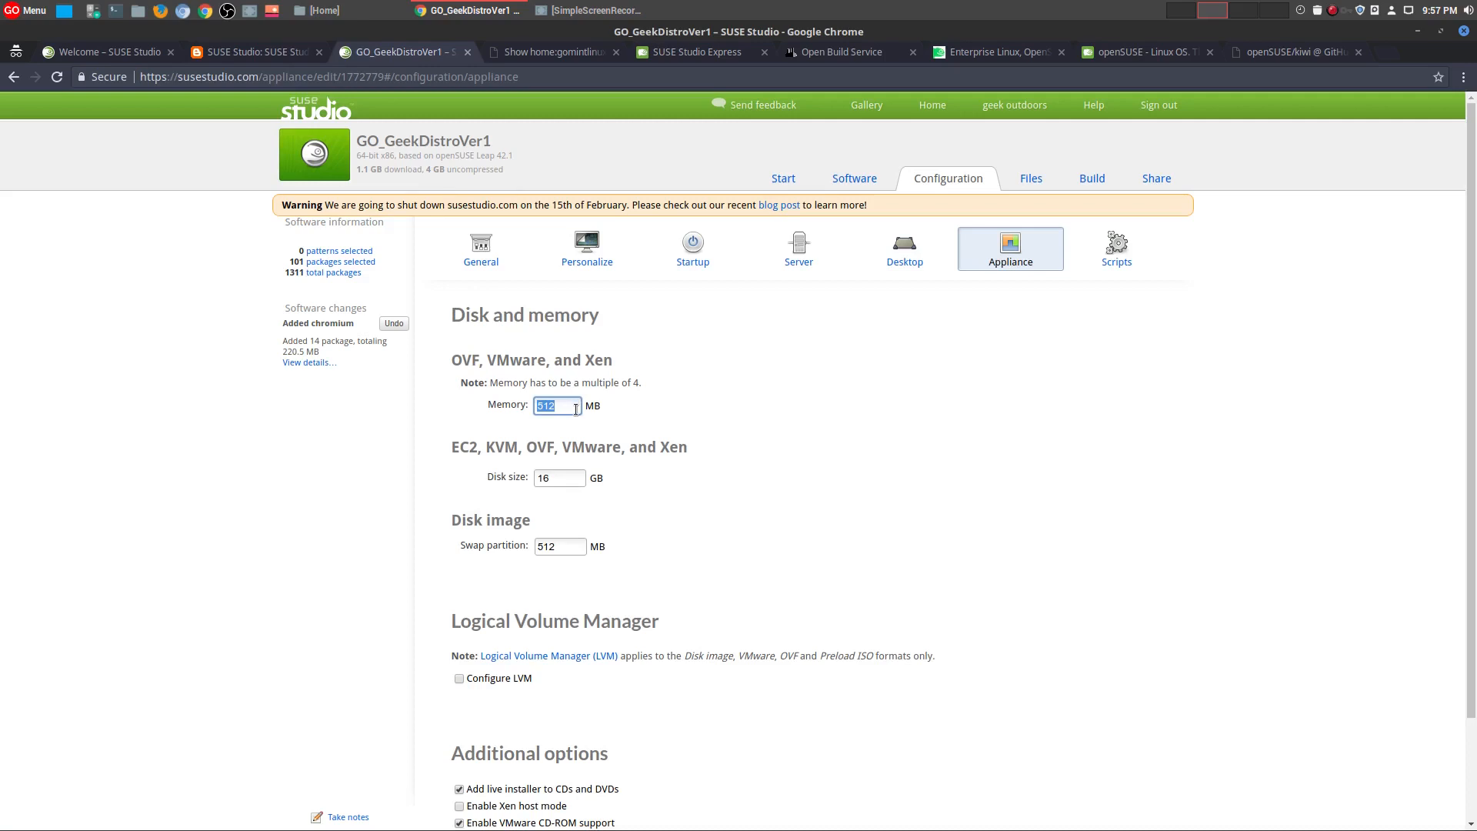
type("6000")
key("BackSpace")
key("BackSpace")
key("BackSpace")
key("BackSpace")
type("8000")
key("Tab")
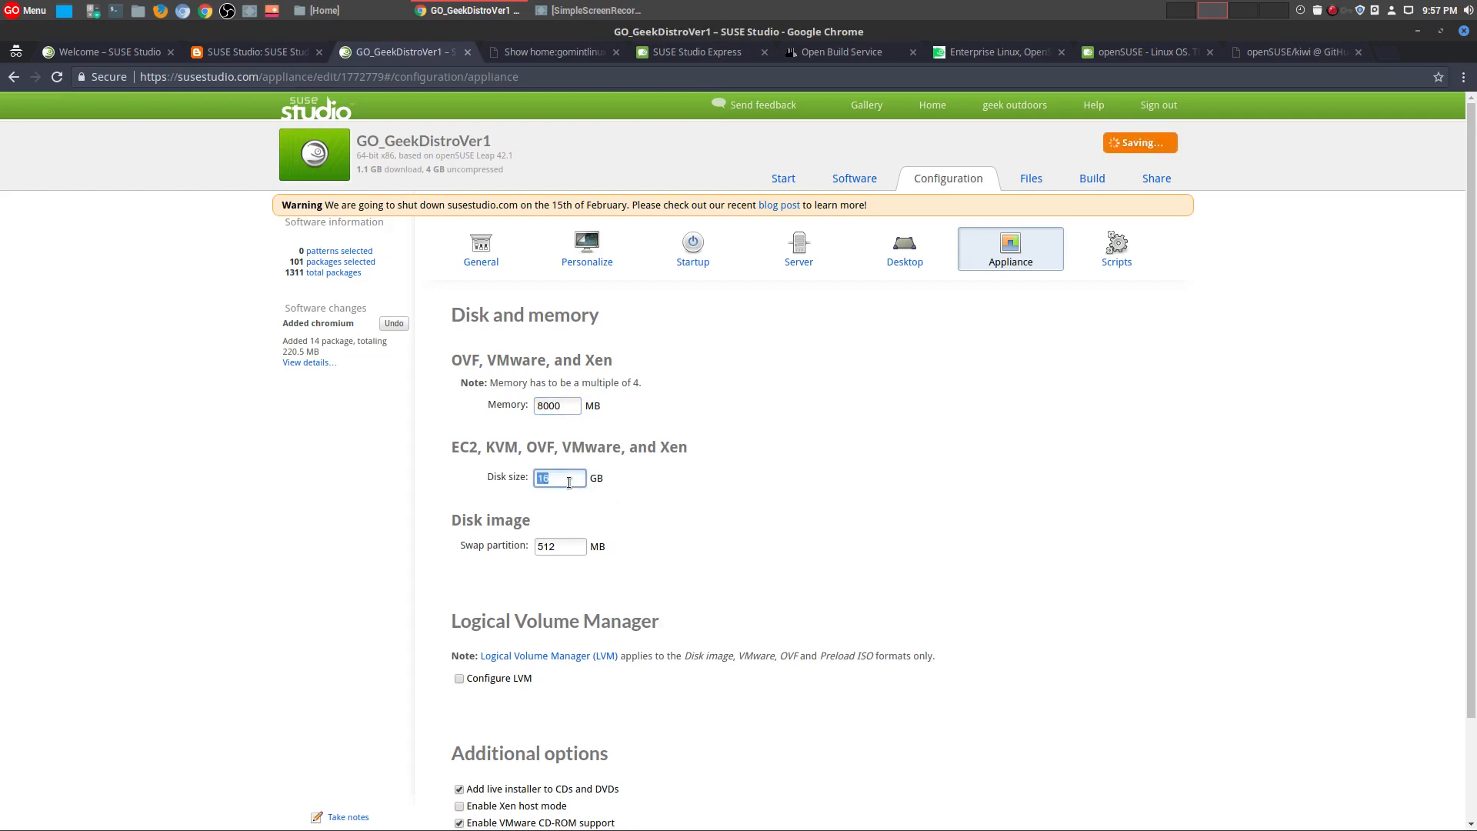
- Set the virtual disk size to 20 GB and the disk image's swap partition to 1000 MB
type("20")
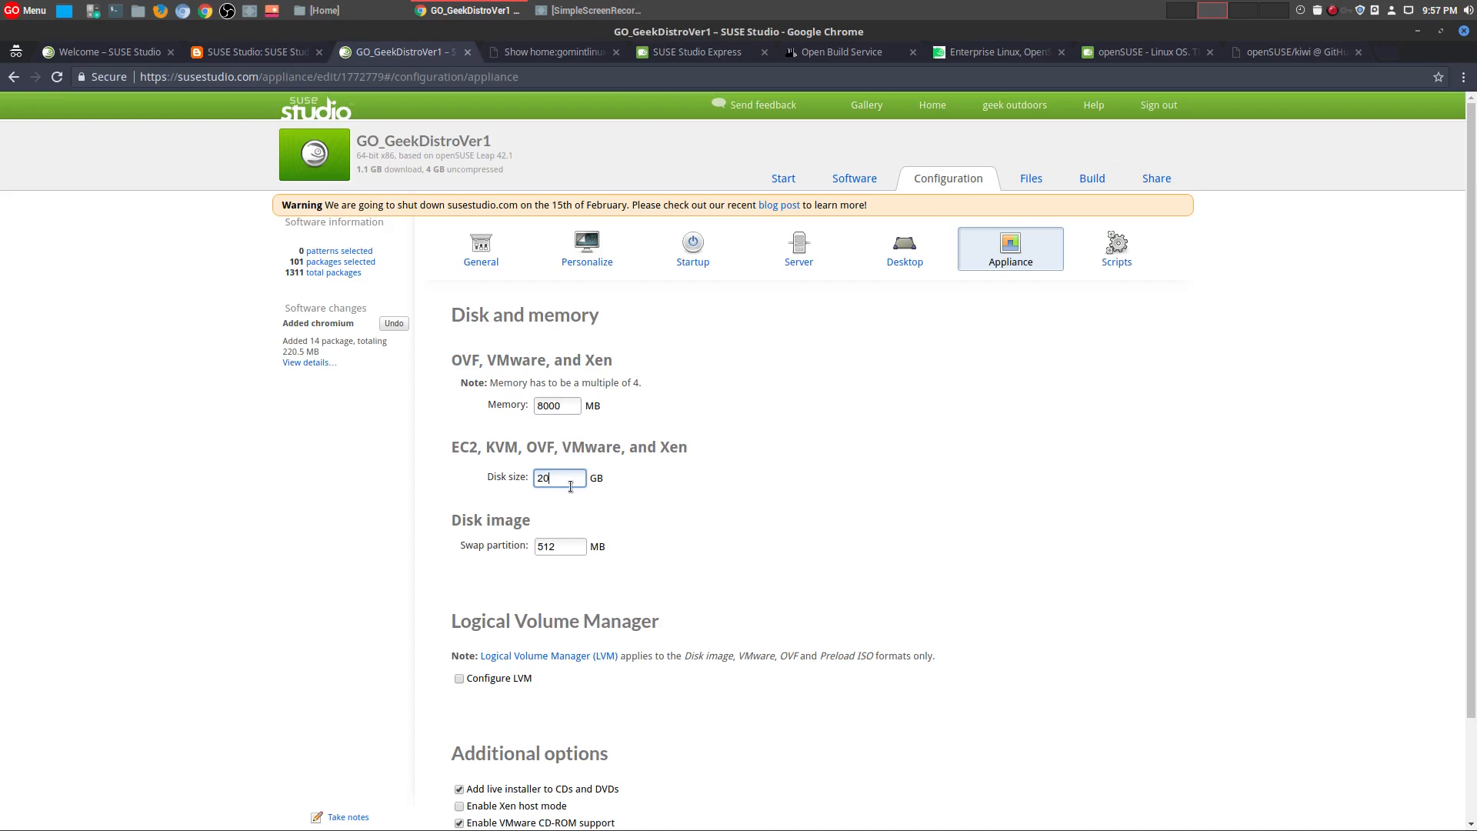
double_click(567, 548)
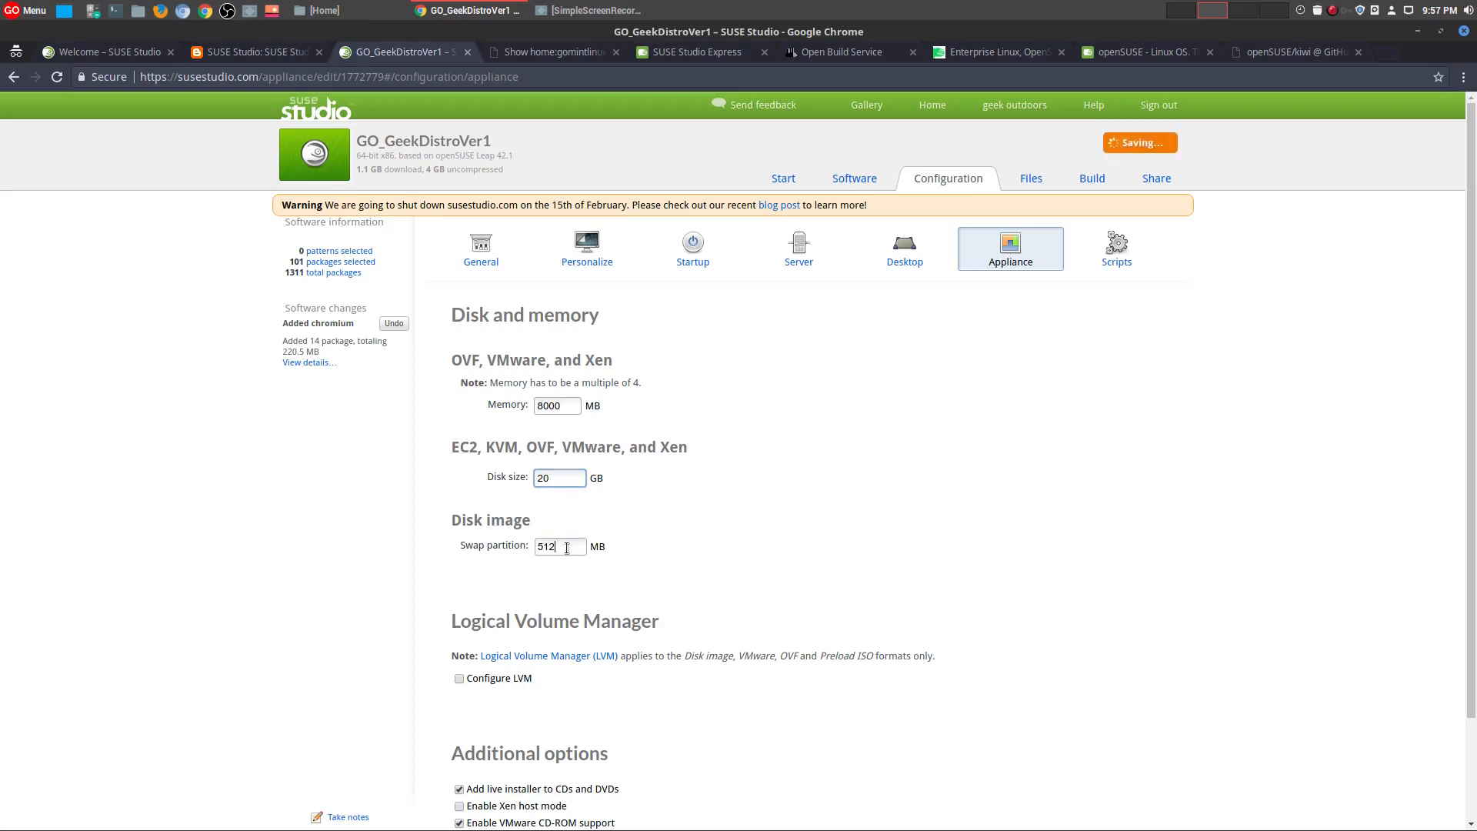
left_click(680, 545)
double_click(577, 545)
type("1000")
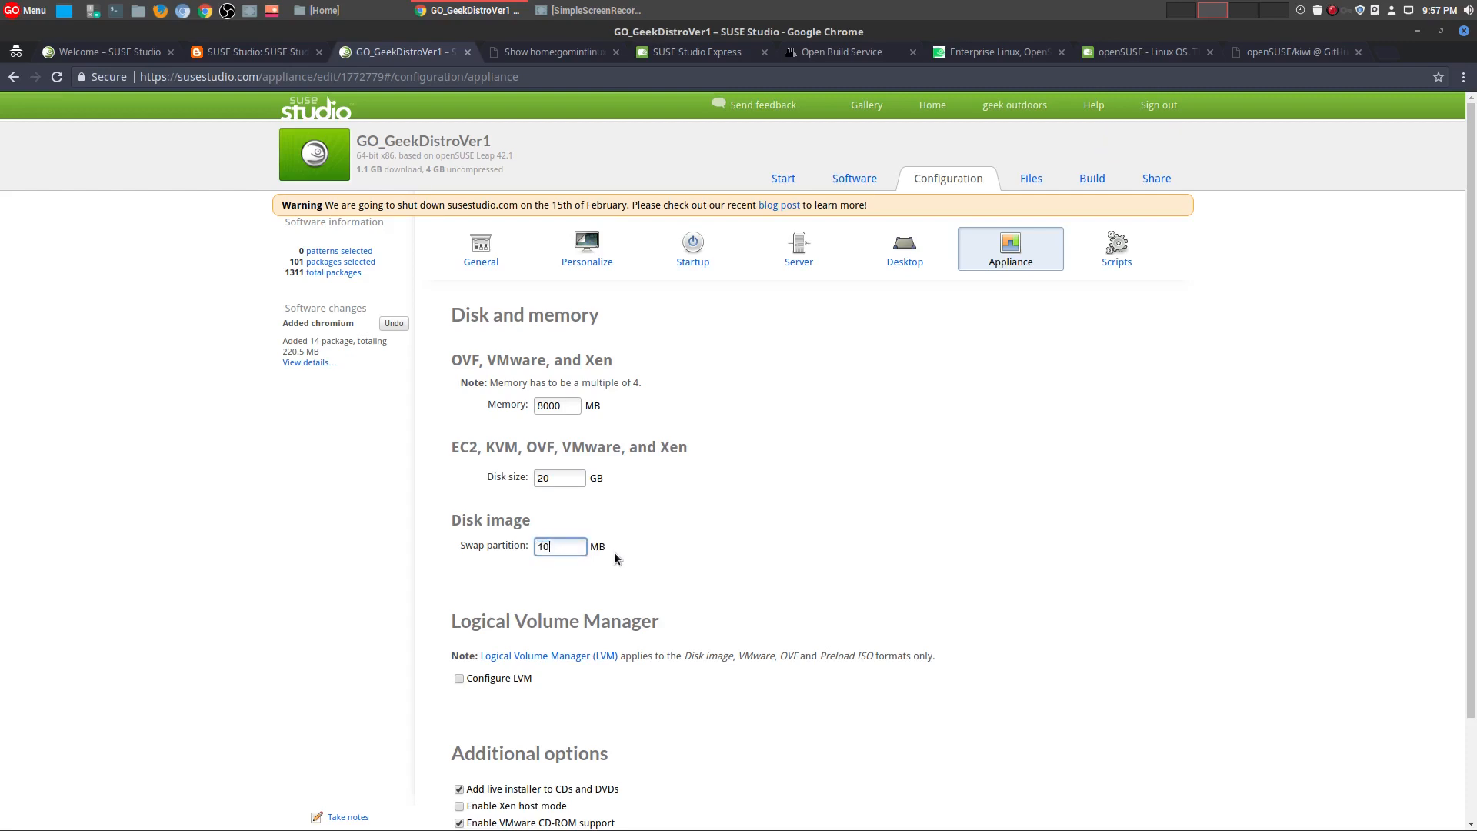
left_click(649, 564)
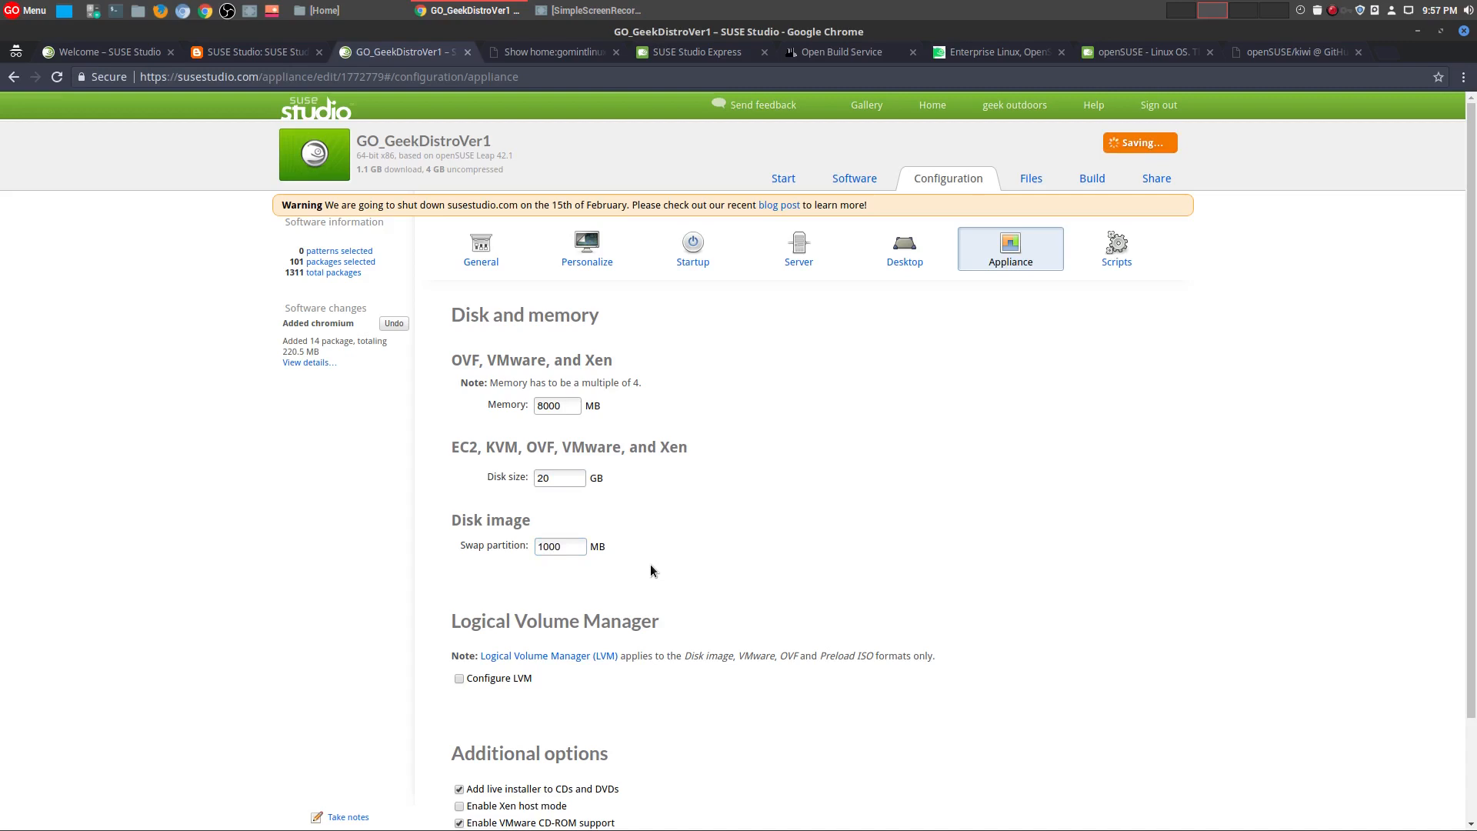
- Review the appliance's additional options, custom scripts settings and overlay files page
scroll(654, 561, "down", 3)
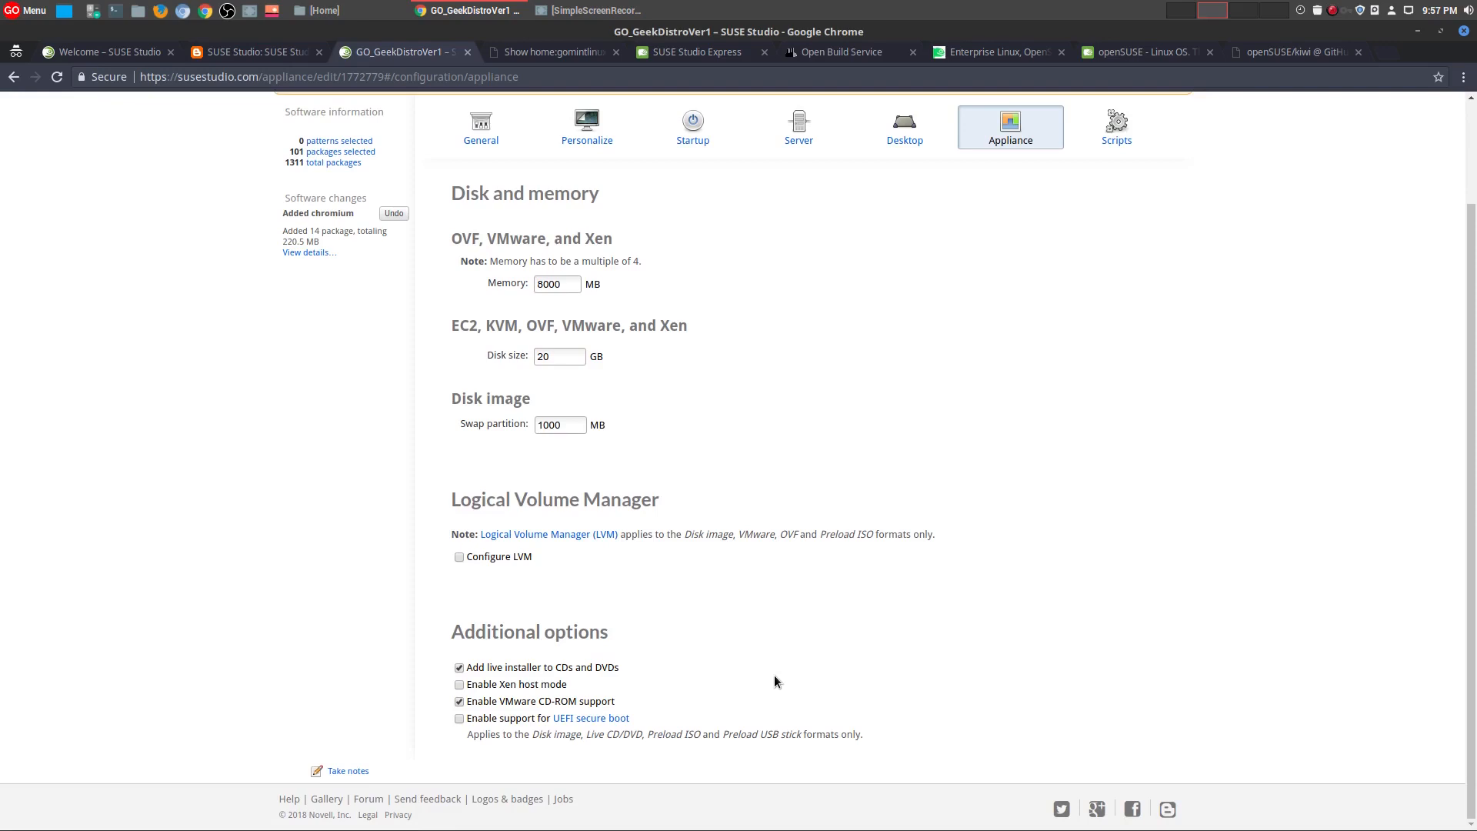
scroll(774, 675, "up", 3)
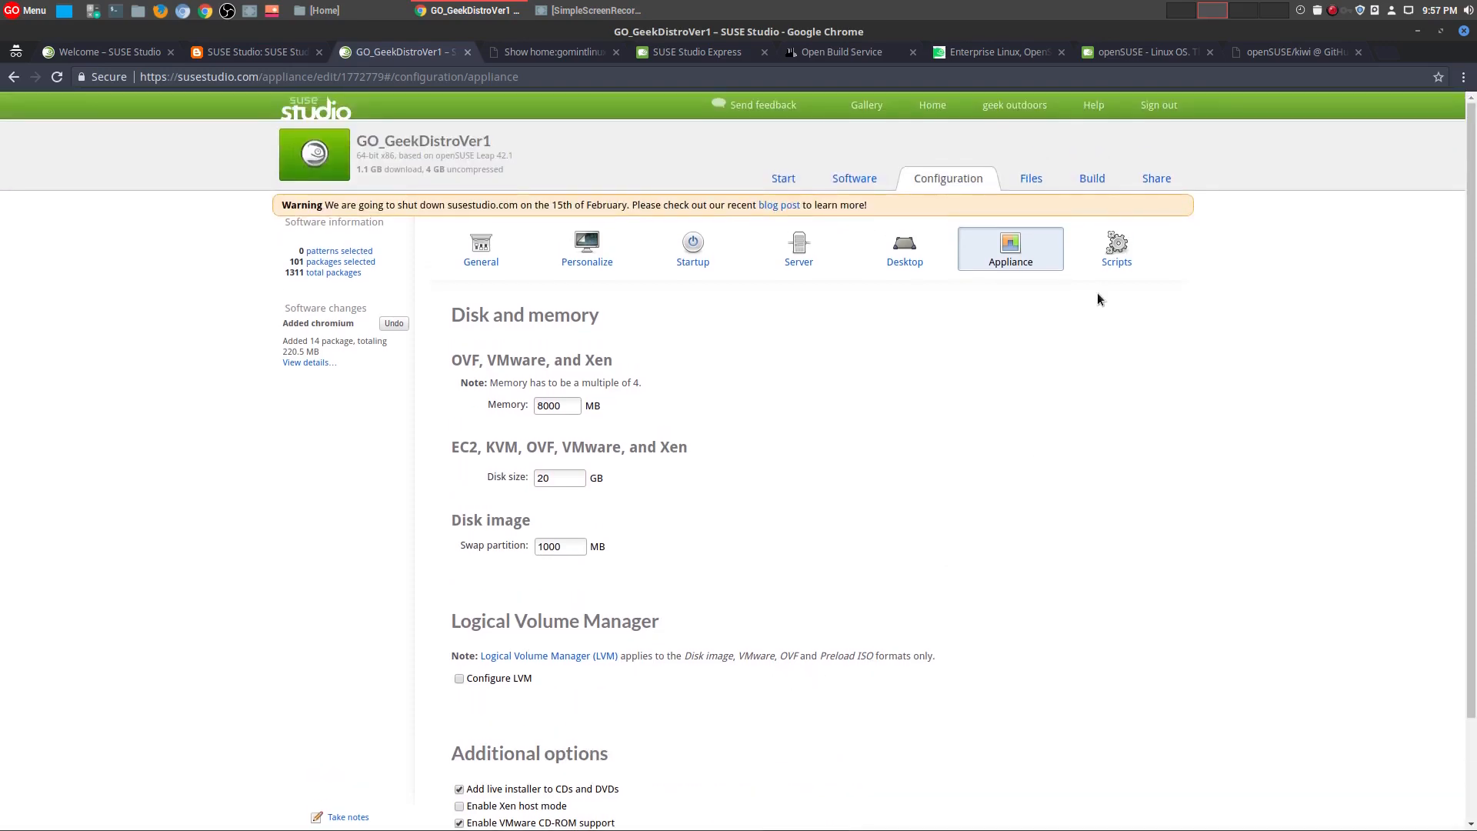
left_click(1110, 262)
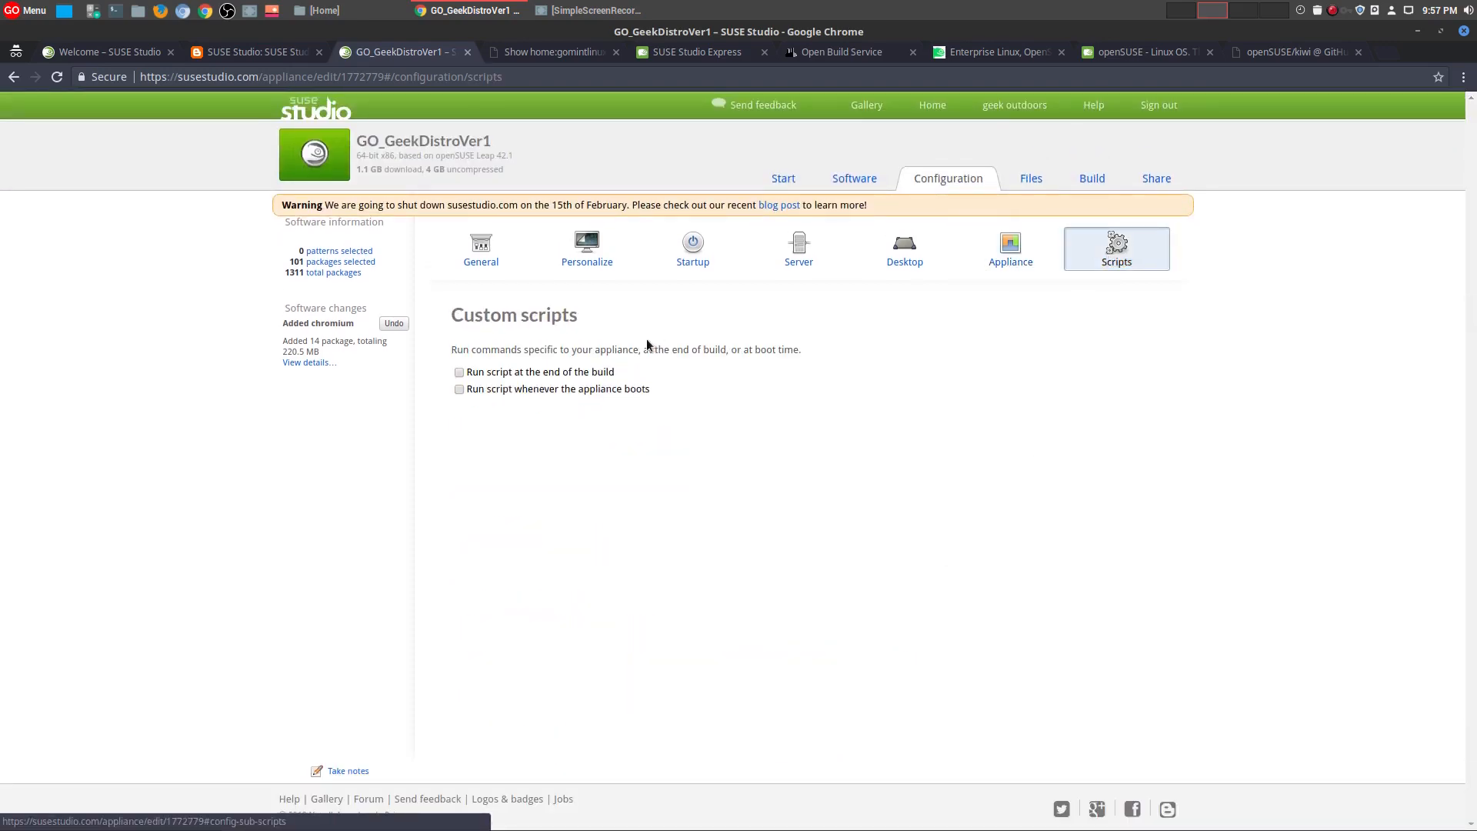
left_click(1005, 250)
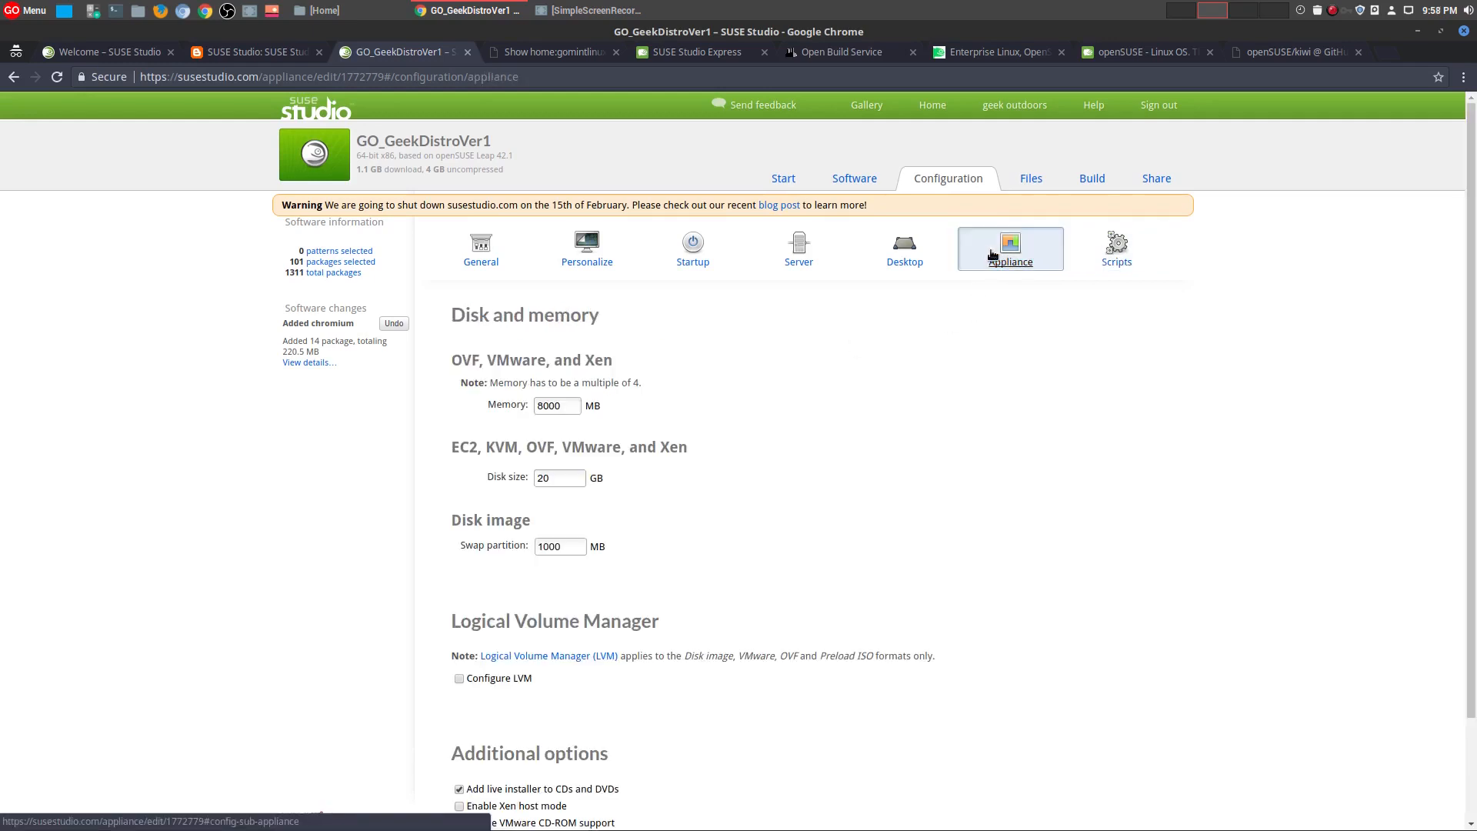
left_click(1032, 178)
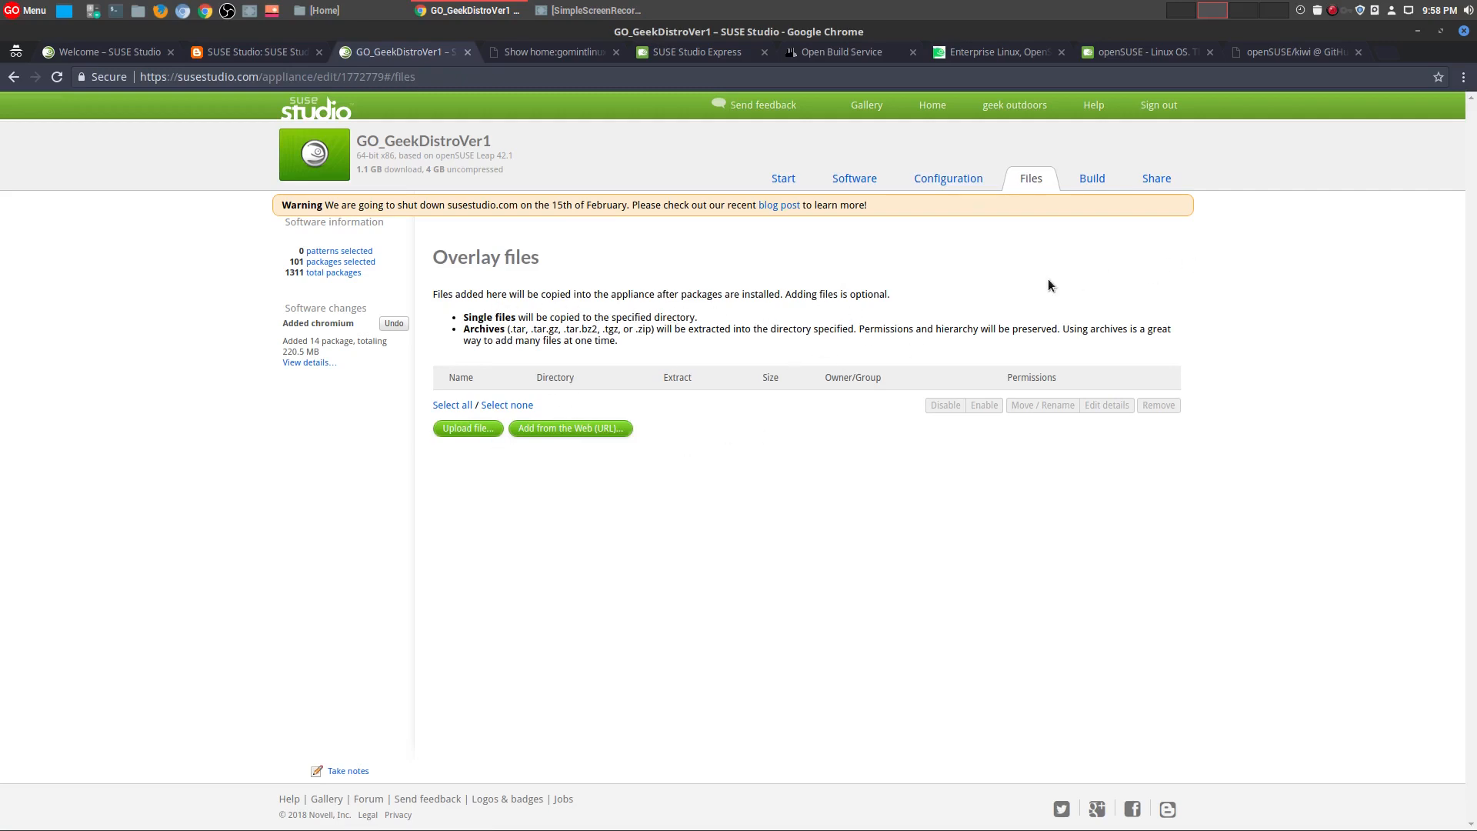
- Set the default build format to Live CD / DVD (.iso) and add USB Stick / Hard Disk Image as an additional format
left_click(1094, 179)
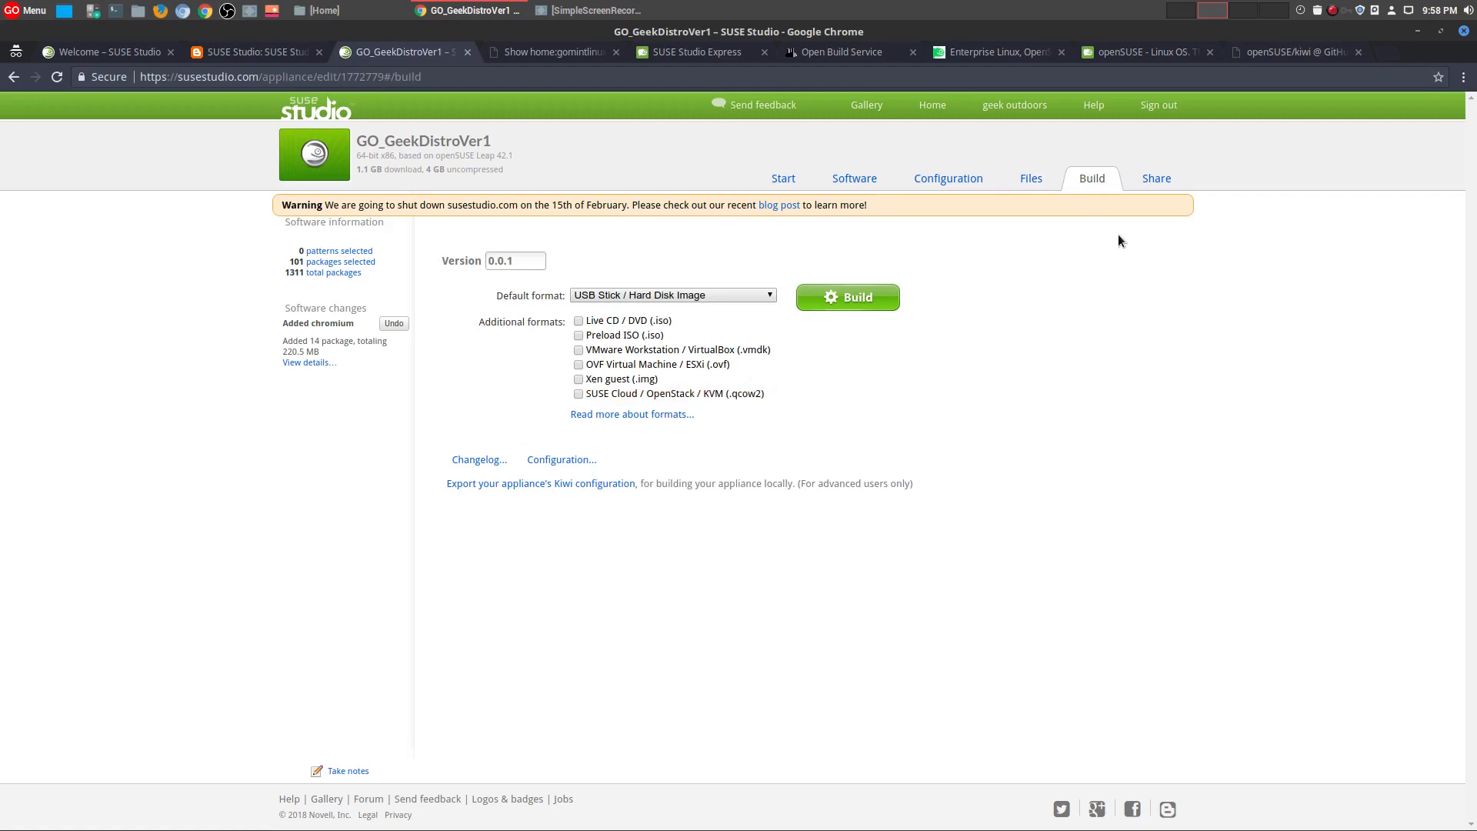
left_click(703, 297)
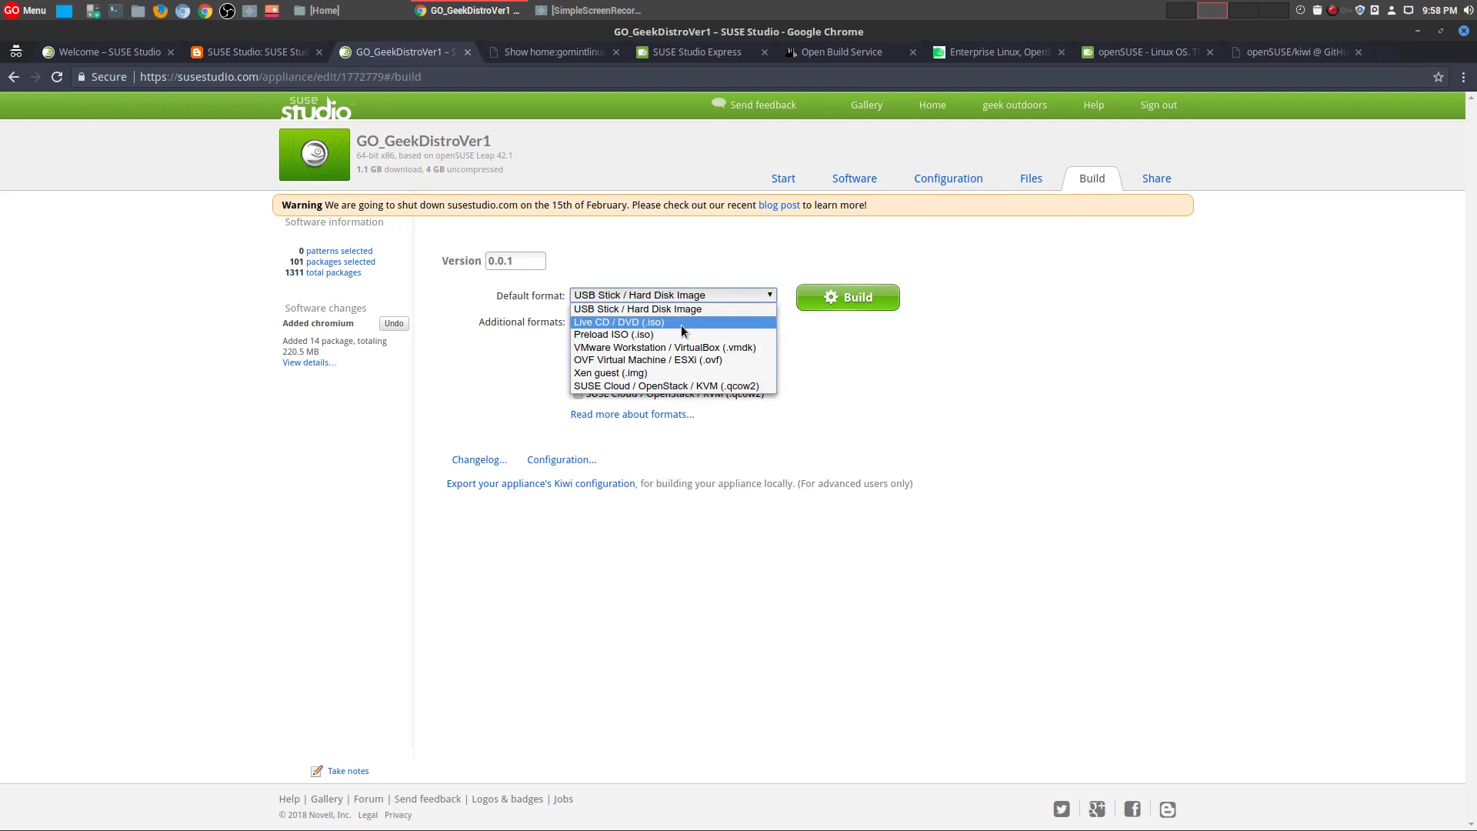
left_click(681, 322)
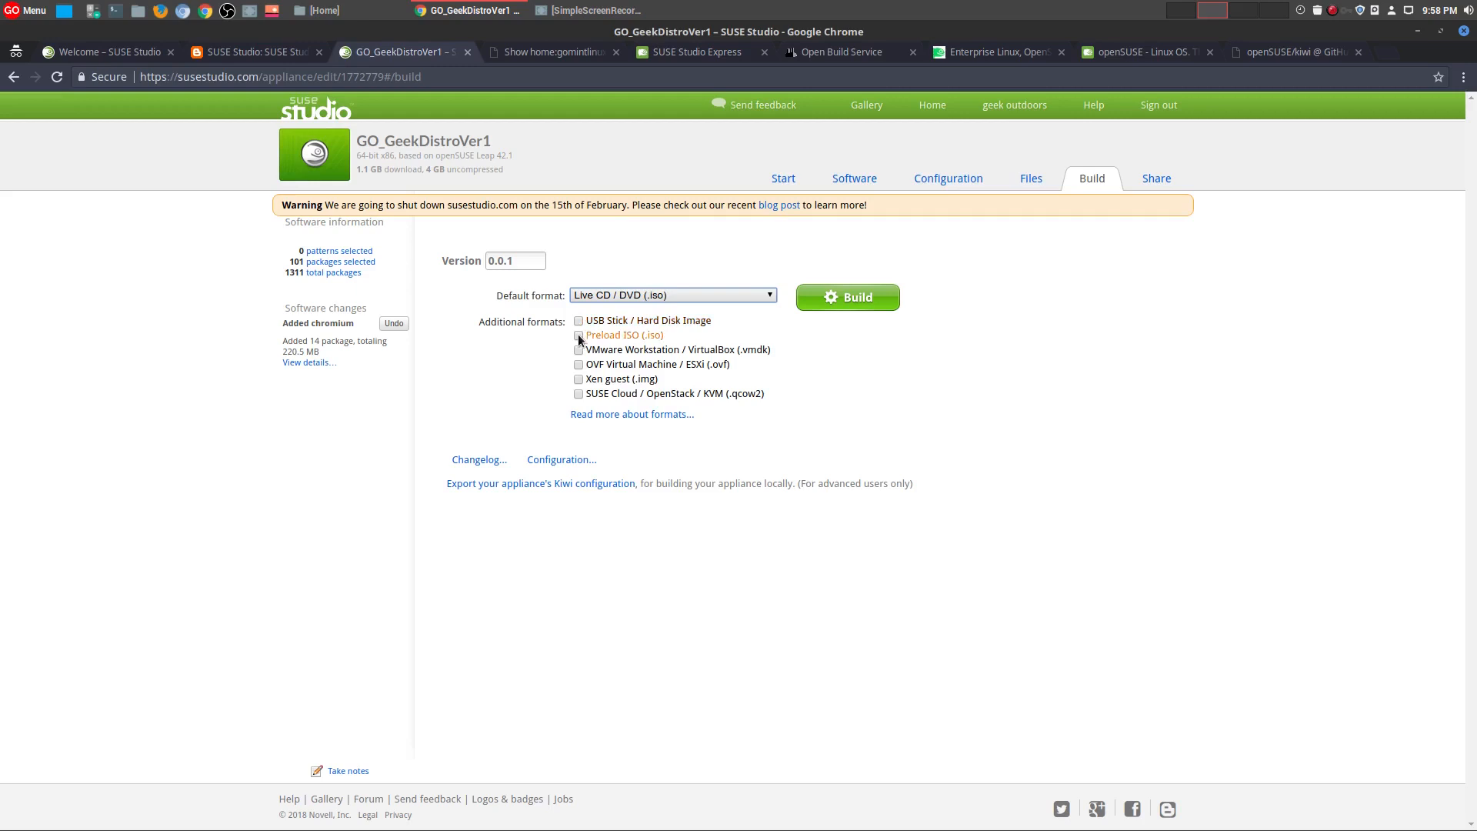
left_click(578, 320)
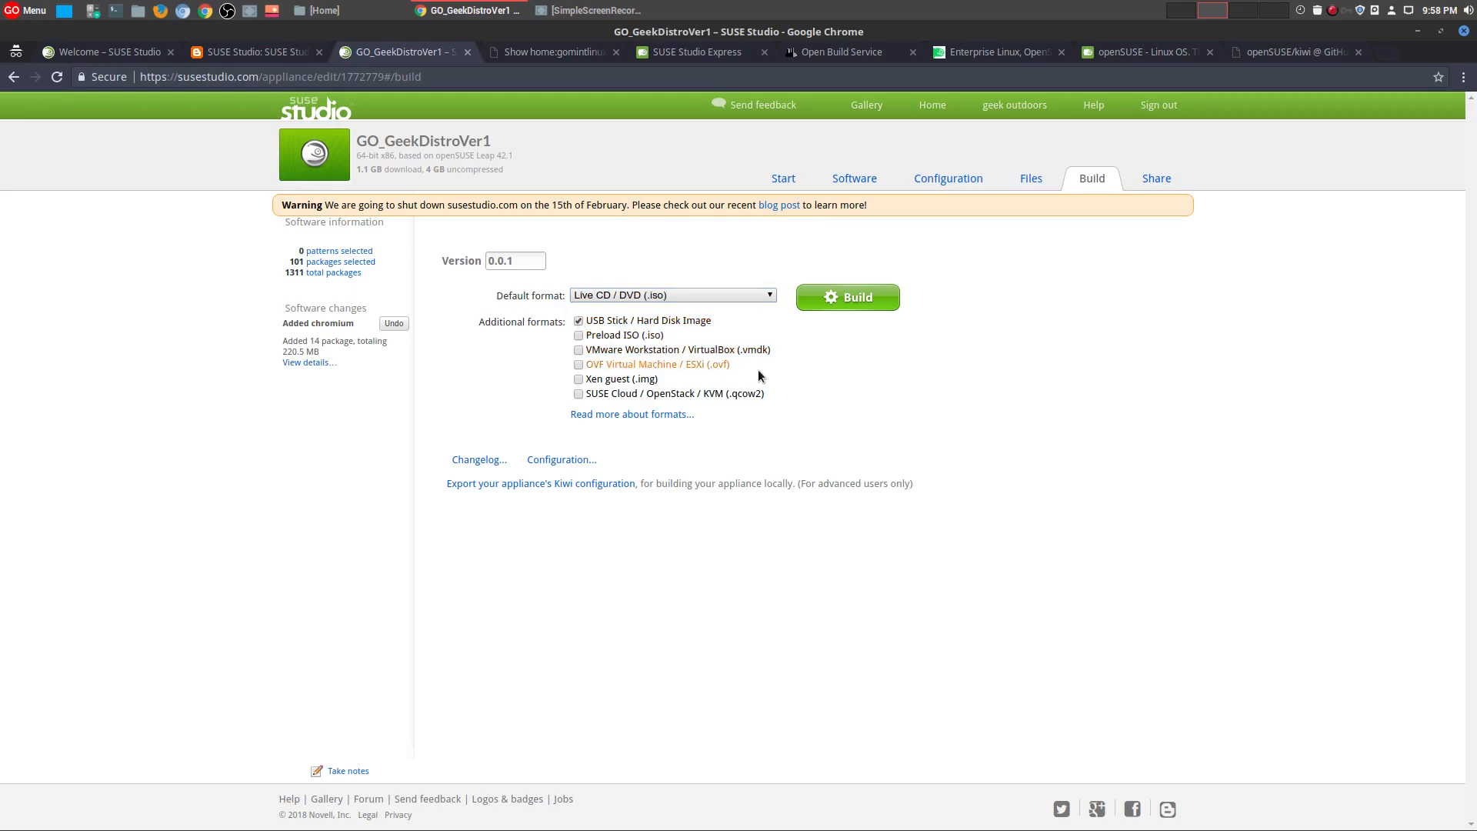
- Check the configuration summary of version 0.0.1, close it, and start building the appliance
left_click(570, 458)
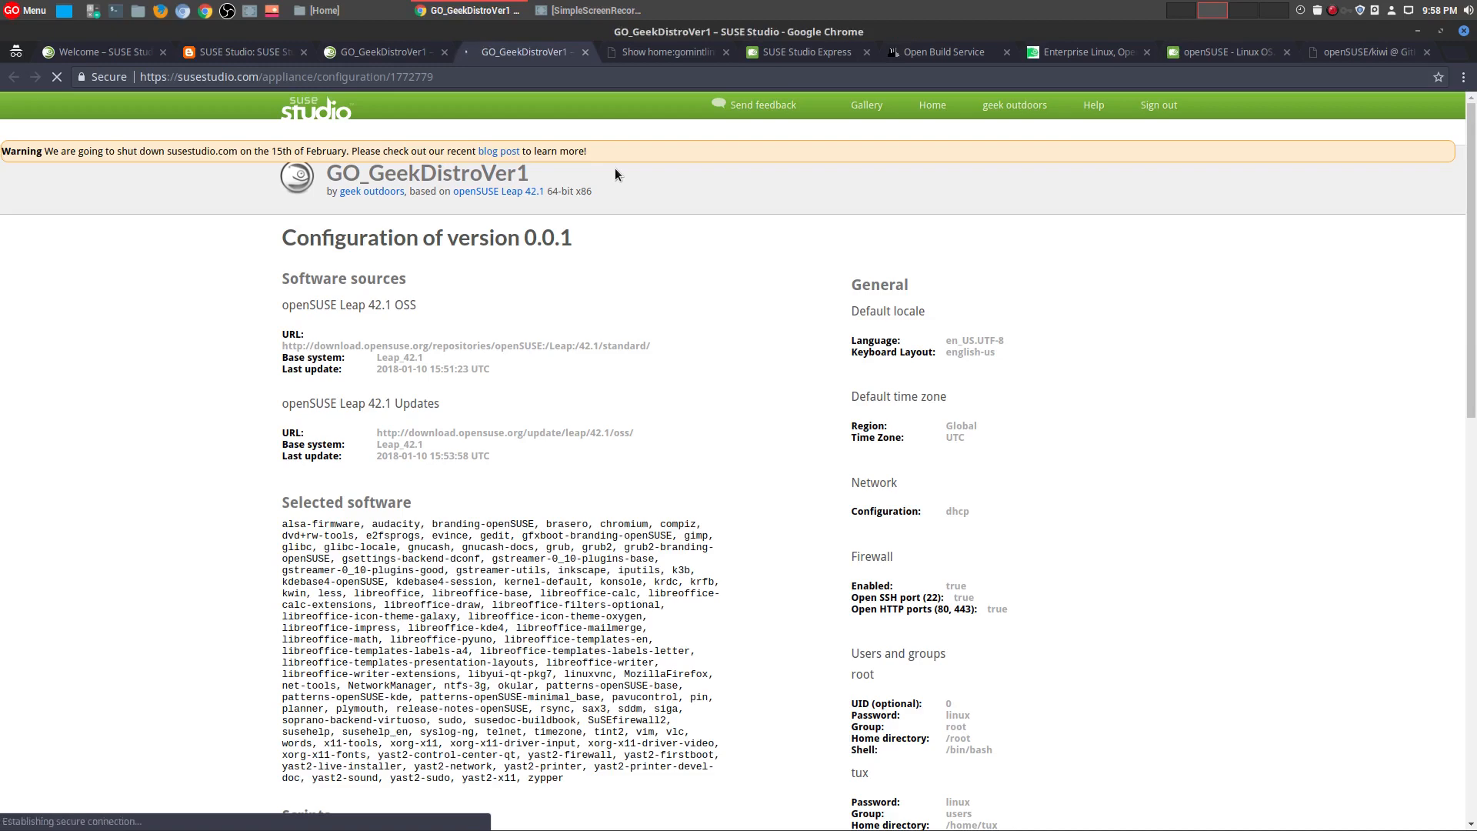
left_click(585, 57)
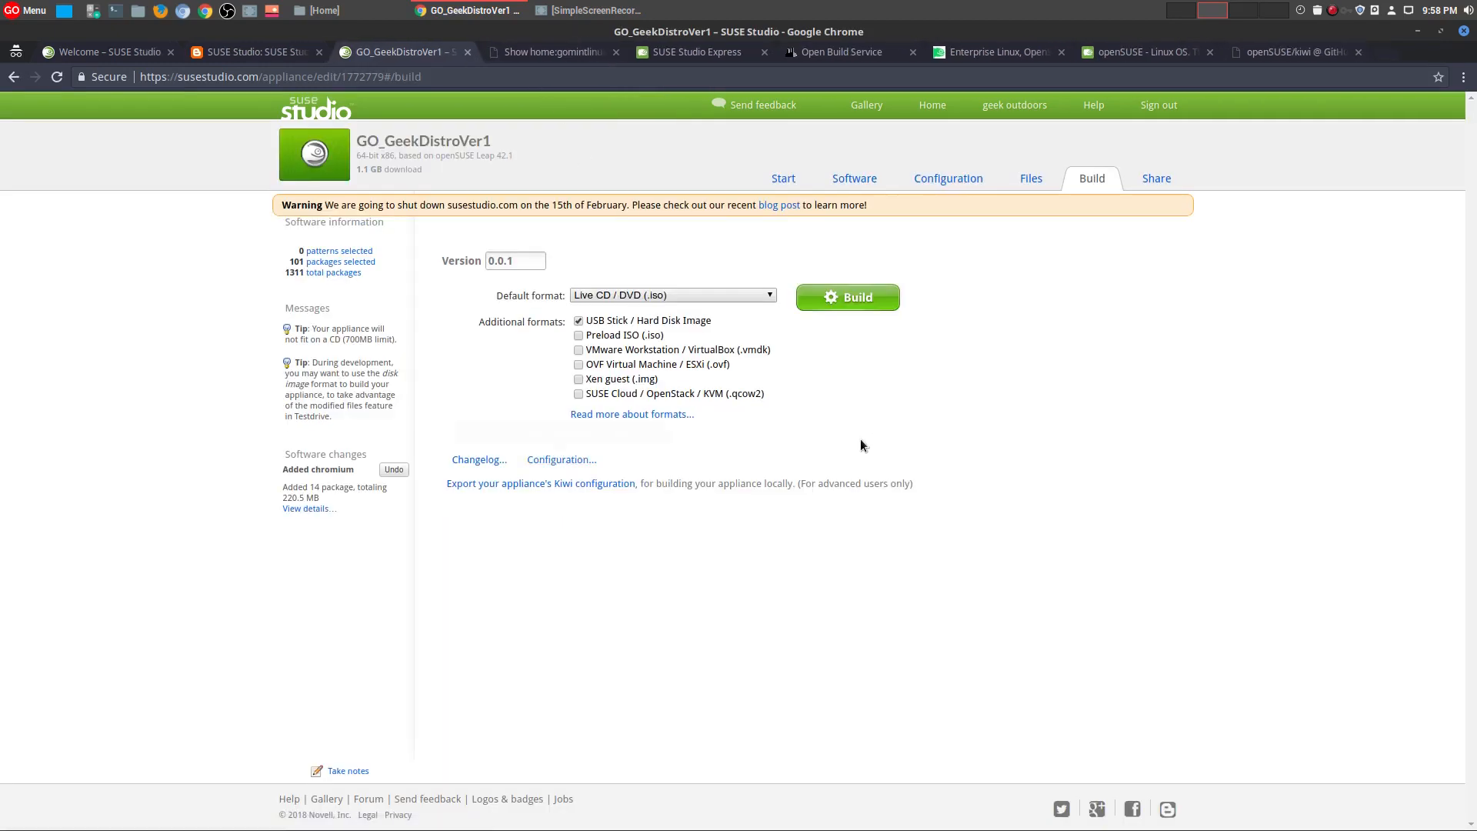
left_click(838, 299)
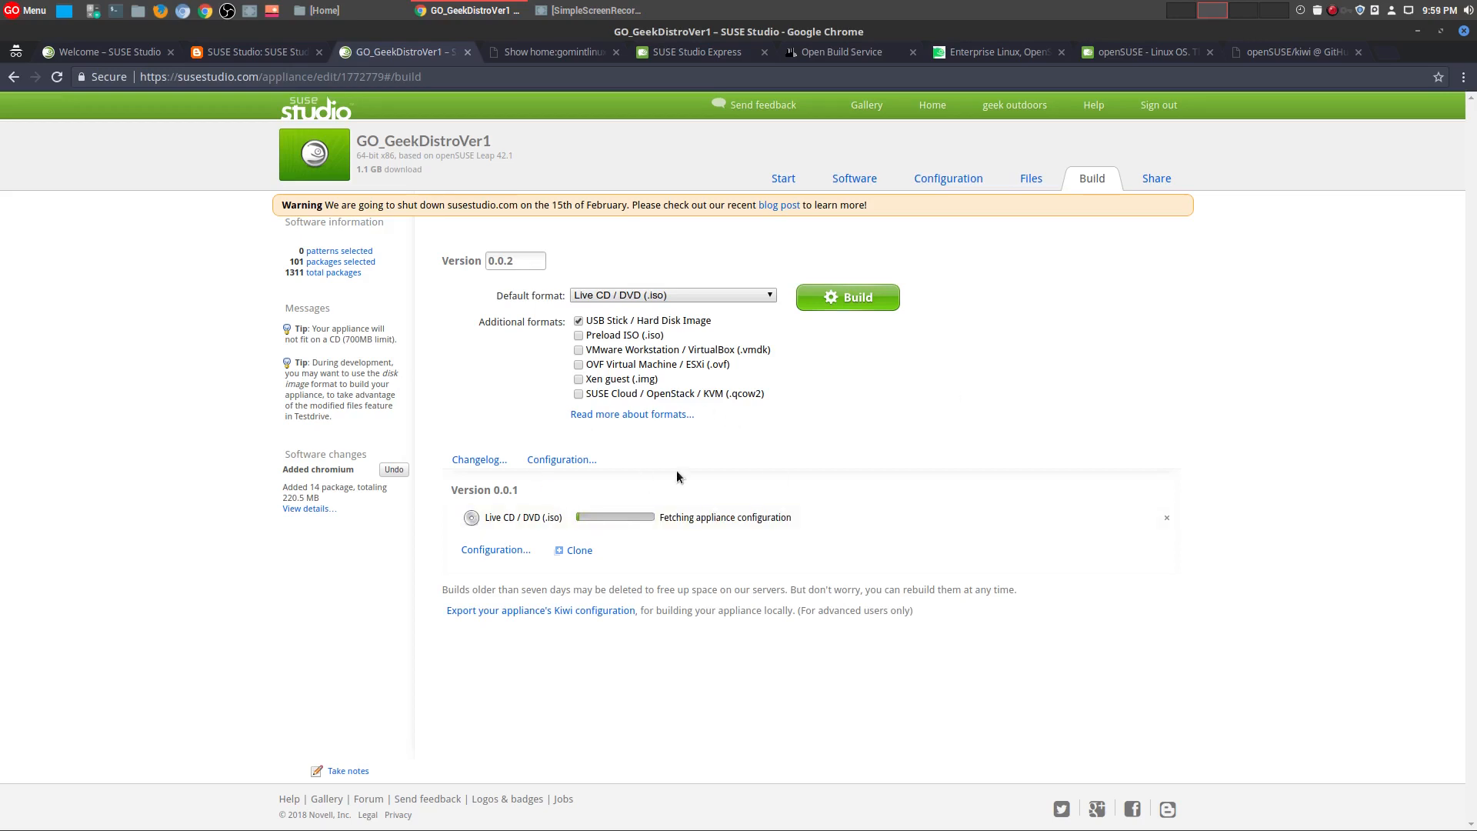
- Review the appliance's disk and memory settings and its general locale, network, firewall and user settings
left_click(953, 179)
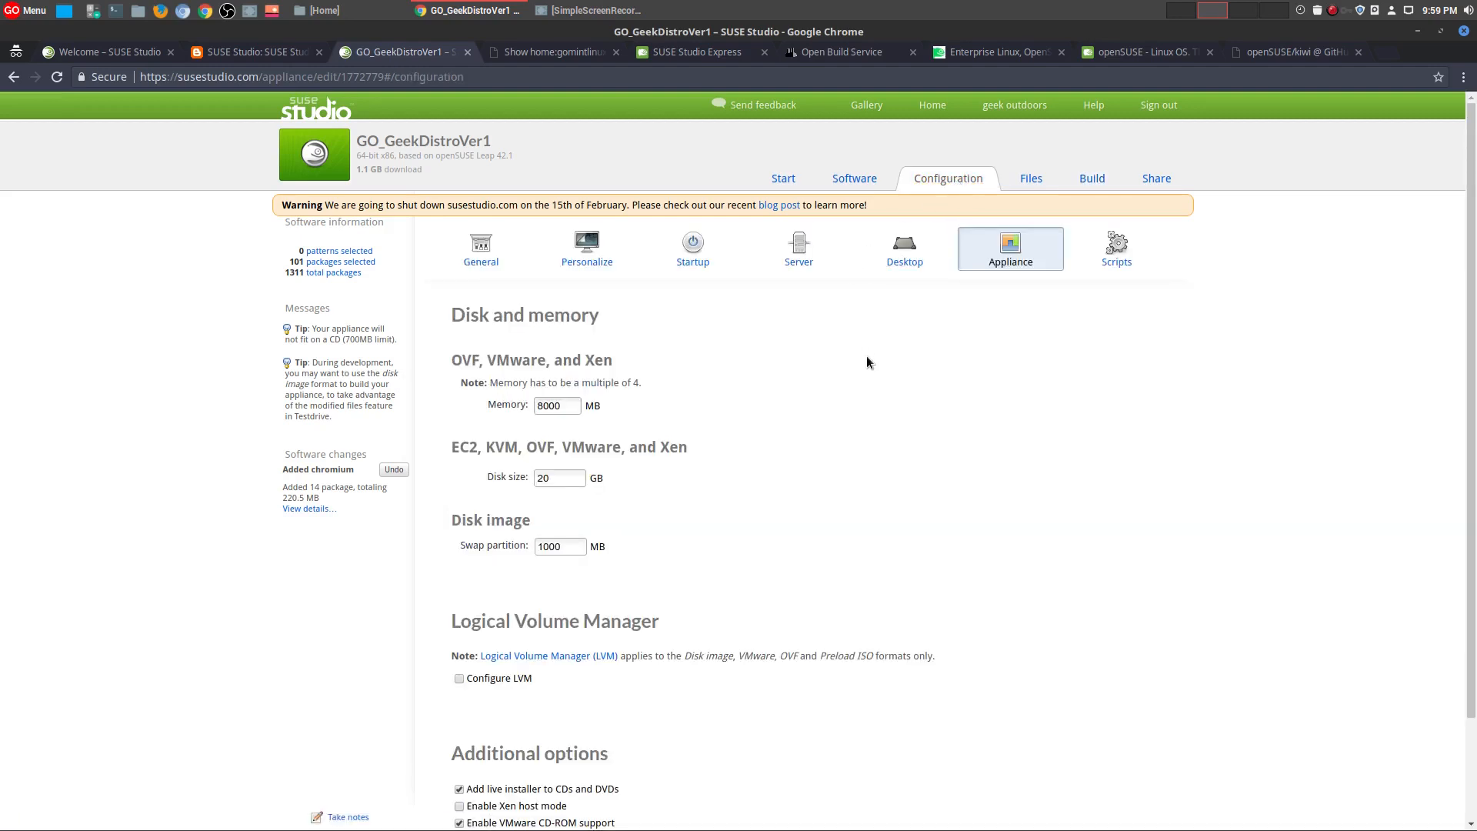
scroll(866, 355, "down", 3)
scroll(867, 362, "up", 3)
scroll(882, 326, "down", 3)
scroll(884, 316, "up", 3)
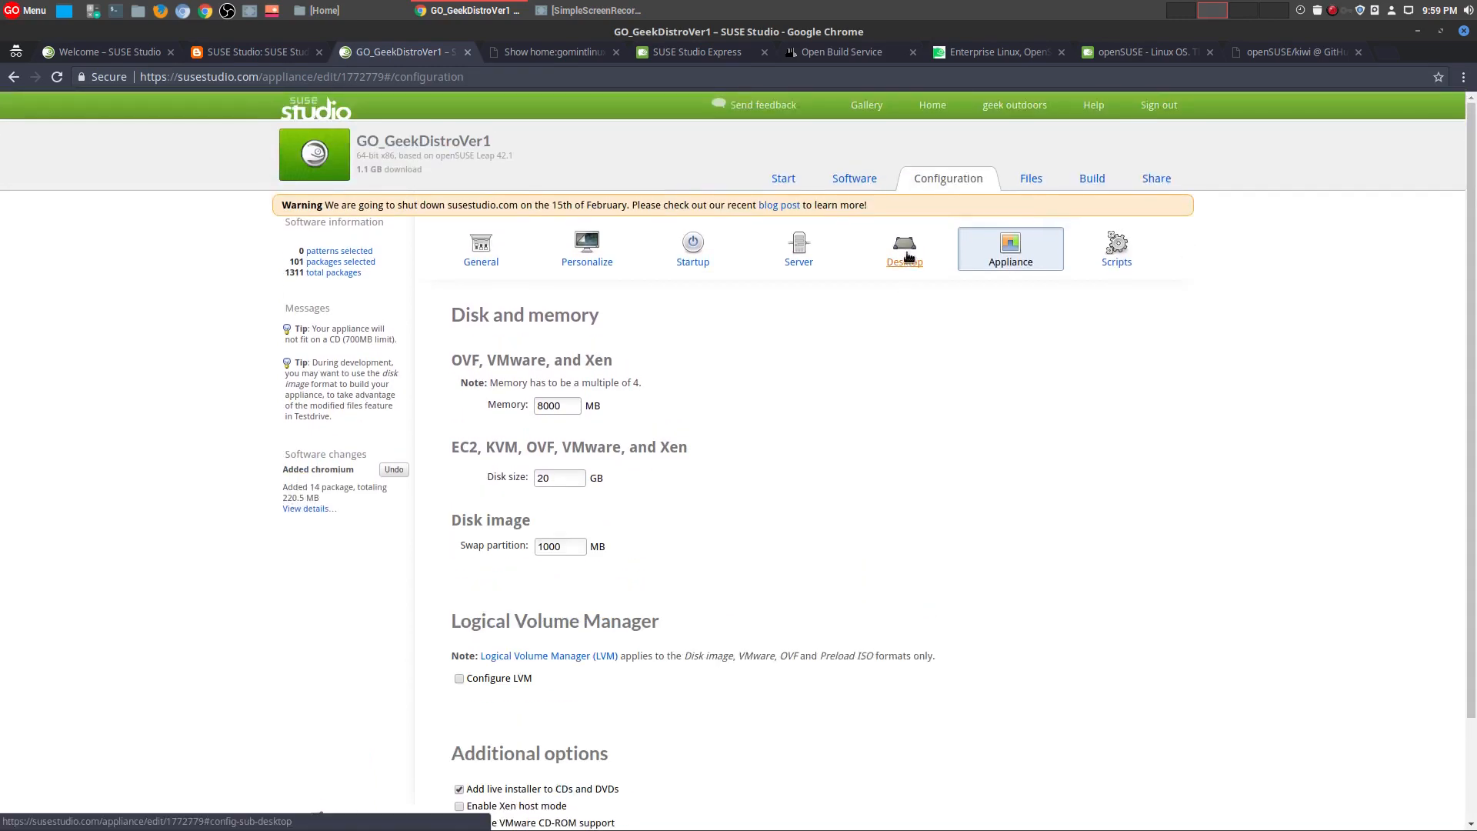
left_click(471, 268)
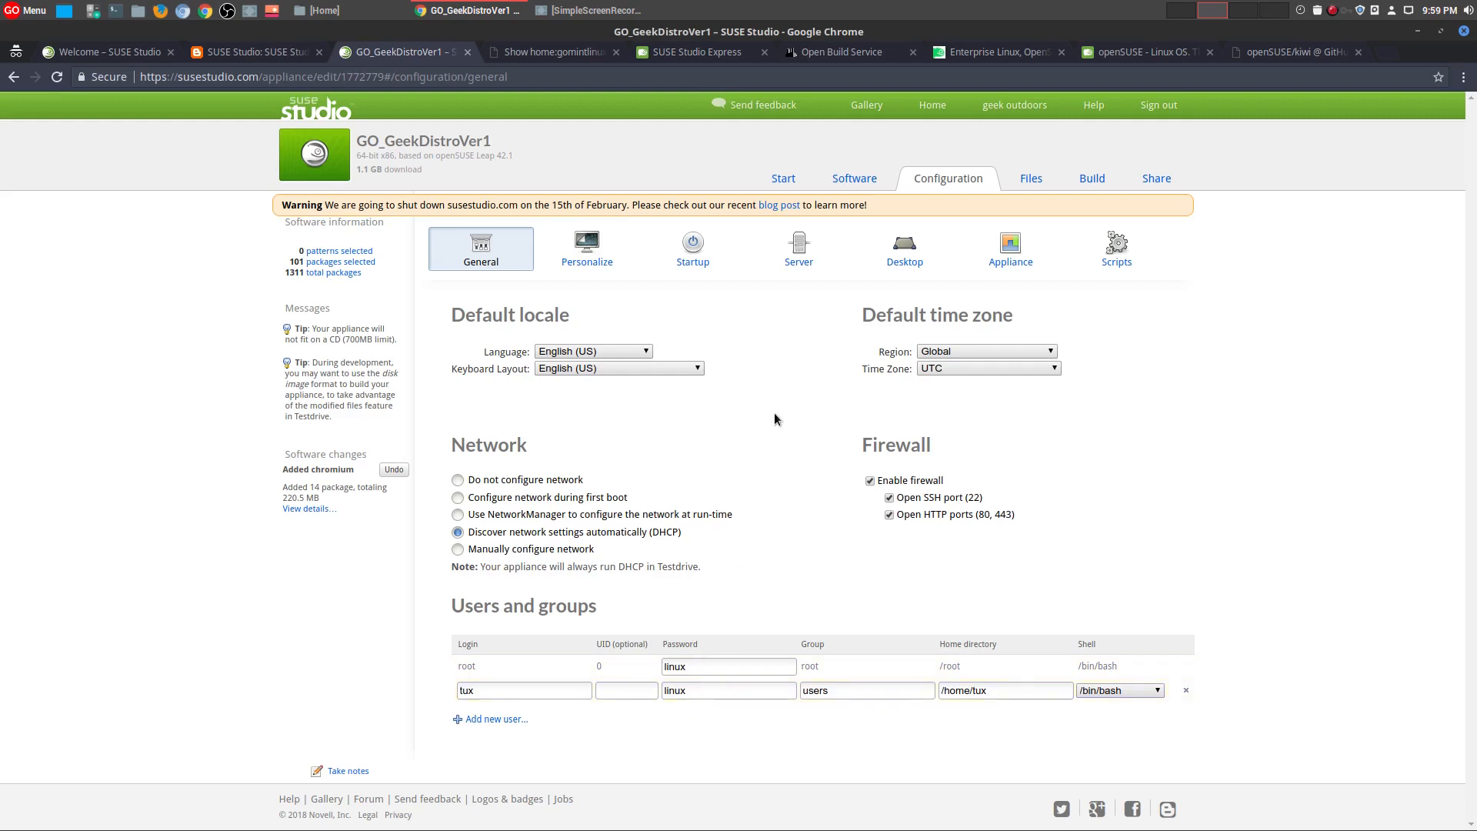
- View the files inside the built version 0.0.1 Live CD / DVD image, then return to the builds and download the ISO
left_click(1093, 177)
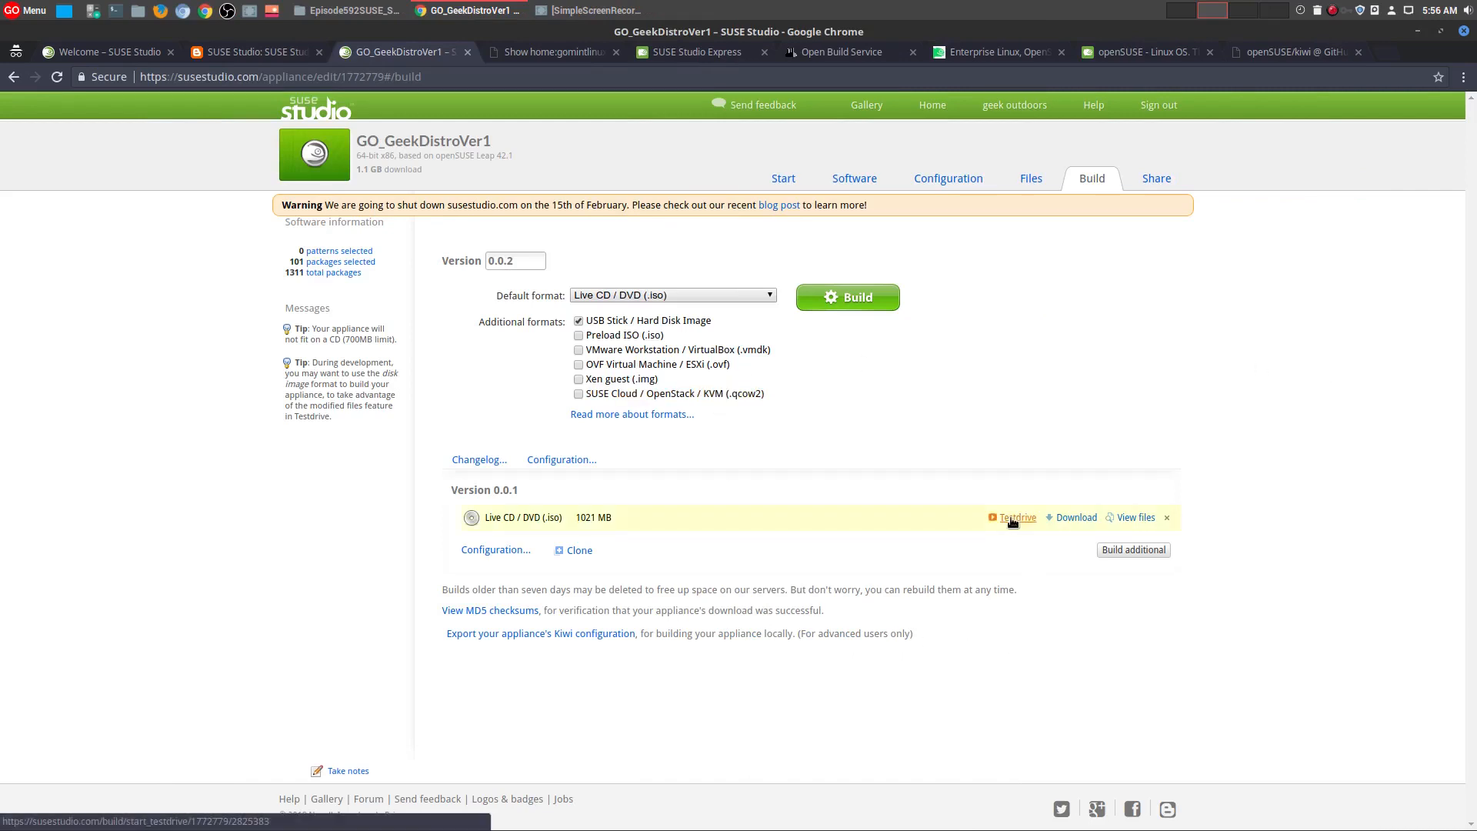
left_click(1125, 519)
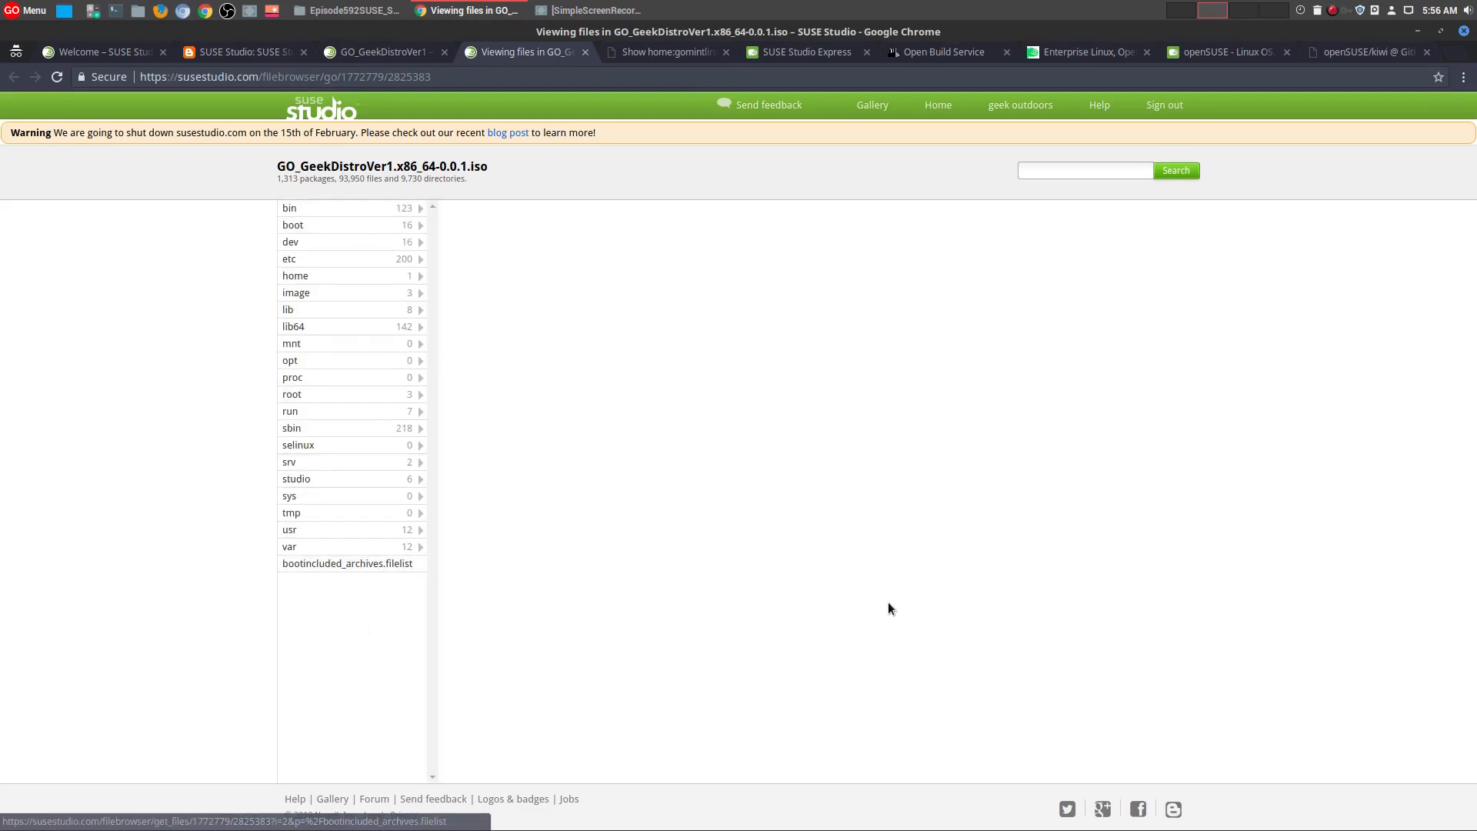
left_click(390, 52)
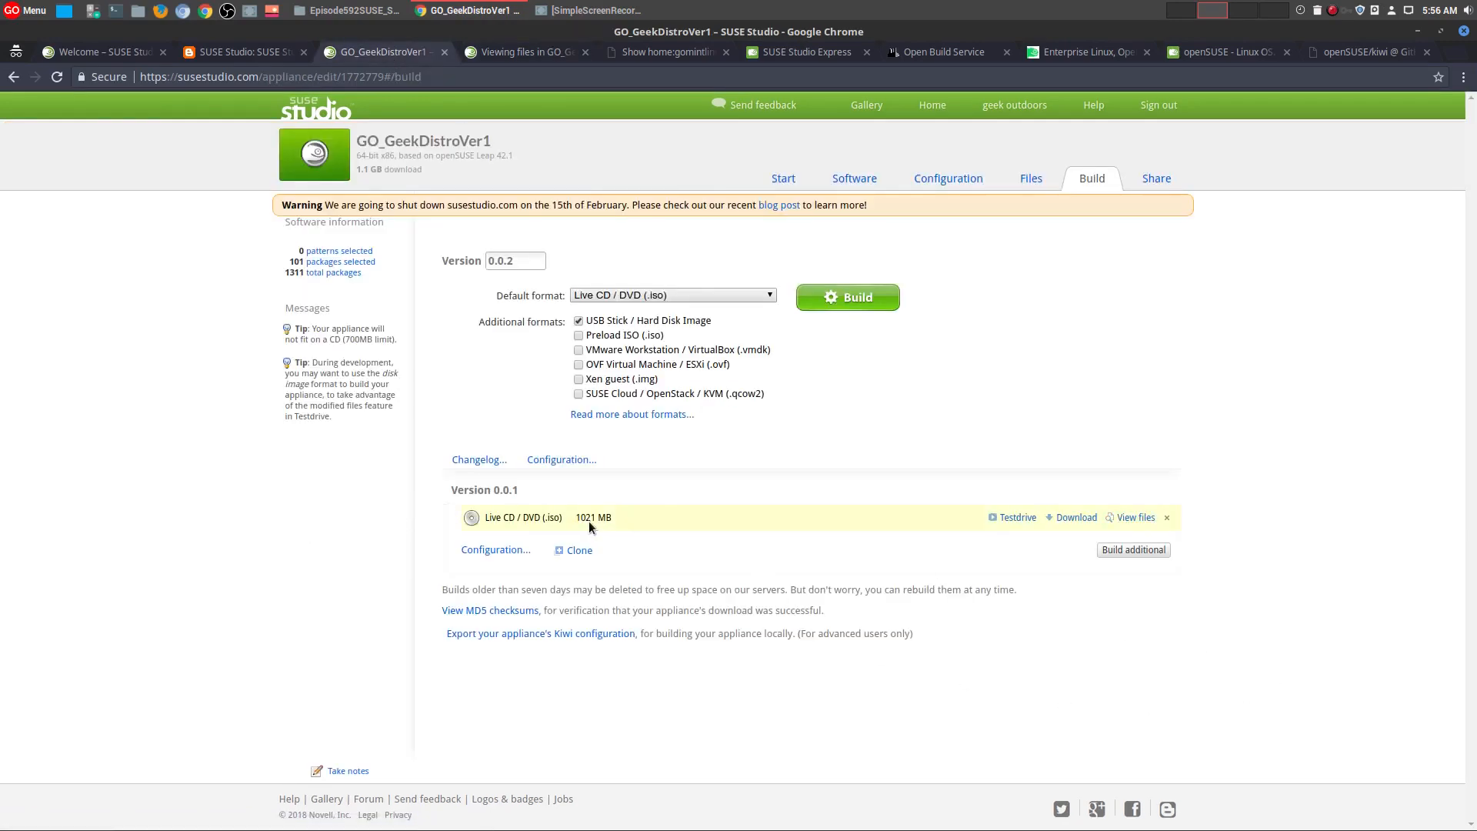
mouse_move(593, 520)
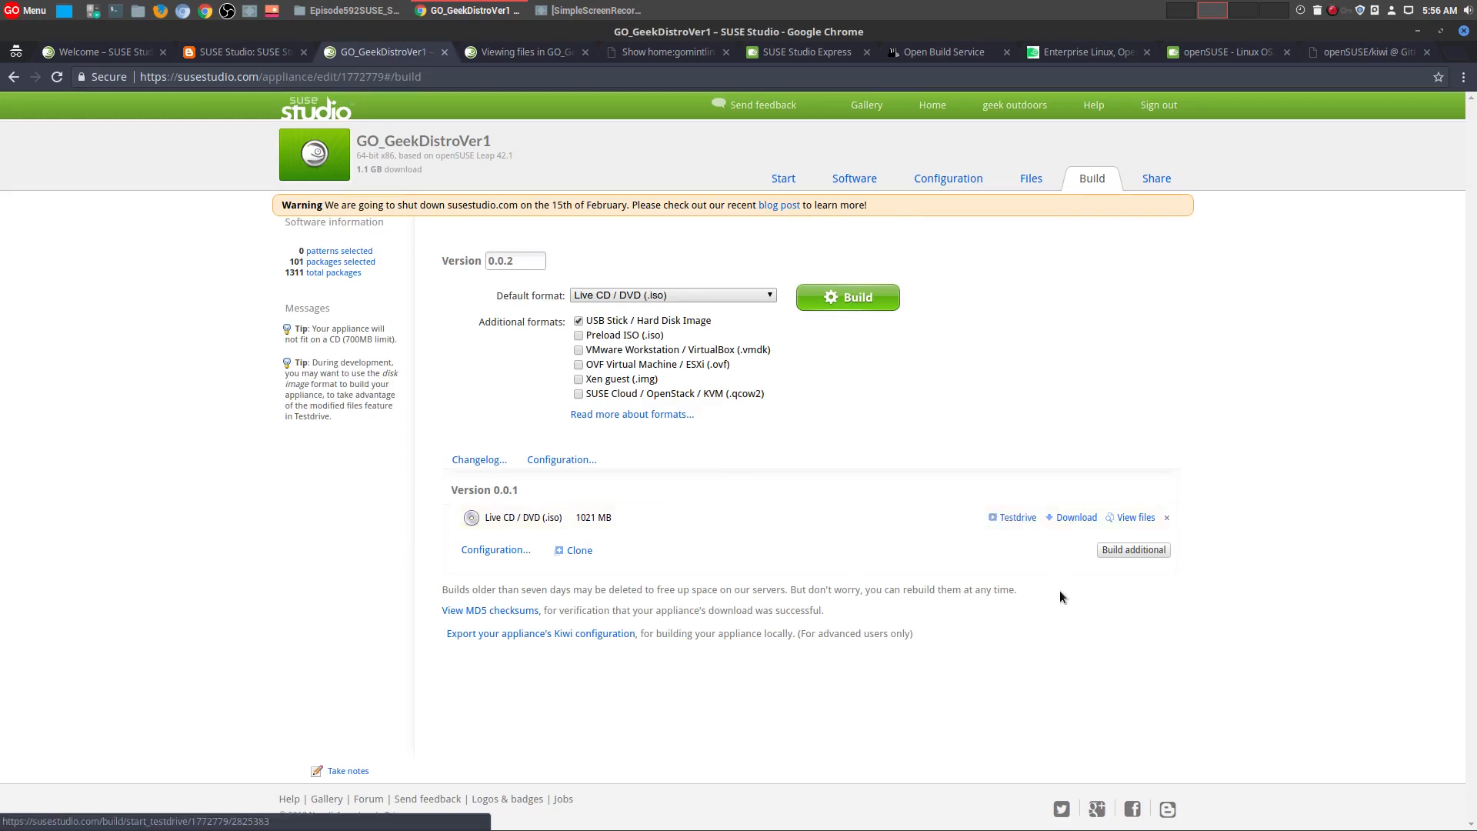
left_click(1071, 517)
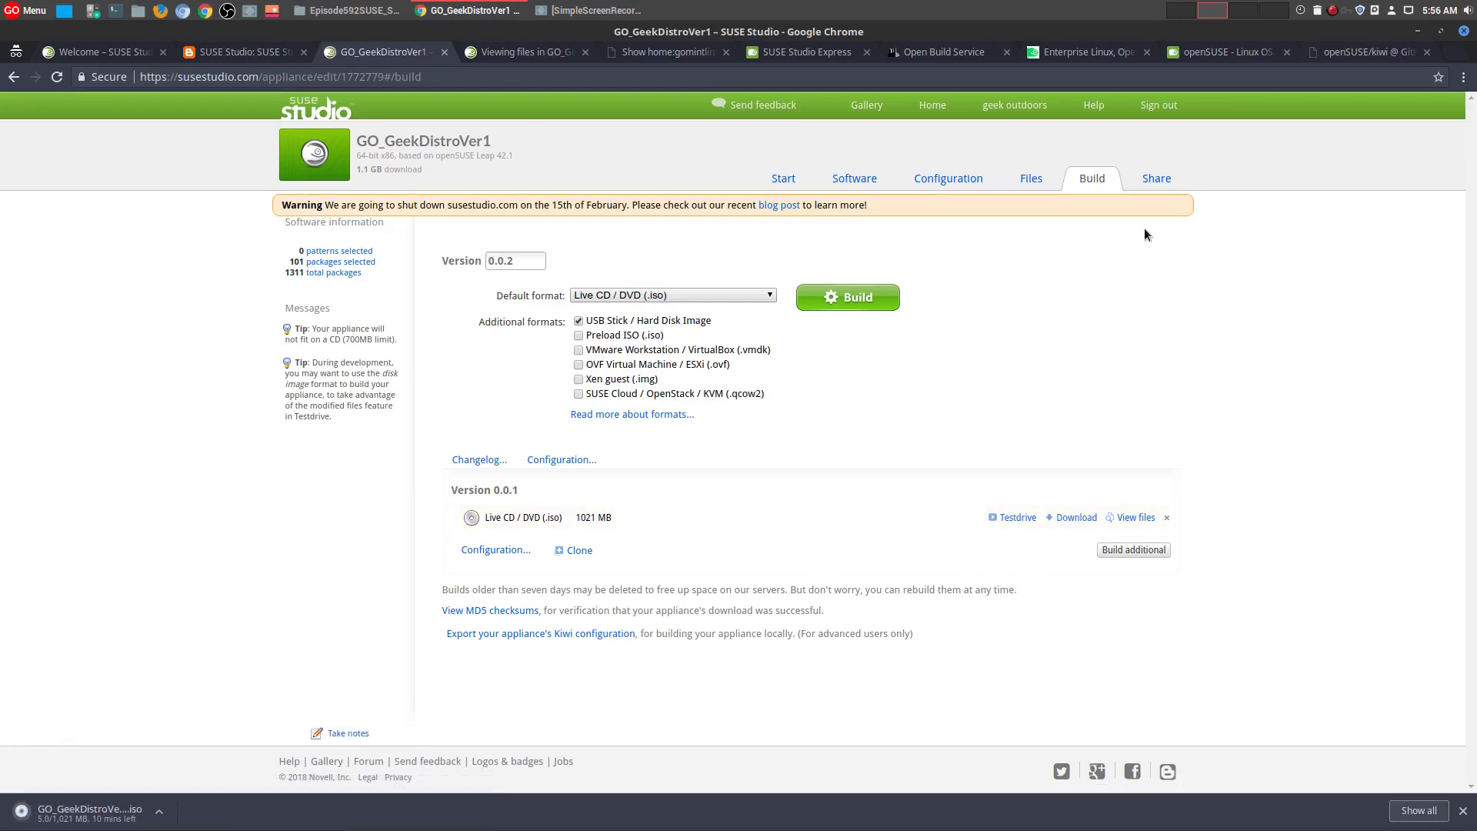
- Review the appliance's sharing and gallery publishing options, the image's file listing and the openSUSE-Leap-42.3-Container-kiwi package page
left_click(1153, 178)
left_click(559, 420)
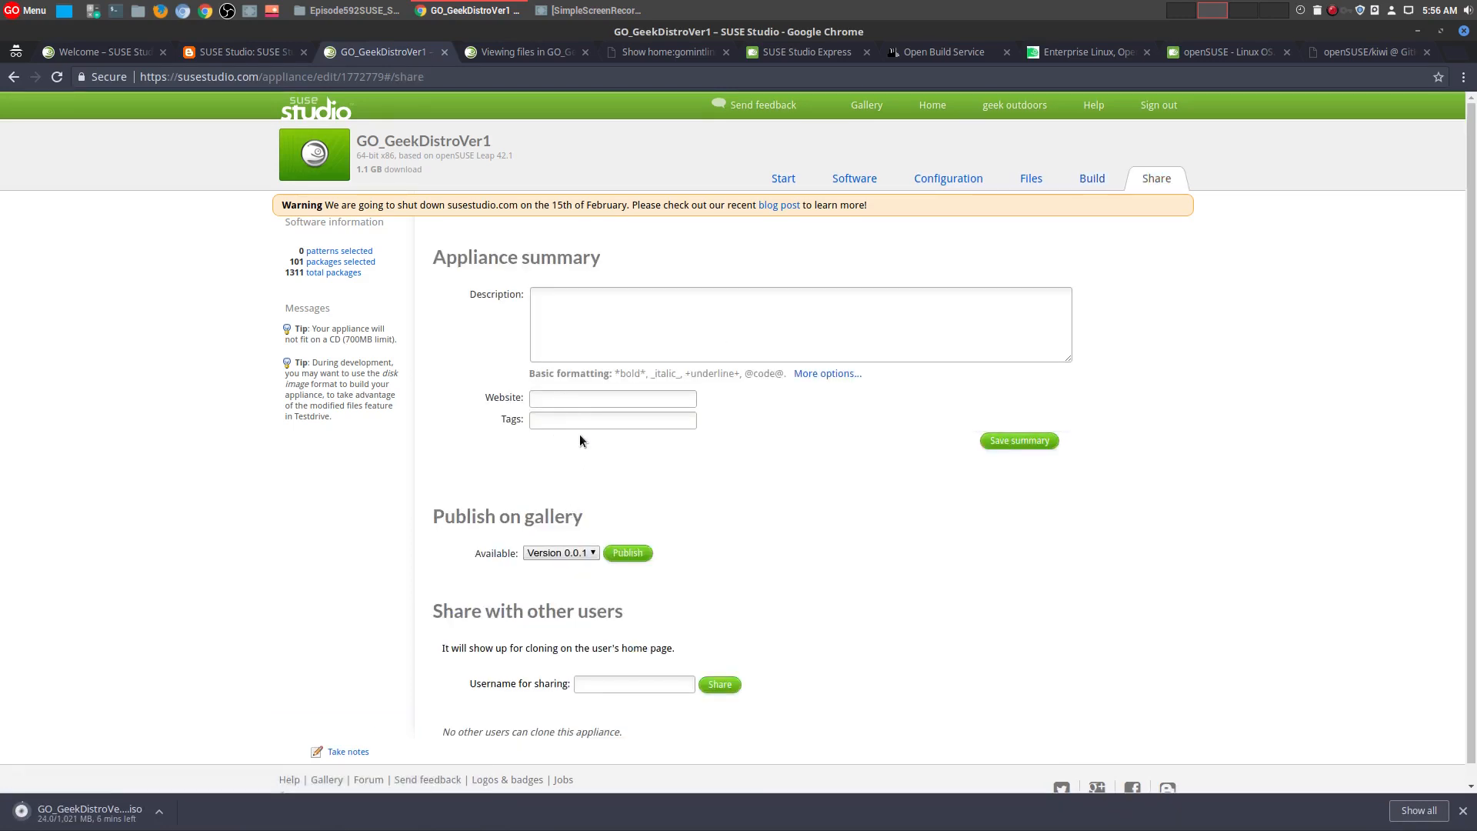
scroll(771, 664, "down", 1)
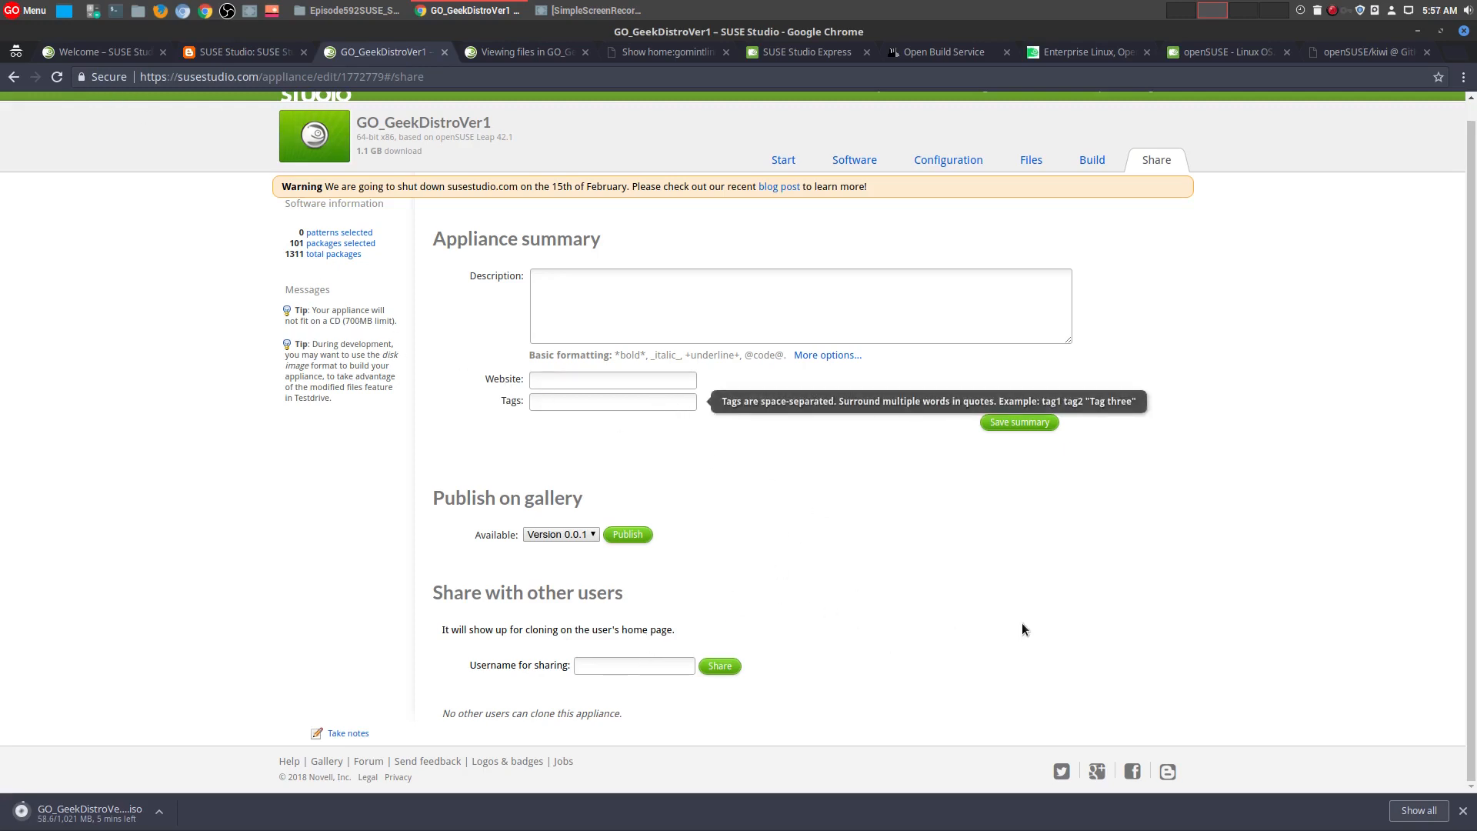
scroll(1015, 600, "up", 1)
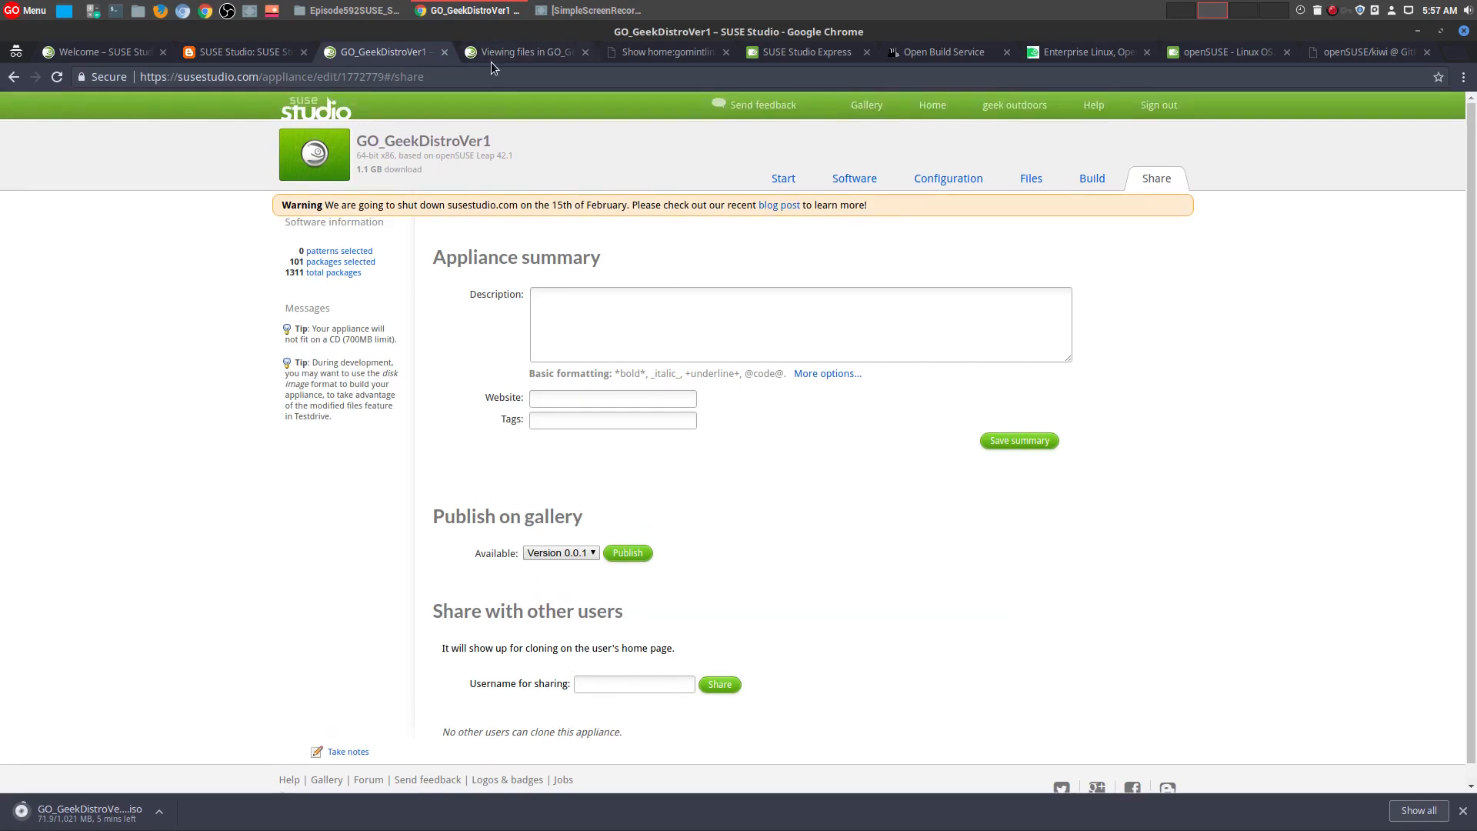
left_click(528, 53)
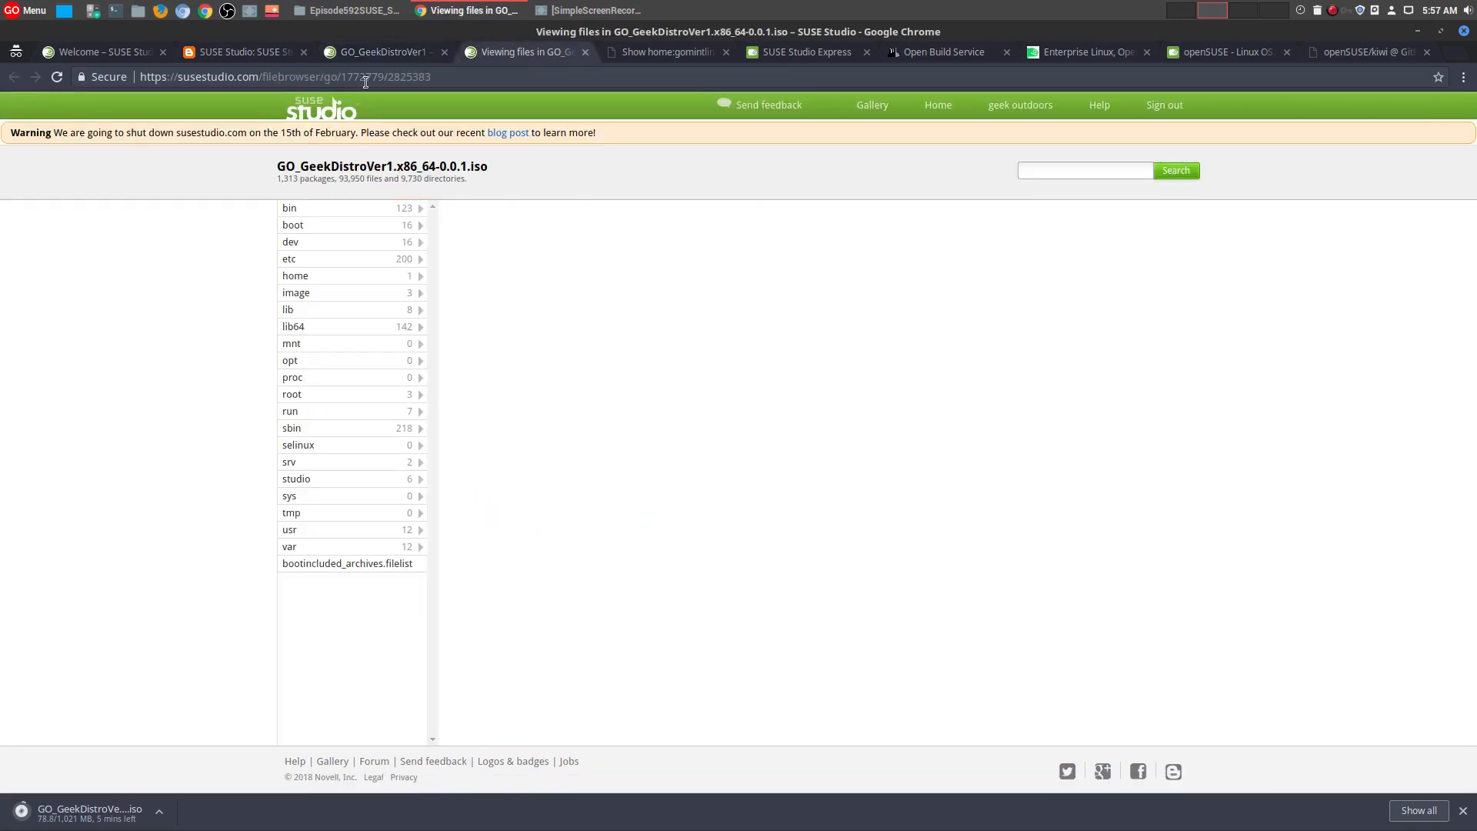
left_click(661, 54)
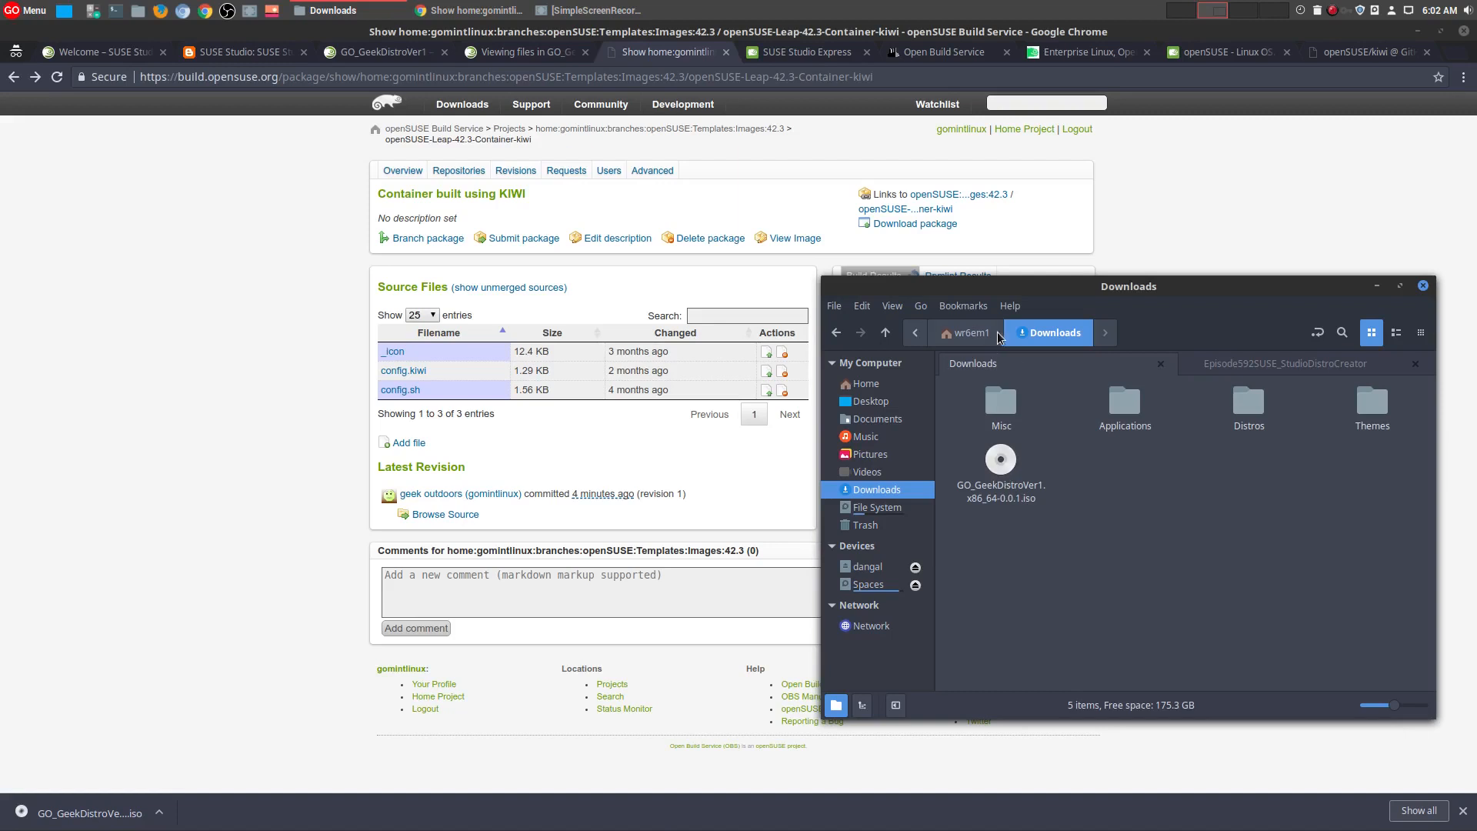
- Move GO_GeekDistroVer1.x86_64-0.0.1.iso from Downloads into the GODistro folder in the home directory, and minimise the file manager
right_click(880, 387)
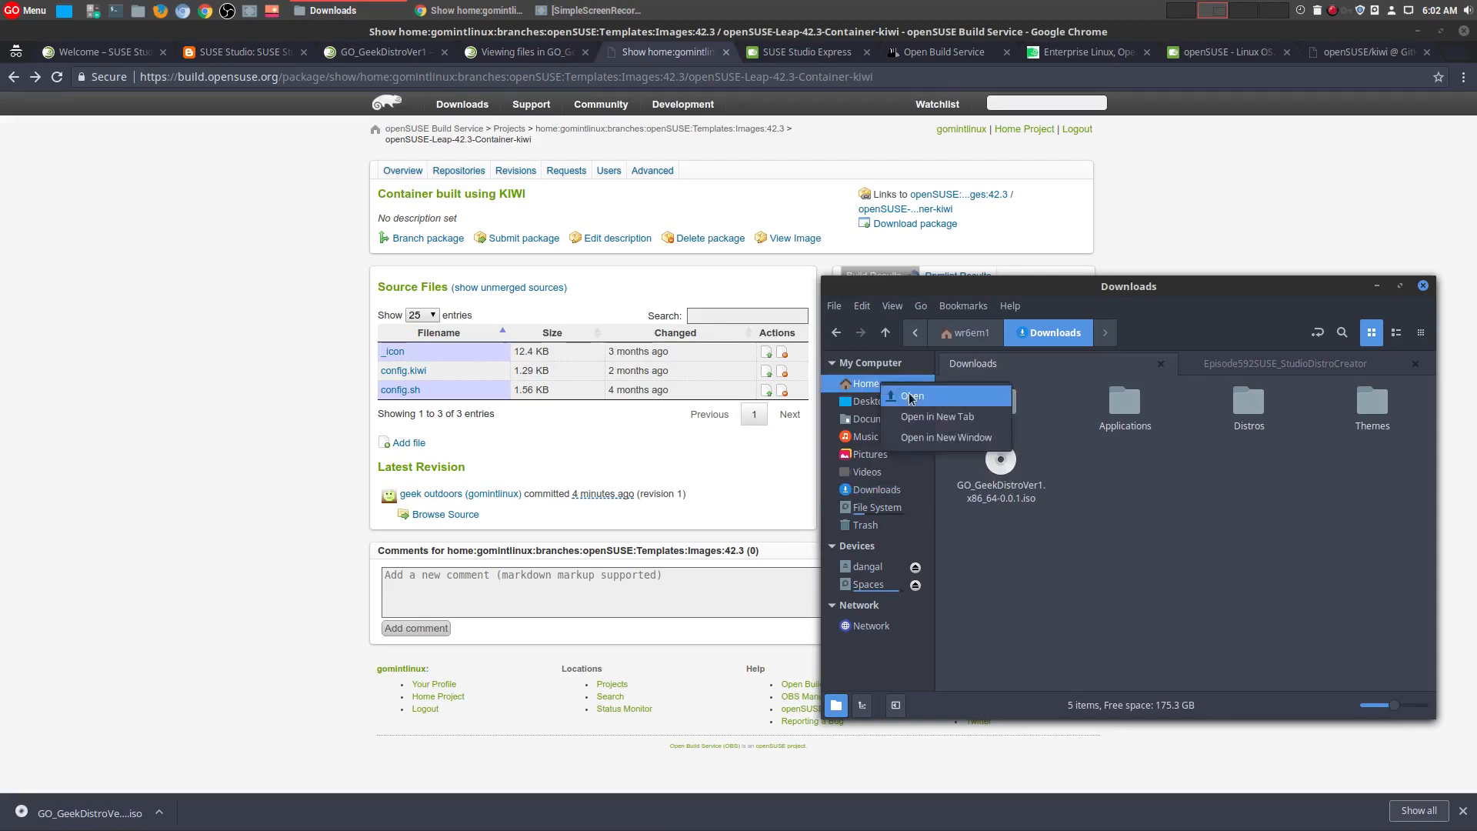
left_click(961, 410)
left_click_drag(1163, 361, 1062, 367)
left_click(1188, 364)
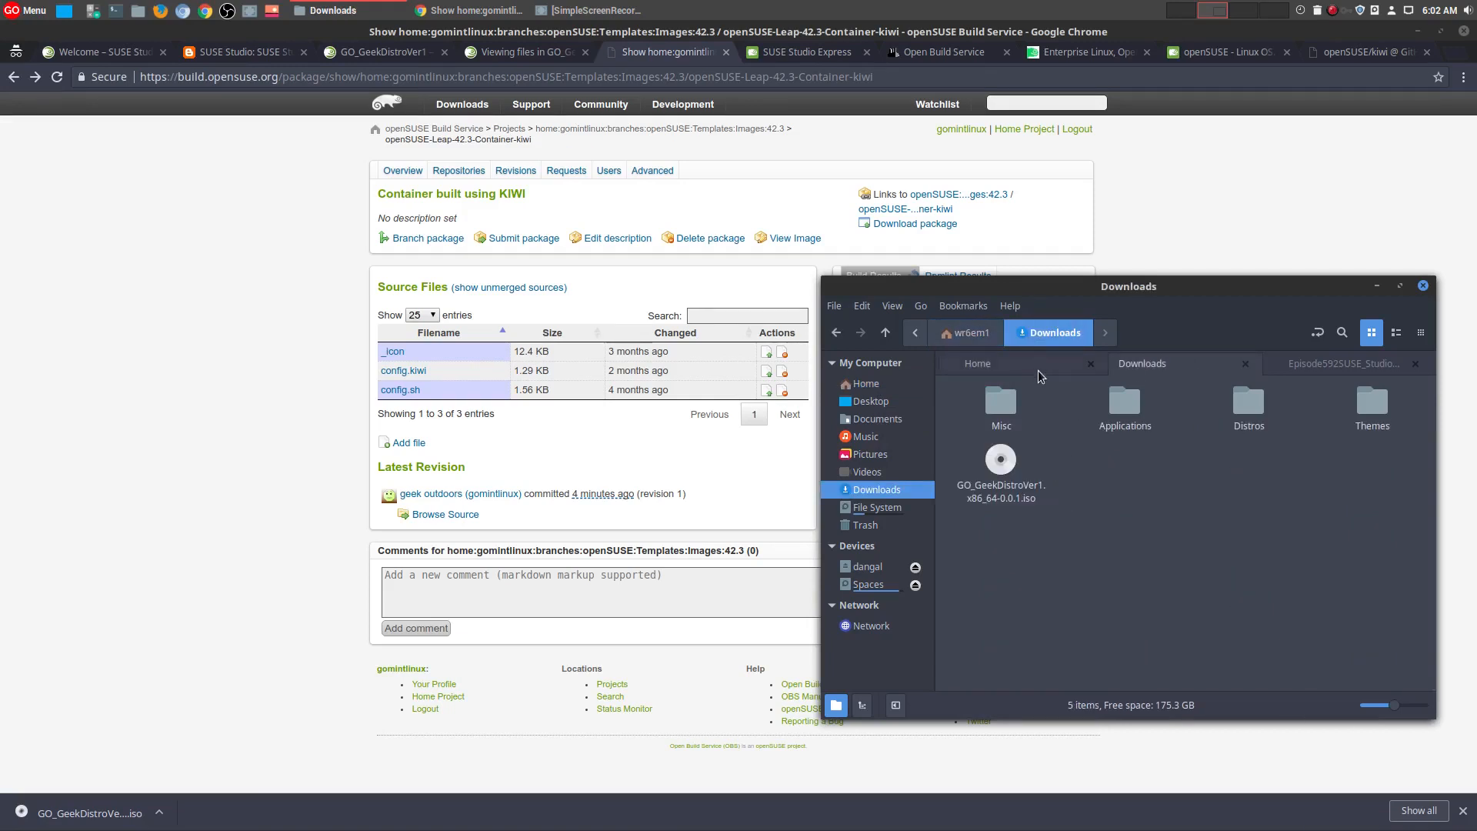
right_click(1010, 462)
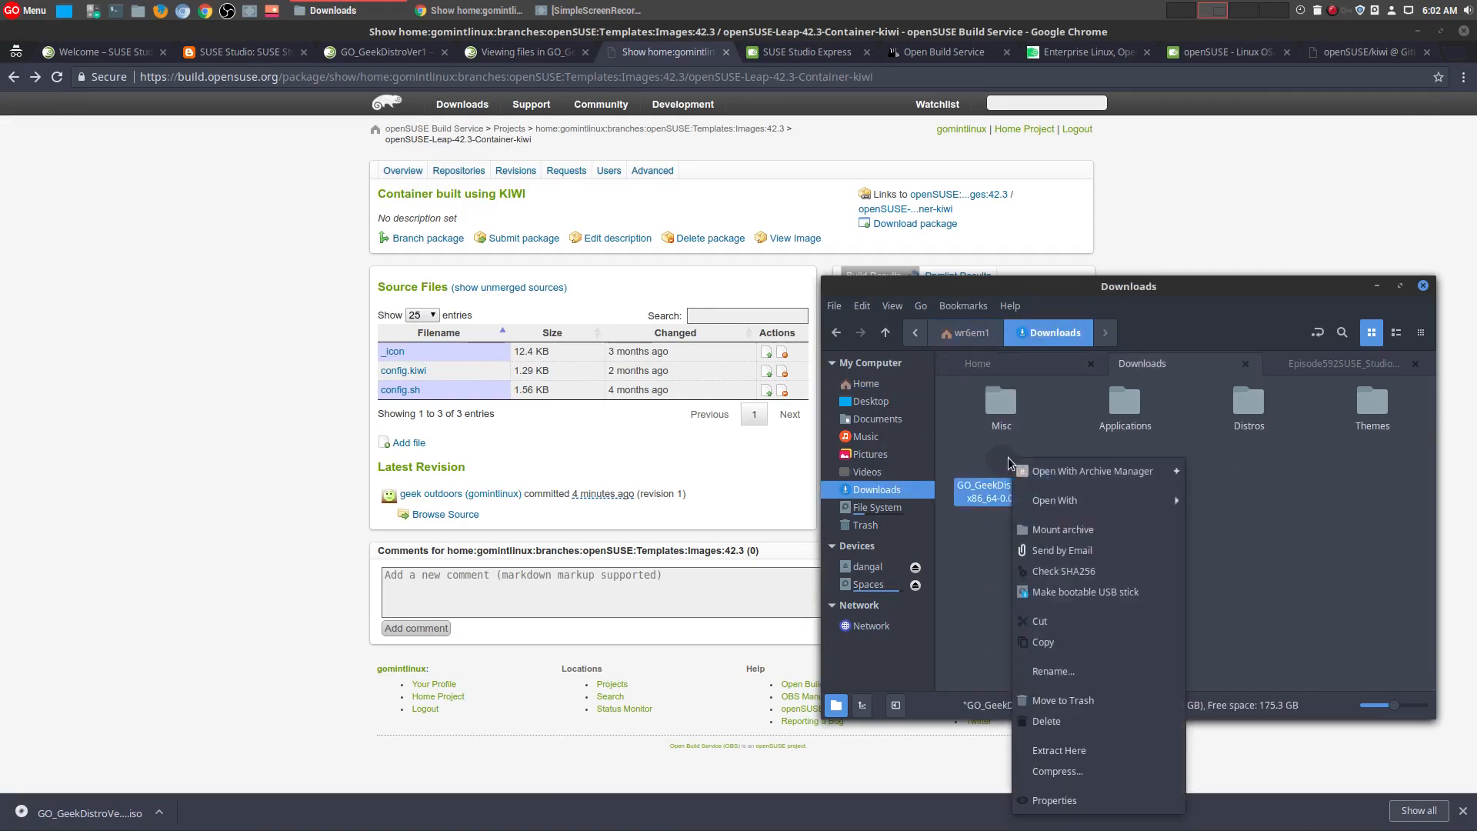
left_click(1062, 620)
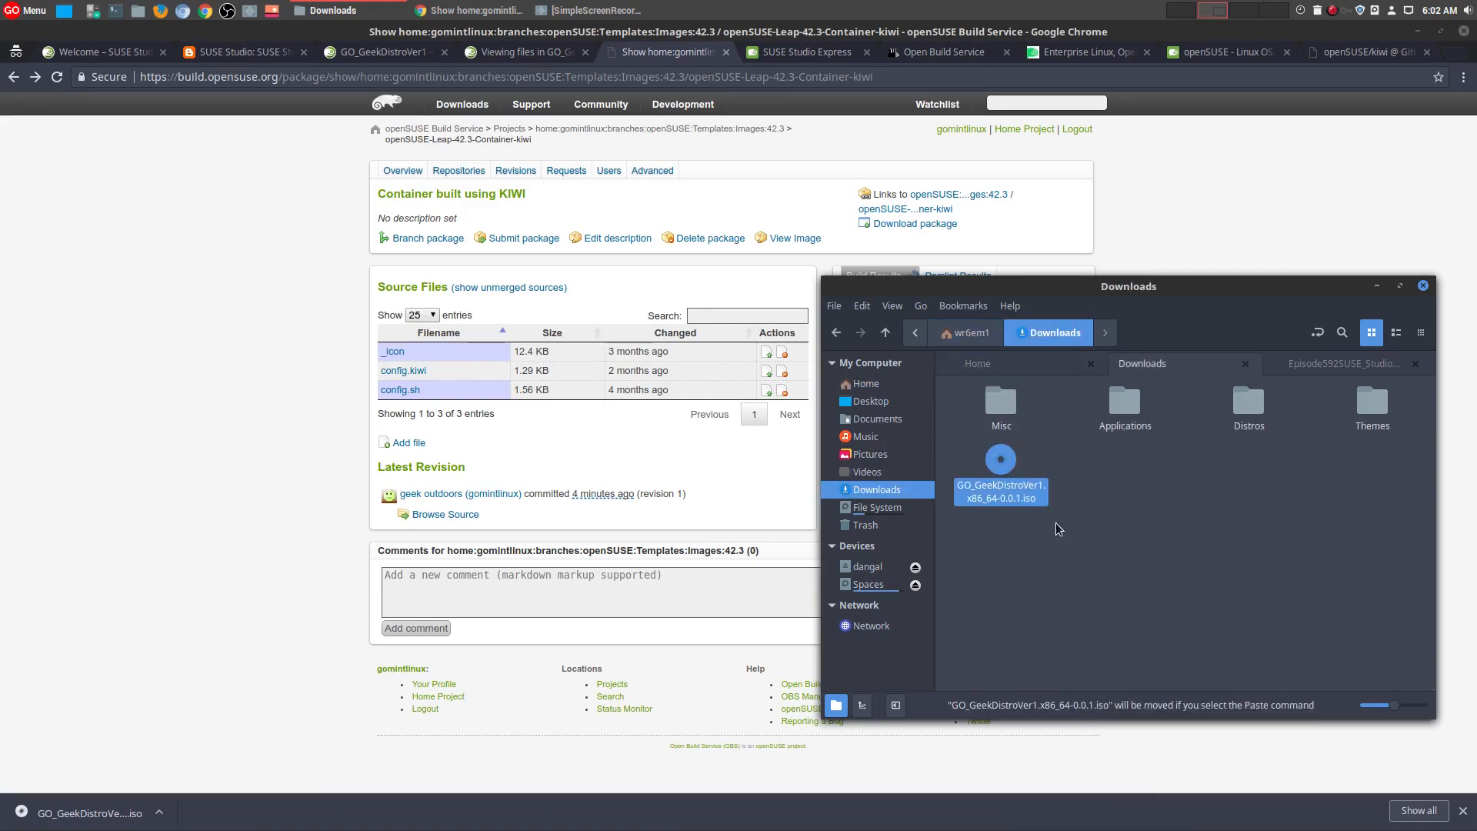
key("ctrl+Page_Up")
double_click(1373, 476)
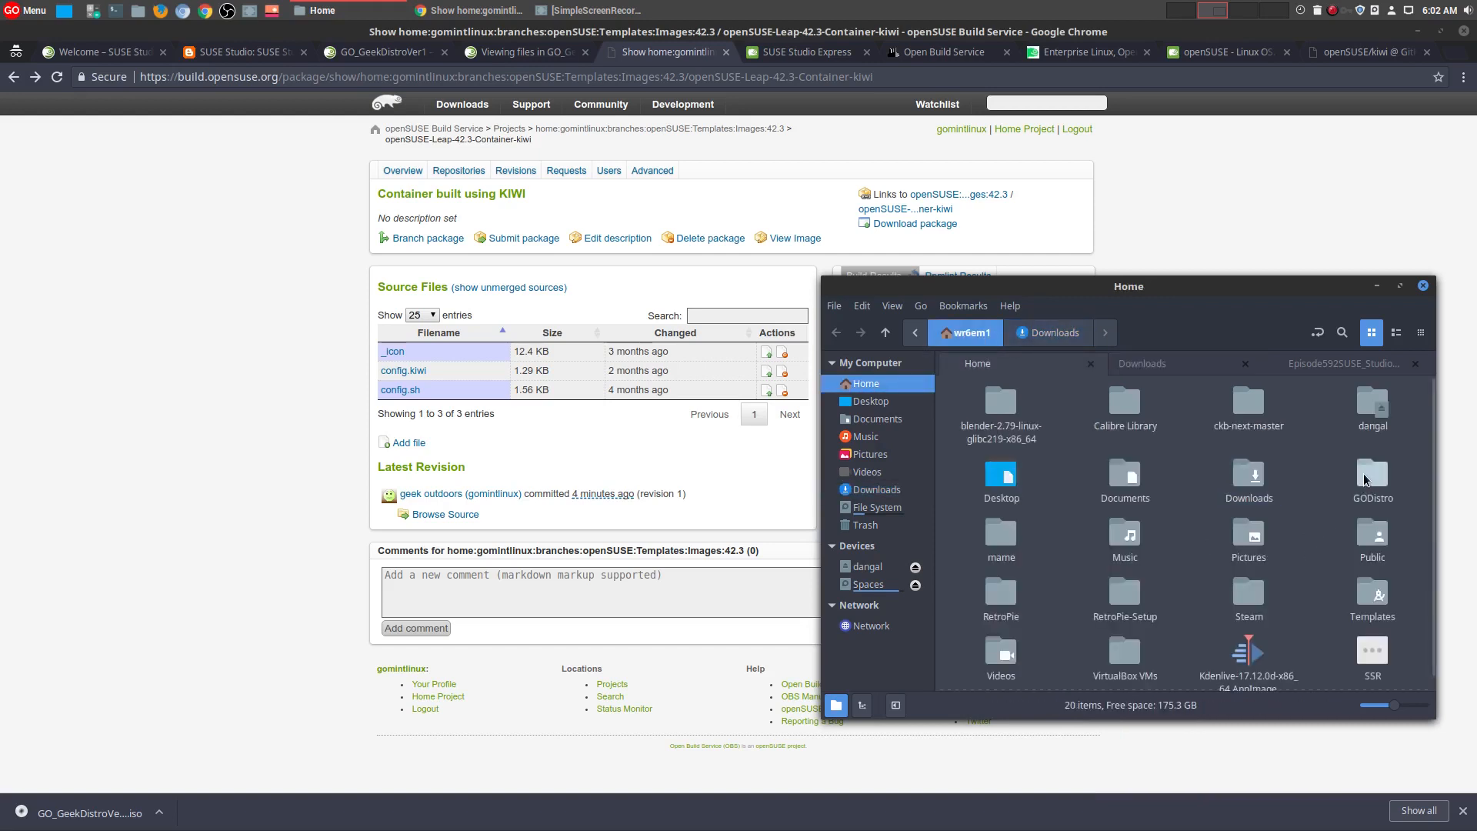
right_click(1073, 466)
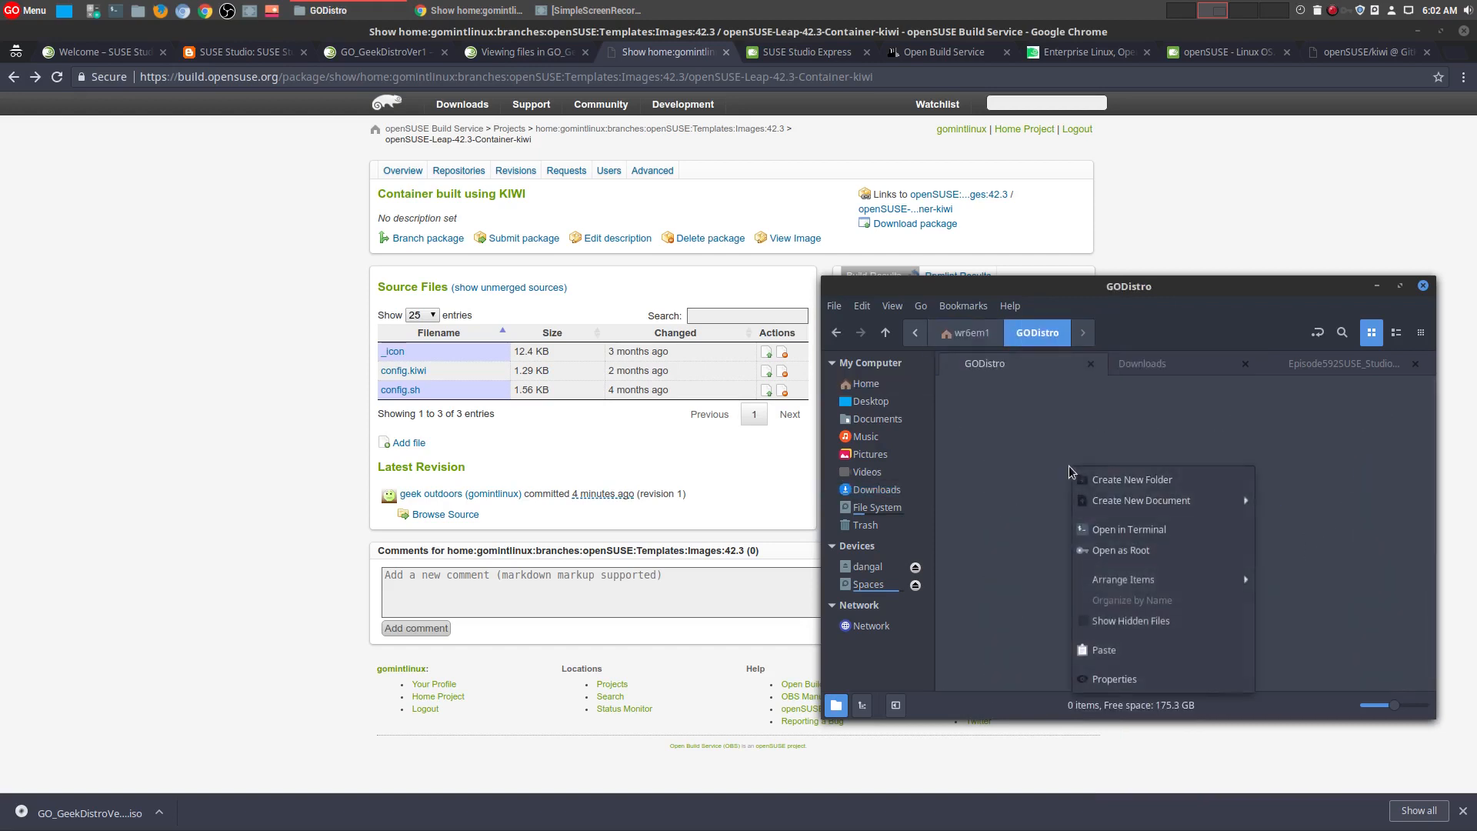
left_click(1120, 650)
left_click(1374, 287)
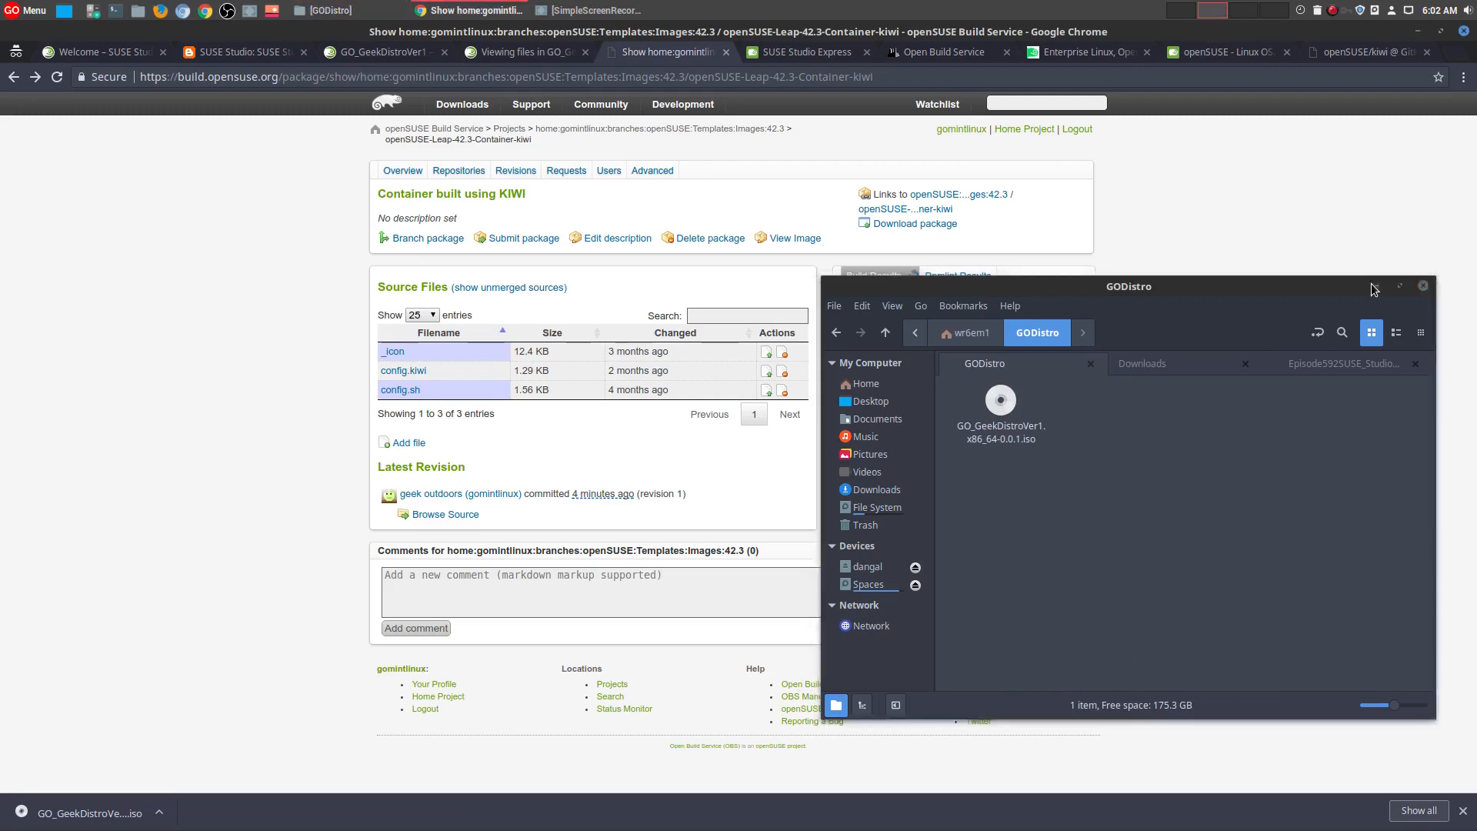
- Minimise the browser and launch Oracle VM VirtualBox from the administration applications
left_click(1415, 34)
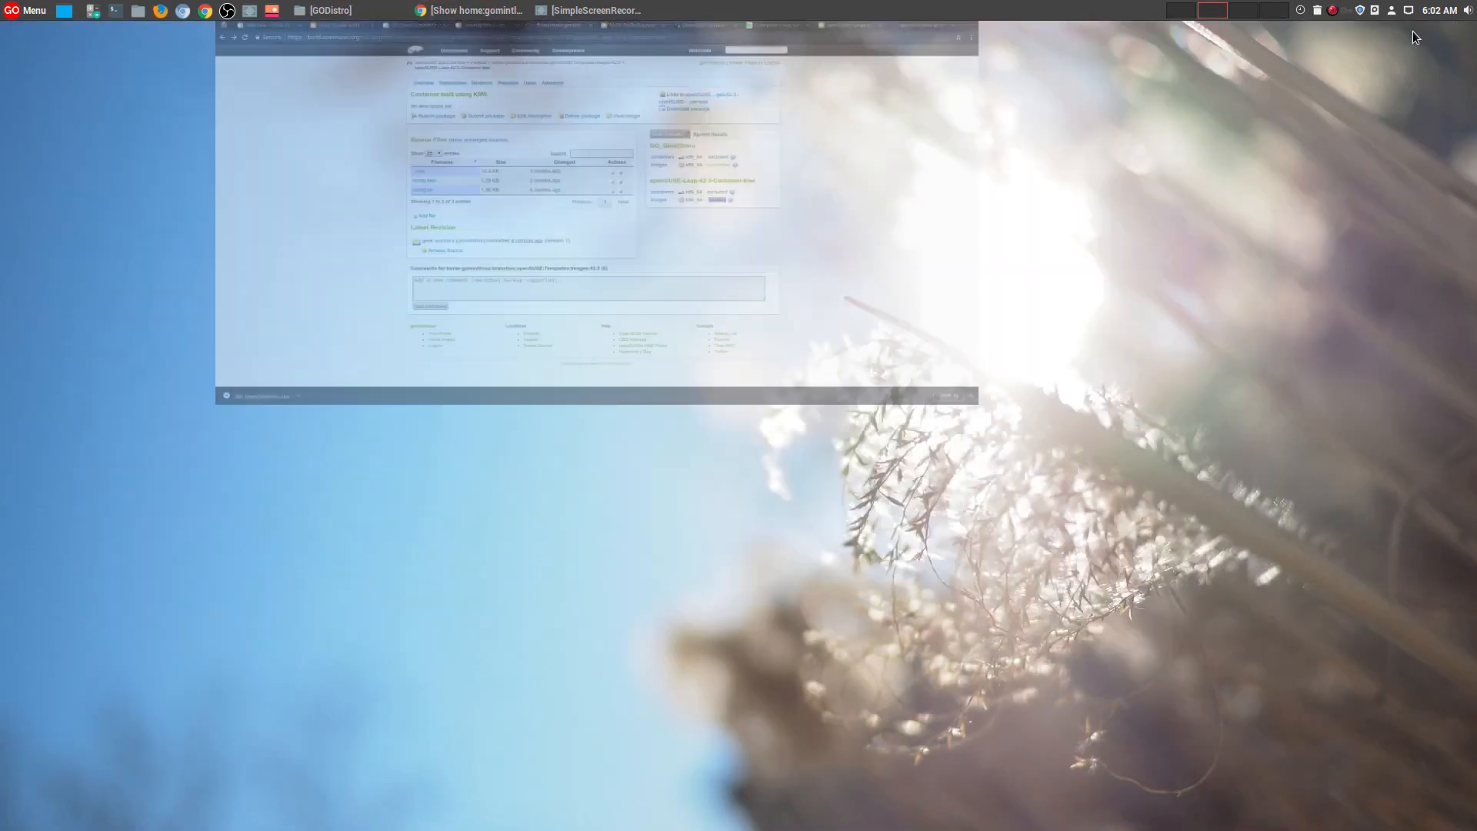
left_click(27, 11)
mouse_move(142, 271)
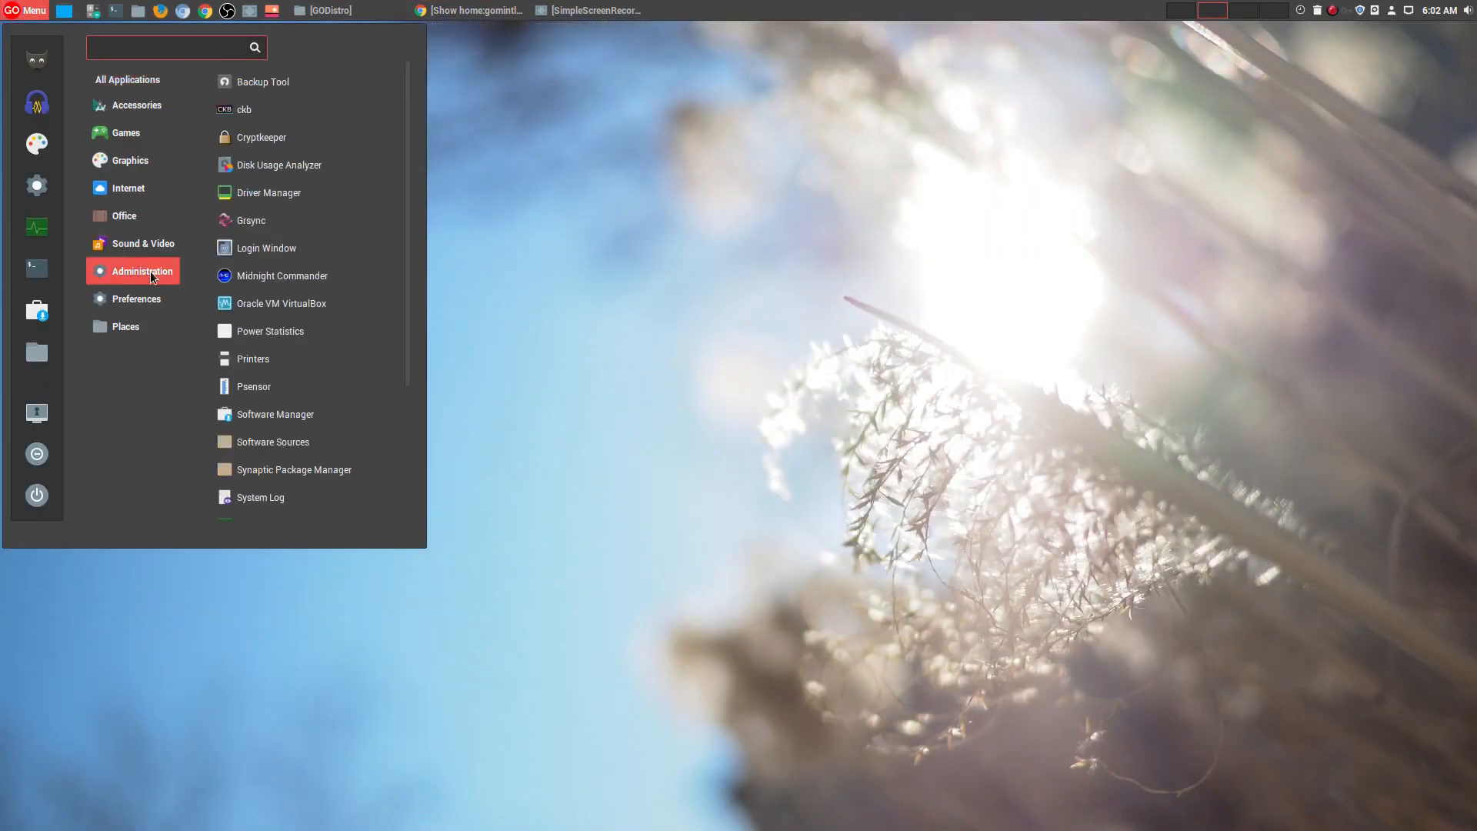
scroll(339, 338, "down", 3)
scroll(369, 347, "up", 3)
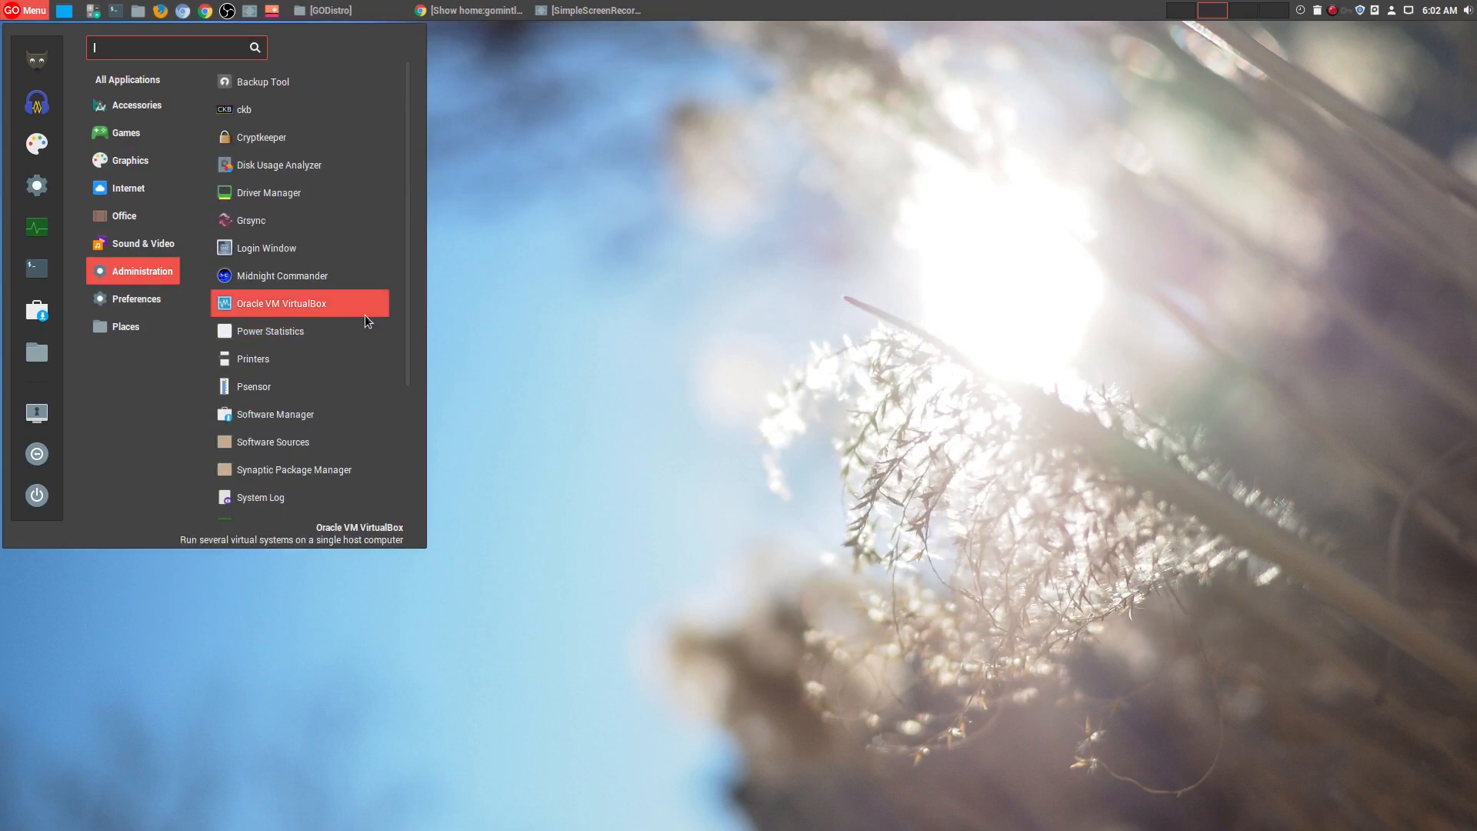
scroll(364, 314, "down", 1)
scroll(363, 313, "down", 2)
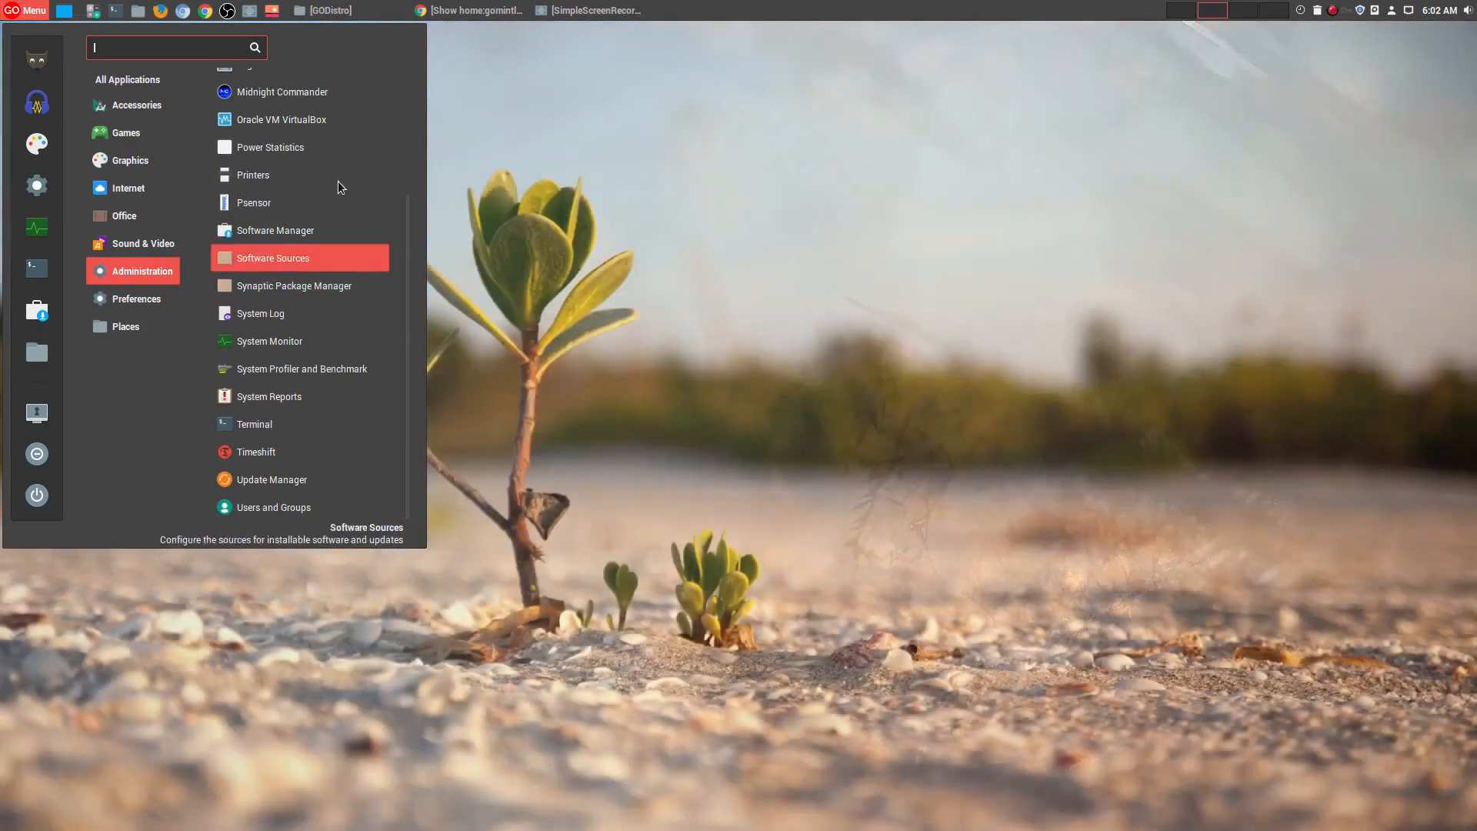
left_click(326, 121)
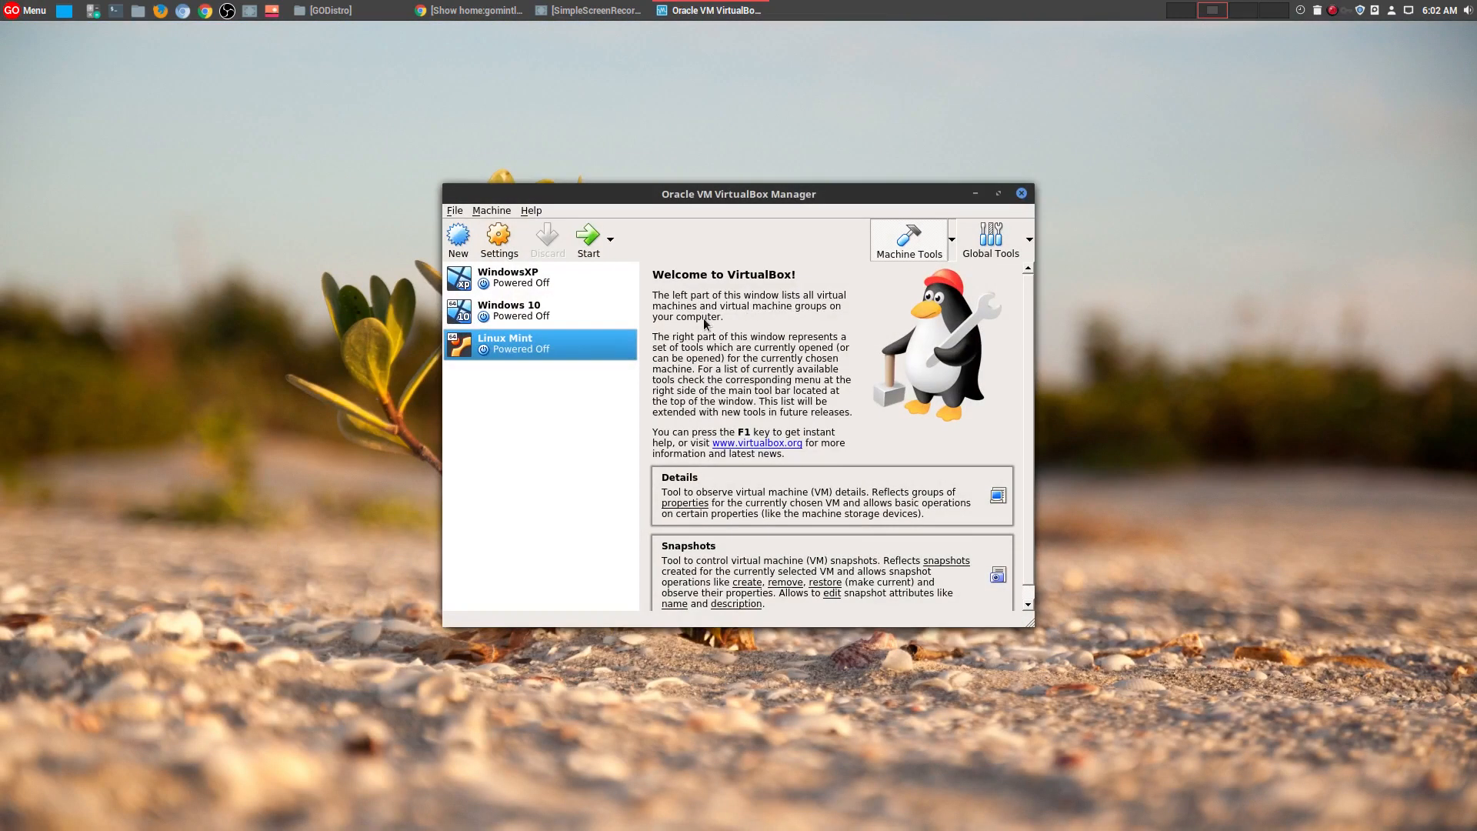
- Start a new virtual machine named GO_Suse_Distro with type Linux and version openSUSE (64-bit)
left_click(467, 243)
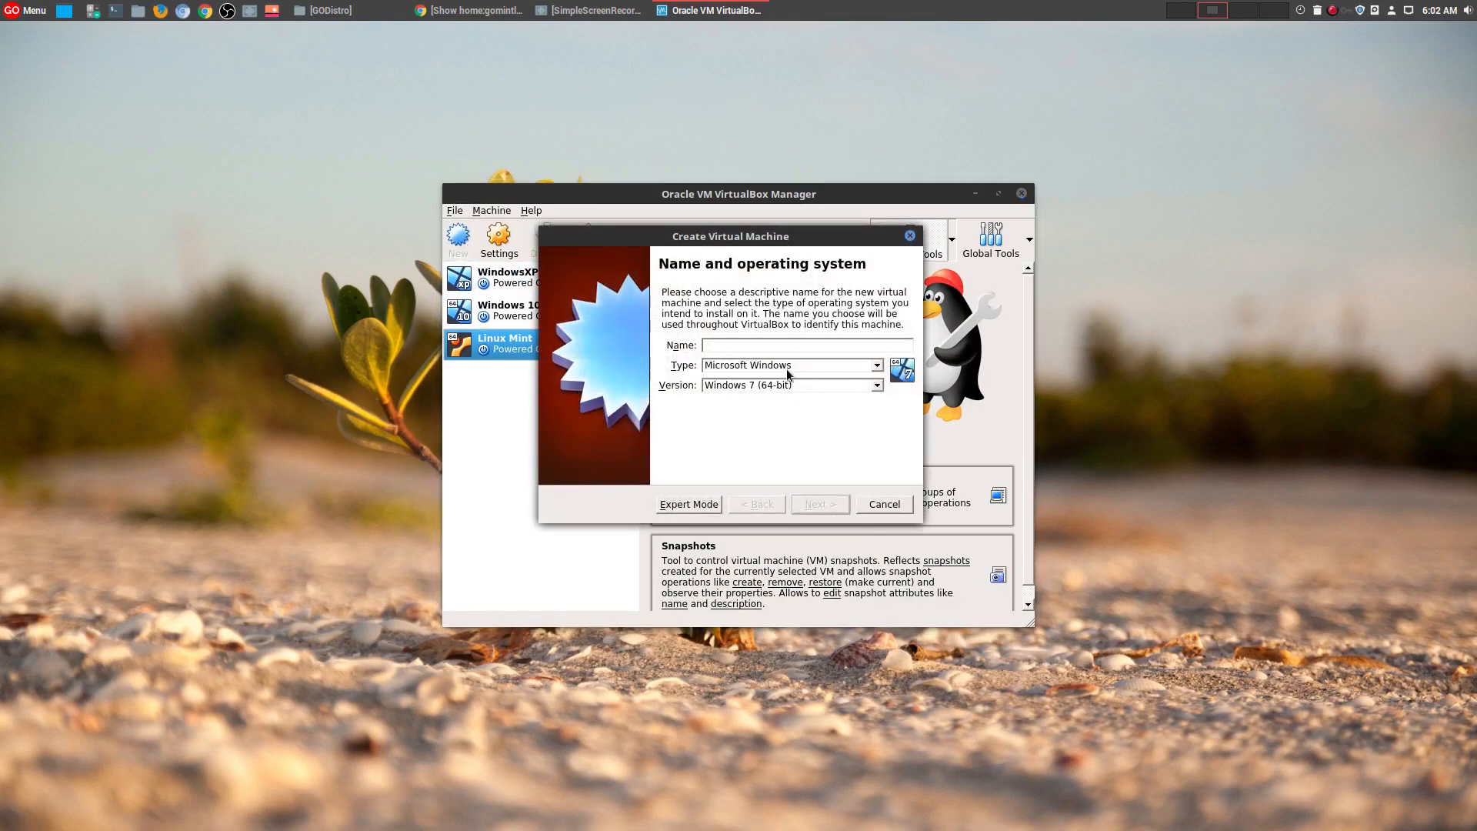
type("suse")
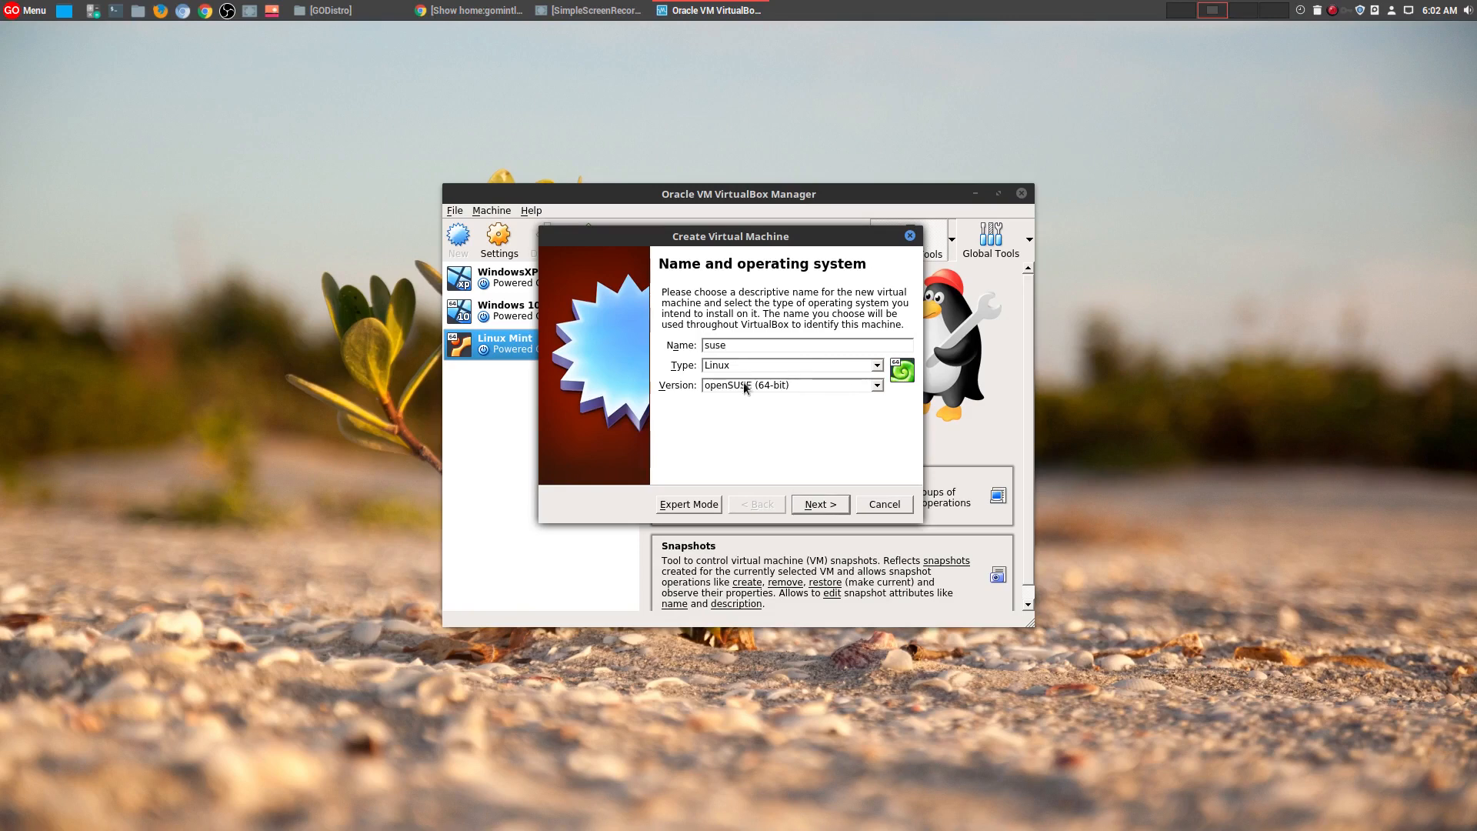
left_click(709, 344)
type("GO_S")
left_click(821, 506)
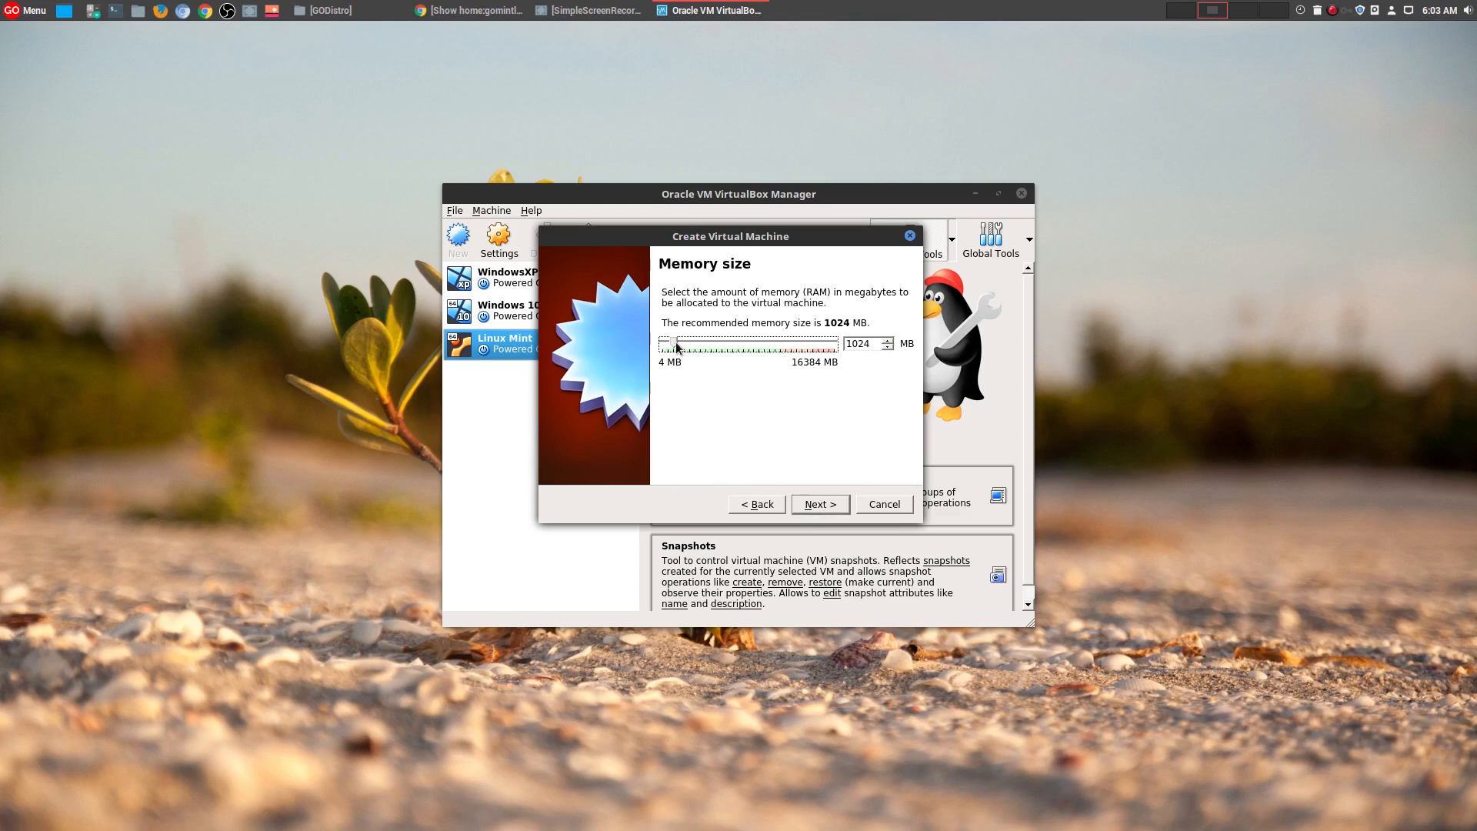
- Allocate 7127 MB of memory to the new virtual machine
left_click_drag(676, 342, 728, 347)
left_click_drag(729, 341, 740, 339)
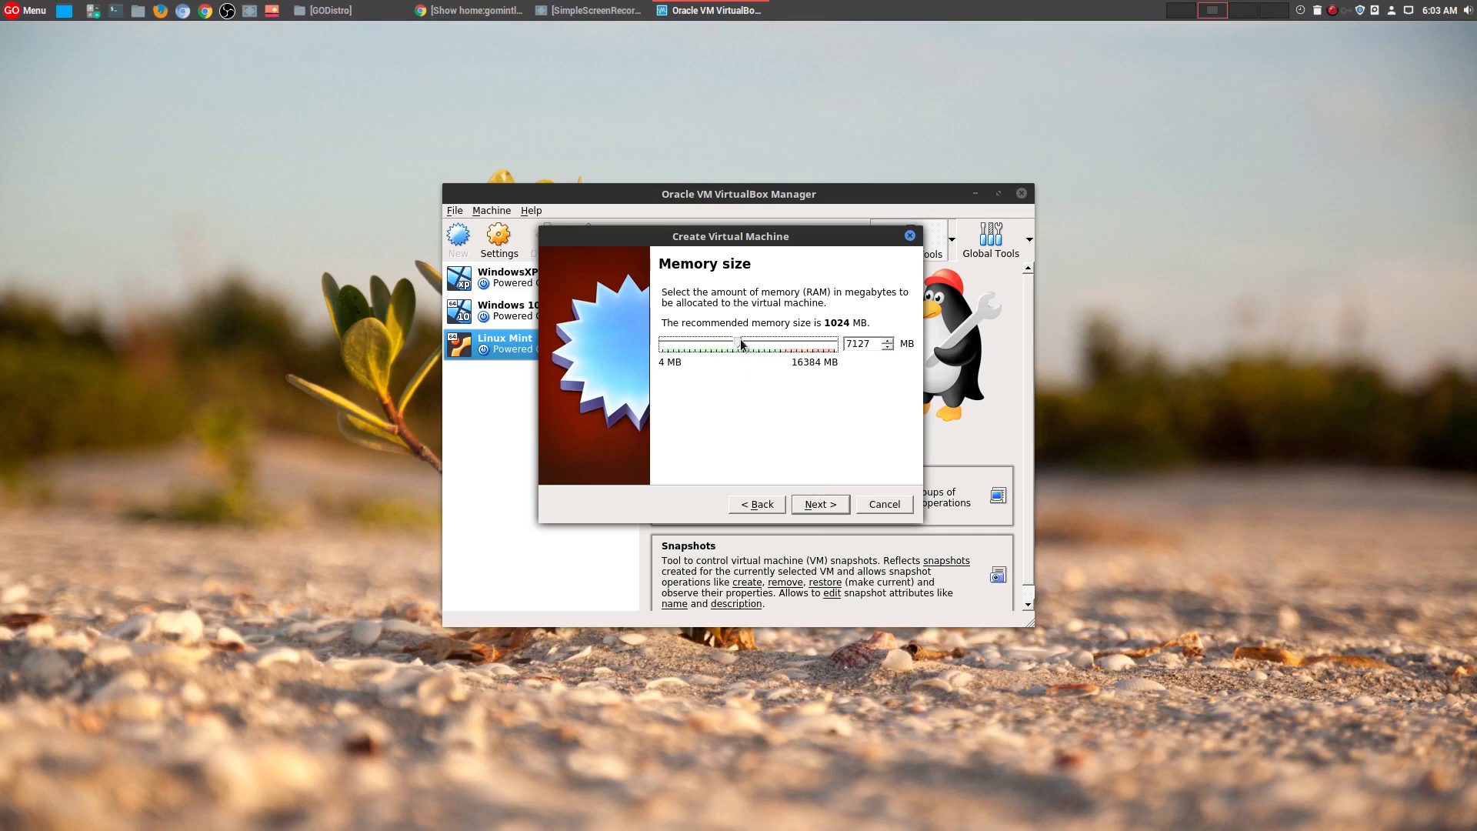
left_click(812, 508)
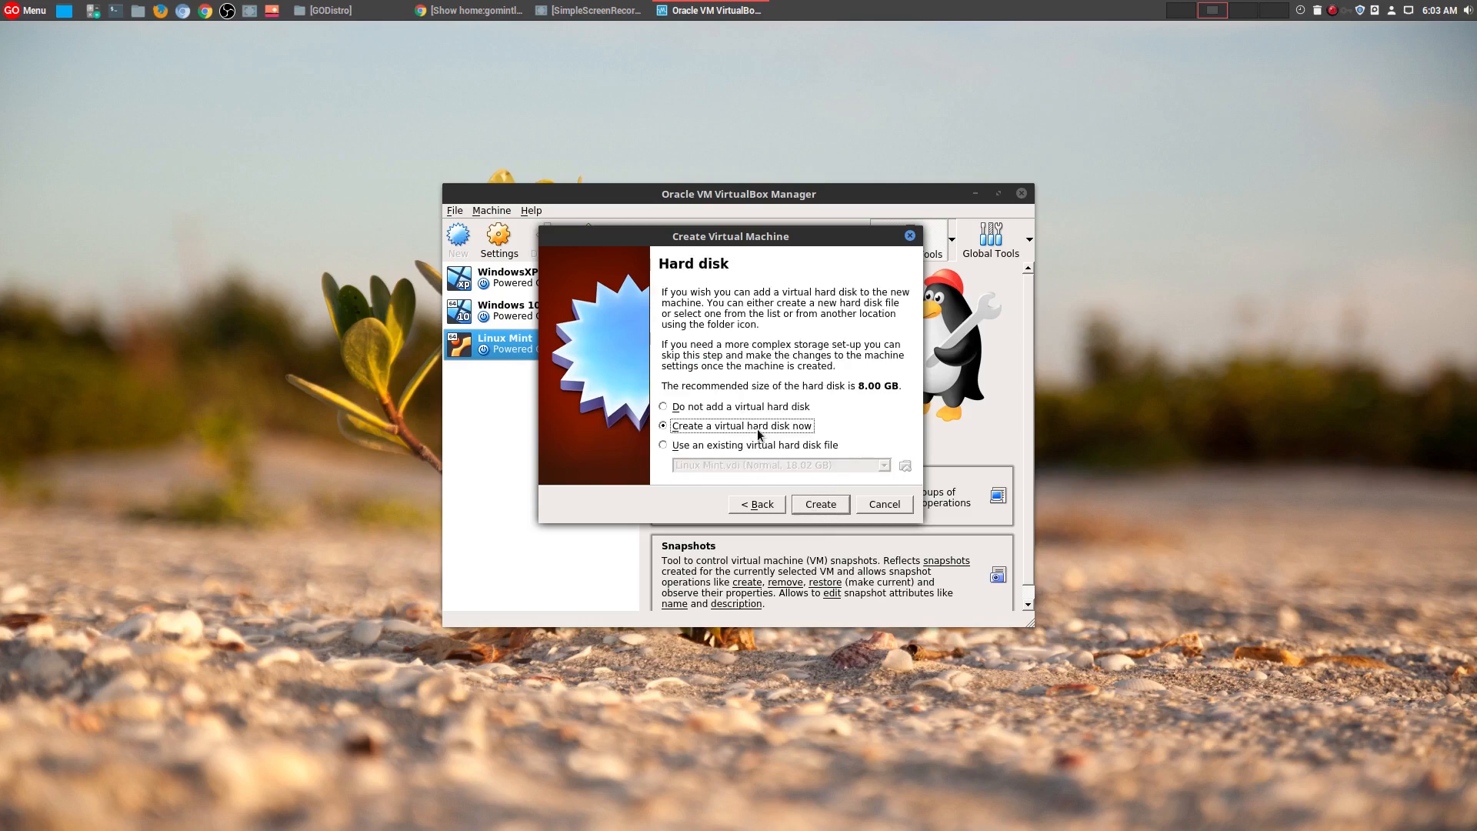
- Create a dynamically allocated VDI hard disk named GO_Suse_Distro, enlarged beyond the recommended 8 GB, and finish creating the virtual machine
left_click(814, 504)
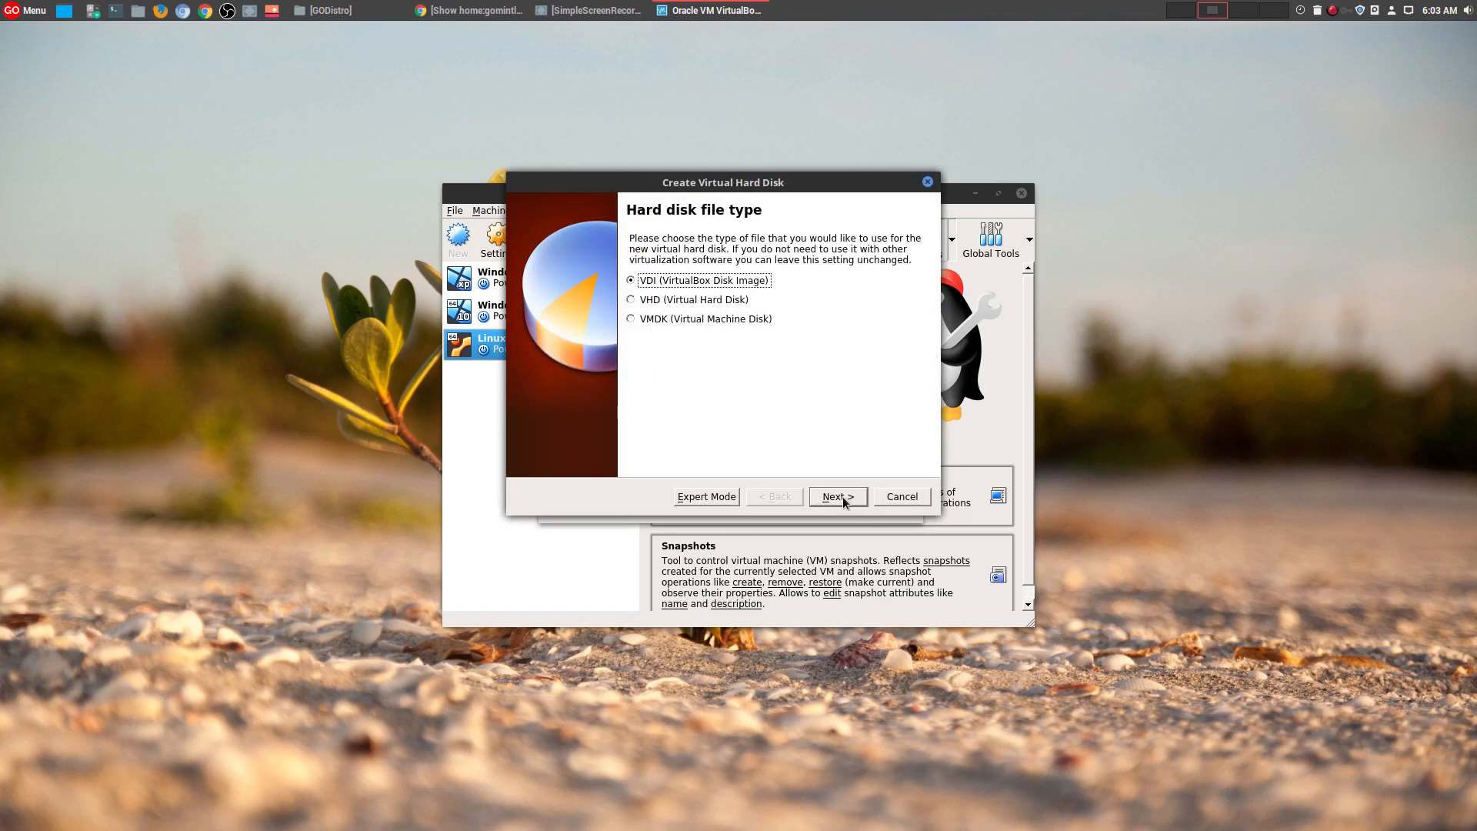
left_click(842, 496)
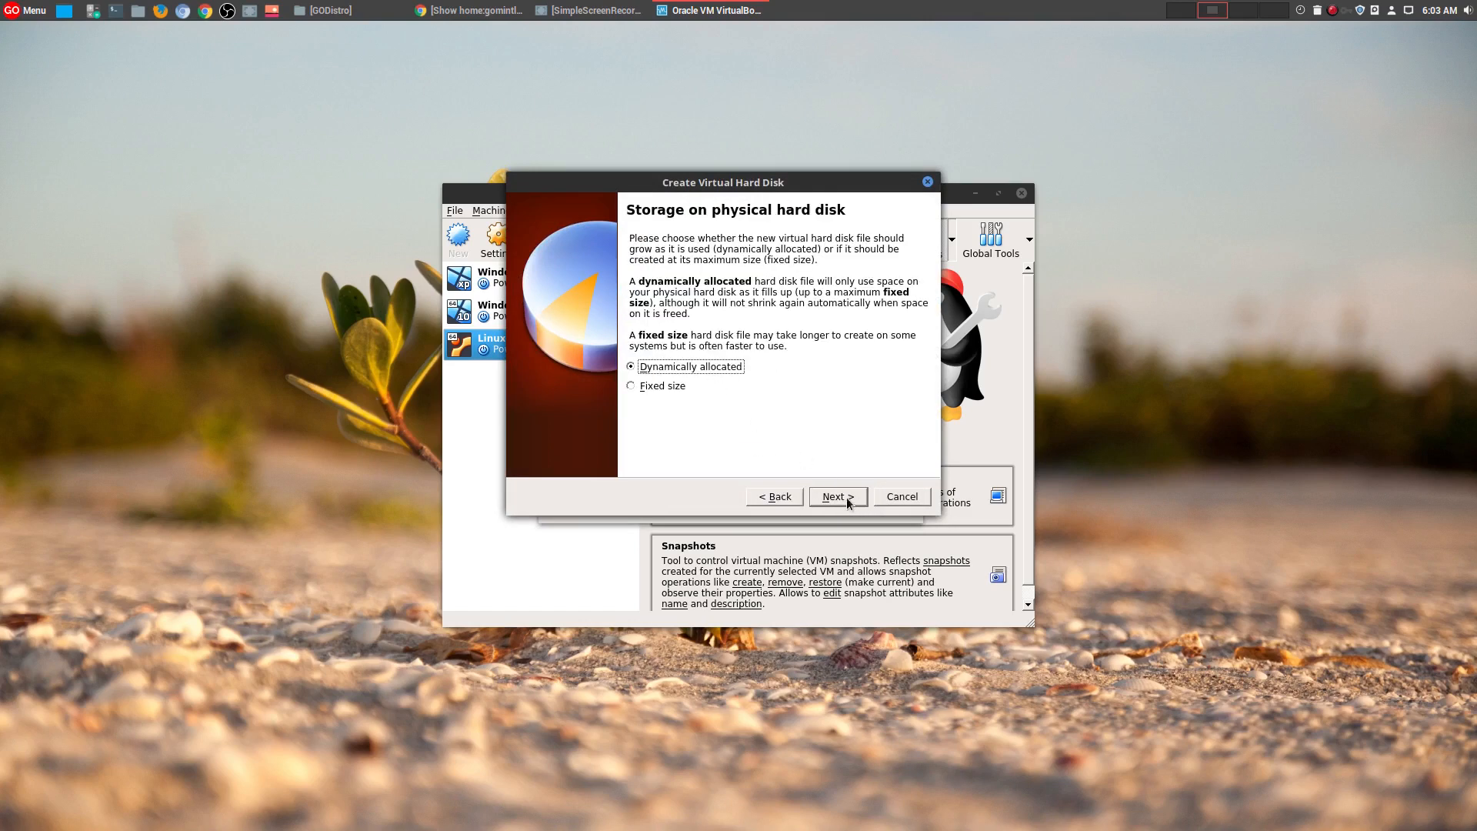
left_click(847, 498)
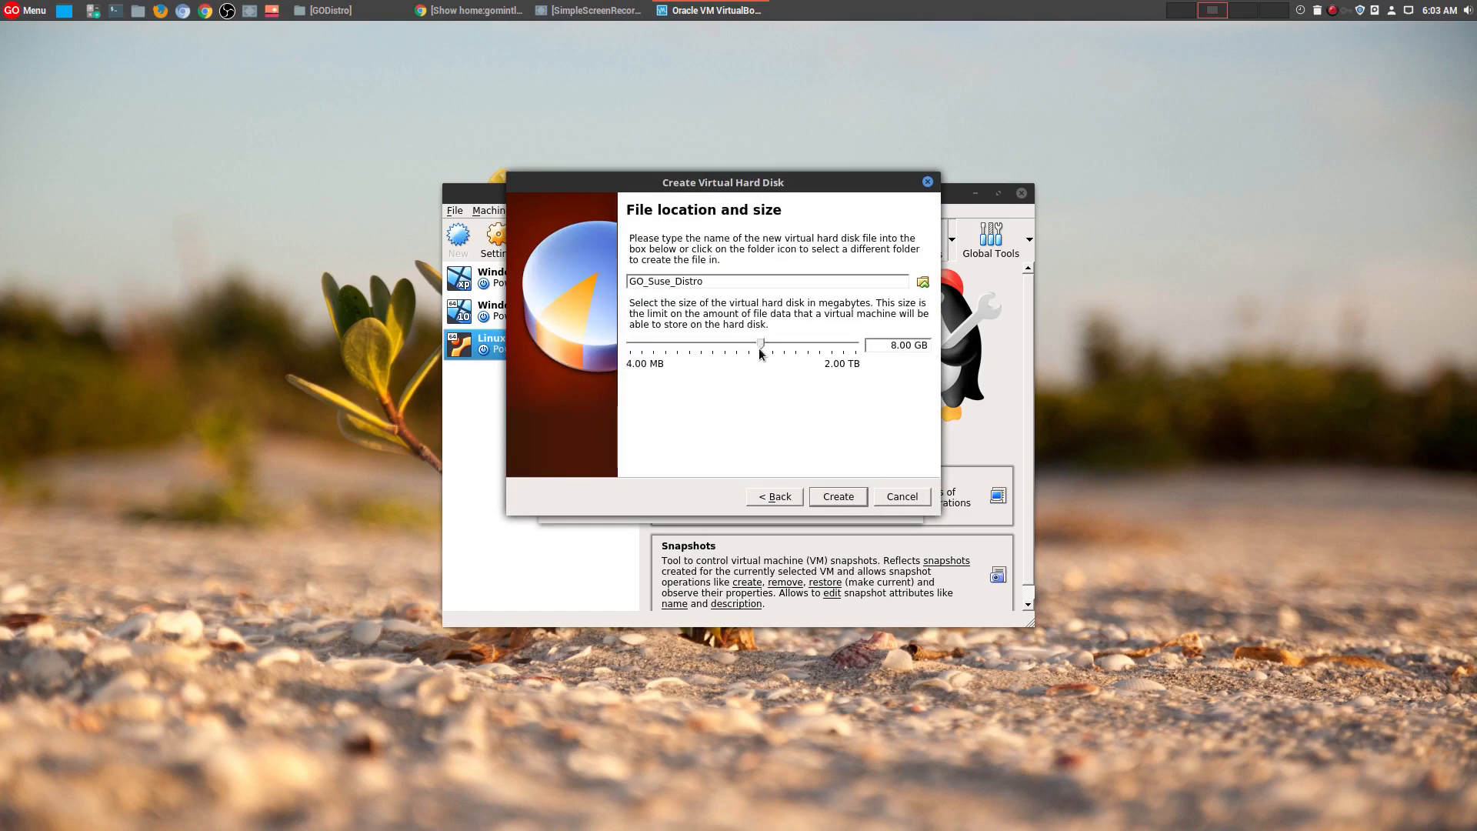
left_click_drag(759, 348, 774, 345)
left_click(824, 498)
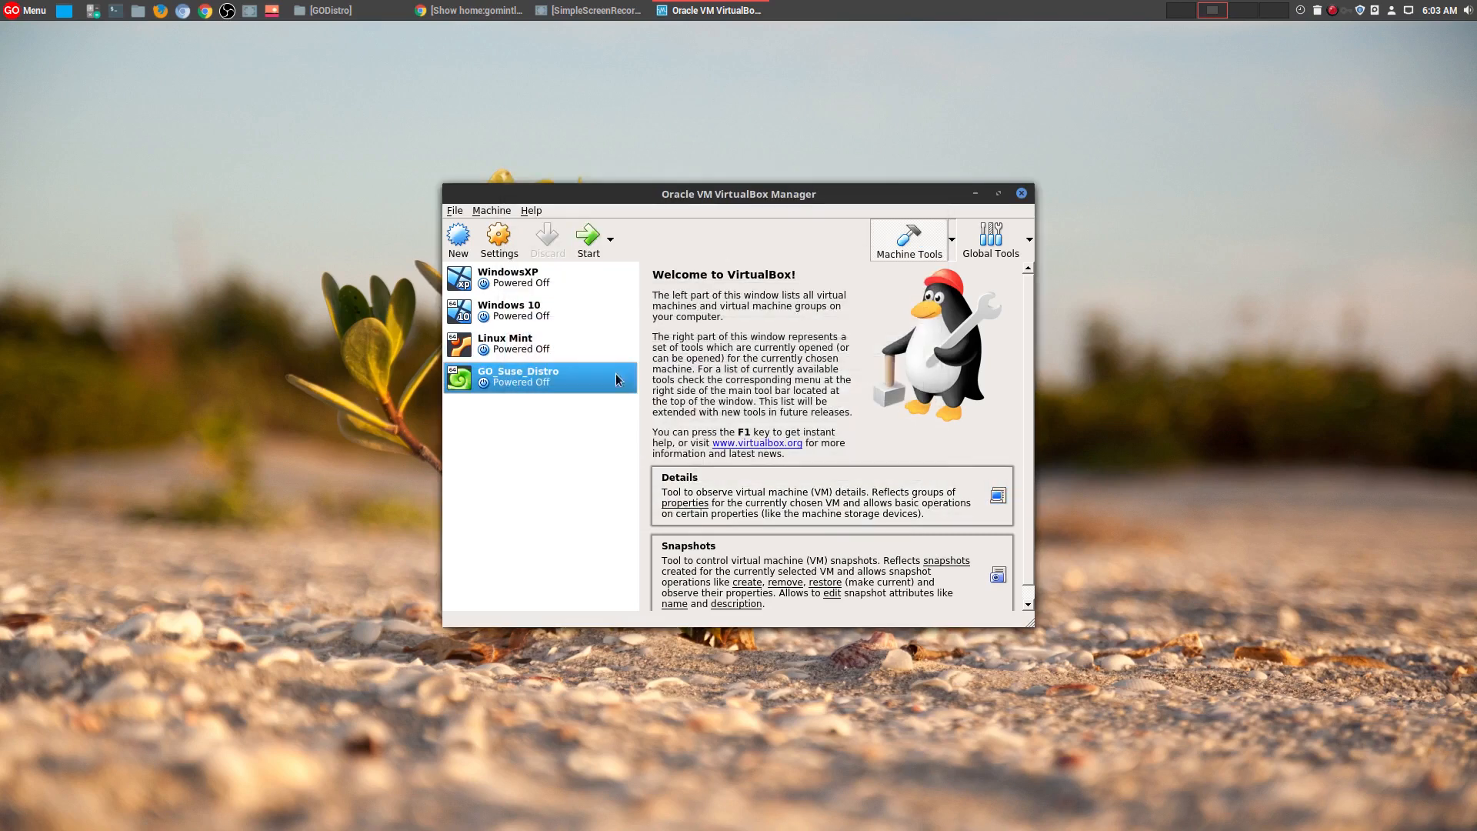
- Configure GO_Suse_Distro with 4 processors, PAE/NX enabled and 128 MB of video memory
left_click(499, 239)
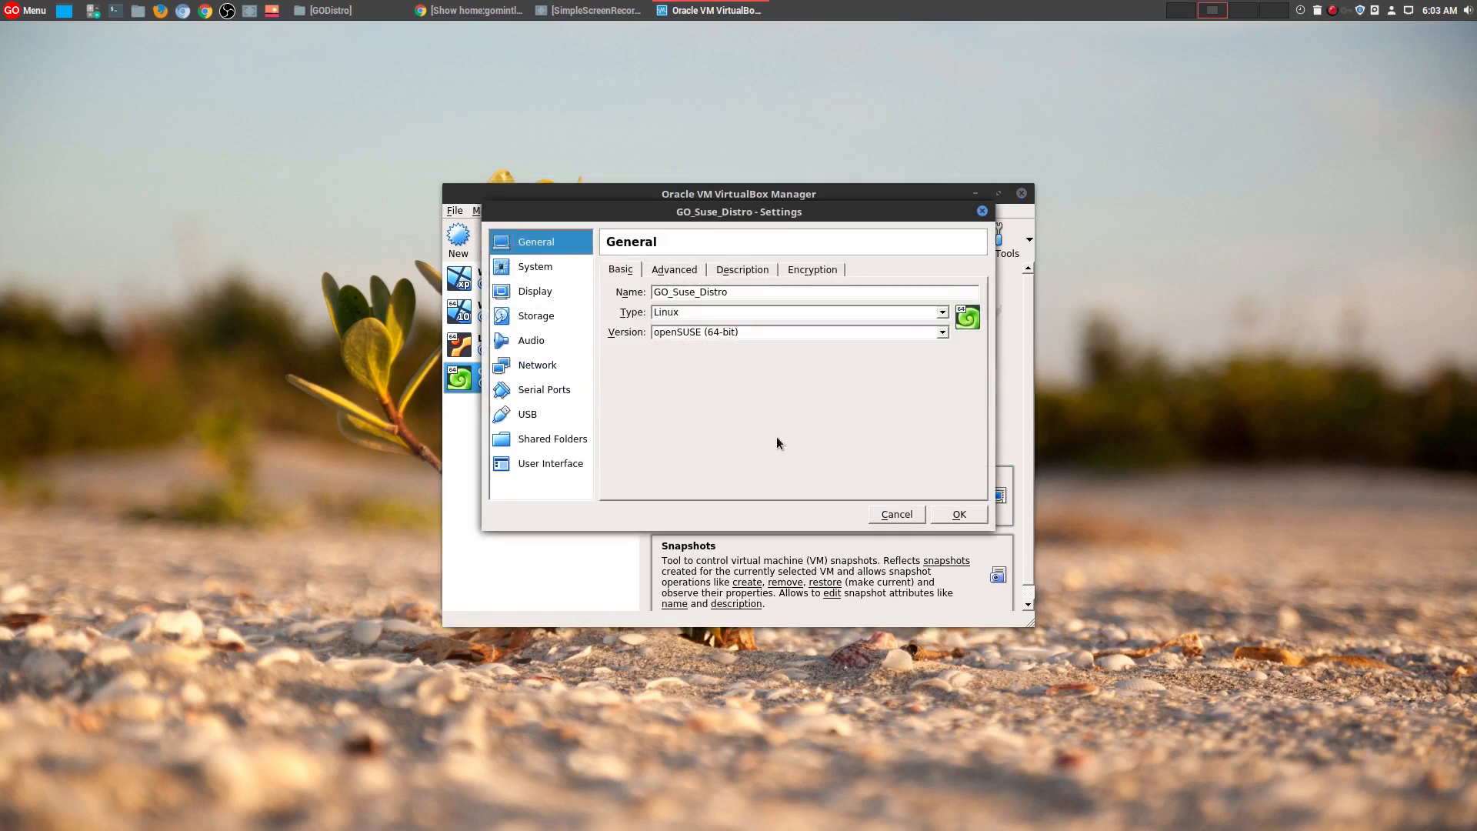
left_click(531, 266)
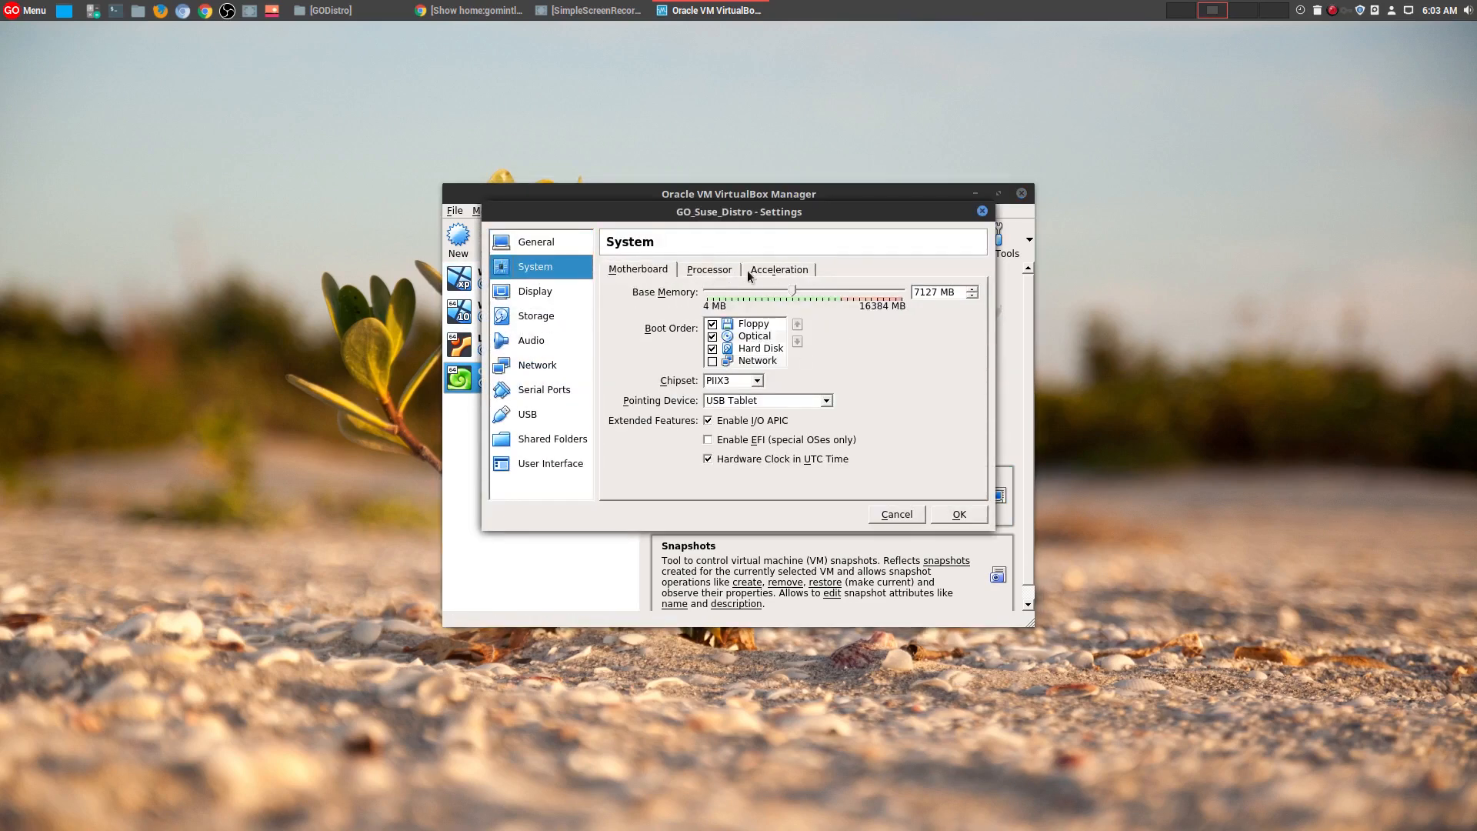
left_click(722, 275)
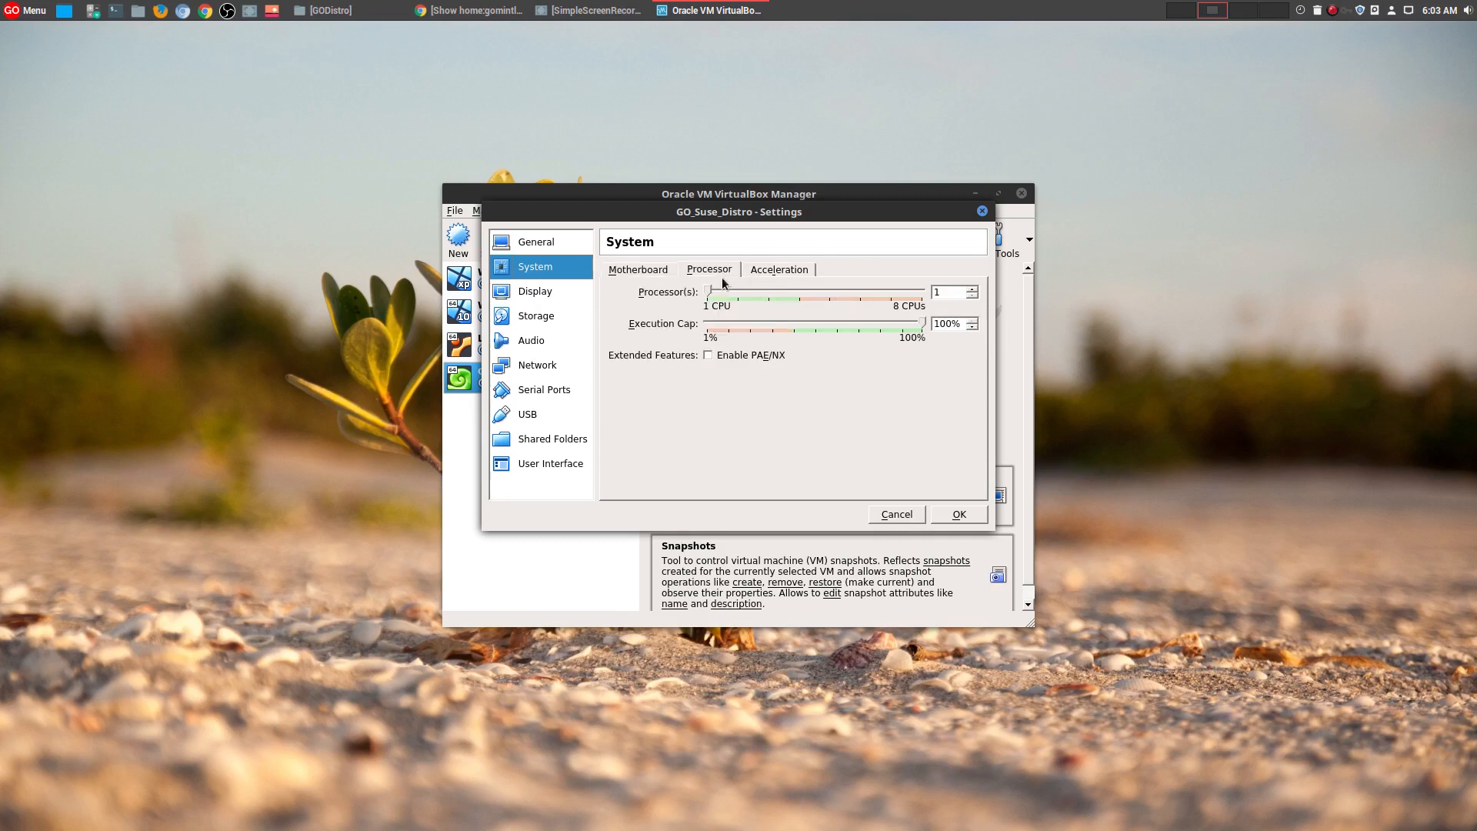
left_click(707, 355)
left_click_drag(708, 293, 802, 299)
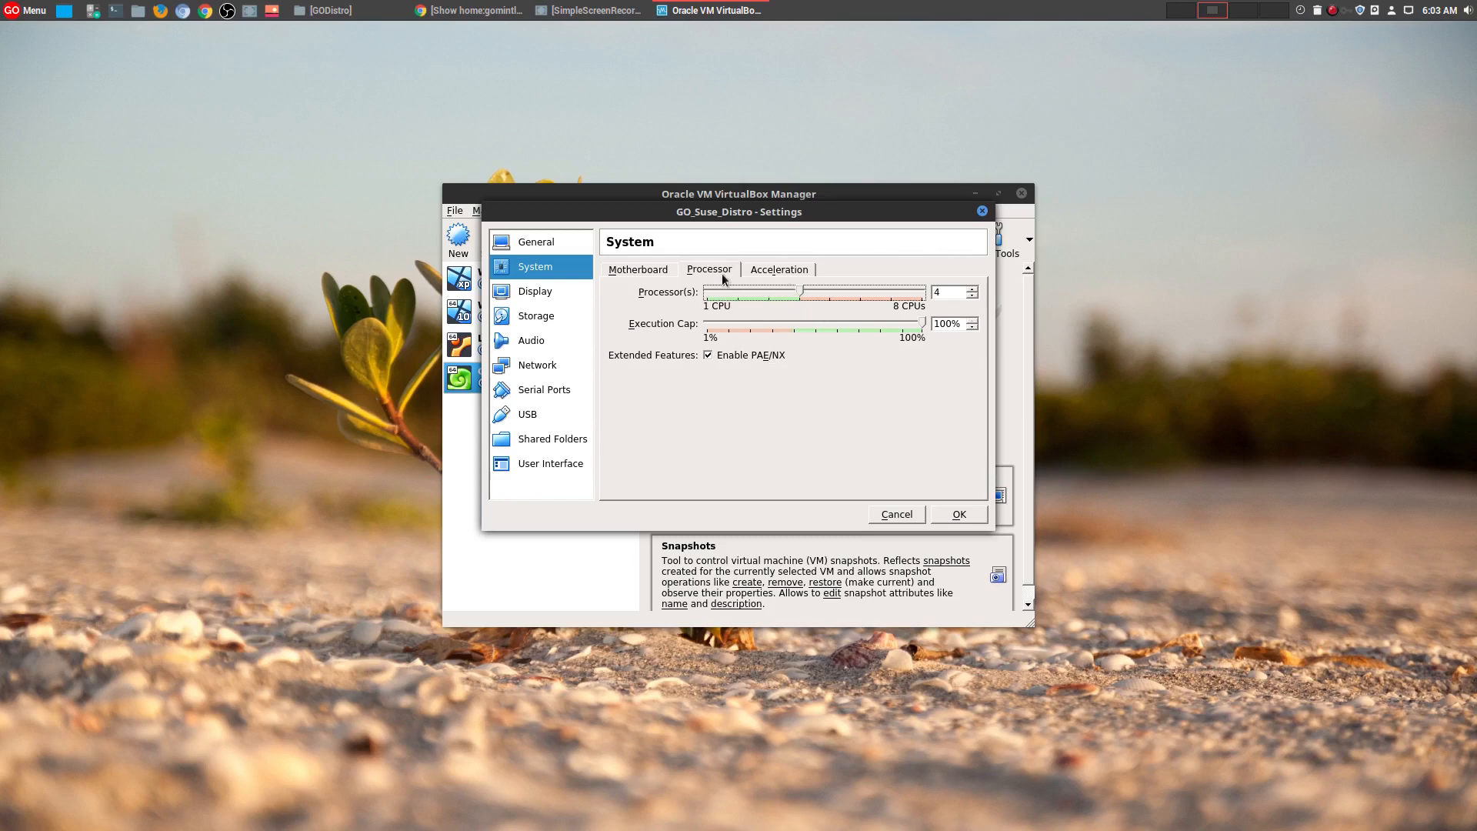
left_click(759, 276)
left_click(646, 270)
left_click(543, 299)
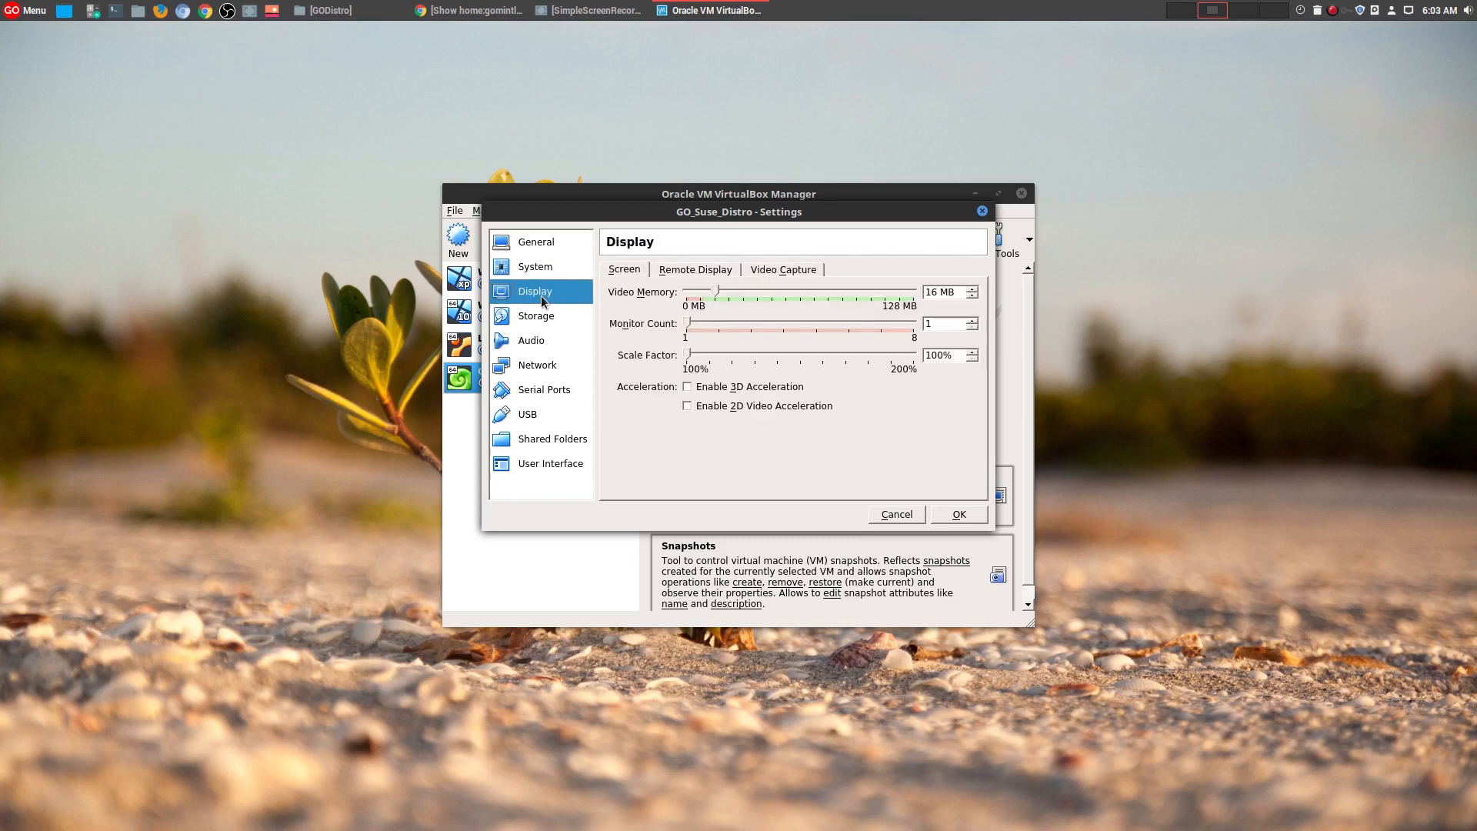
left_click_drag(715, 291, 923, 304)
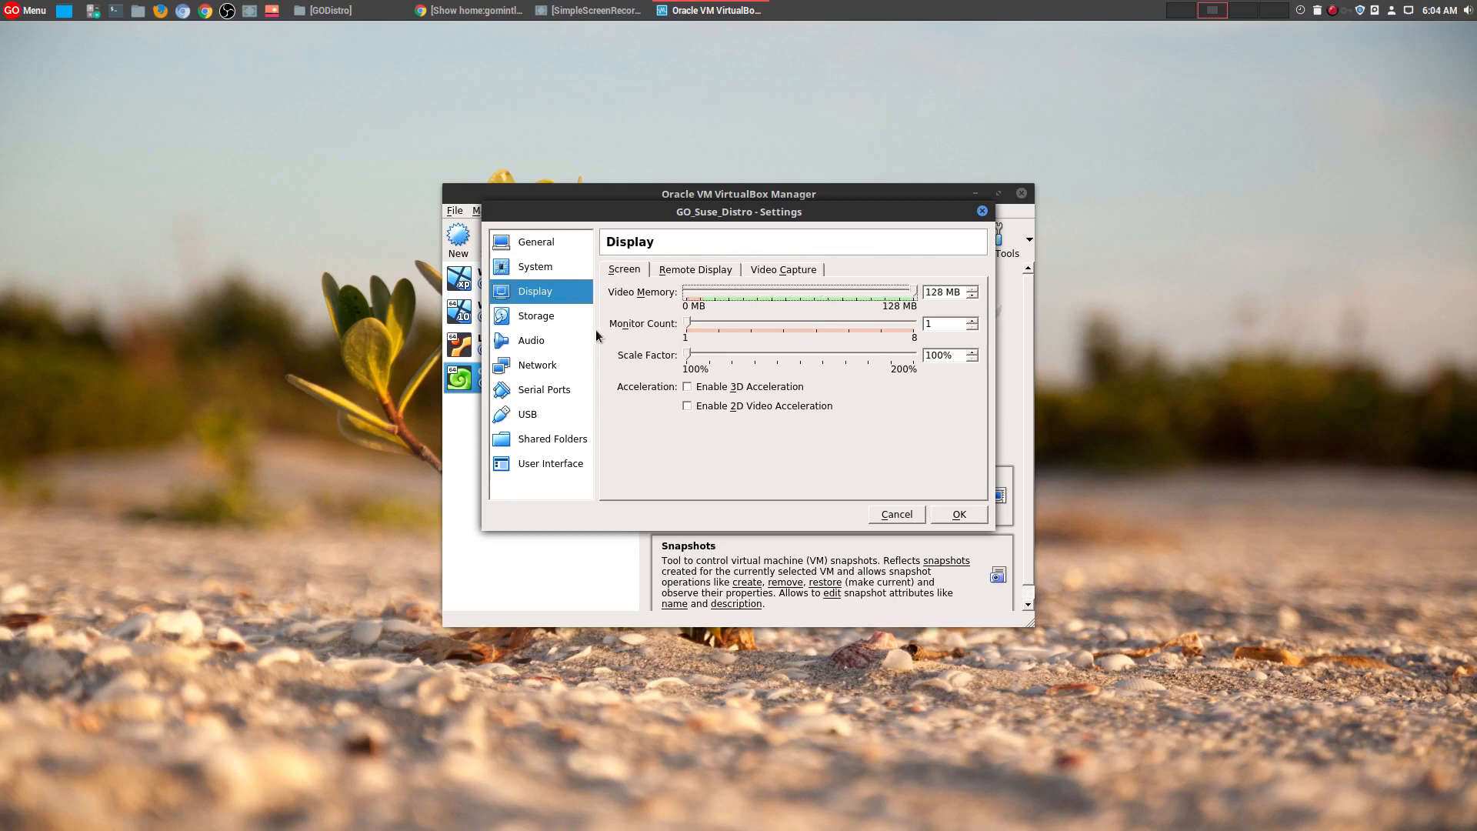
- Load GO_GeekDistroVer1.x86_64-0.0.1.iso from the home folder's GODistro directory into the virtual machine's empty IDE optical drive
left_click(554, 319)
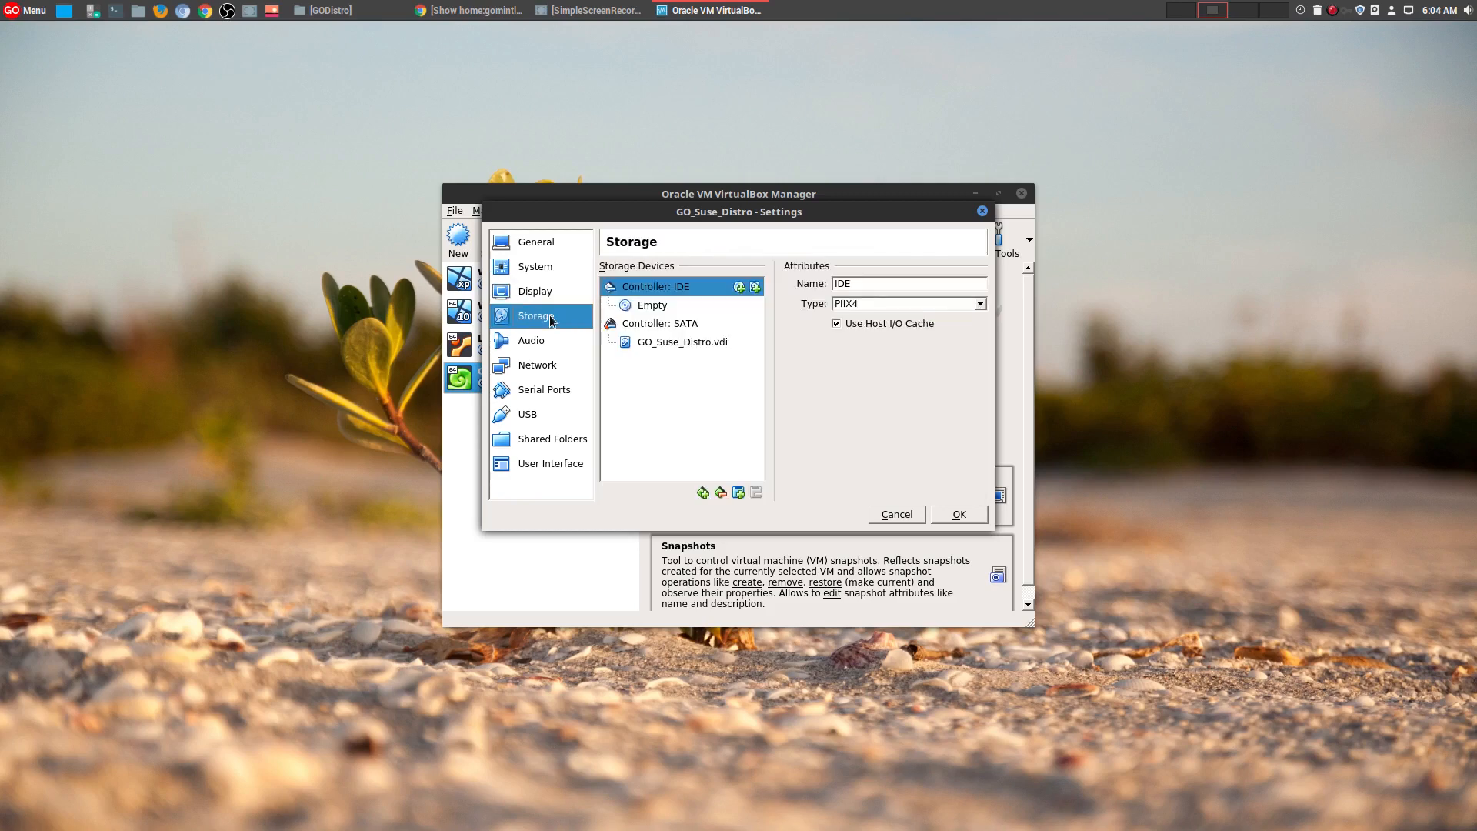
left_click(682, 307)
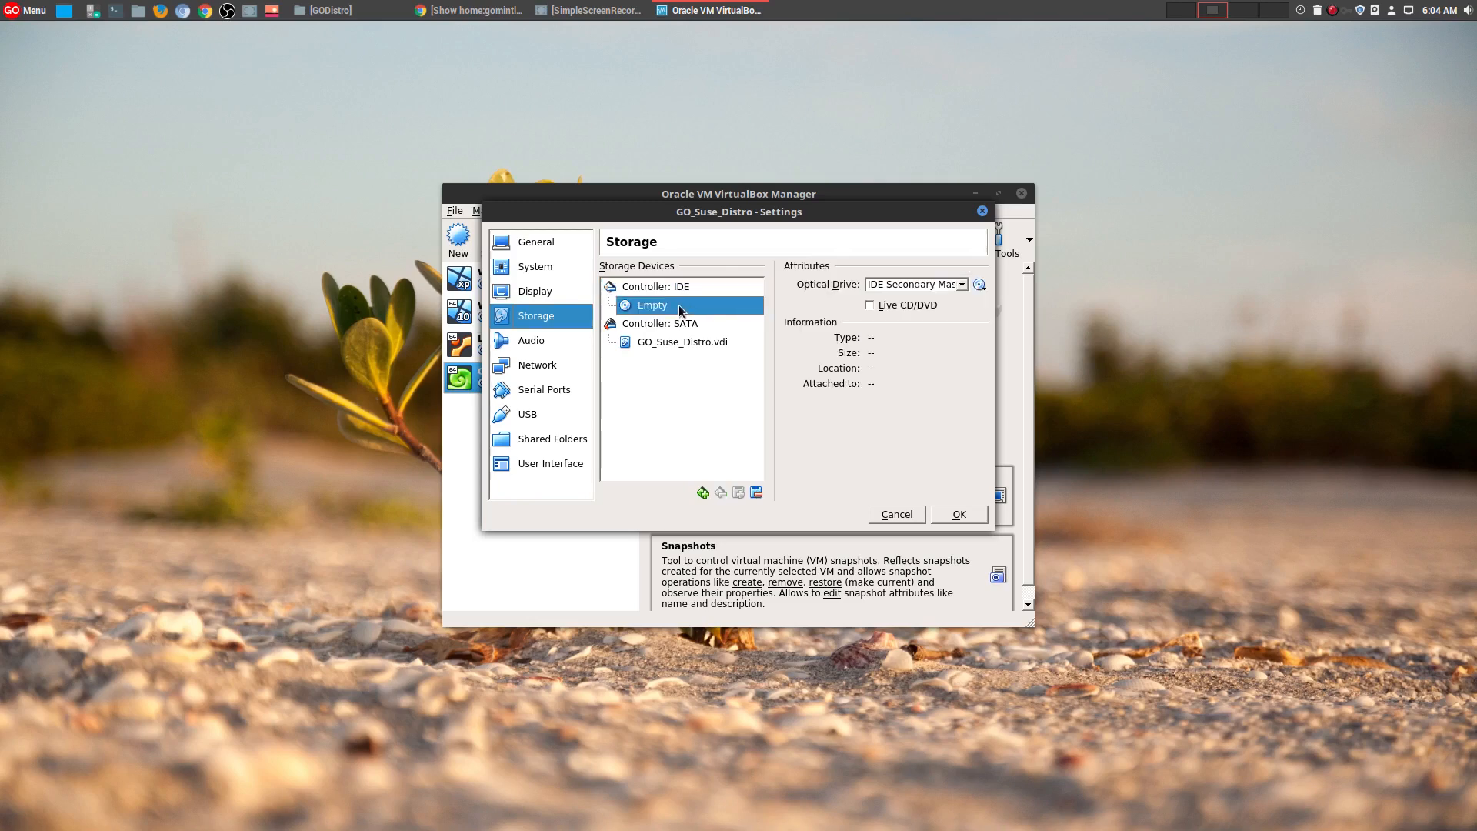
left_click(980, 286)
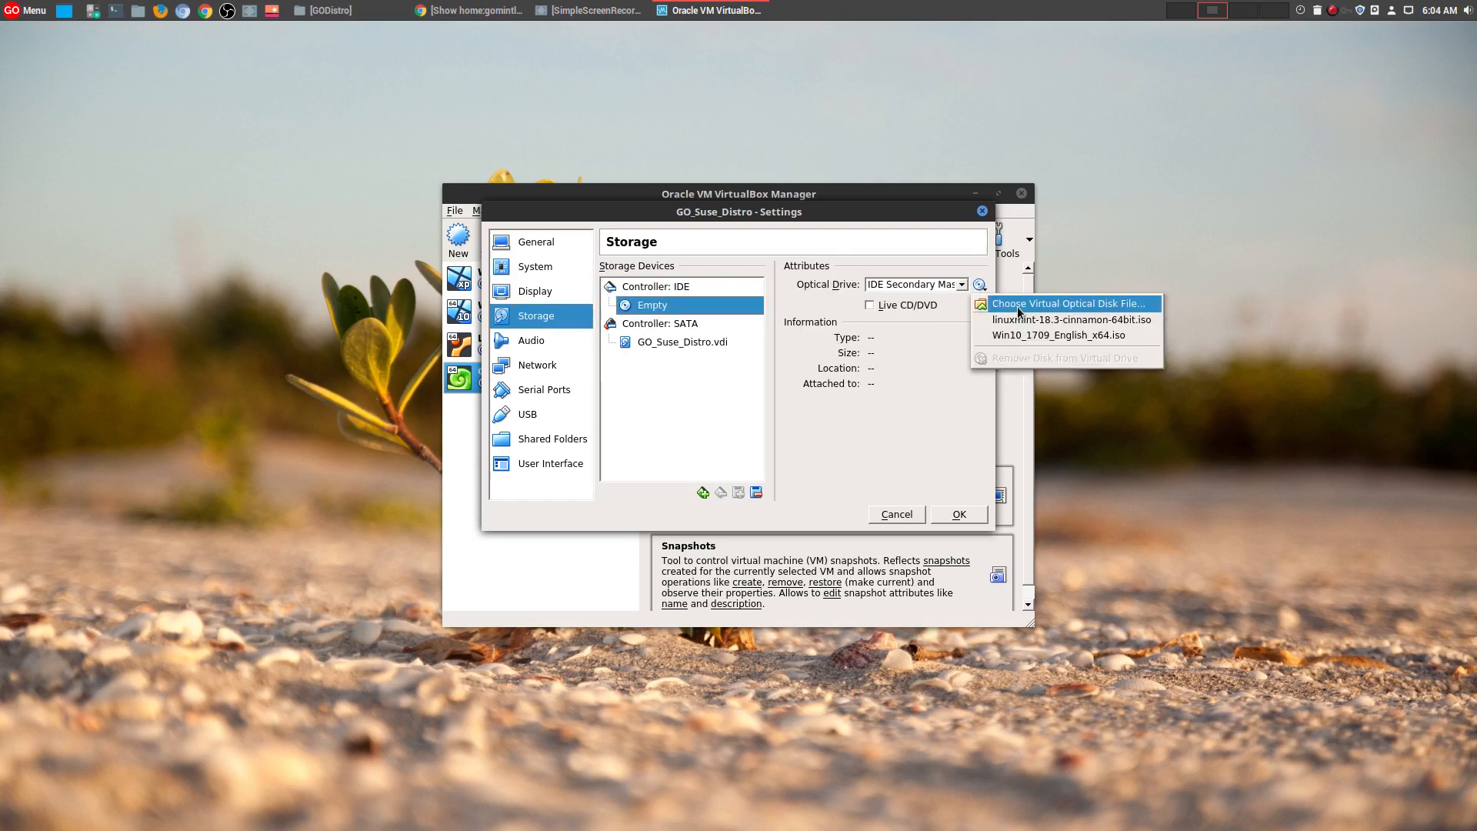
left_click(1046, 303)
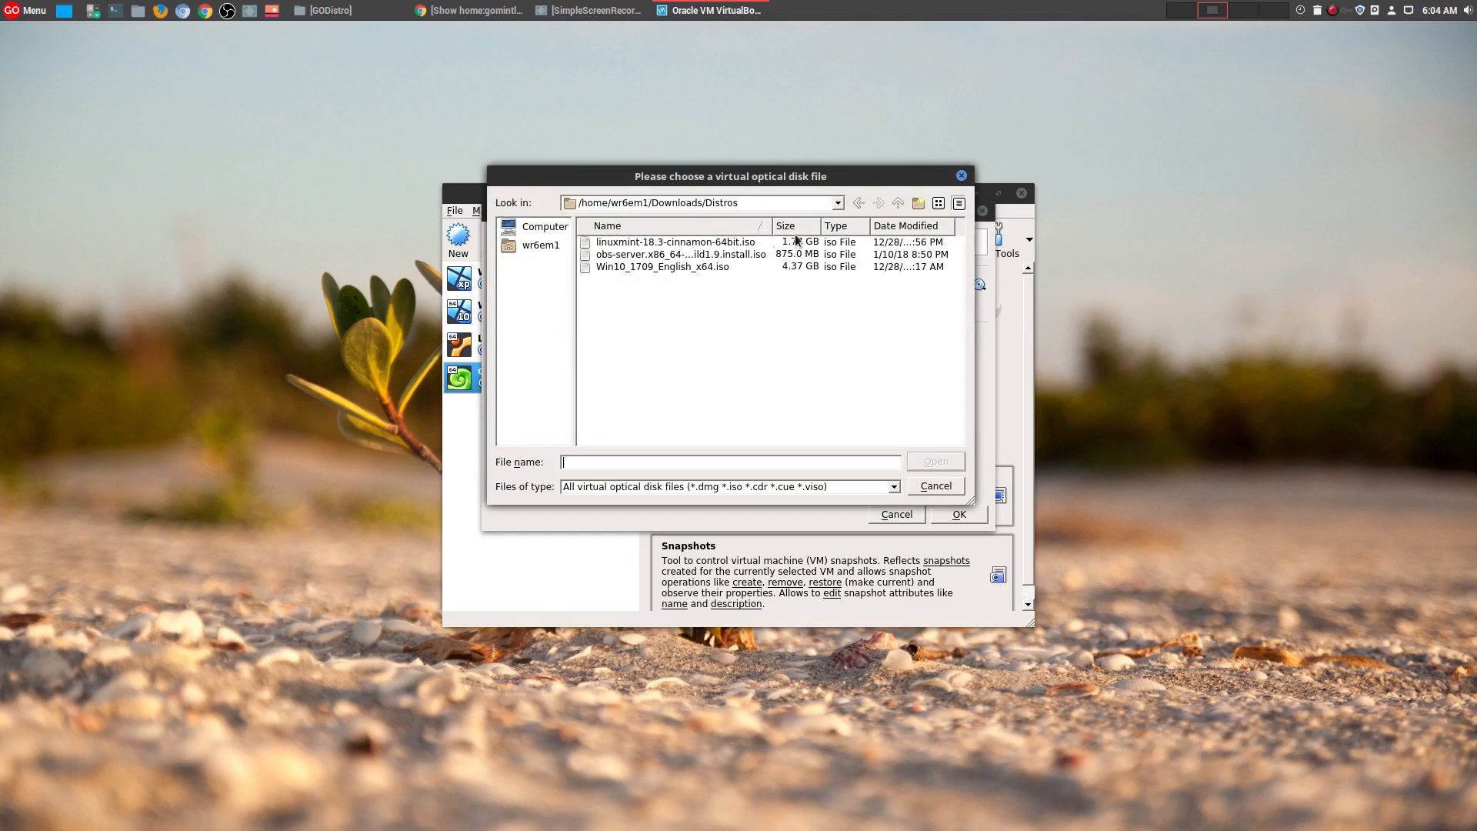
left_click(549, 227)
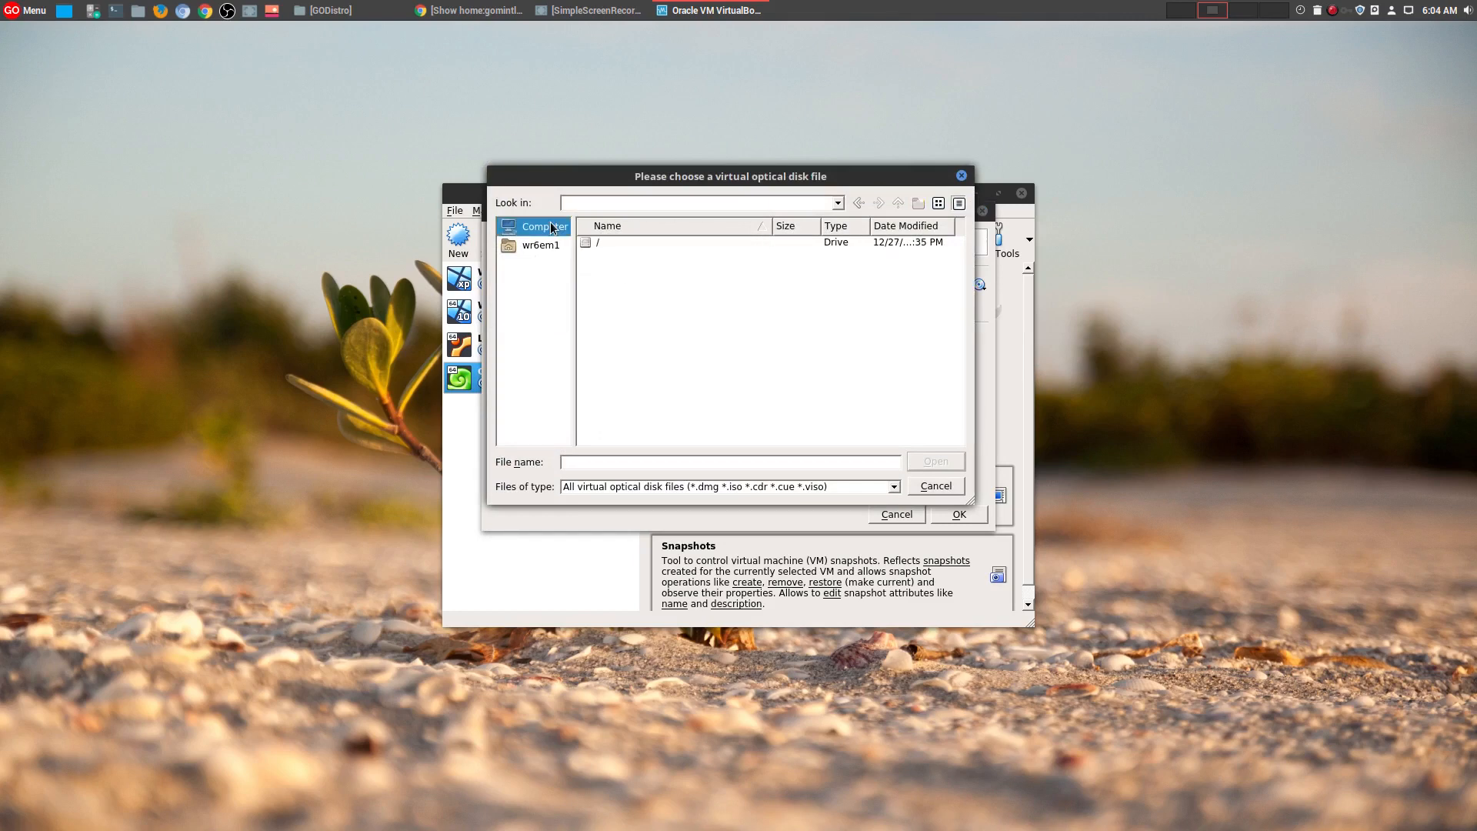
left_click(550, 246)
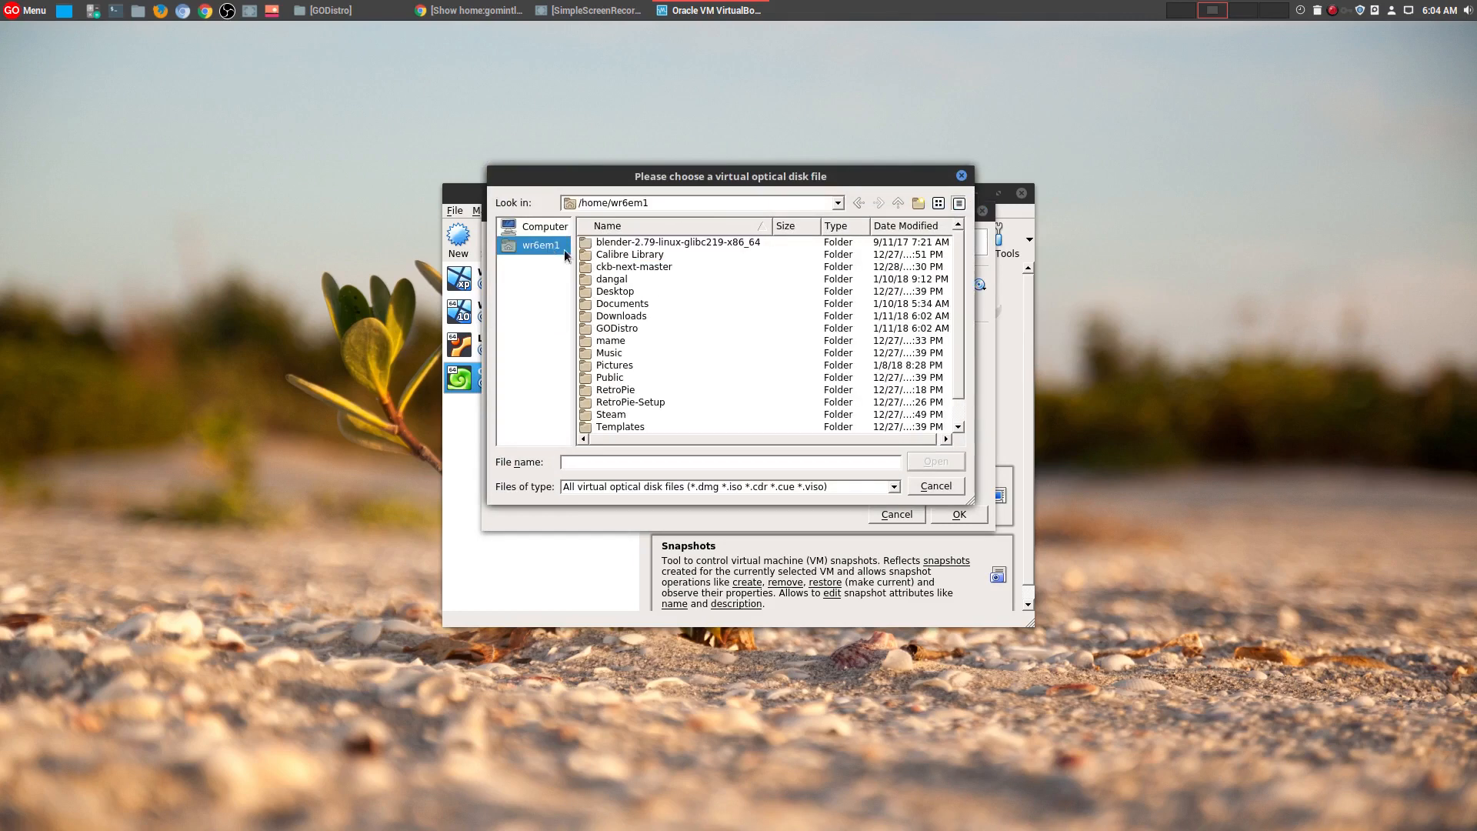
double_click(617, 330)
left_click(640, 242)
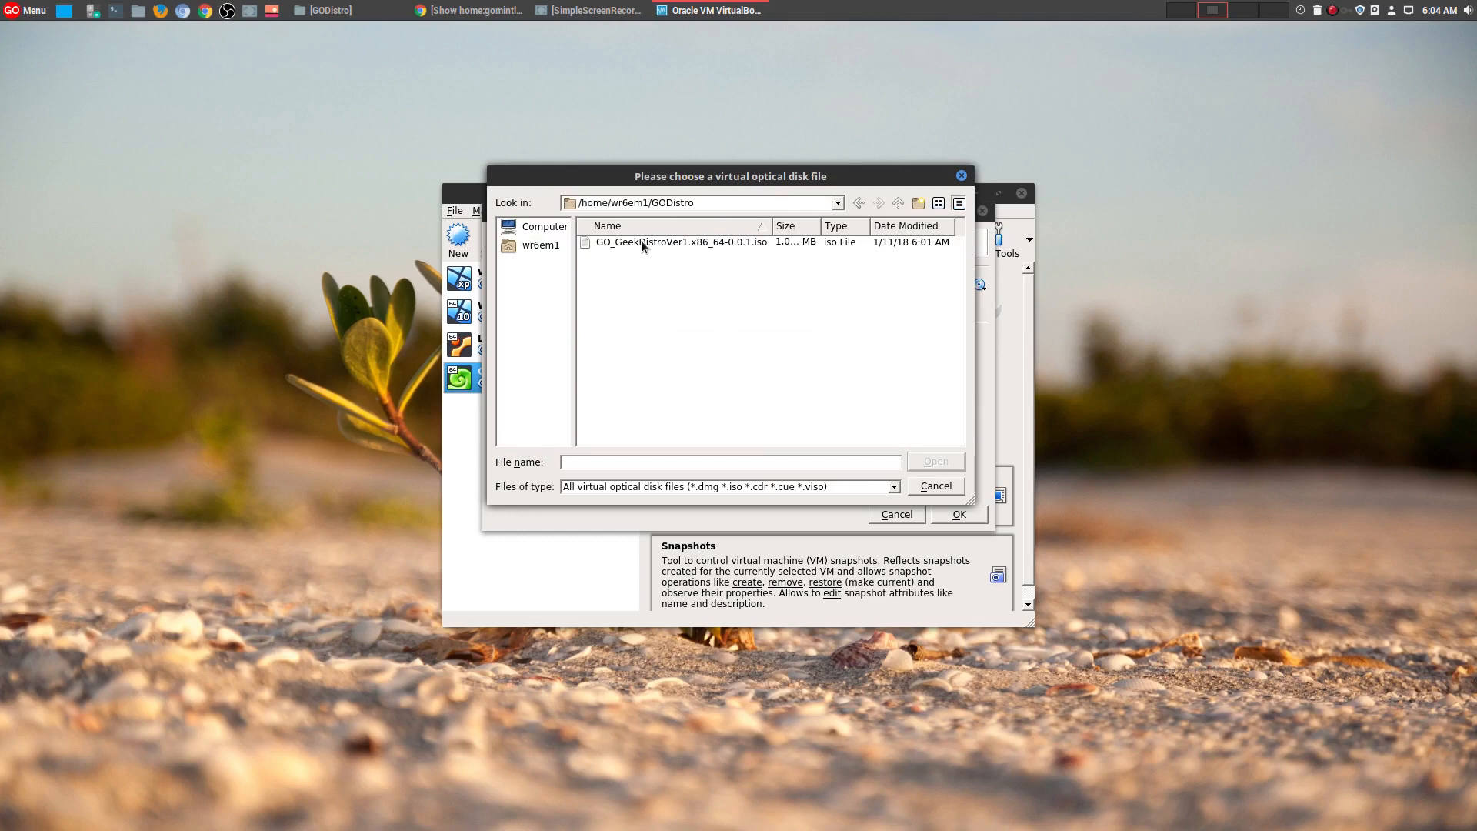
left_click(943, 463)
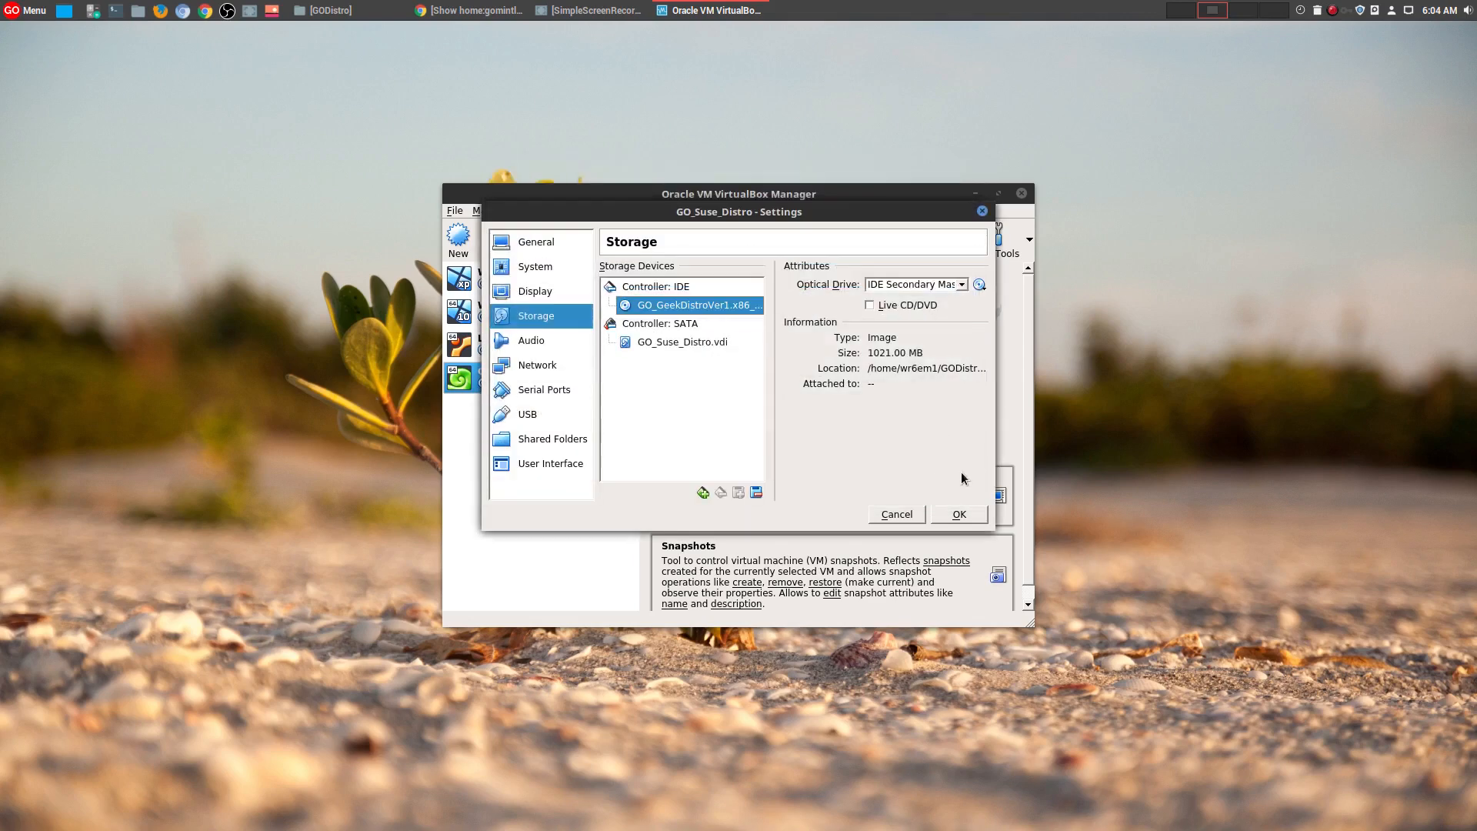
- Review the audio, network, serial port and USB settings of GO_Suse_Distro and save the machine's configuration
left_click(553, 343)
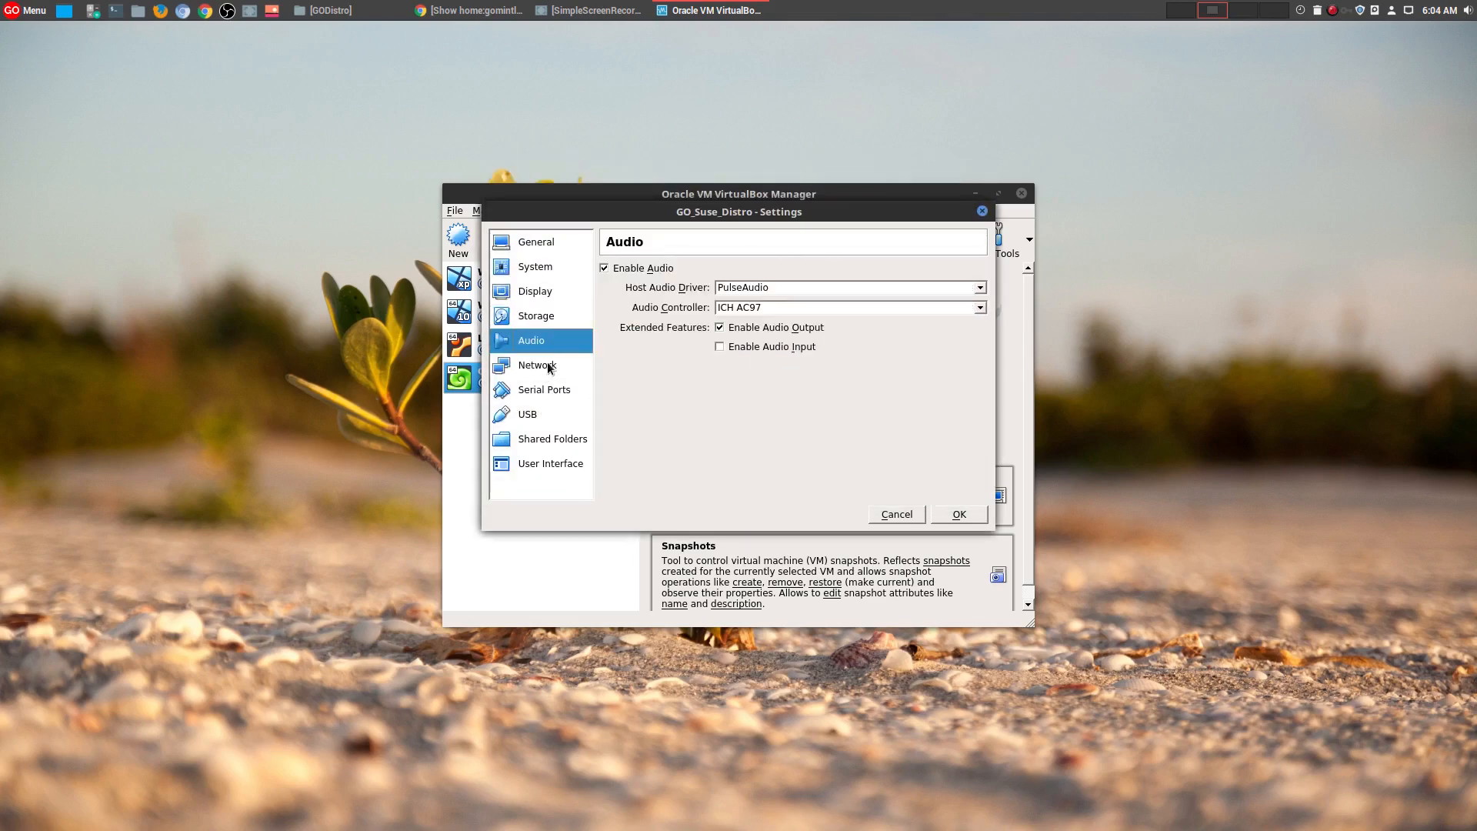
left_click(549, 366)
left_click(547, 394)
left_click(555, 419)
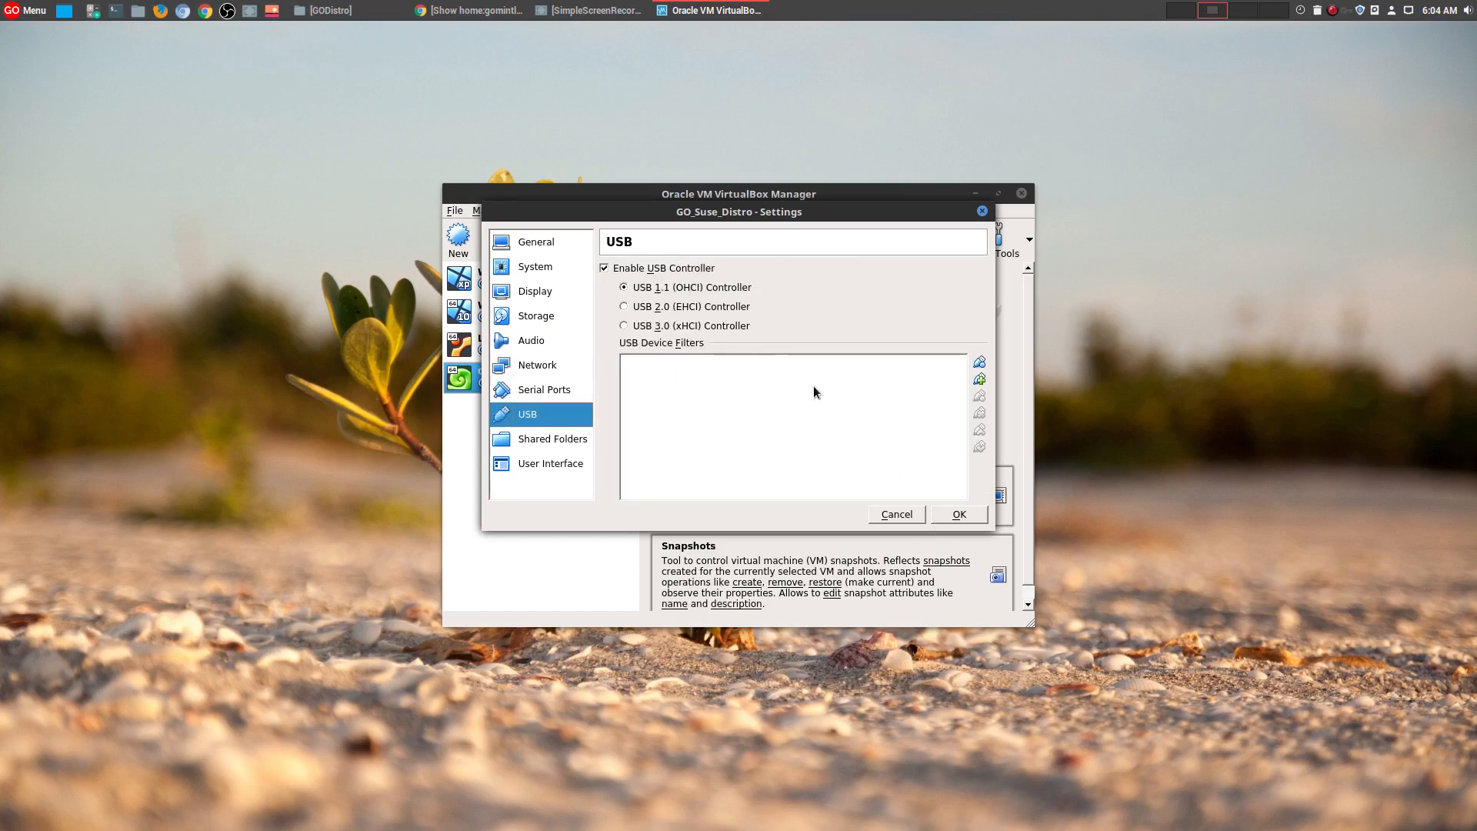
left_click(958, 514)
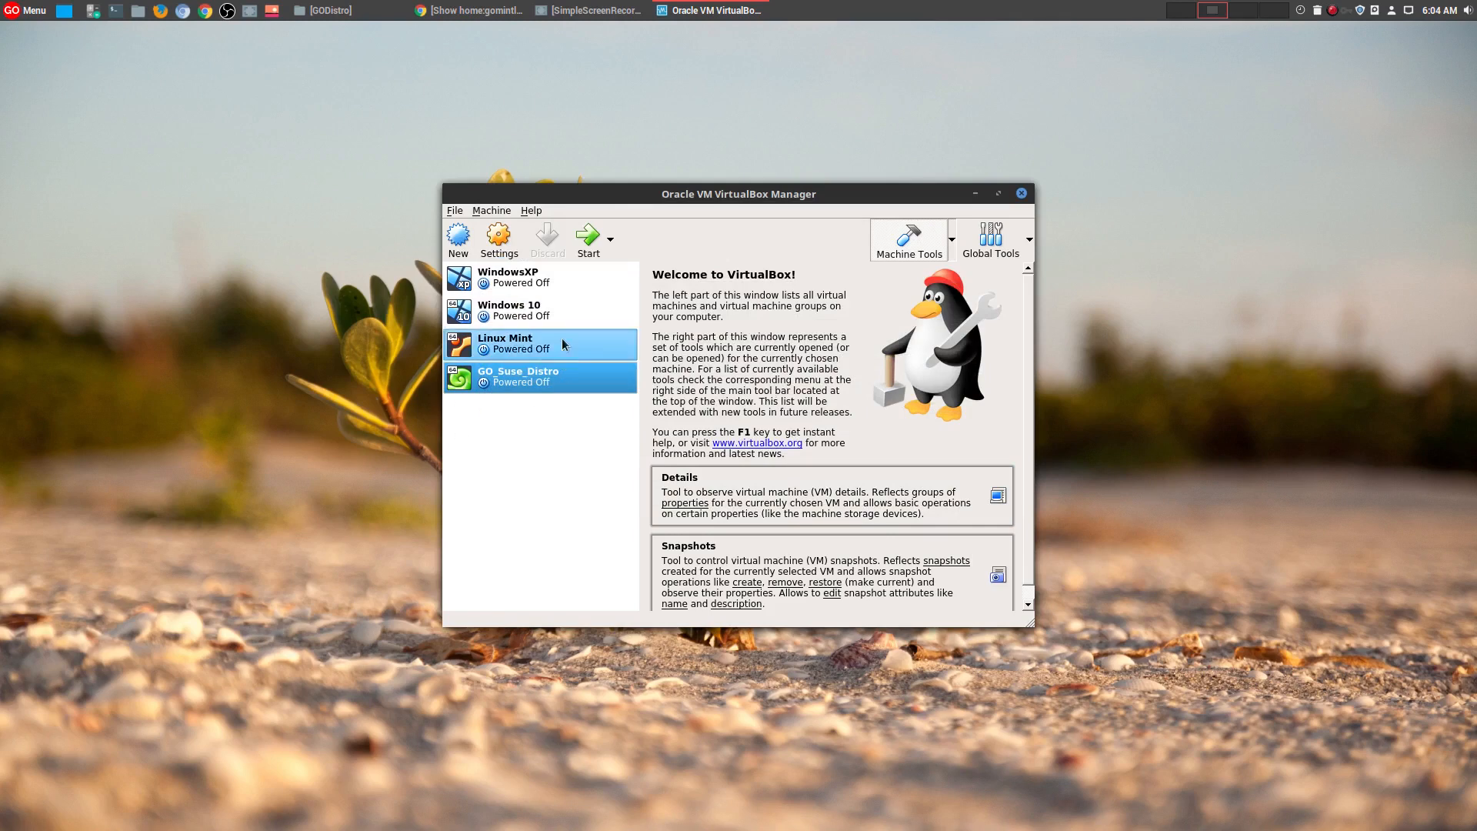
- Start the GO_Suse_Distro virtual machine, choose the GO GeekDistroVer1 boot entry and dismiss the mouse capture notice
left_click(582, 247)
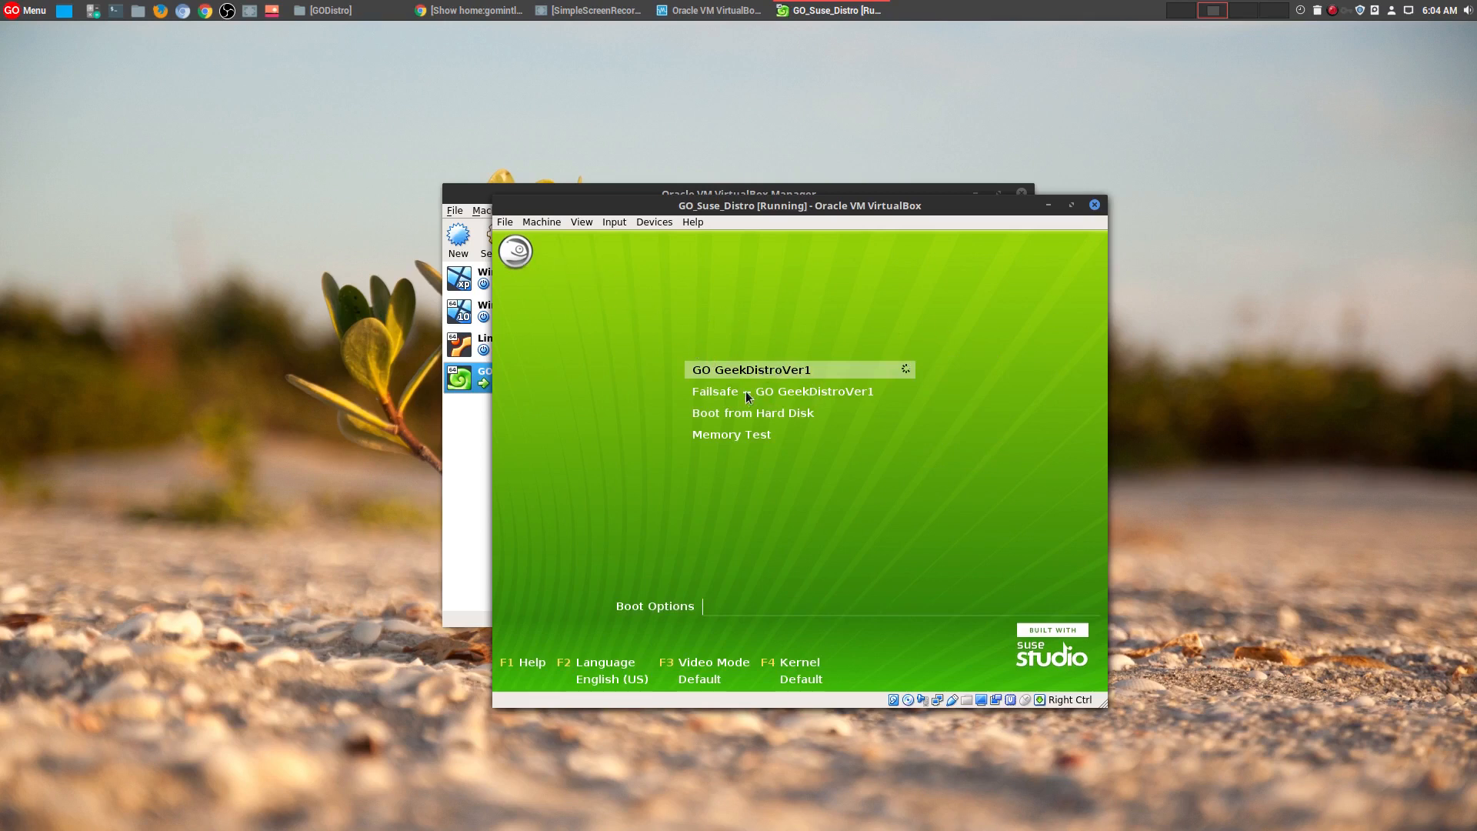
left_click(738, 372)
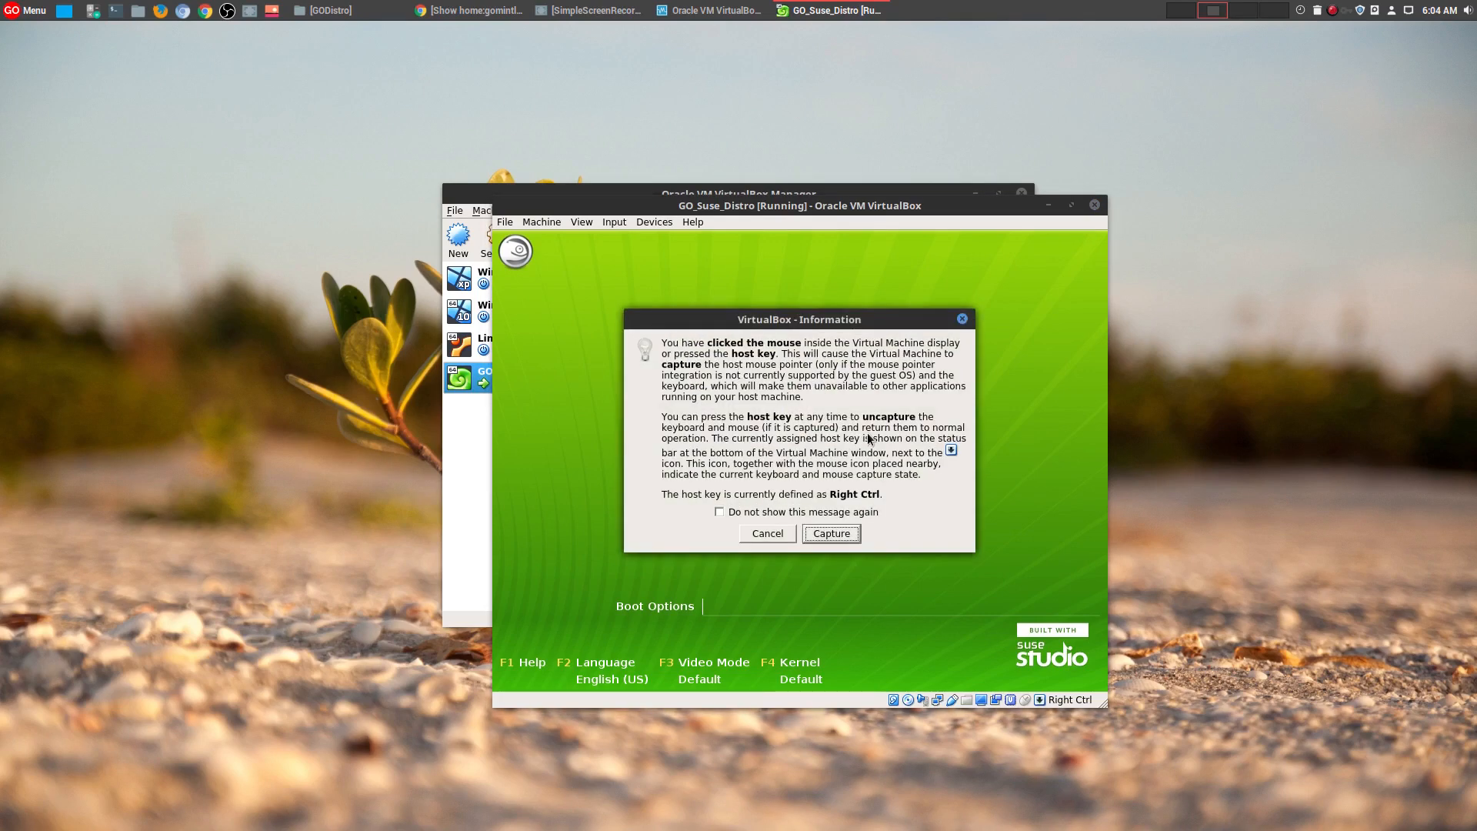
left_click(962, 319)
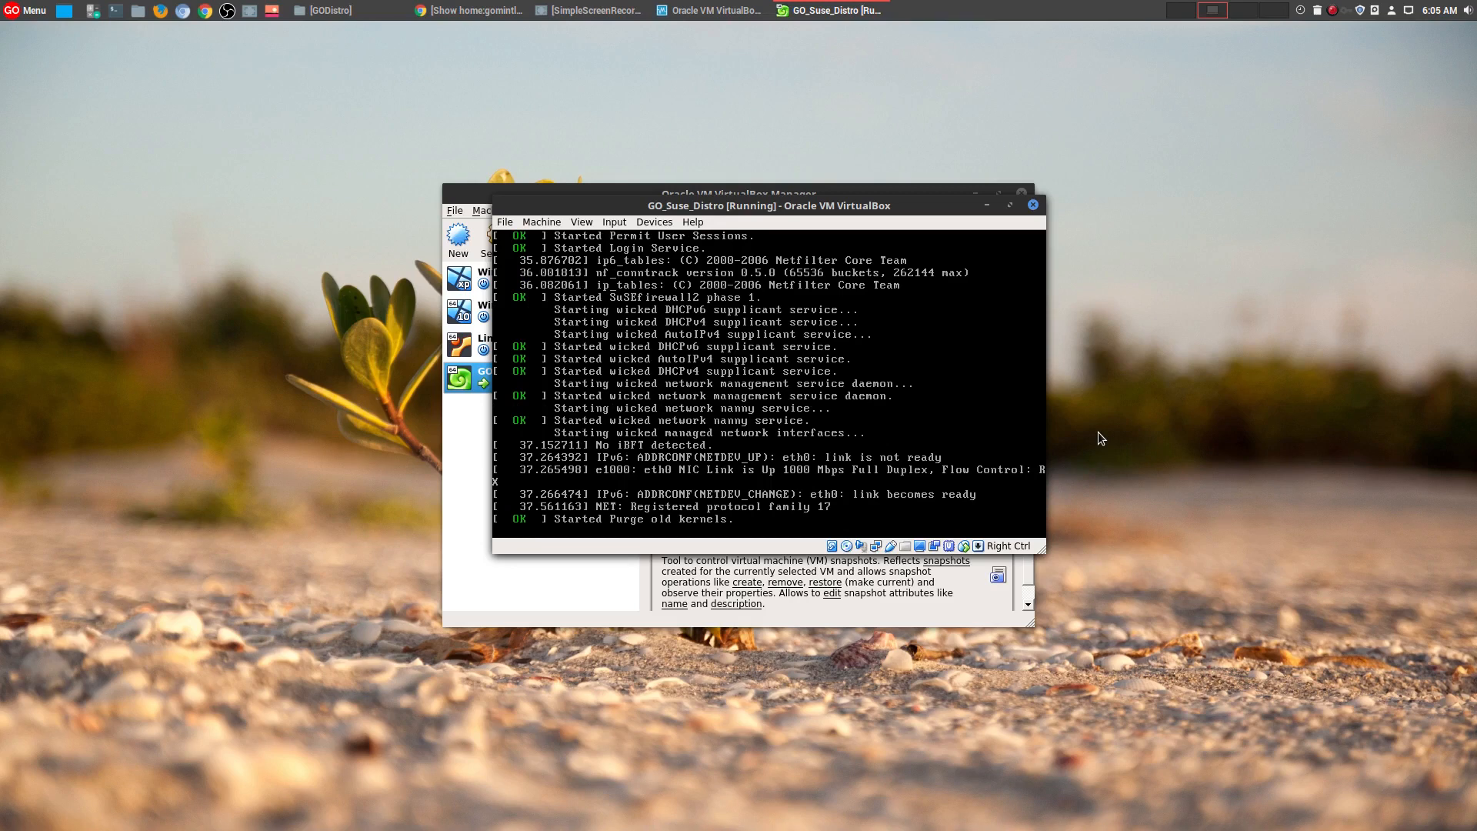
- Minimize the VirtualBox Manager window and reposition the running virtual machine's window near the middle of the desktop
left_click_drag(620, 210, 867, 146)
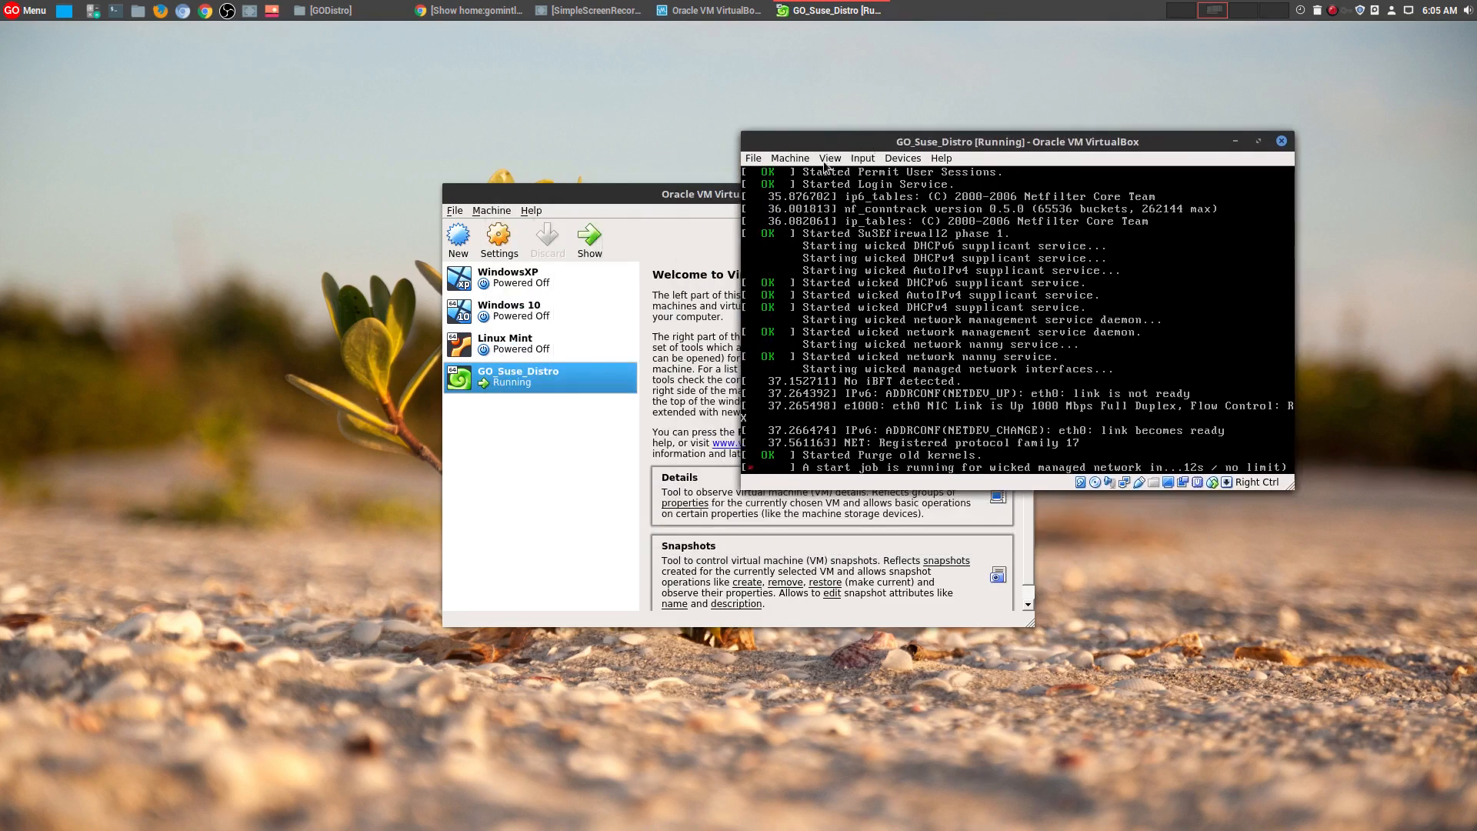
left_click(612, 196)
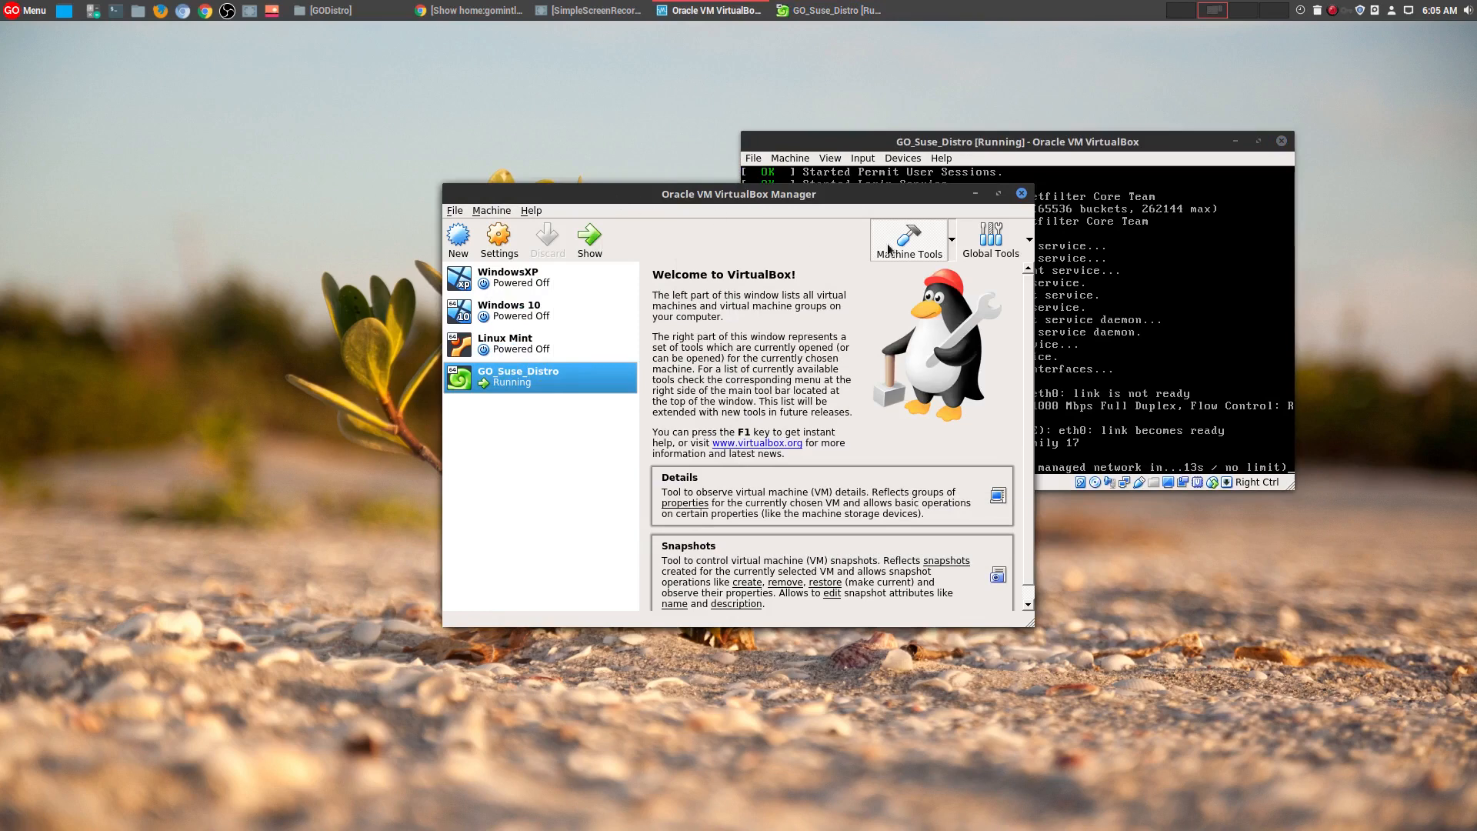
left_click(975, 195)
left_click_drag(877, 145, 506, 212)
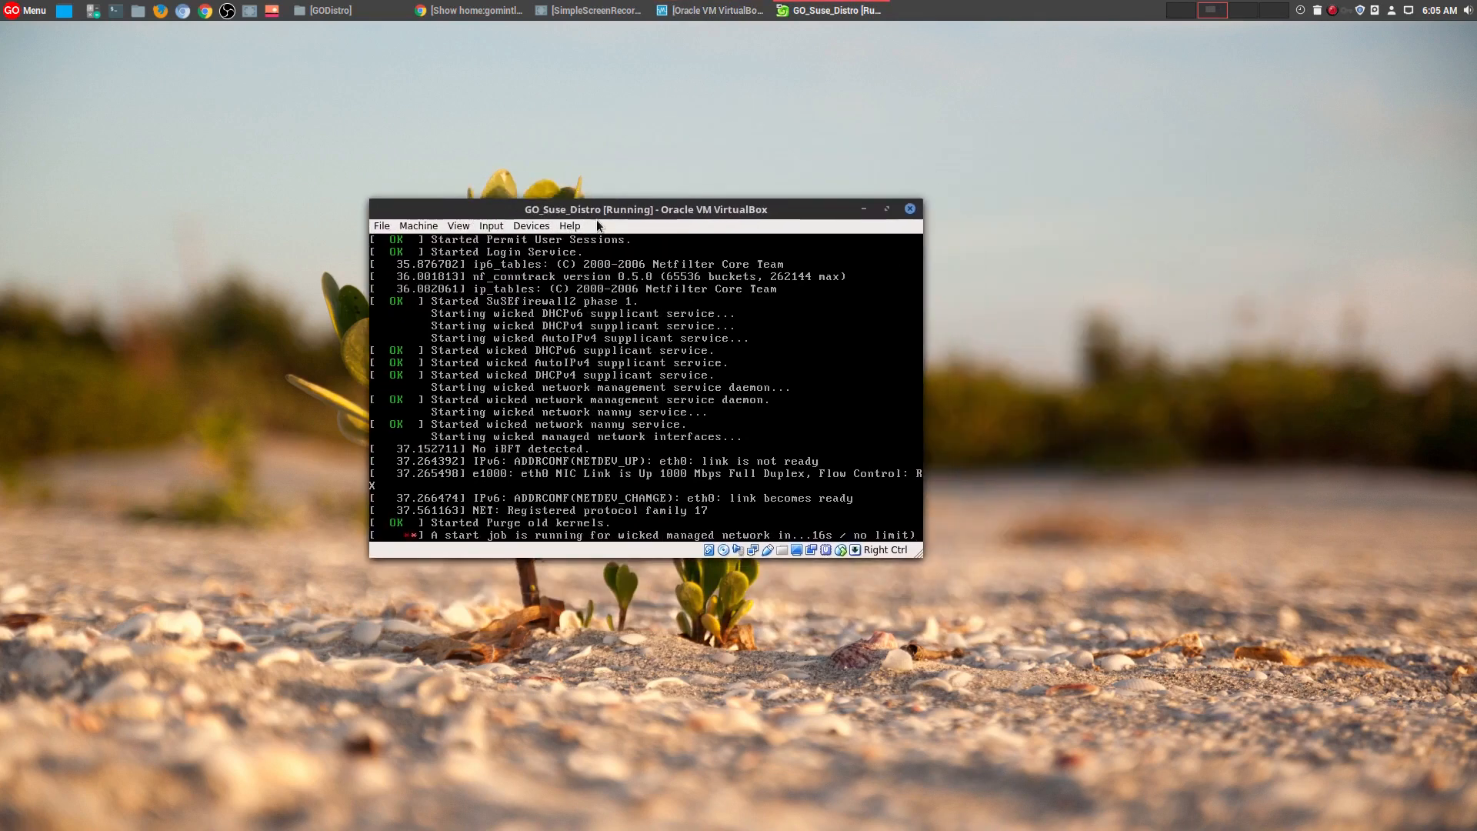
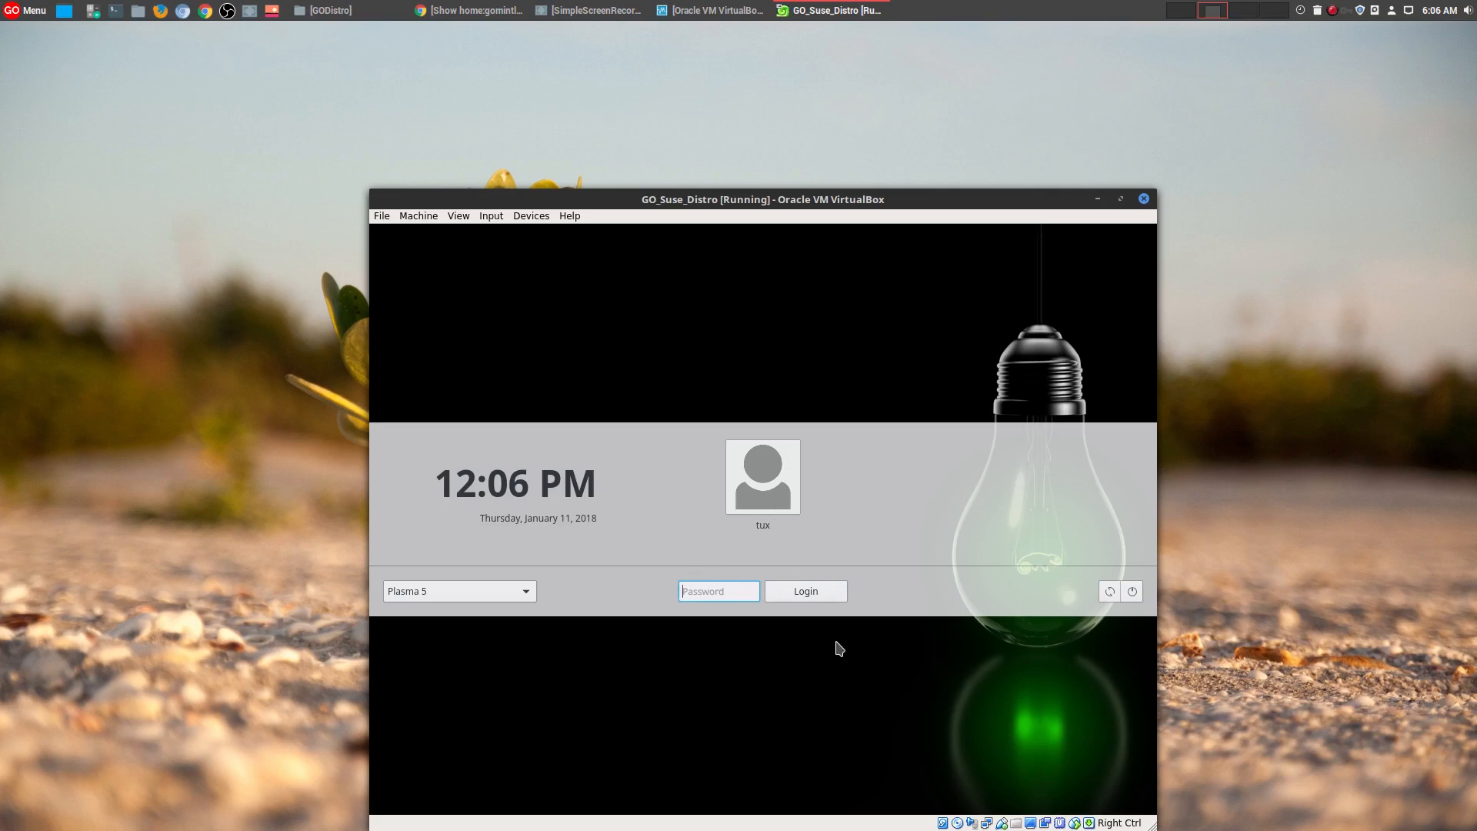
- Log in to the Plasma 5 session of the booted distro with the account password
type("••••")
left_click(807, 589)
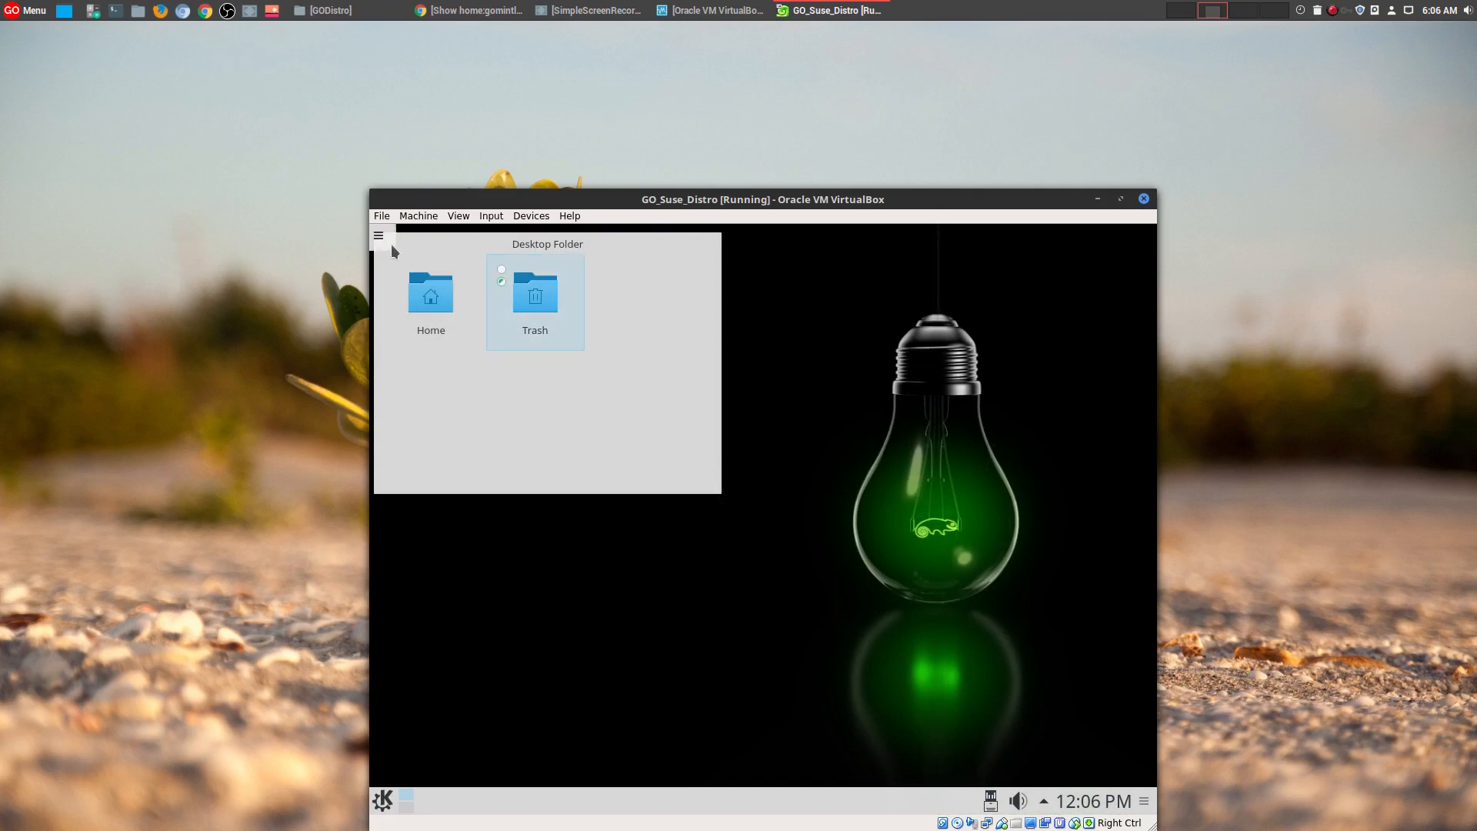
- Switch the running virtual machine to full-screen mode and accept the information notice
left_click(390, 217)
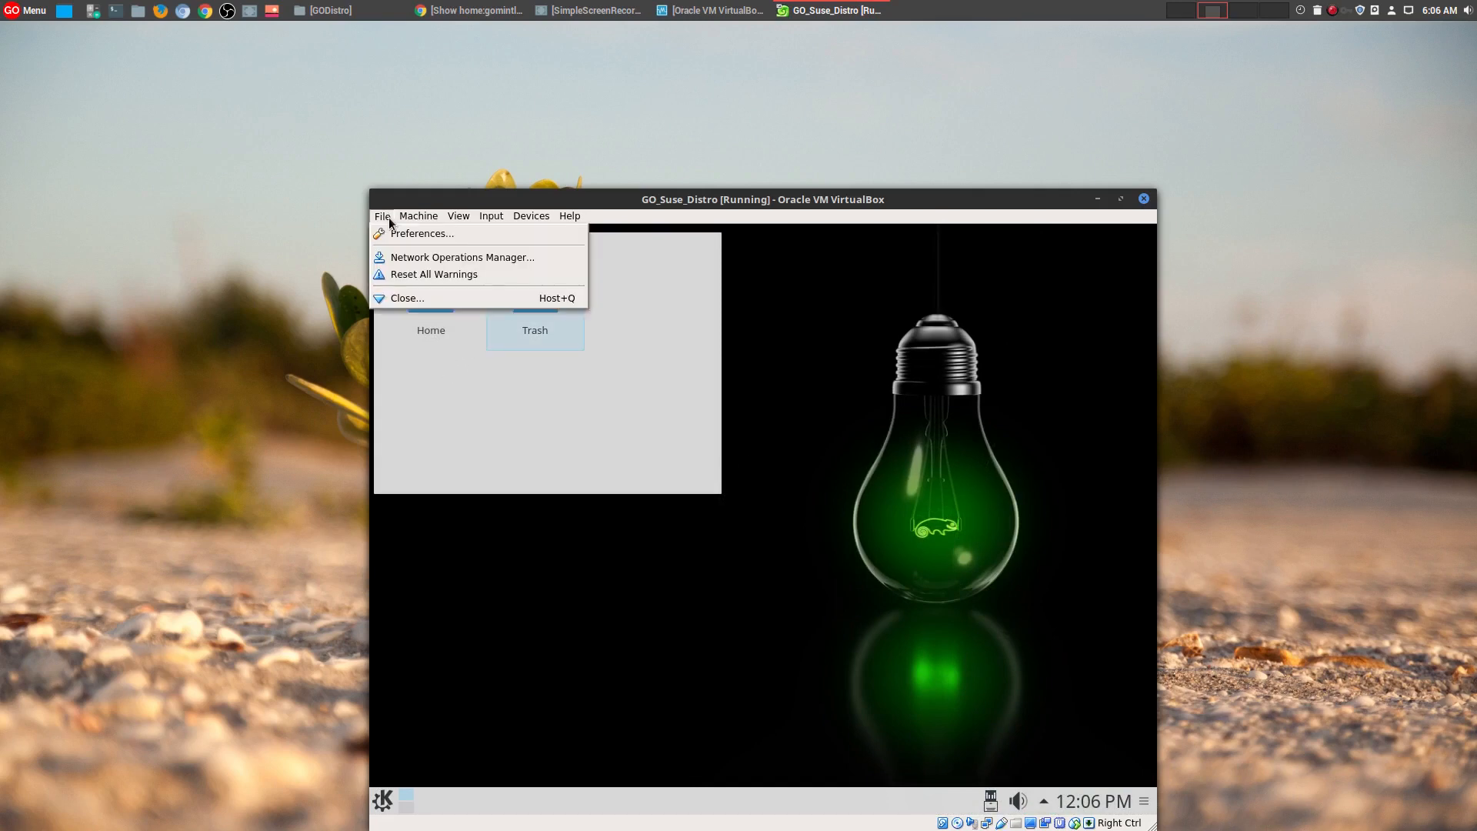
left_click(481, 235)
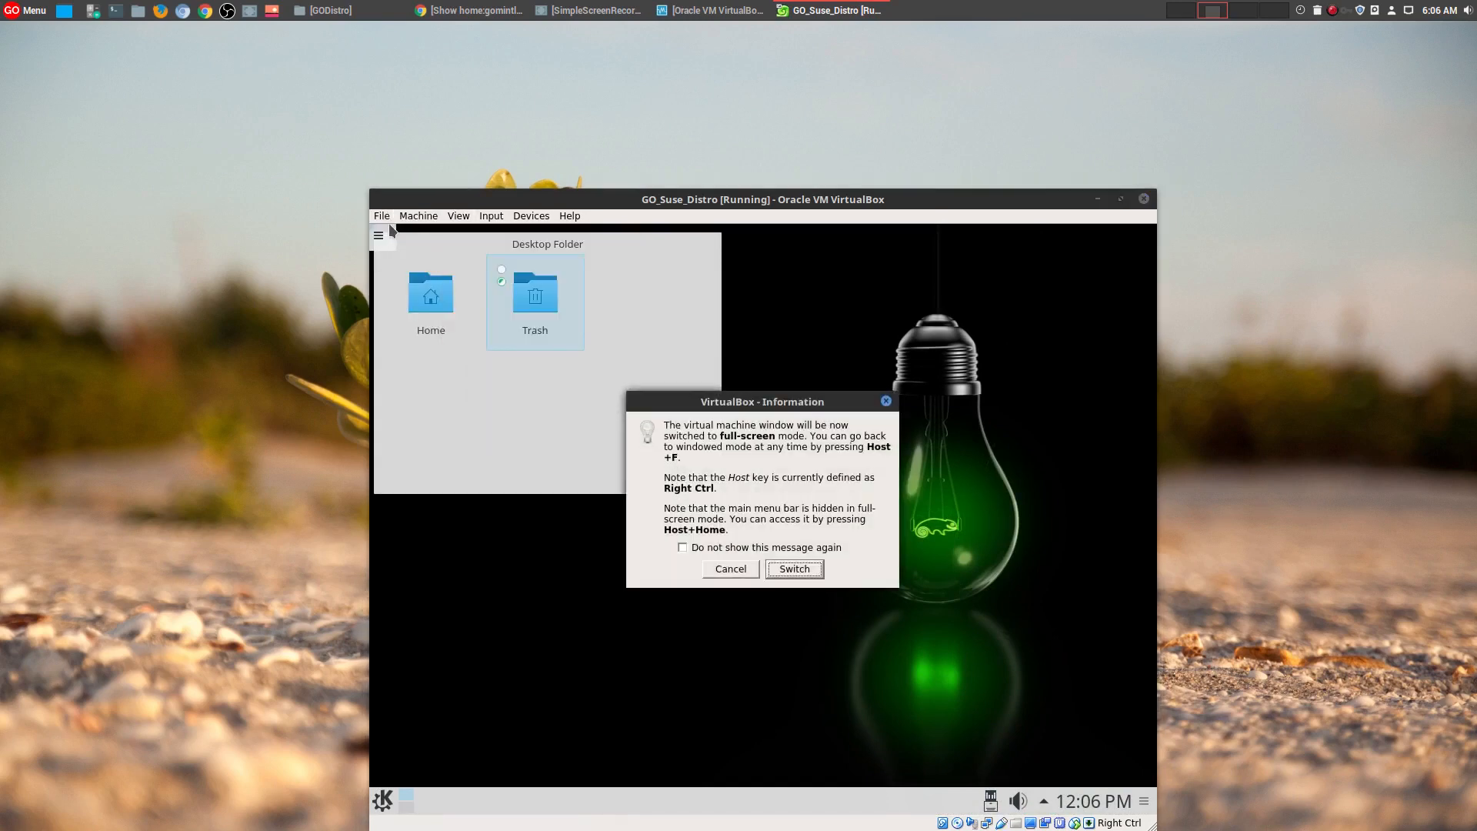
left_click(802, 567)
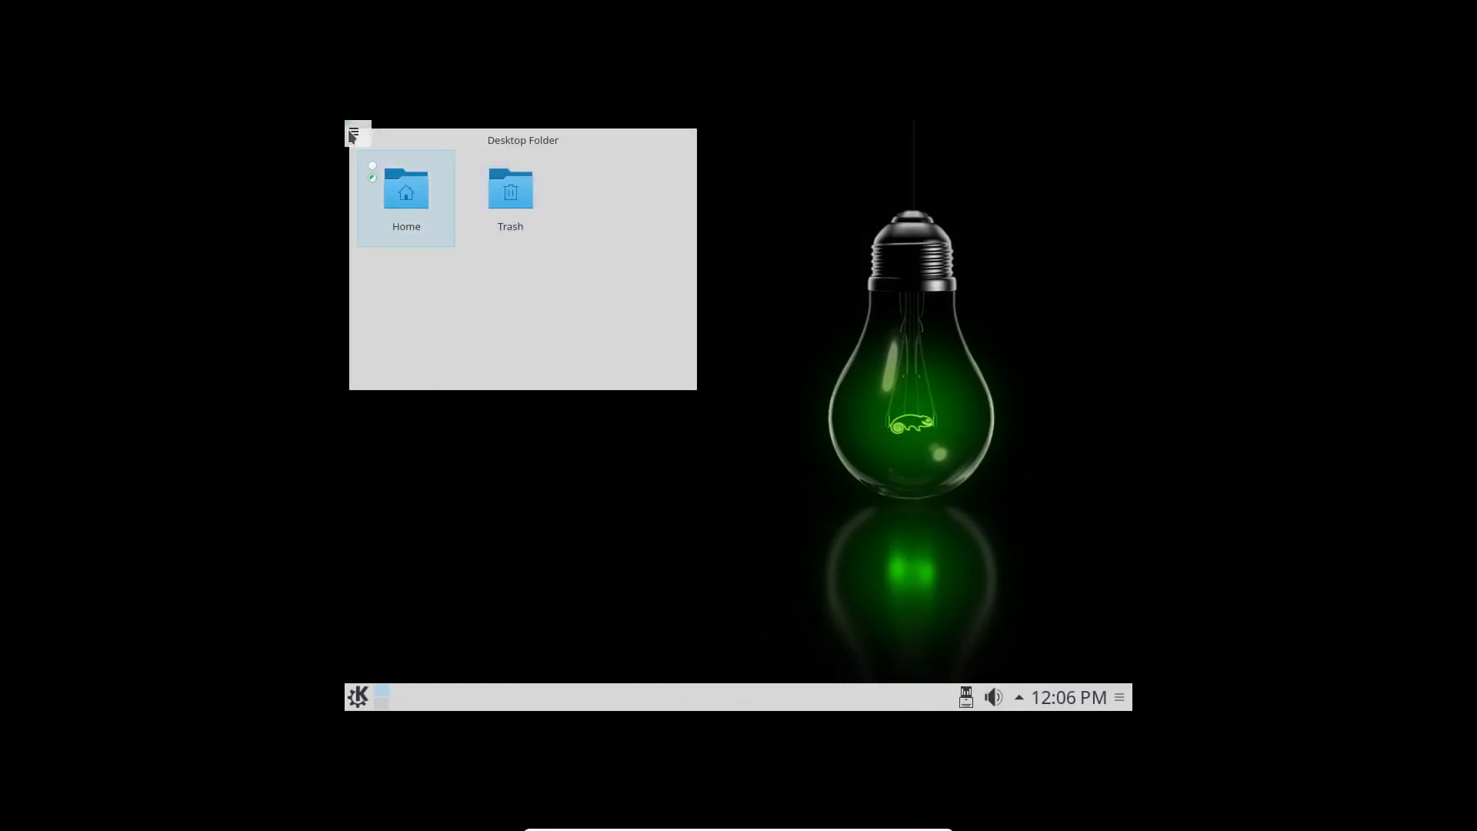
- Examine the distro's application launcher categories, including Development, Multimedia and System, and check the Device Notifier
left_click(359, 698)
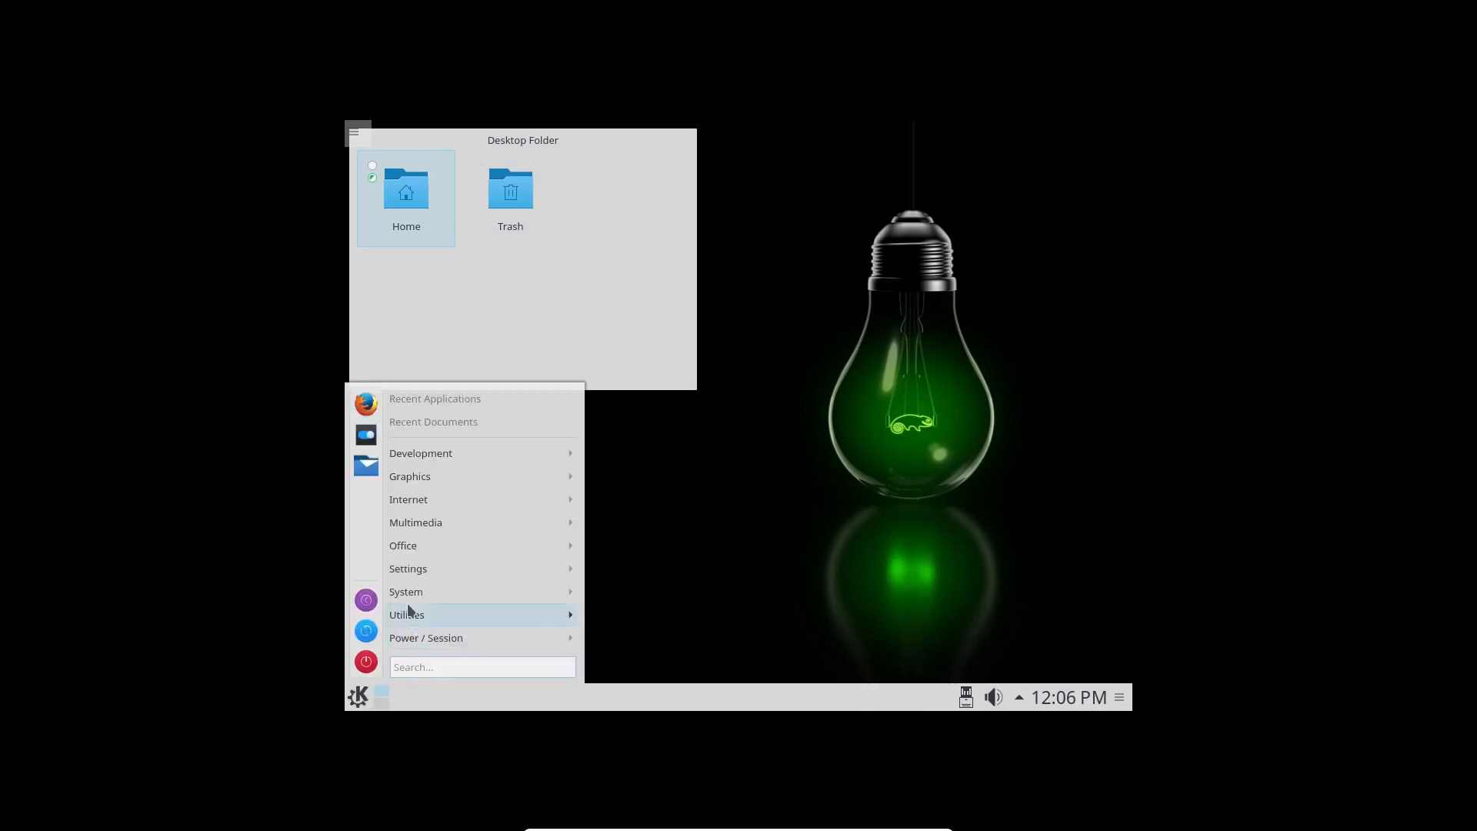
mouse_move(409, 516)
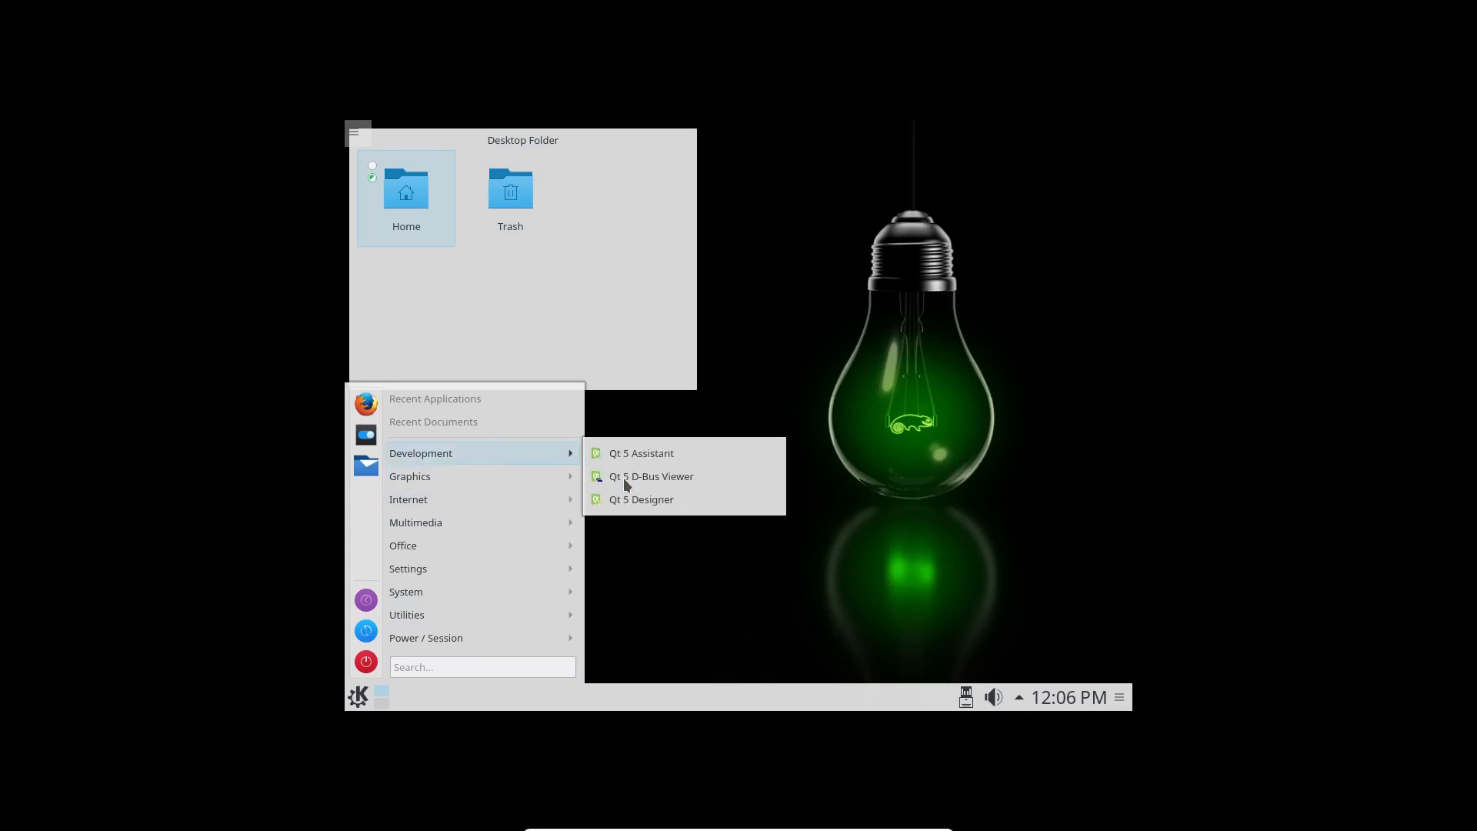
left_click(947, 680)
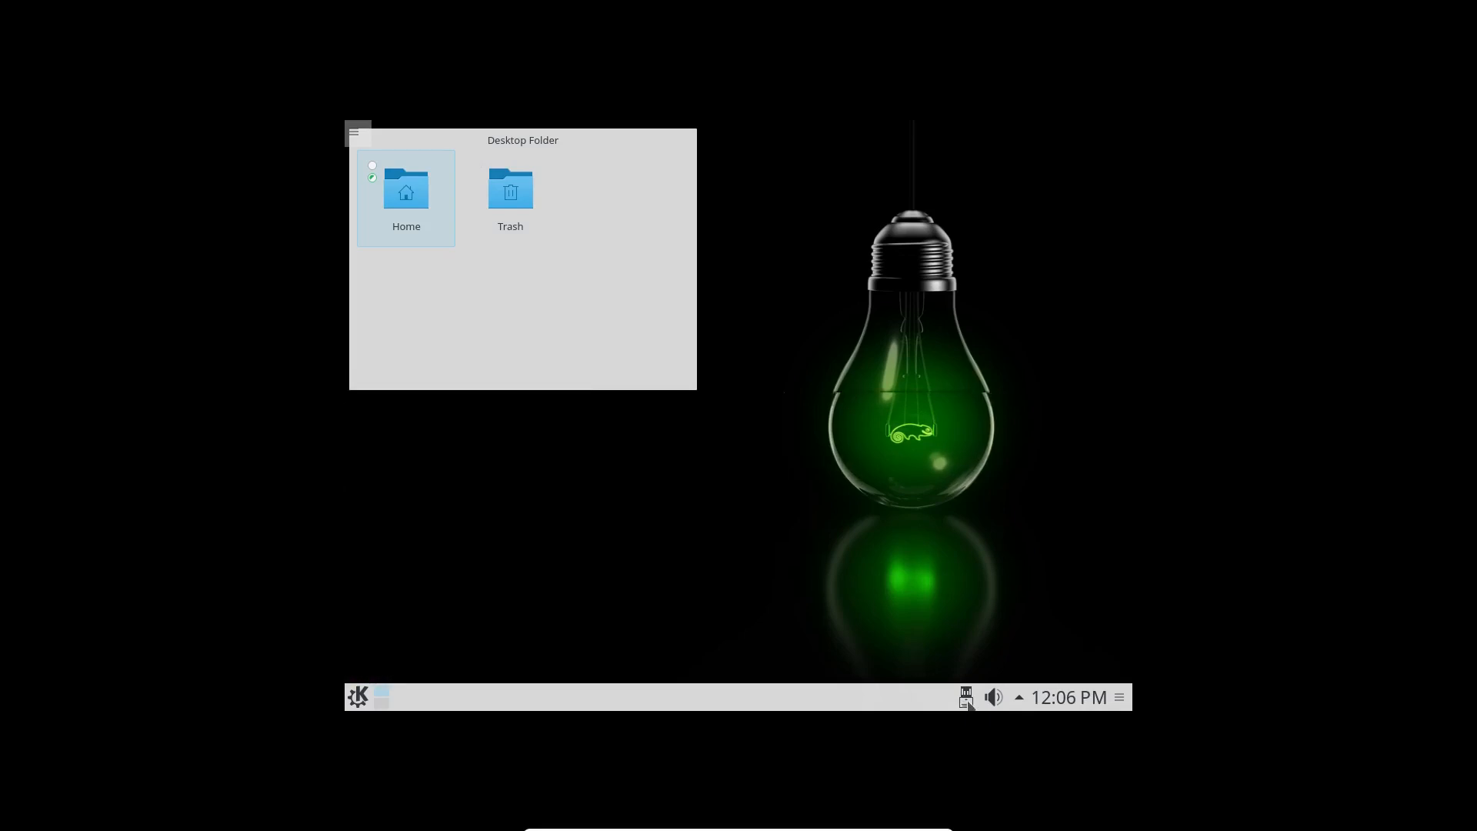
left_click(967, 699)
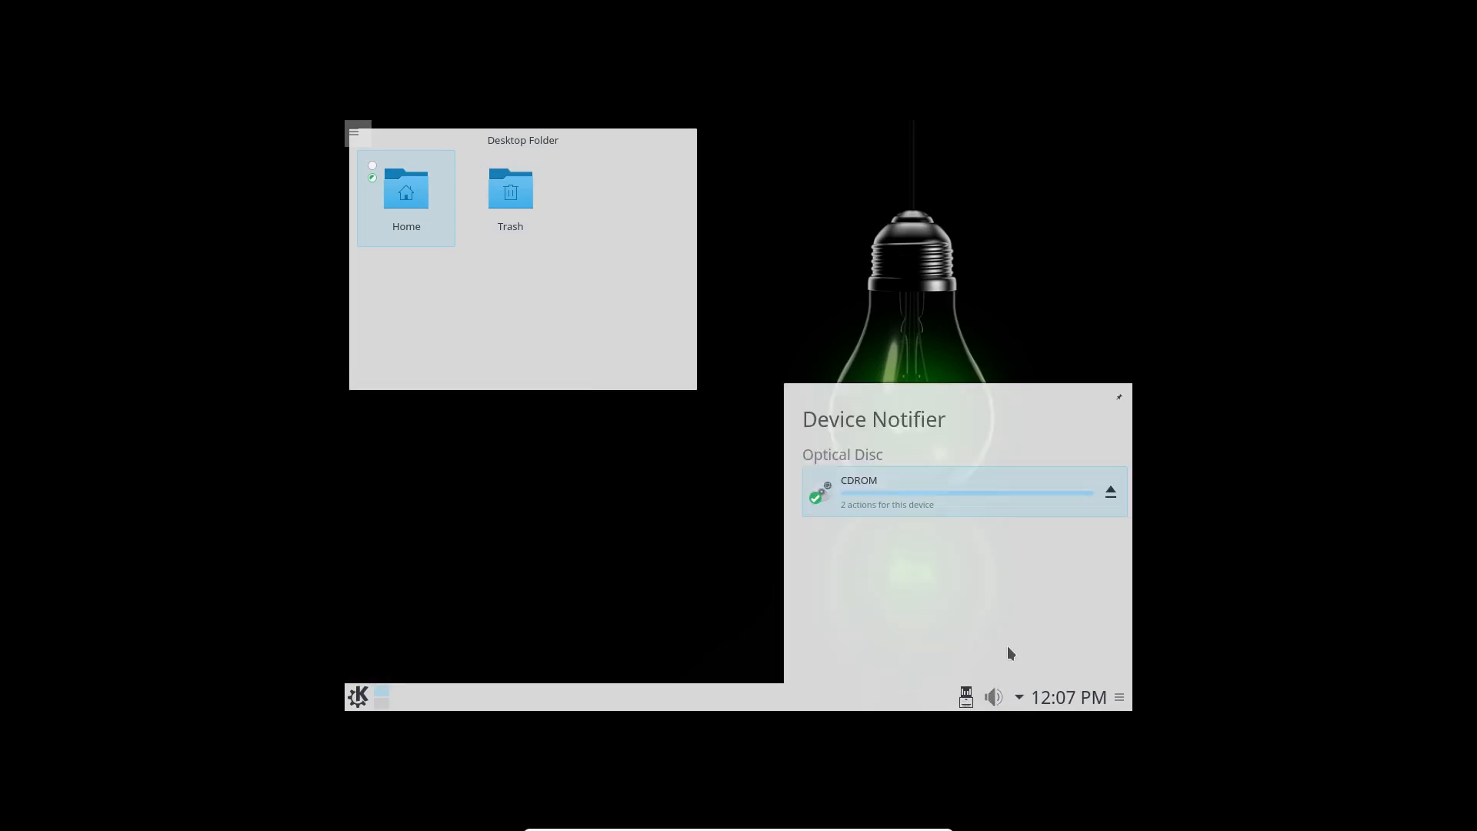
left_click(674, 470)
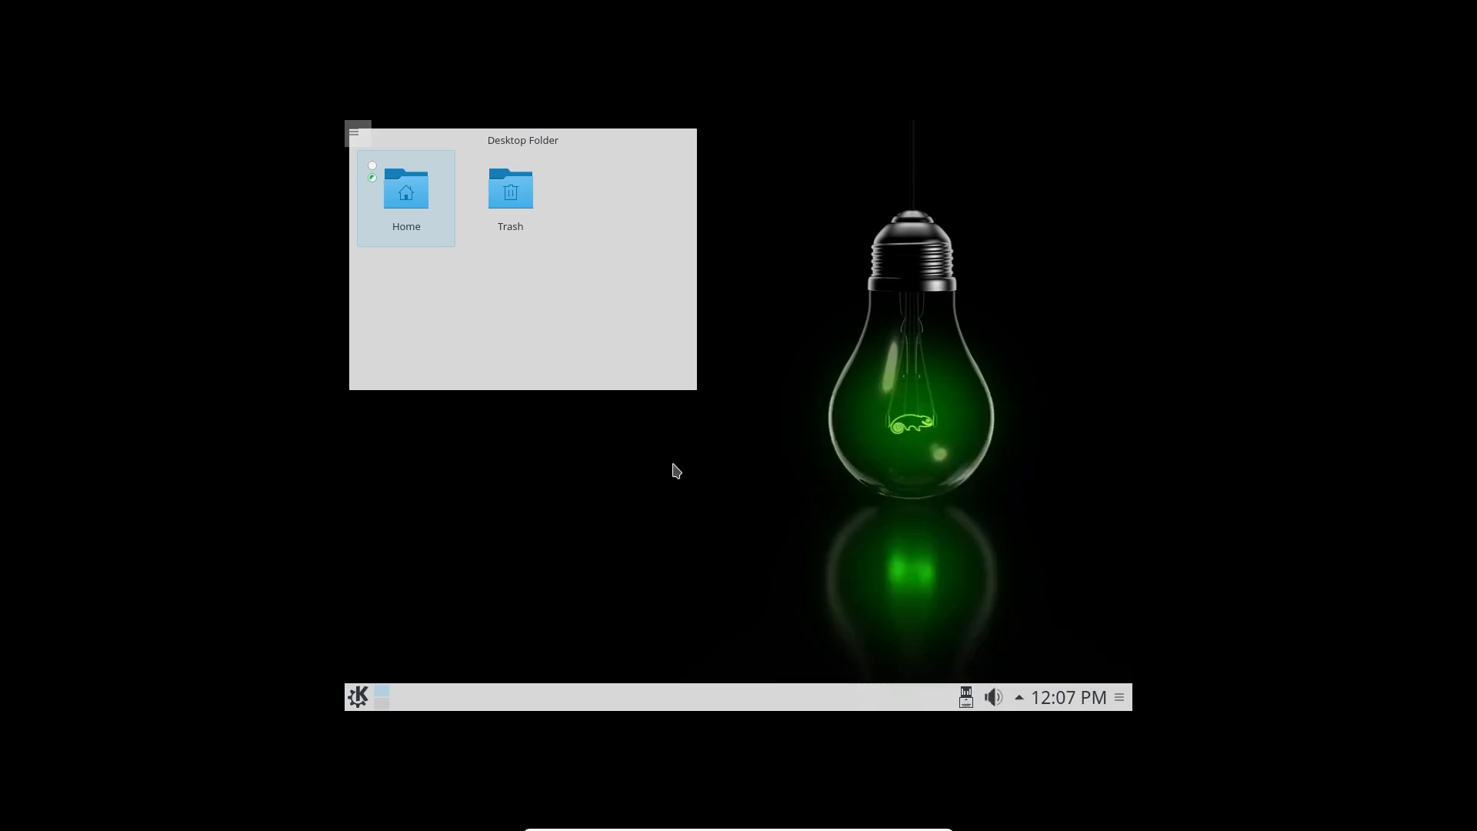
left_click(353, 701)
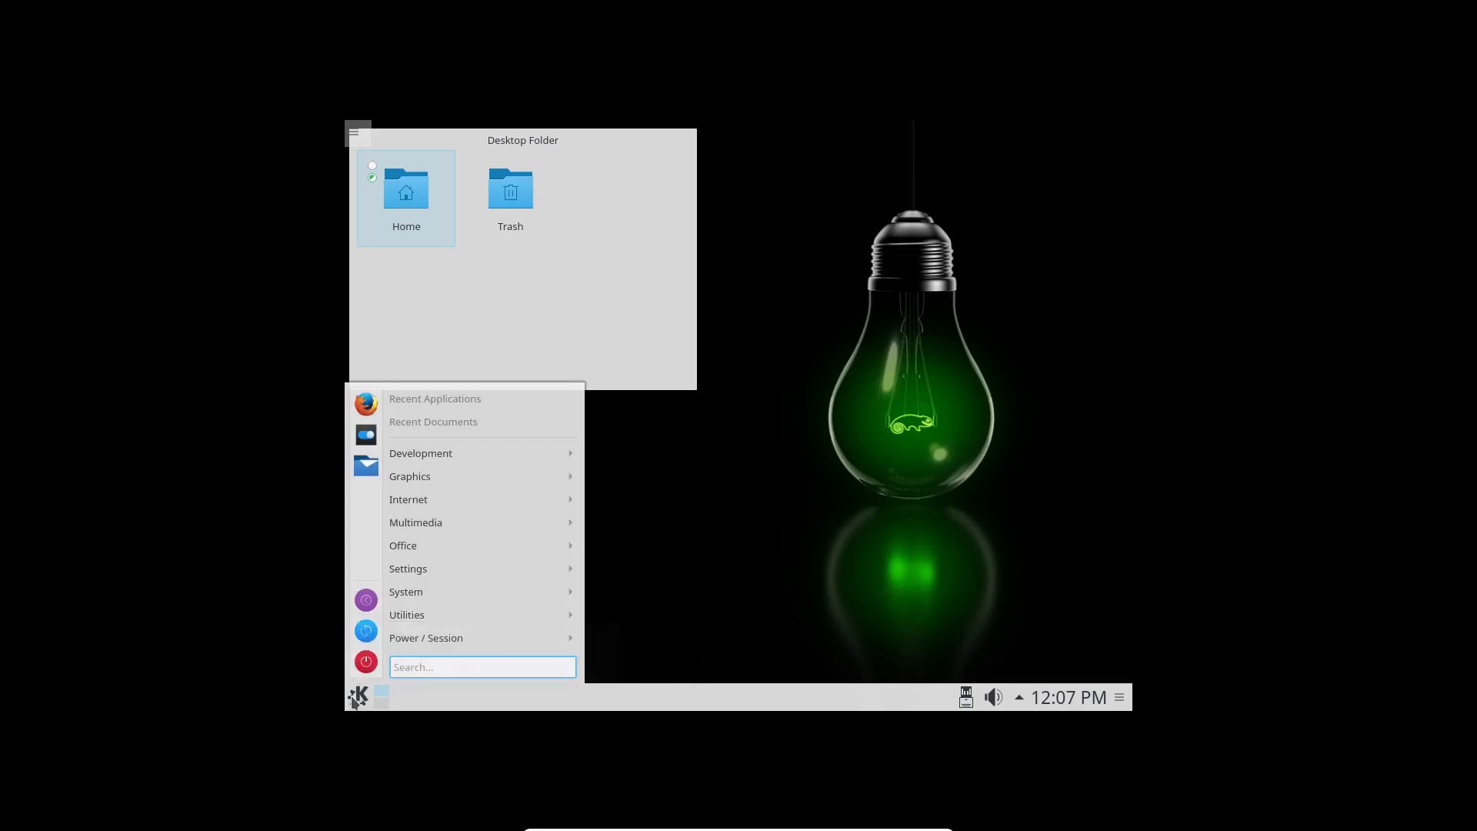
mouse_move(422, 567)
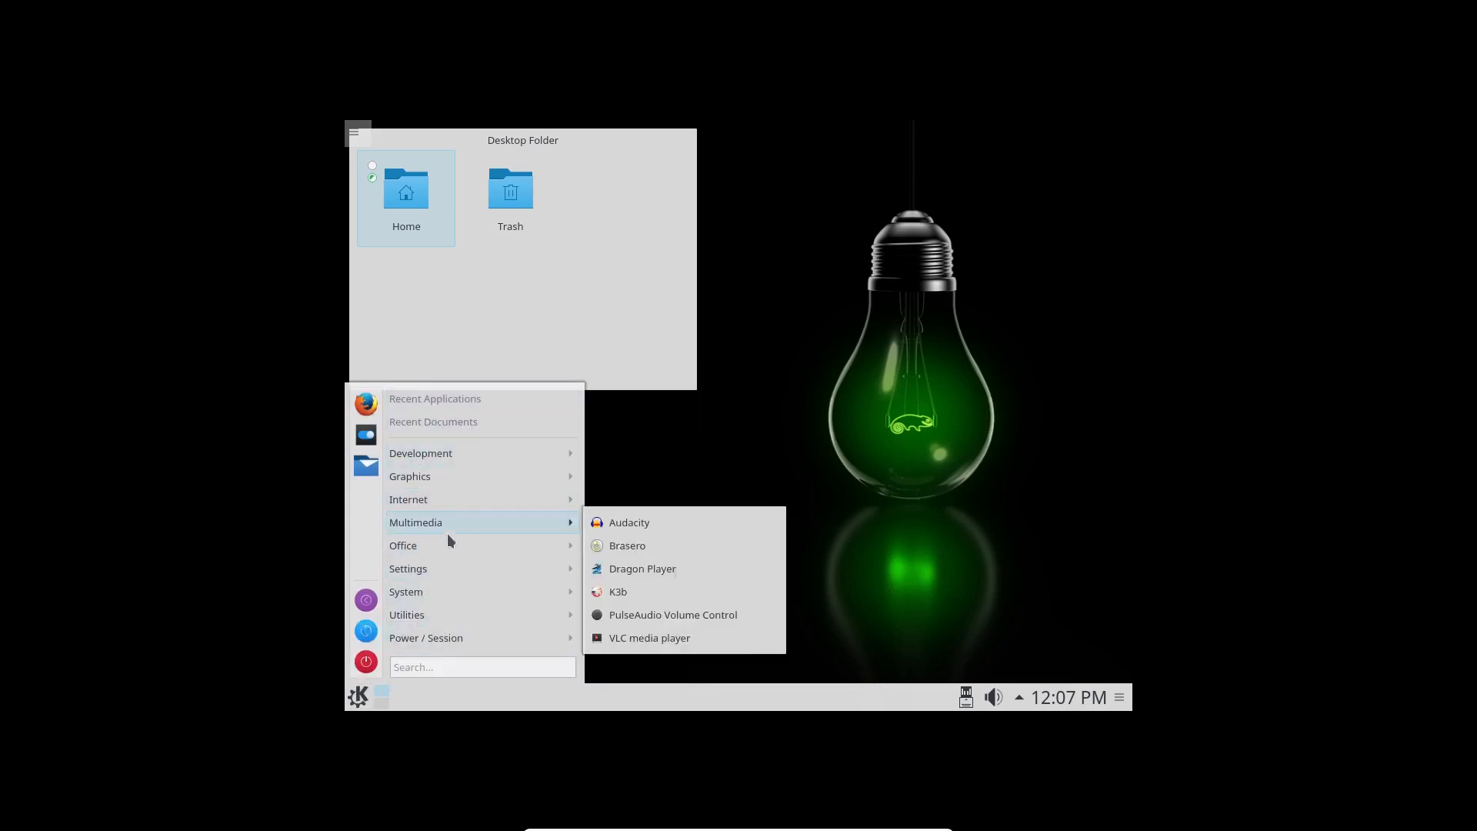
mouse_move(440, 524)
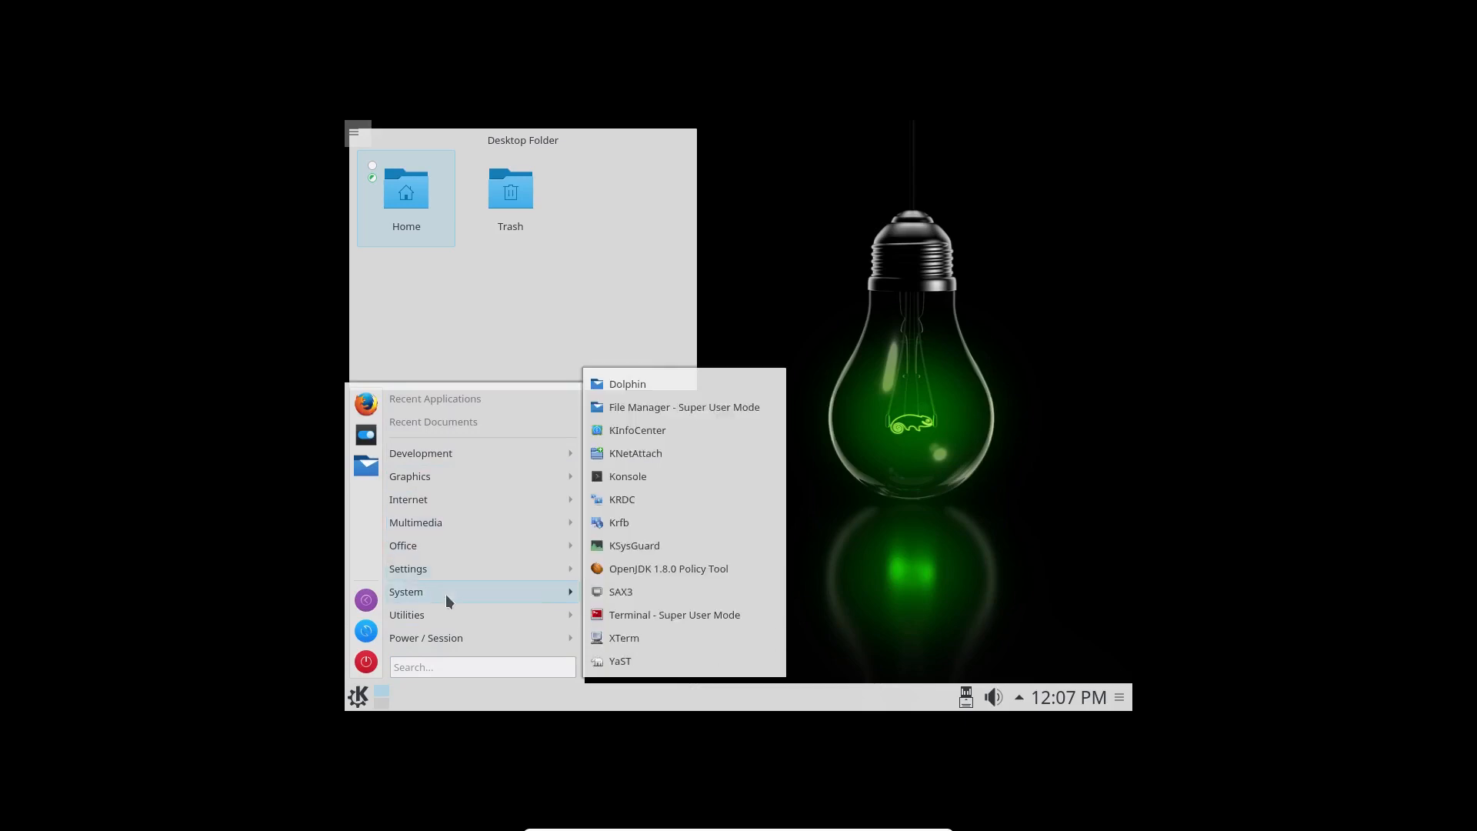
left_click(458, 668)
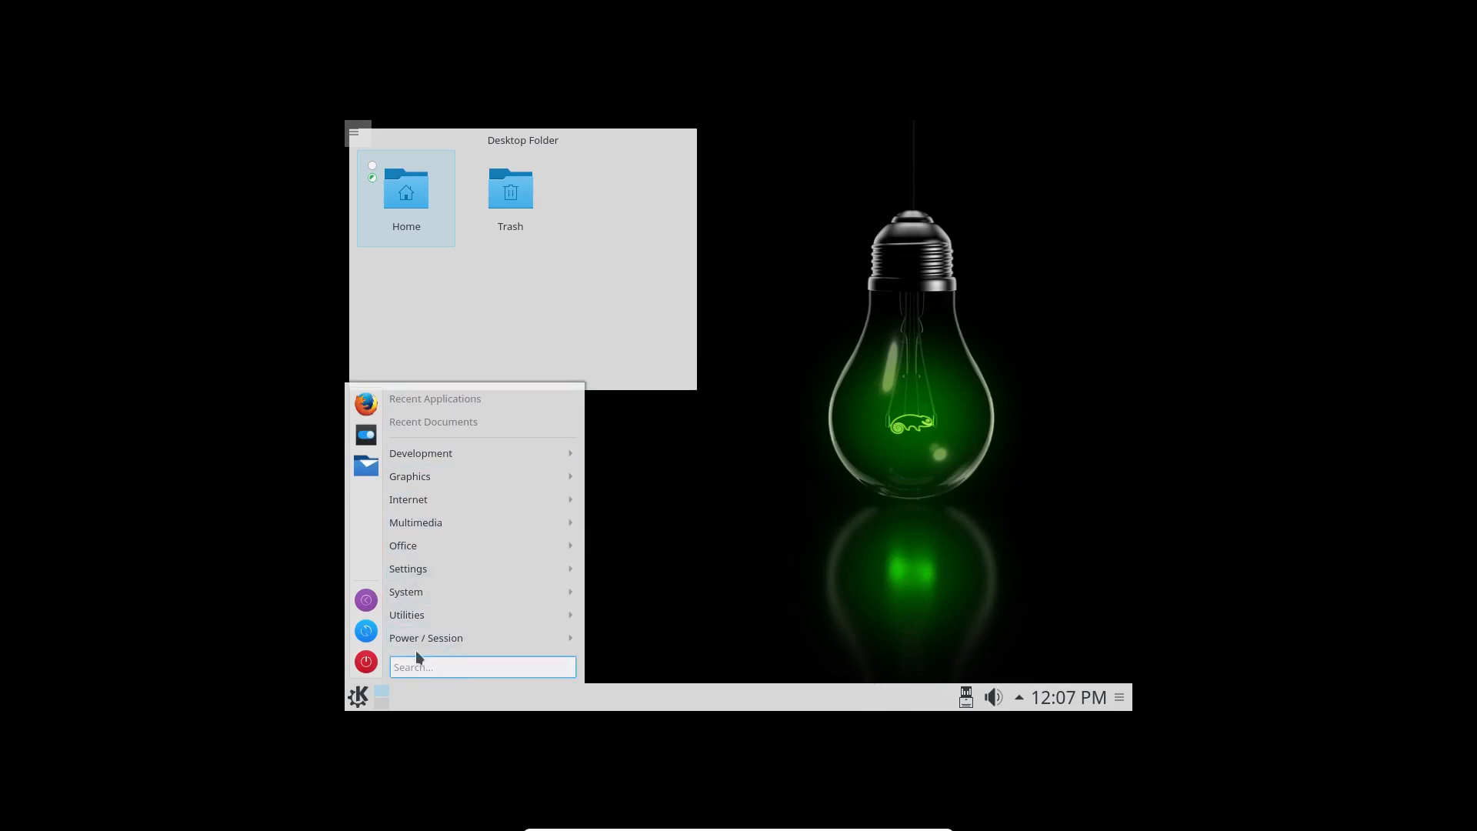
left_click(792, 612)
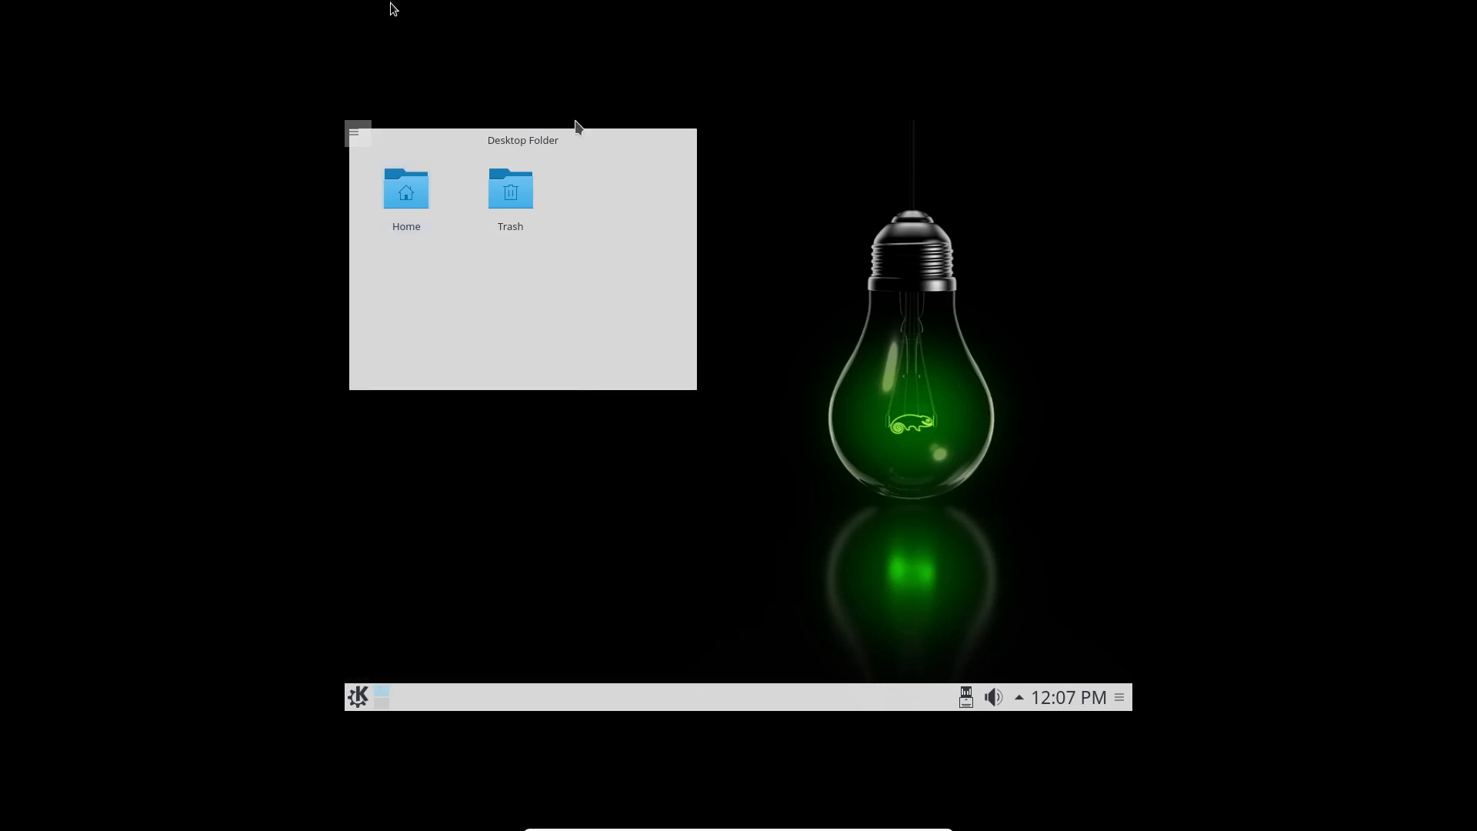
- Return the virtual machine from full-screen to windowed mode
mouse_move(883, 828)
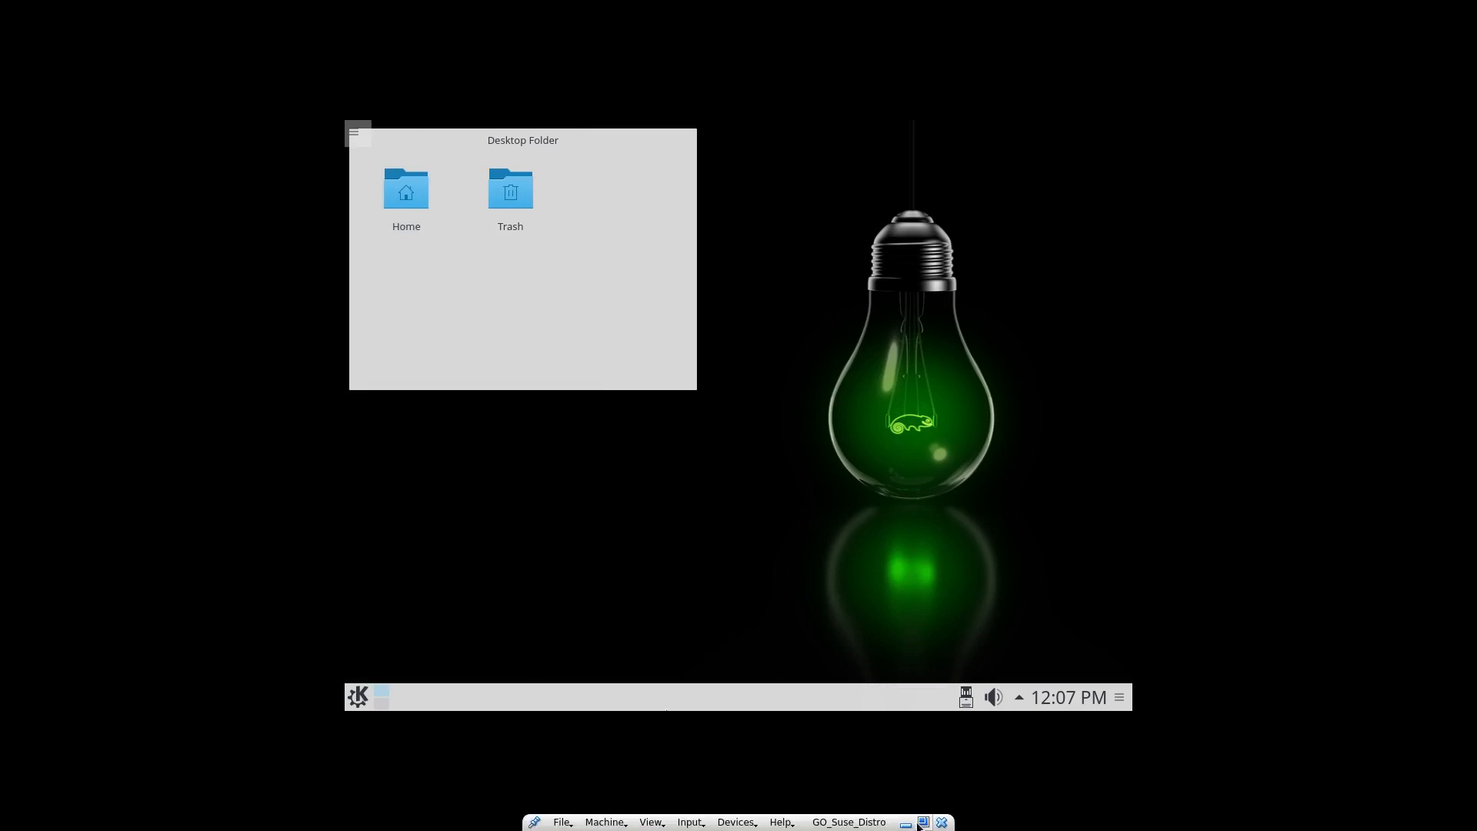
left_click(922, 823)
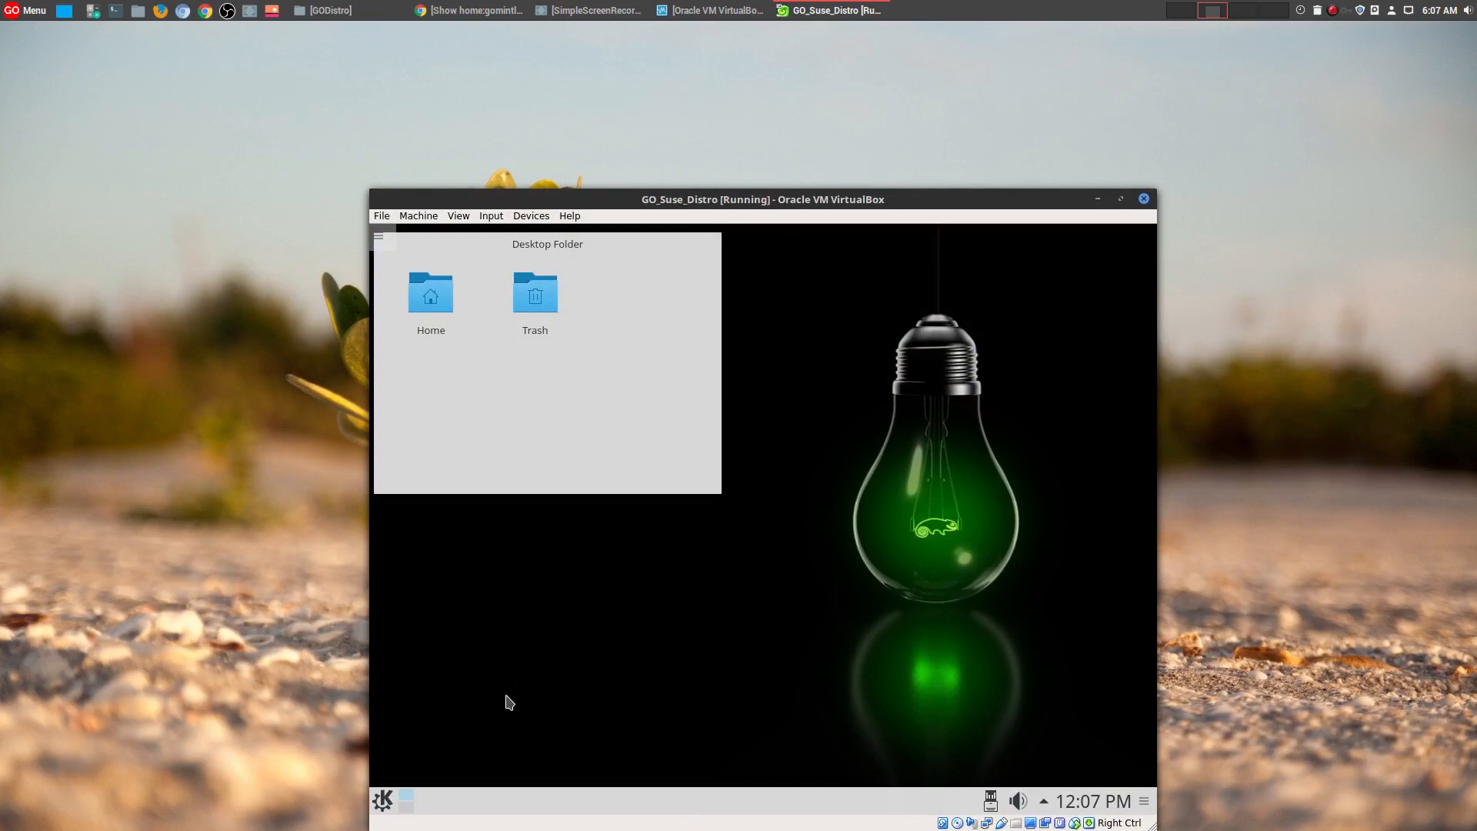
- Check the desktop toolbox options and shut down the running distro from its application launcher
left_click(382, 237)
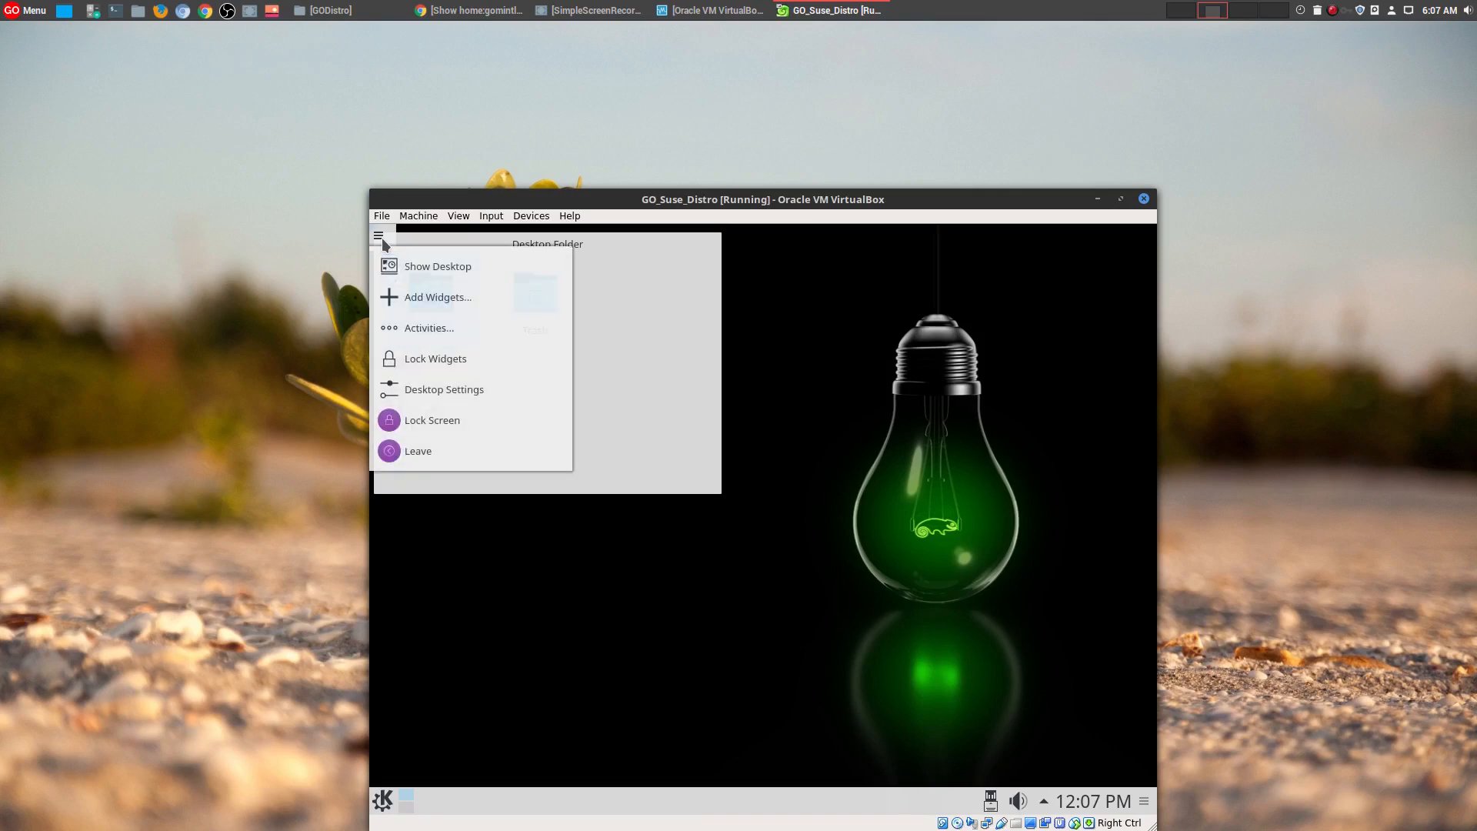
left_click(952, 585)
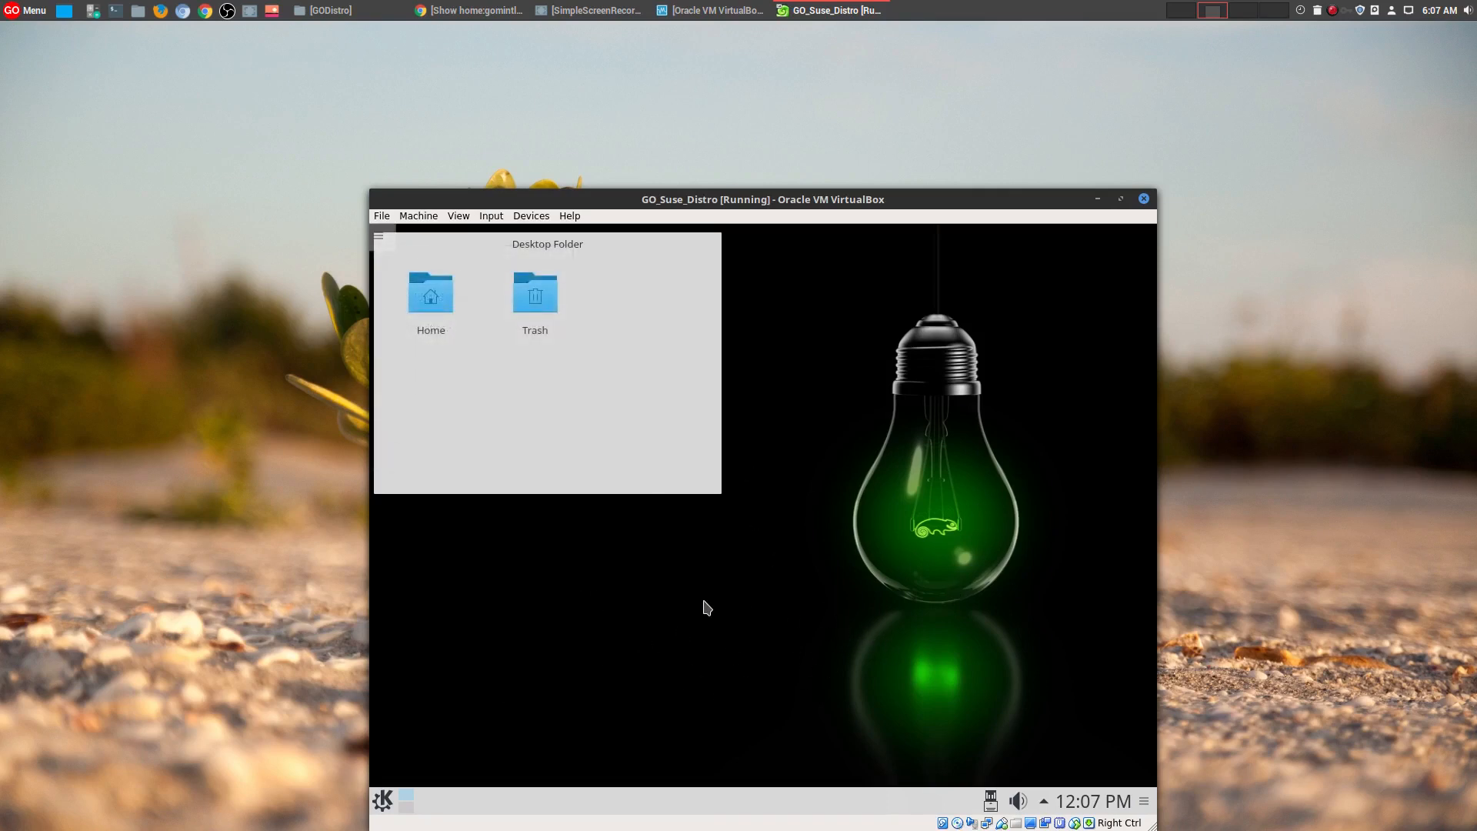
left_click(385, 800)
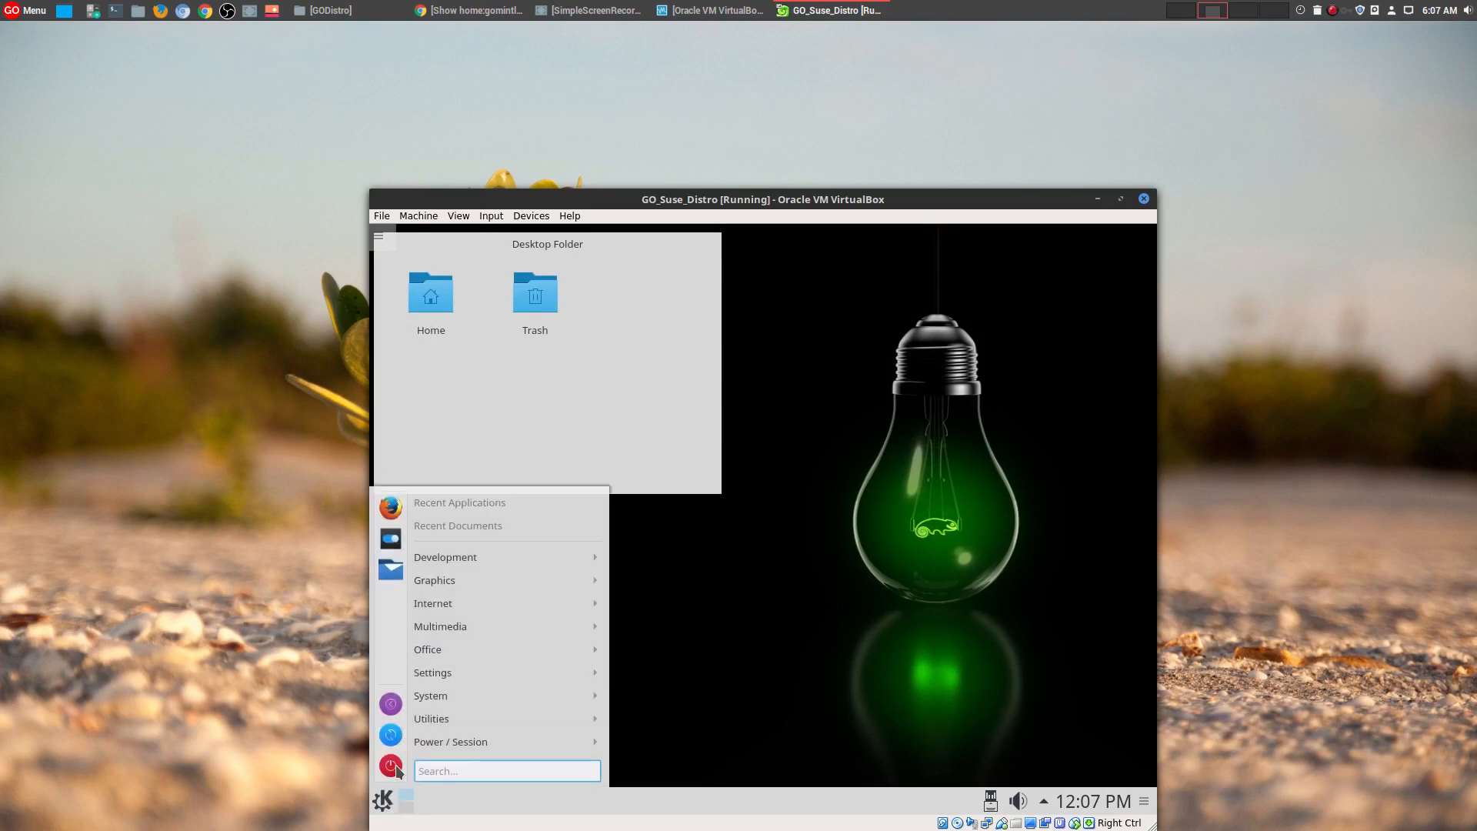
left_click(392, 767)
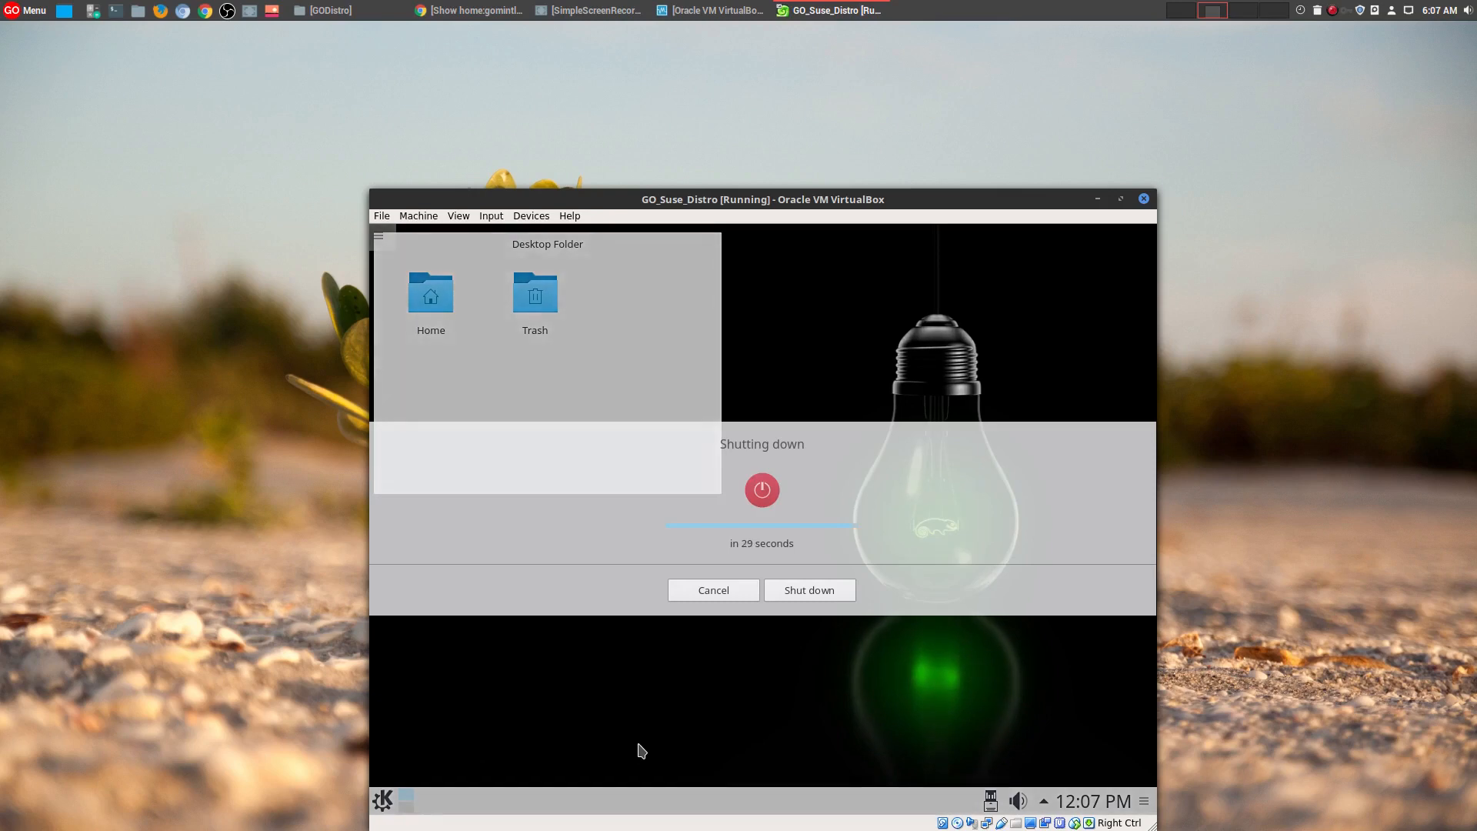
left_click(820, 590)
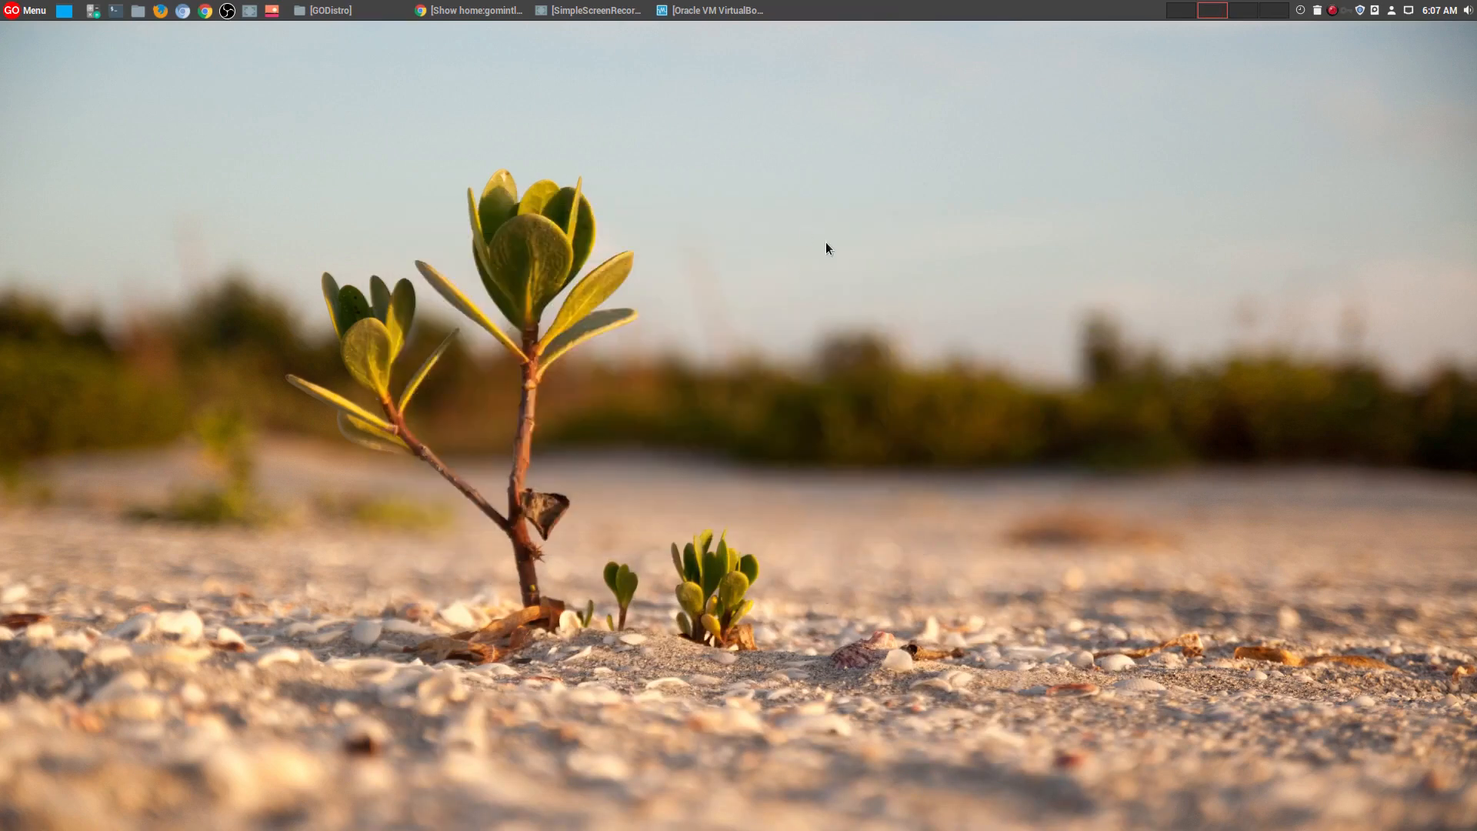
- Restart the GO_Suse_Distro virtual machine and try its Boot from Hard Disk option, declining mouse capture
left_click(709, 10)
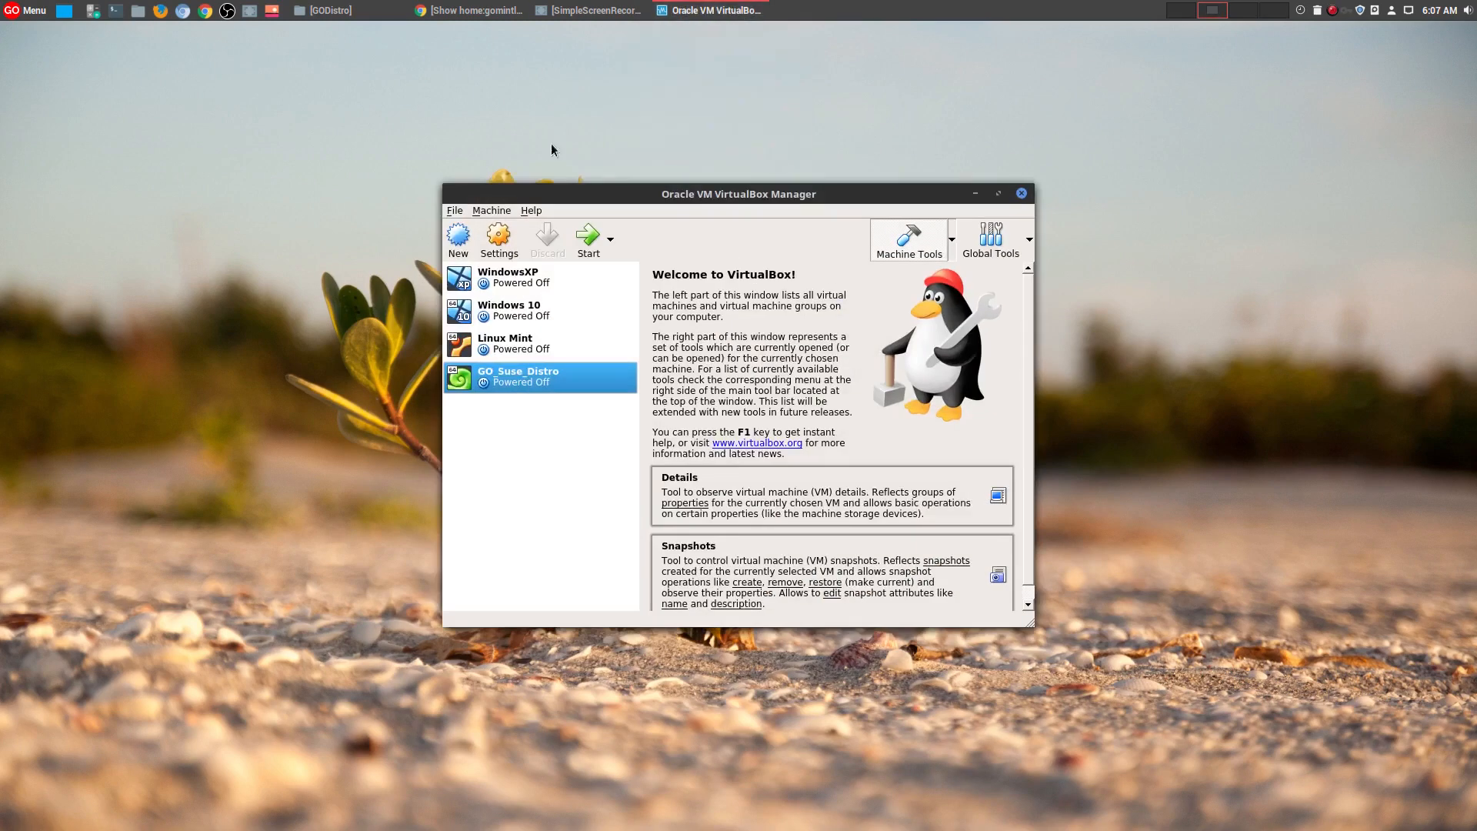
left_click(588, 237)
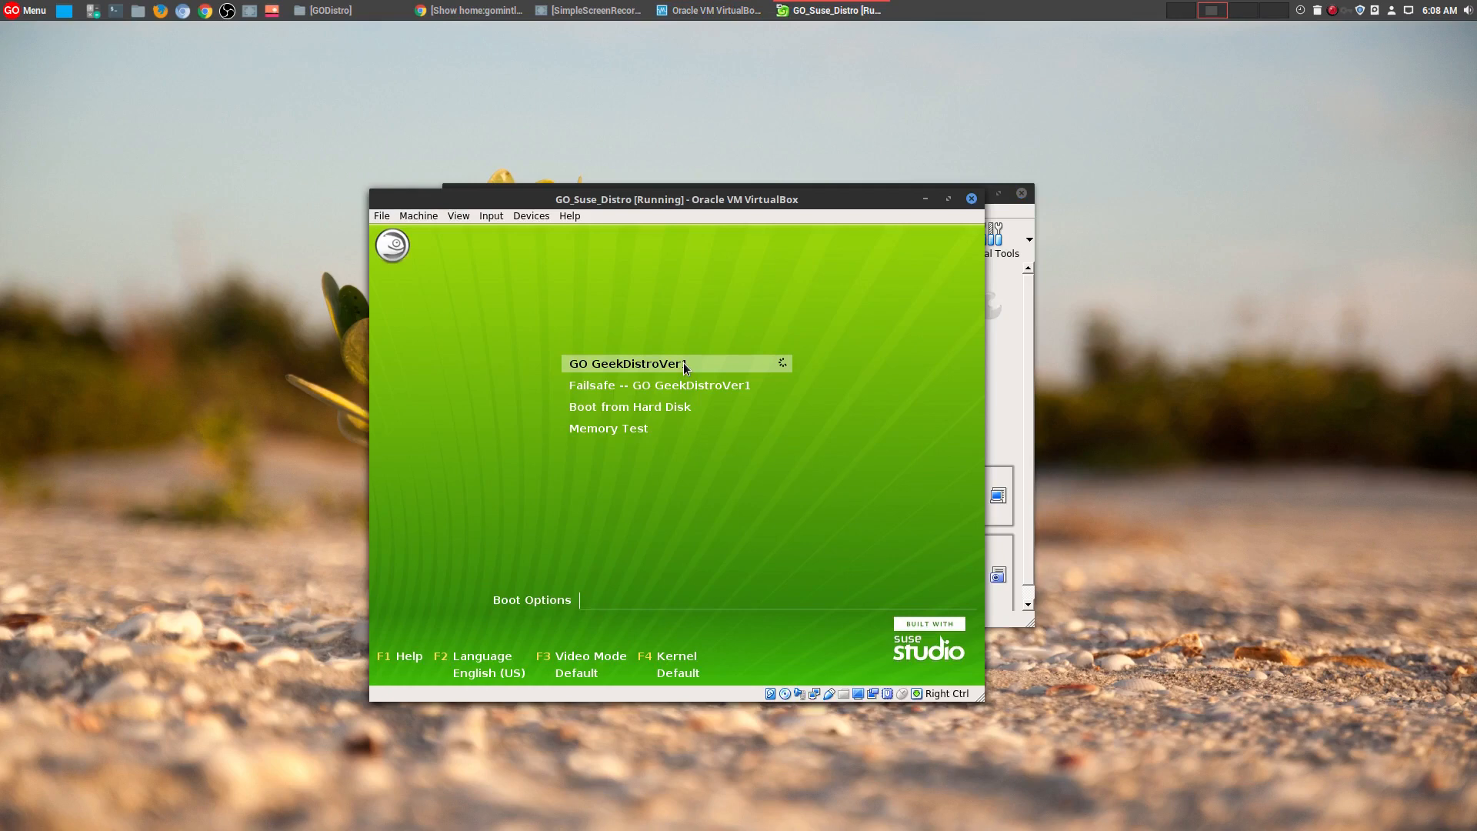
left_click(681, 405)
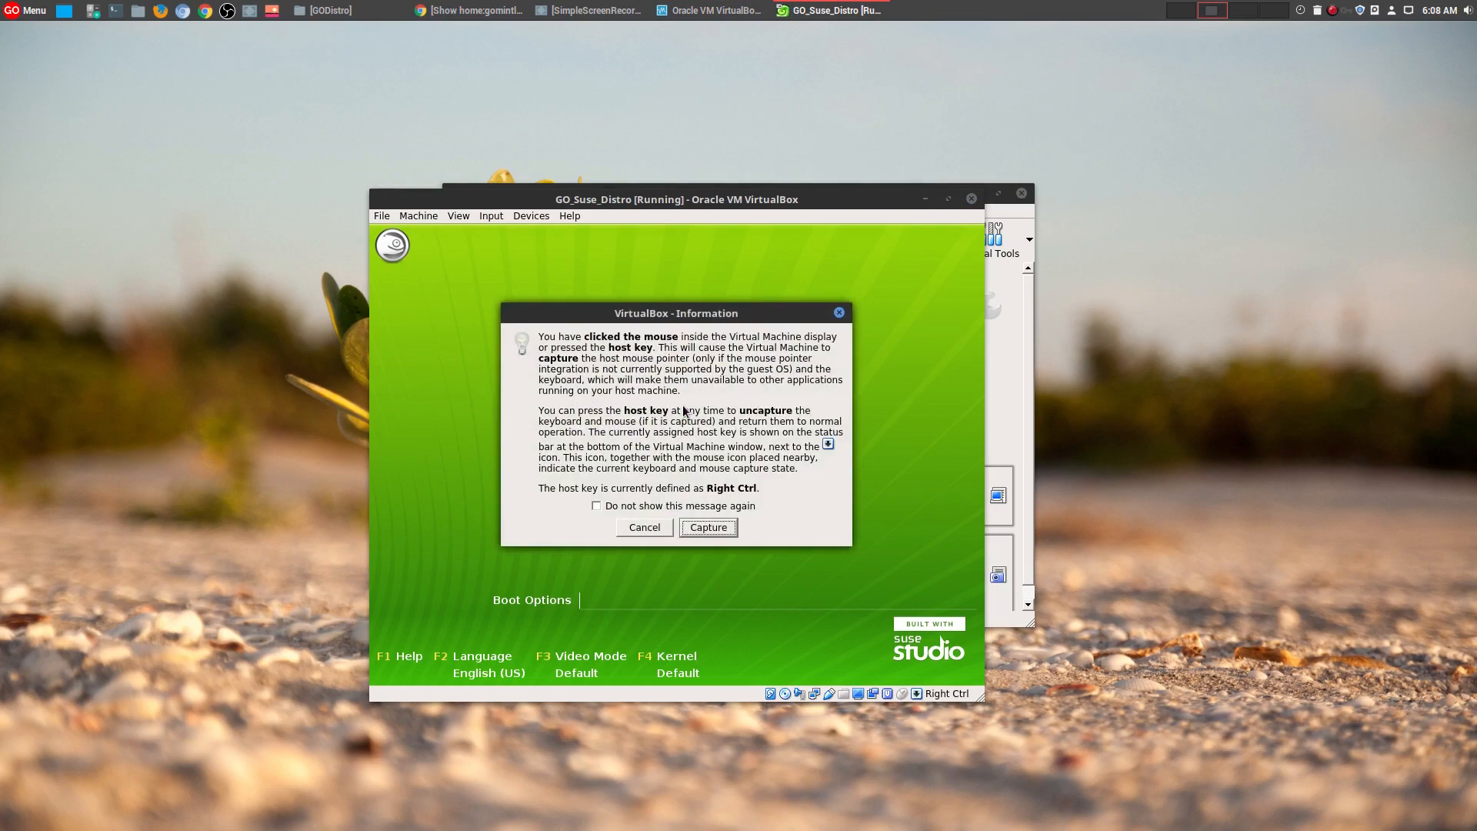
left_click(663, 527)
key("Down")
key("Down")
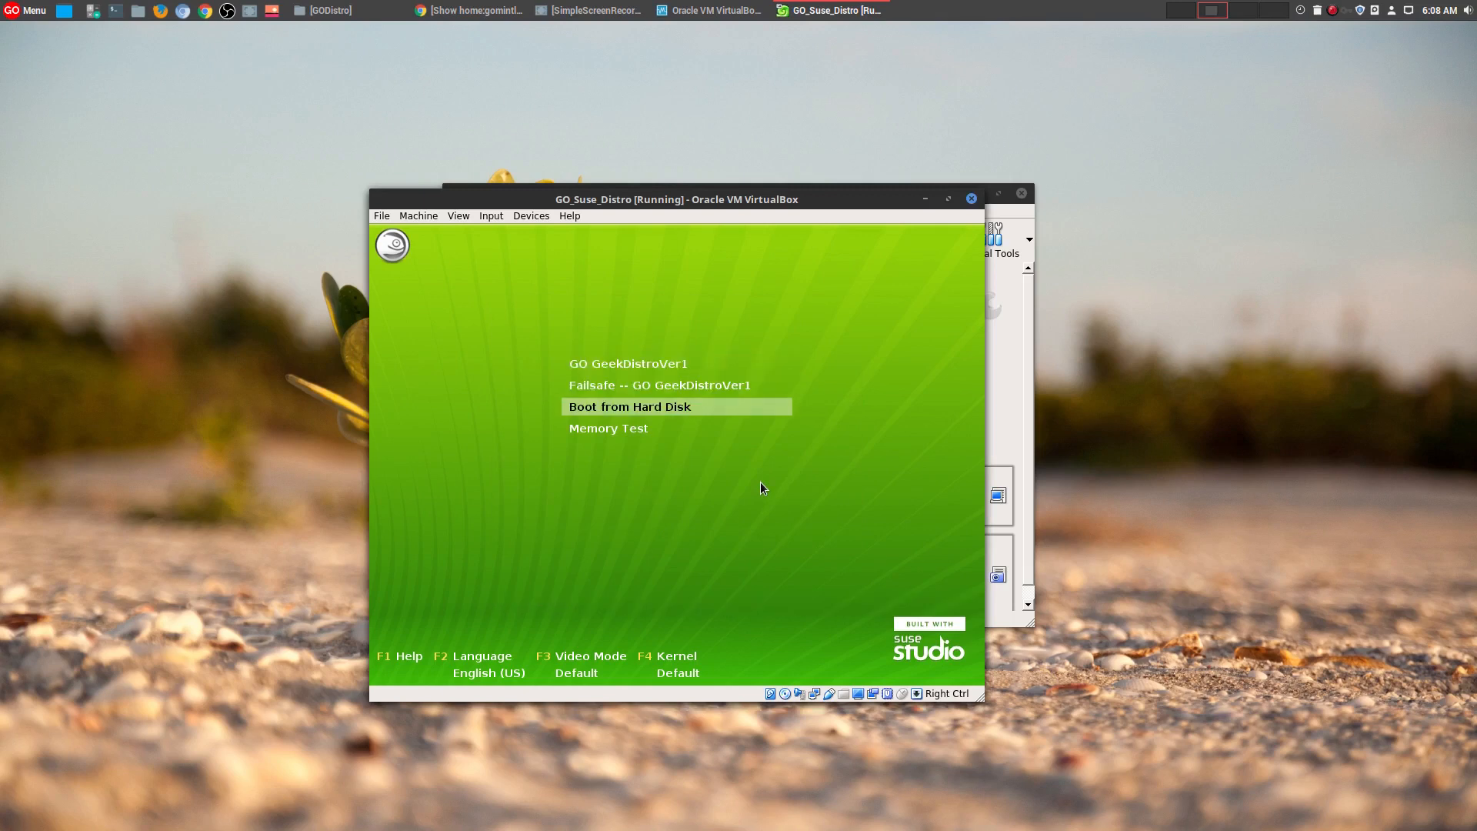
key("Return")
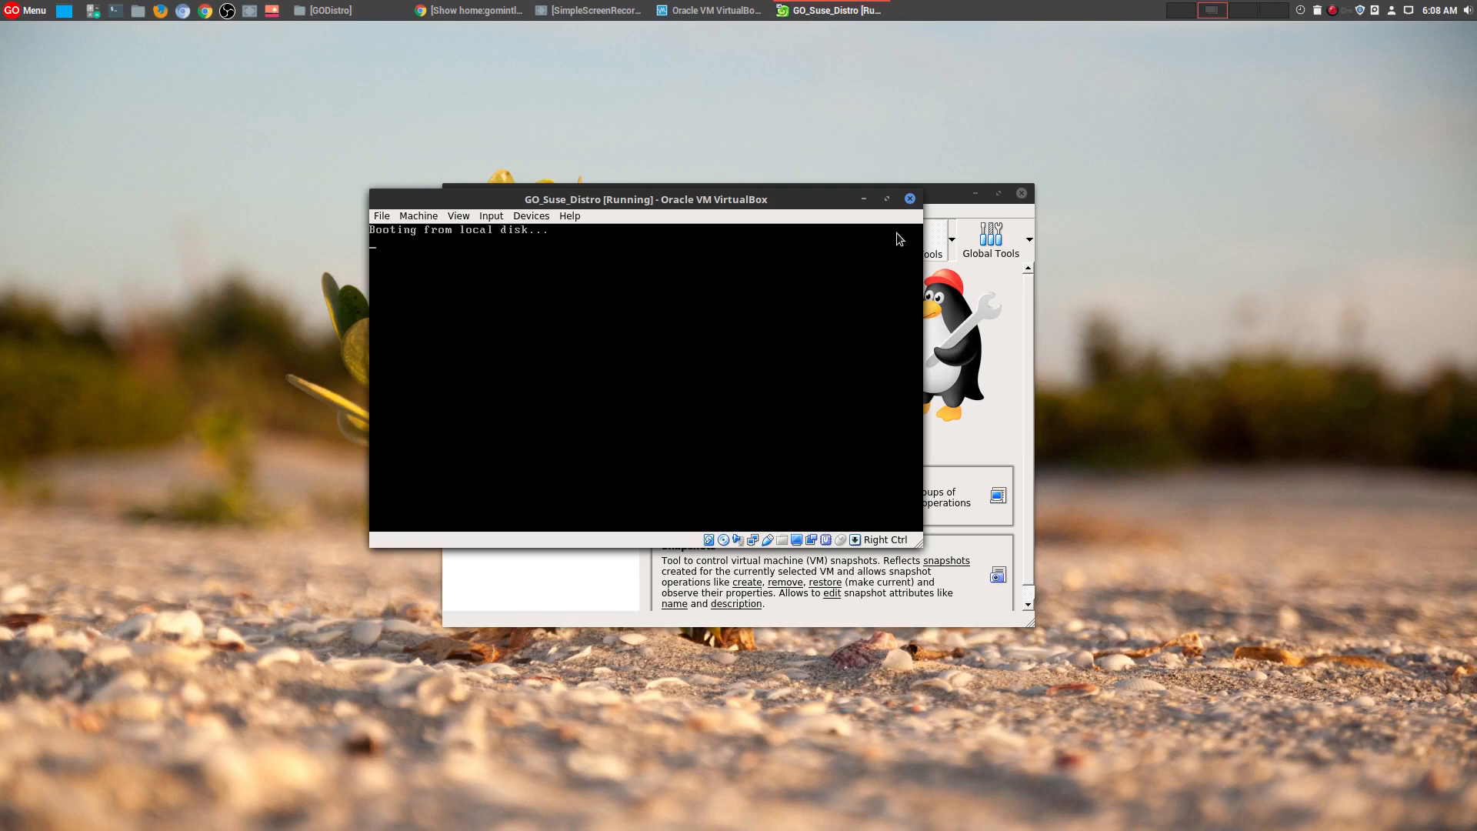
- Power off the GO_Suse_Distro virtual machine without saving its state and start it again
left_click(910, 199)
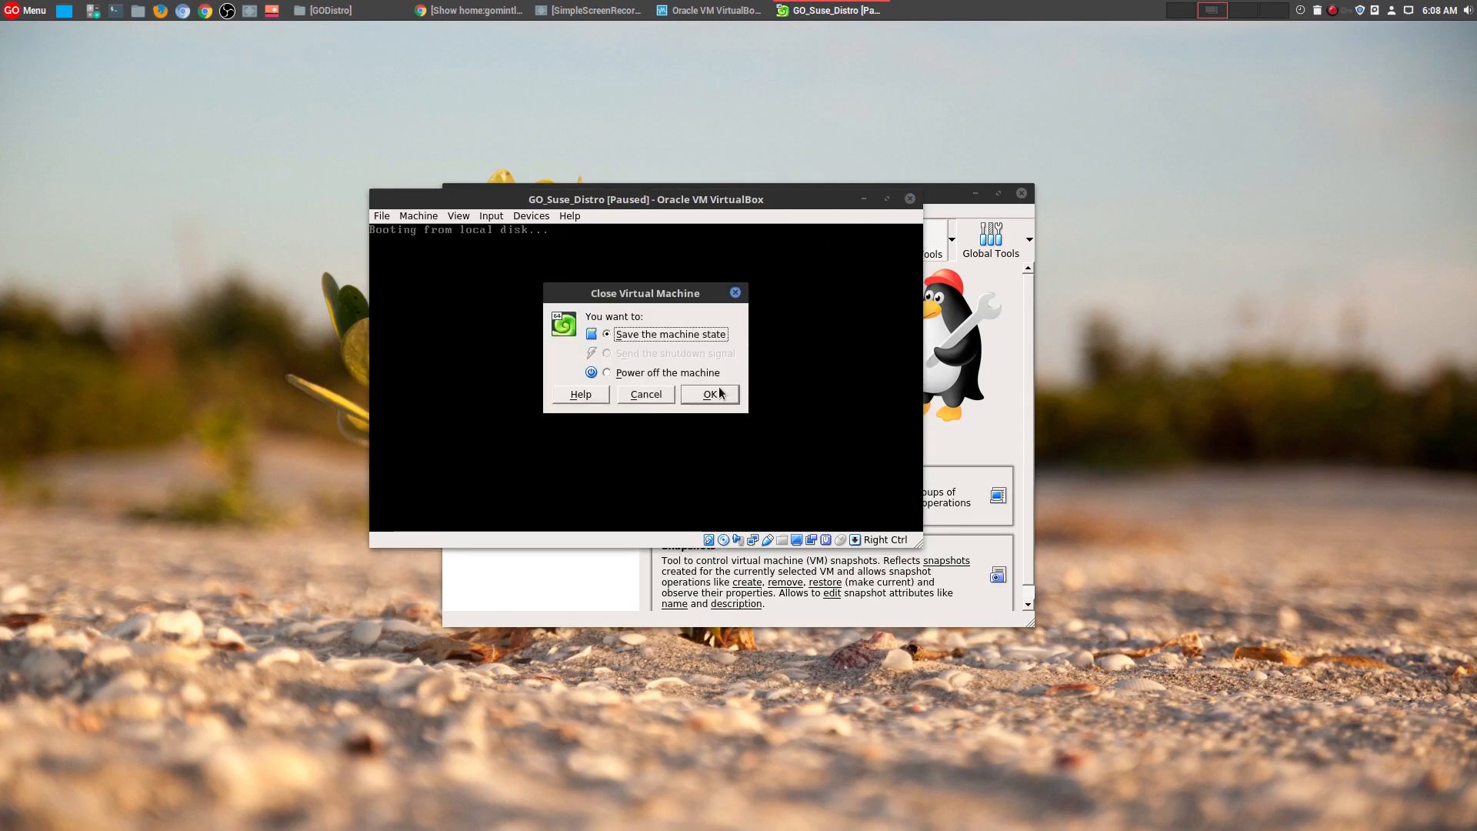
left_click(683, 373)
left_click(710, 394)
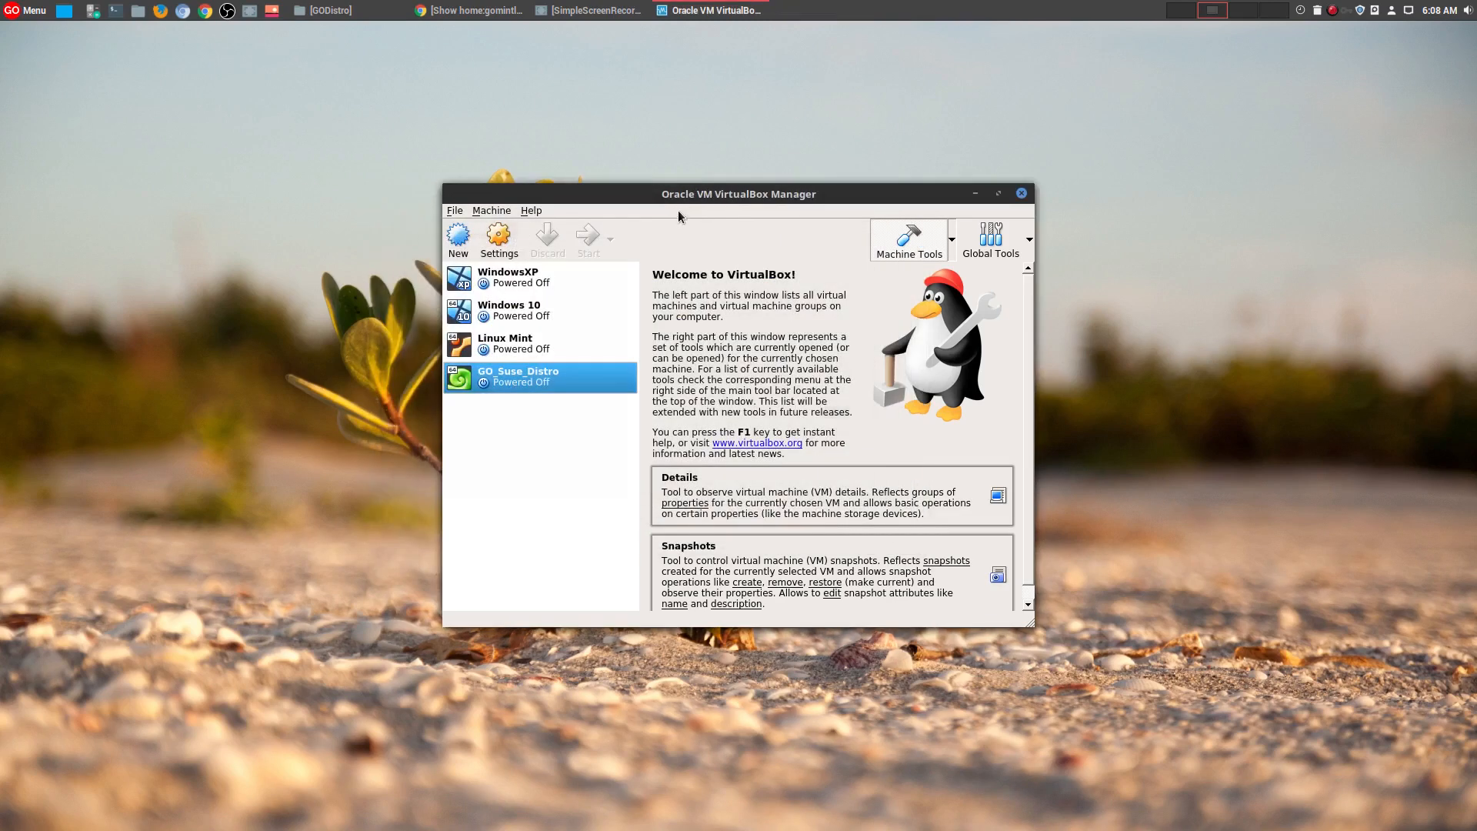
left_click(587, 242)
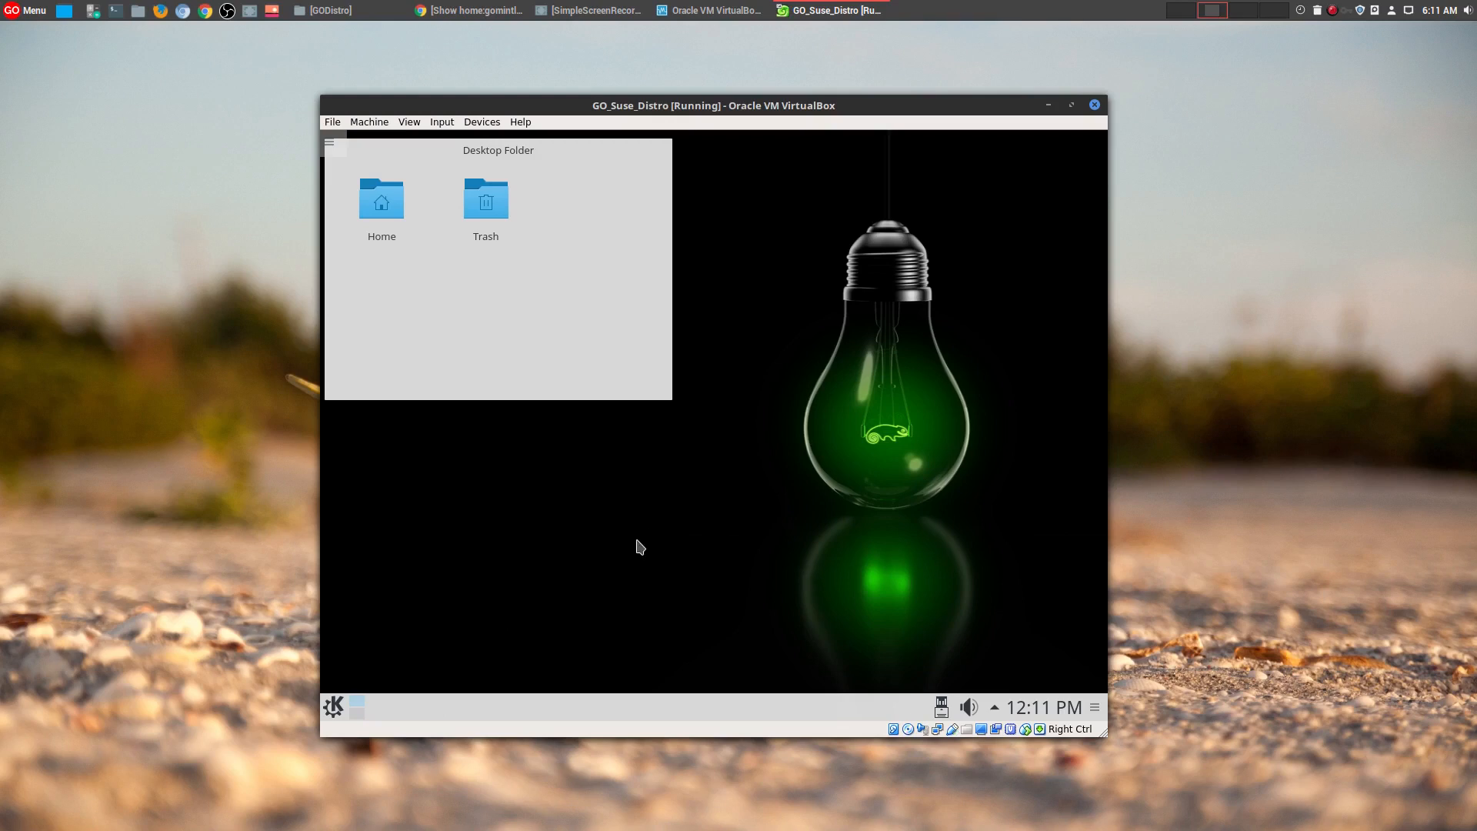
- Examine the application launcher's categories in the live session, including Graphics, Multimedia, Settings and System, and close it
left_click(331, 710)
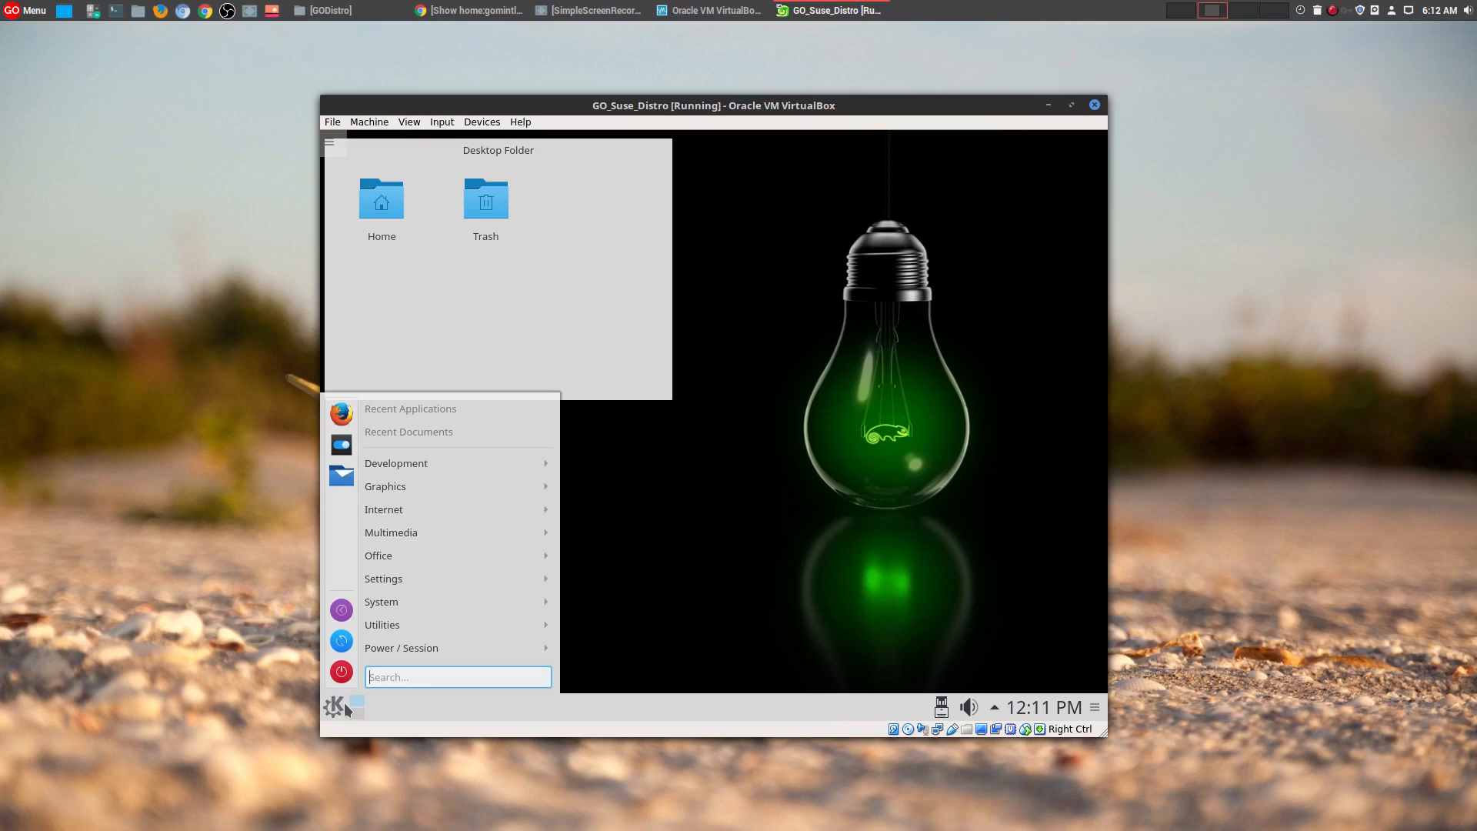
mouse_move(409, 474)
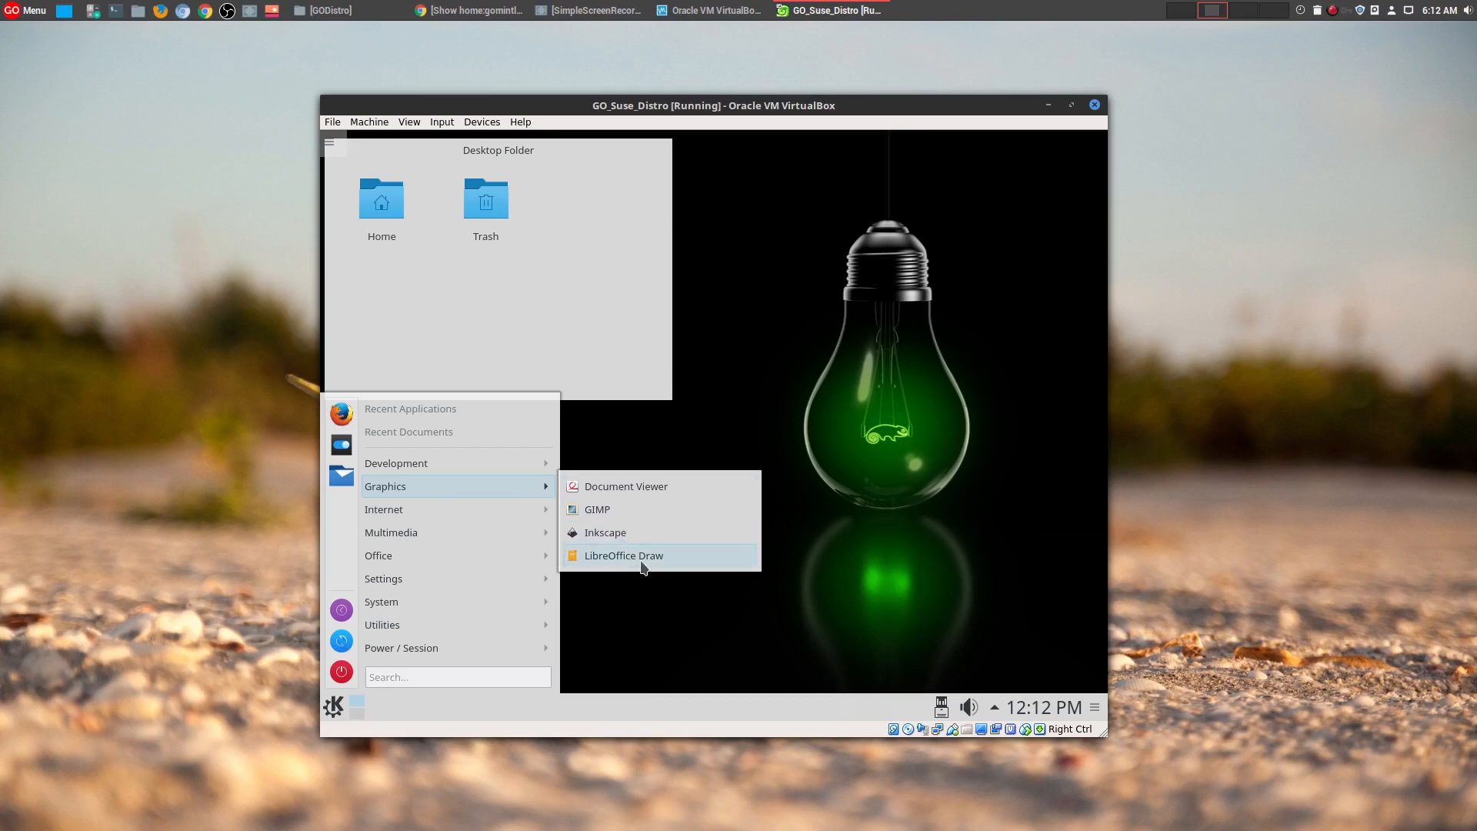
mouse_move(462, 513)
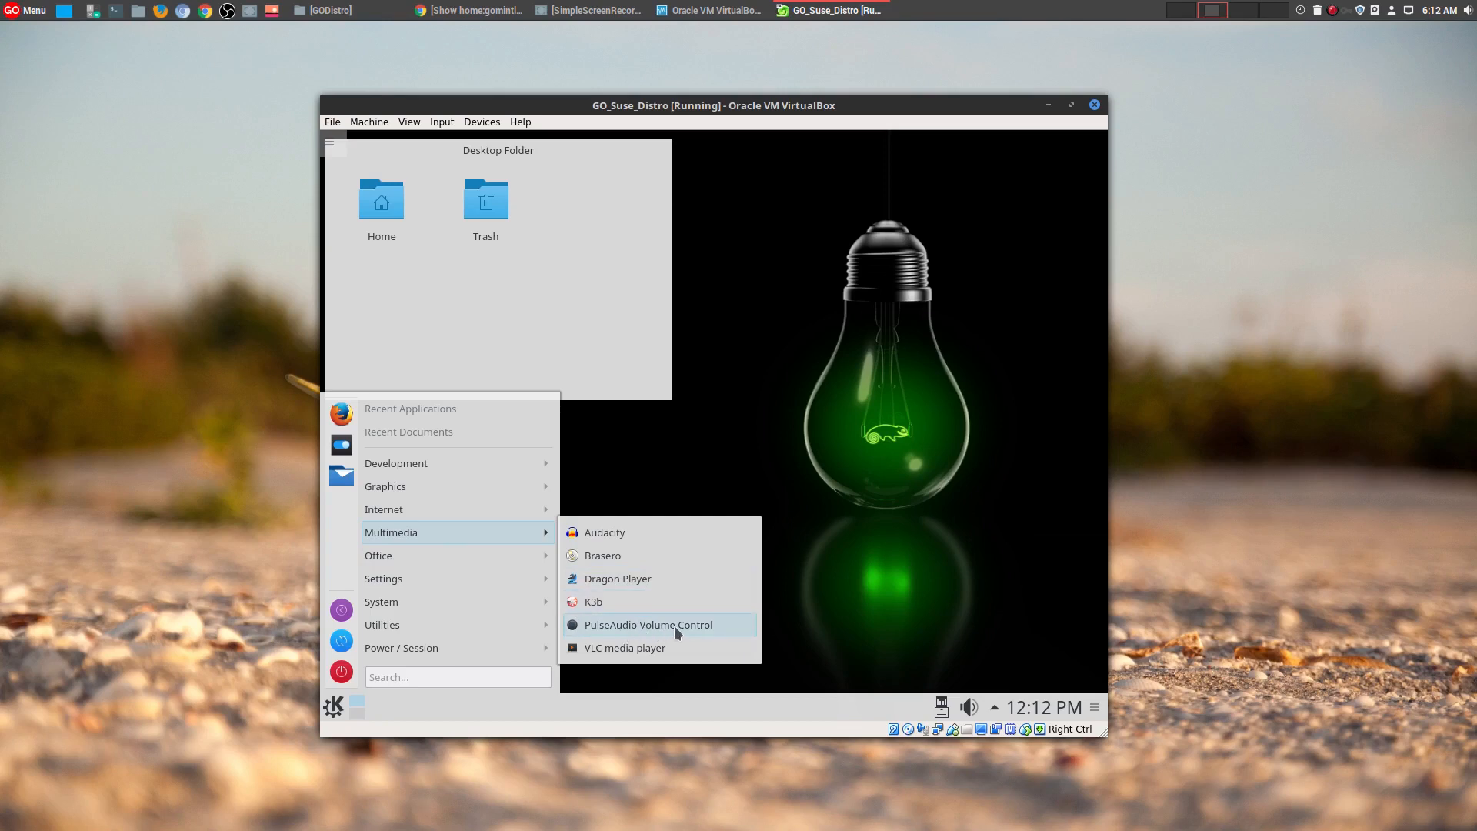
mouse_move(469, 586)
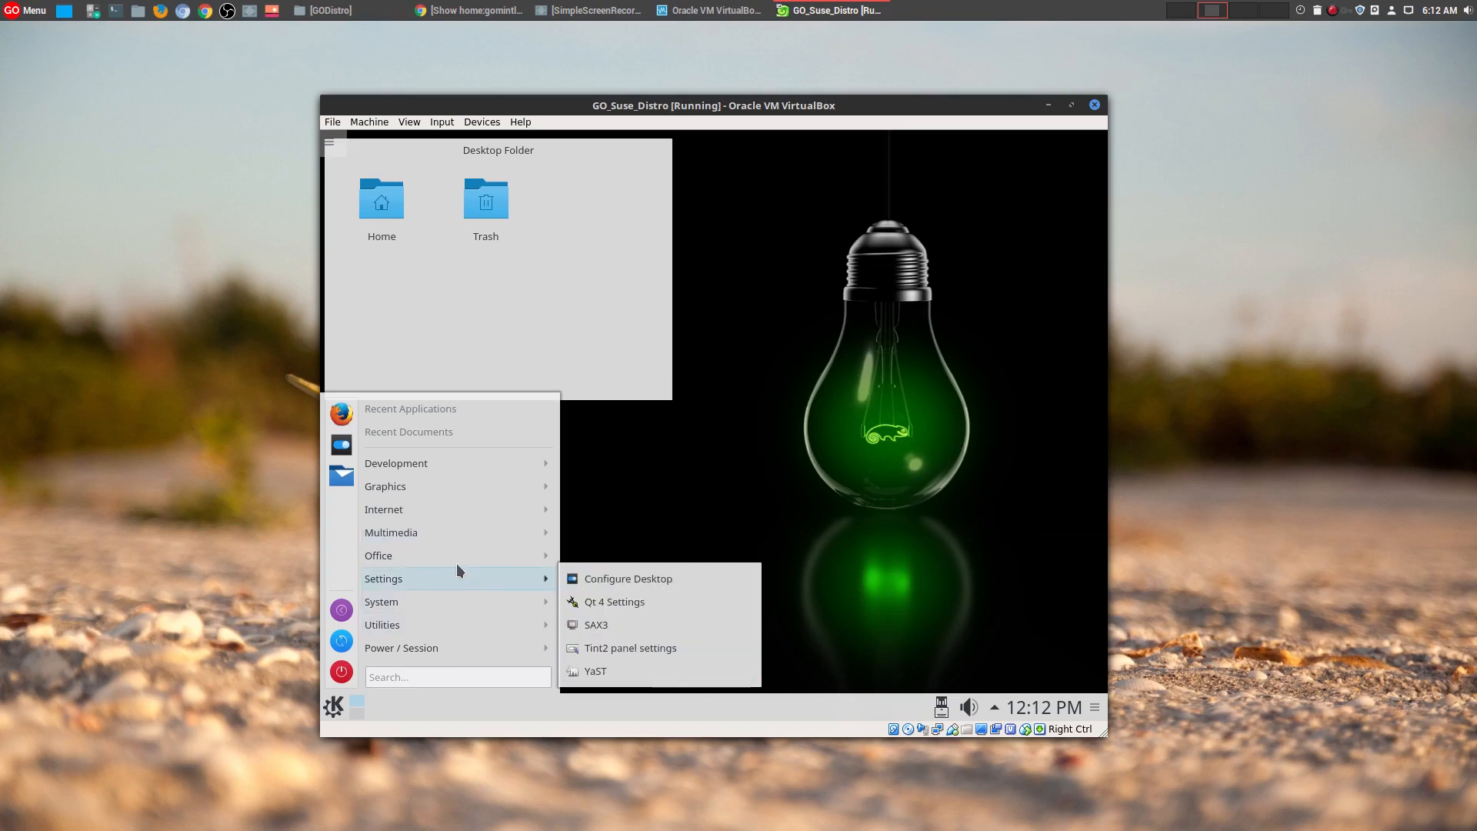
mouse_move(453, 563)
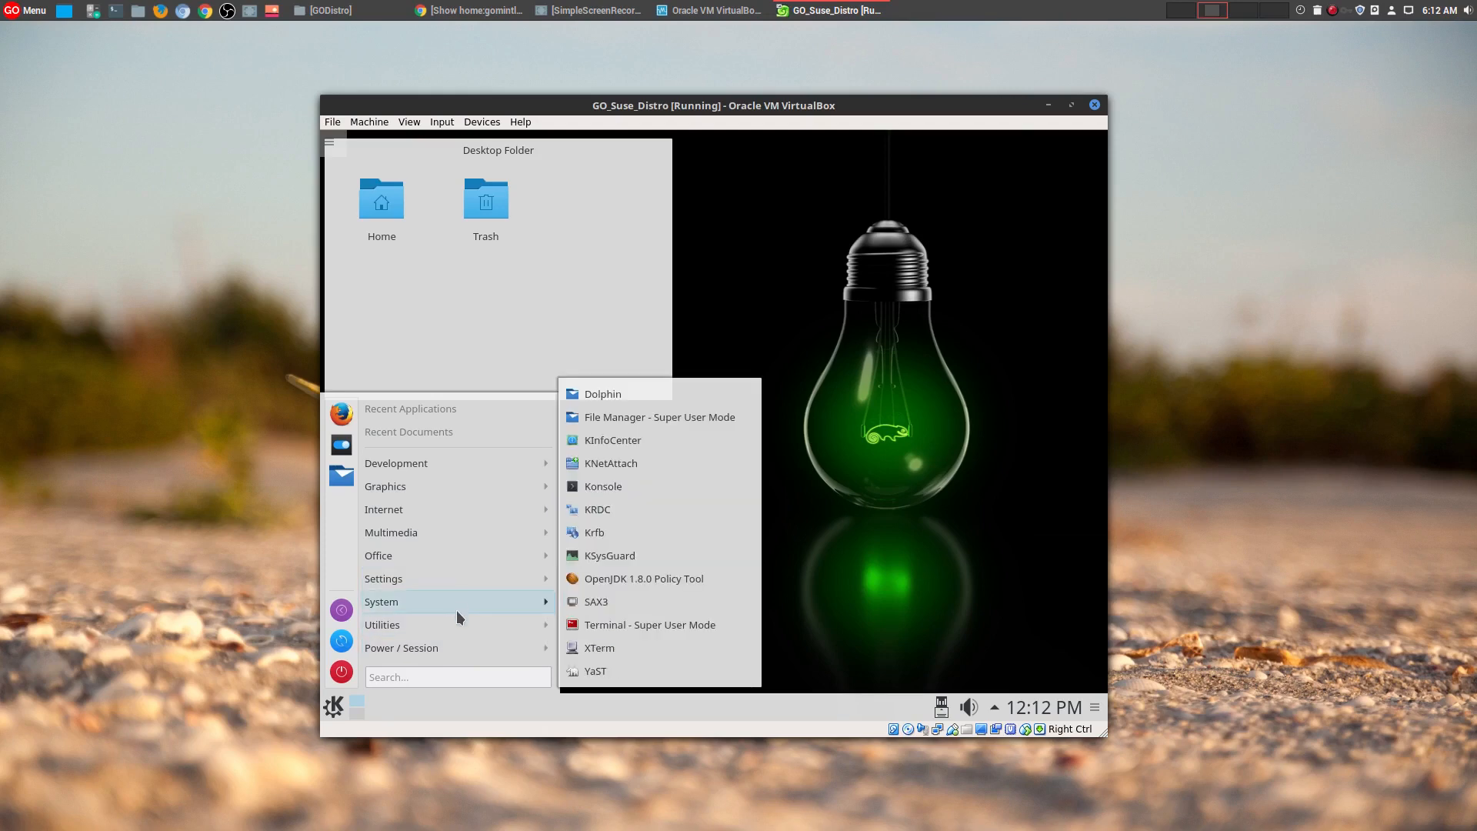
mouse_move(469, 650)
left_click(829, 390)
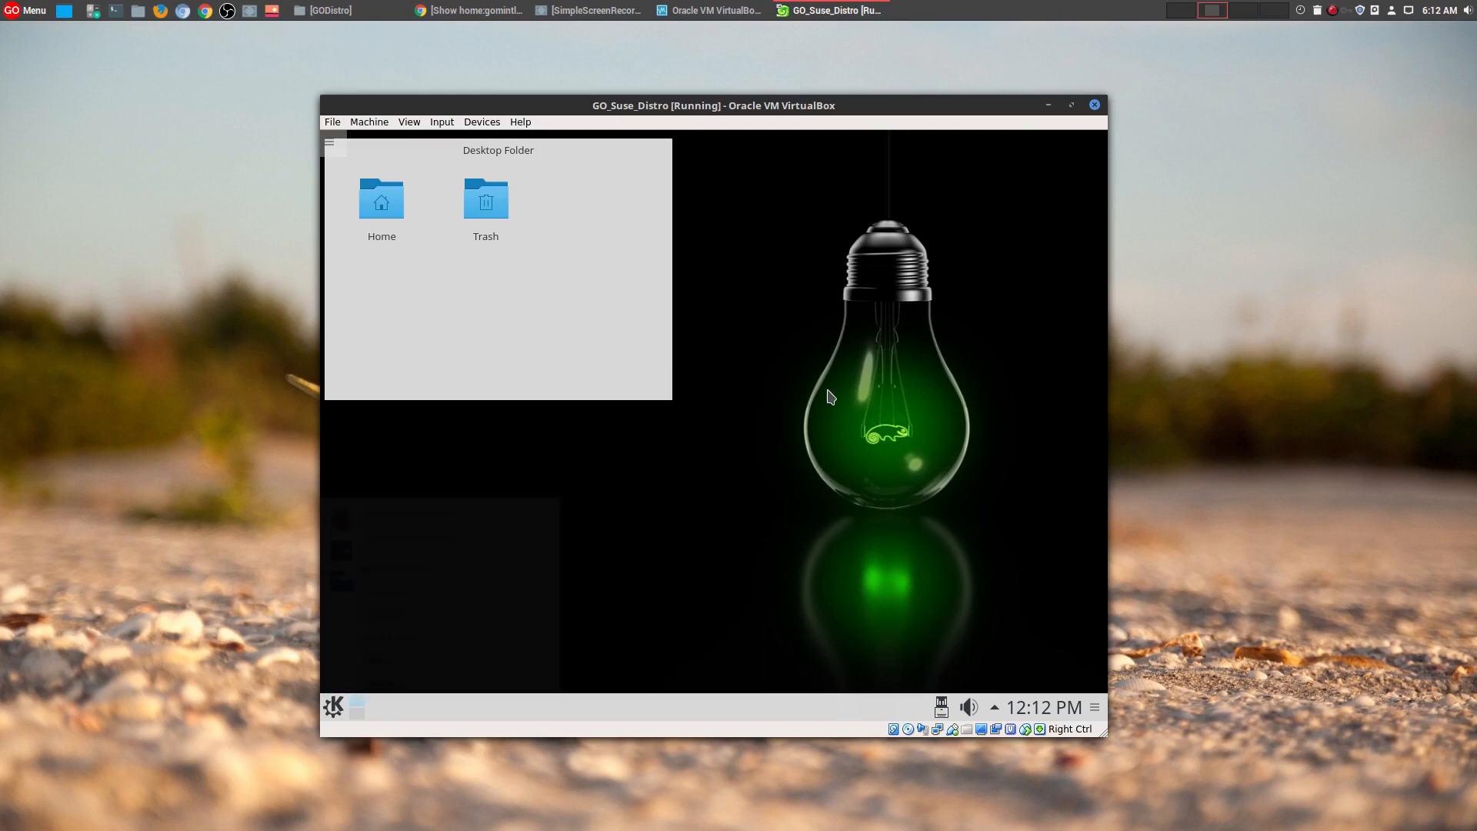
- Change the distro's desktop wallpaper to the multicoloured geometric image in Desktop Settings and apply it
right_click(830, 389)
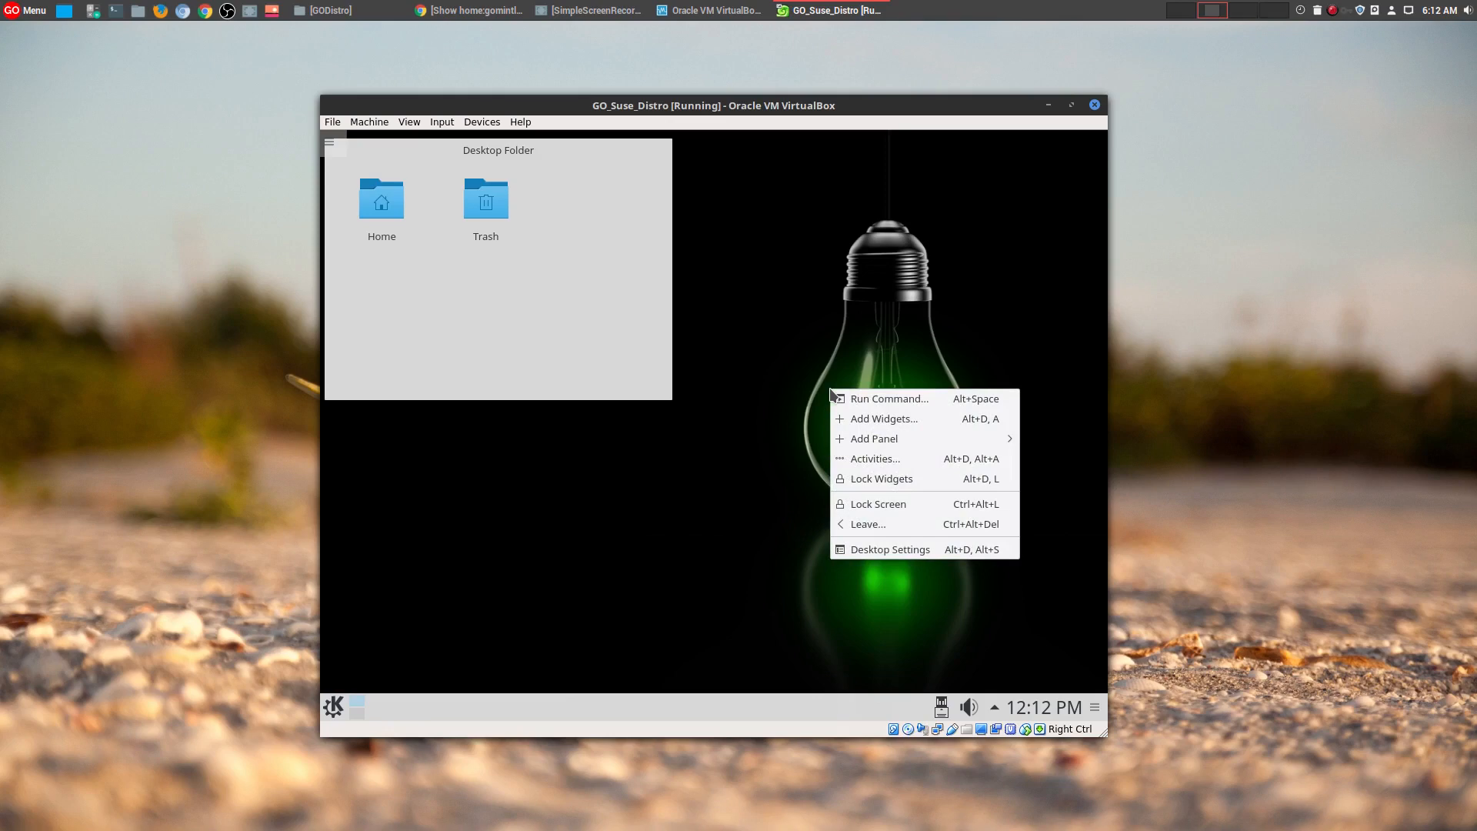
left_click(890, 550)
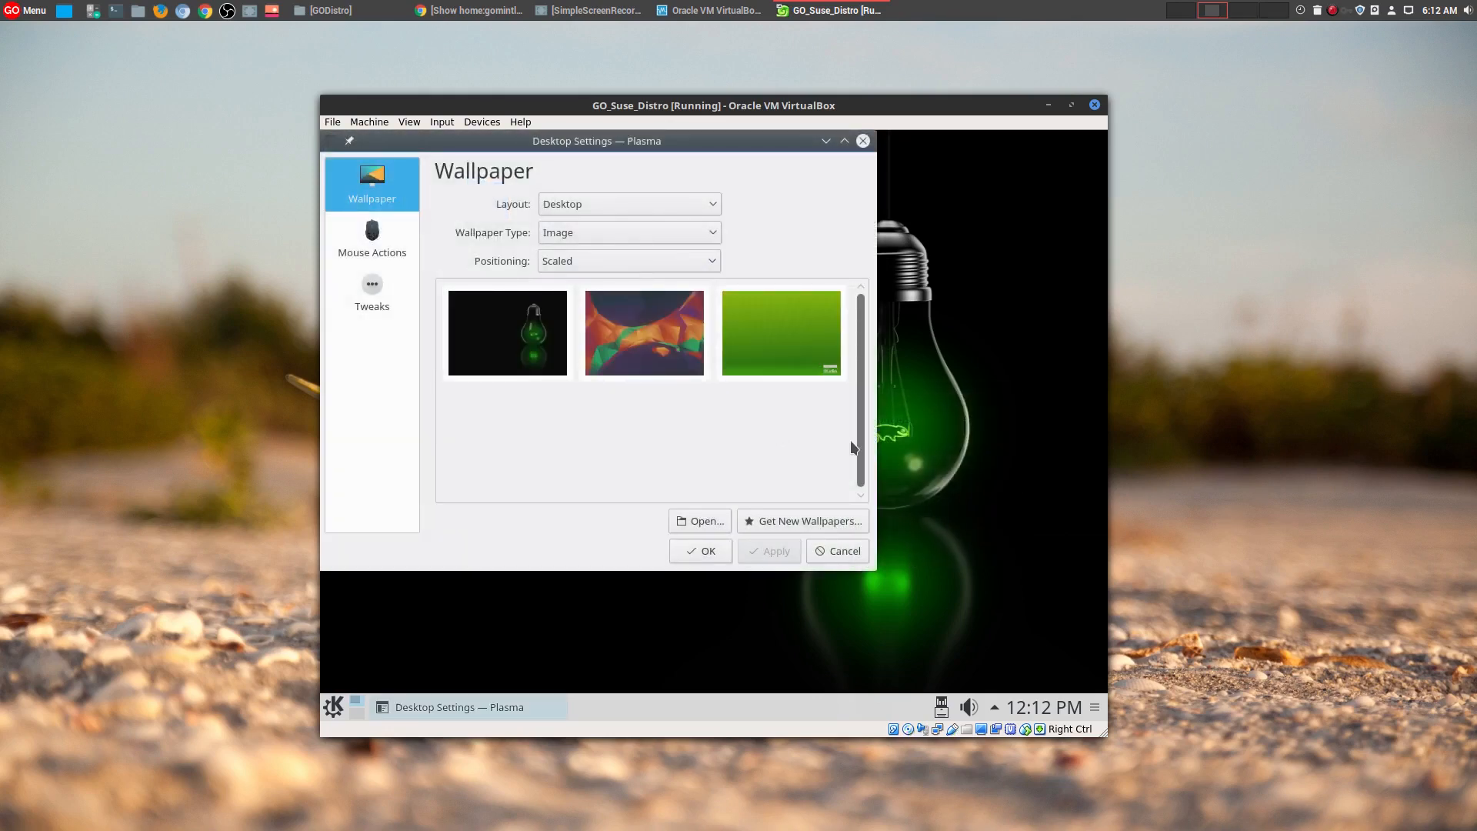
left_click(647, 327)
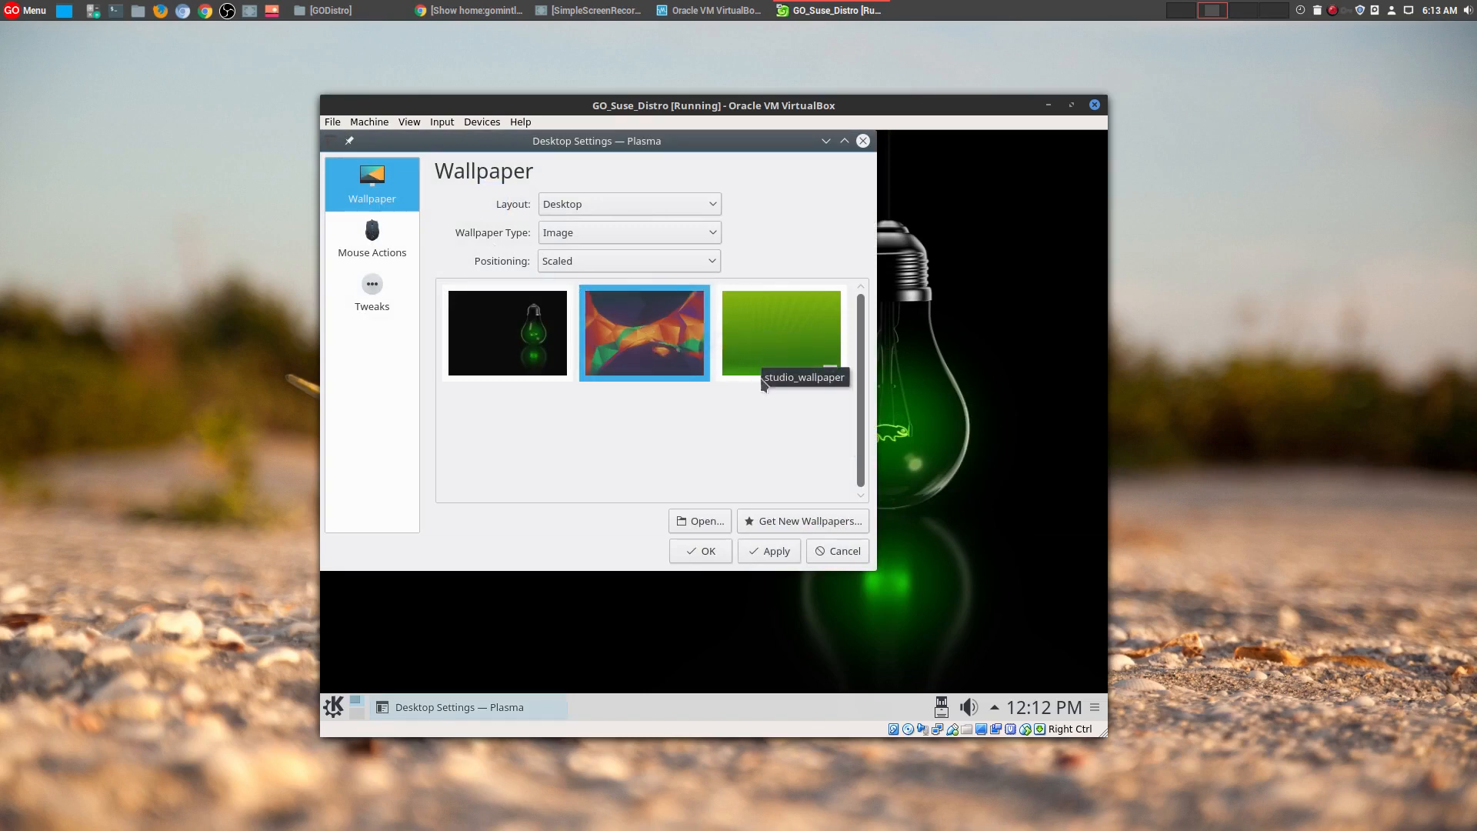
left_click(777, 559)
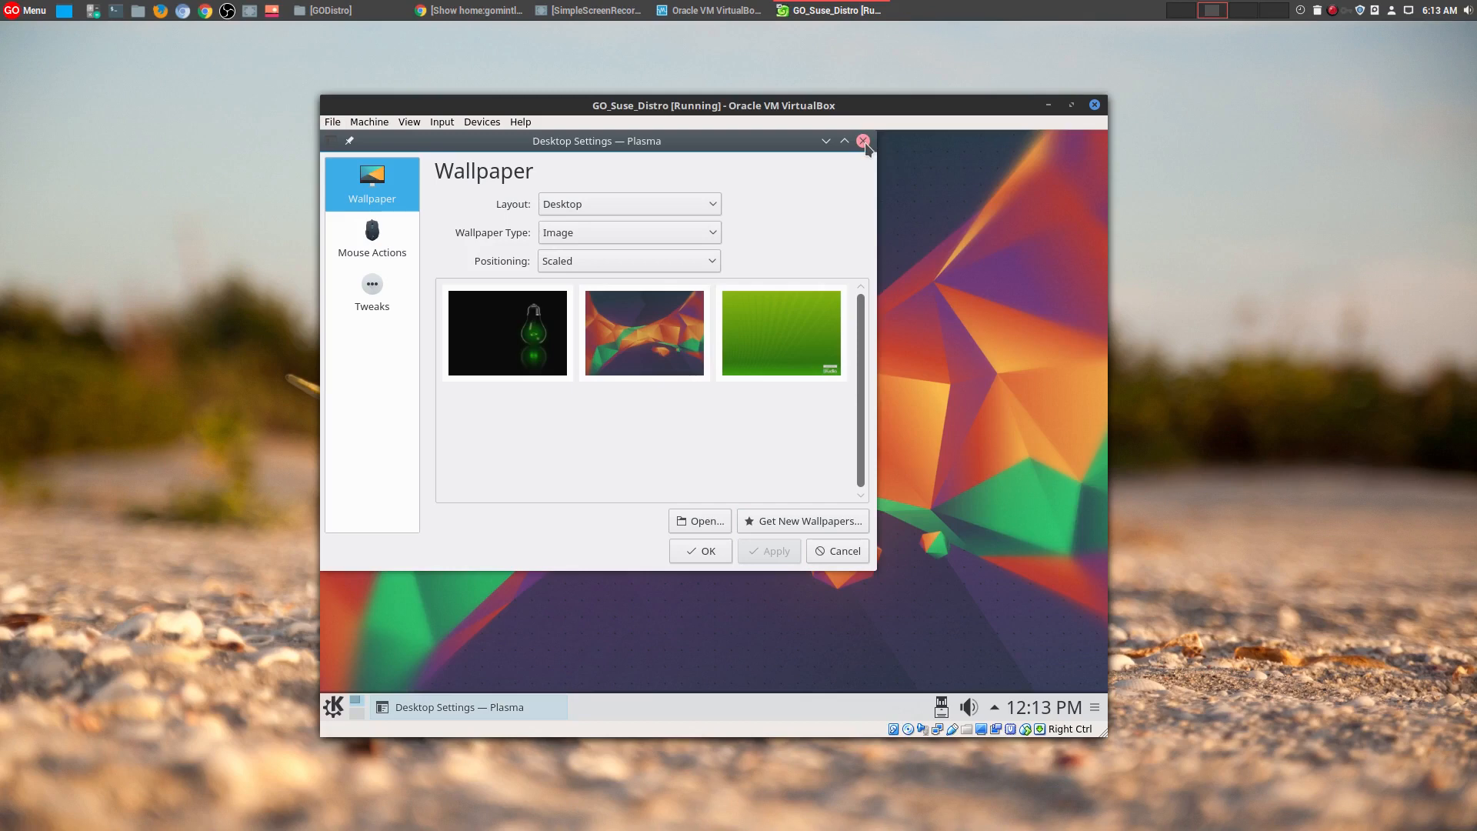
- Review the Mouse Actions, Tweaks and Wallpaper pages of Desktop Settings and close the dialog
left_click(376, 250)
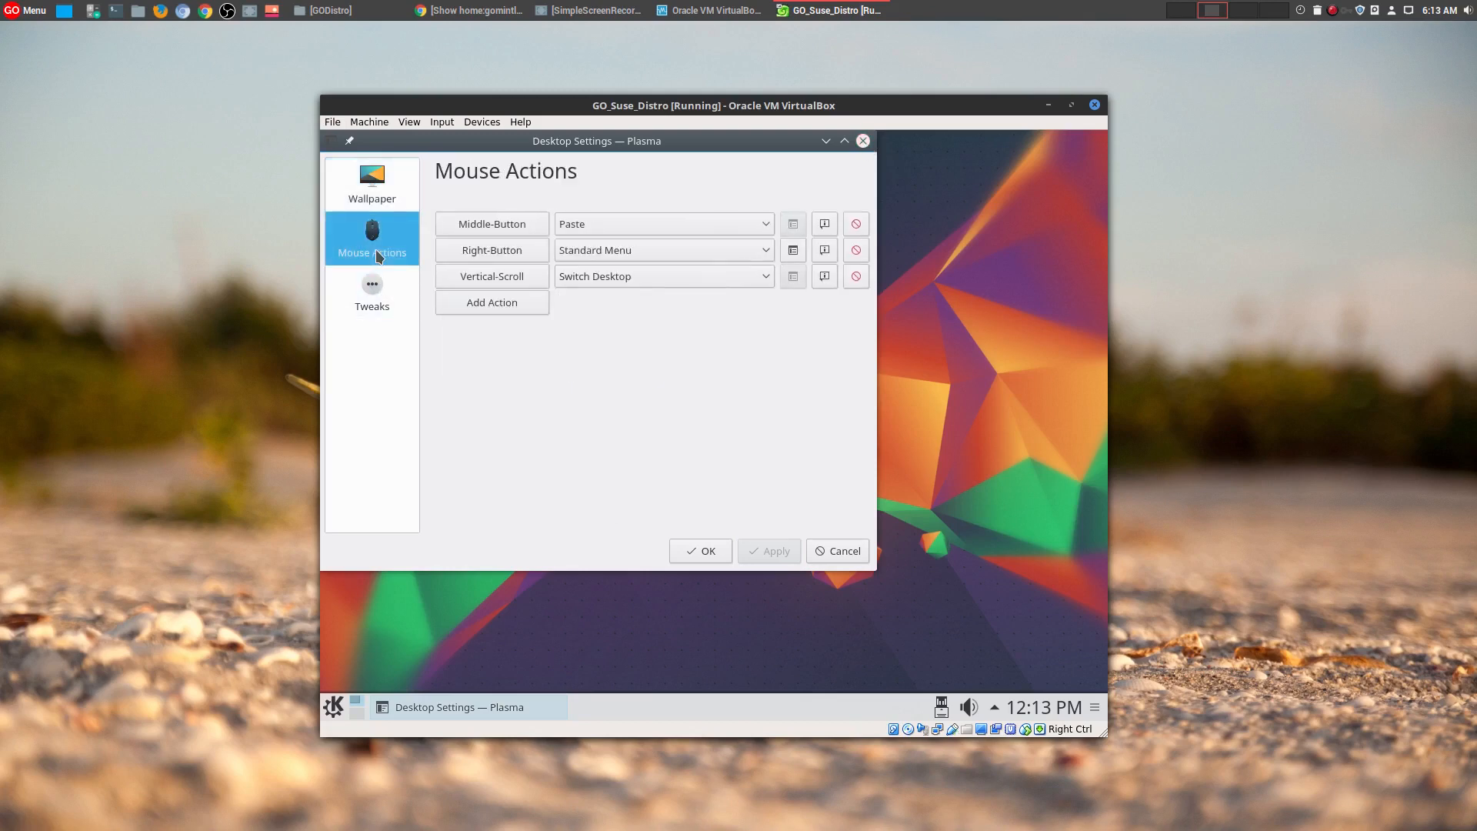
left_click(371, 289)
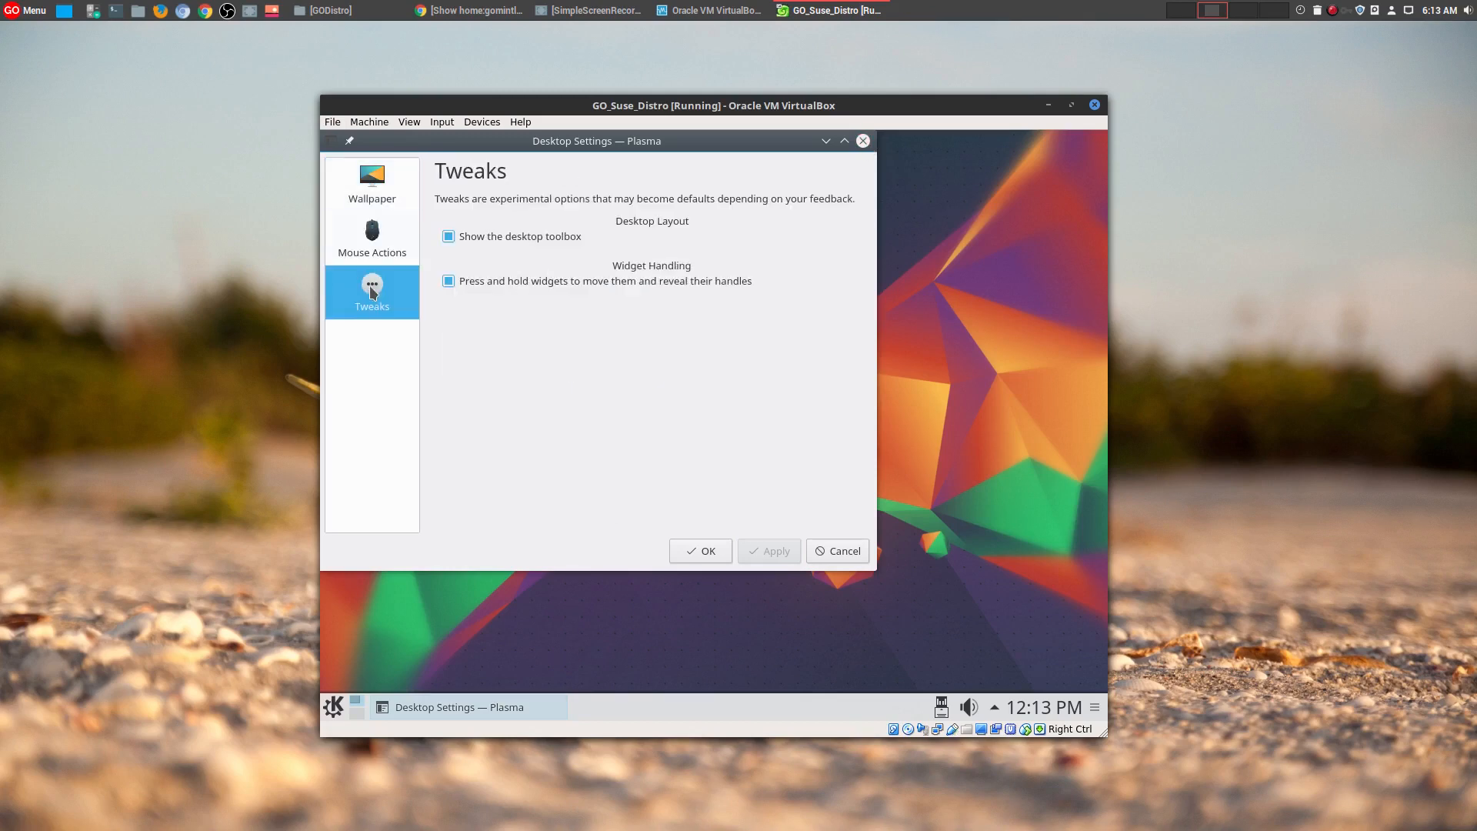
left_click(381, 242)
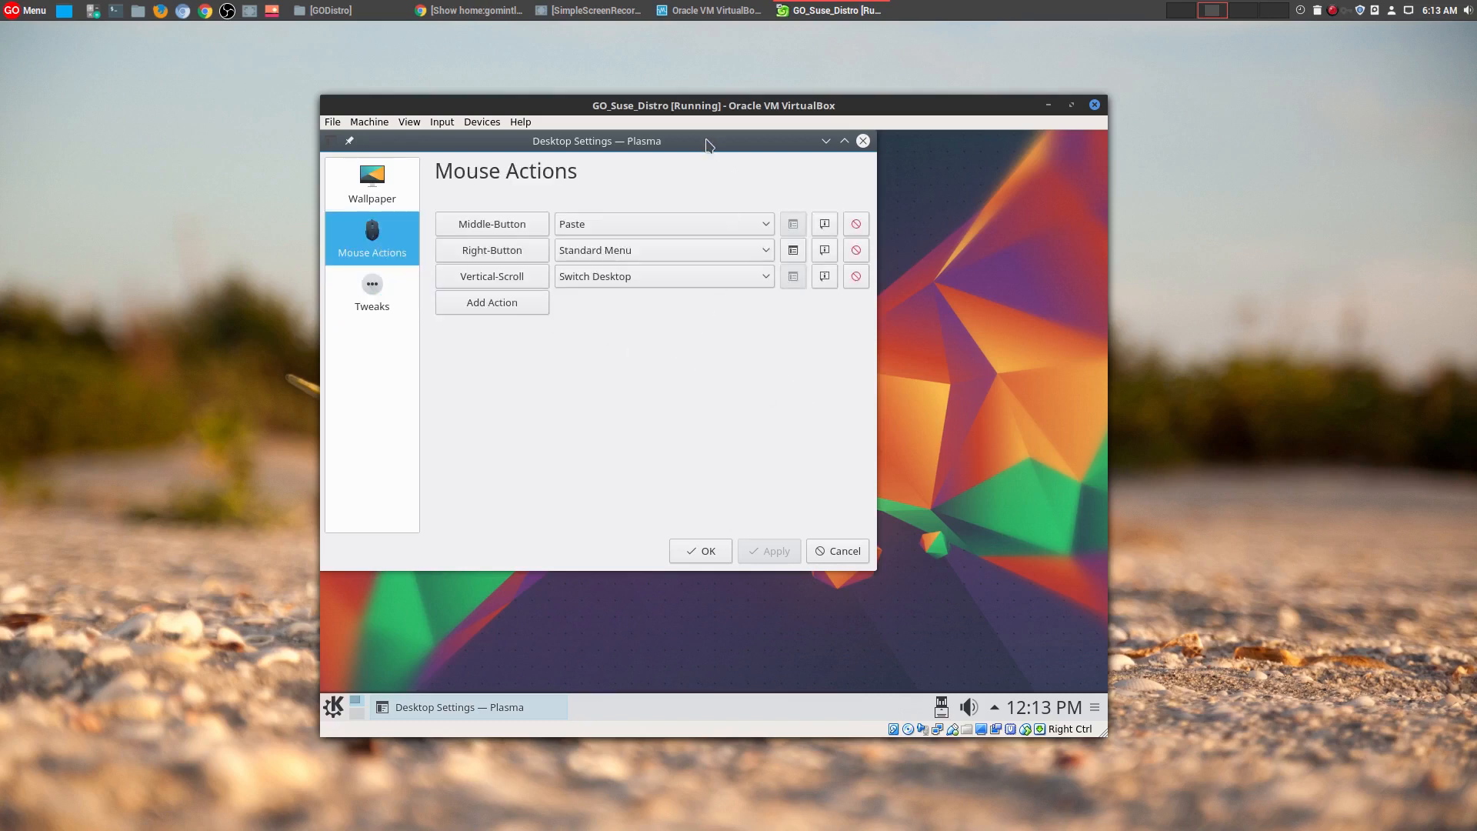
left_click_drag(707, 145, 794, 213)
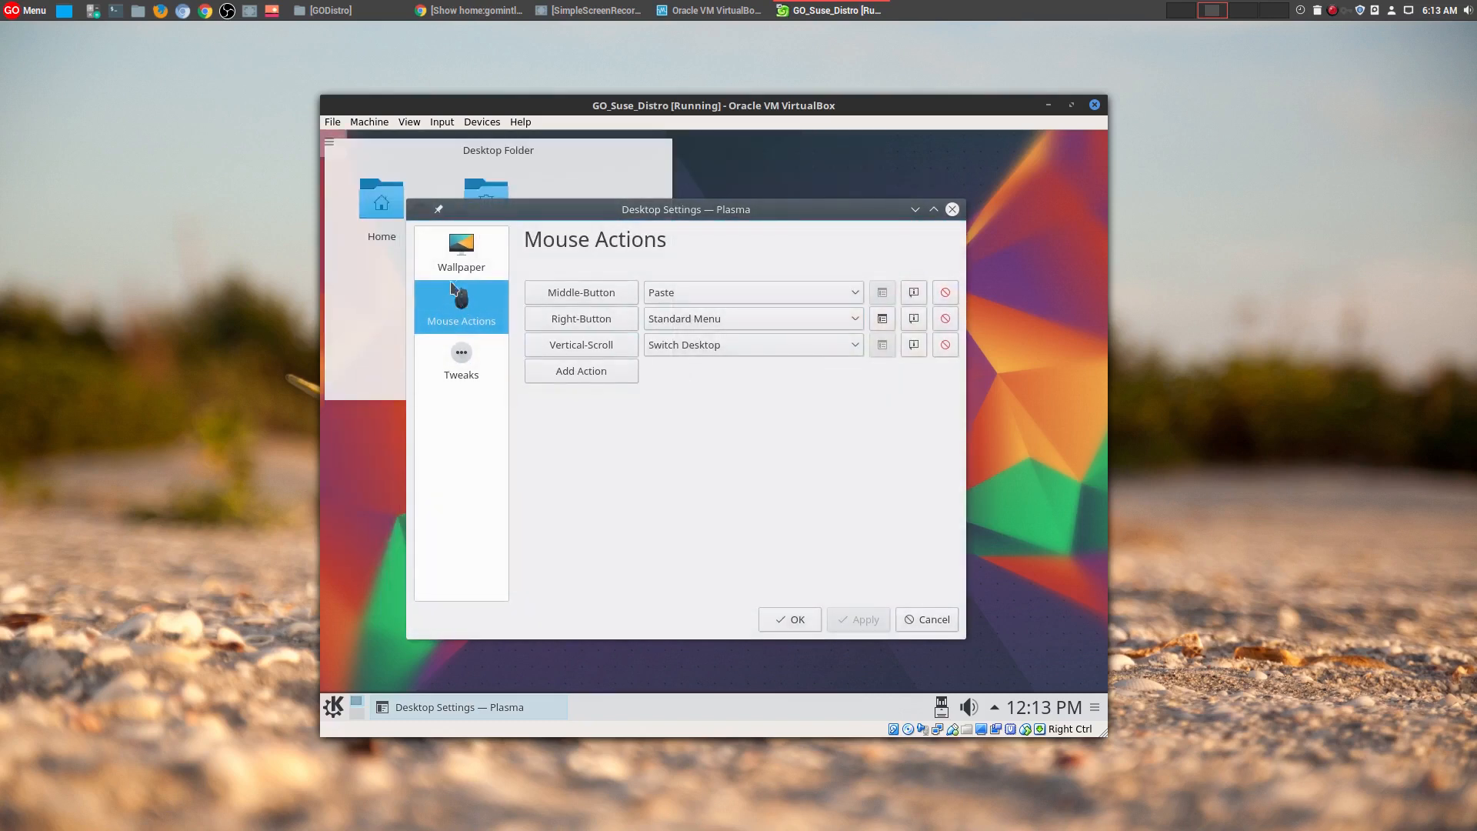
left_click(462, 254)
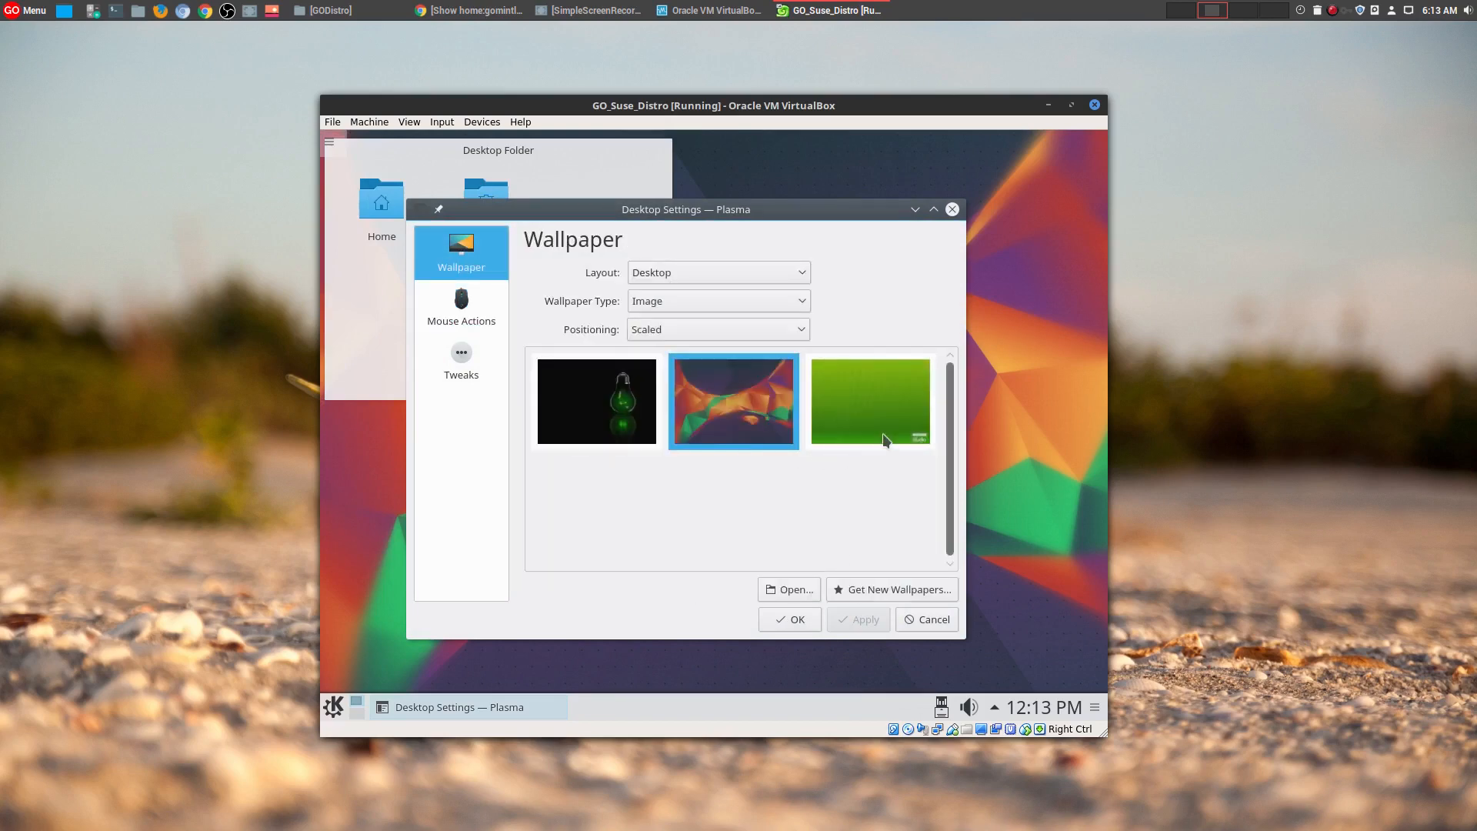
left_click(952, 210)
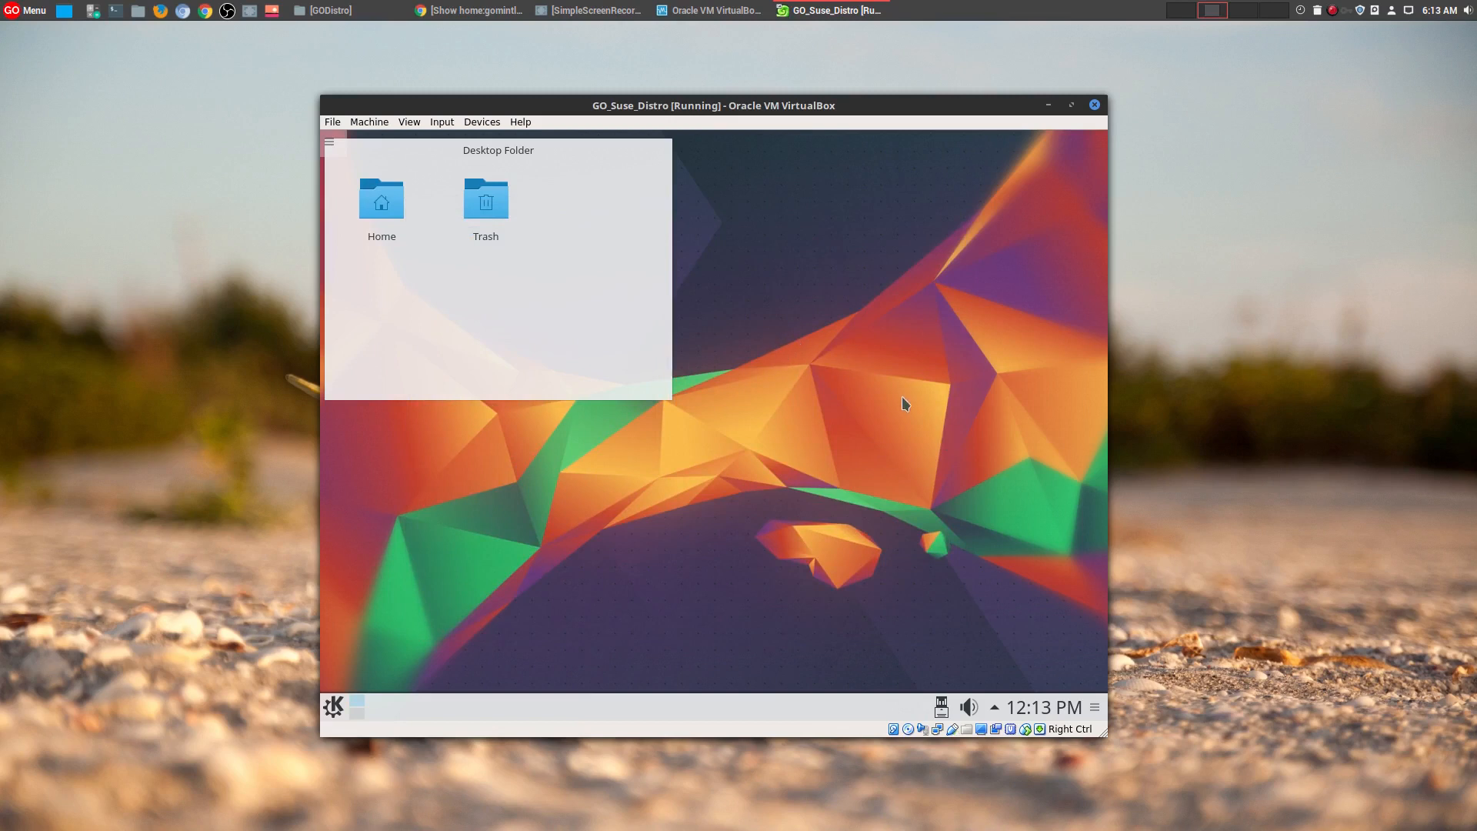
- Switch to Chrome, review the SUSE Studio welcome page, ISO file listing and Build Service package page, and return to the virtual machine
left_click(477, 12)
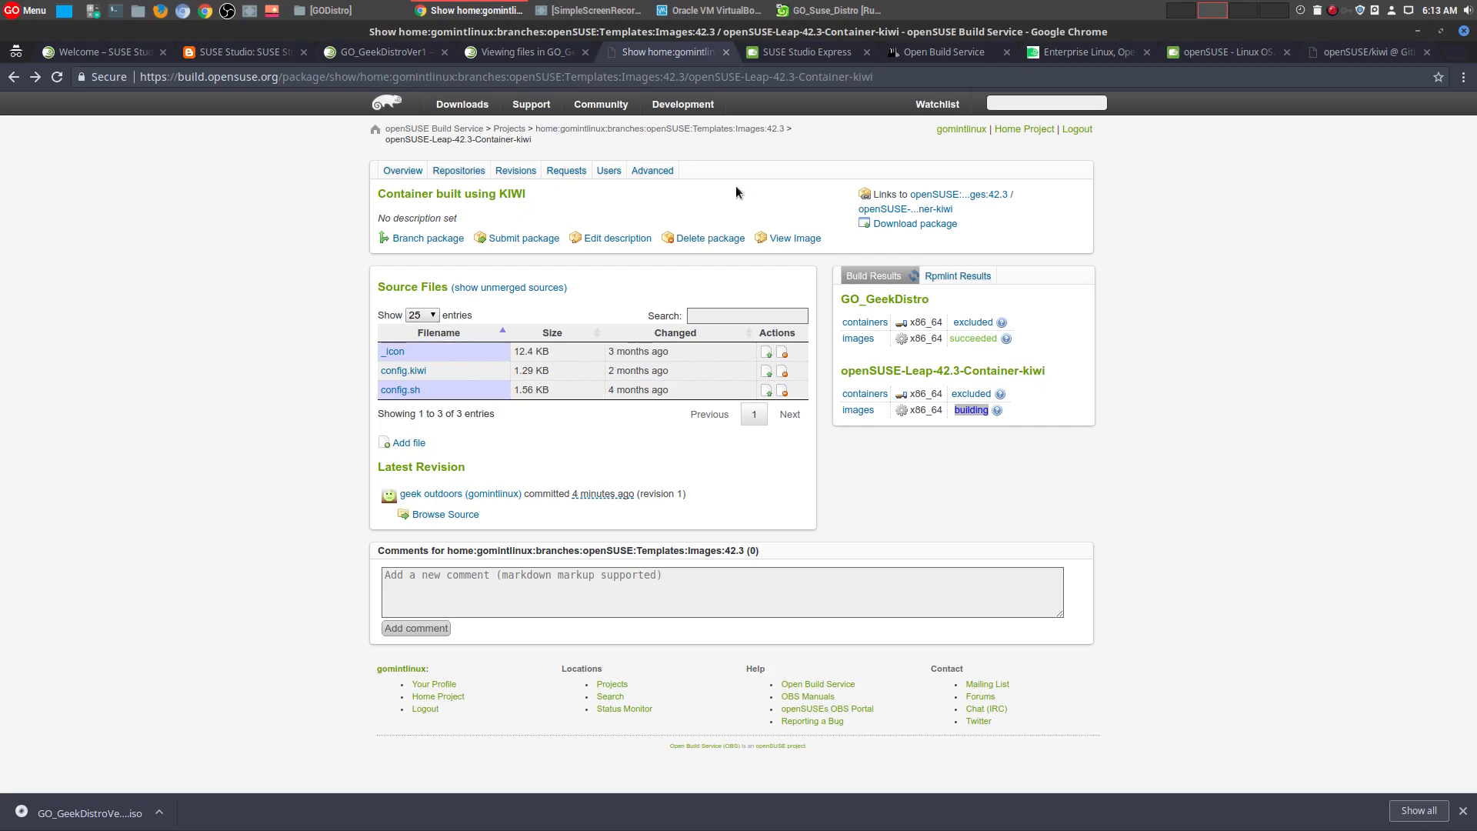
left_click(109, 57)
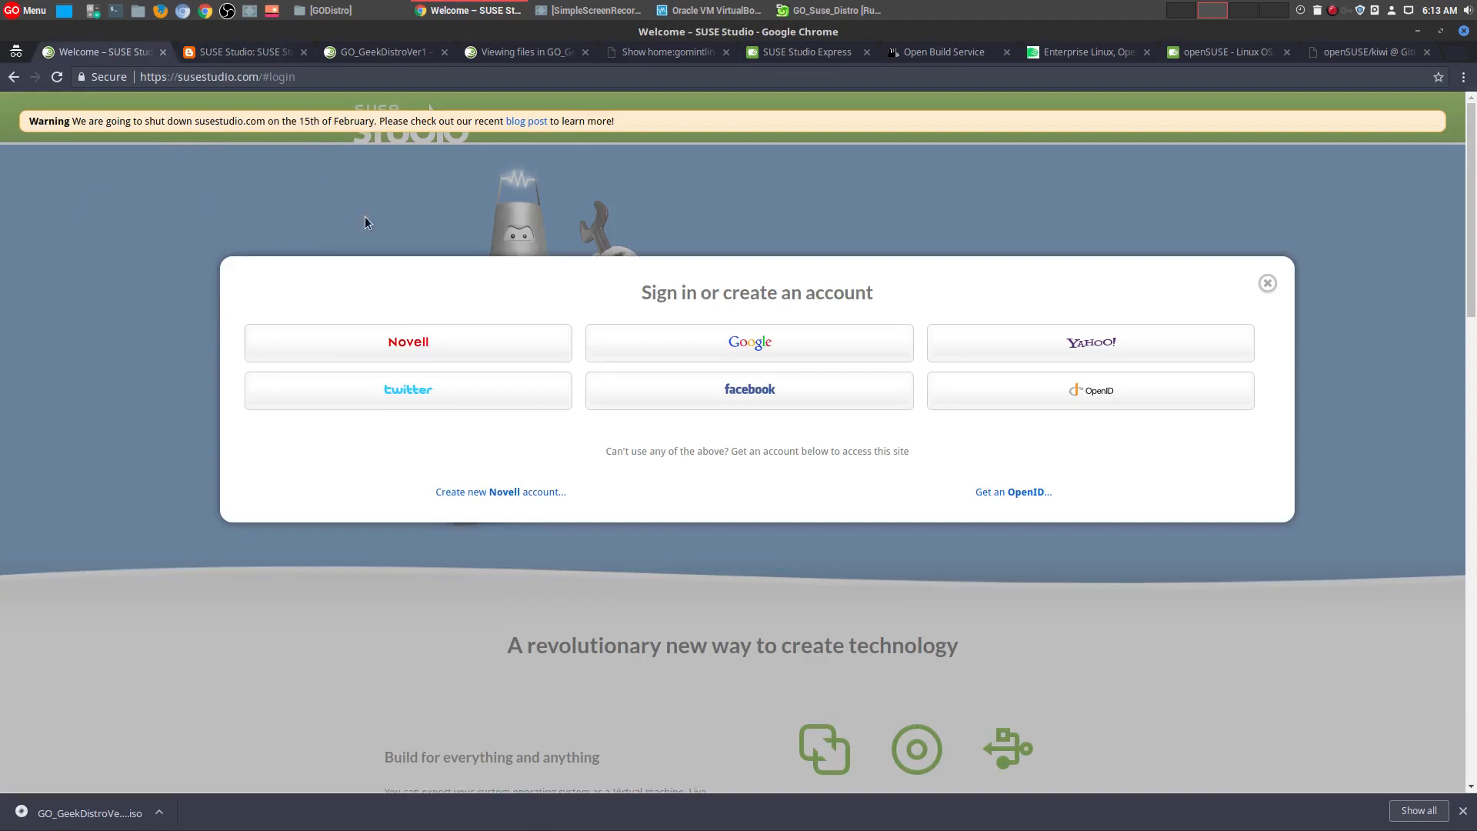
left_click(1268, 283)
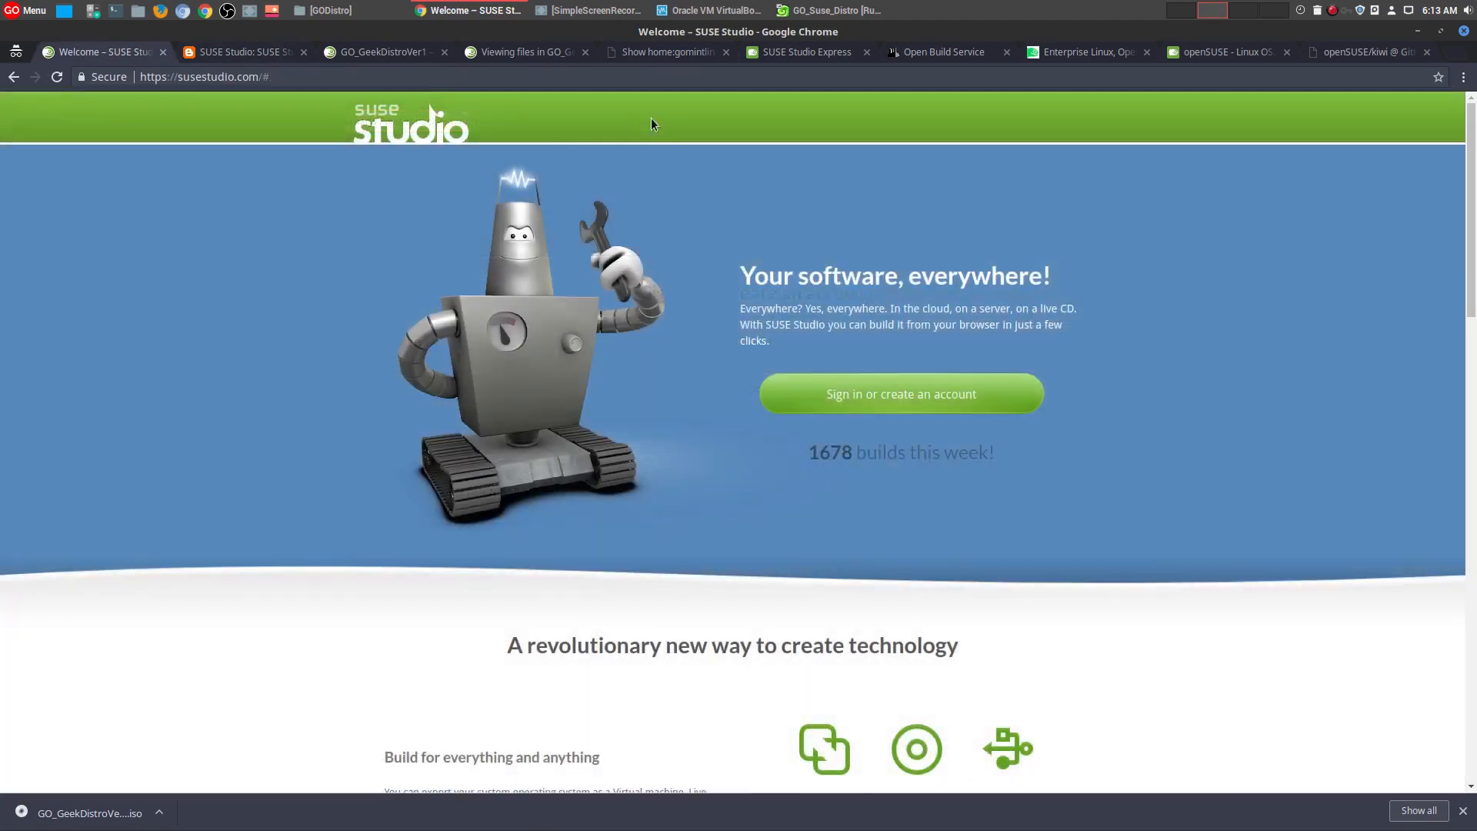
left_click(524, 52)
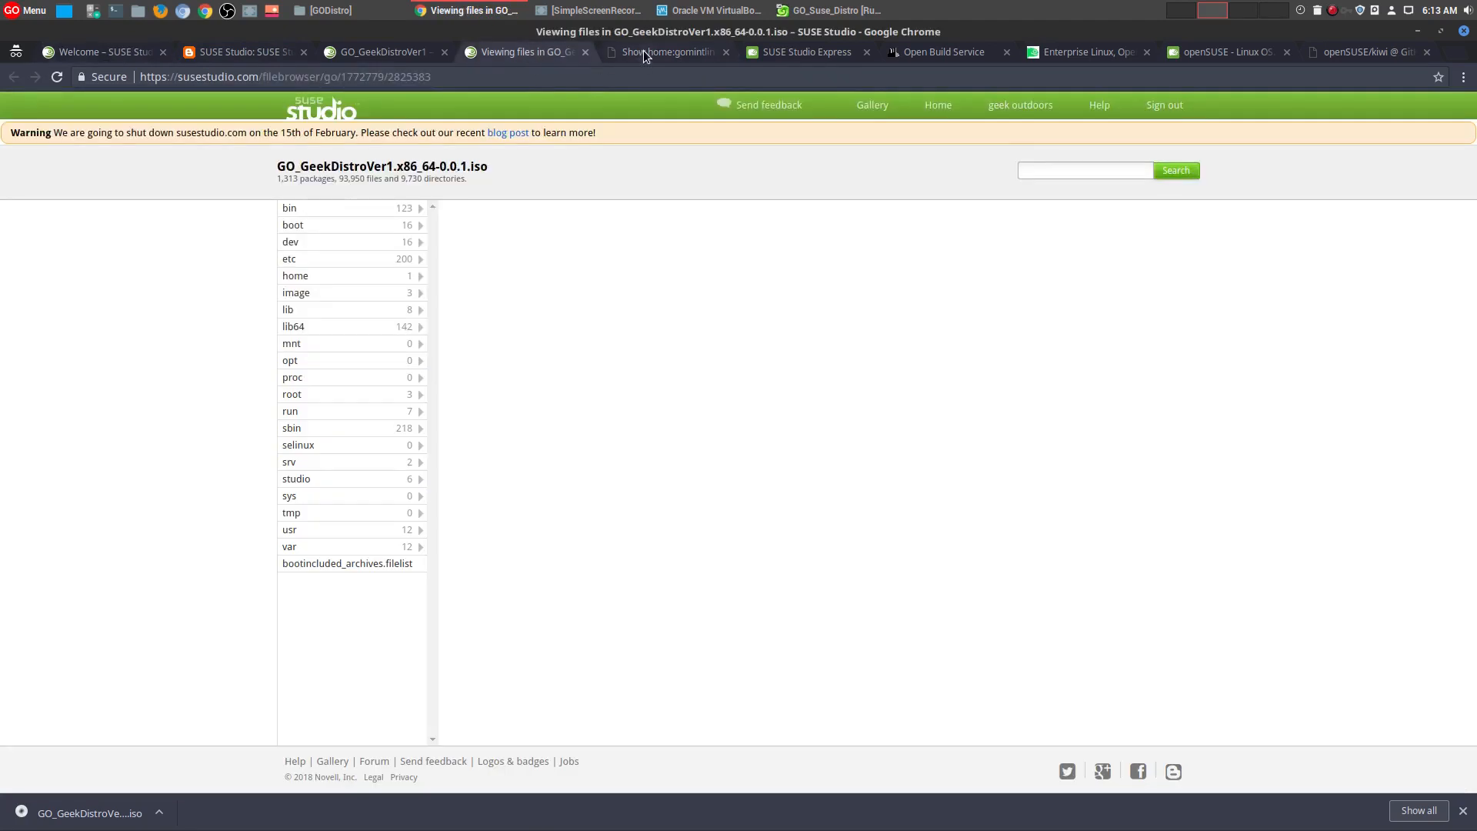
left_click(644, 51)
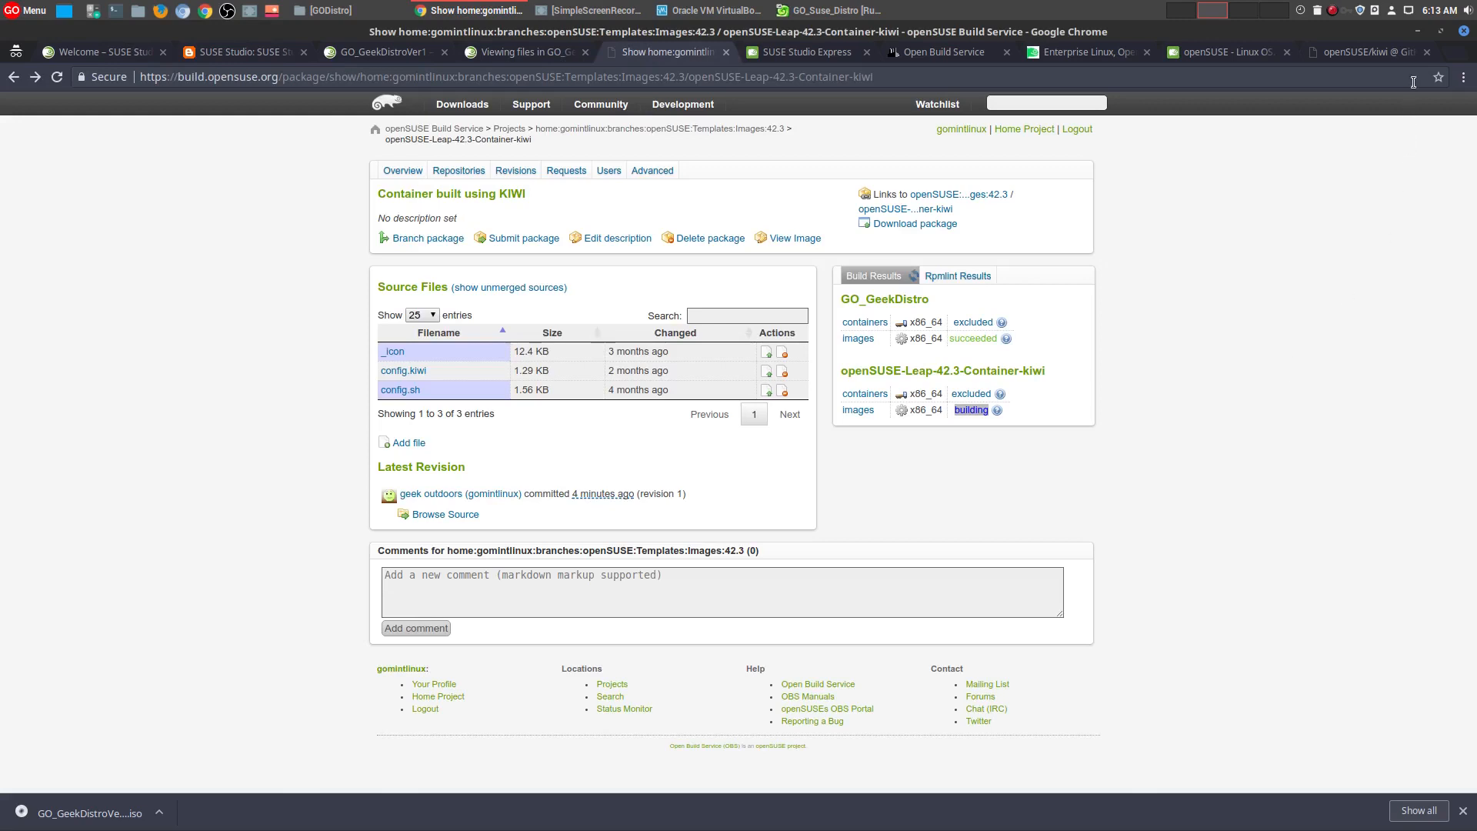
left_click(1418, 31)
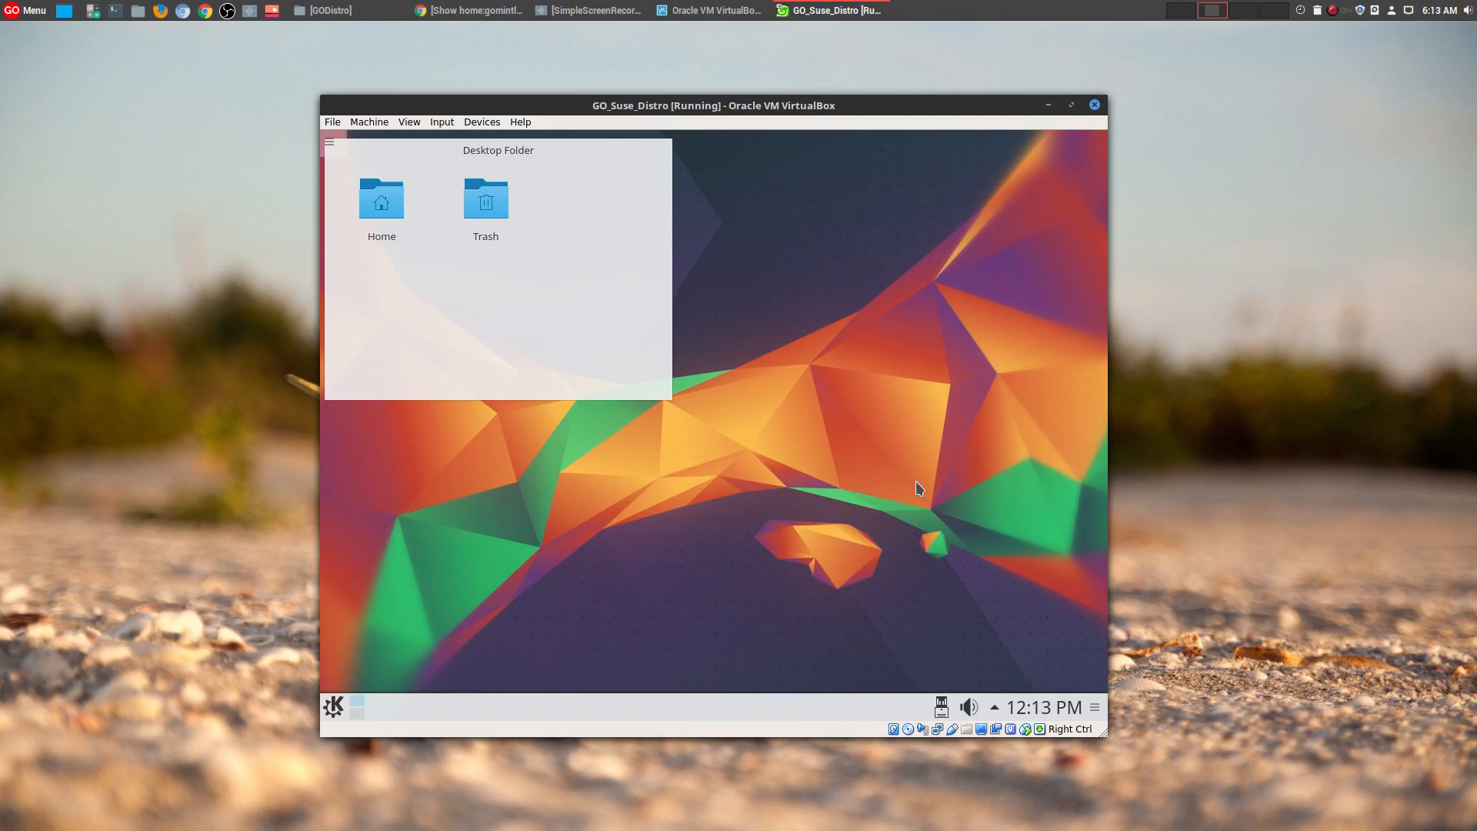
- Review the desktop toolbox options and the panel's edit controls in the live session, closing both without changes
left_click(329, 142)
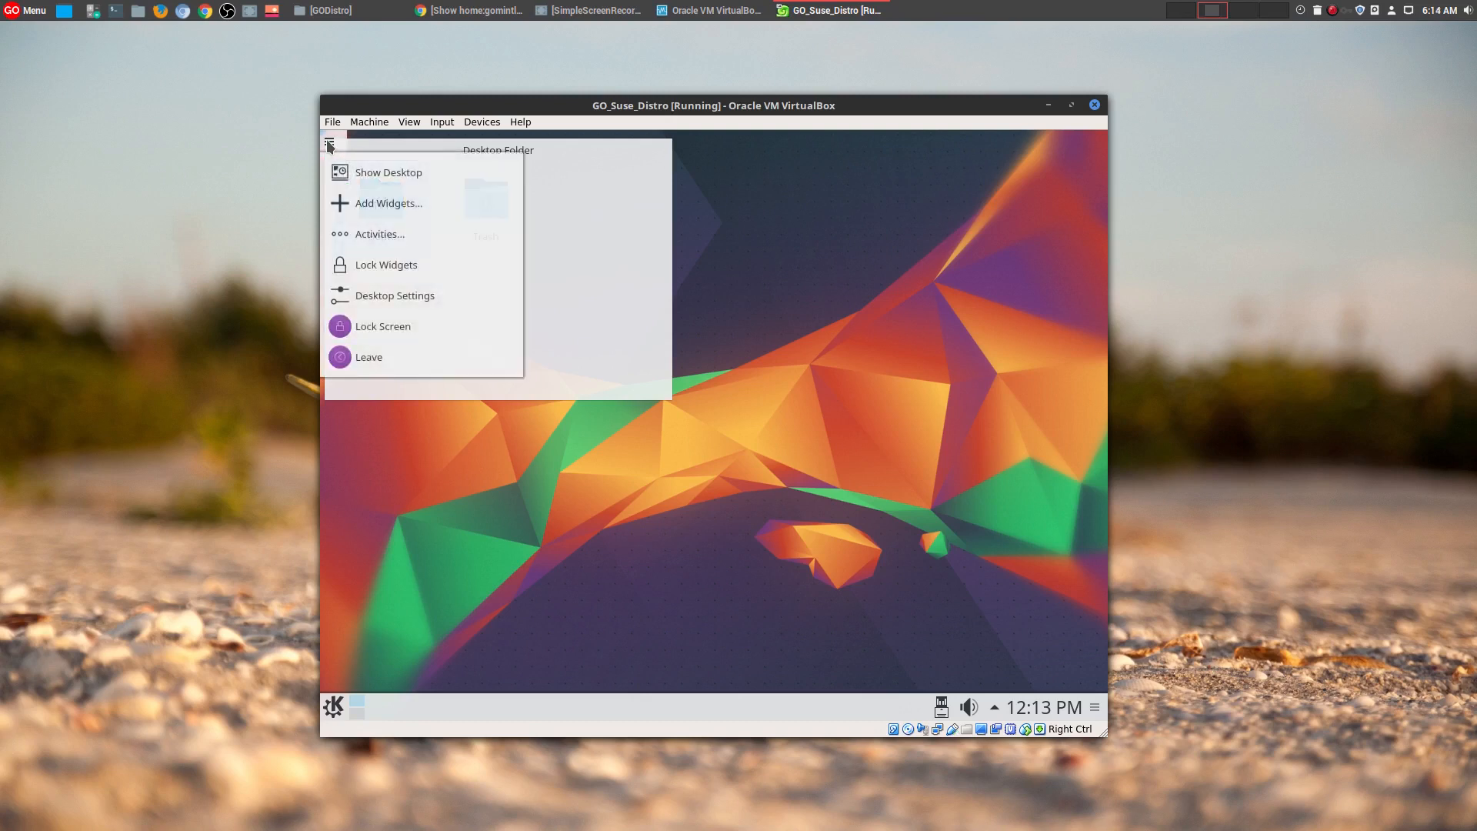
left_click(882, 427)
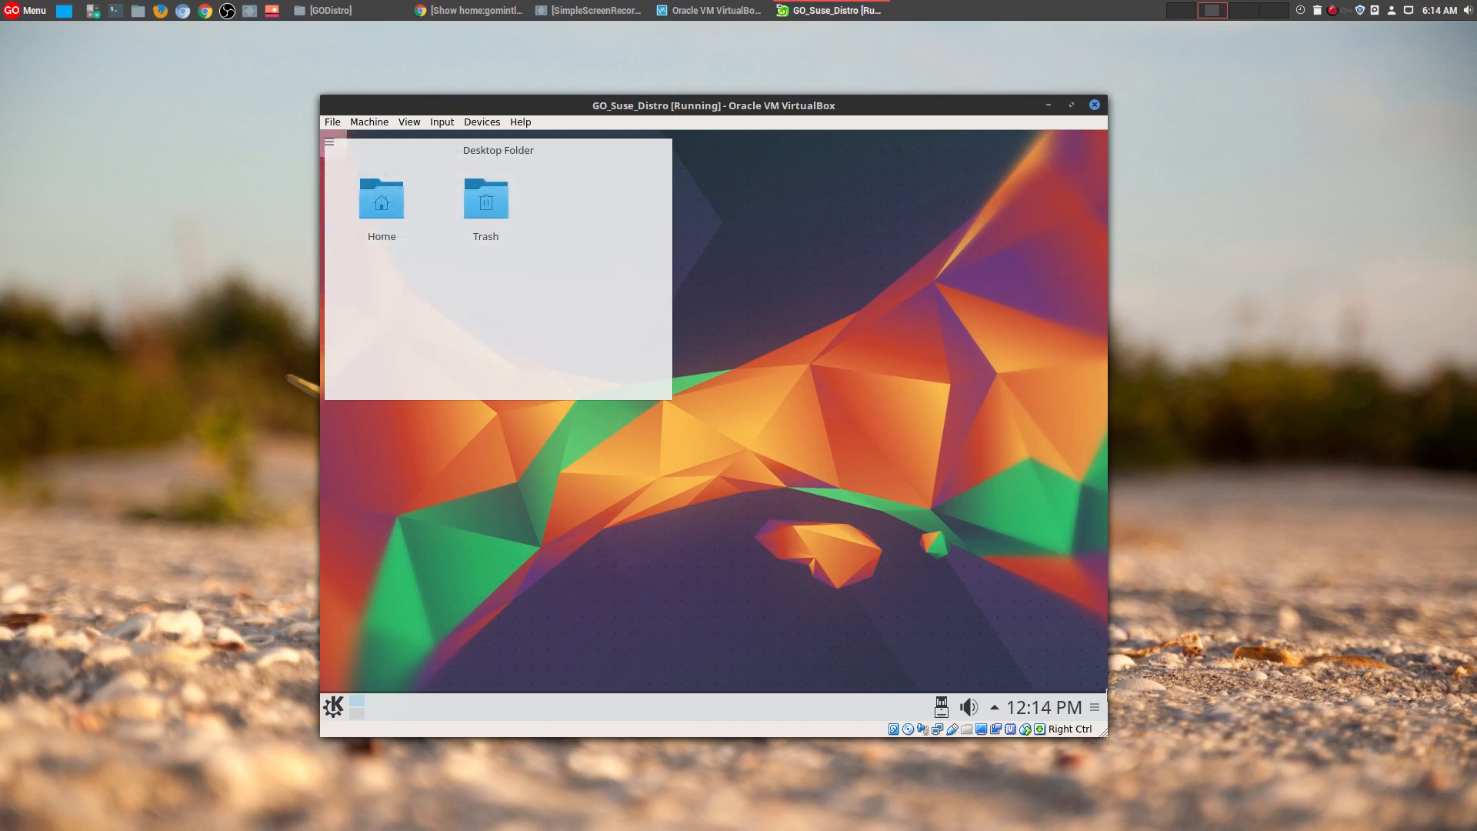
left_click(1095, 710)
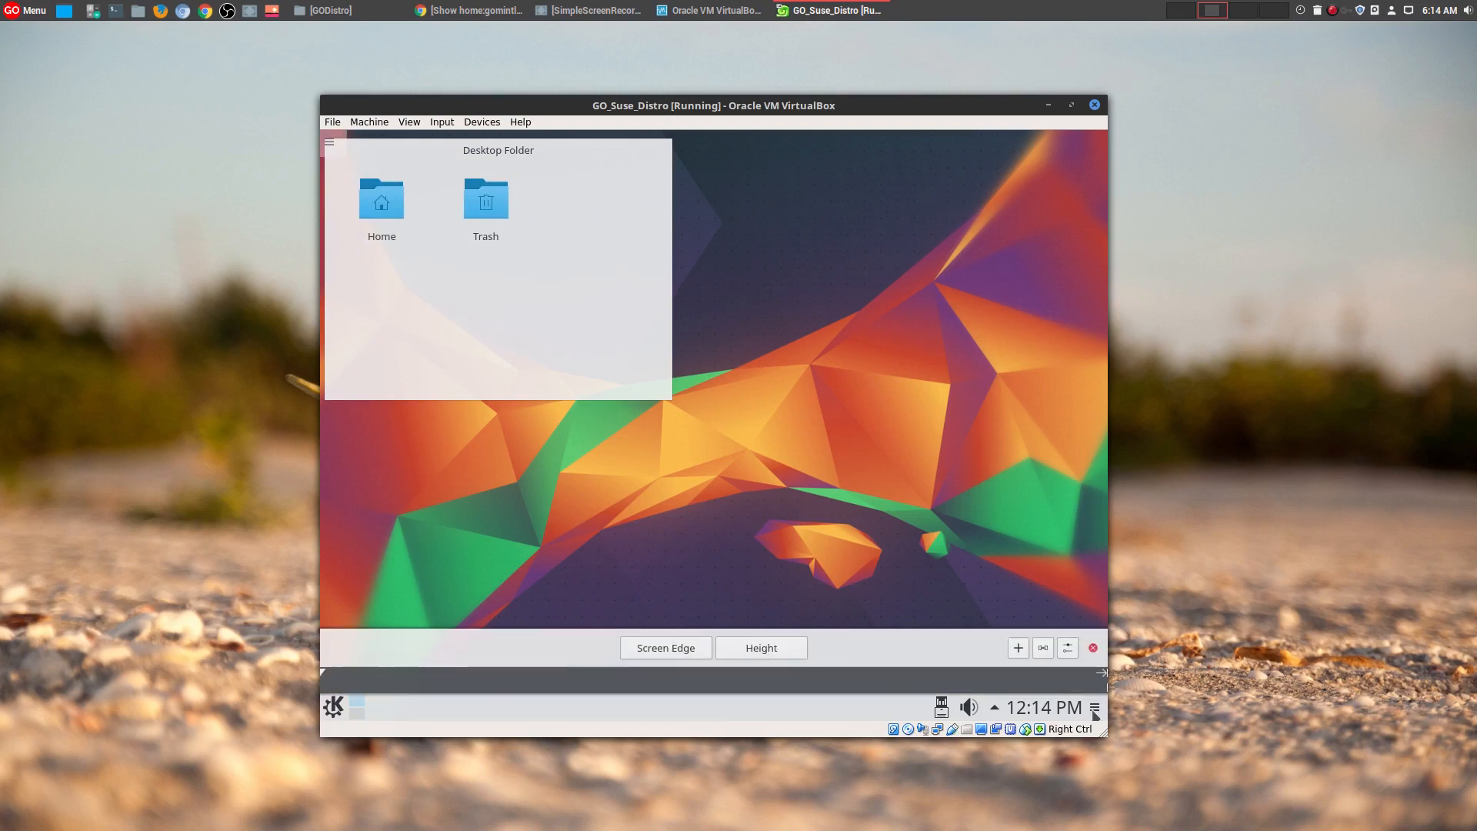
left_click(1091, 649)
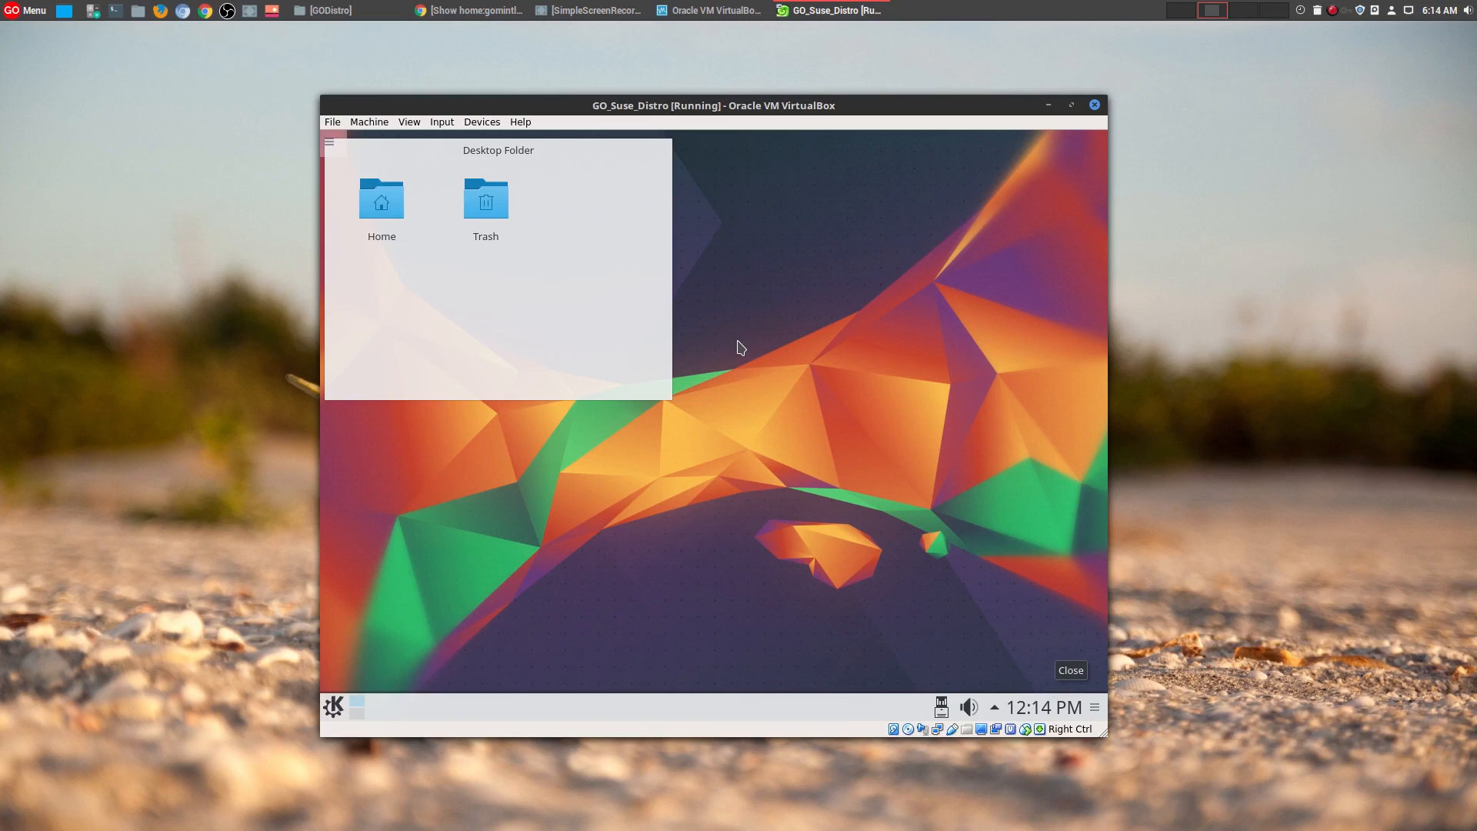
- Examine the application launcher's Internet, Multimedia and Office categories in the live session
left_click(332, 706)
mouse_move(391, 510)
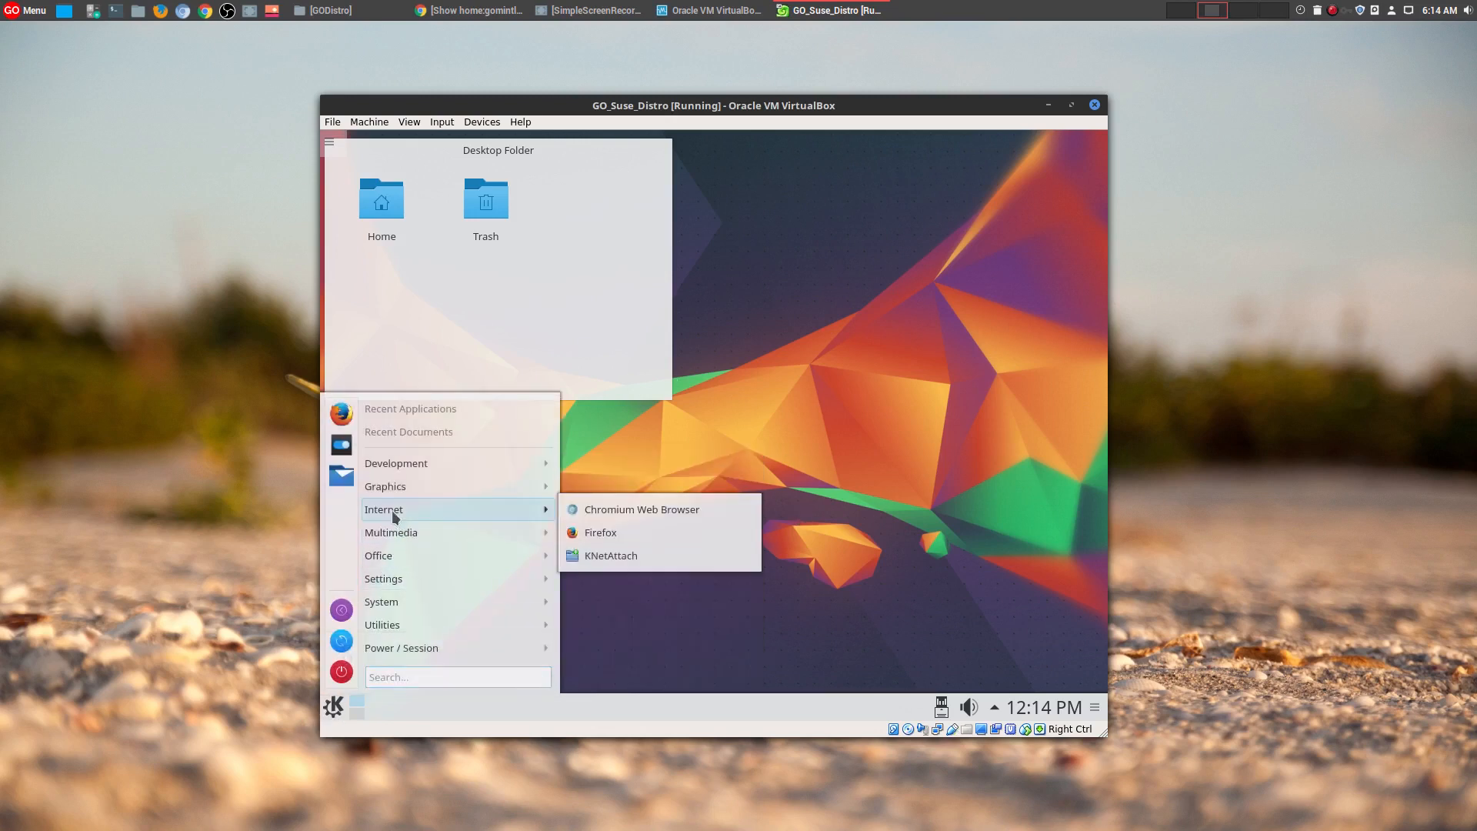
mouse_move(412, 536)
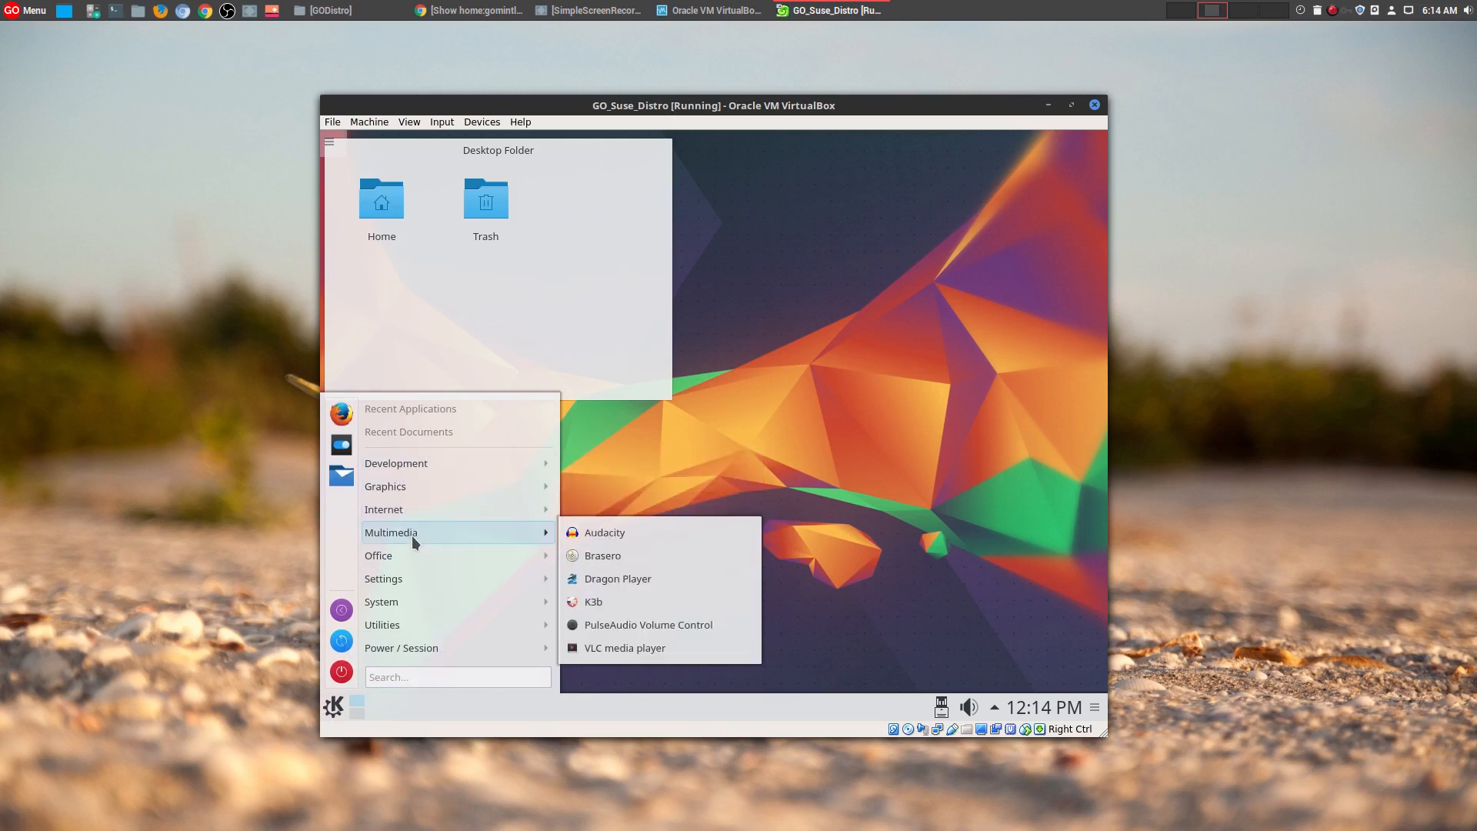
mouse_move(421, 578)
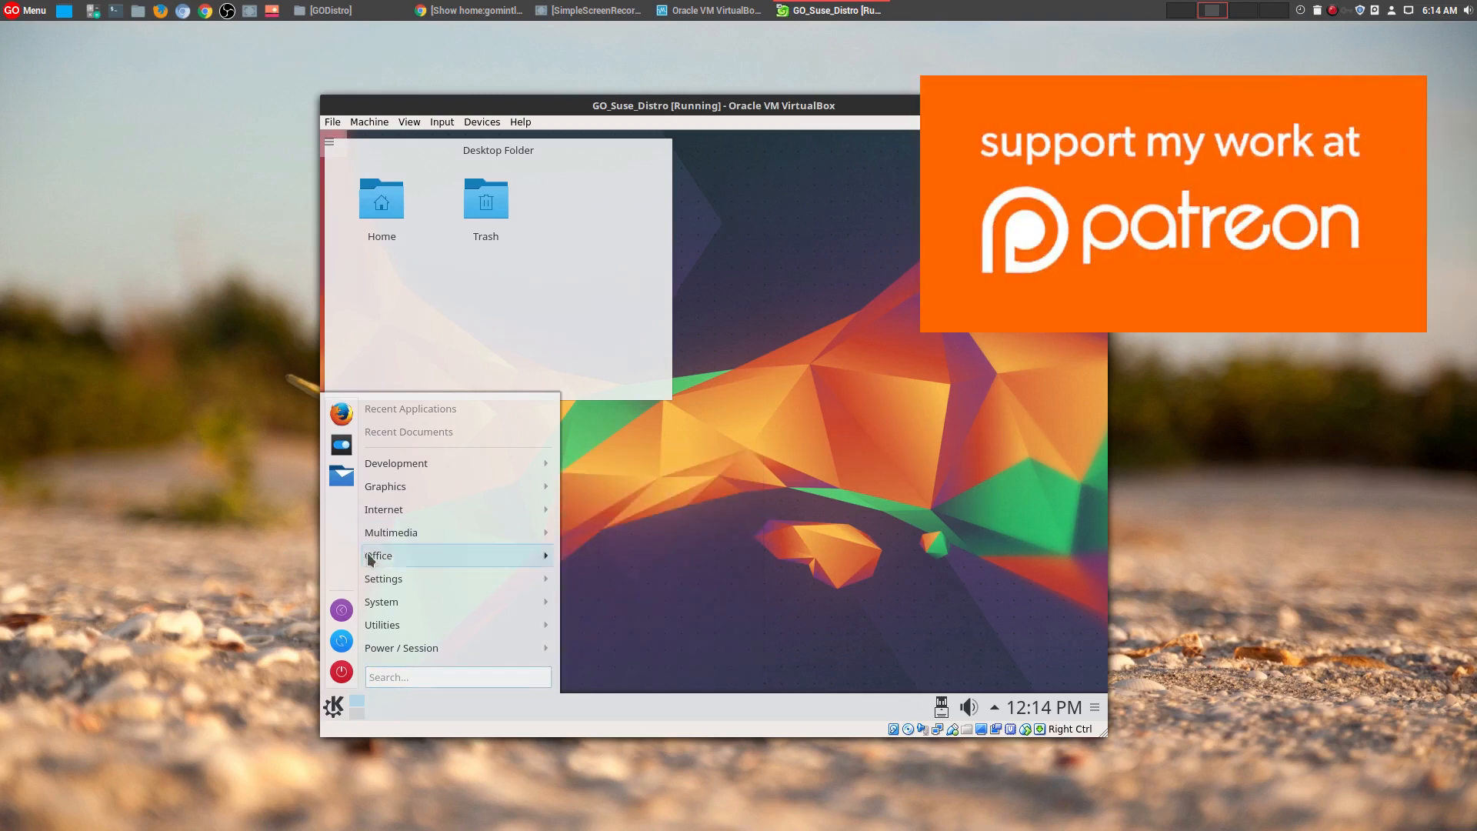
mouse_move(373, 559)
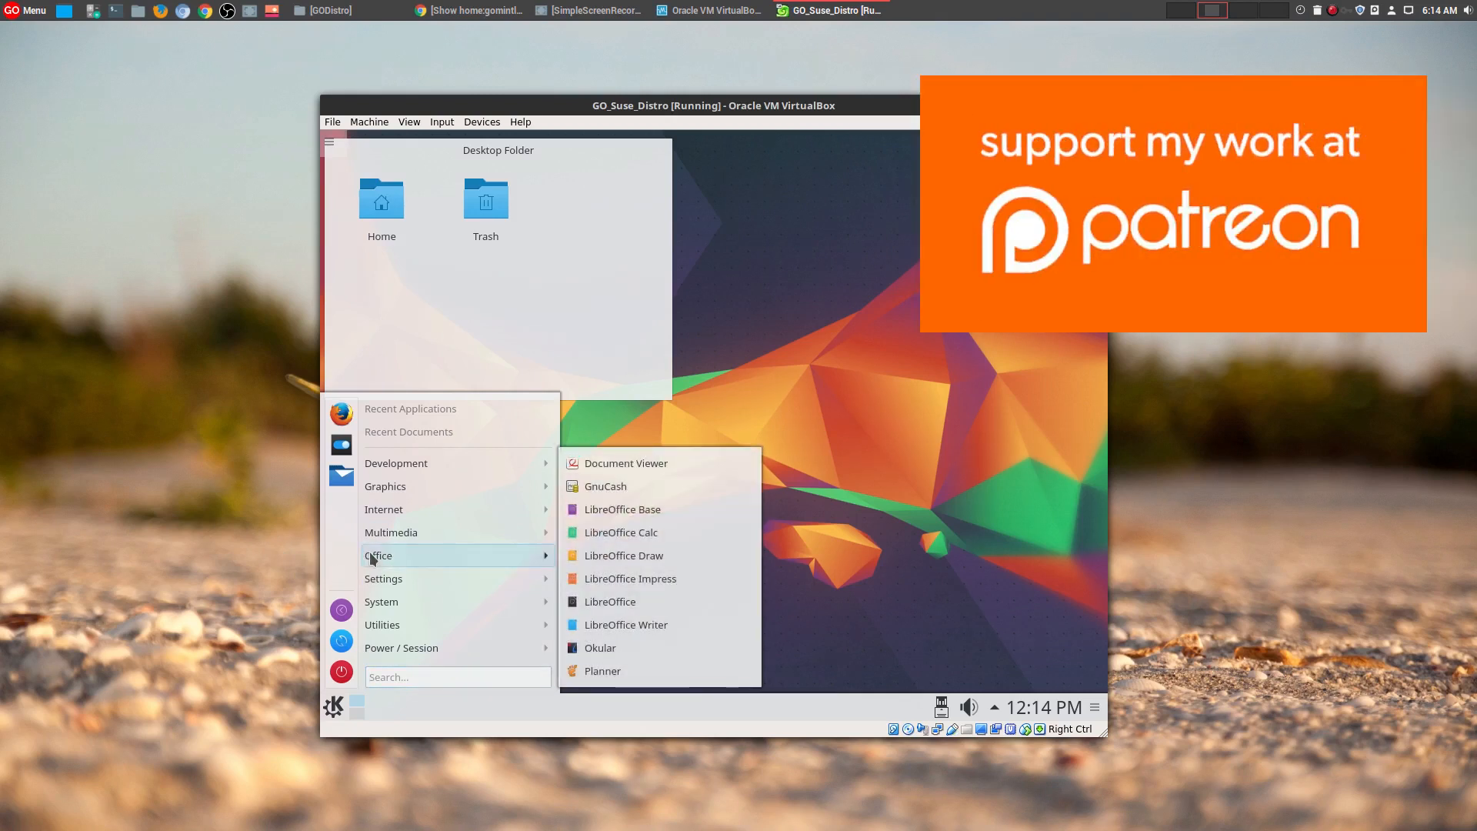